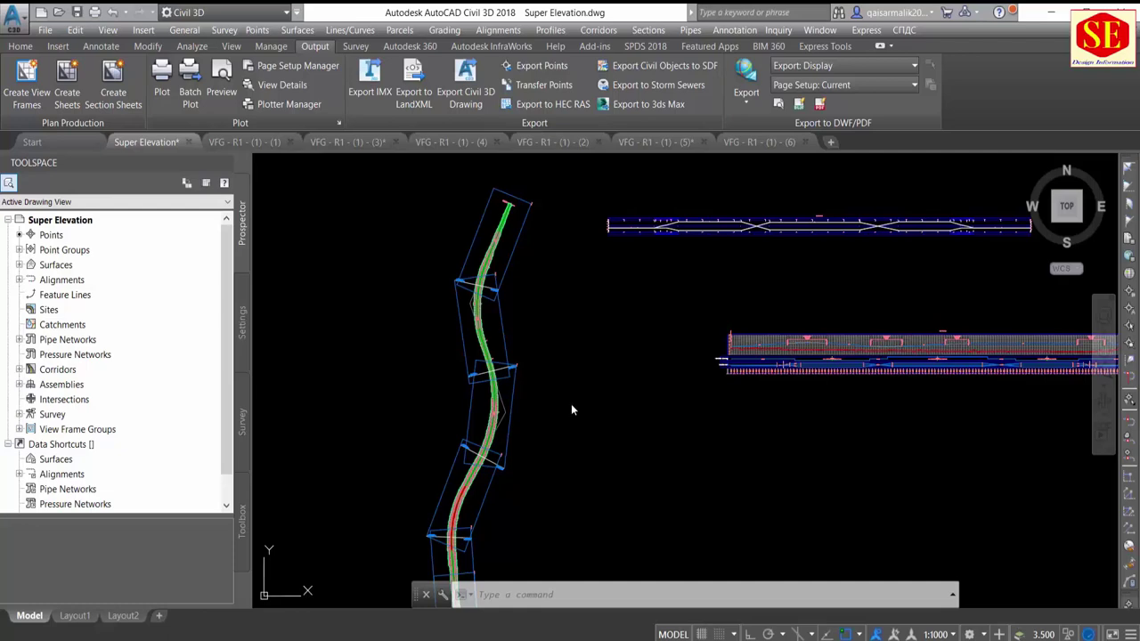
Step: Pan and zoom around the Super Elevation road drawing to see the whole alignment and profiles
scroll(573, 410, "up", 1)
scroll(573, 410, "up", 1)
scroll(573, 410, "up", 1)
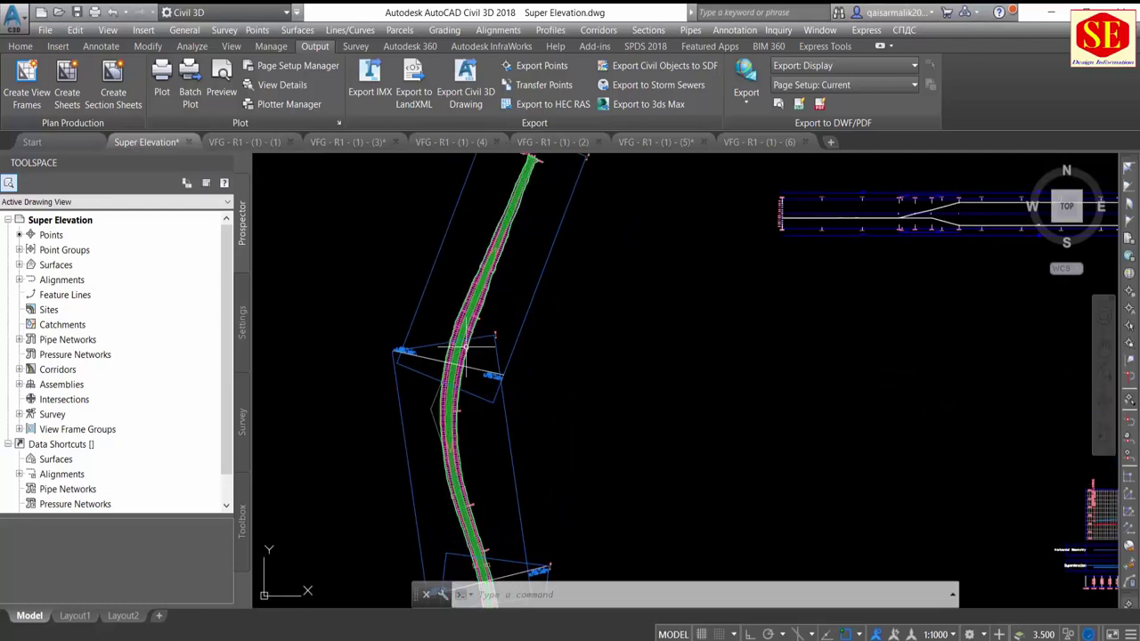
scroll(463, 349, "up", 2)
scroll(463, 349, "up", 2)
scroll(623, 312, "down", 5)
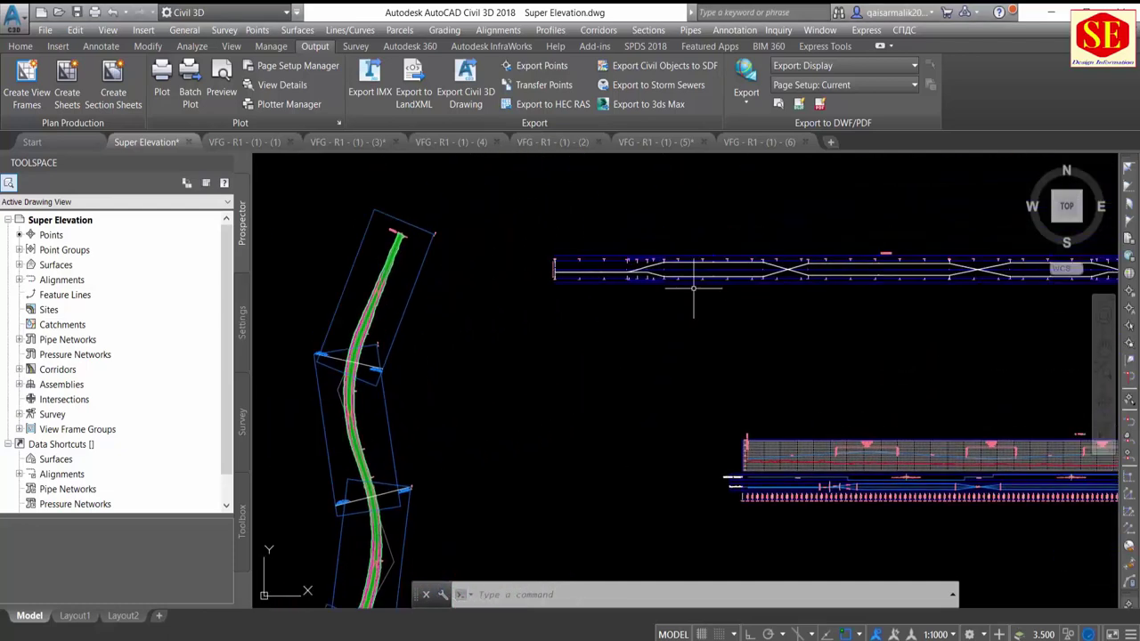
scroll(693, 288, "up", 2)
scroll(570, 267, "down", 2)
middle_click_drag(558, 319, 537, 278)
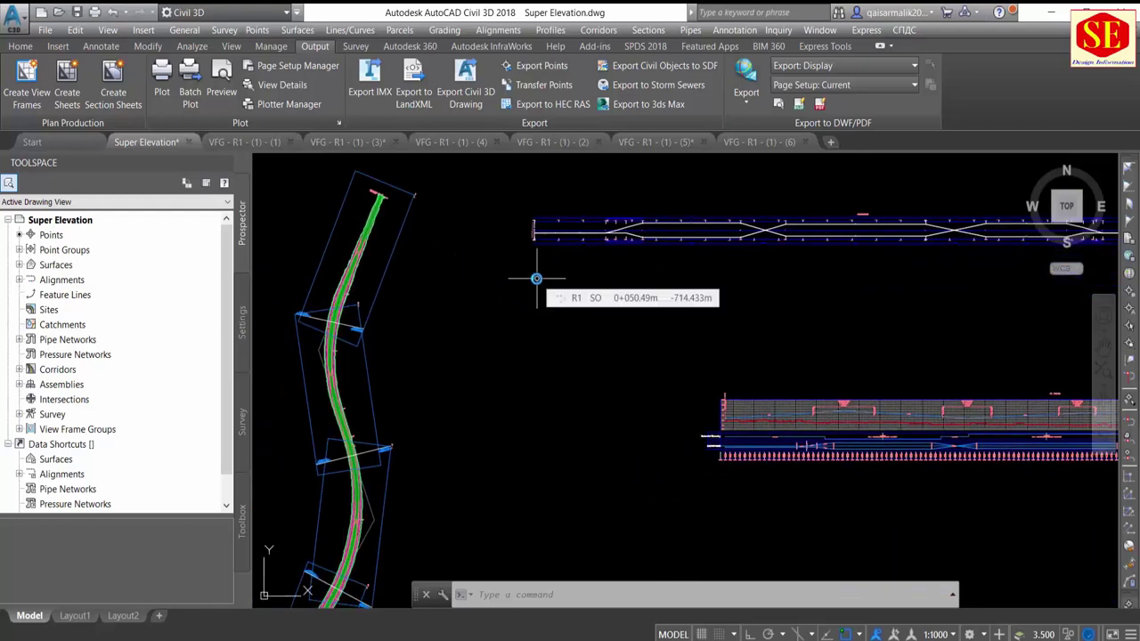
left_click(26, 47)
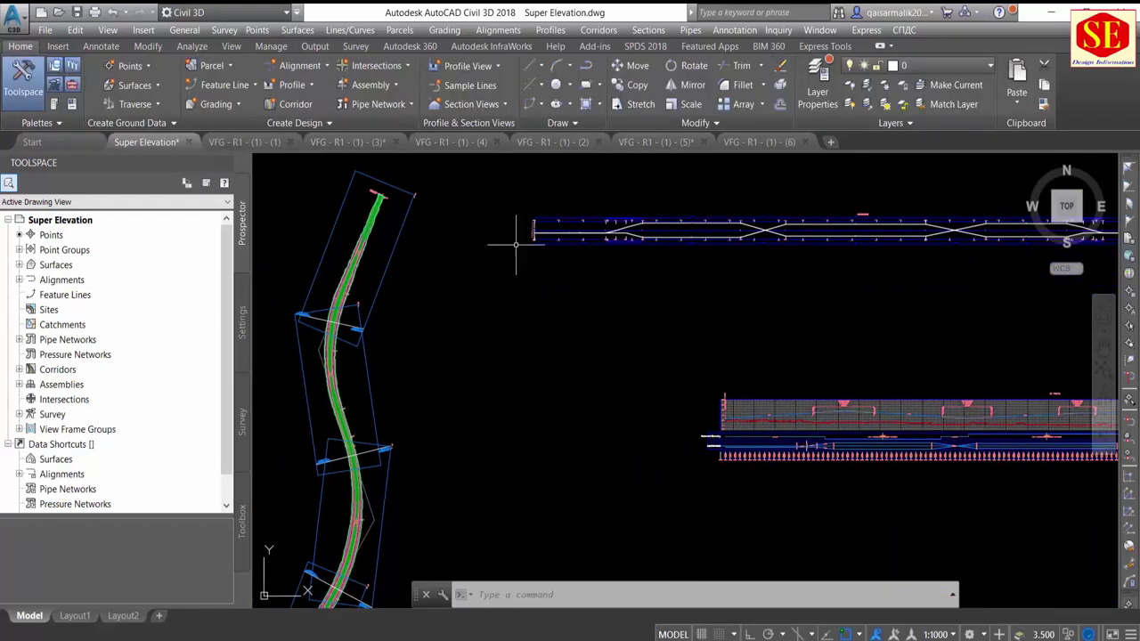
scroll(515, 243, "up", 3)
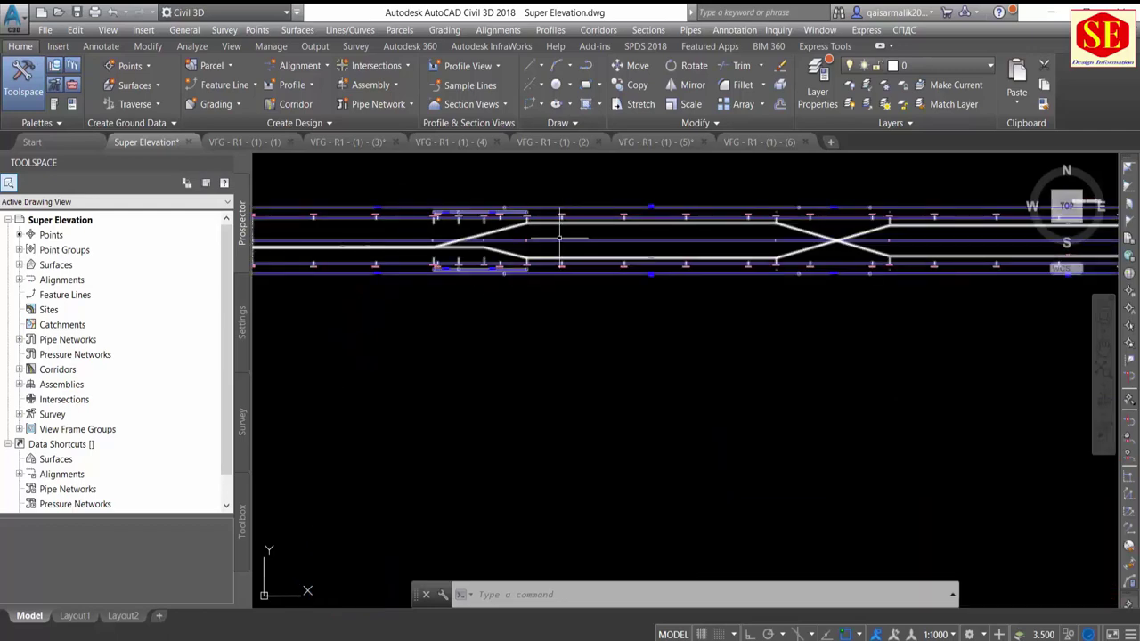
scroll(561, 238, "down", 3)
middle_click_drag(473, 298, 734, 255)
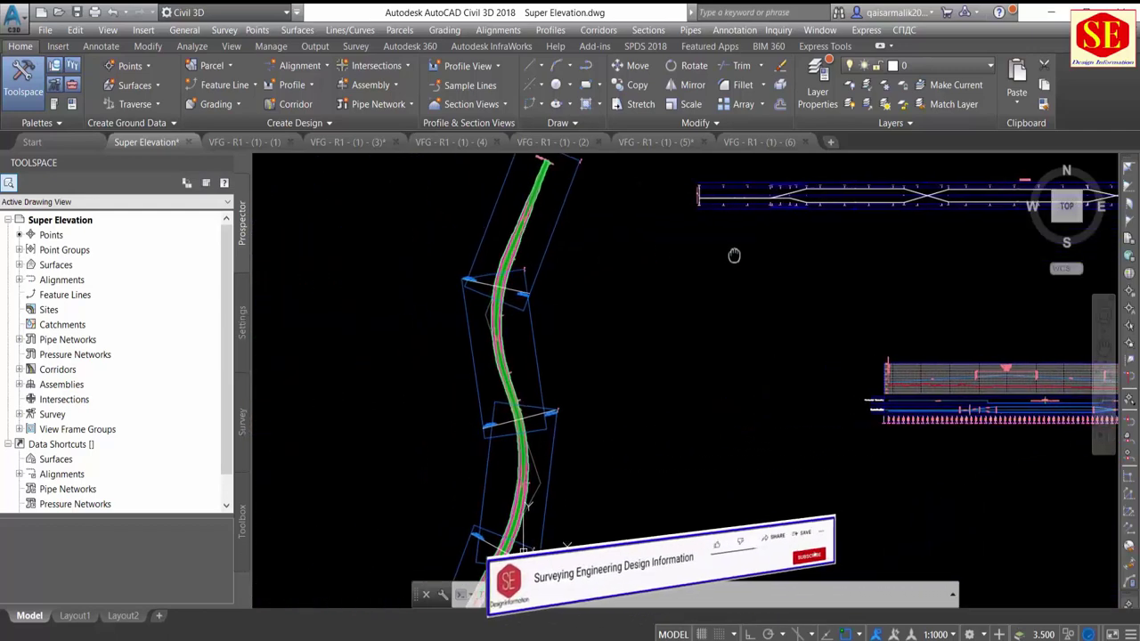
scroll(454, 288, "up", 1)
scroll(455, 288, "up", 3)
scroll(455, 288, "down", 4)
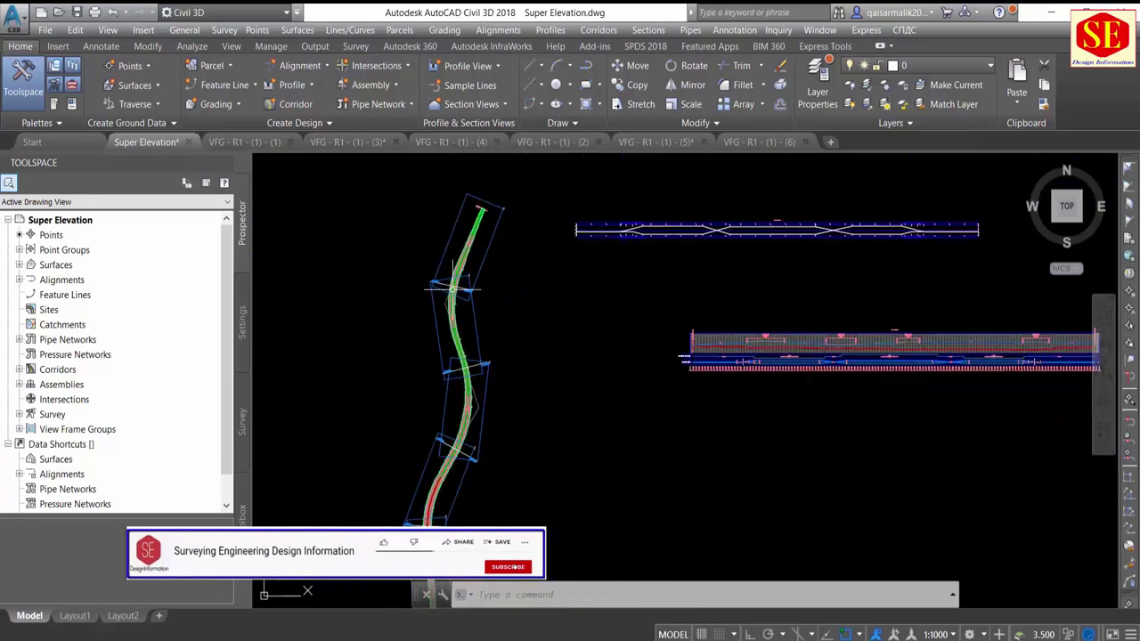
scroll(615, 354, "up", 2)
scroll(639, 341, "up", 2)
scroll(638, 341, "up", 1)
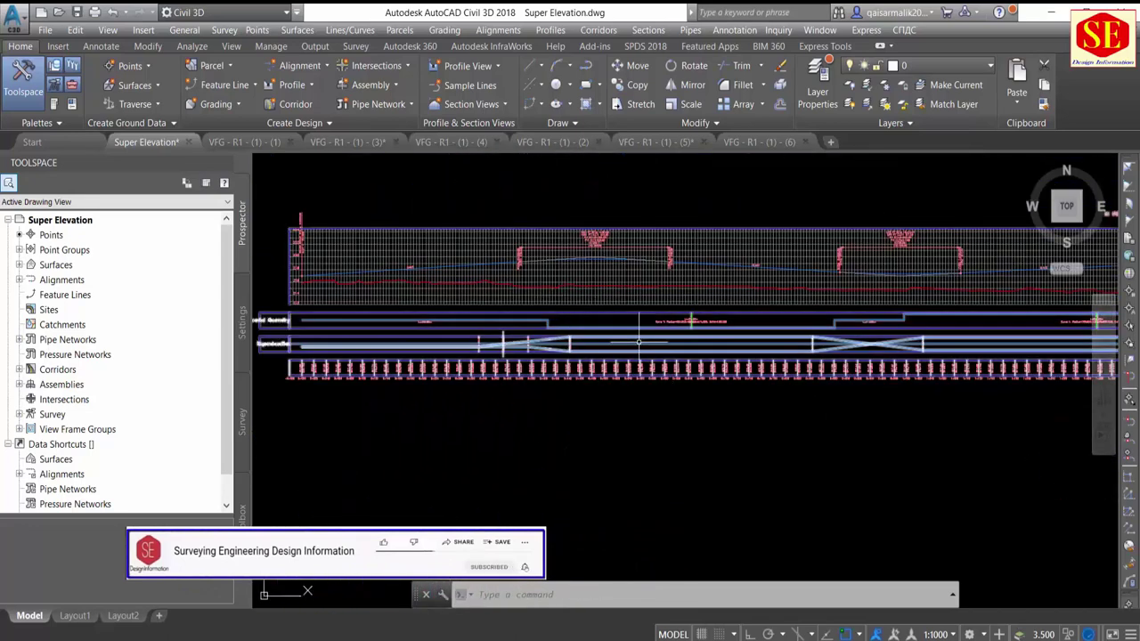
scroll(638, 341, "up", 1)
scroll(571, 341, "up", 1)
scroll(628, 396, "up", 1)
scroll(531, 316, "up", 1)
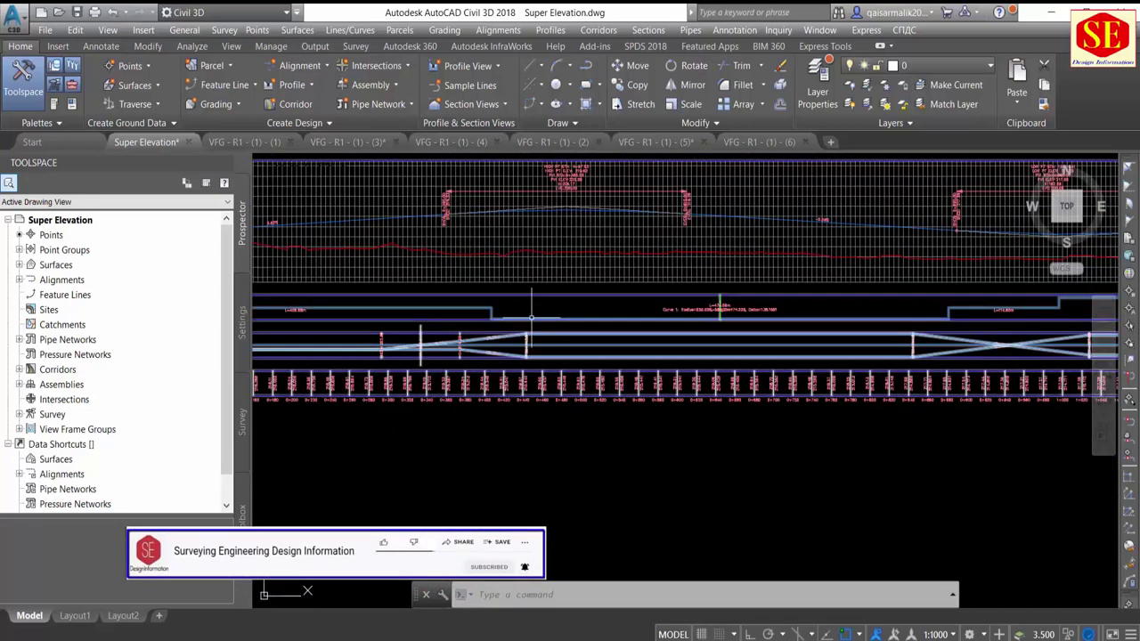
scroll(566, 416, "down", 2)
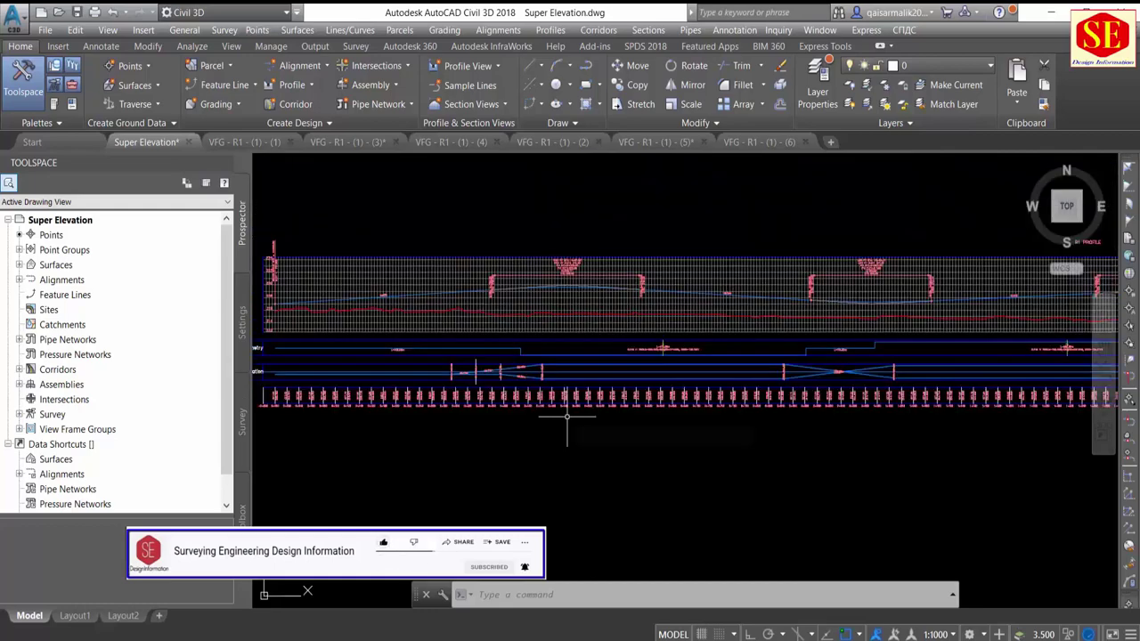
scroll(567, 416, "down", 2)
scroll(566, 417, "down", 2)
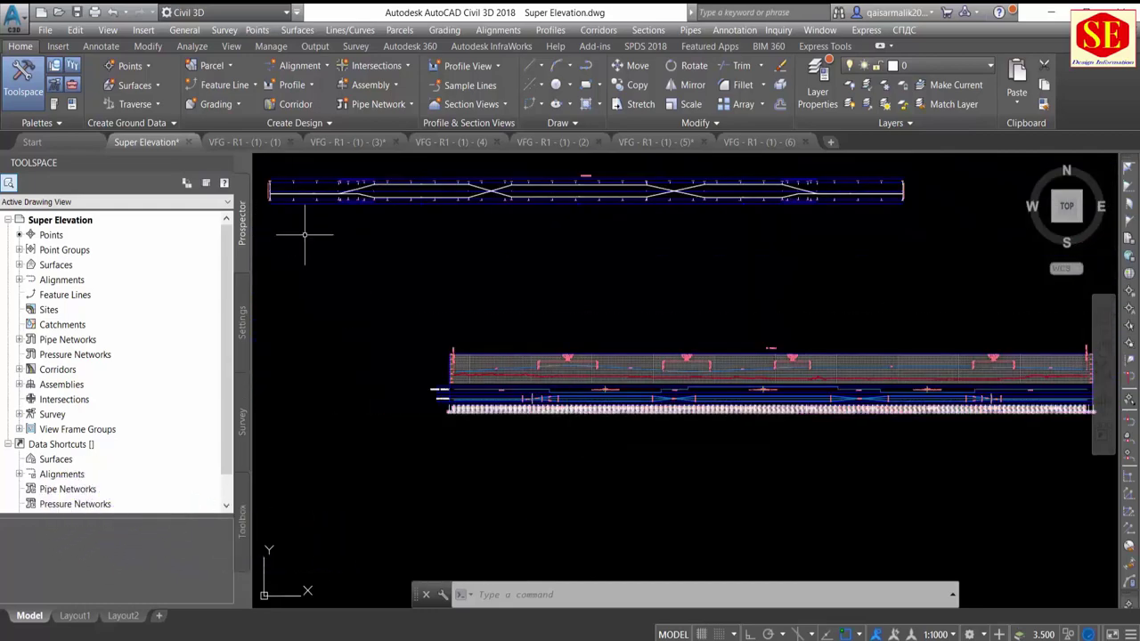
Step: Look through the VFG - R1 sheet drawings (1) to (5) in turn
left_click(248, 142)
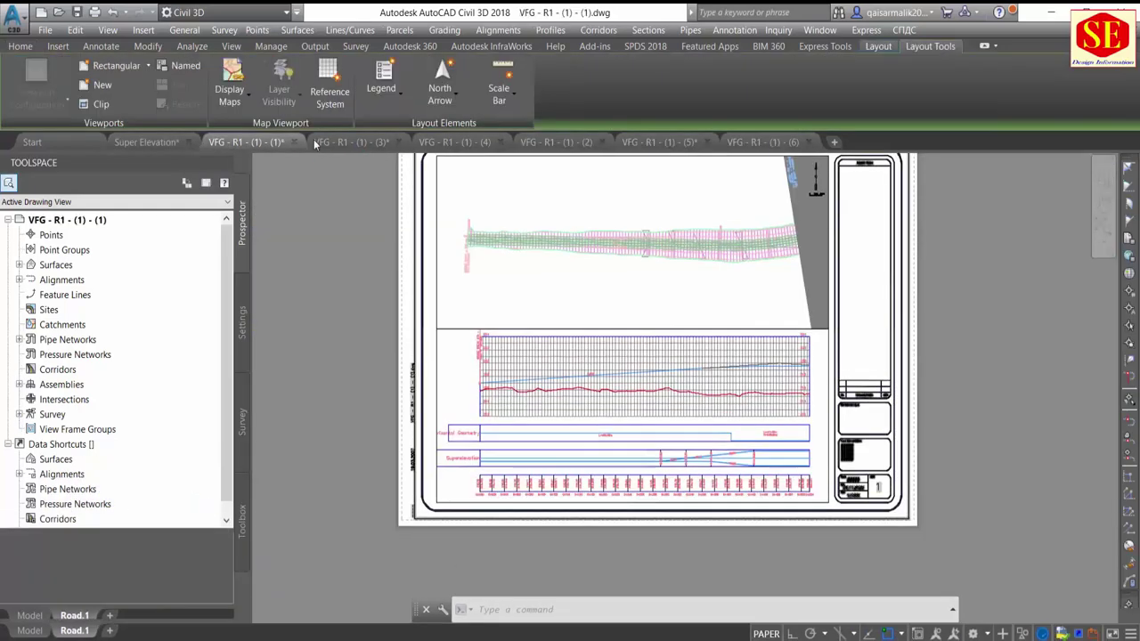
left_click(335, 146)
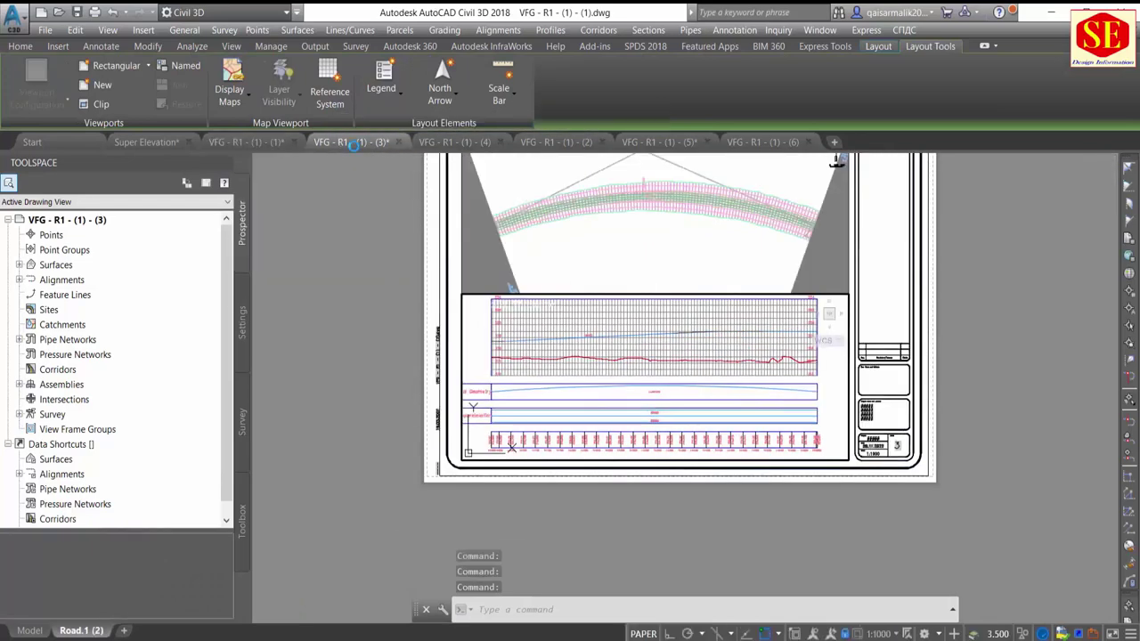
left_click(456, 145)
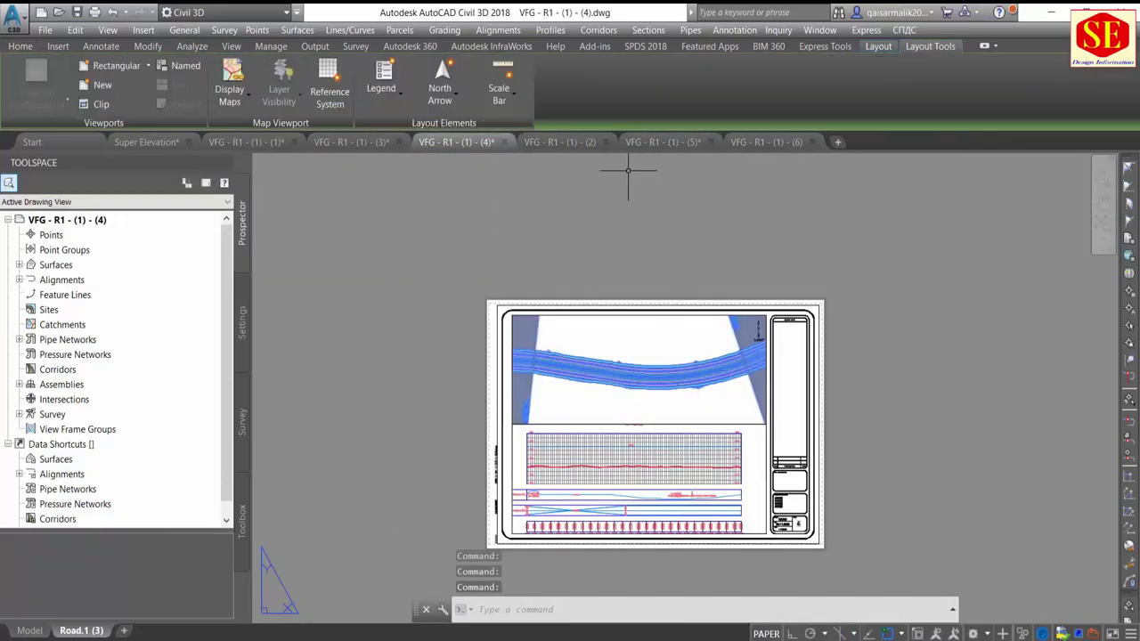
left_click(583, 144)
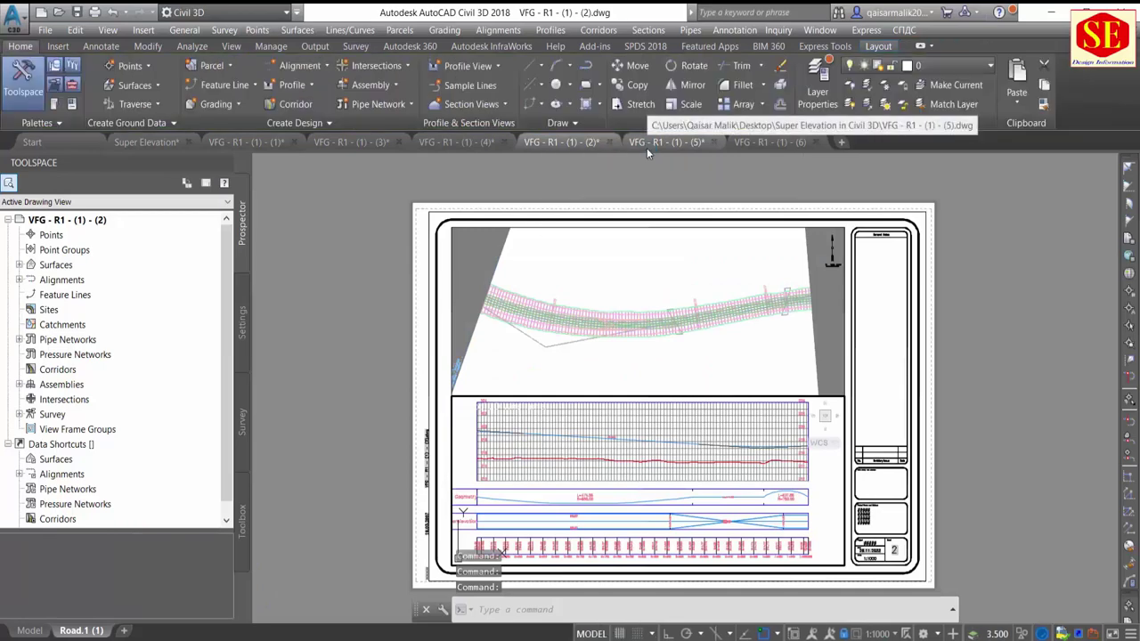
left_click(647, 148)
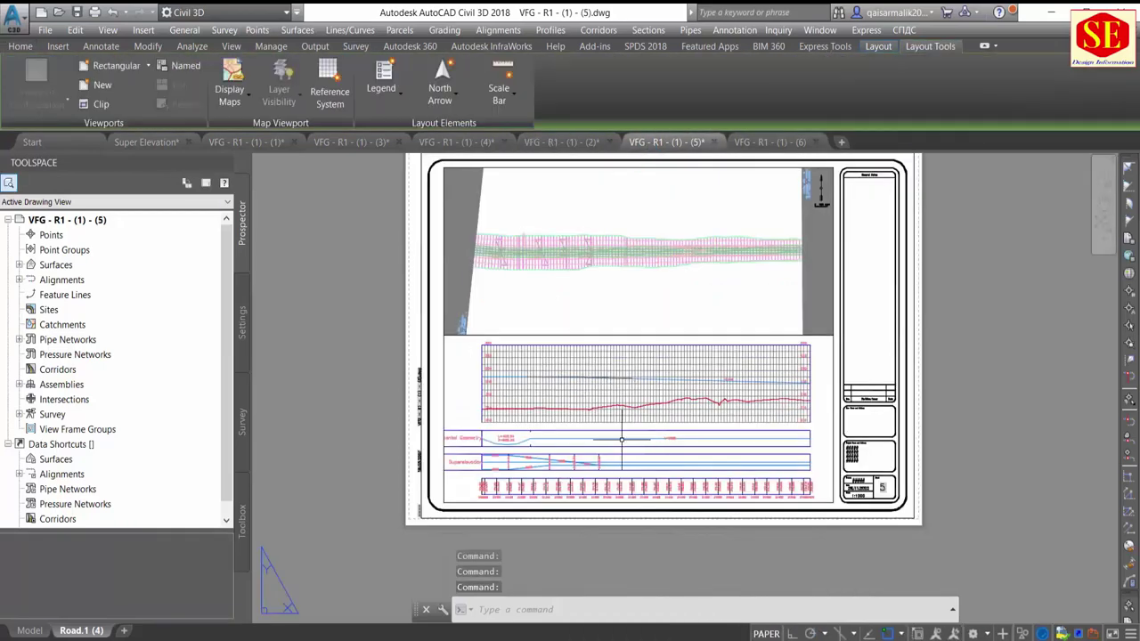
scroll(621, 439, "up", 2)
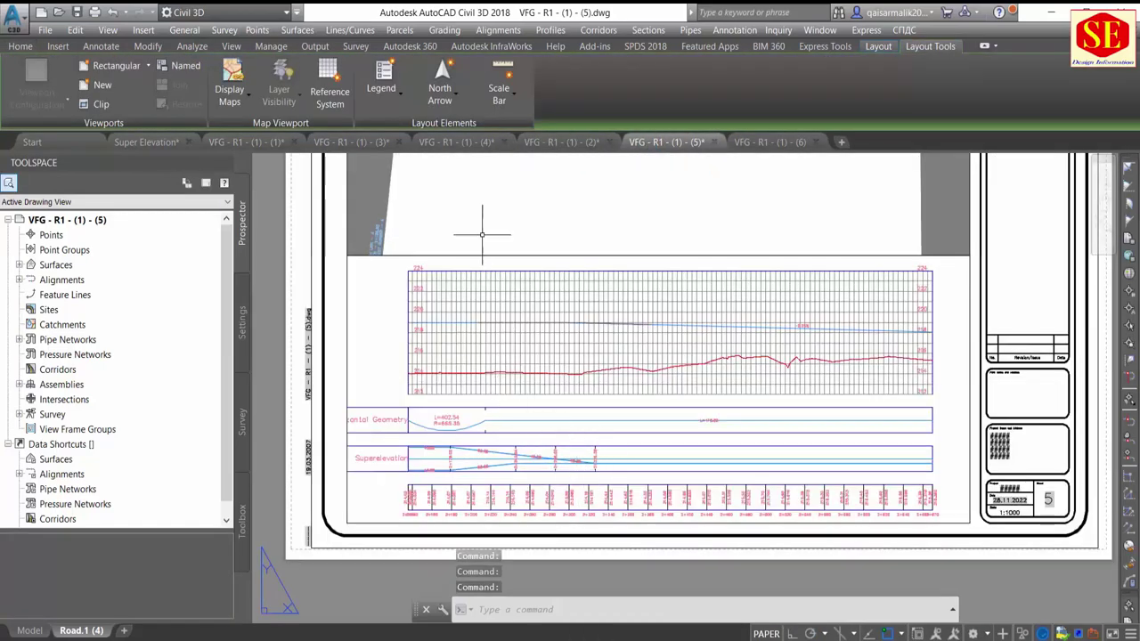
scroll(580, 427, "down", 2)
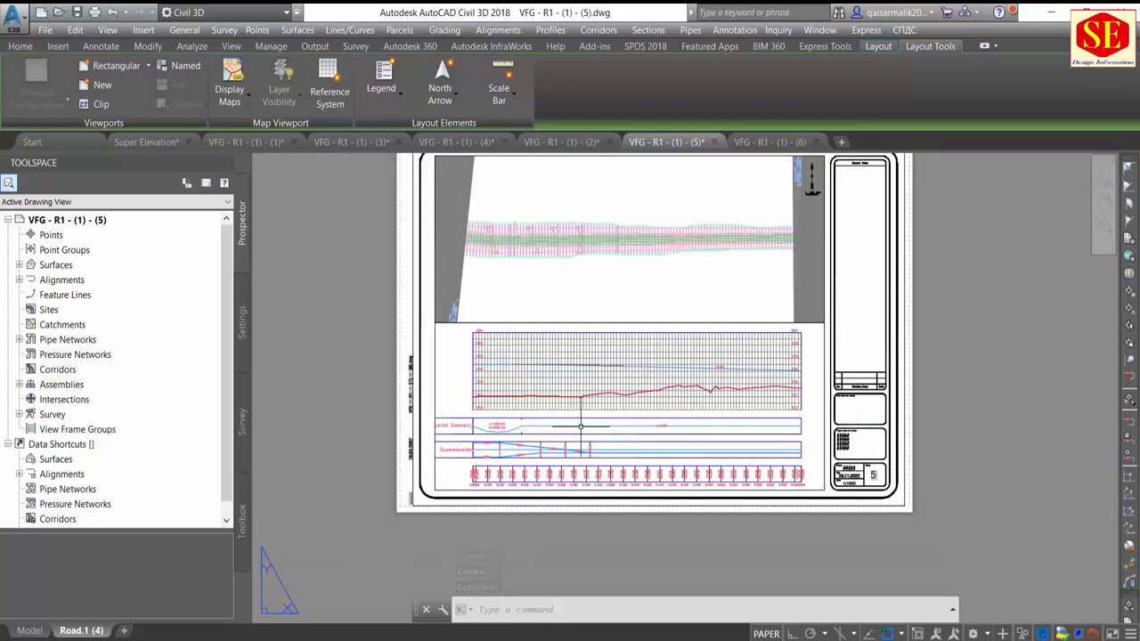
Step: Return to the Super Elevation drawing and pan toward the lower-left alignment plan
left_click(147, 142)
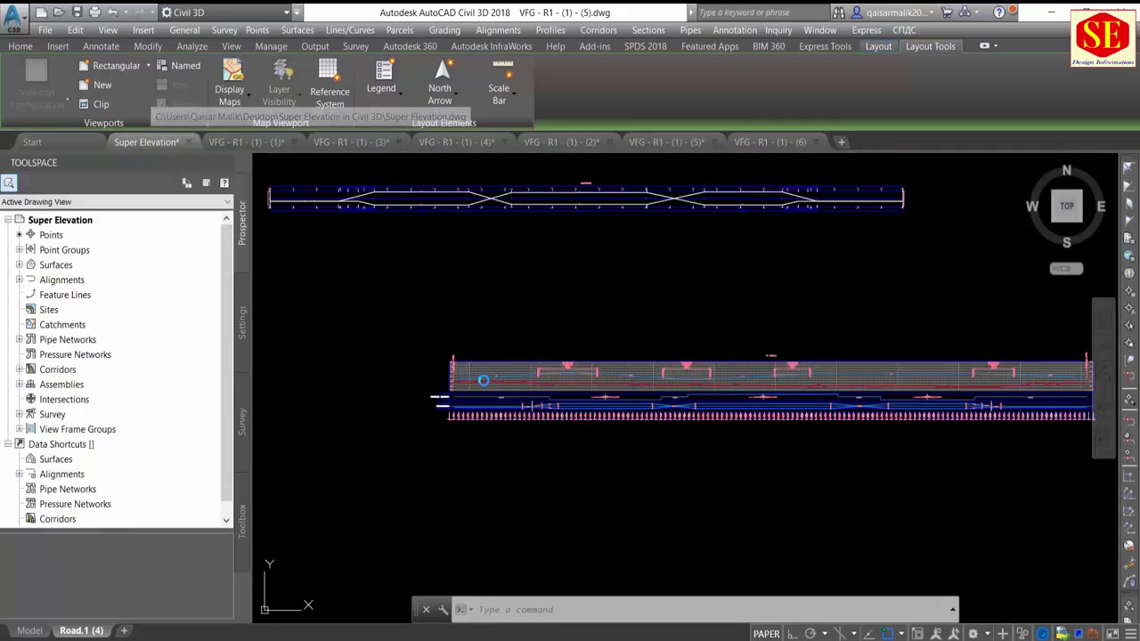
mouse_move(484, 300)
middle_mouse_down()
mouse_move(544, 348)
mouse_move(521, 328)
middle_mouse_up()
scroll(540, 339, "down", 2)
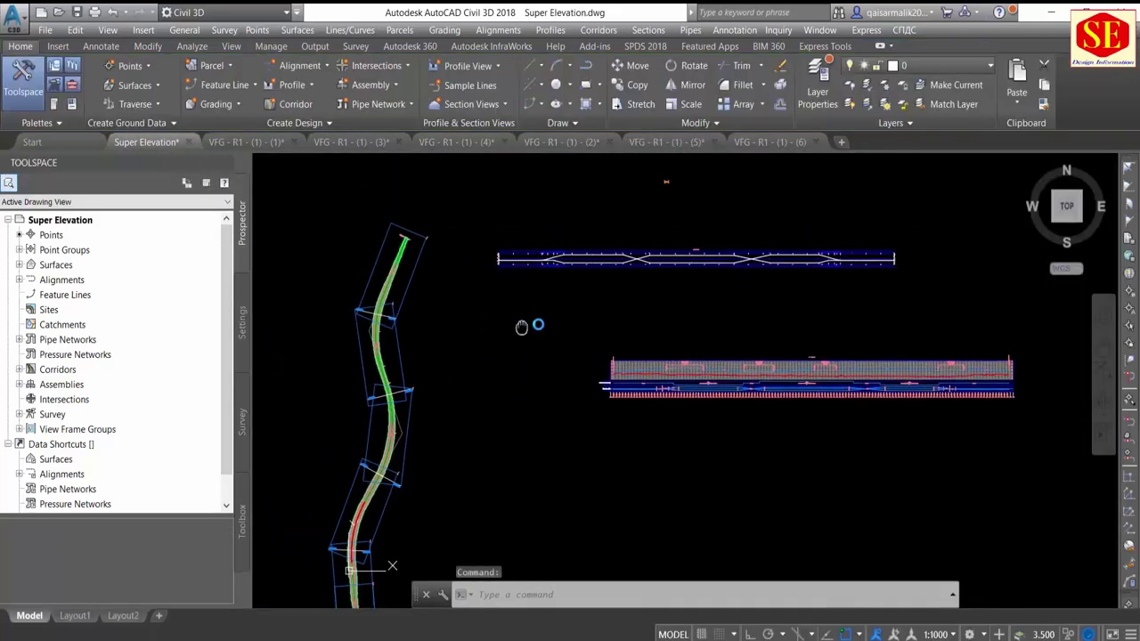
scroll(361, 325, "up", 2)
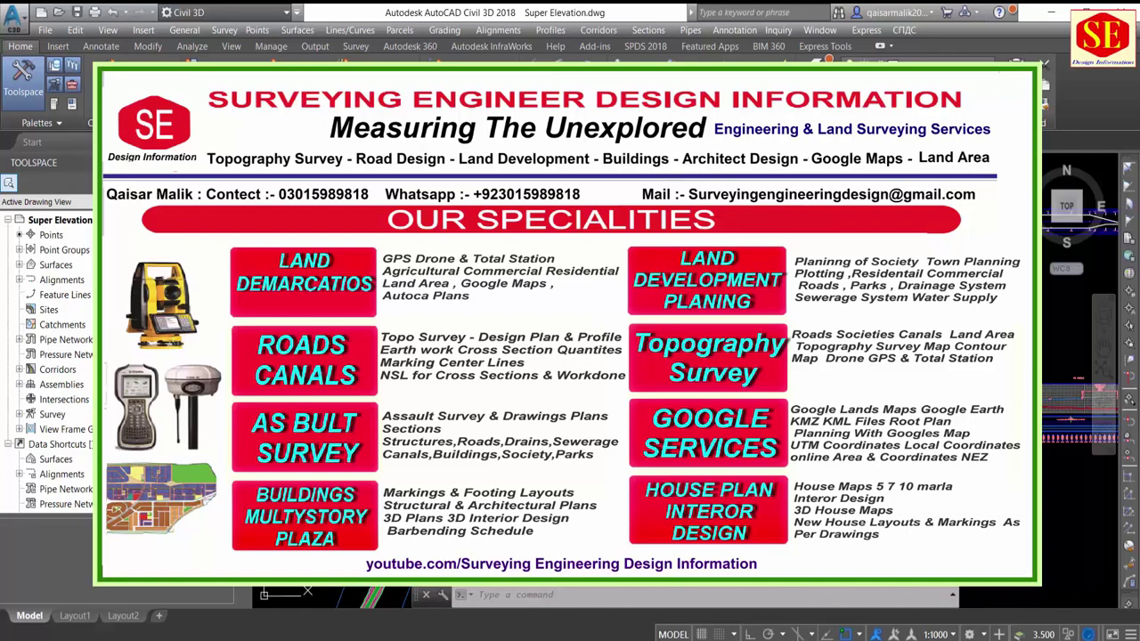
scroll(1069, 391, "down", 3)
middle_click_drag(1055, 379, 361, 597)
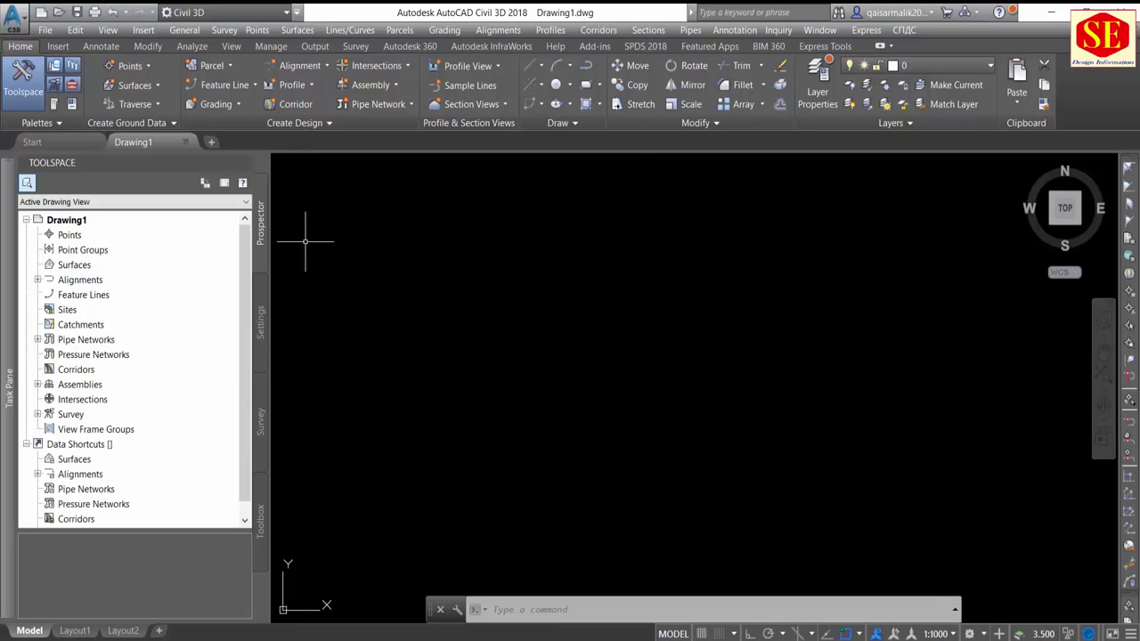
Step: Import points from PNEZD Survey Data(1).txt using the PENZD (comma delimited) format
left_click(57, 46)
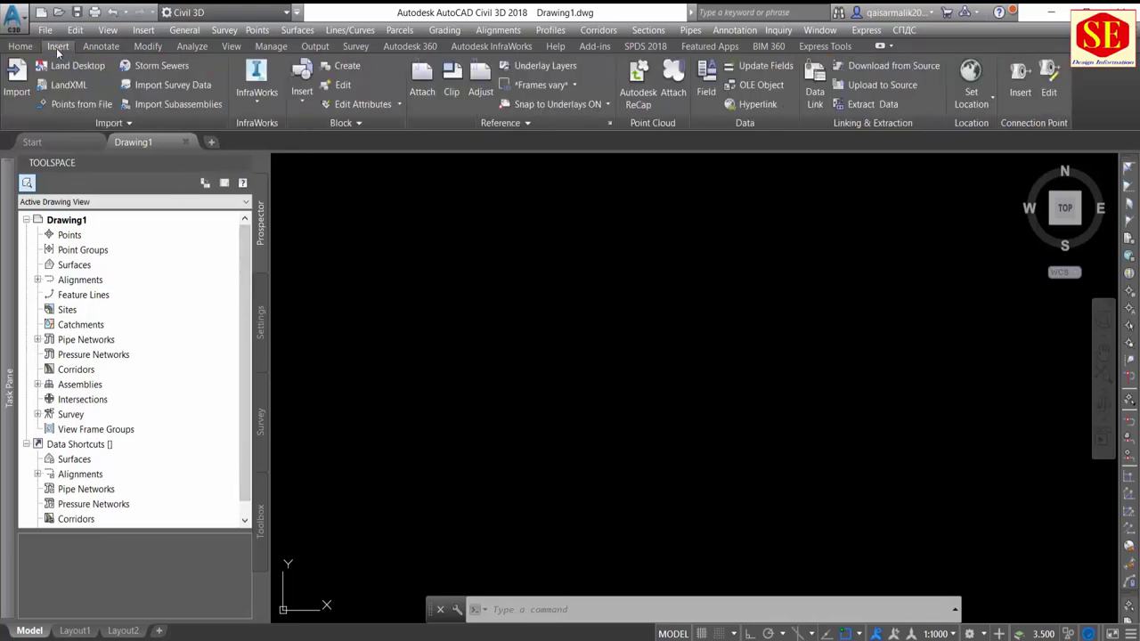
left_click(102, 107)
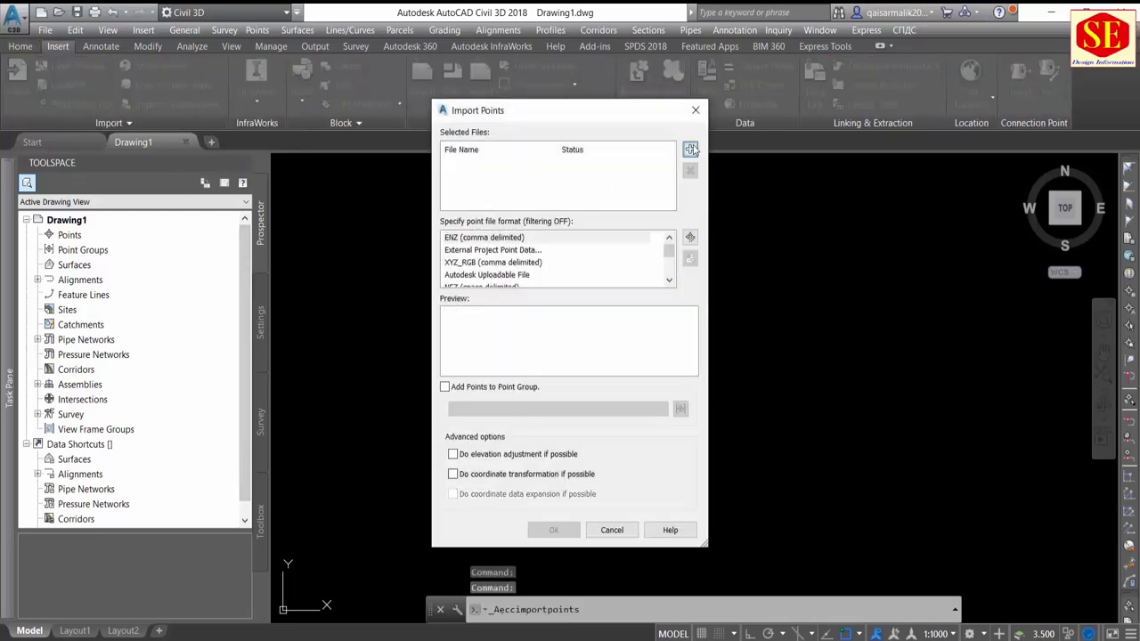
left_click(690, 149)
left_click(441, 206)
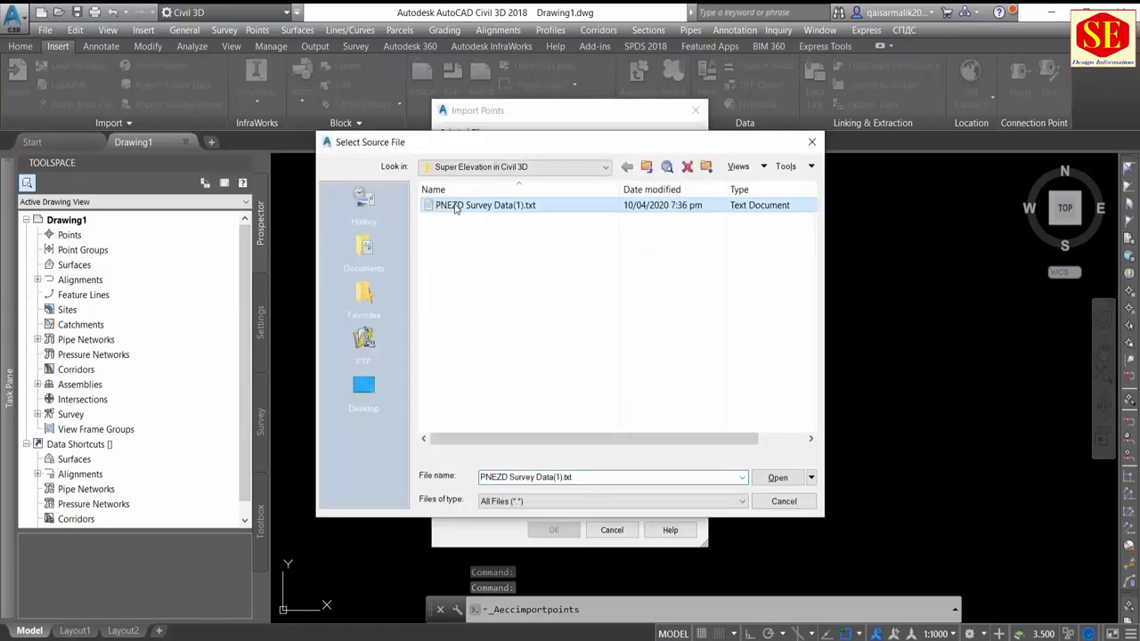
right_click(455, 203)
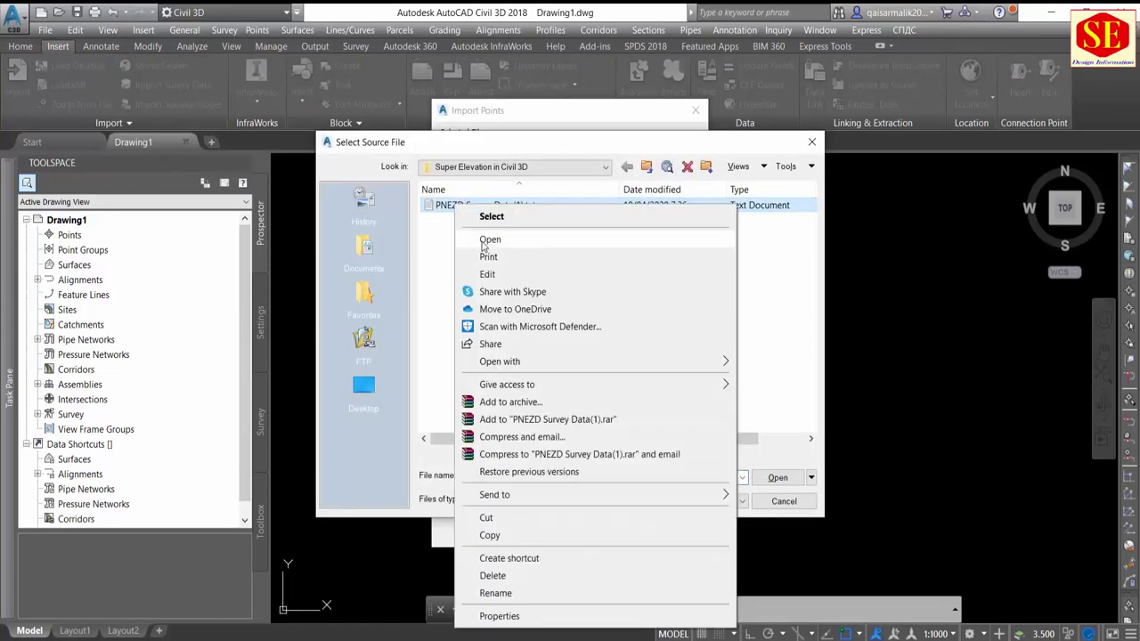
left_click(484, 247)
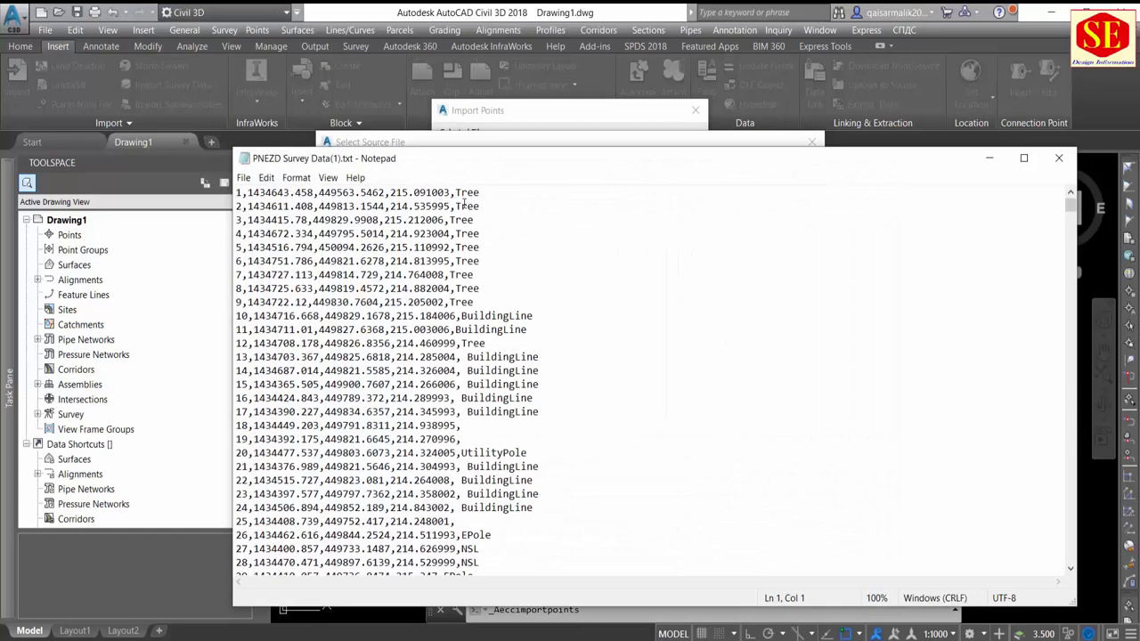
scroll(461, 334, "down", 5)
scroll(462, 334, "down", 9)
left_click(1059, 158)
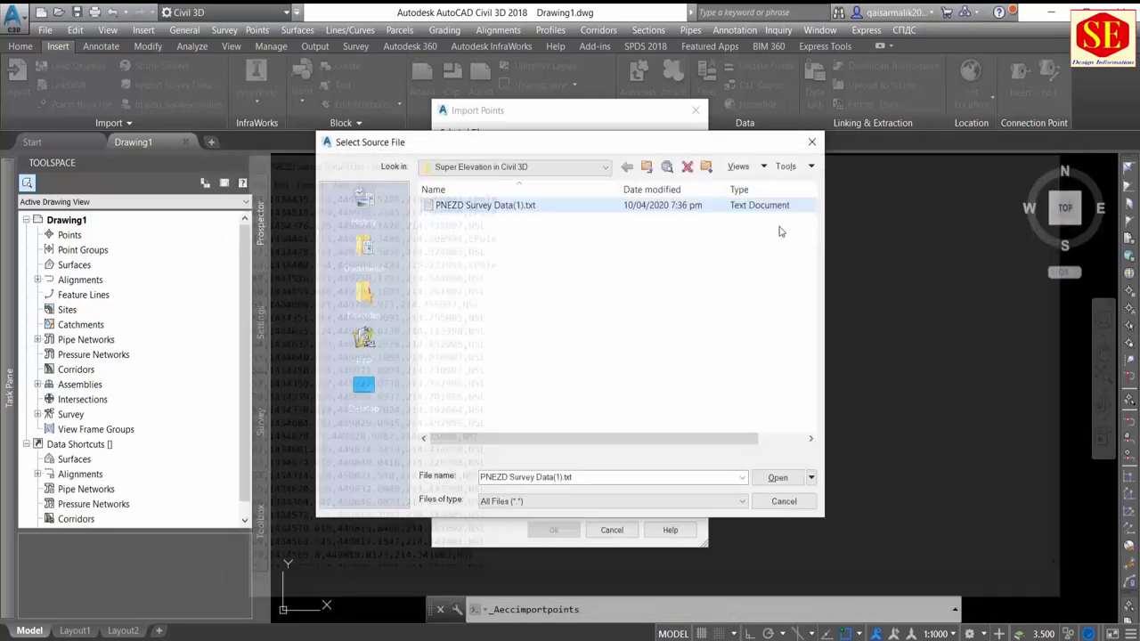
left_click(784, 478)
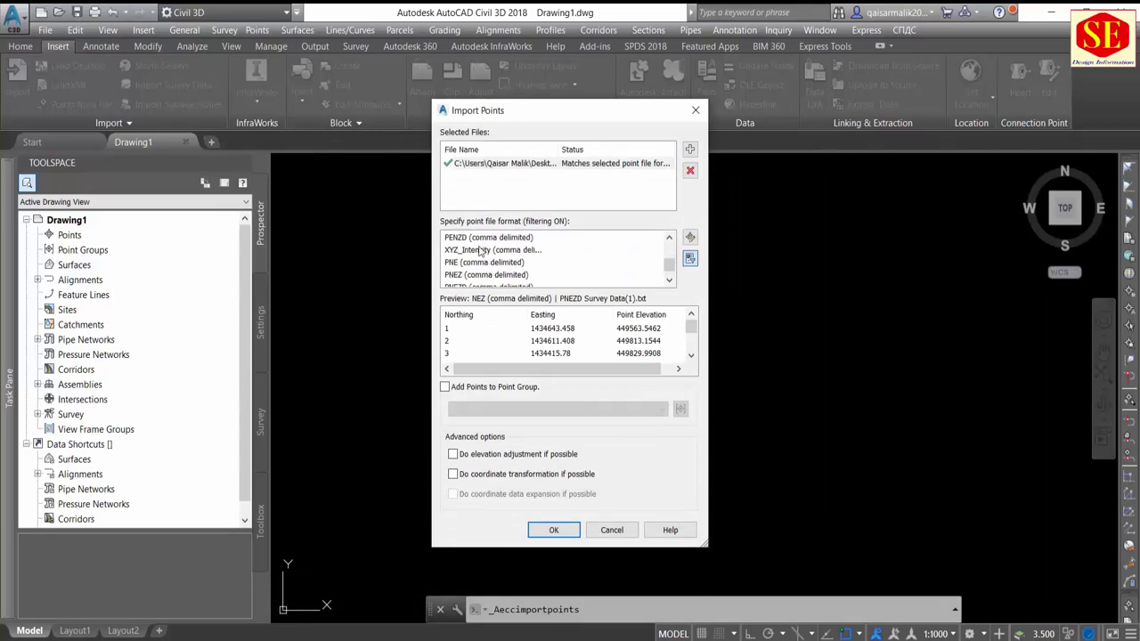
left_click(476, 243)
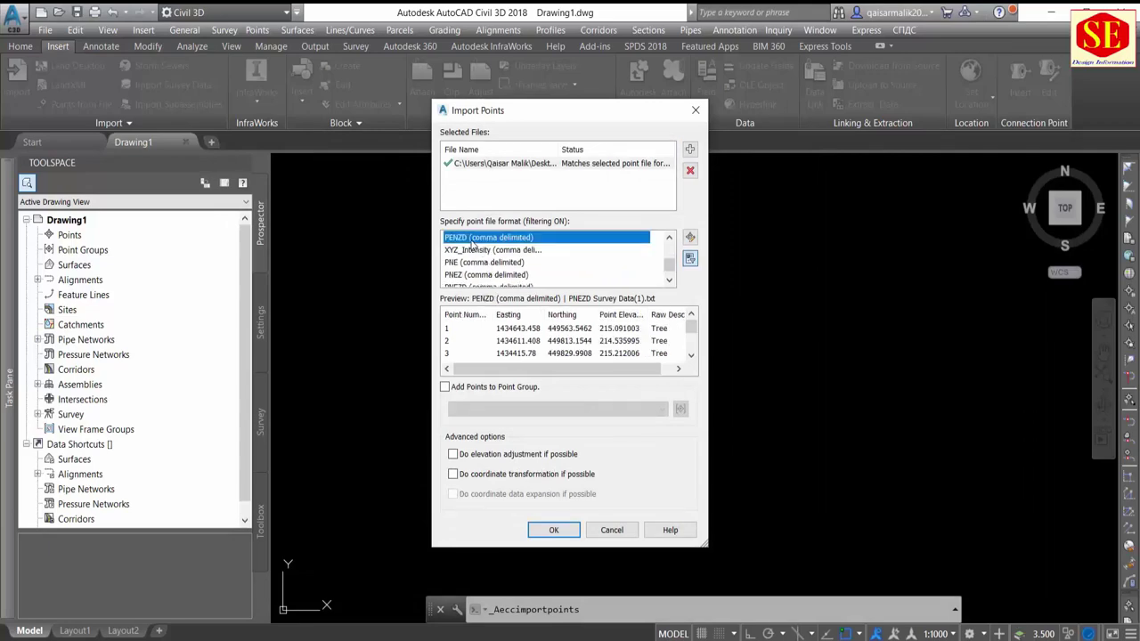
left_click(553, 530)
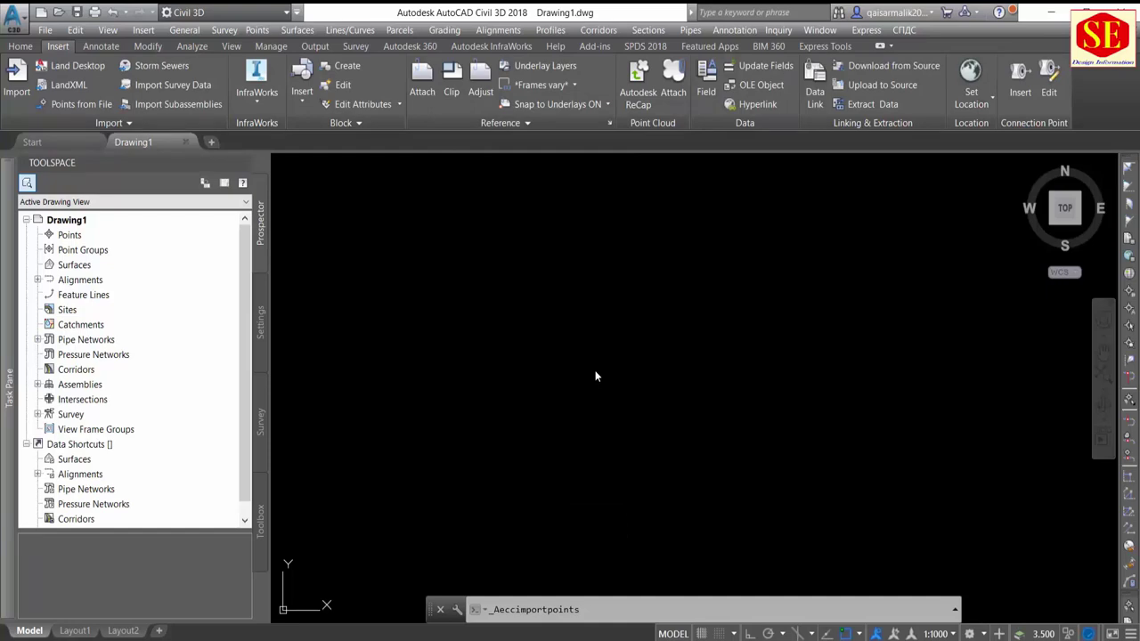
Step: Zoom to extents (Z, E) so all imported points fit in view
left_click(583, 374)
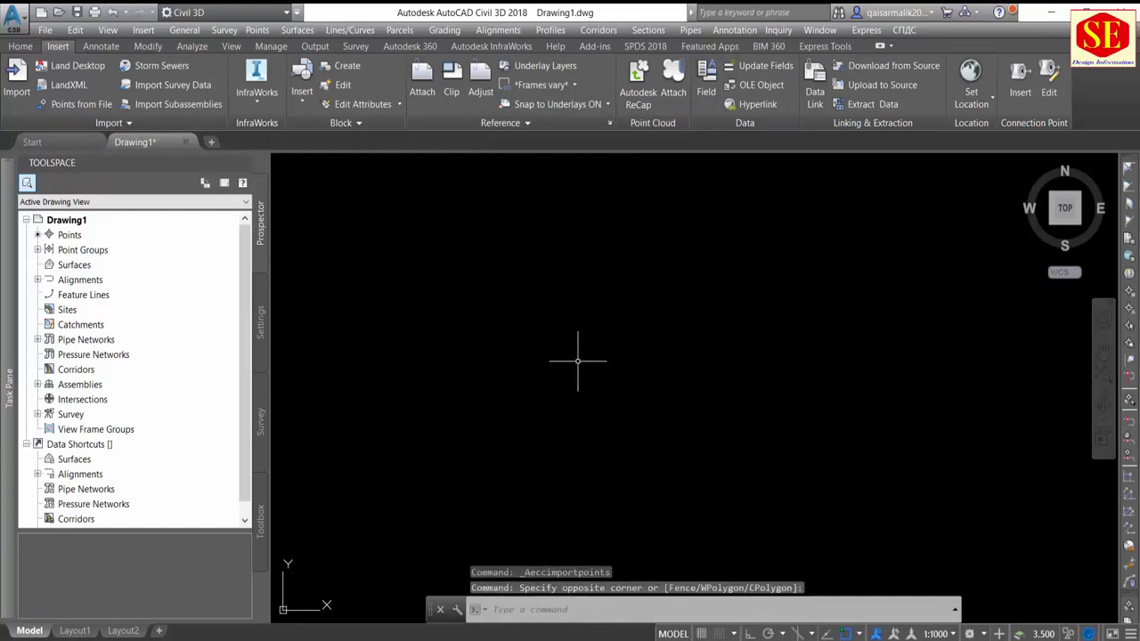
type("z")
key("Return")
type("e")
key("Return")
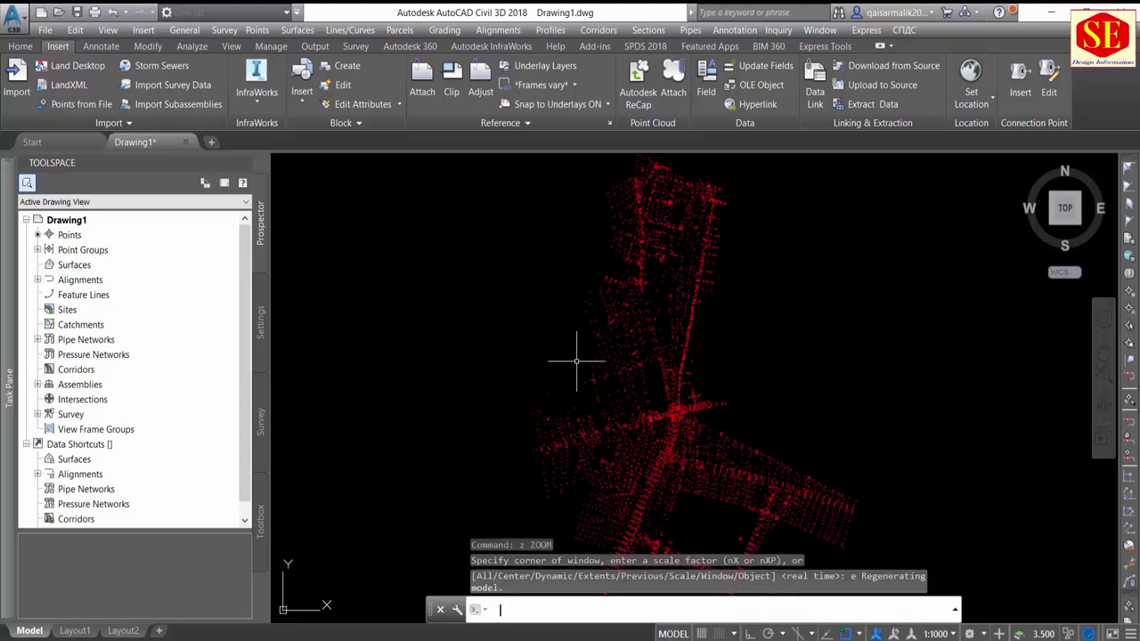
Step: Create a TIN surface named ghy from the Prospector Surfaces node and list it there
scroll(618, 297, "down", 2)
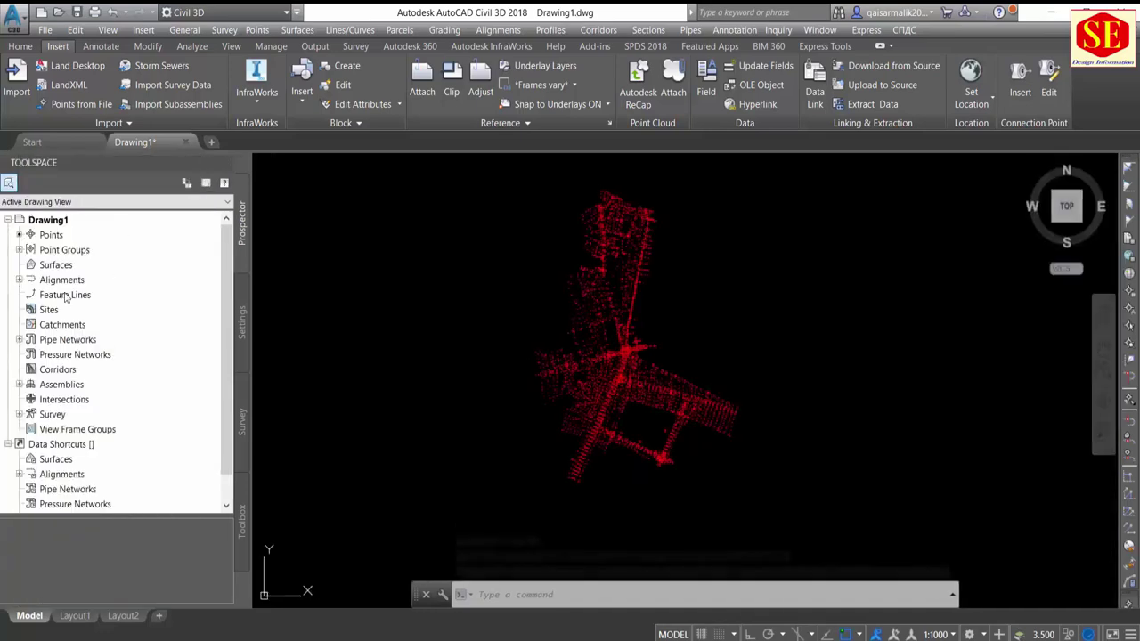
right_click(49, 265)
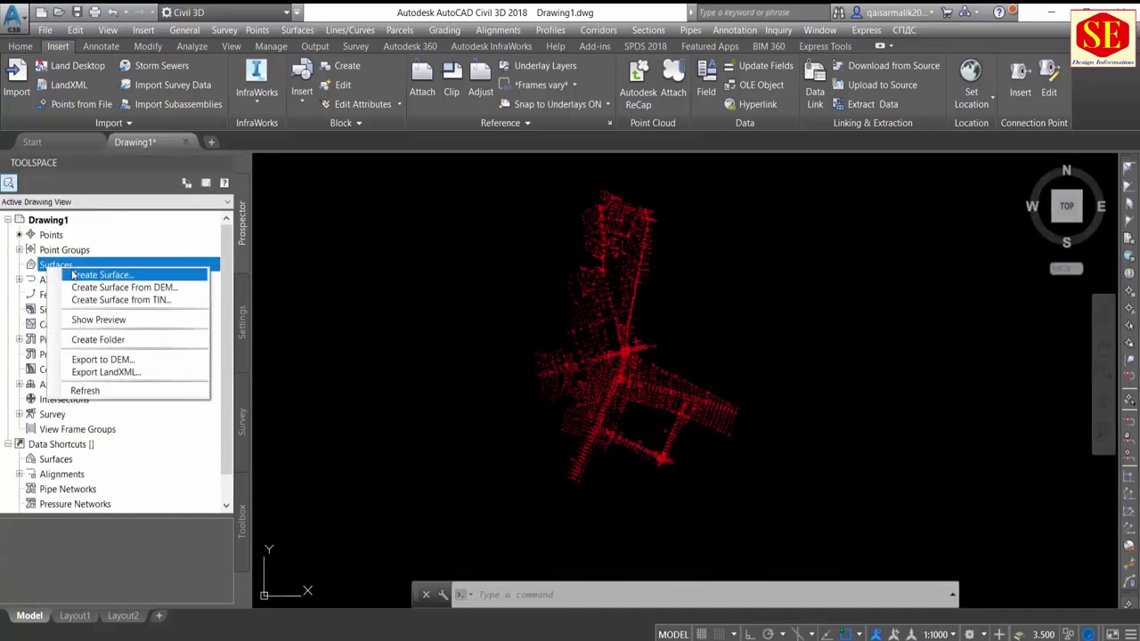
left_click(100, 275)
left_click(673, 276)
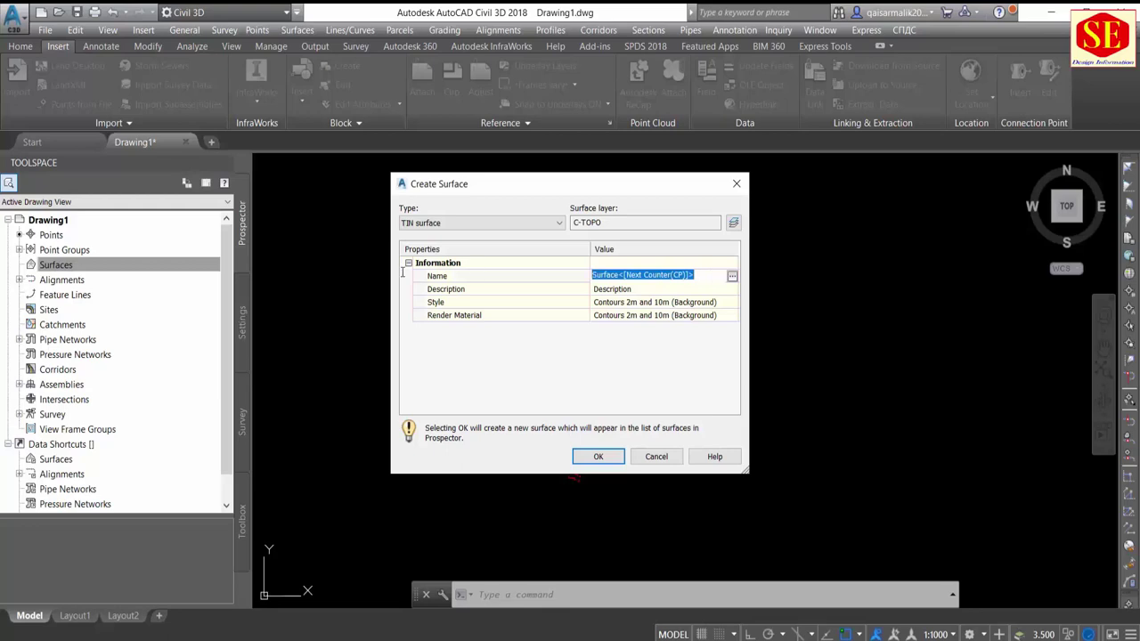
type("ghy")
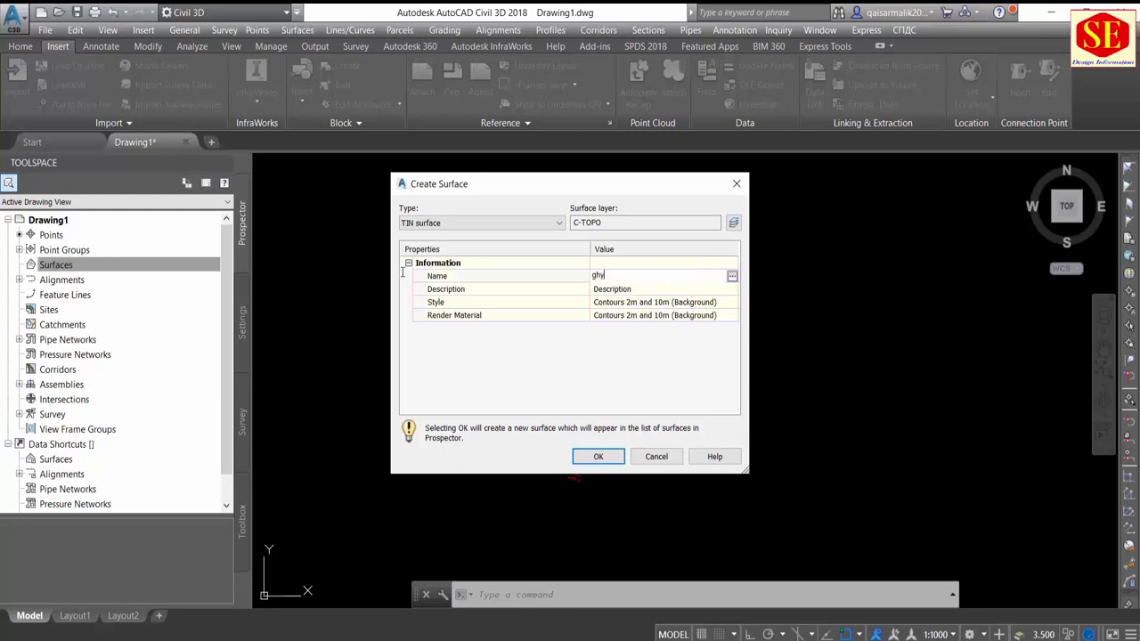
left_click(606, 456)
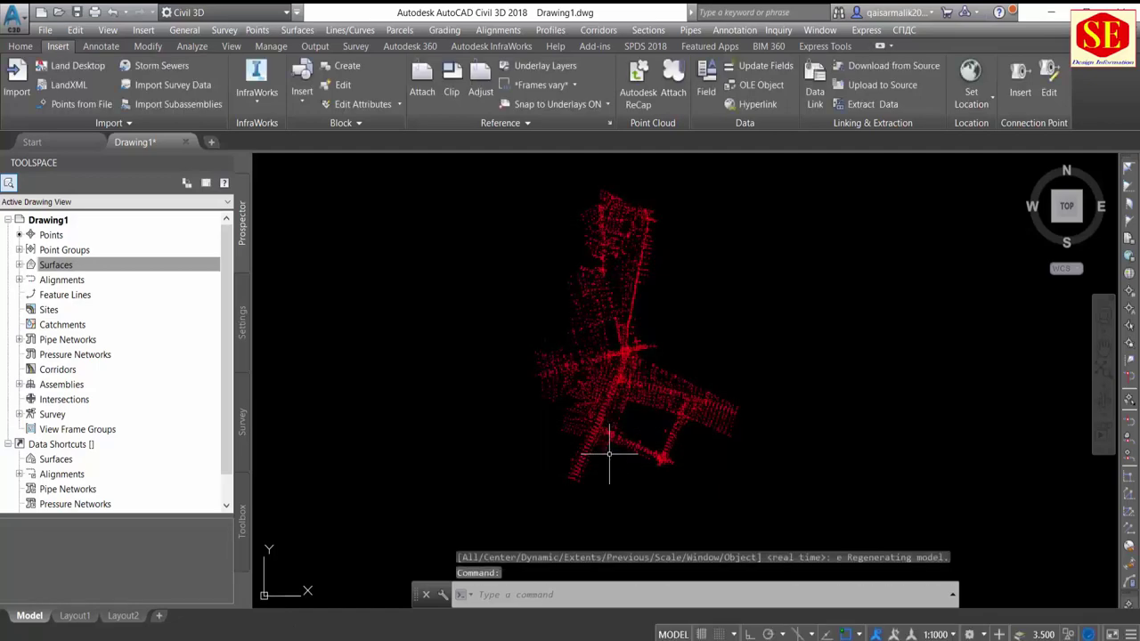
left_click(19, 264)
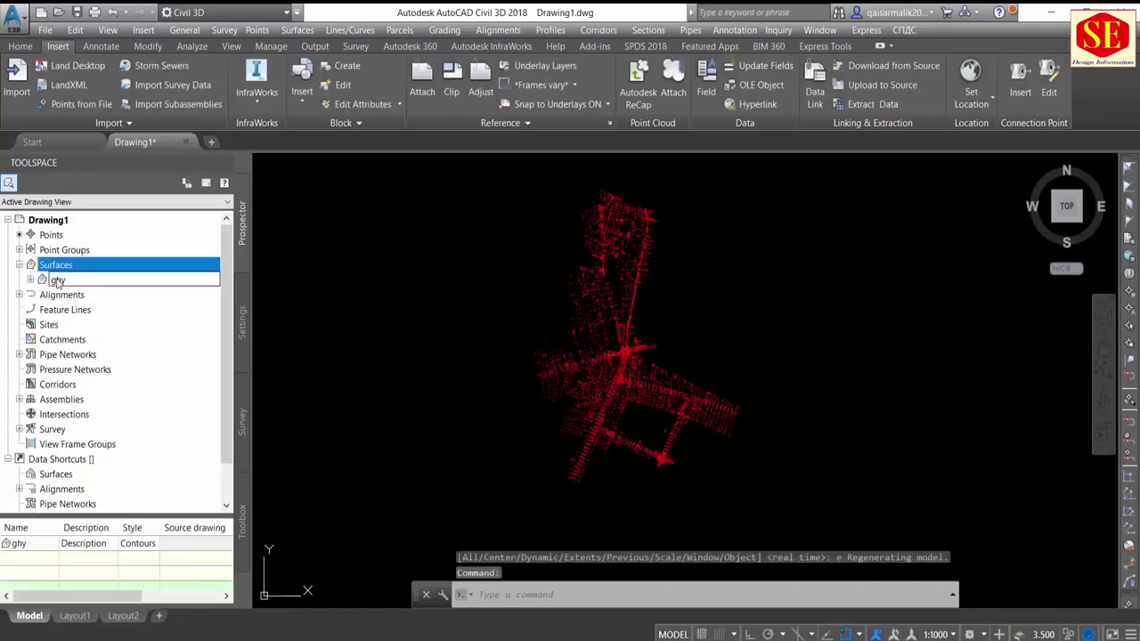
right_click(57, 282)
Step: Set the ghy surface style's minor contour interval to 0.5
left_click(89, 299)
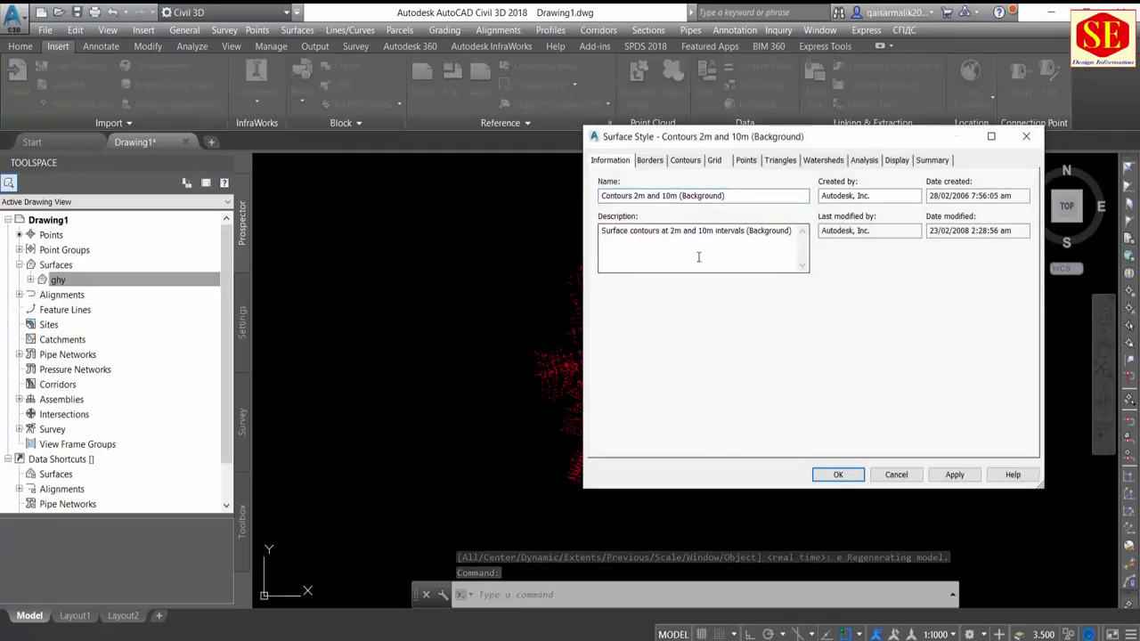
left_click(685, 160)
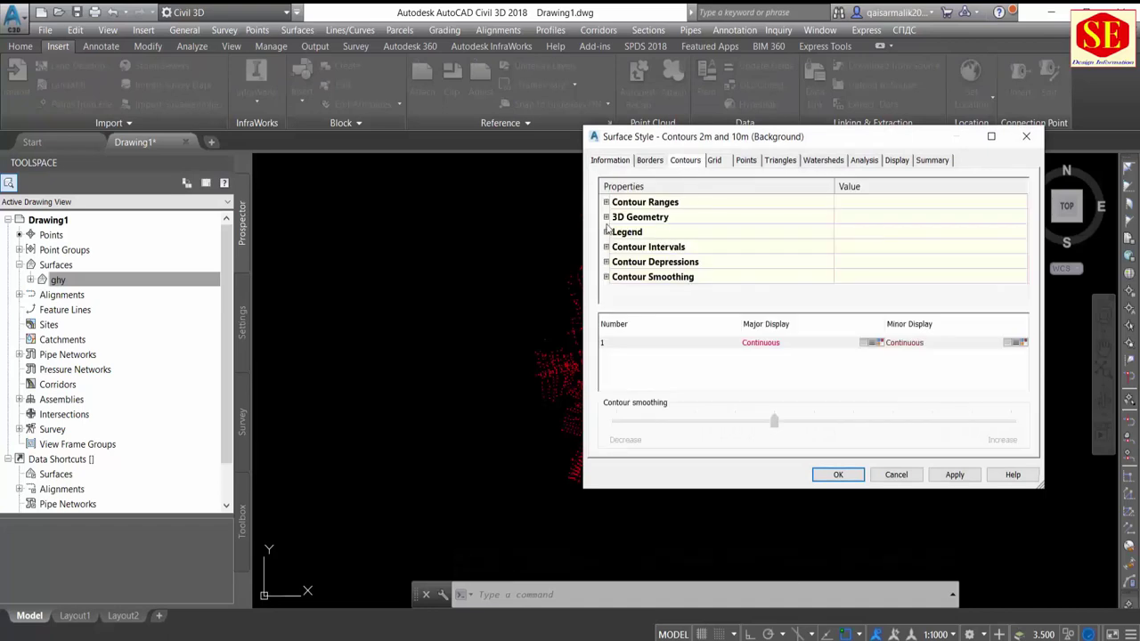
left_click(606, 246)
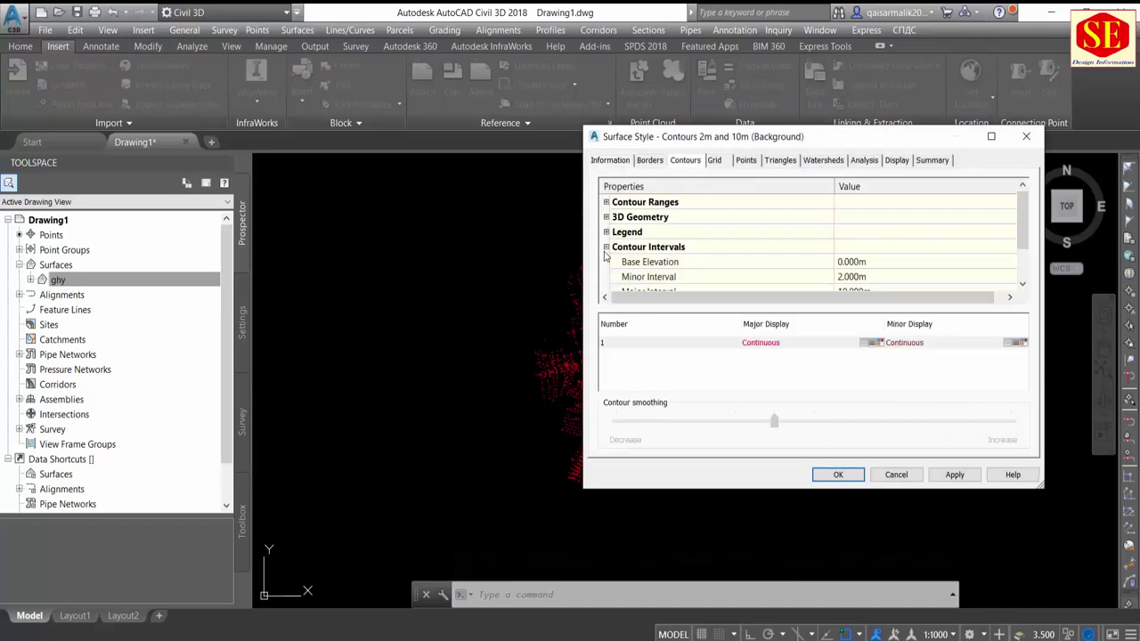
left_click(867, 279)
type(".5")
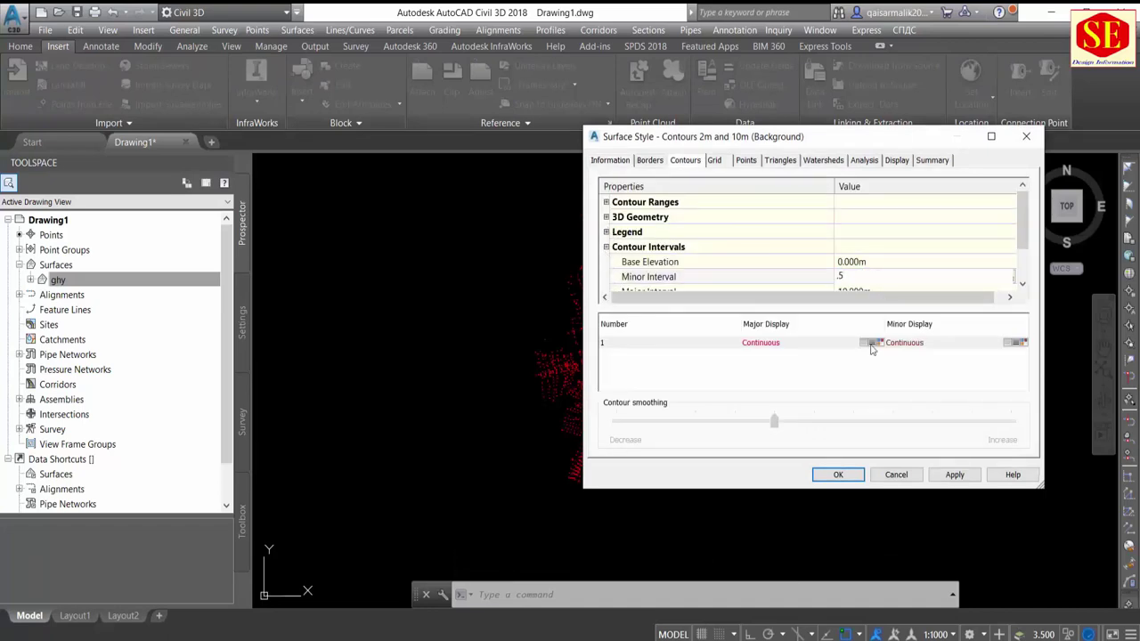
left_click(952, 481)
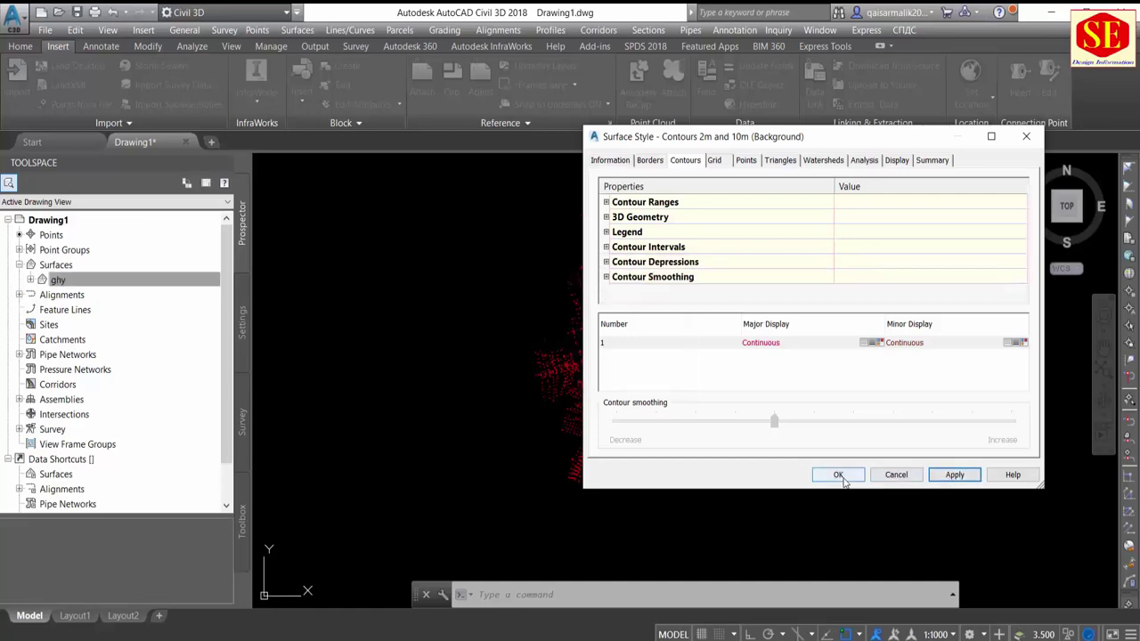
left_click(838, 474)
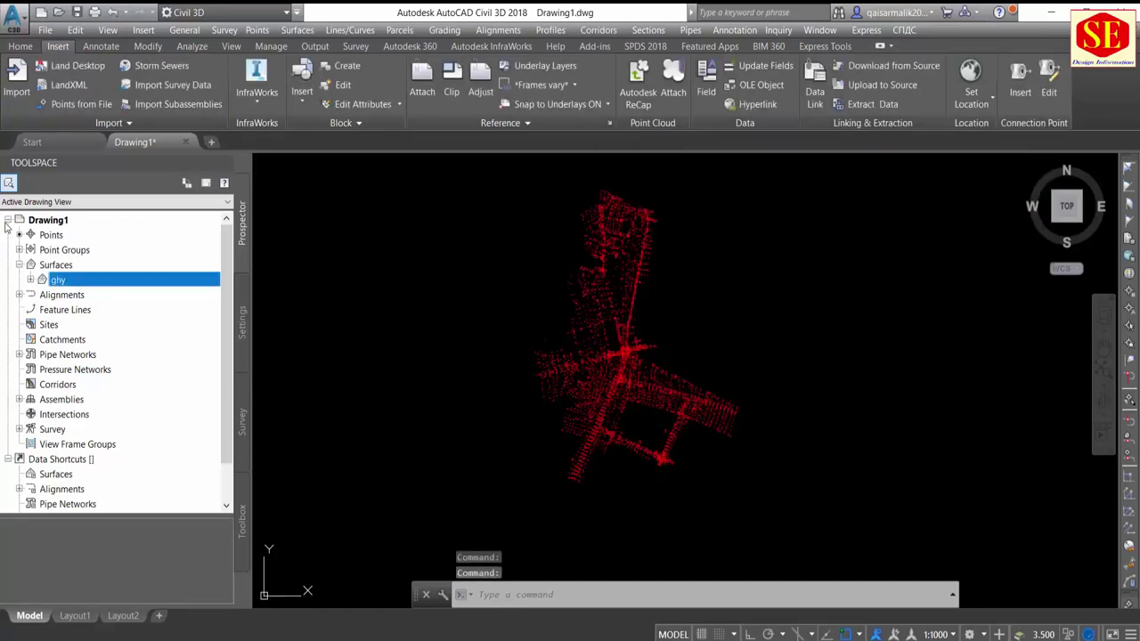
Step: Expand the ghy surface to show its Definition items
left_click(31, 280)
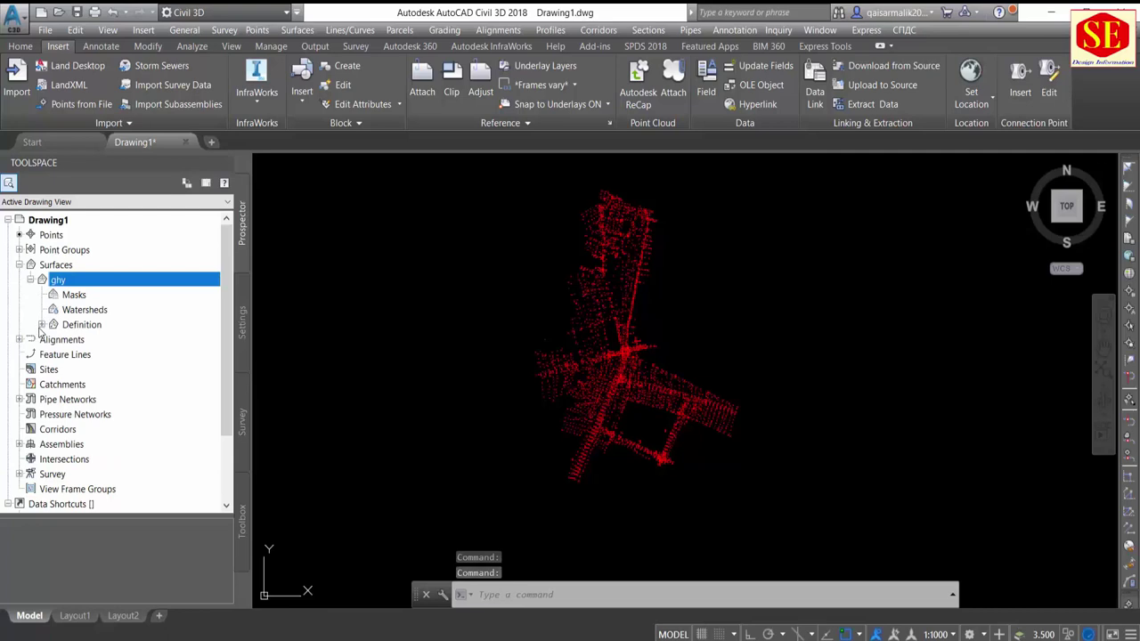
left_click(41, 325)
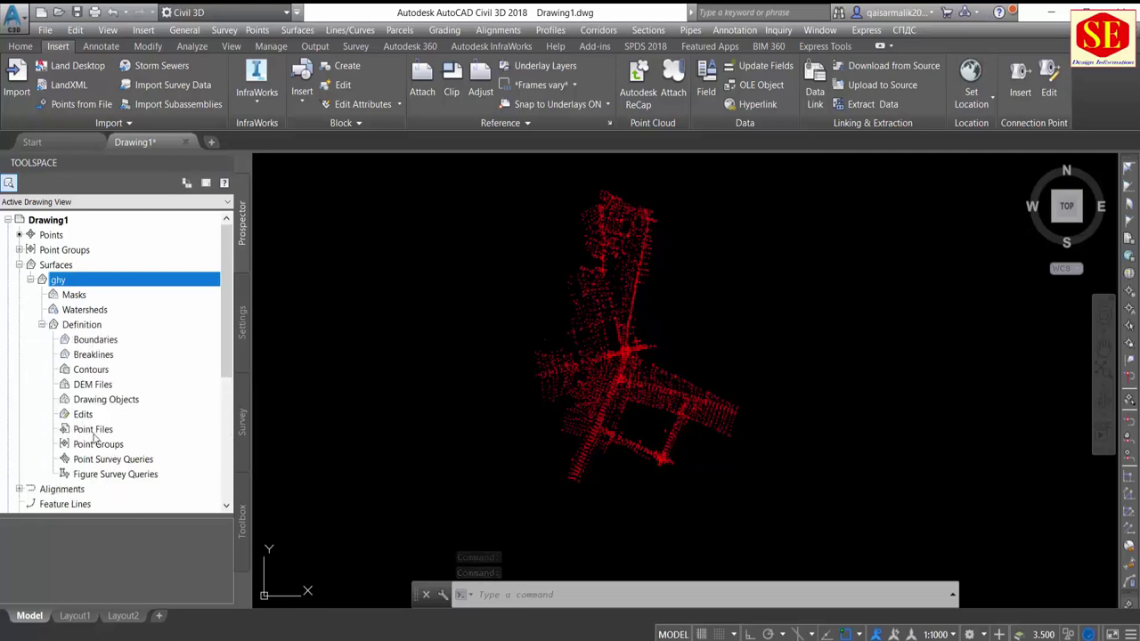
right_click(103, 429)
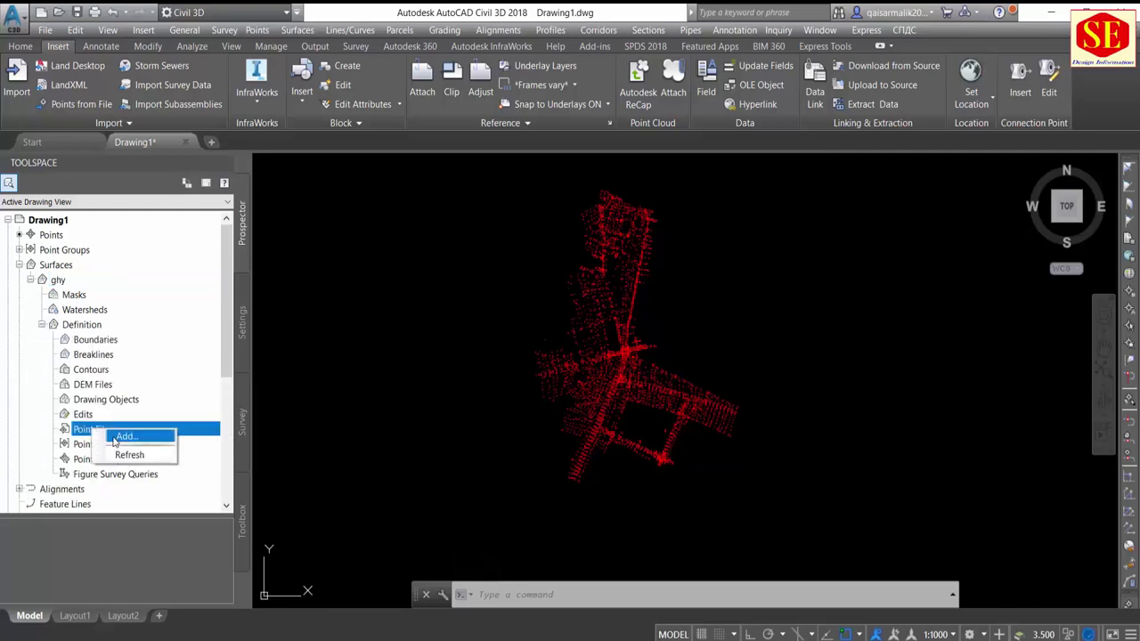
Step: Add the _All Points point group to the ghy surface definition
left_click(98, 444)
right_click(105, 445)
left_click(122, 456)
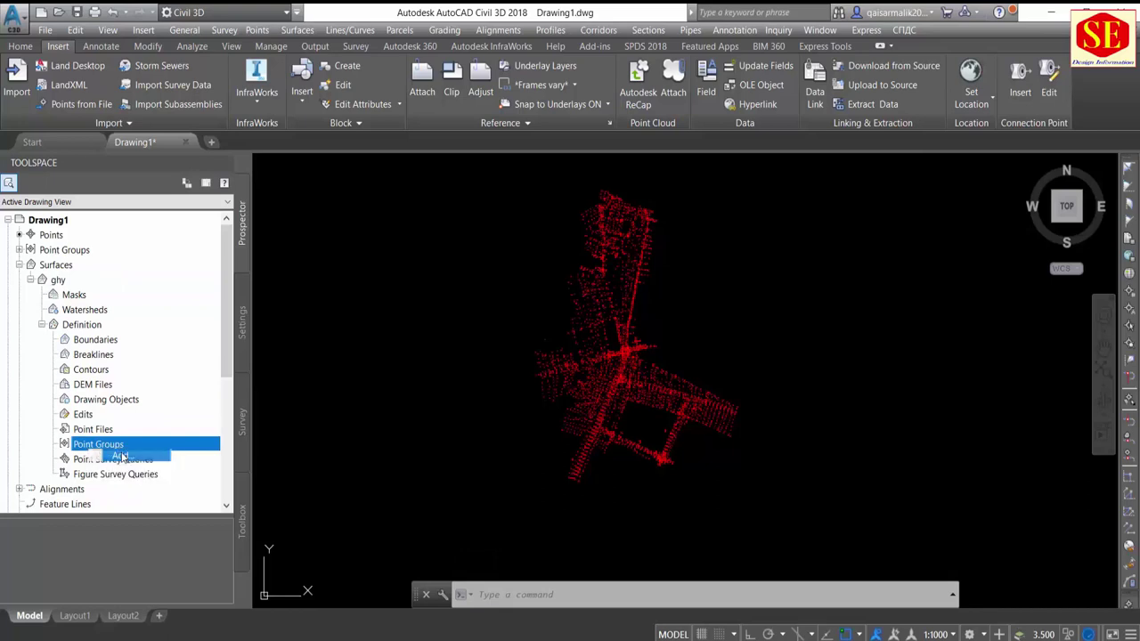
left_click(481, 303)
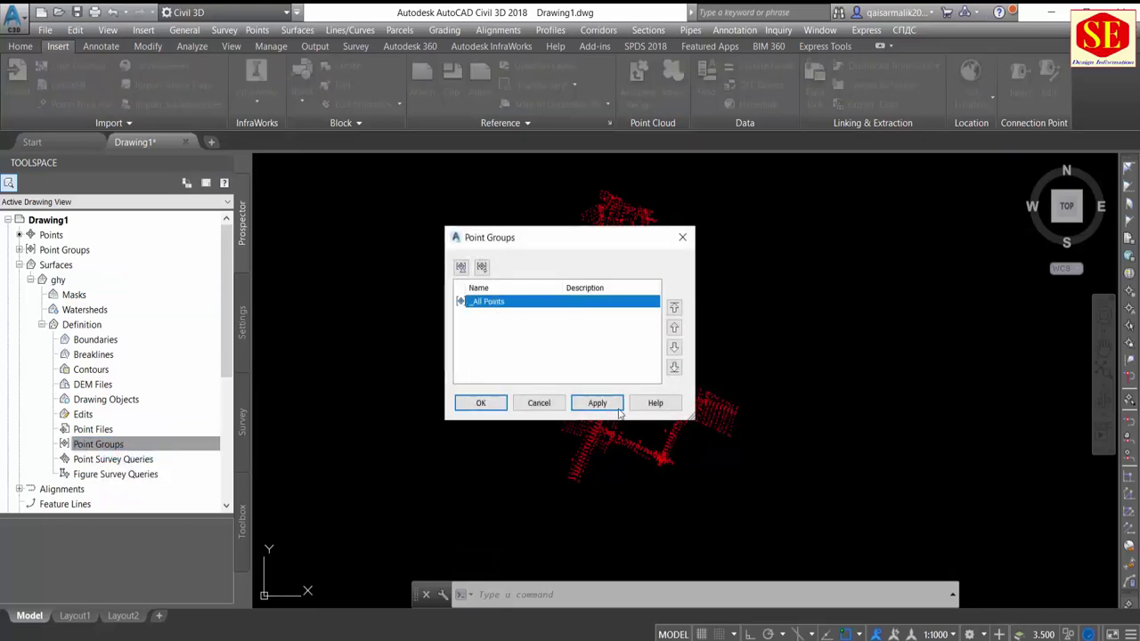
left_click(480, 403)
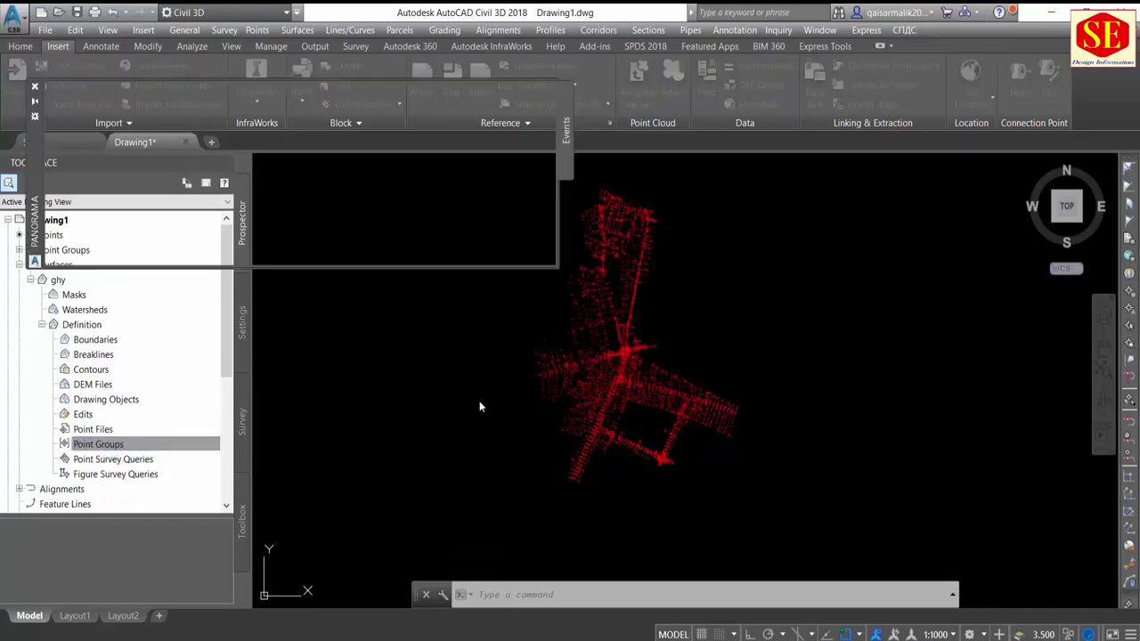
Step: Close the Panorama event viewer warning and pan around the finished ghy surface
scroll(598, 271, "up", 2)
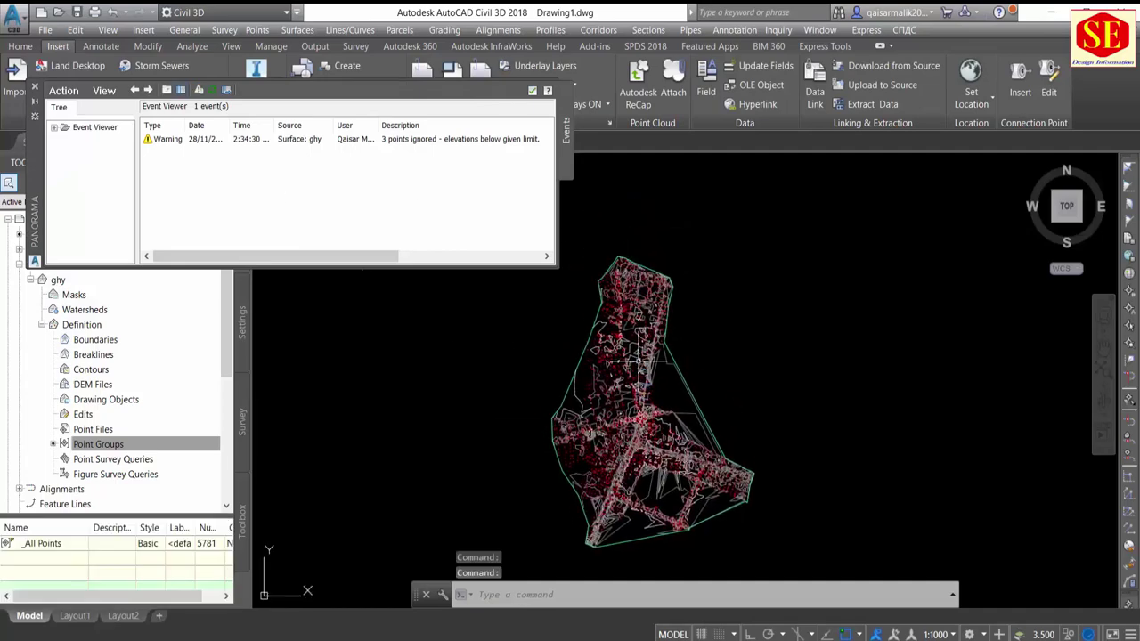
scroll(599, 272, "up", 2)
left_click(35, 89)
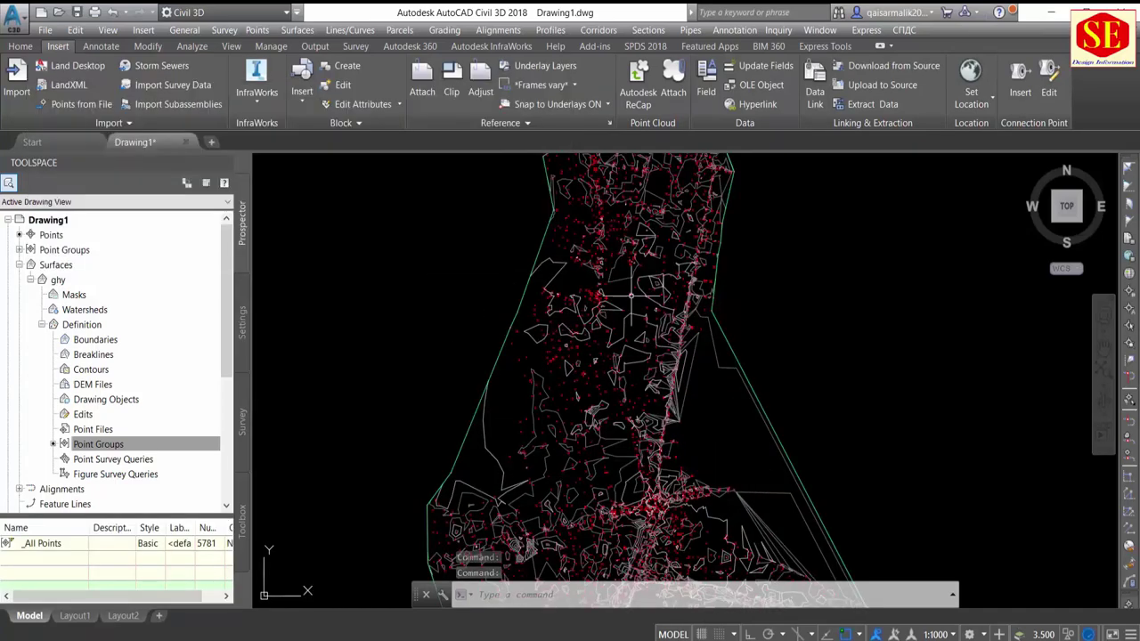
scroll(557, 298, "down", 2)
scroll(556, 298, "up", 2)
middle_click_drag(557, 299, 553, 329)
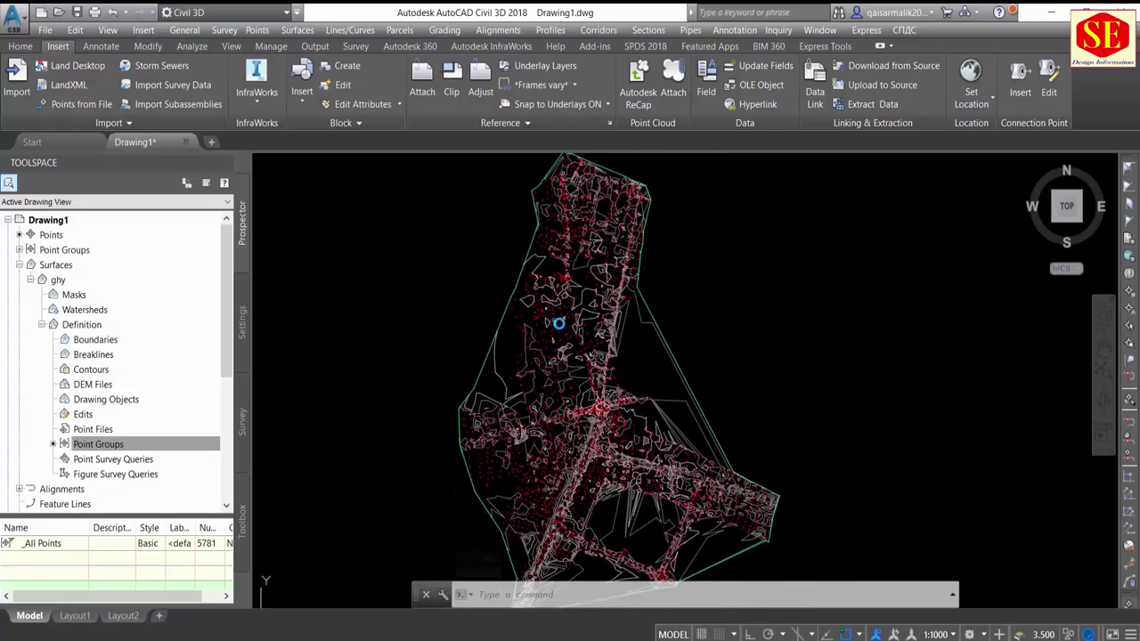
scroll(574, 356, "up", 2)
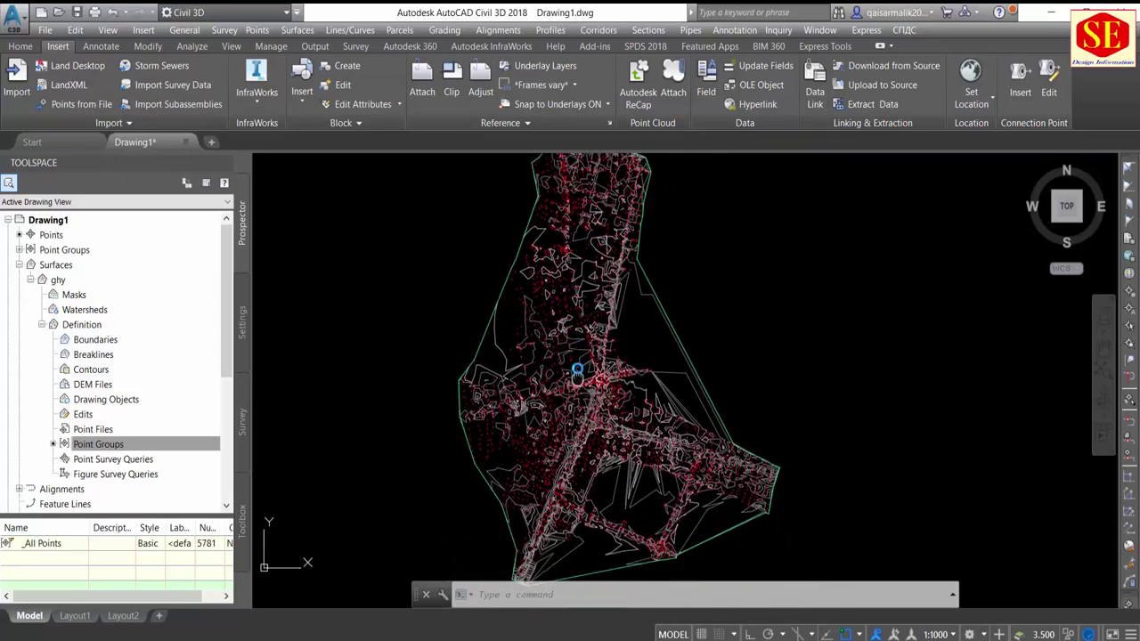
scroll(583, 339, "down", 2)
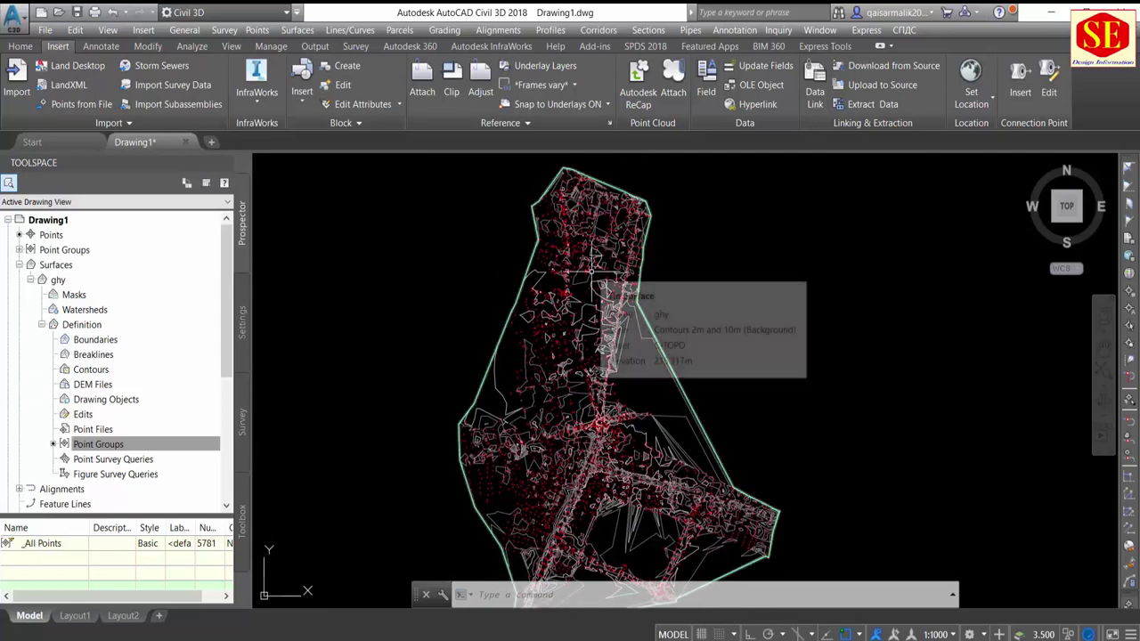
middle_click_drag(577, 342, 576, 301)
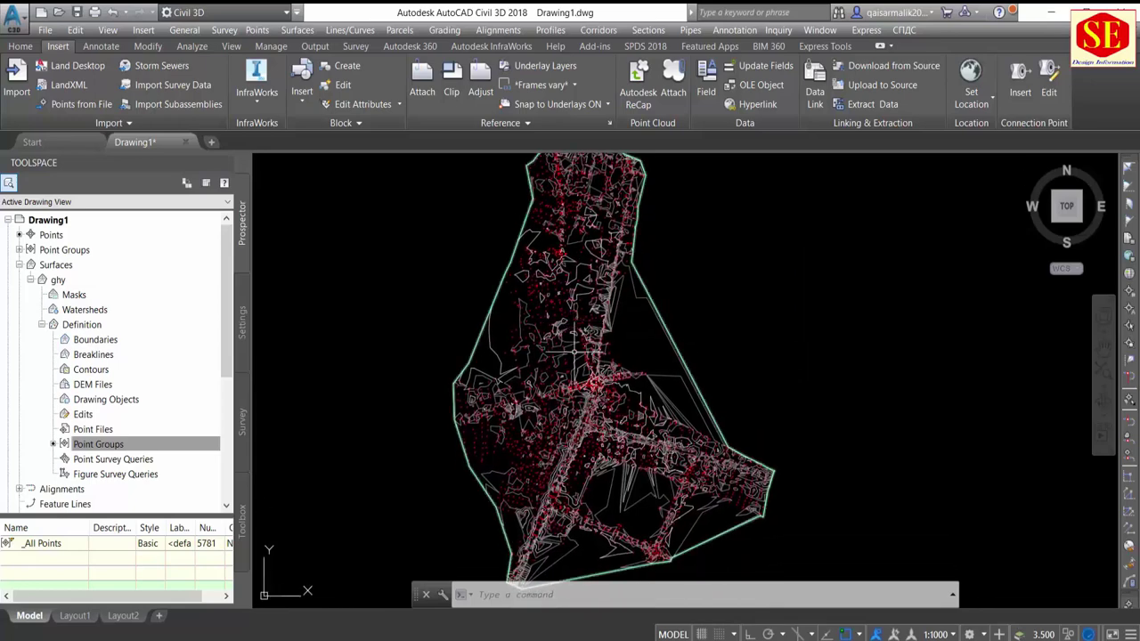
Step: Draw a three-vertex polyline route down across the ghy surface and end the PLINE command
type("p")
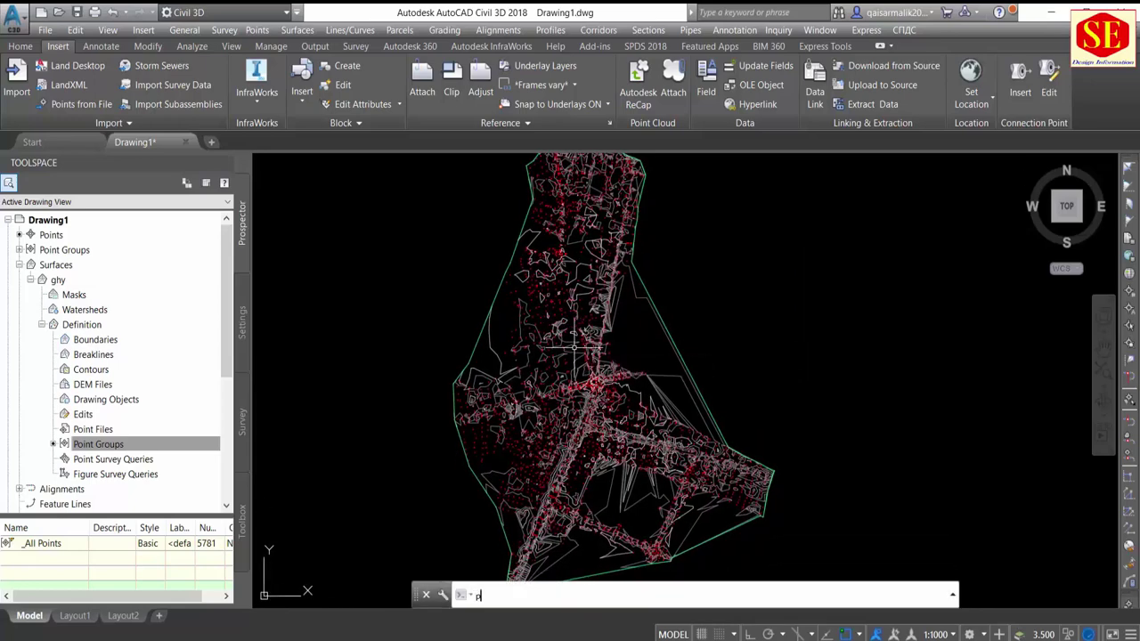
key("Return")
left_click_drag(575, 348, 561, 441)
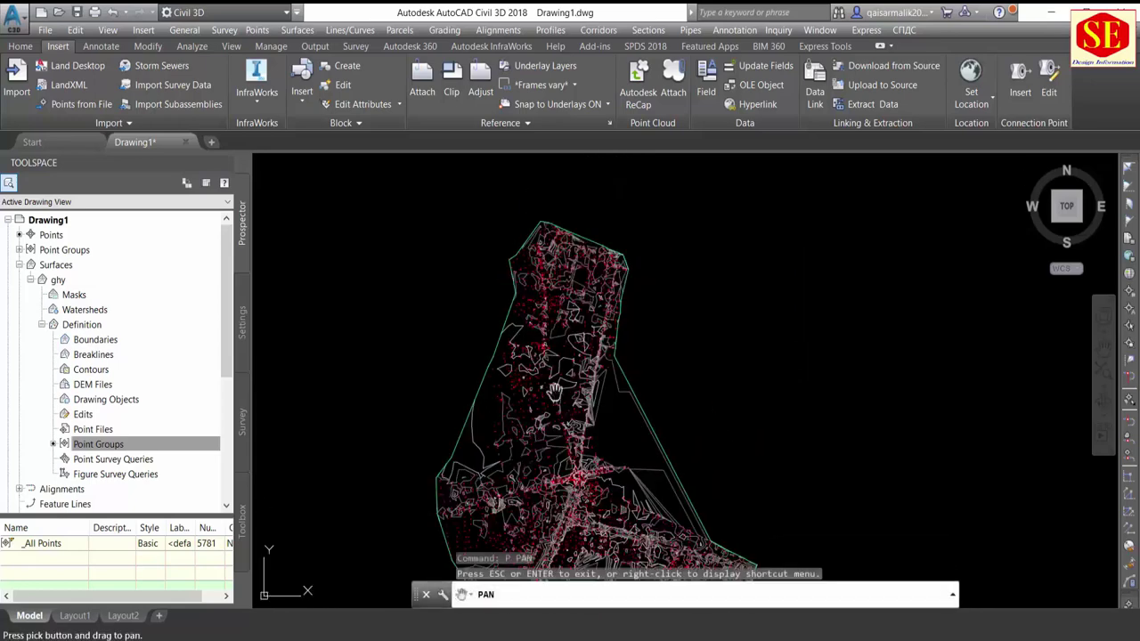
key("Escape")
type("pl")
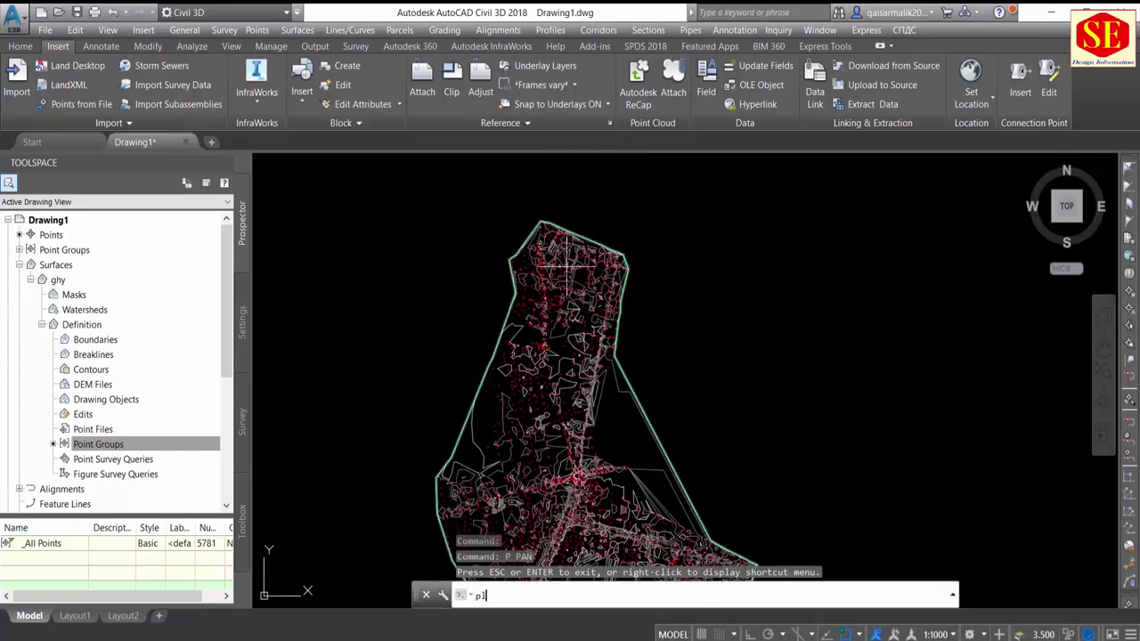
key("Return")
left_click(572, 235)
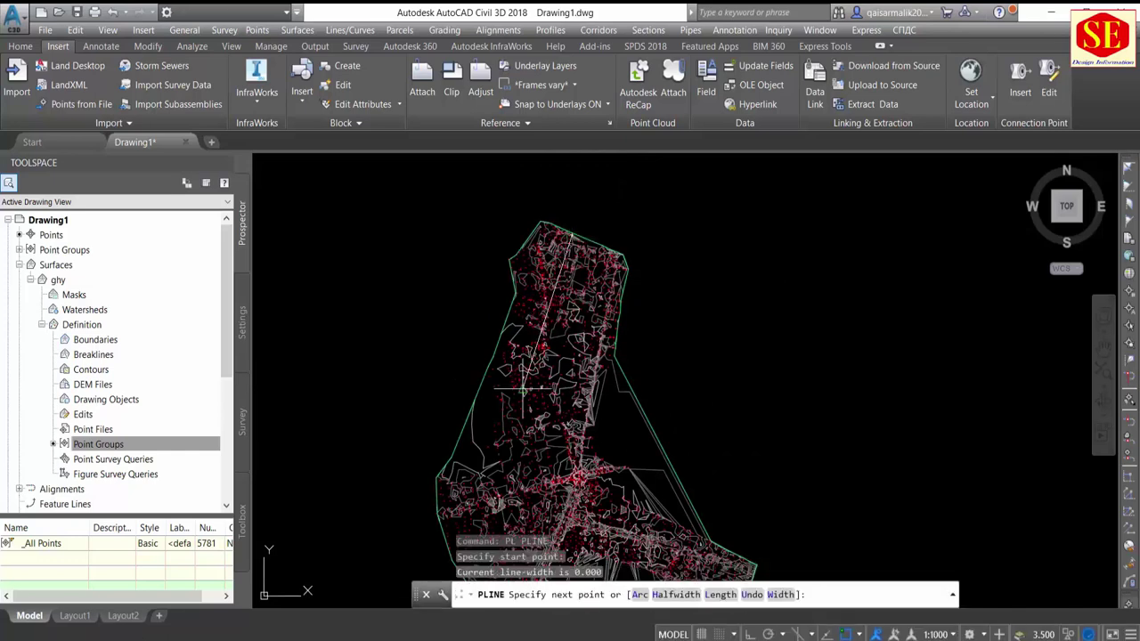
left_click(527, 388)
left_click(578, 481)
scroll(575, 445, "up", 2)
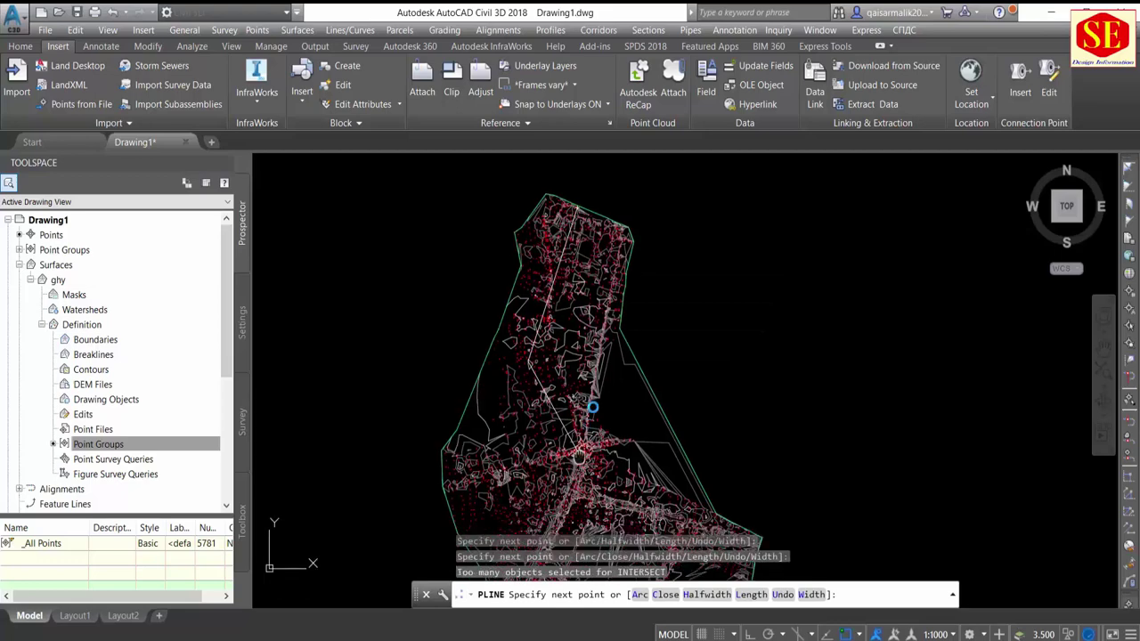
scroll(532, 448, "down", 2)
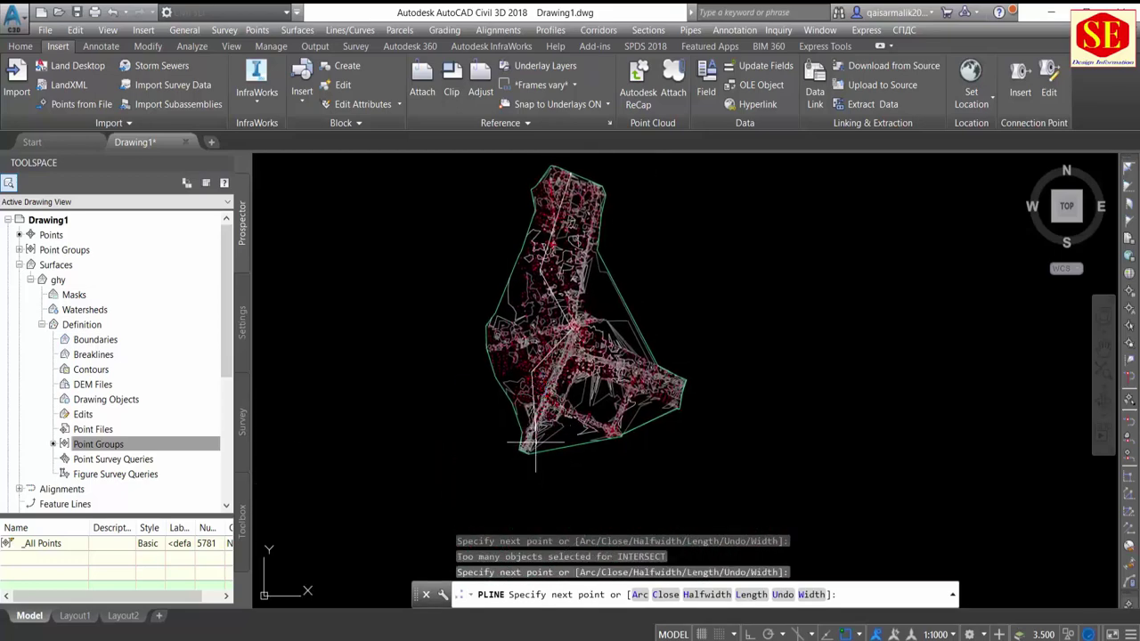
right_click(574, 328)
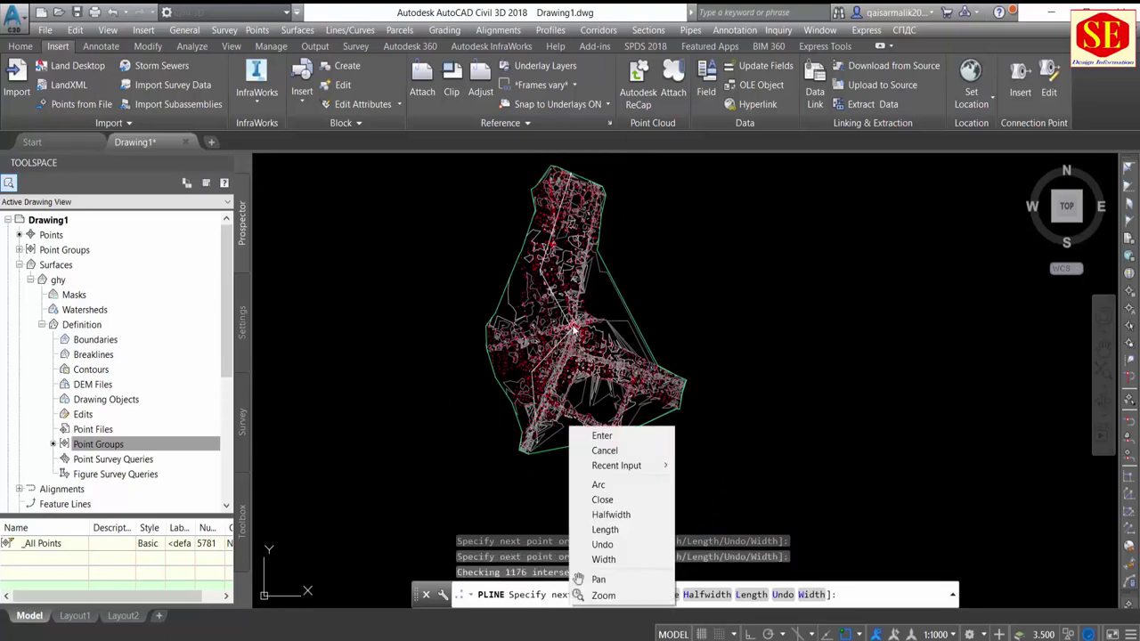
left_click(602, 436)
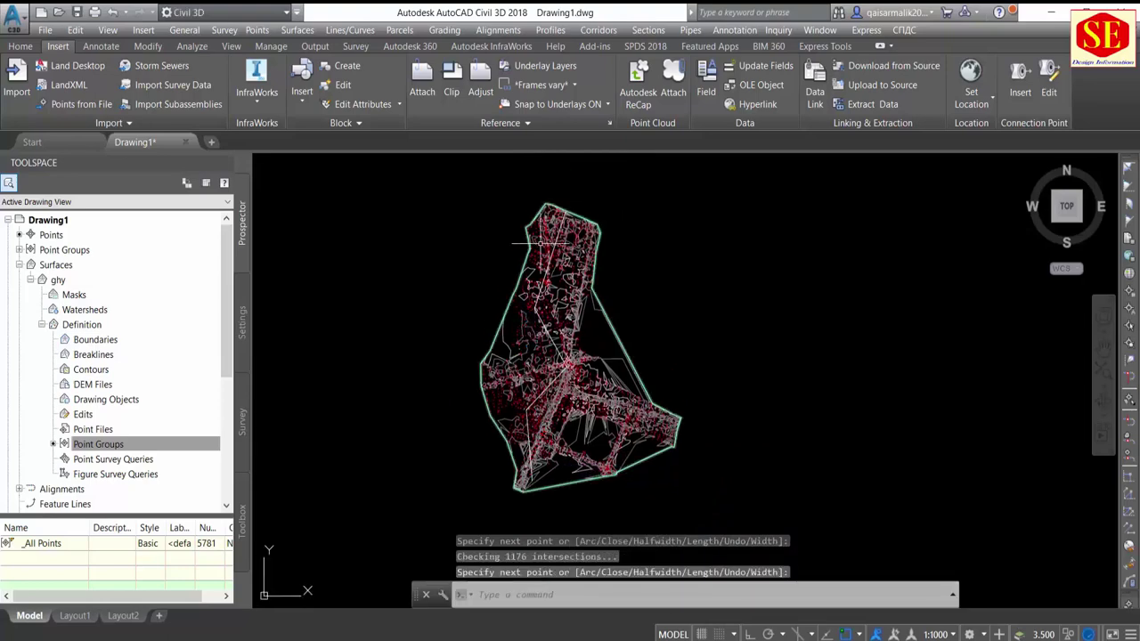
left_click(33, 47)
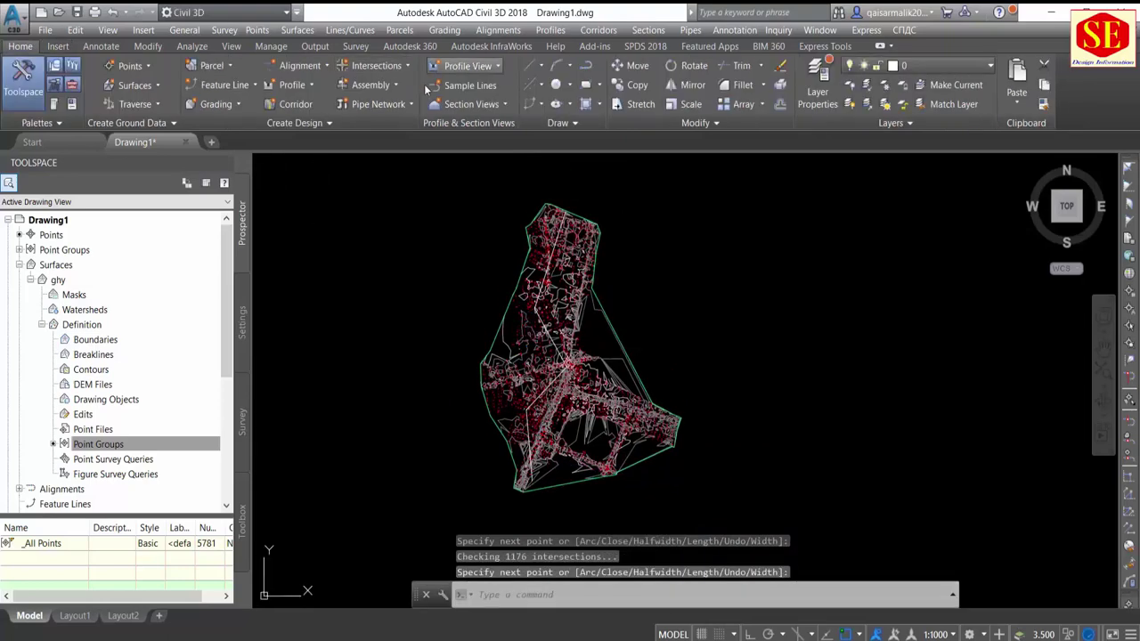
Step: Start Create Alignment from Objects, then cancel it and deselect the polyline
left_click(299, 66)
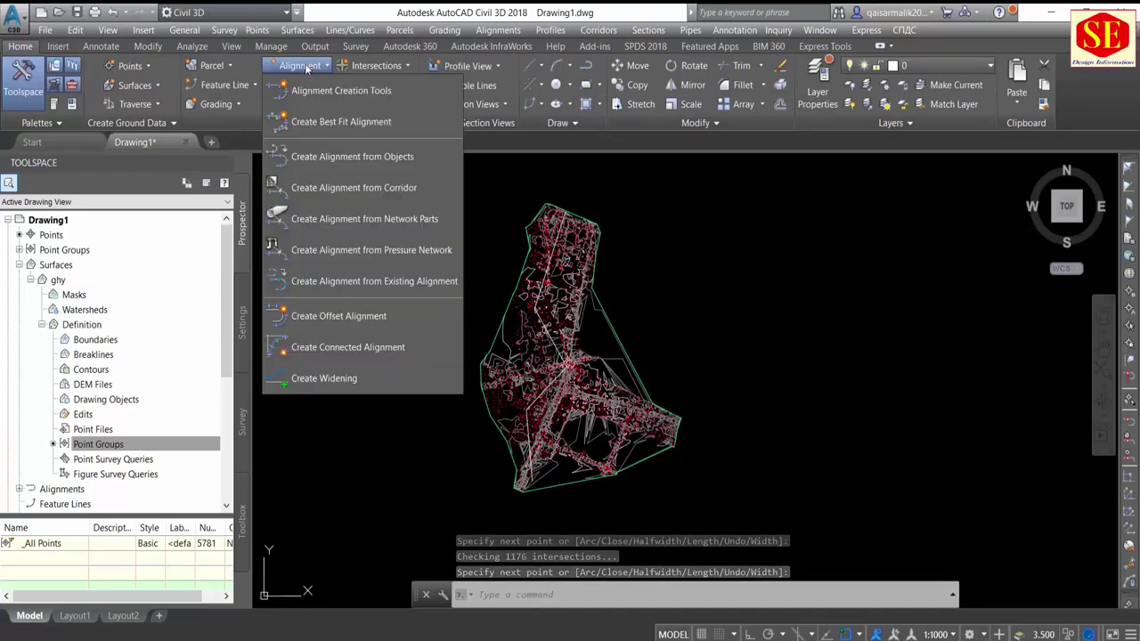
left_click(379, 159)
scroll(570, 232, "up", 4)
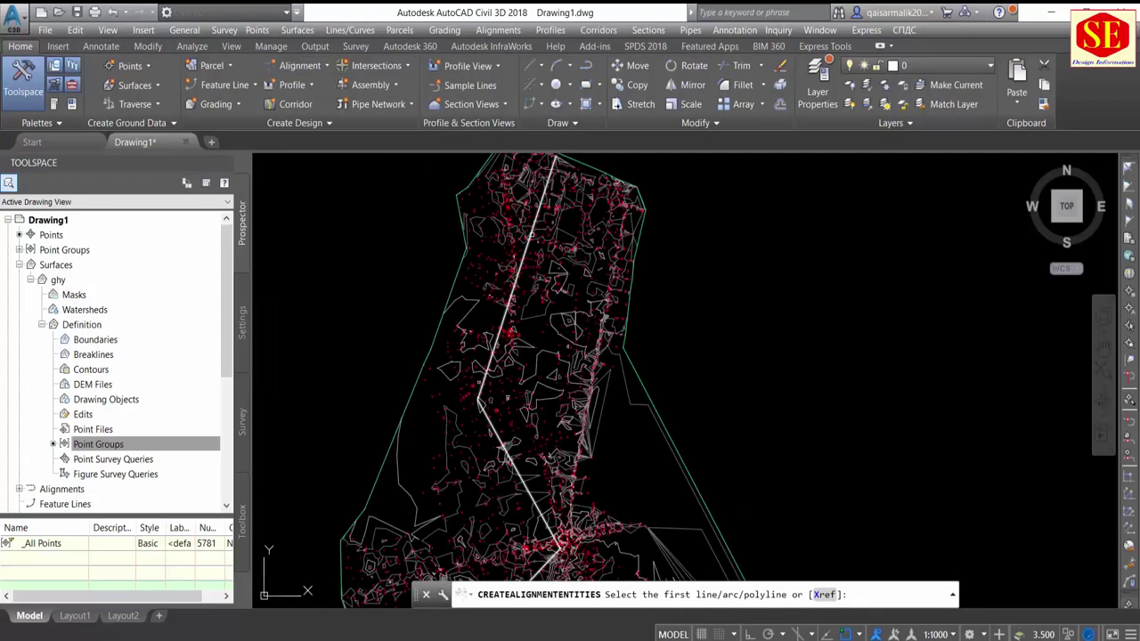
right_click(787, 273)
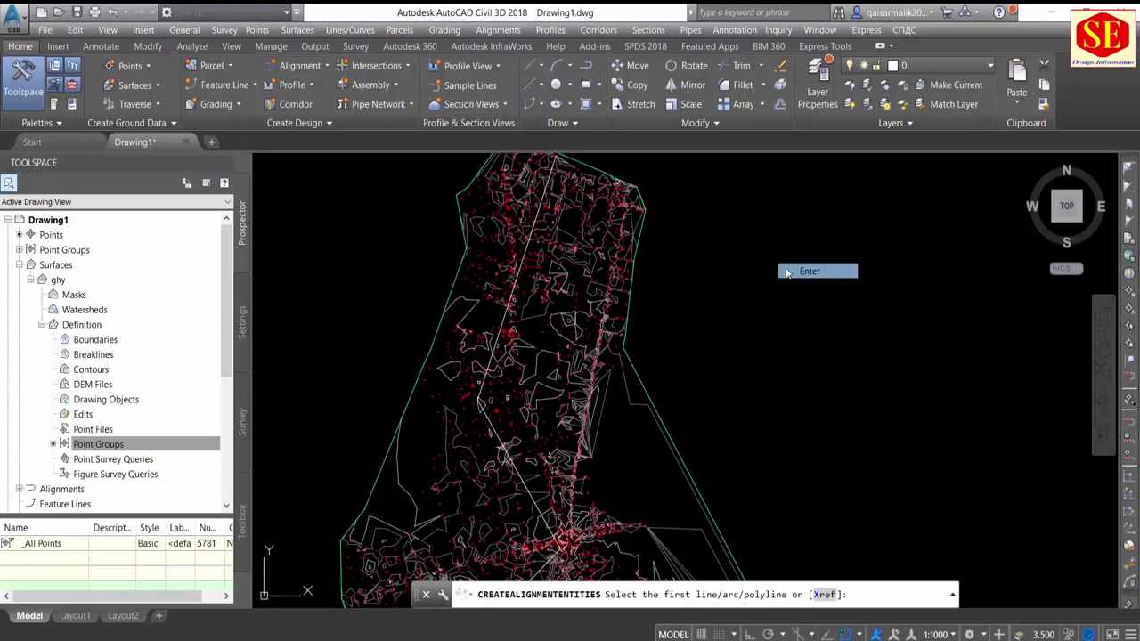
left_click(788, 272)
left_click(488, 368)
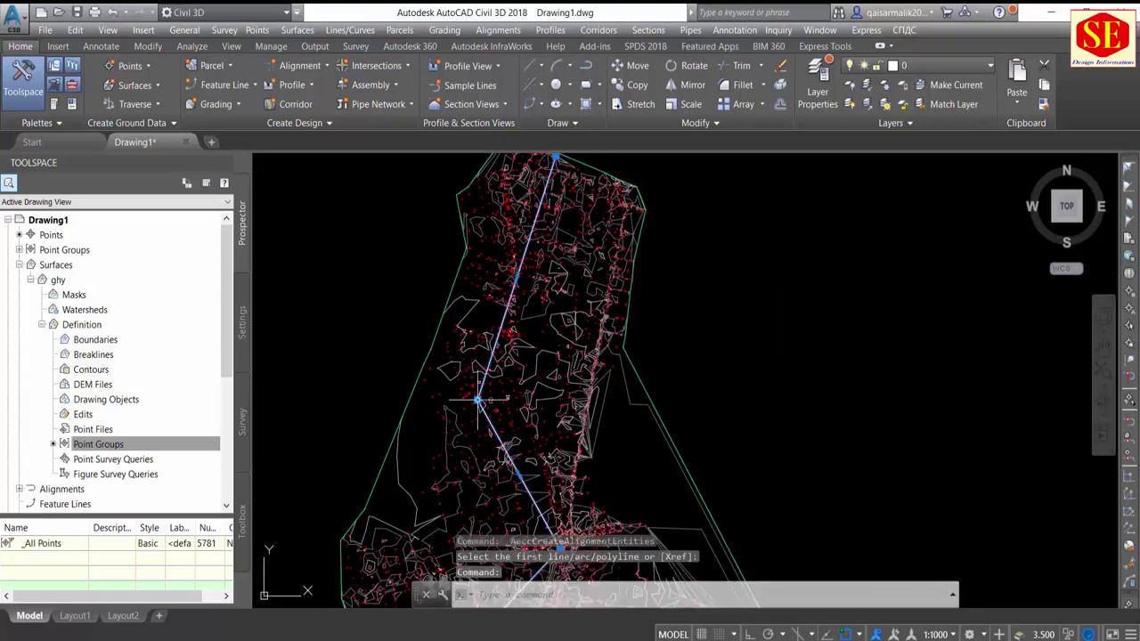
left_click(477, 401)
scroll(512, 347, "down", 2)
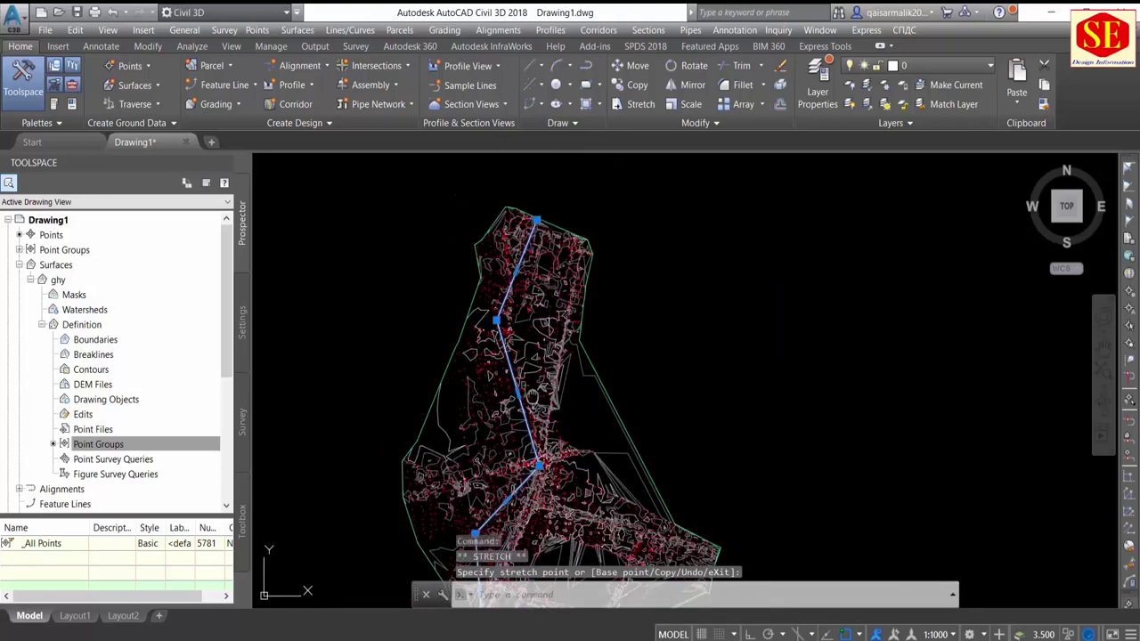
scroll(543, 395, "up", 1)
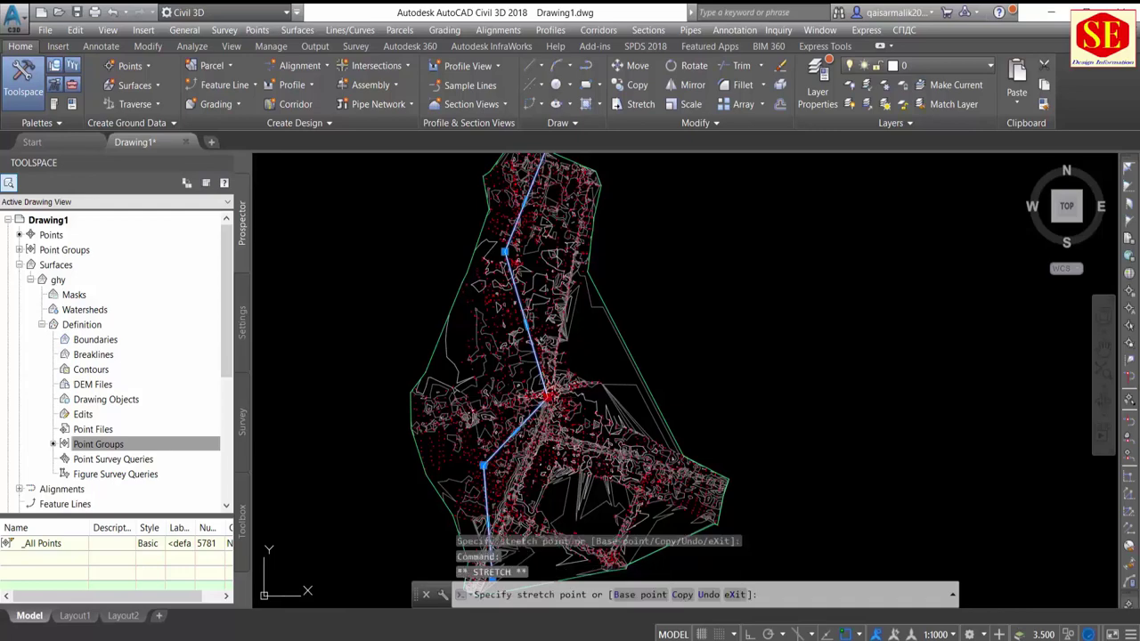
middle_click_drag(547, 398, 551, 409)
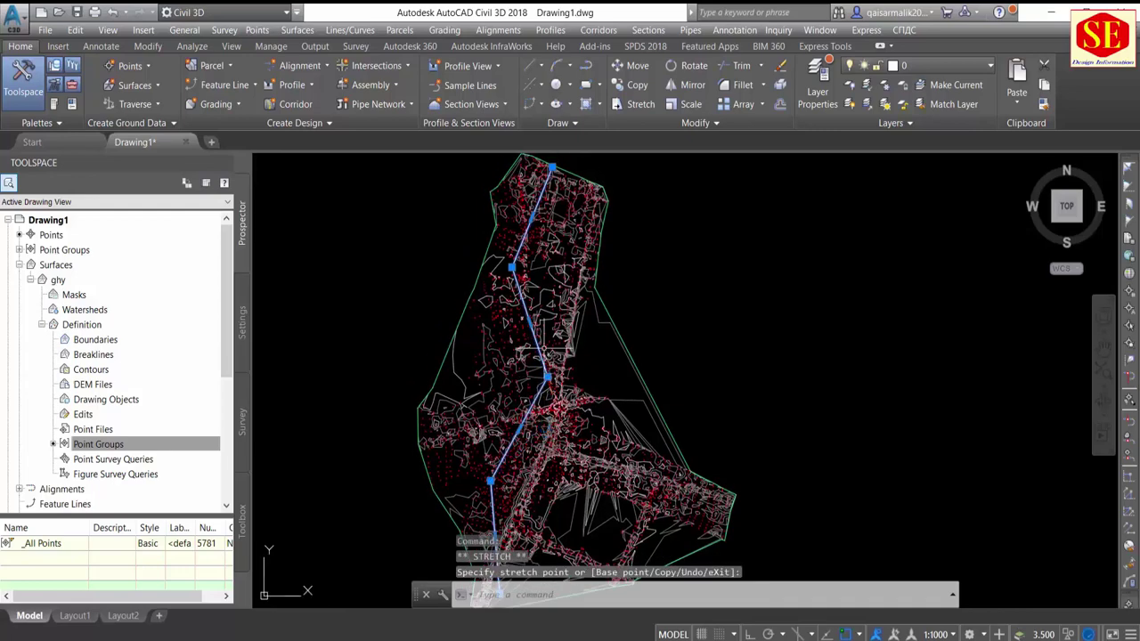
key("Escape")
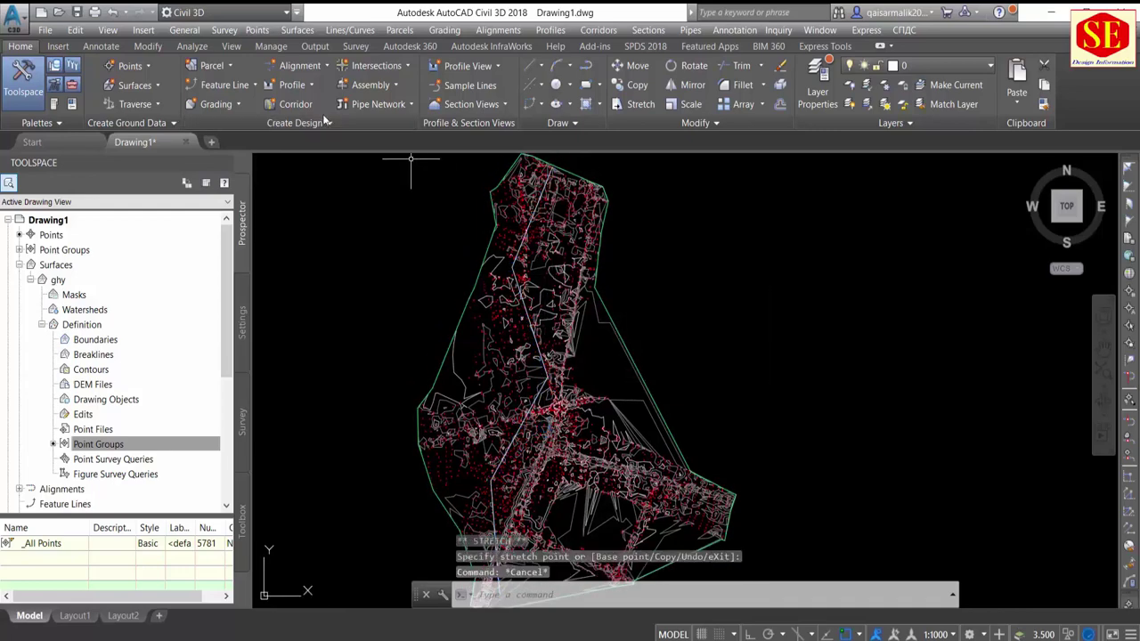
Step: Restart Create Alignment from Objects and pick the polyline as its source
left_click(303, 65)
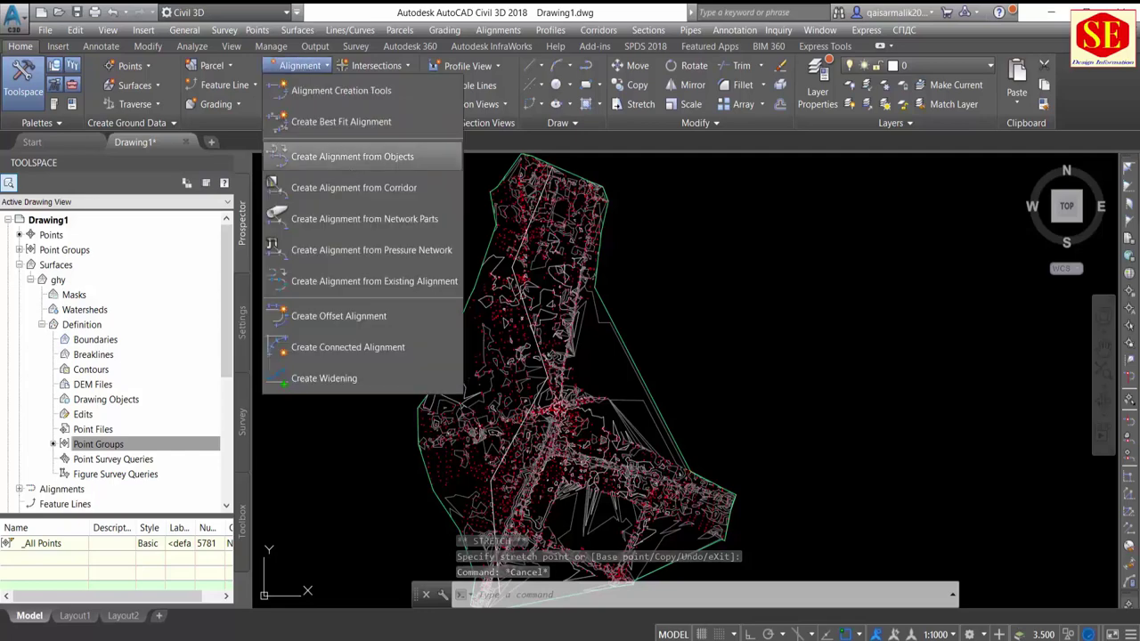
left_click(350, 161)
scroll(534, 285, "up", 3)
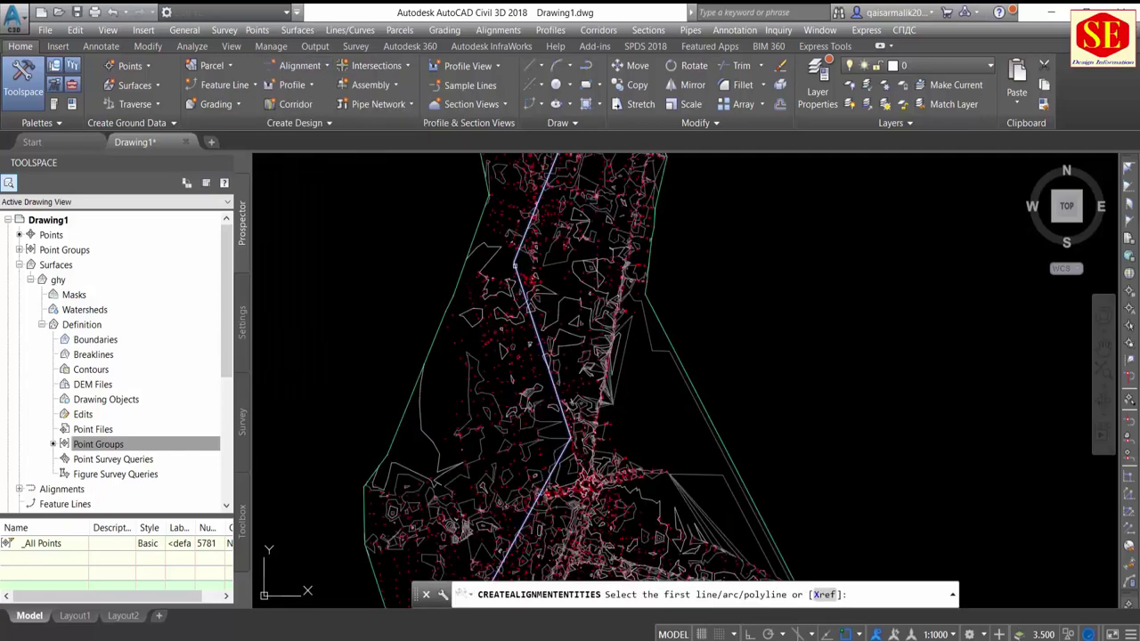
left_click(515, 267)
scroll(586, 272, "down", 3)
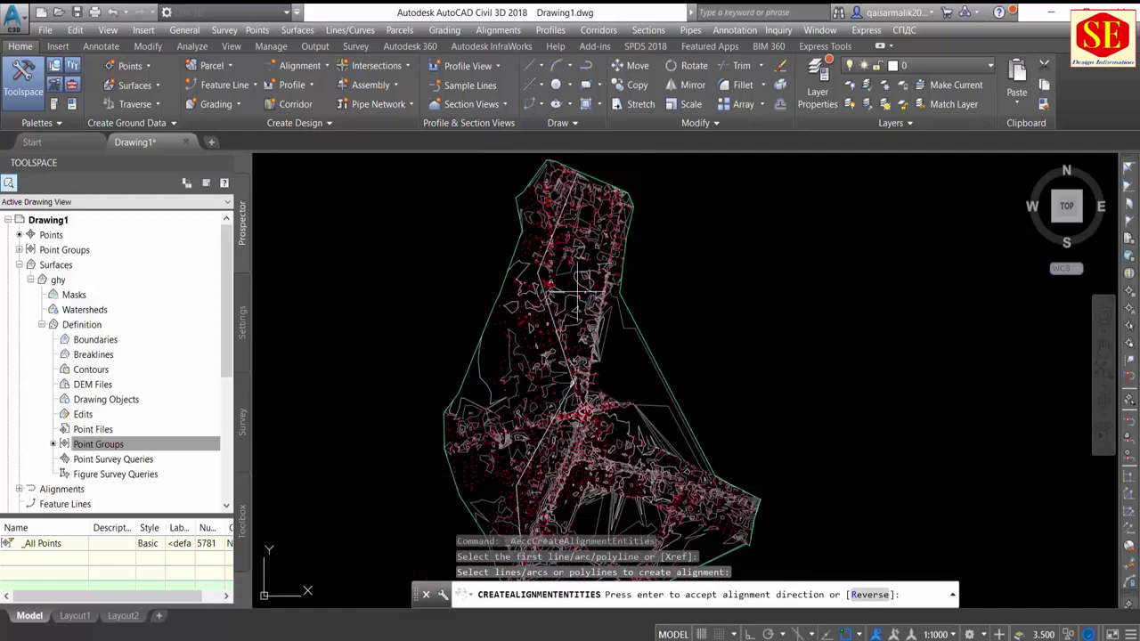
scroll(577, 379, "up", 3)
scroll(541, 361, "down", 3)
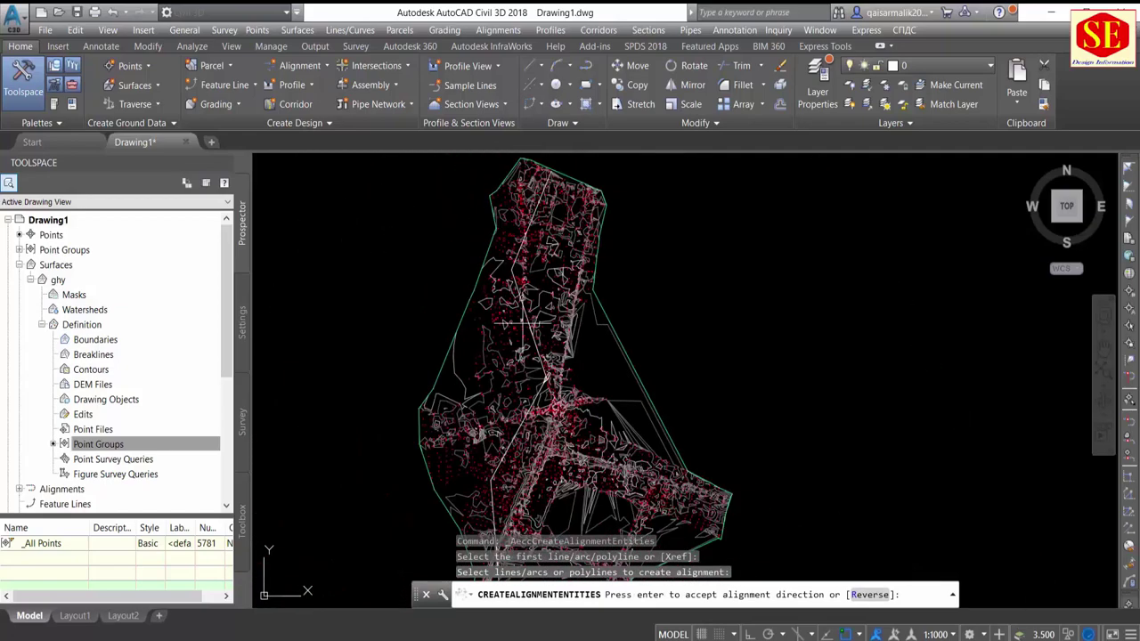
Step: Accept the direction and create alignment R1 with Proposed style and All Labels label set
right_click(638, 291)
left_click(663, 301)
left_click(799, 159)
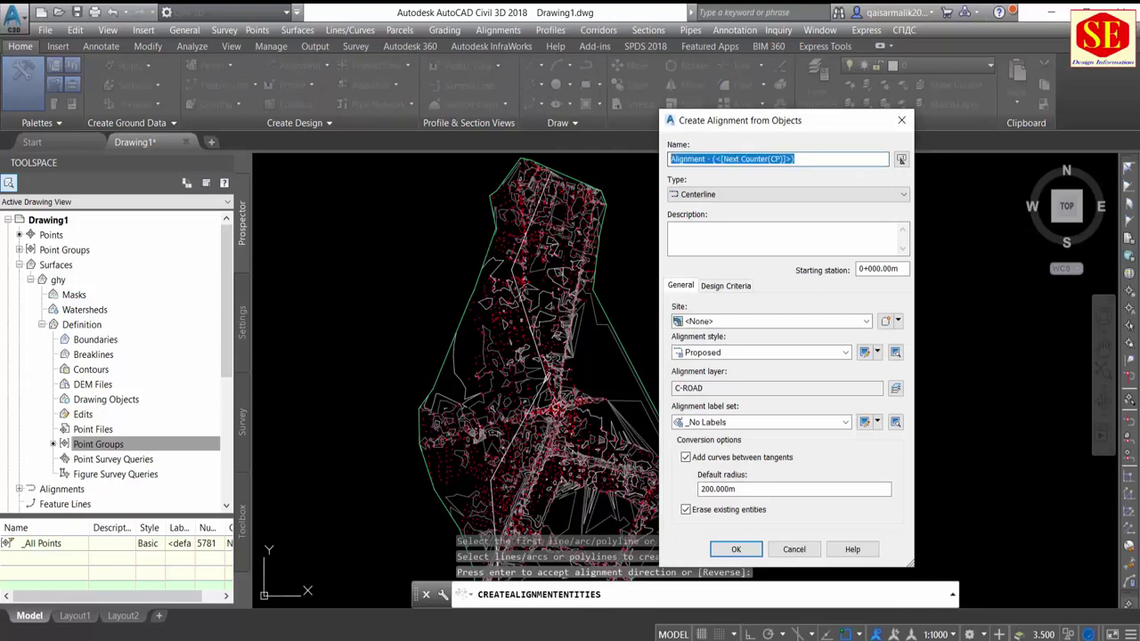
type("R1")
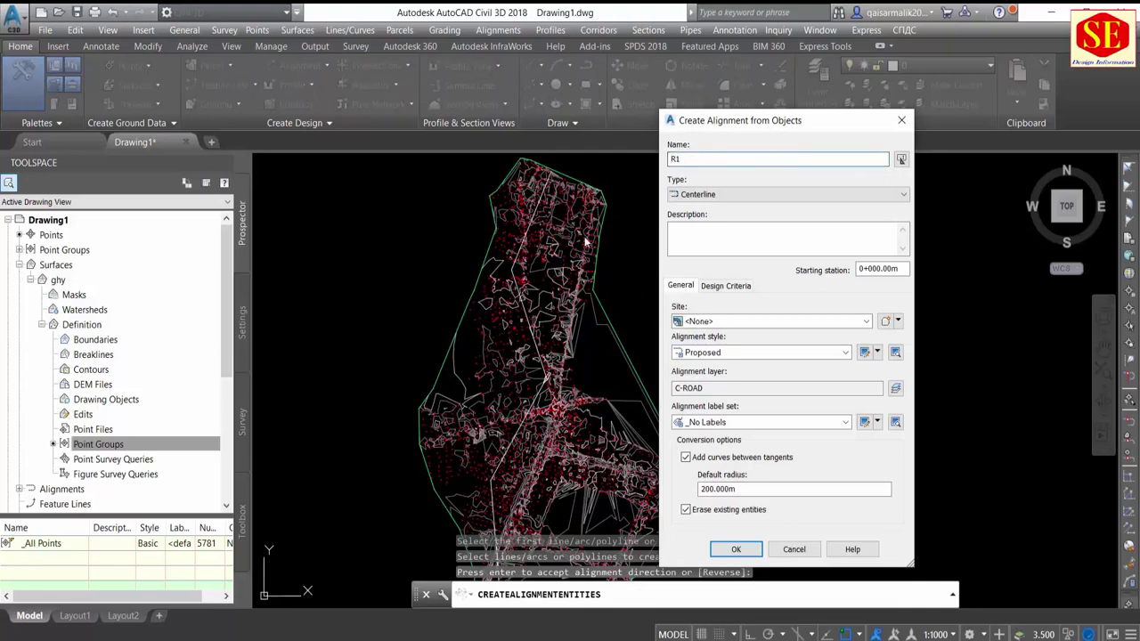
left_click(718, 354)
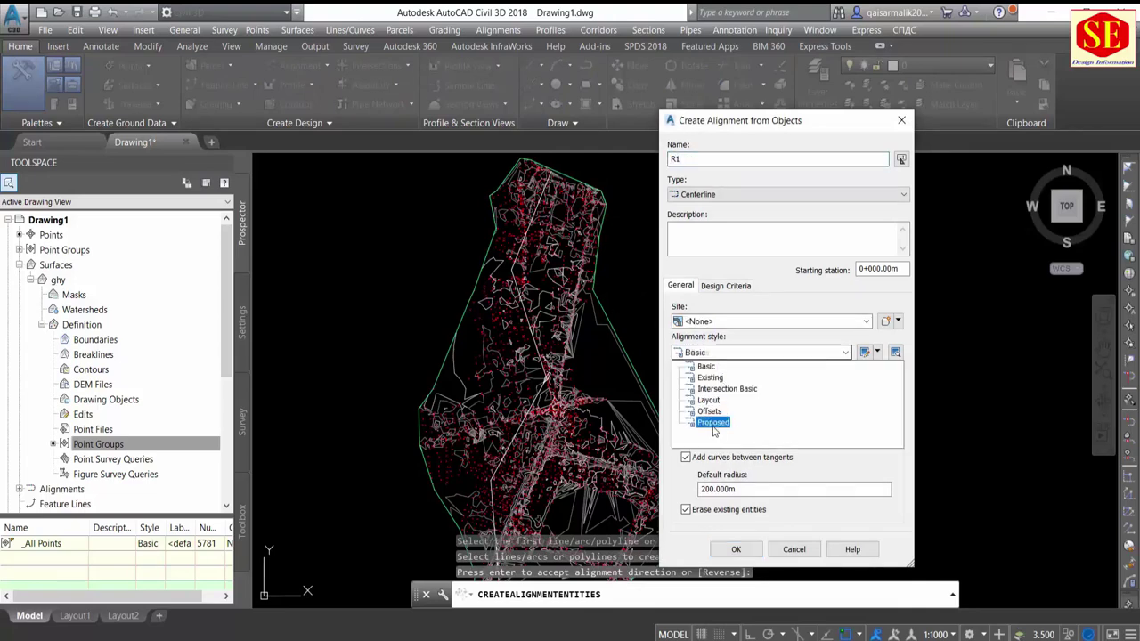
left_click(714, 424)
left_click(718, 424)
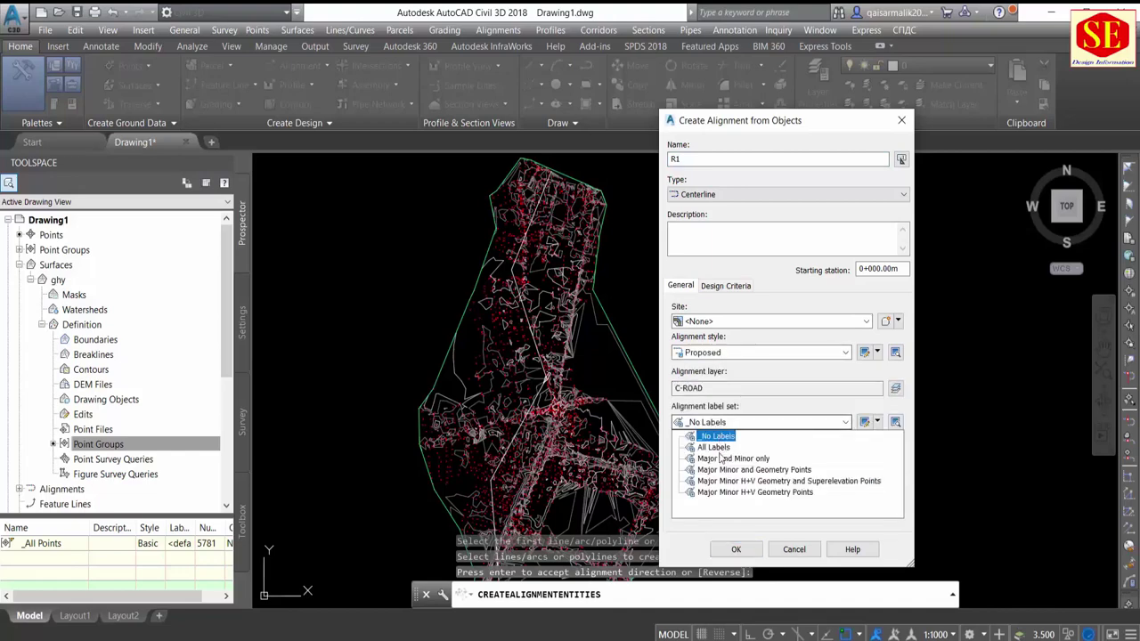
left_click(718, 456)
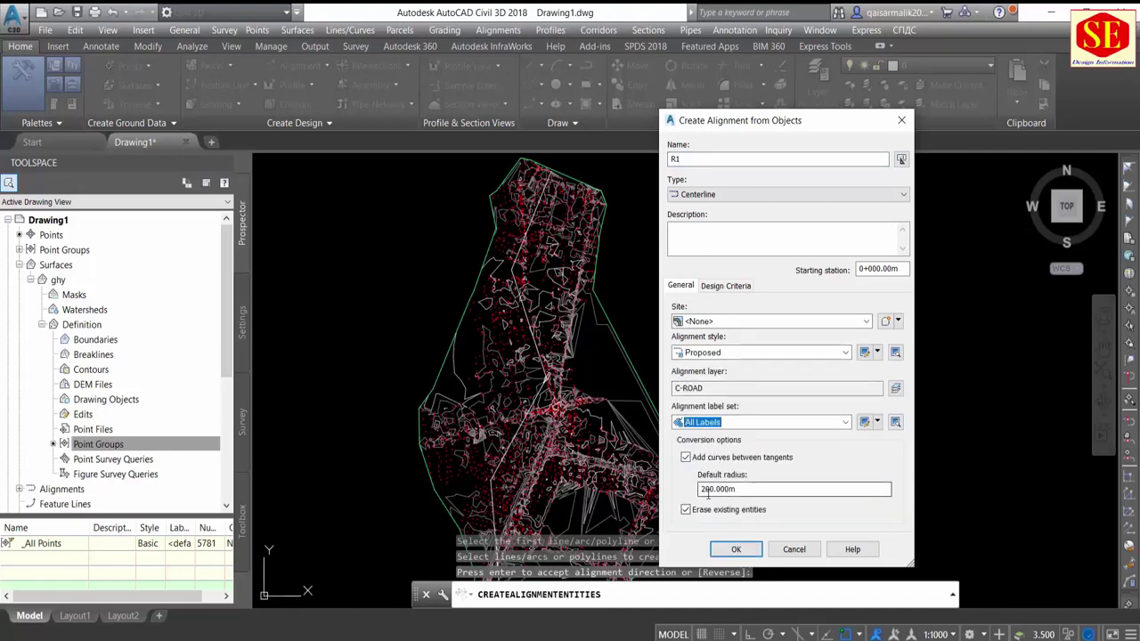
left_click(737, 550)
Step: Zoom in on the road junction to inspect alignment R1 and its station labels
scroll(553, 383, "up", 2)
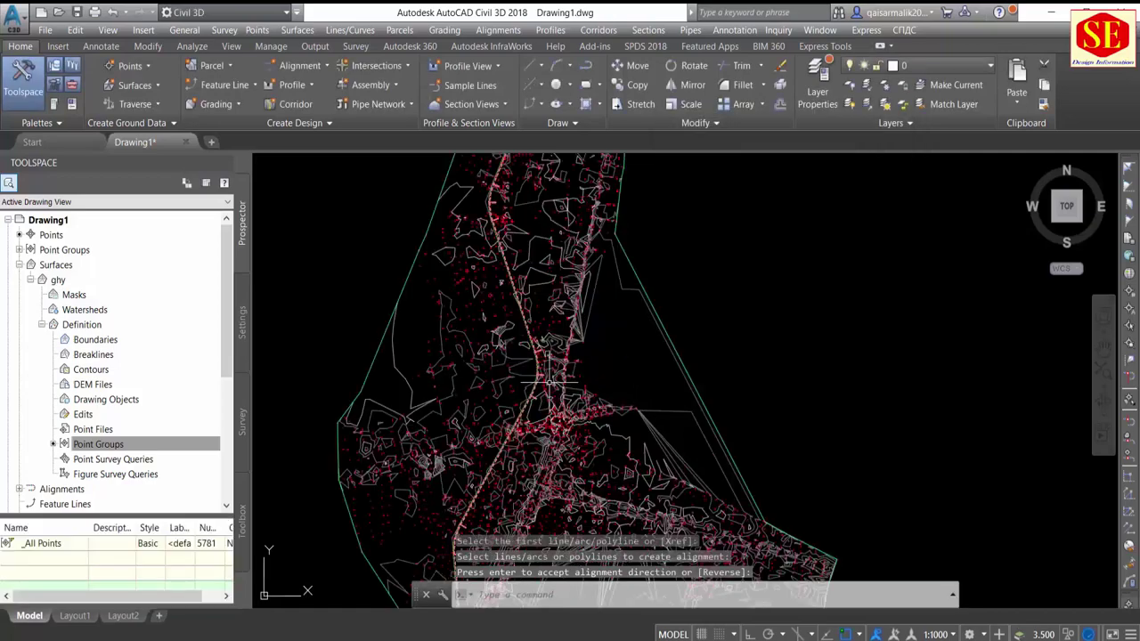
middle_click_drag(551, 382, 544, 427)
scroll(463, 232, "up", 3)
scroll(463, 233, "down", 2)
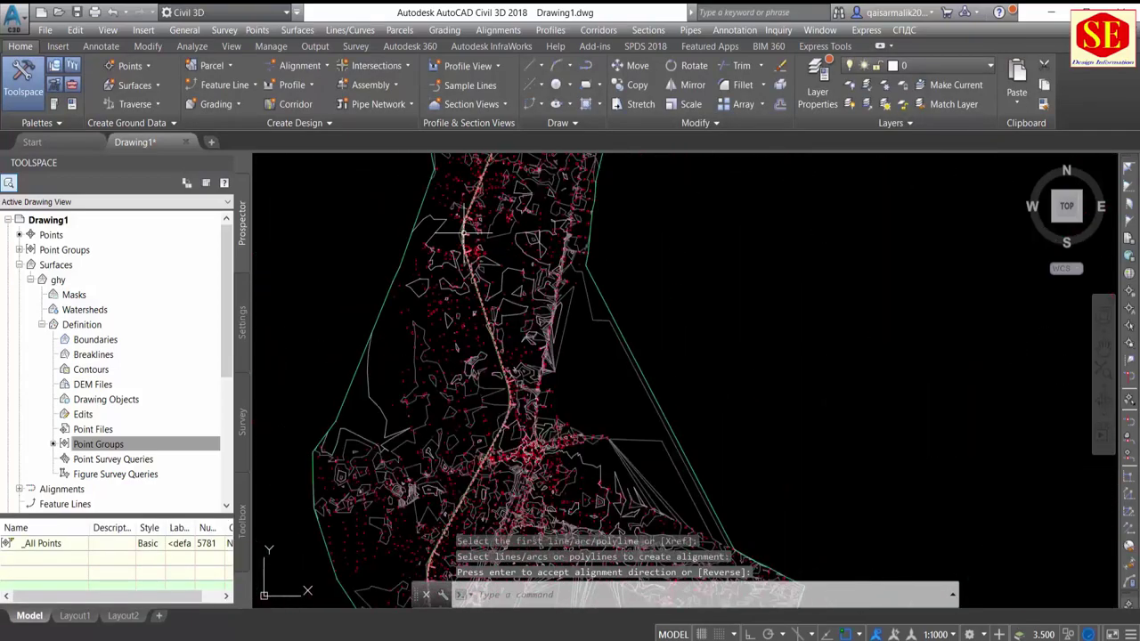
scroll(508, 344, "down", 2)
middle_click_drag(508, 344, 526, 255)
scroll(507, 326, "up", 2)
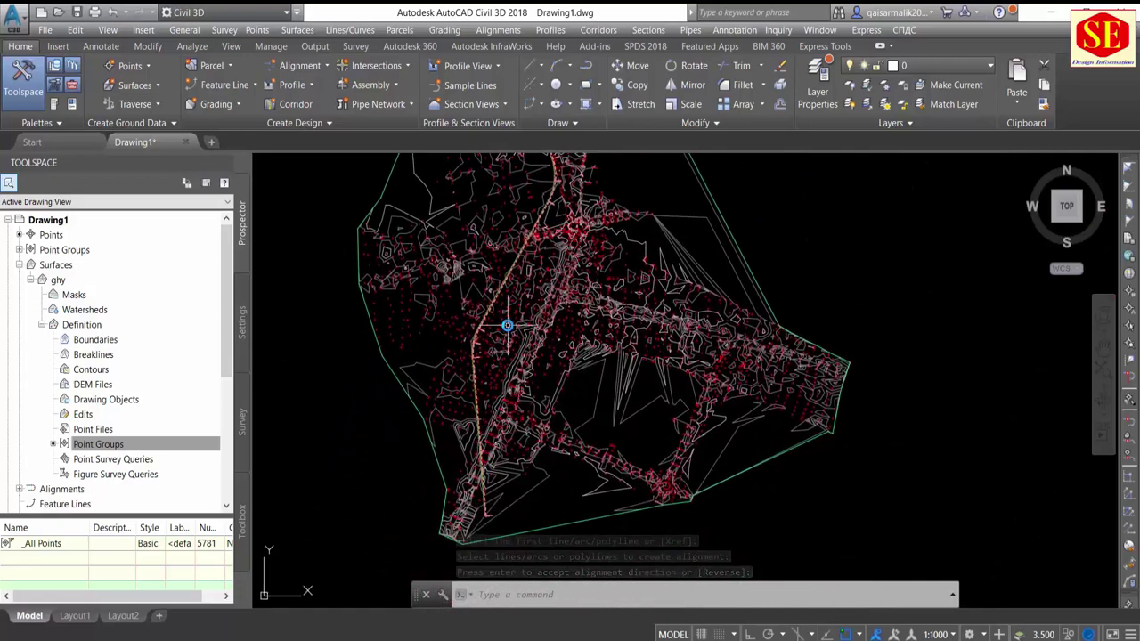
scroll(507, 326, "up", 2)
scroll(502, 463, "up", 2)
scroll(530, 312, "up", 1)
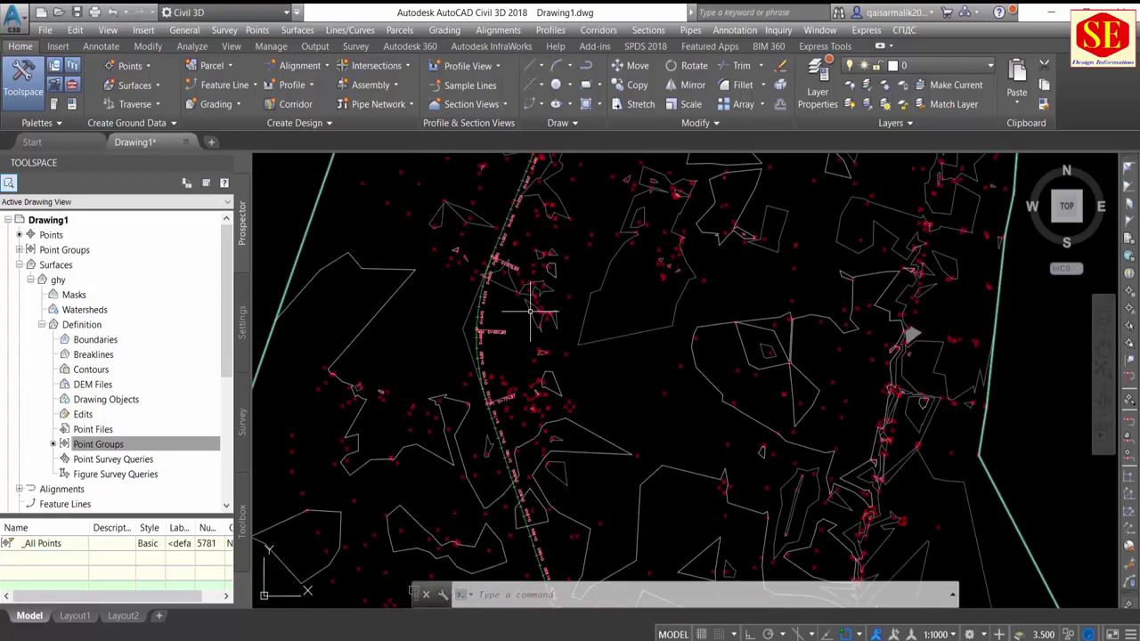
scroll(530, 312, "up", 1)
scroll(481, 316, "up", 3)
Step: Cancel stray grip edits, then select alignment R1 to show its Alignment: R1 tab
left_click(455, 317)
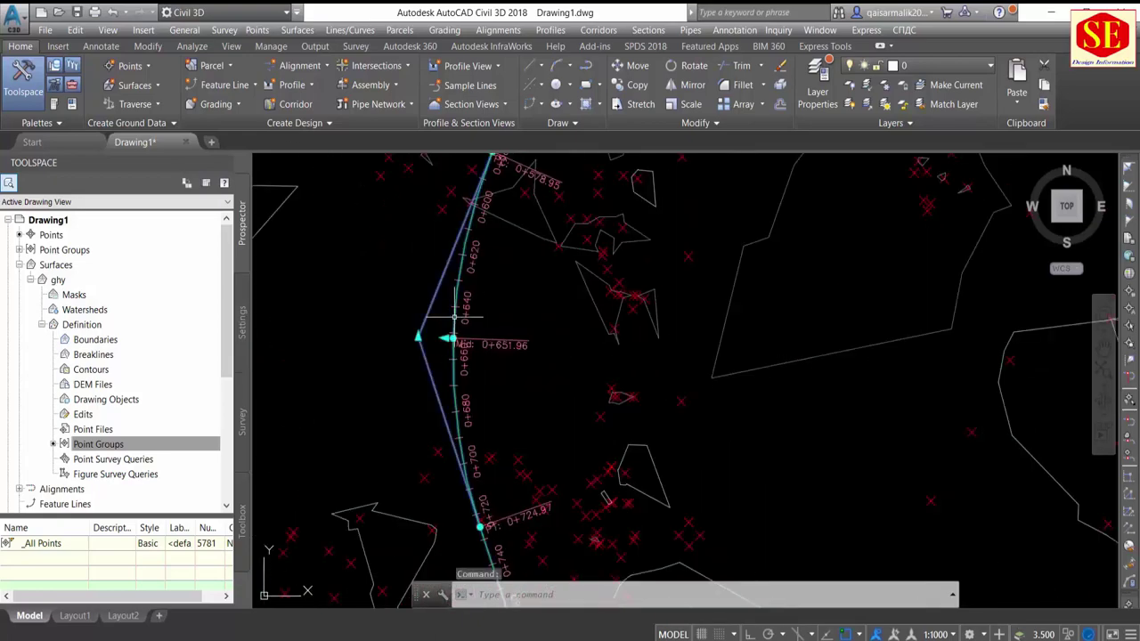
left_click(453, 339)
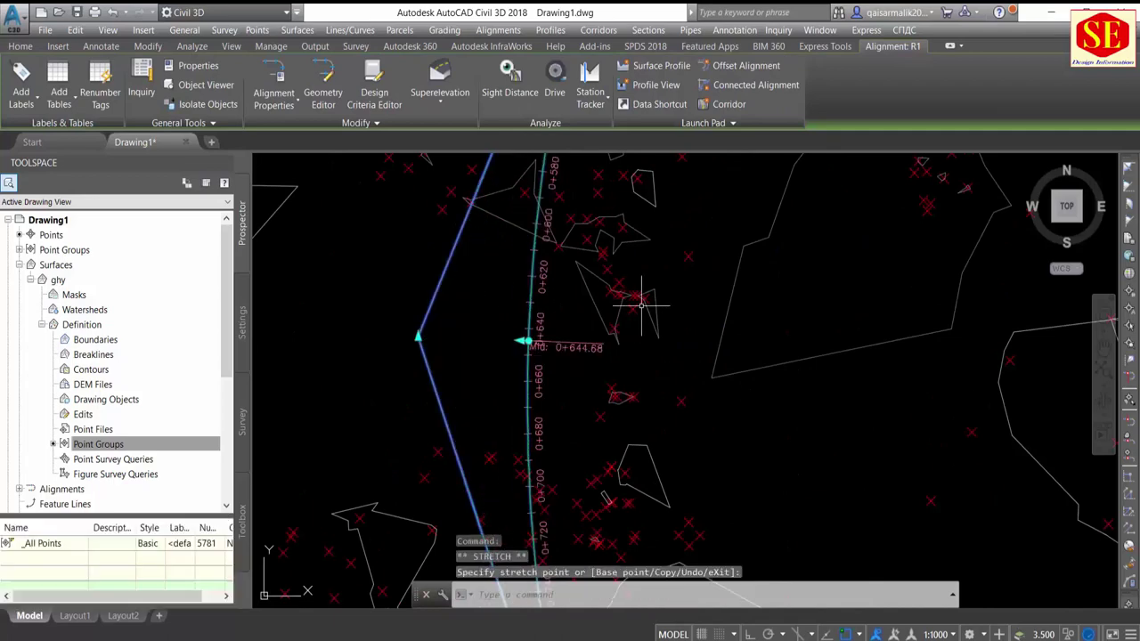
scroll(641, 306, "down", 3)
scroll(642, 306, "down", 2)
key("Escape")
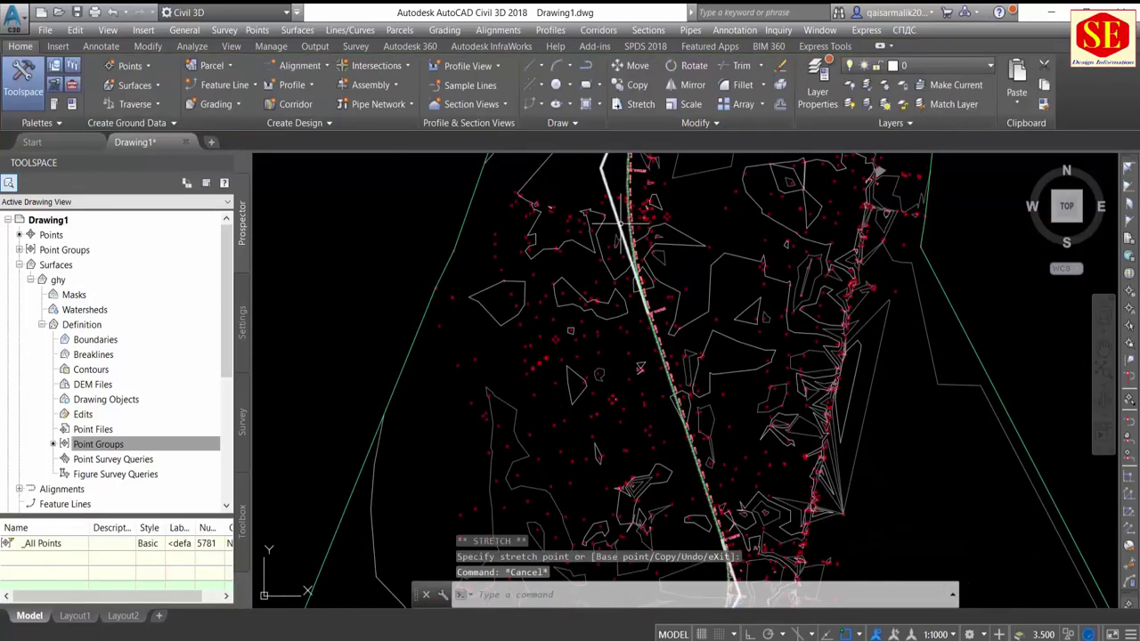
left_click(620, 225)
key("Escape")
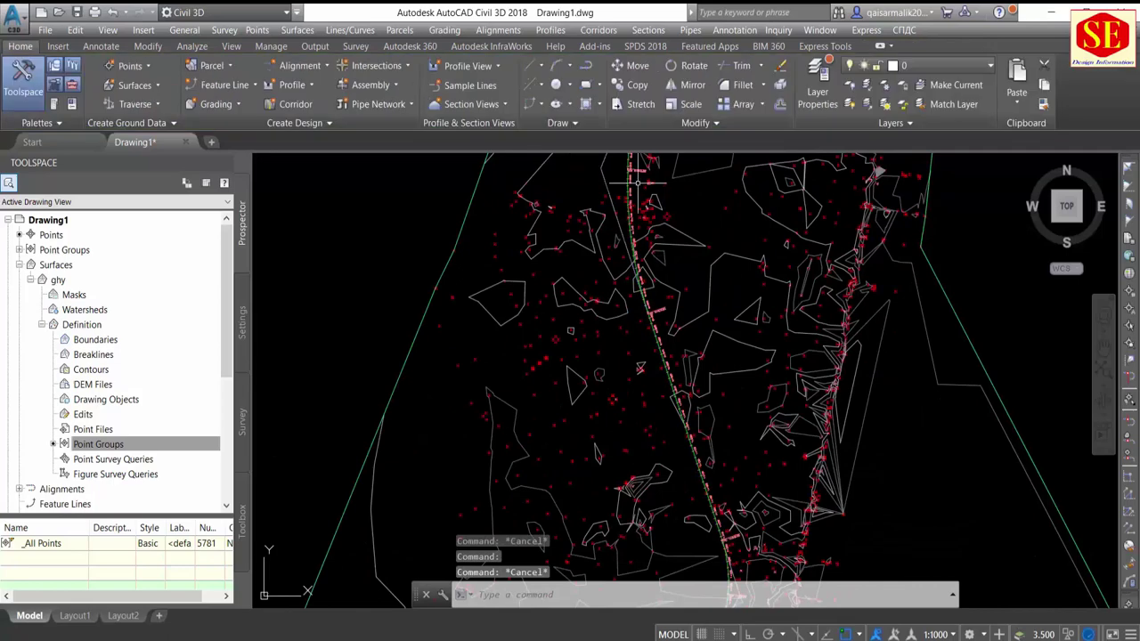
left_click(629, 185)
key("Escape")
scroll(605, 178, "up", 2)
left_click(585, 189)
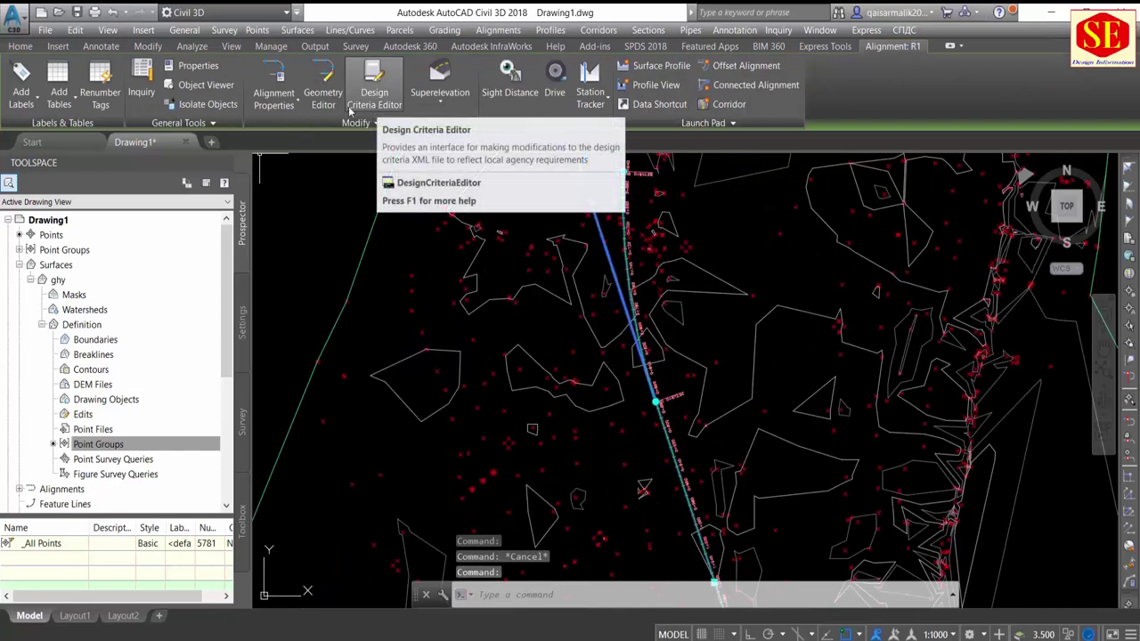
Step: Open R1's Alignment Entities grid and set the first curve's radius to 650 m
left_click(324, 94)
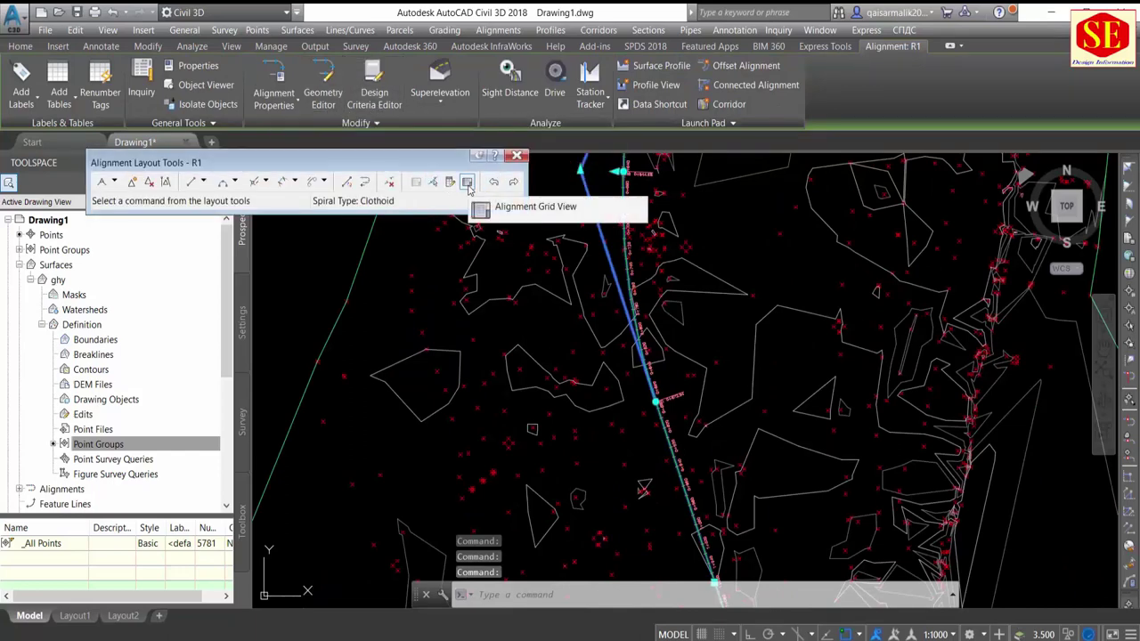
left_click(467, 182)
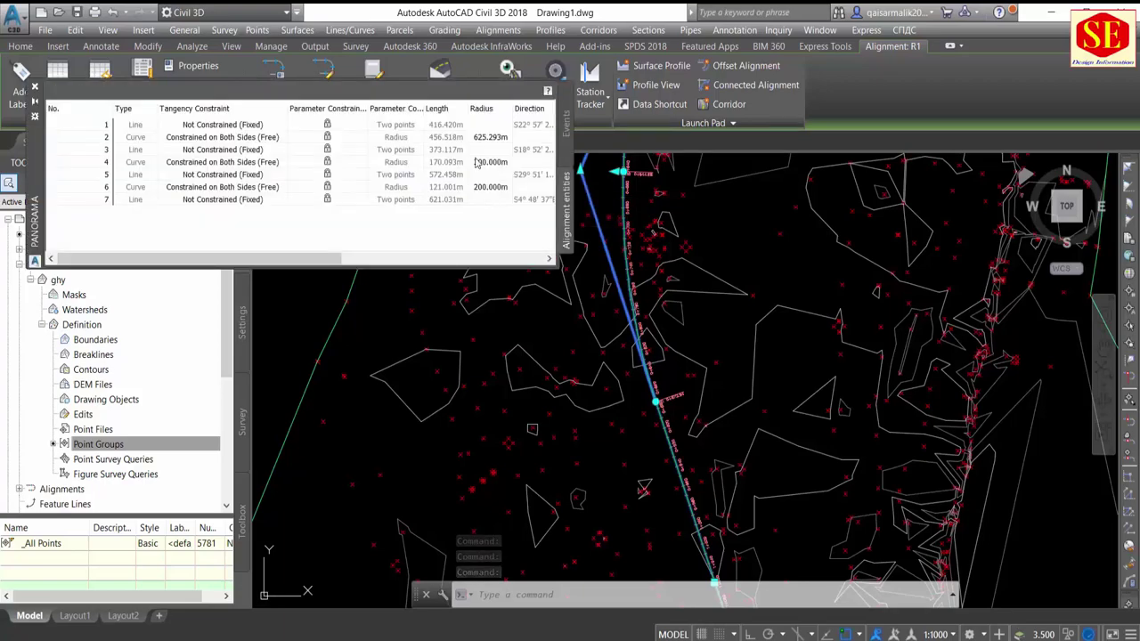
left_click(487, 162)
scroll(719, 309, "down", 5)
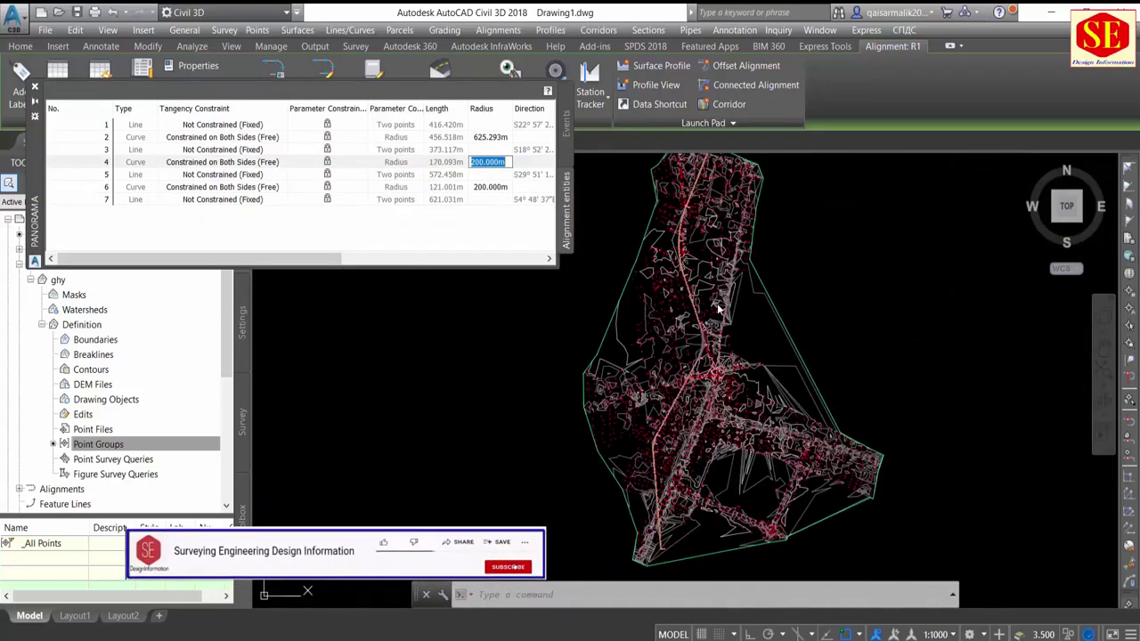
scroll(708, 350, "up", 3)
key("Return")
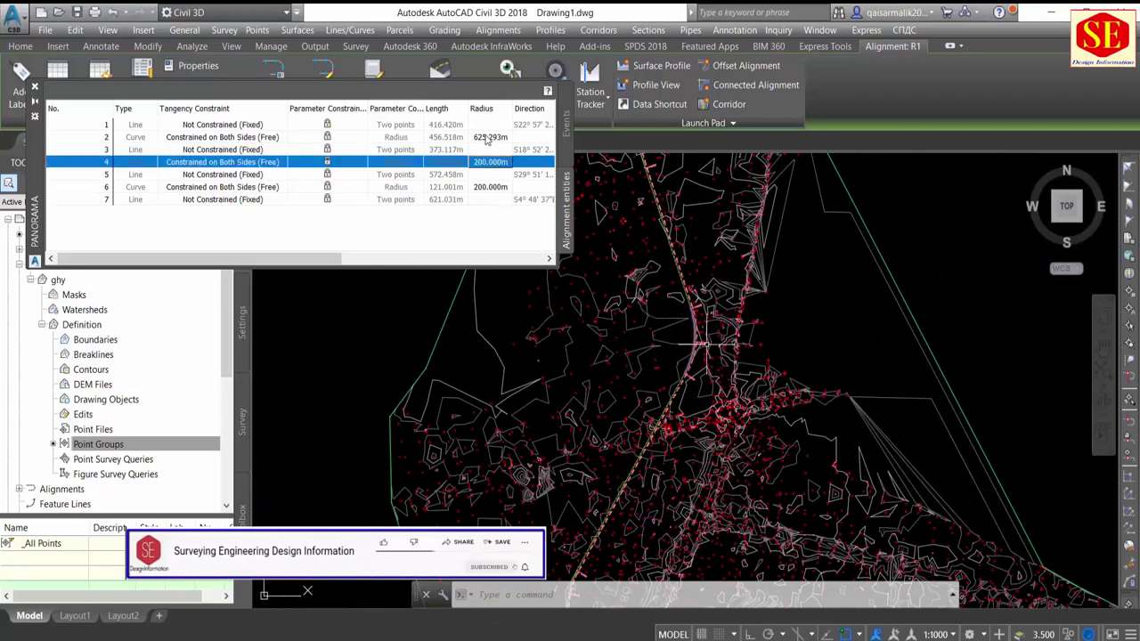
left_click(490, 139)
left_click(492, 140)
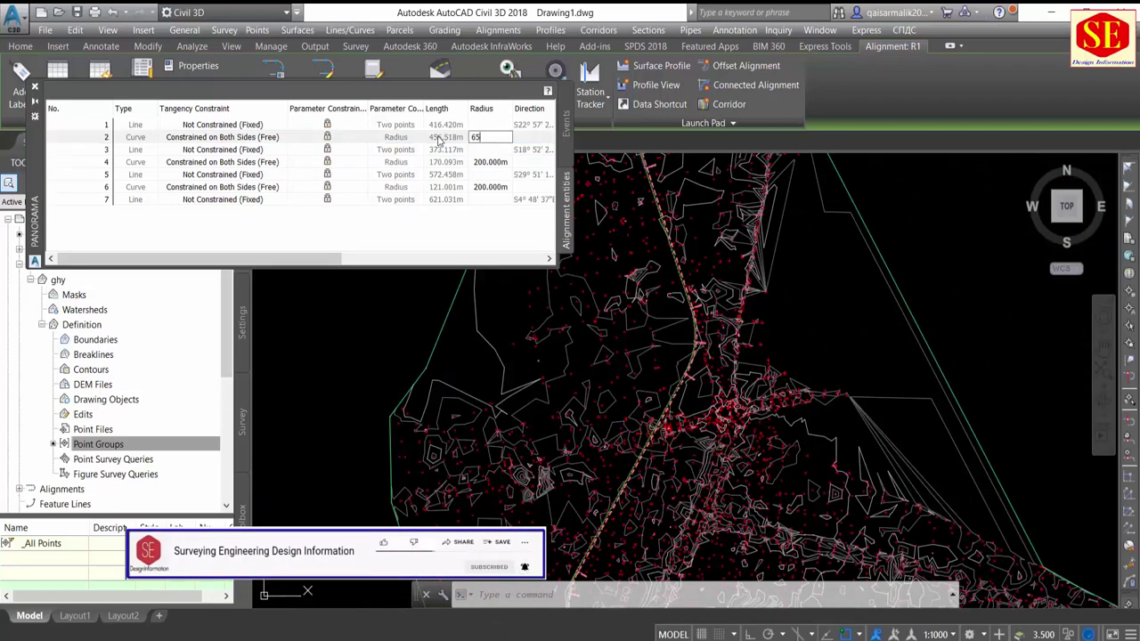
type("0")
key("Return")
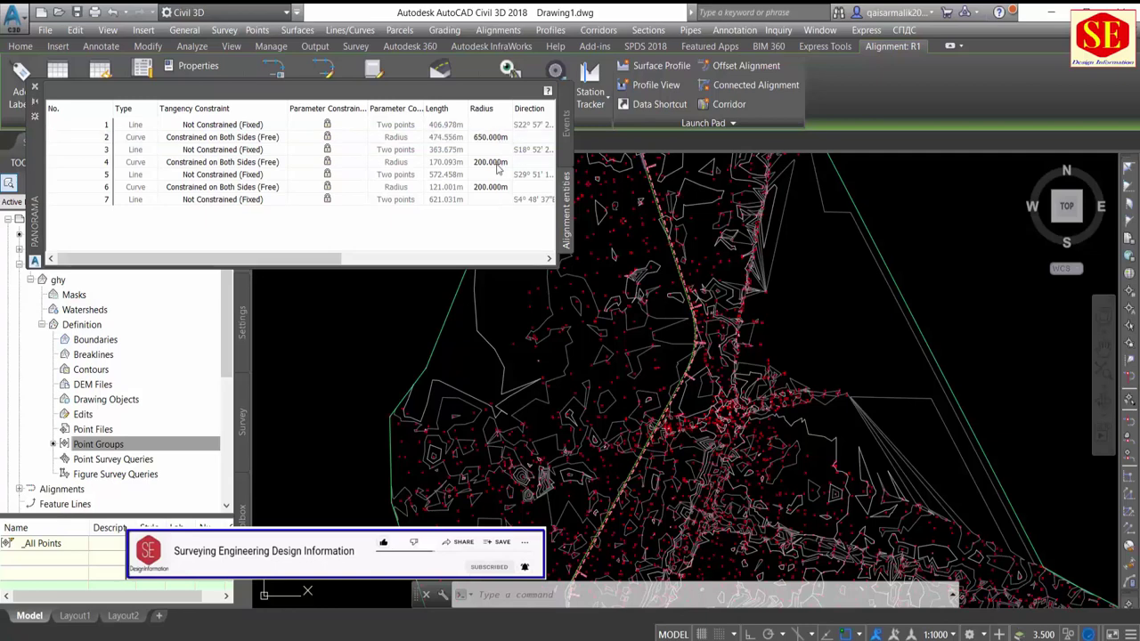
Step: Set the middle and last curve radii to 750 m and 350 m
left_click(499, 164)
left_click(501, 163)
type("750")
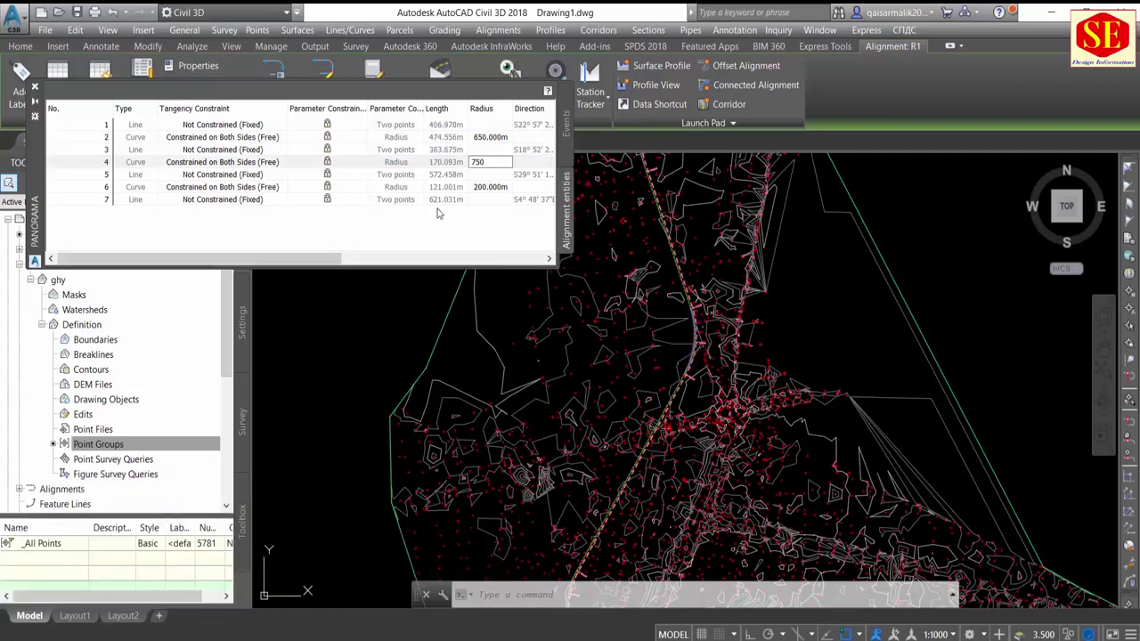
key("Return")
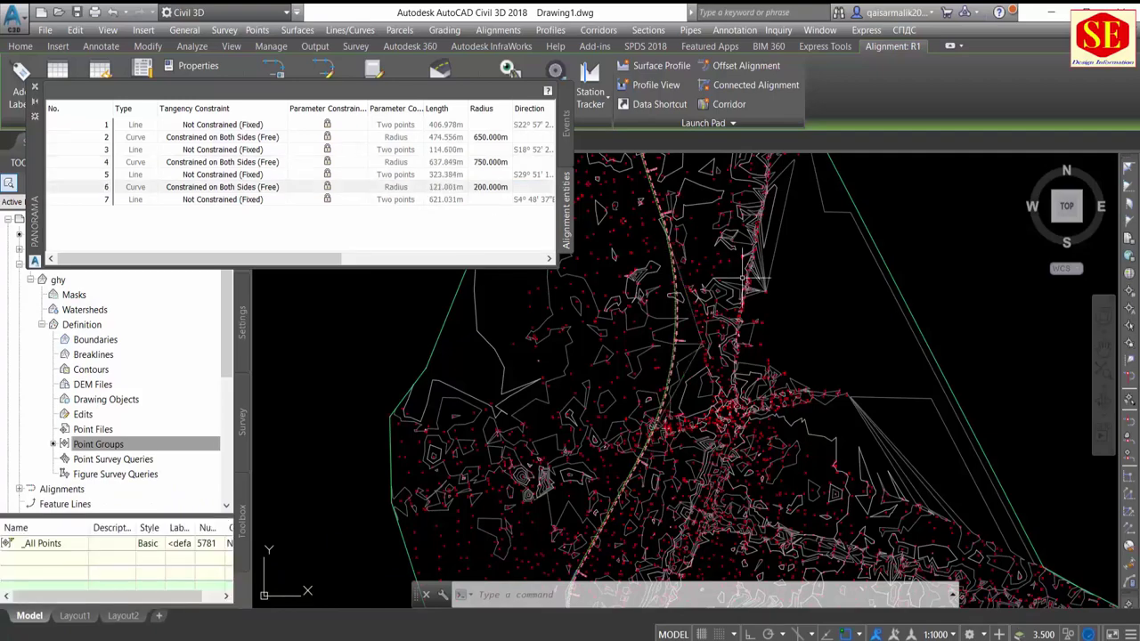
scroll(721, 247, "down", 2)
scroll(641, 472, "up", 3)
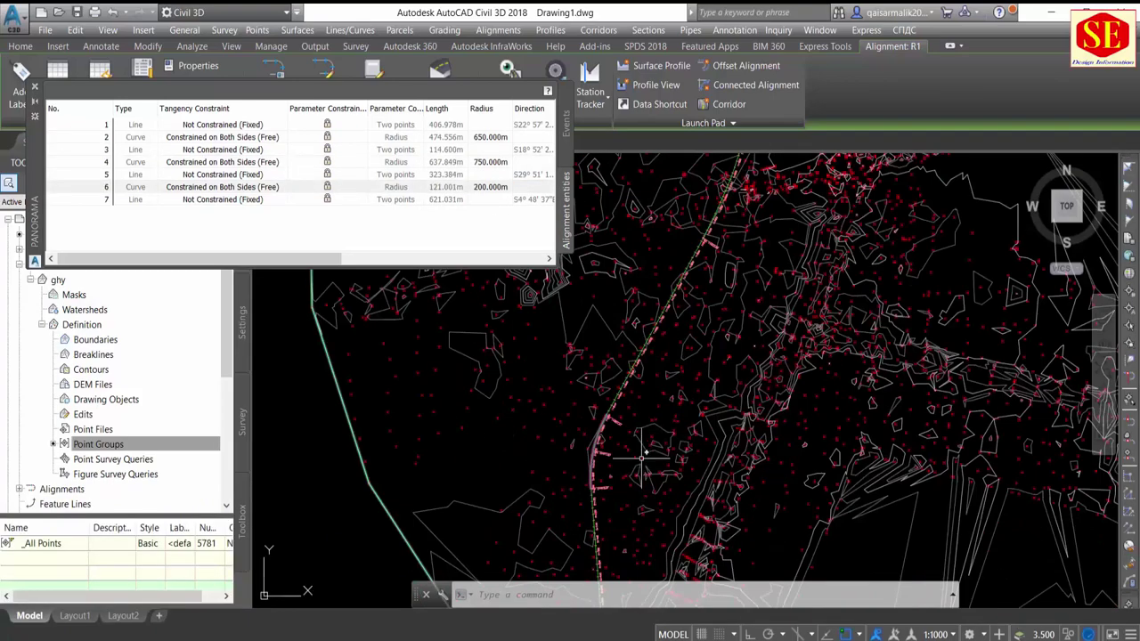
left_click(479, 189)
type("350")
key("Return")
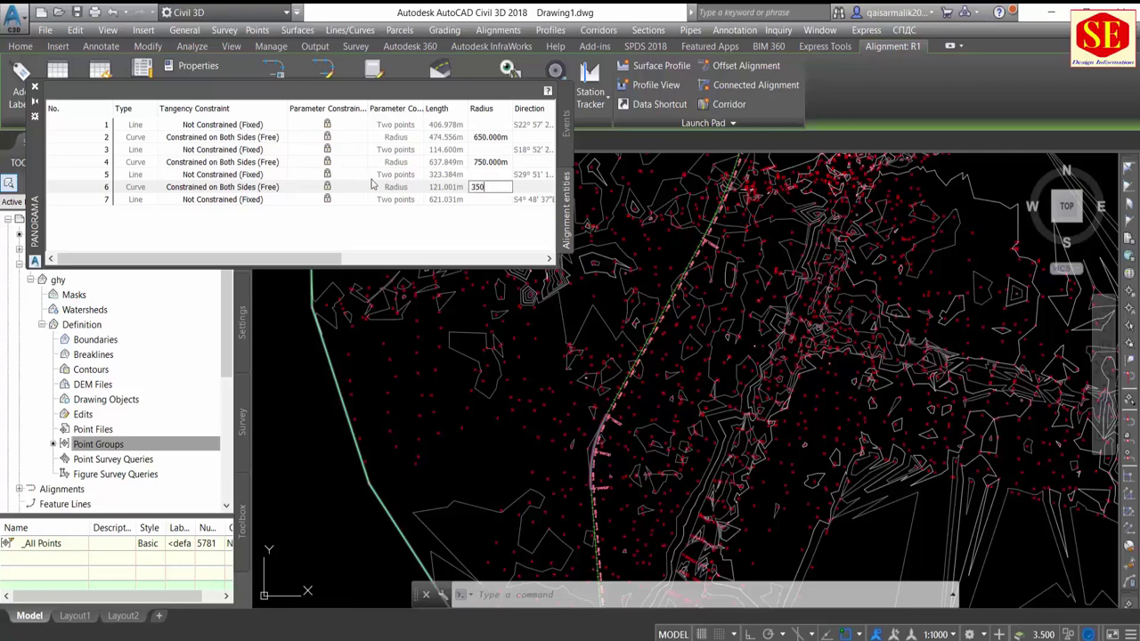
key("Return")
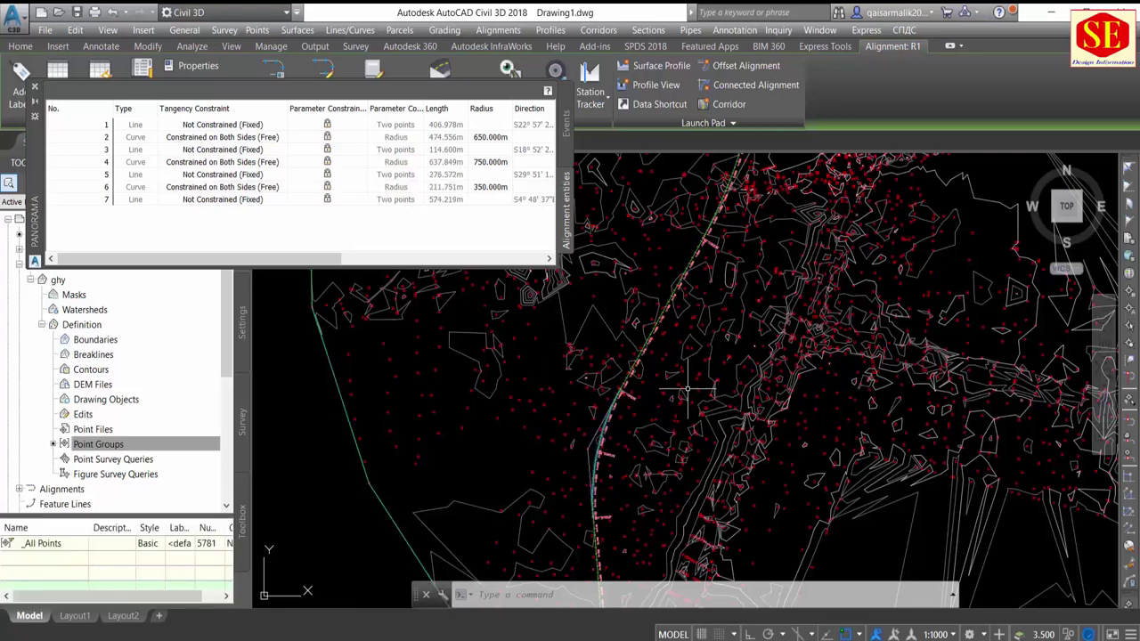
scroll(642, 356, "down", 2)
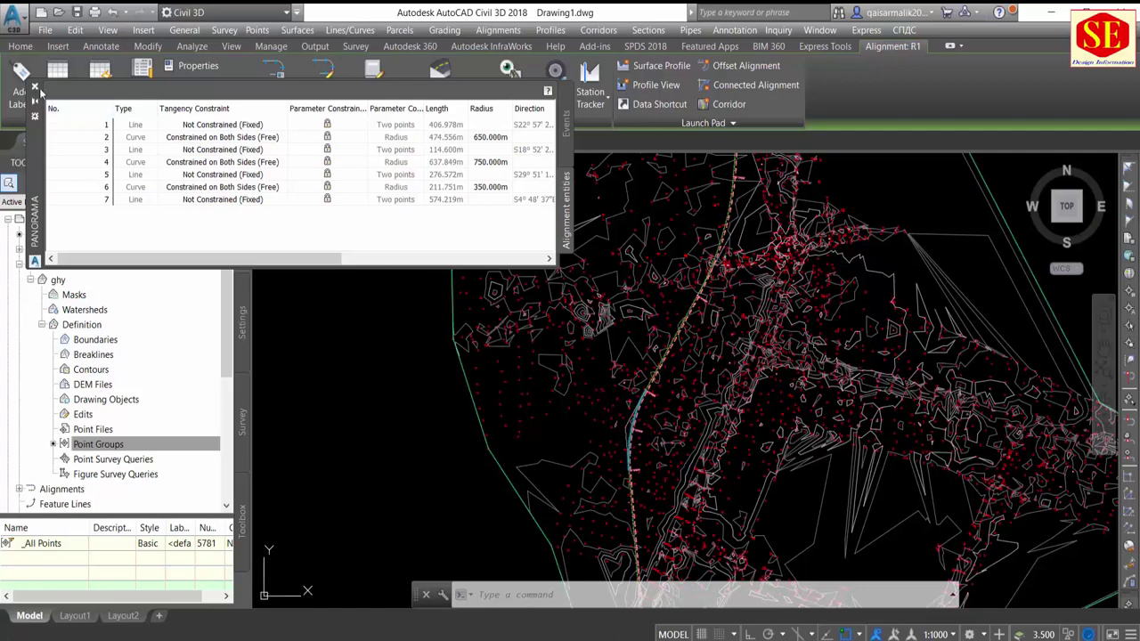
Step: Close the Alignment Entities panorama and pan along alignment R1
left_click(34, 89)
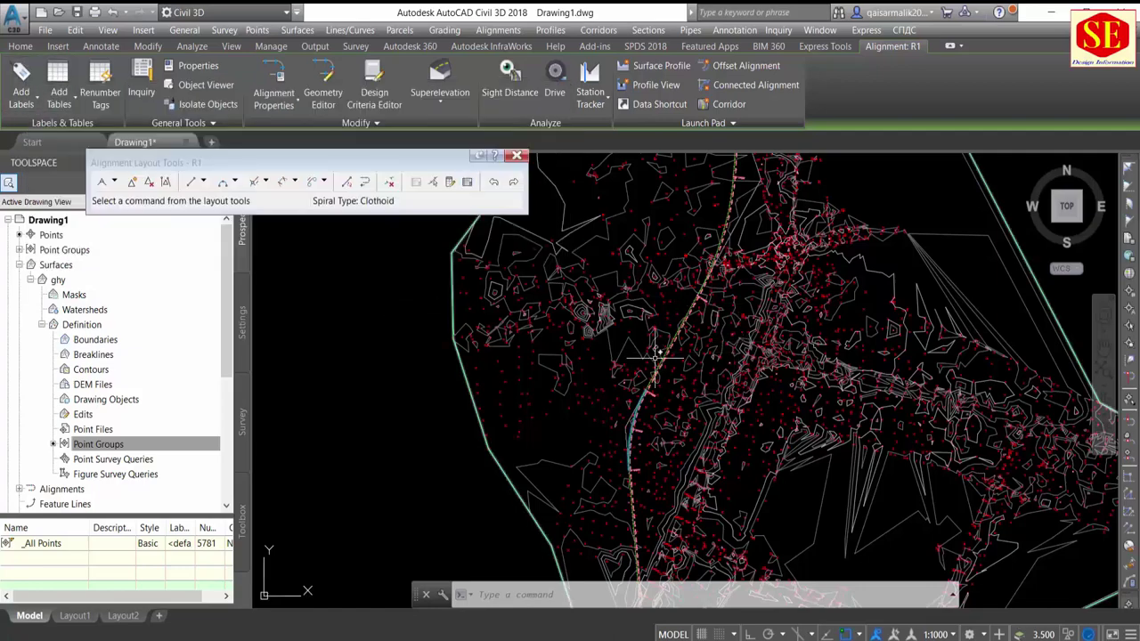
scroll(543, 321, "down", 2)
middle_click_drag(543, 321, 674, 324)
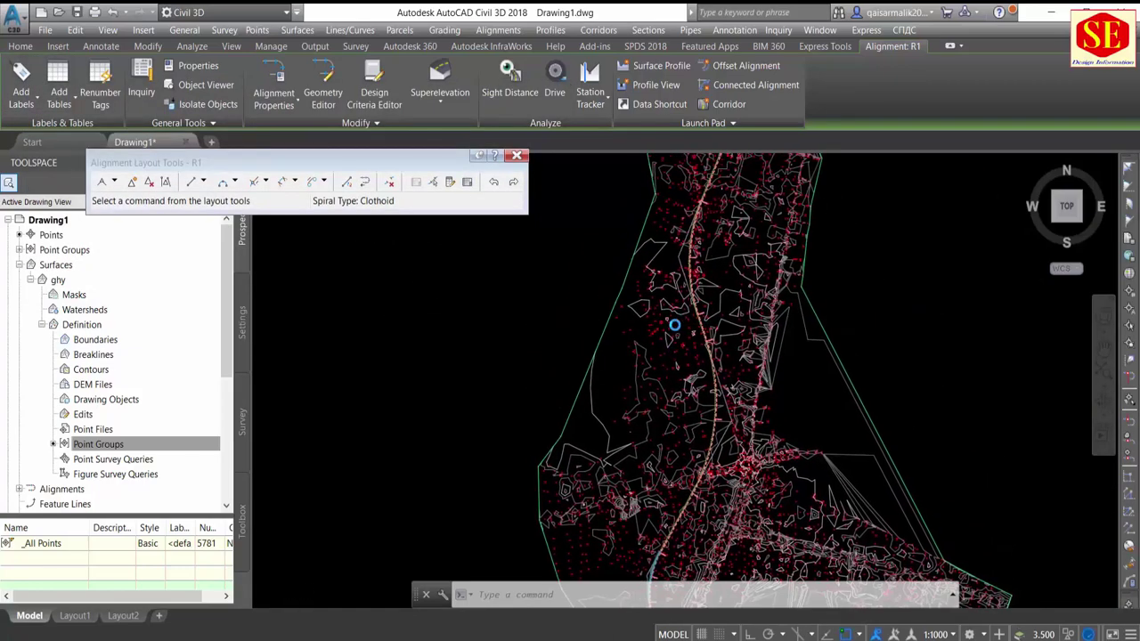
scroll(675, 324, "up", 5)
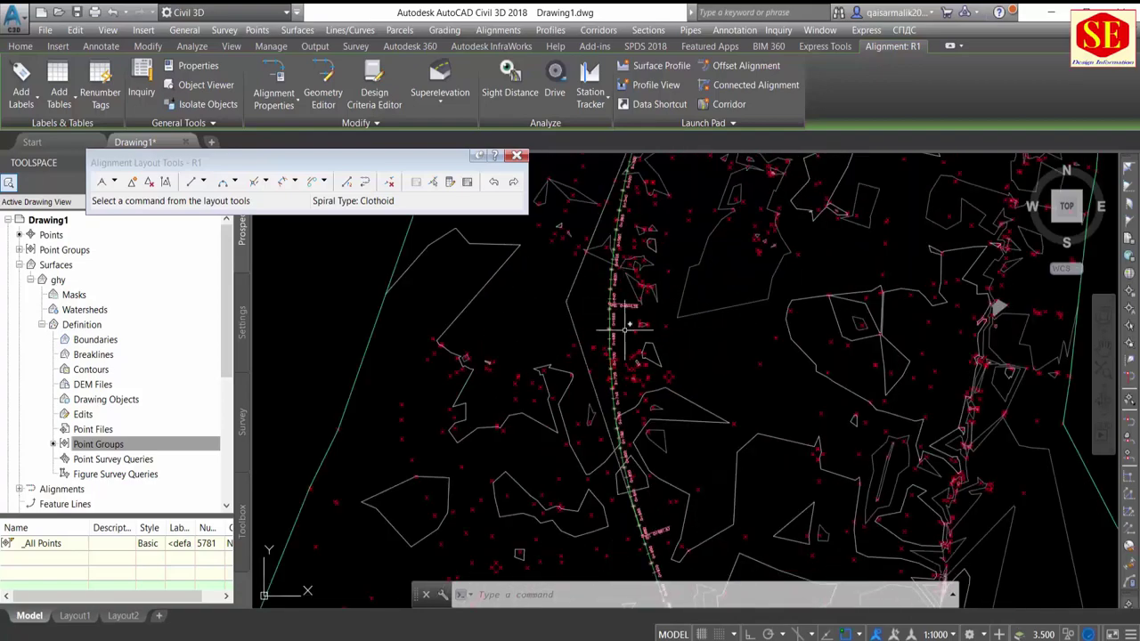
scroll(611, 306, "up", 2)
middle_click_drag(603, 317, 740, 352)
scroll(740, 352, "down", 3)
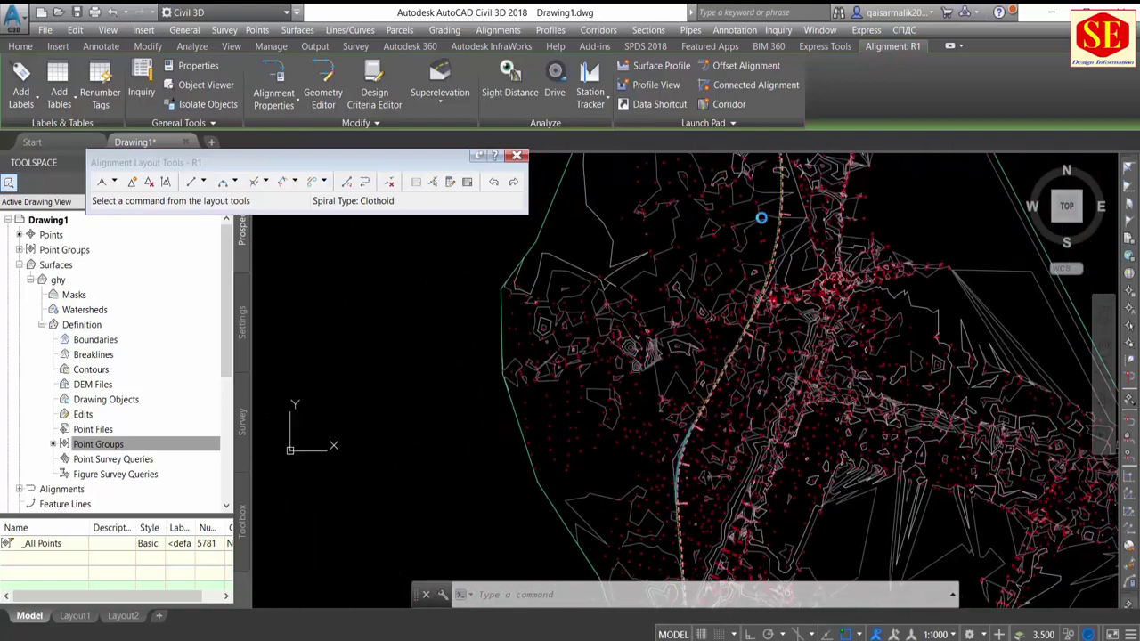
scroll(710, 461, "up", 3)
scroll(633, 432, "up", 2)
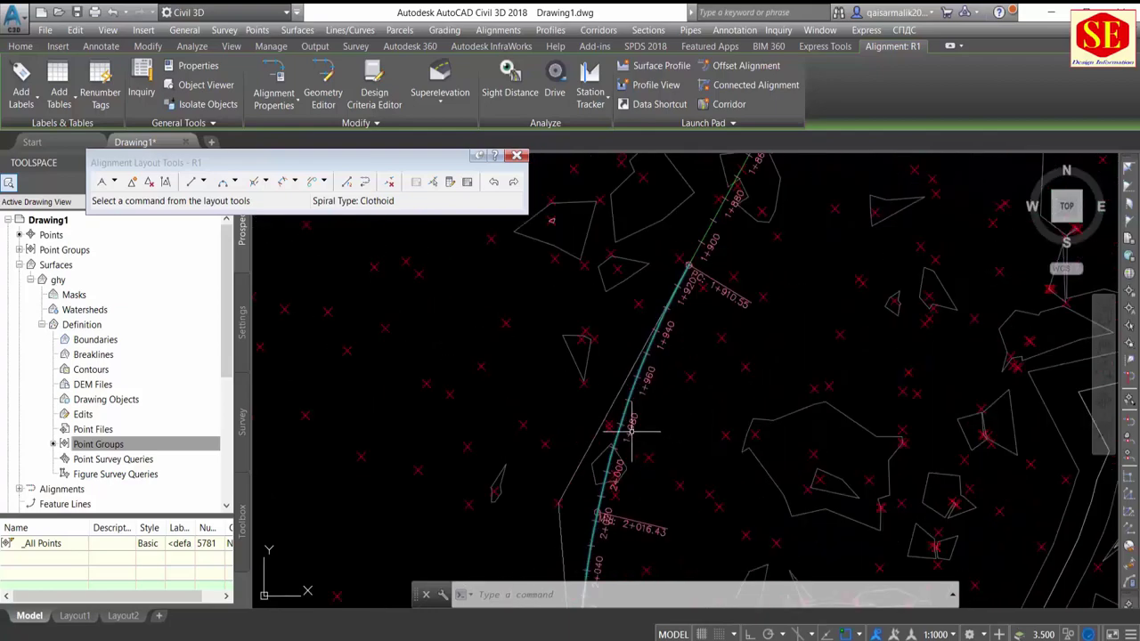
Step: Cancel the active layout command and a stray grip stretch on alignment R1
key("Escape")
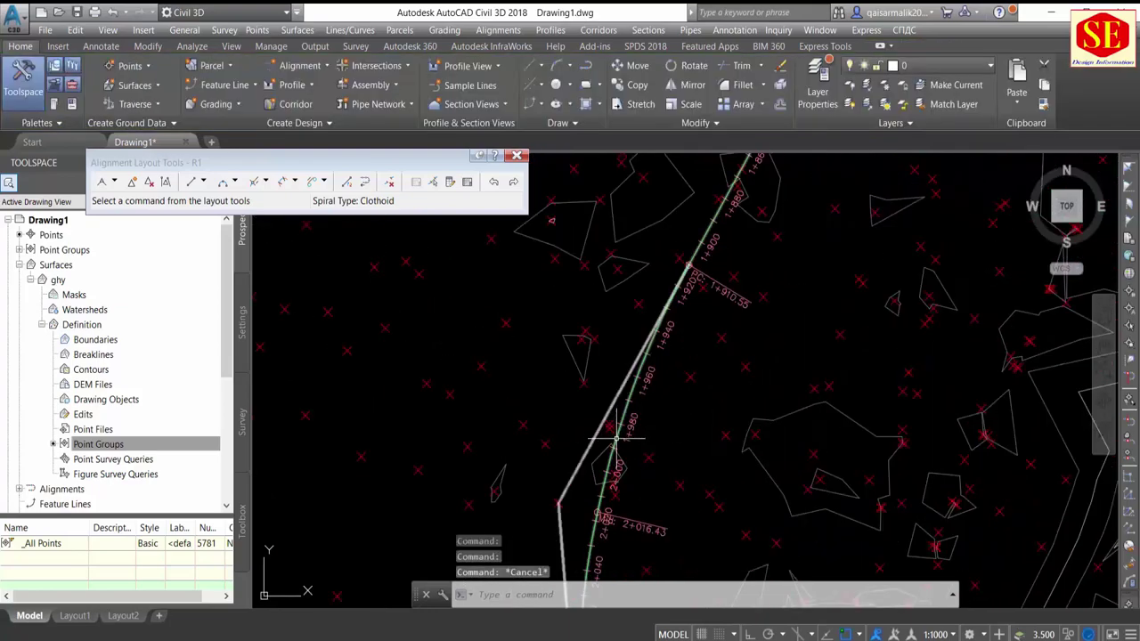
left_click(614, 437)
scroll(596, 455, "down", 1)
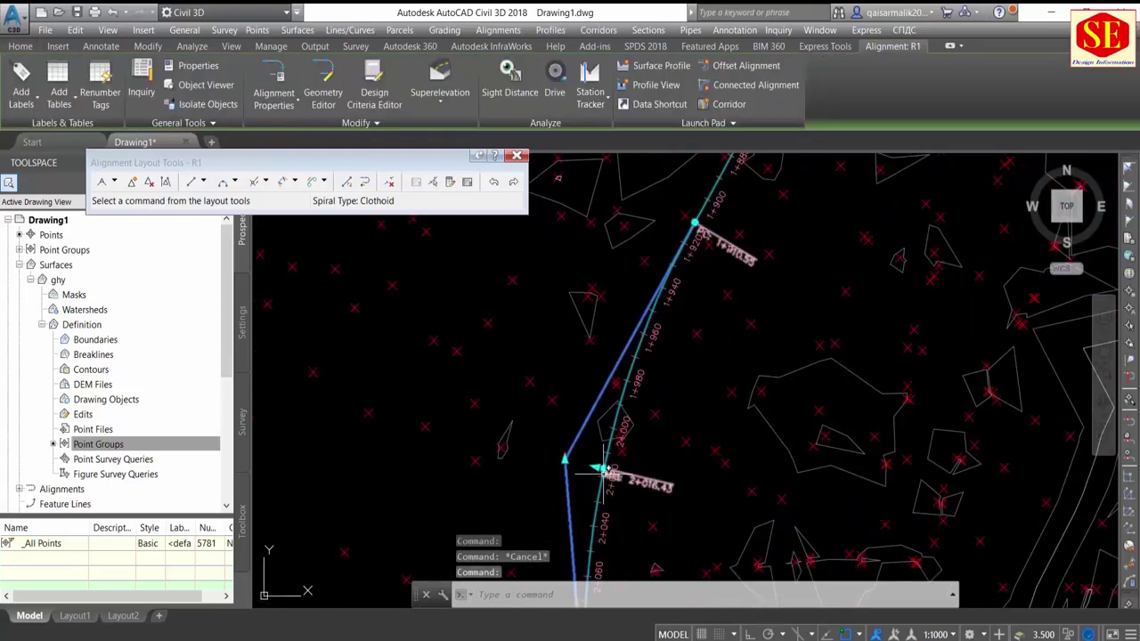
left_click(604, 467)
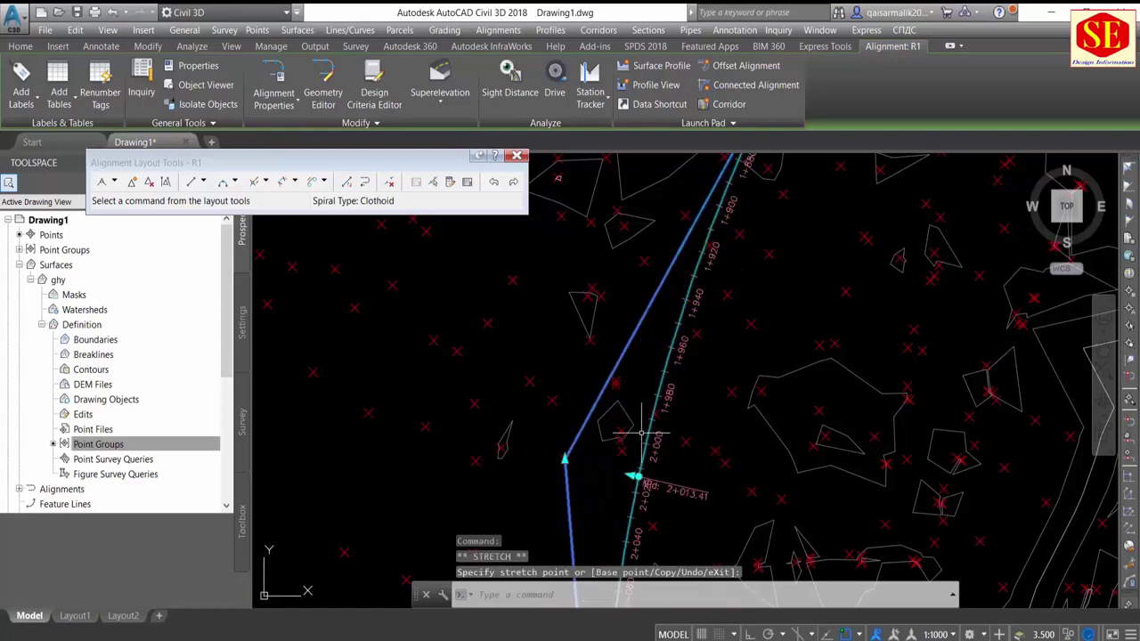
scroll(658, 335, "down", 1)
key("Escape")
scroll(674, 313, "down", 1)
scroll(695, 311, "down", 2)
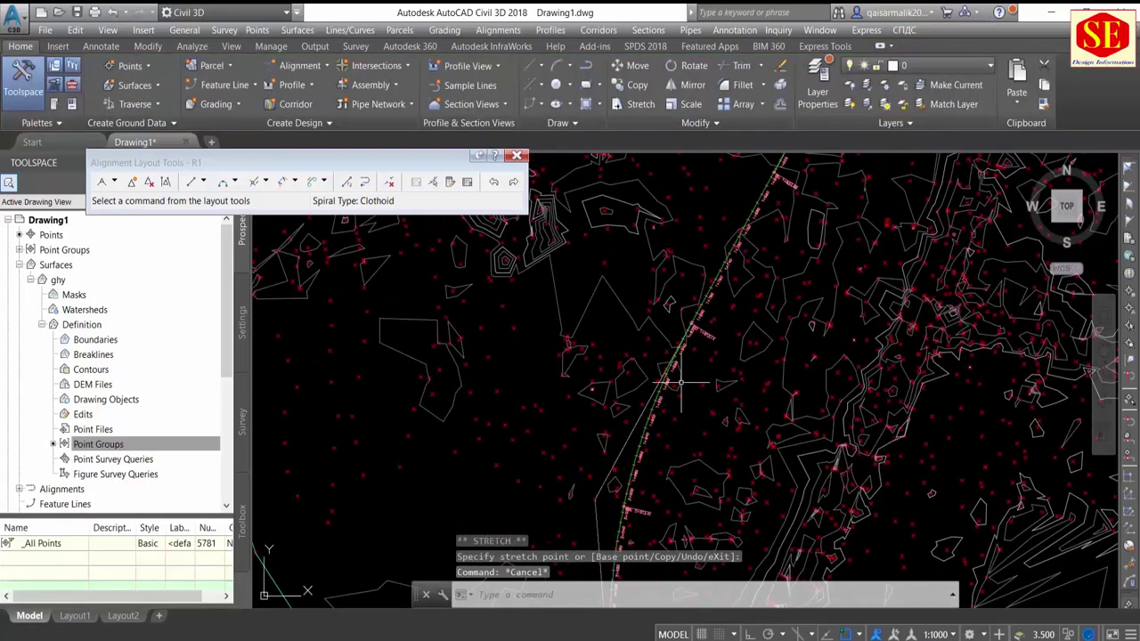
scroll(674, 323, "down", 1)
scroll(681, 381, "down", 2)
scroll(681, 381, "down", 2)
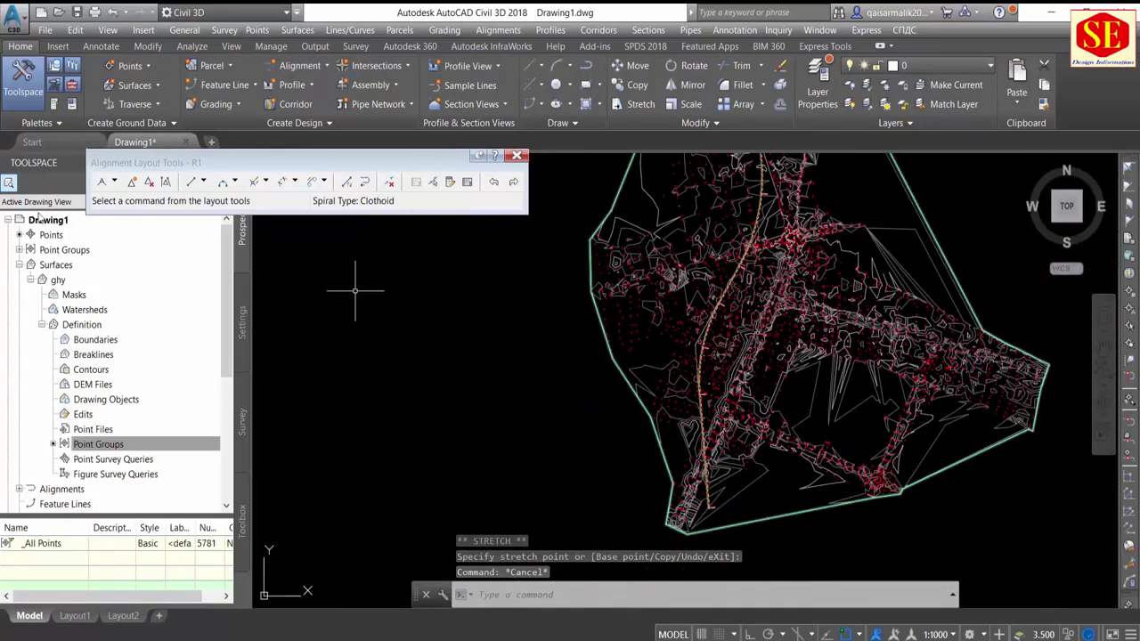
Step: Close the Alignment Layout Tools and zoom out to the whole ghy surface
key("Escape")
key("Escape")
scroll(535, 374, "down", 1)
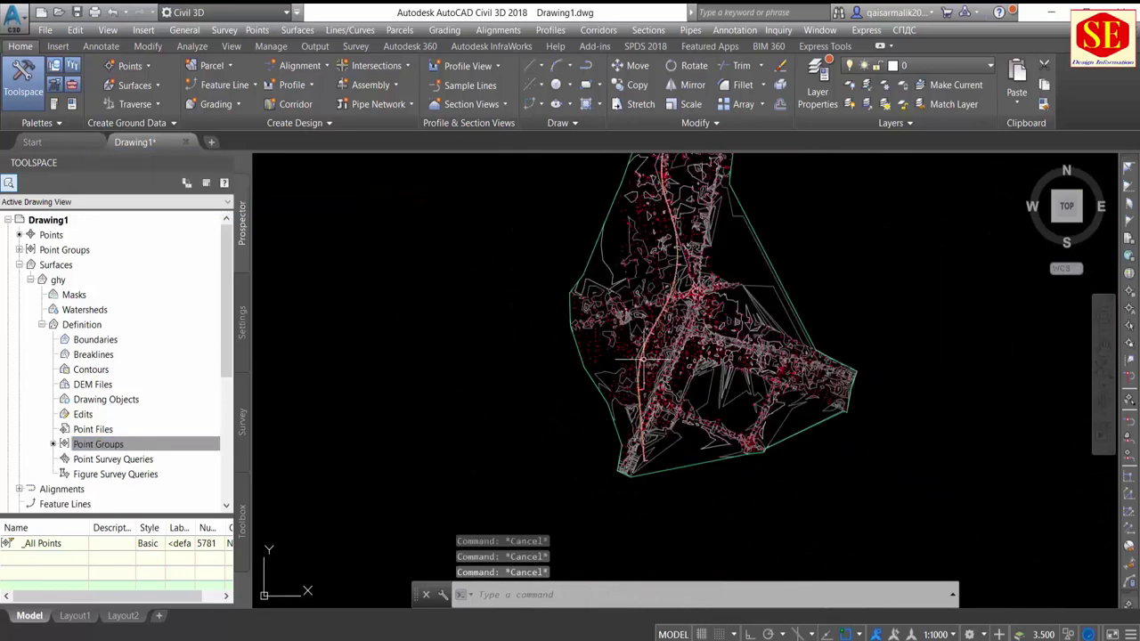
scroll(567, 383, "down", 1)
scroll(570, 271, "up", 2)
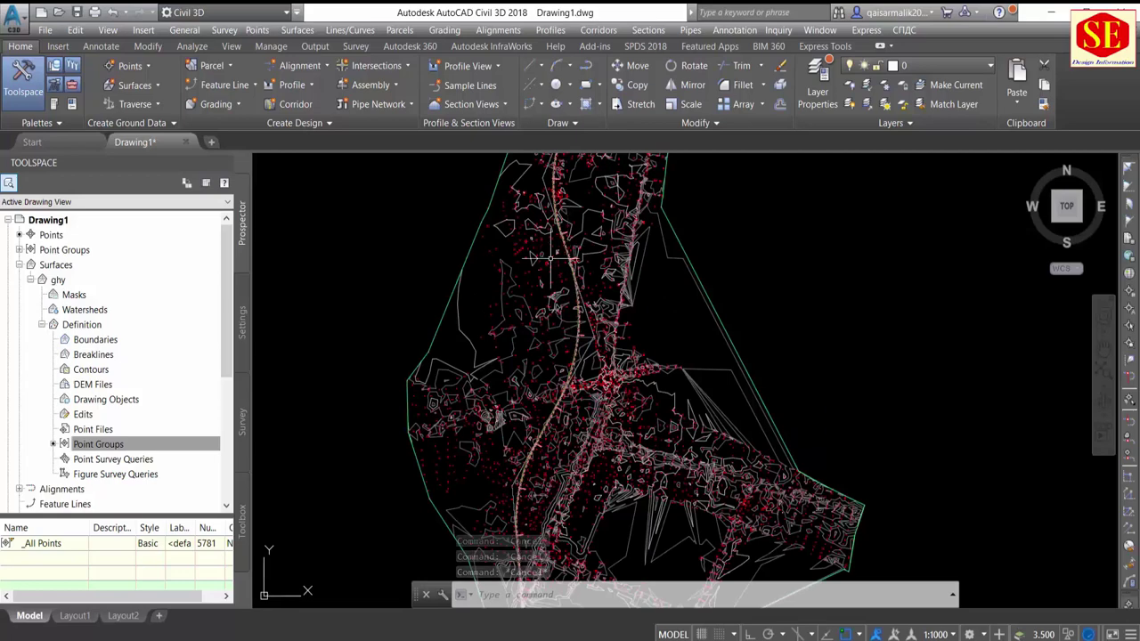
scroll(579, 254, "down", 2)
middle_click_drag(763, 287, 746, 292)
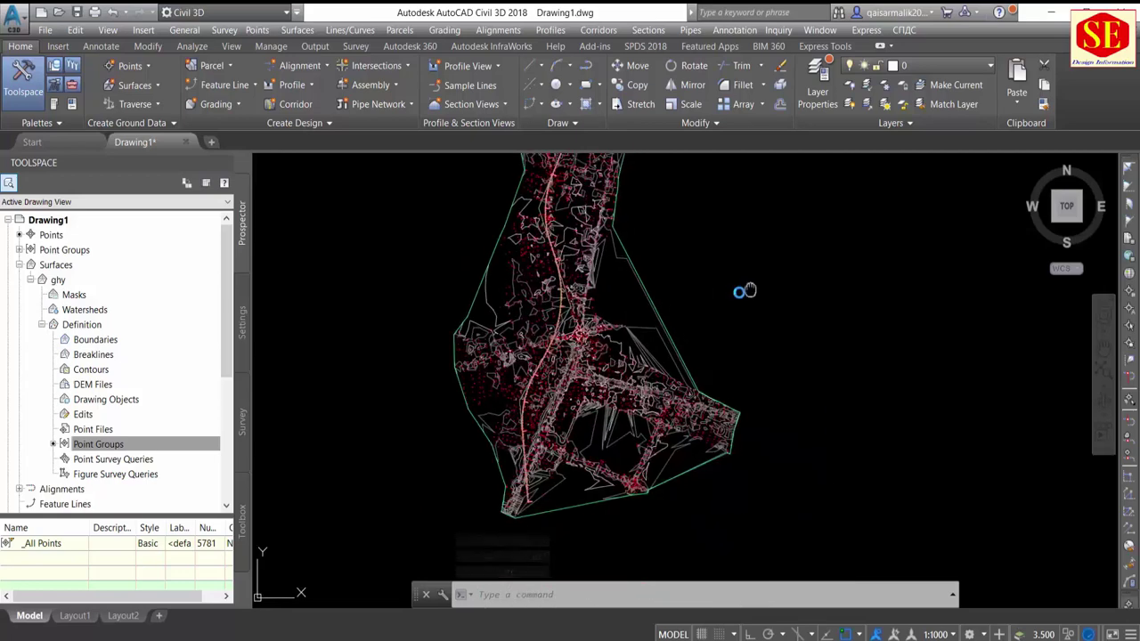
Step: Create a surface profile from ghy sampled along alignment R1
left_click(294, 84)
left_click(320, 110)
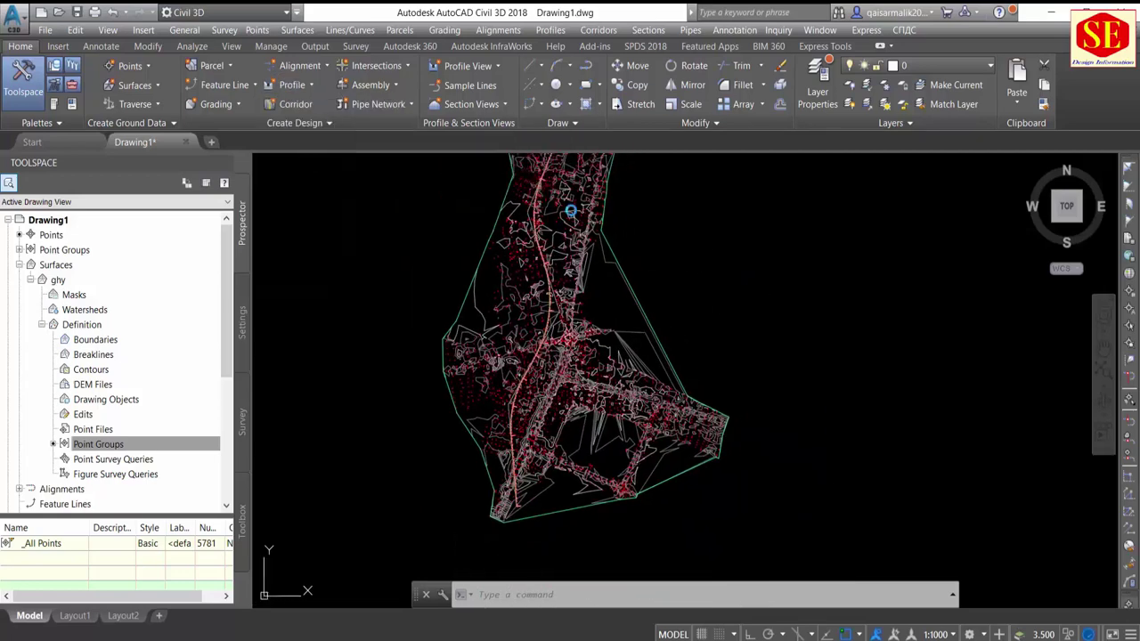
left_click(570, 213)
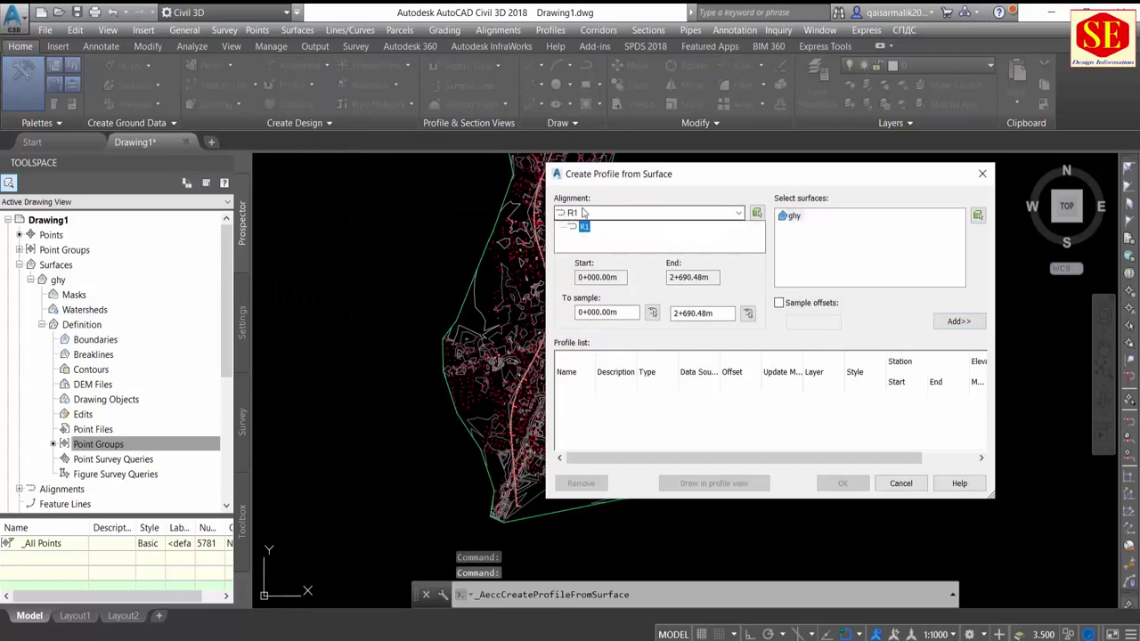
left_click(583, 226)
left_click(779, 303)
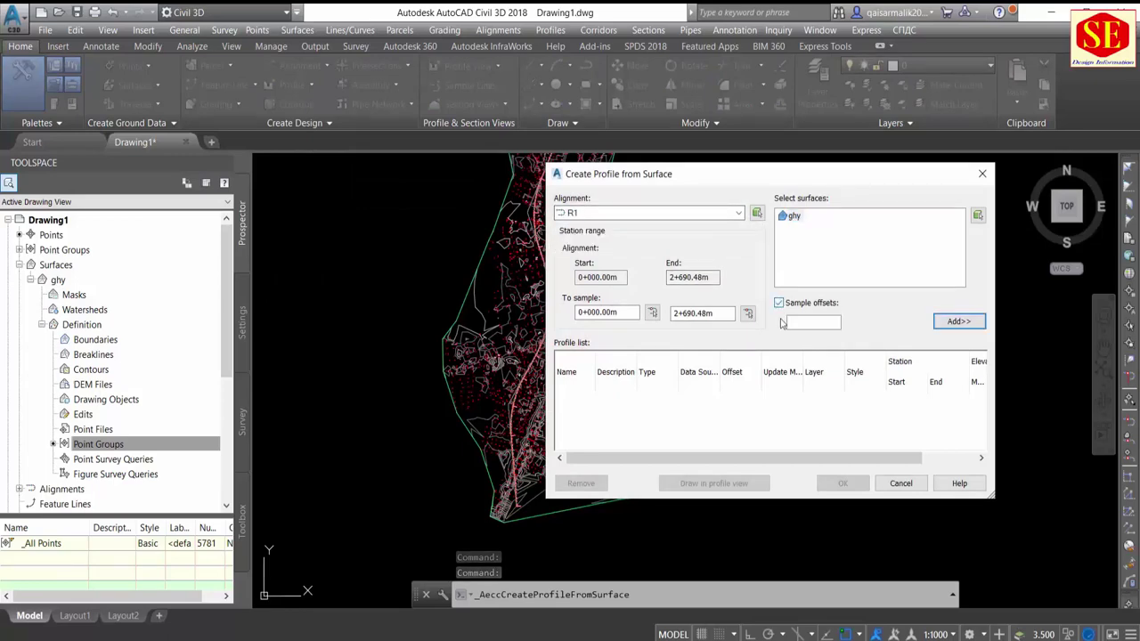
left_click(951, 323)
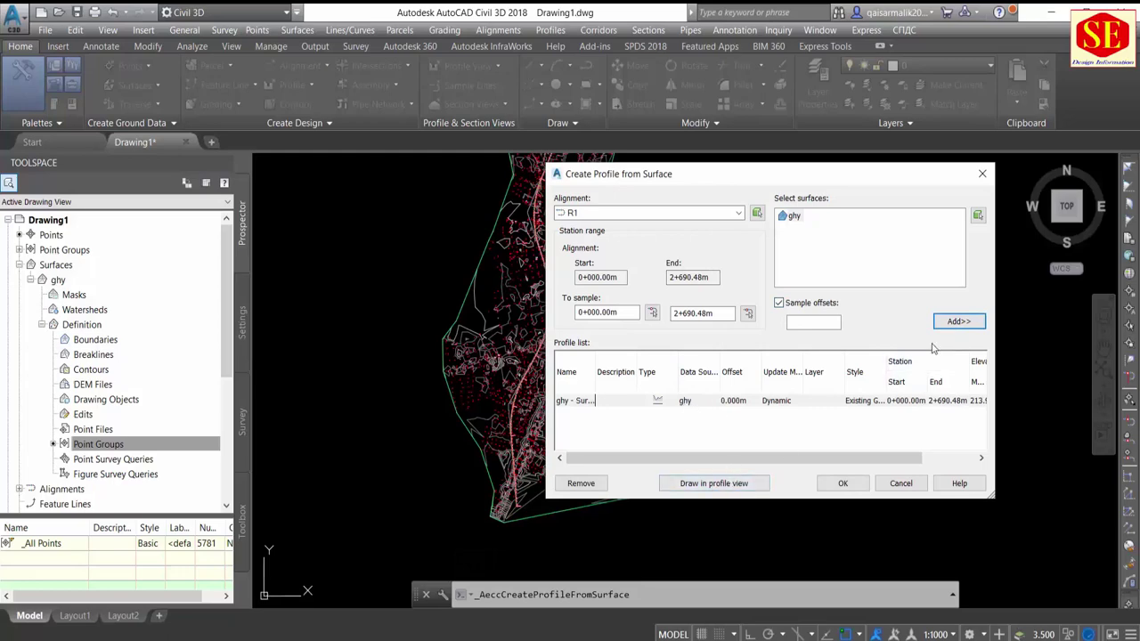
Step: Set up a new profile view with a user-specified 212–218 m height and create it
left_click(723, 483)
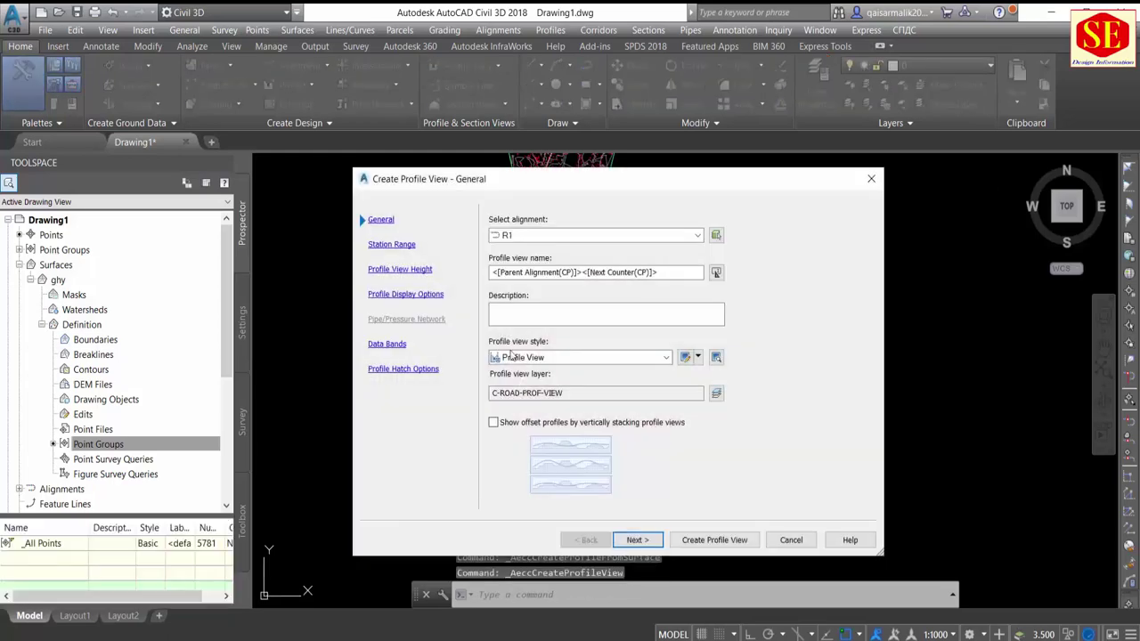
left_click(513, 273)
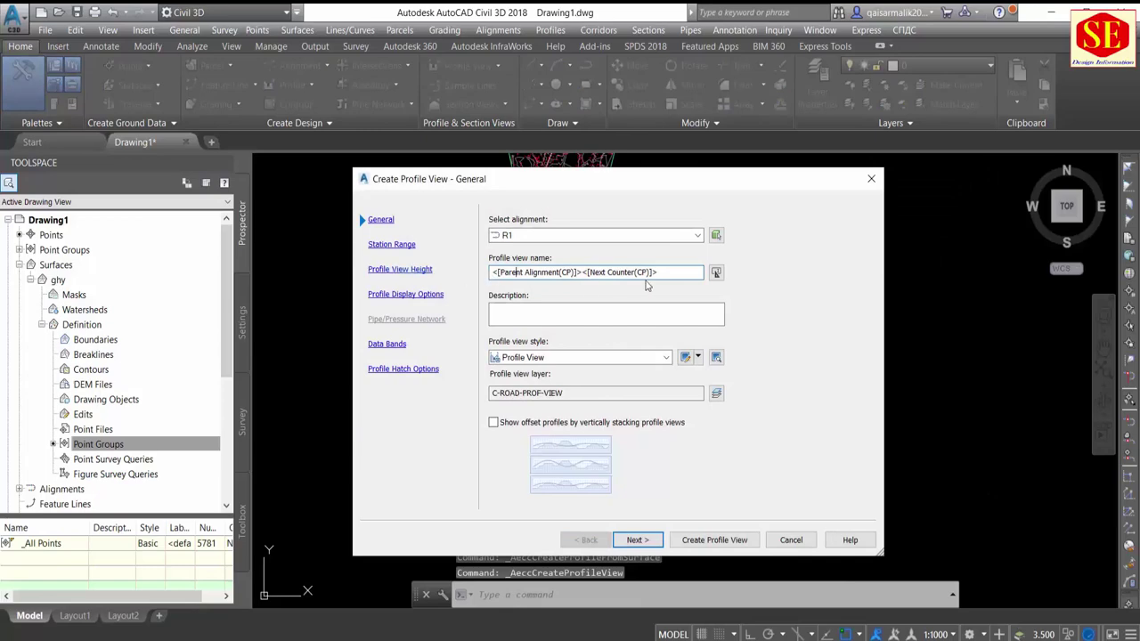
left_click(634, 541)
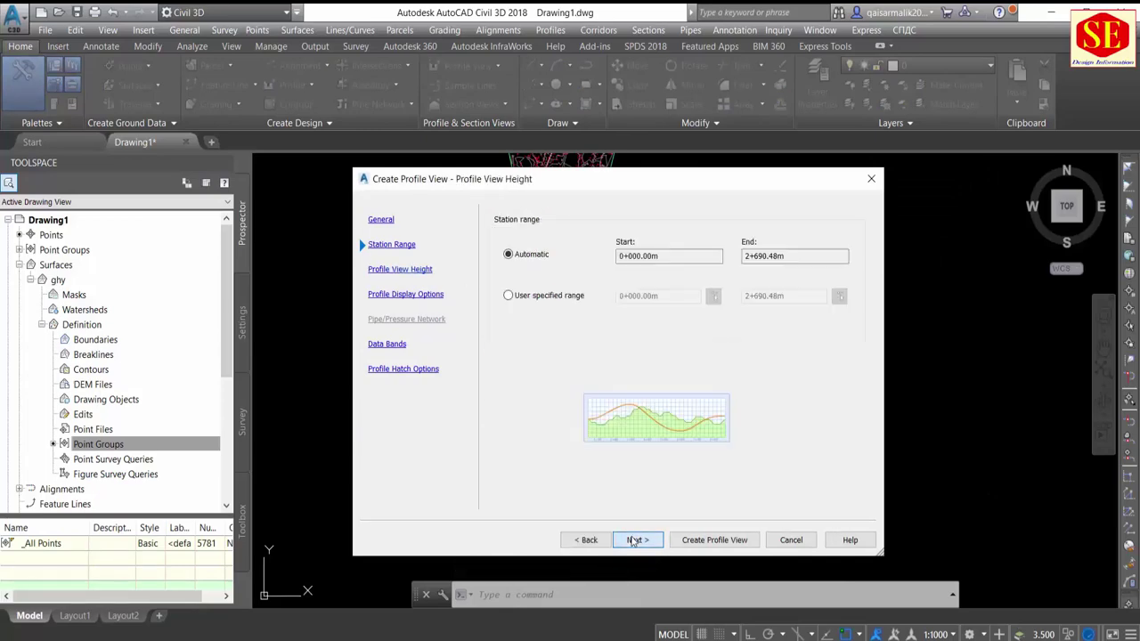
left_click(634, 541)
left_click(521, 281)
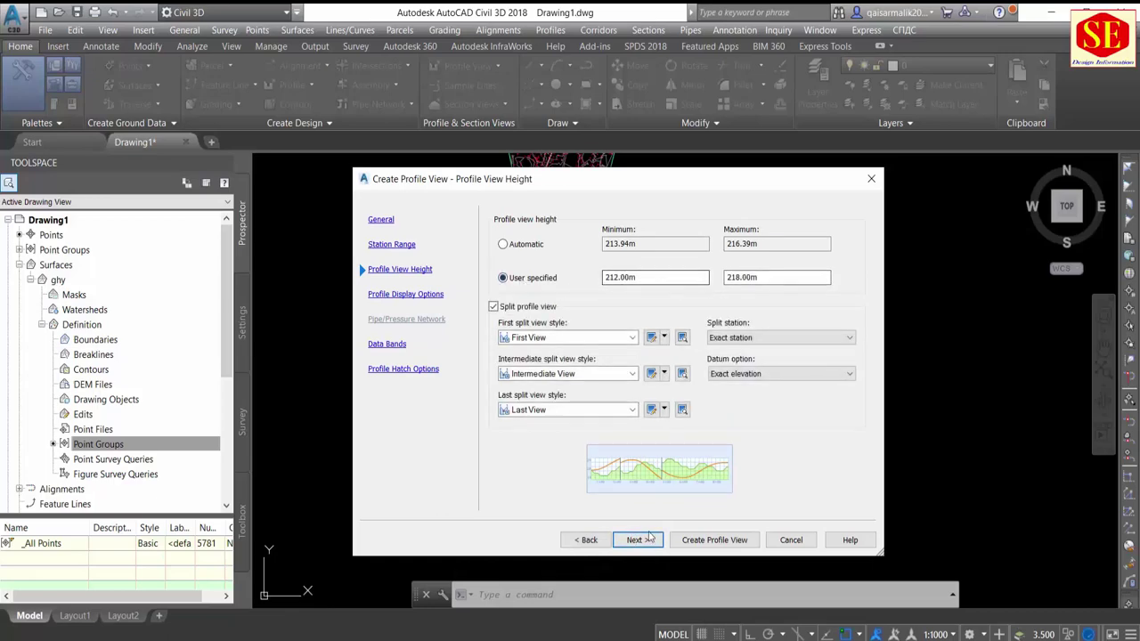
left_click(715, 540)
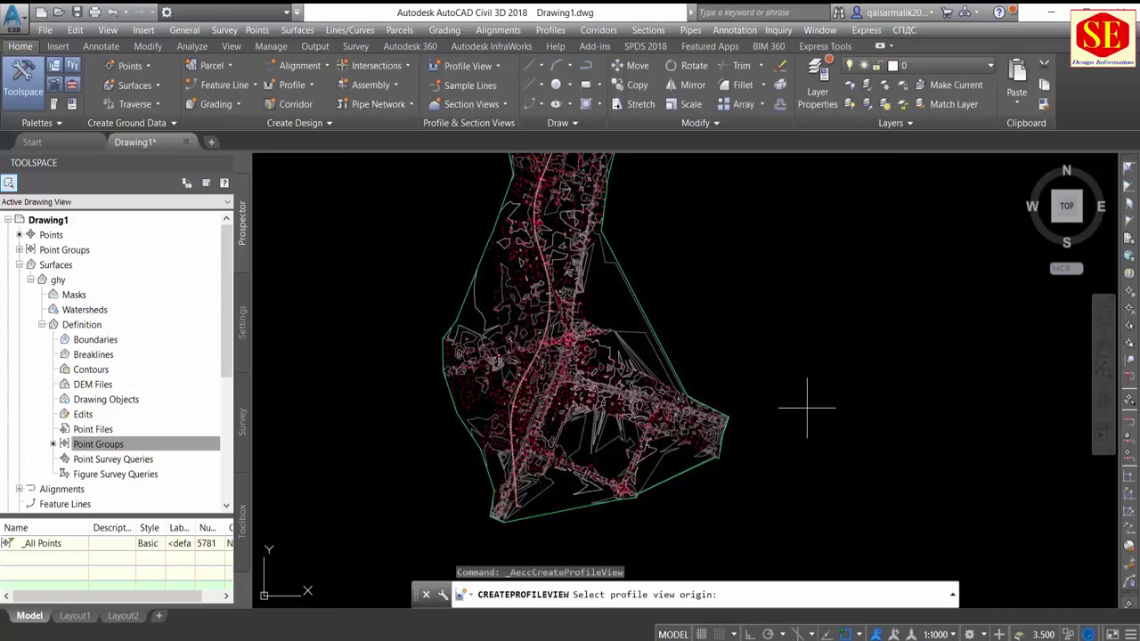
scroll(712, 352, "down", 1)
scroll(664, 382, "down", 1)
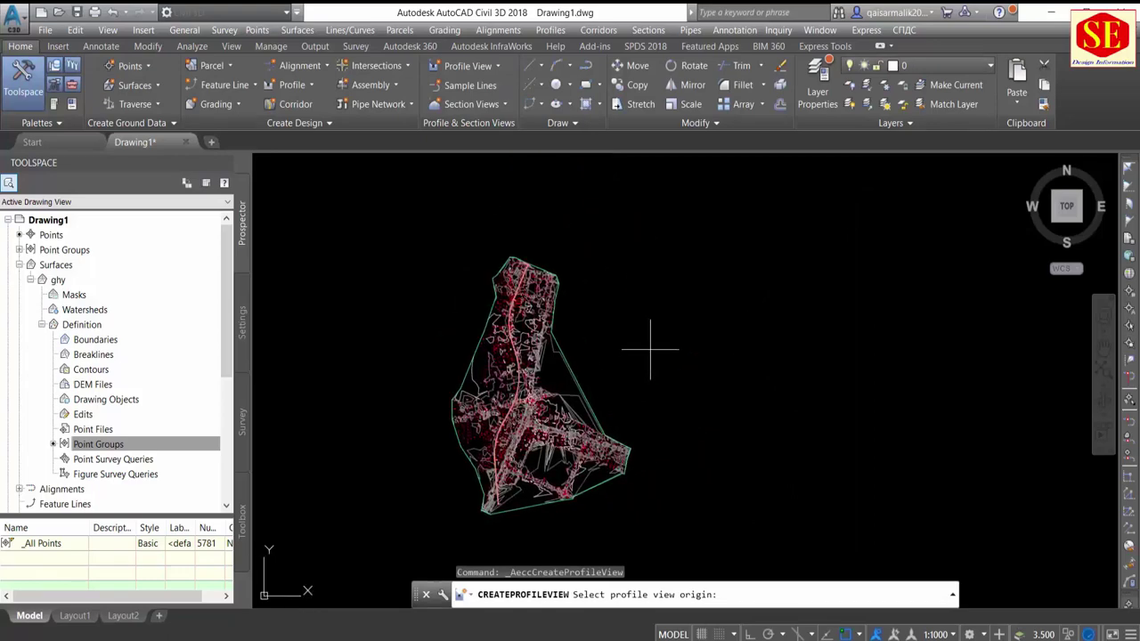
left_click(650, 350)
scroll(669, 358, "up", 5)
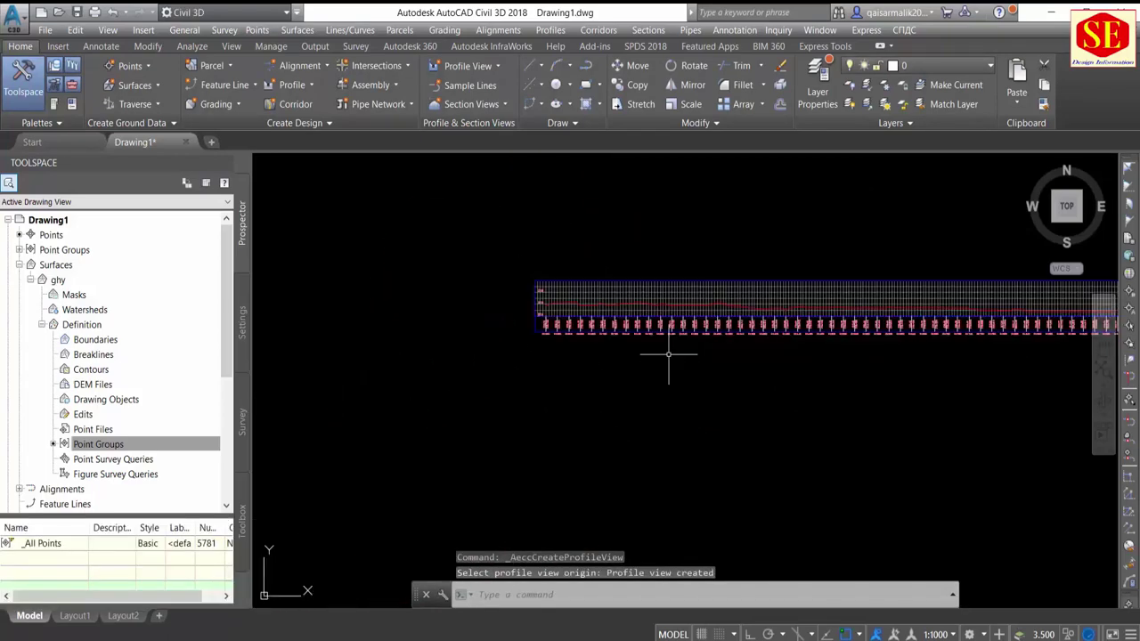
scroll(686, 354, "down", 2)
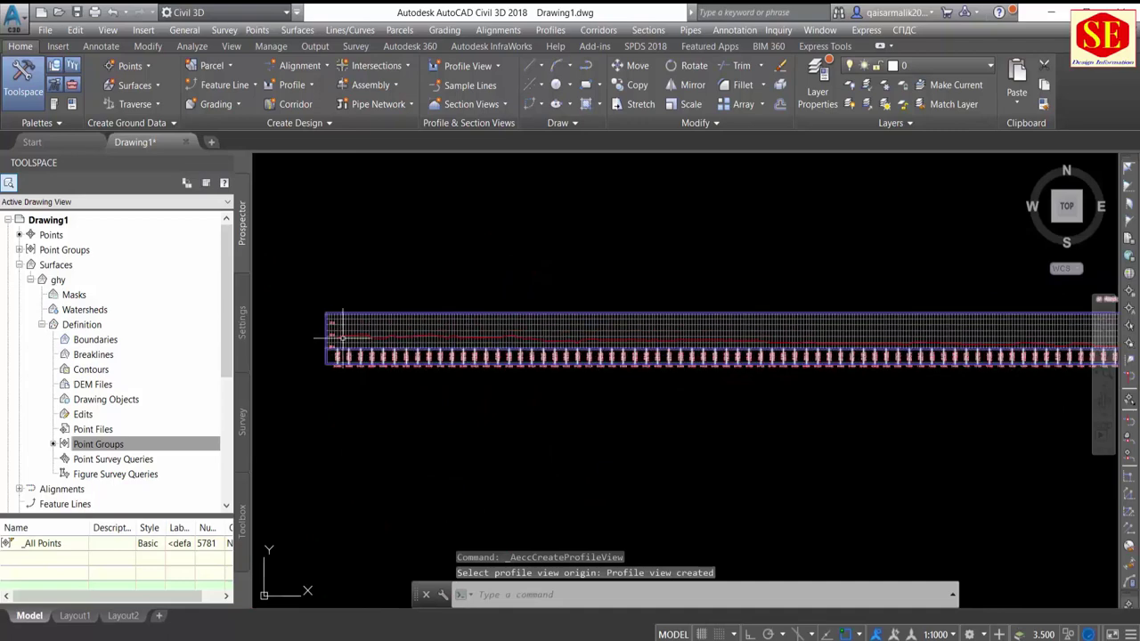
scroll(346, 317, "up", 5)
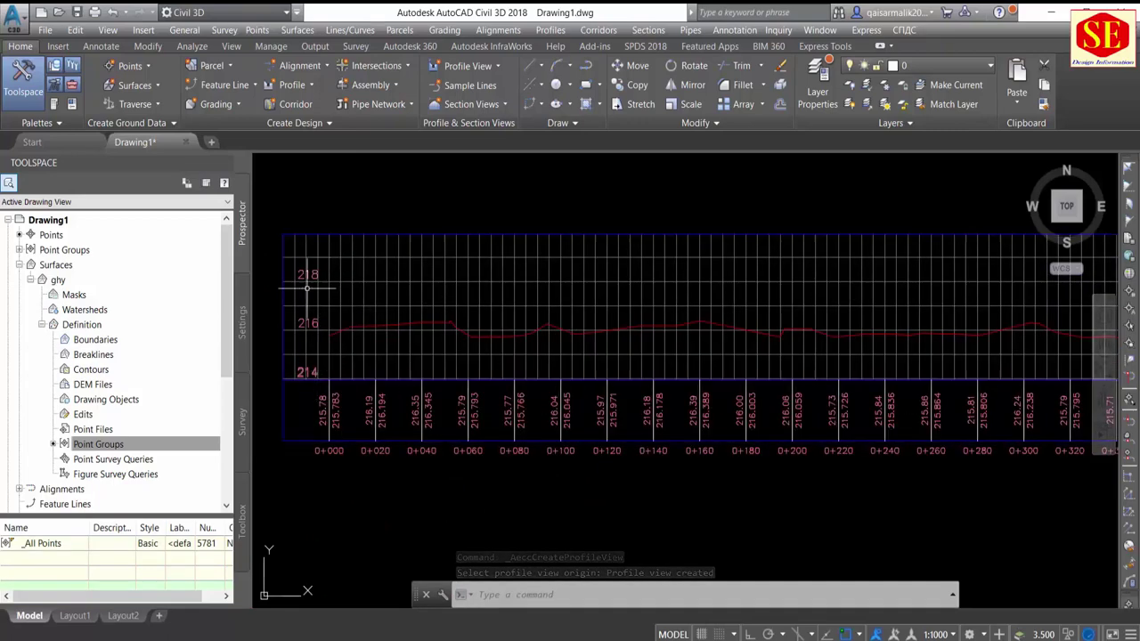
scroll(307, 288, "down", 6)
scroll(715, 321, "down", 1)
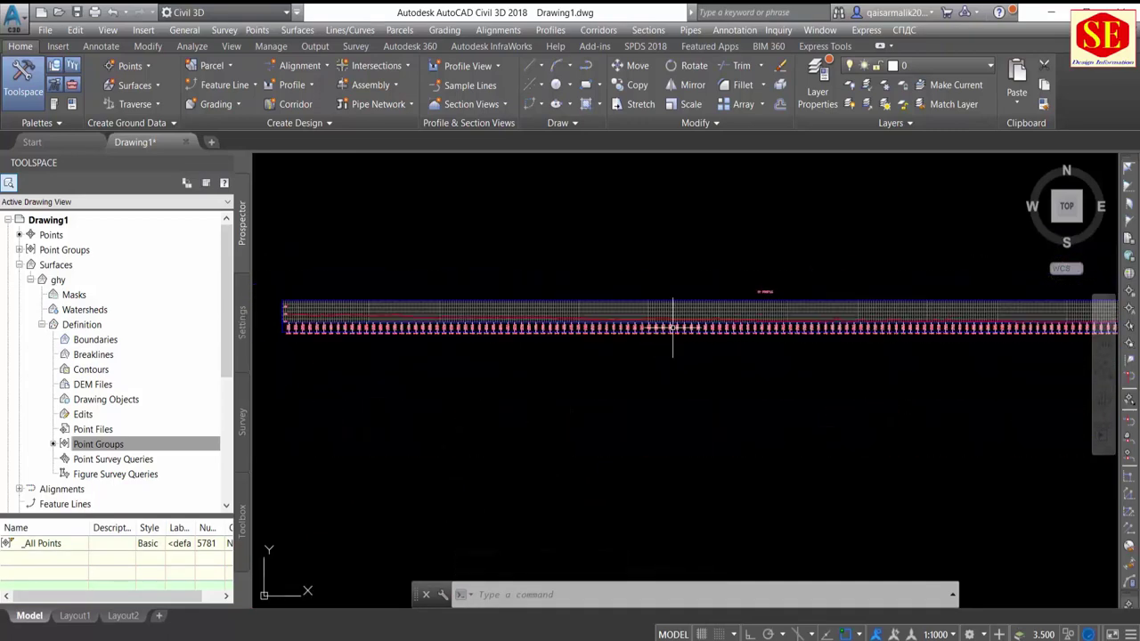
scroll(726, 329, "down", 1)
scroll(636, 341, "up", 2)
scroll(763, 374, "up", 1)
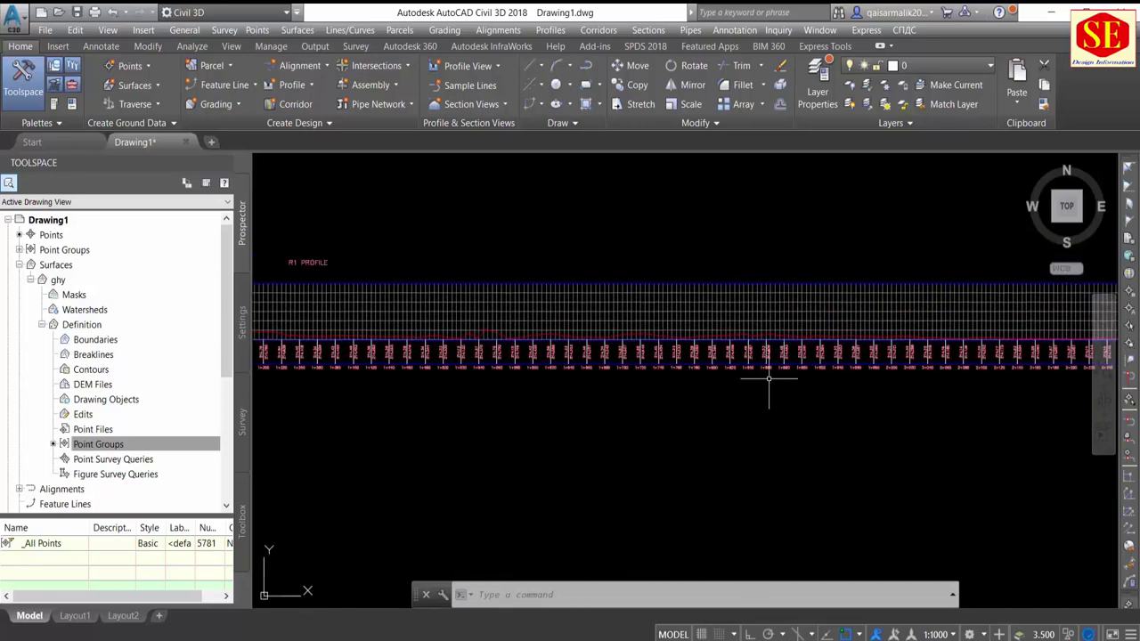
scroll(807, 394, "down", 1)
scroll(483, 374, "up", 5)
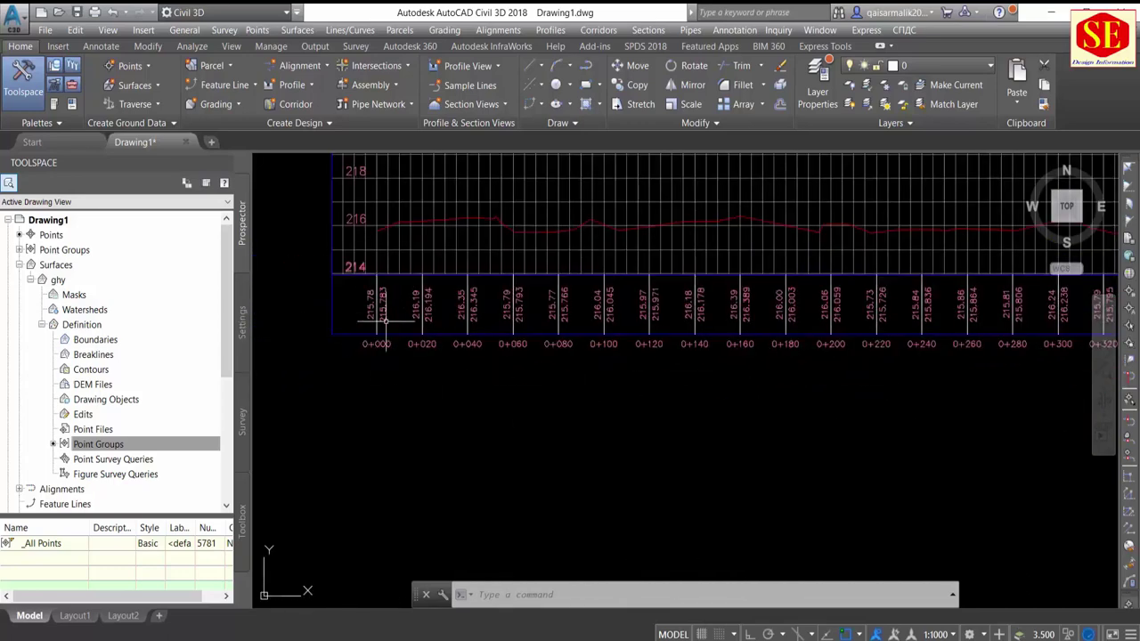
middle_click_drag(393, 328, 395, 474)
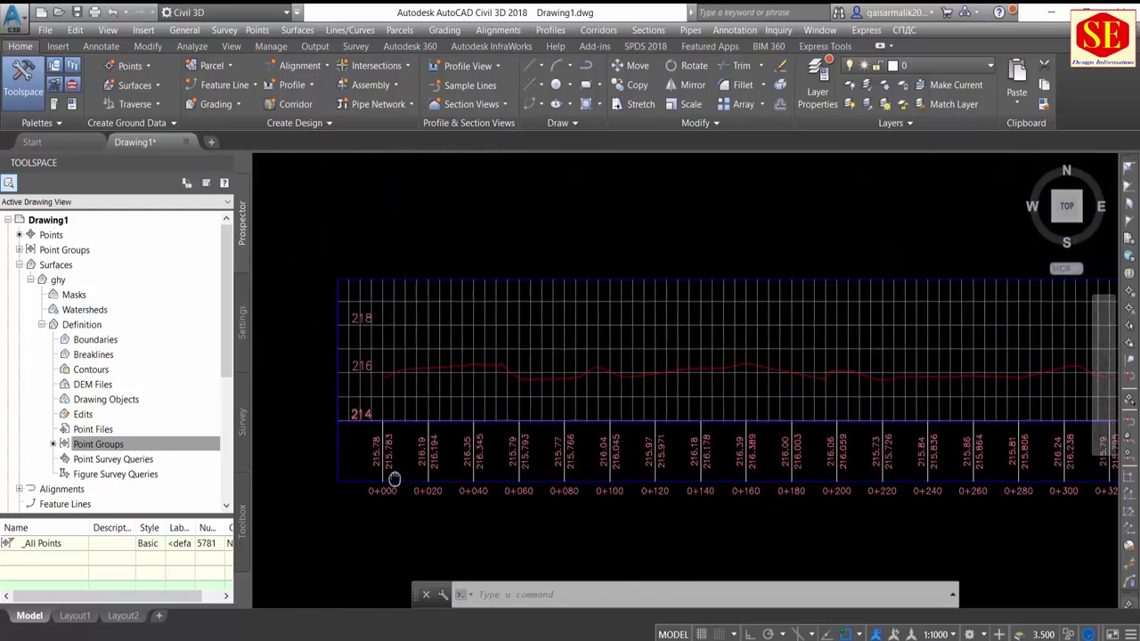
Step: Give profile view R11 a user-specified height of 8 m in its properties
left_click(427, 316)
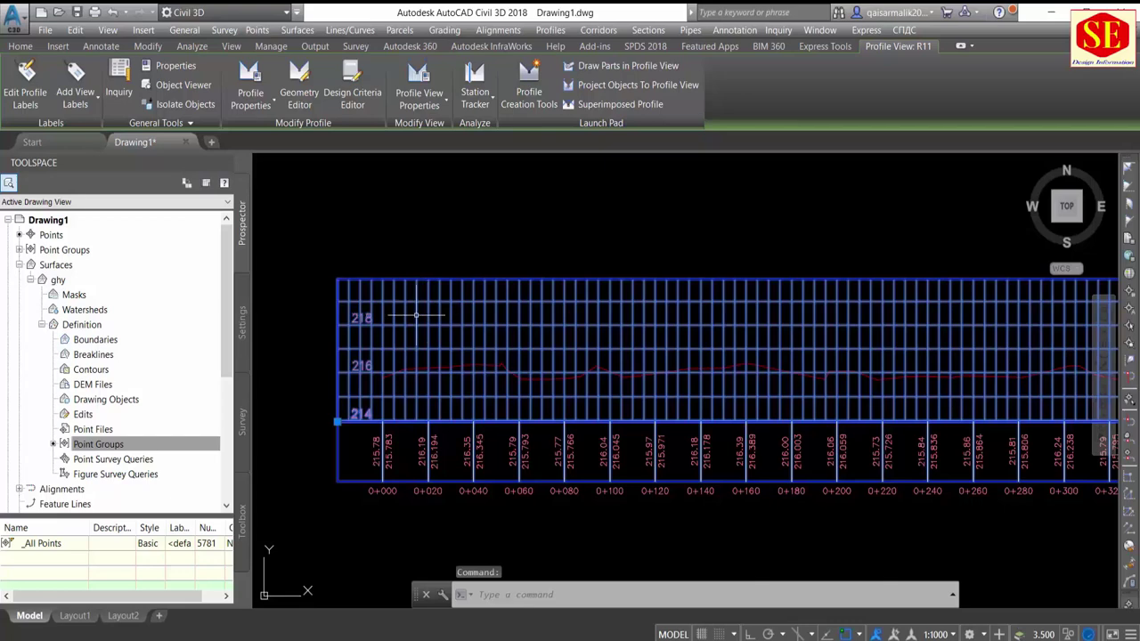
left_click(432, 108)
left_click(431, 137)
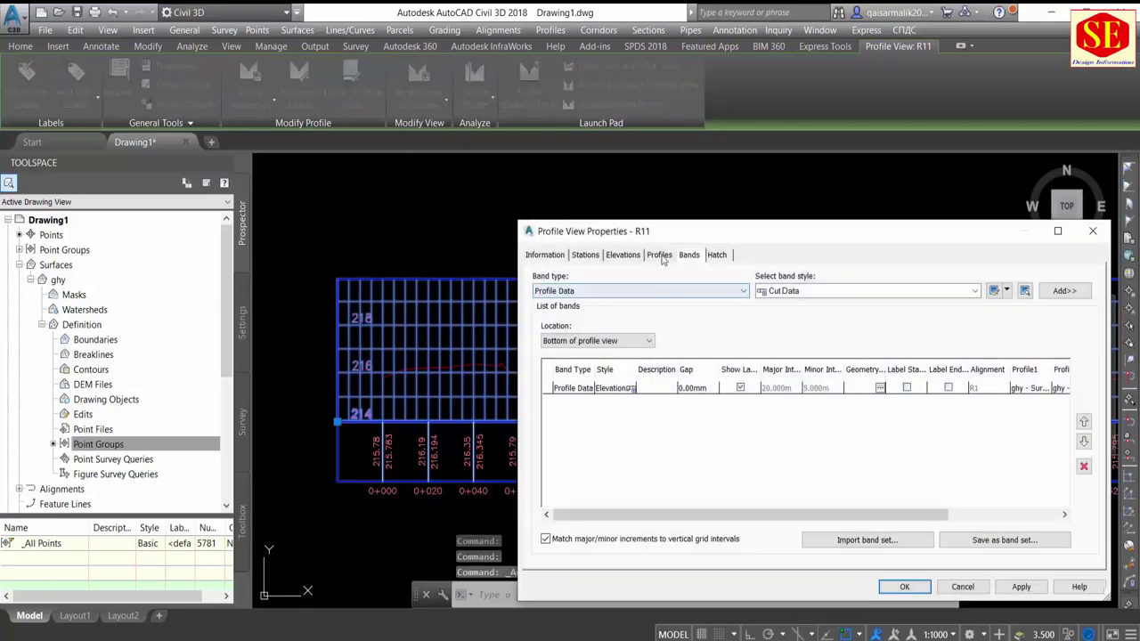
left_click(660, 256)
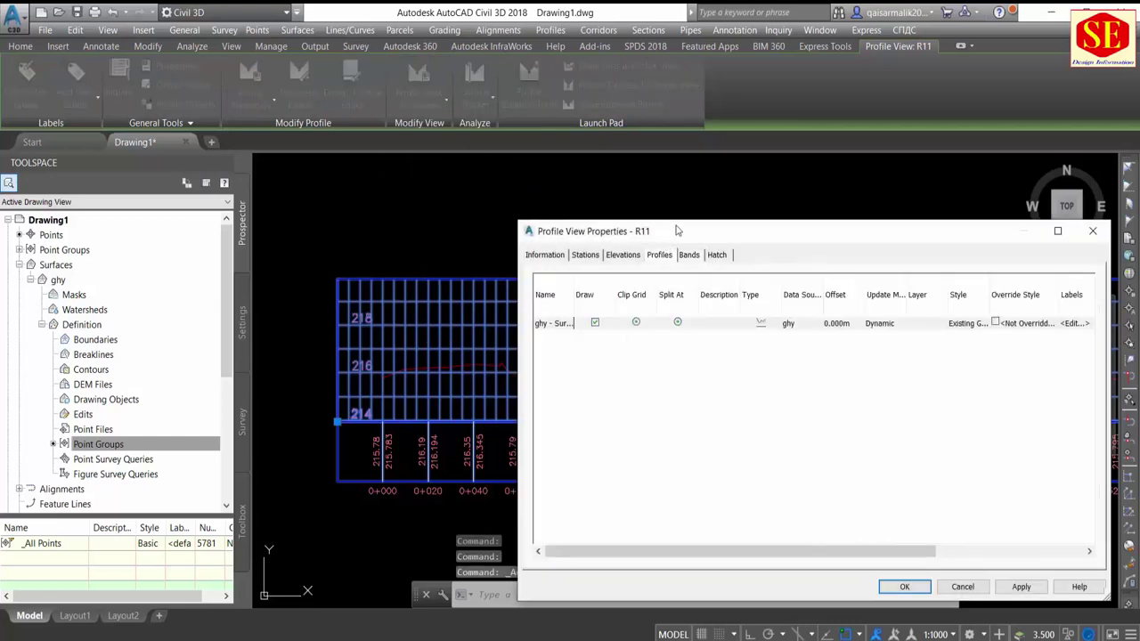
left_click(622, 256)
left_click_drag(624, 230, 468, 71)
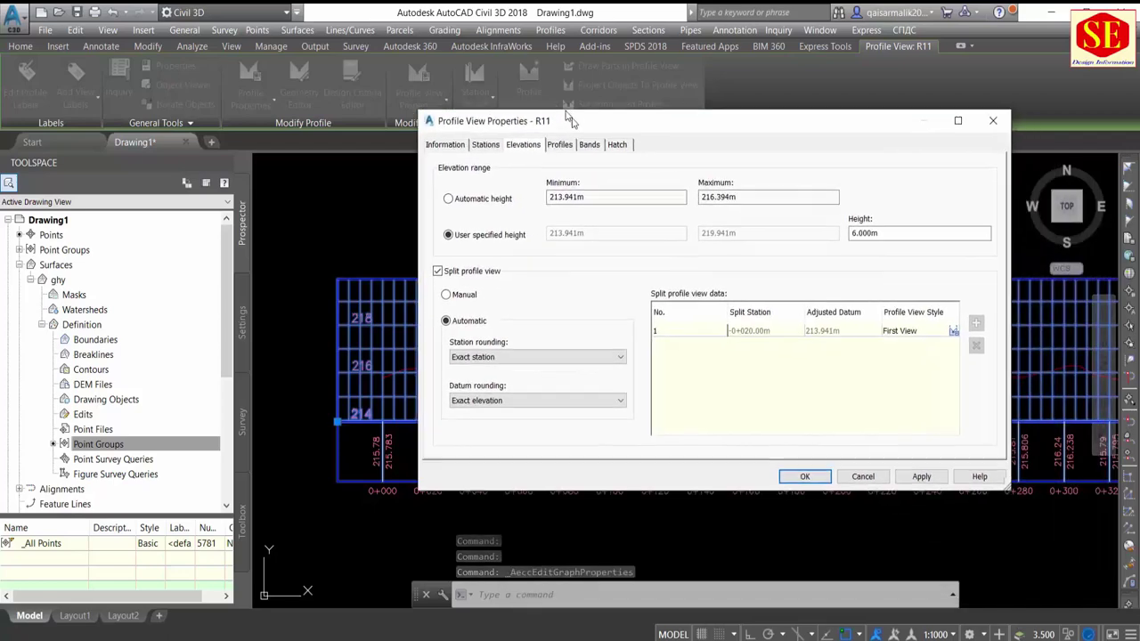
left_click(825, 184)
type("10")
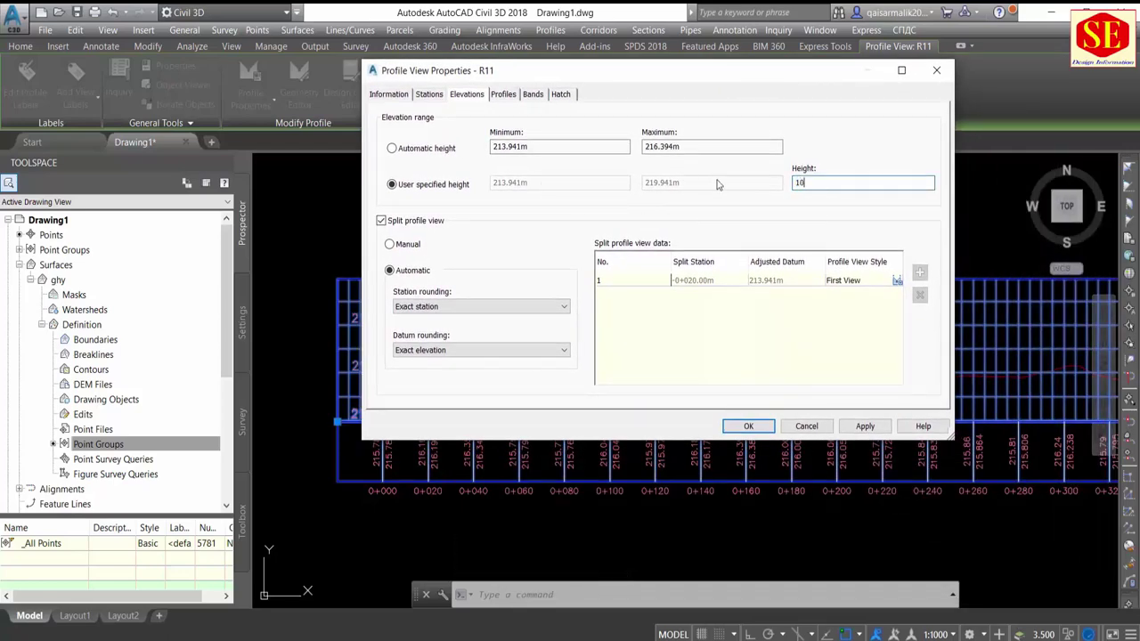
left_click(865, 427)
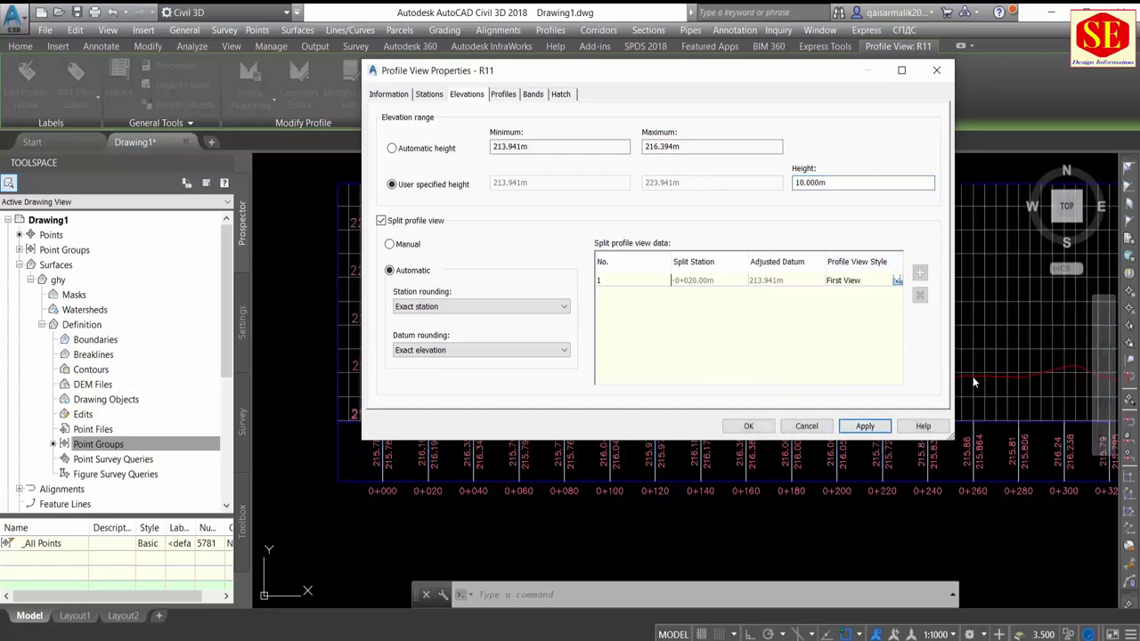
left_click_drag(773, 80, 426, 110)
left_click(484, 214)
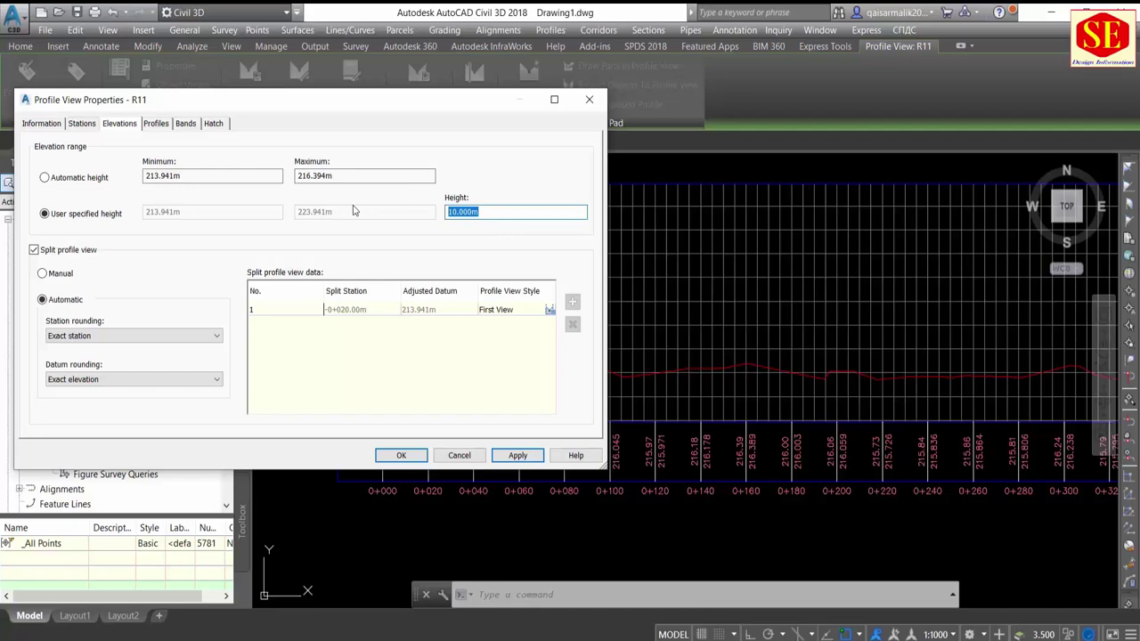
type("8")
left_click(519, 455)
left_click_drag(397, 99, 424, 72)
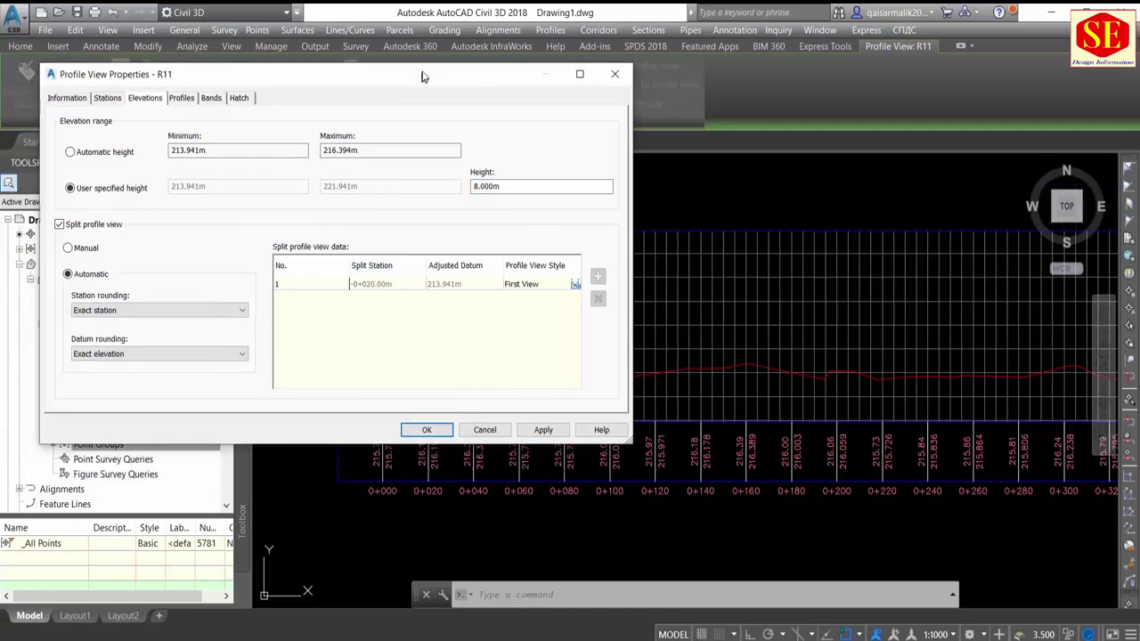
Step: Split the profile view manually with an adjusted datum of 213 m and confirm
left_click(78, 248)
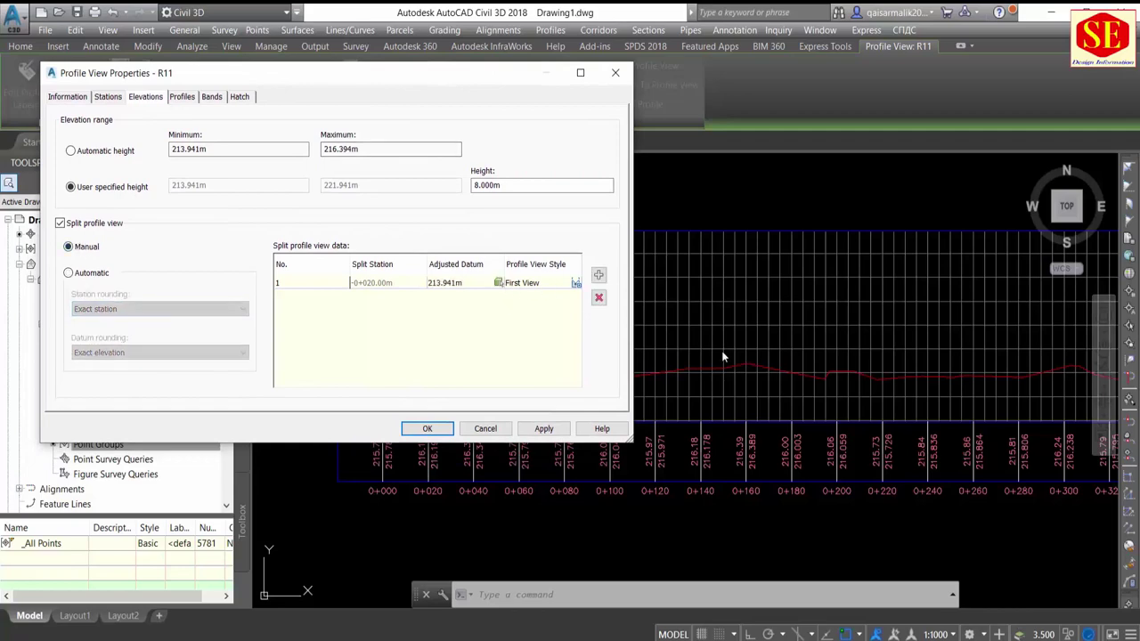
left_click(457, 284)
left_click(456, 282)
type("210")
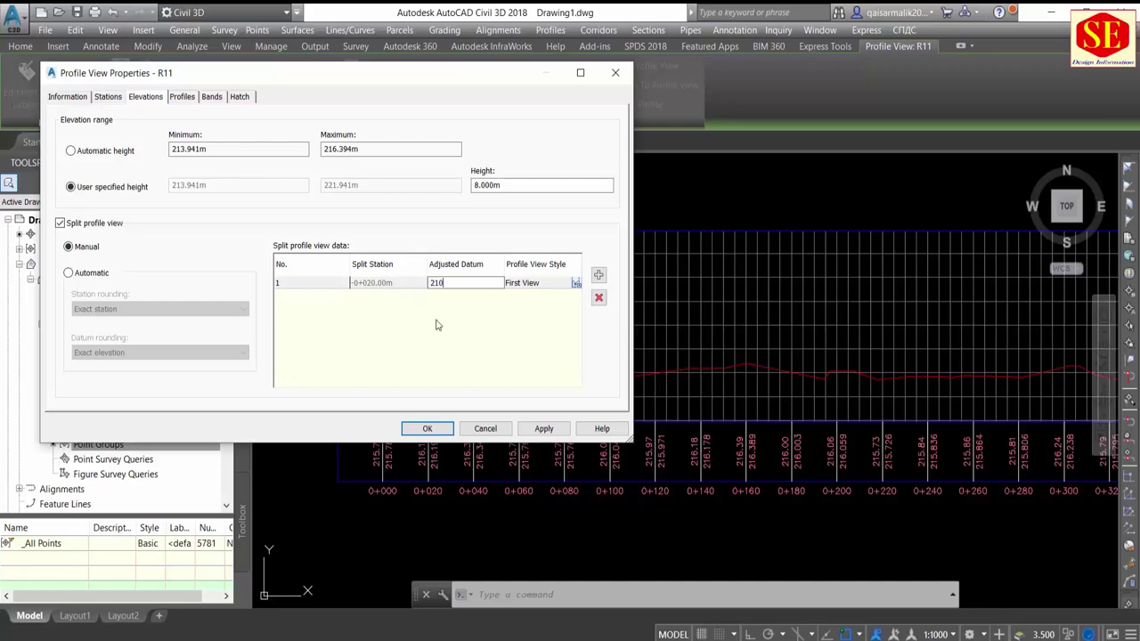
left_click(559, 431)
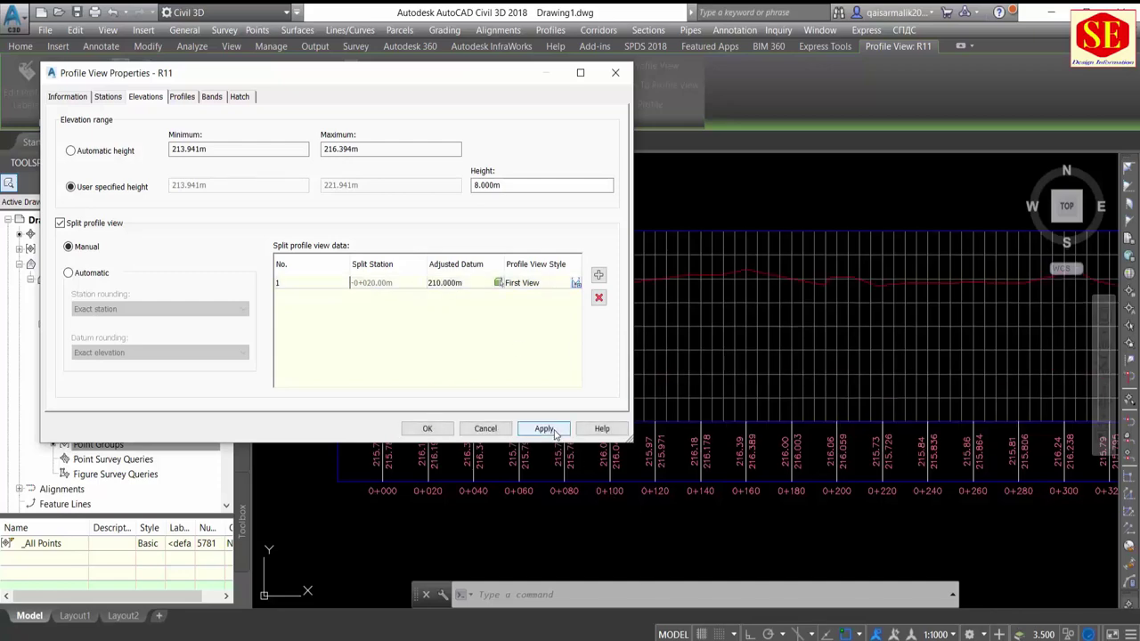
left_click(463, 283)
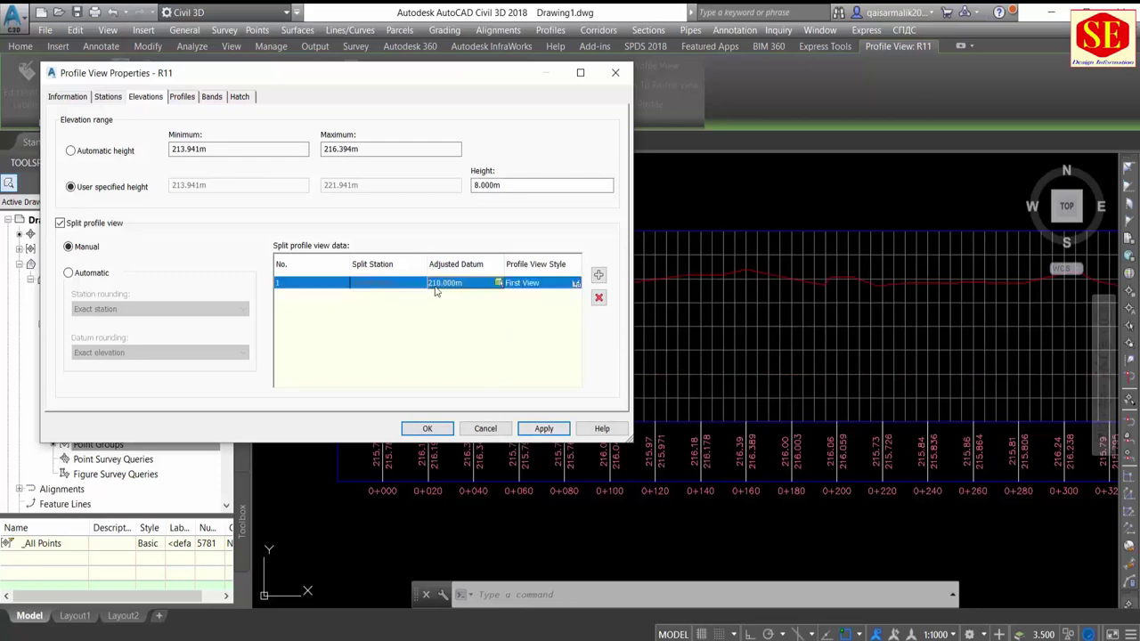
left_click(470, 283)
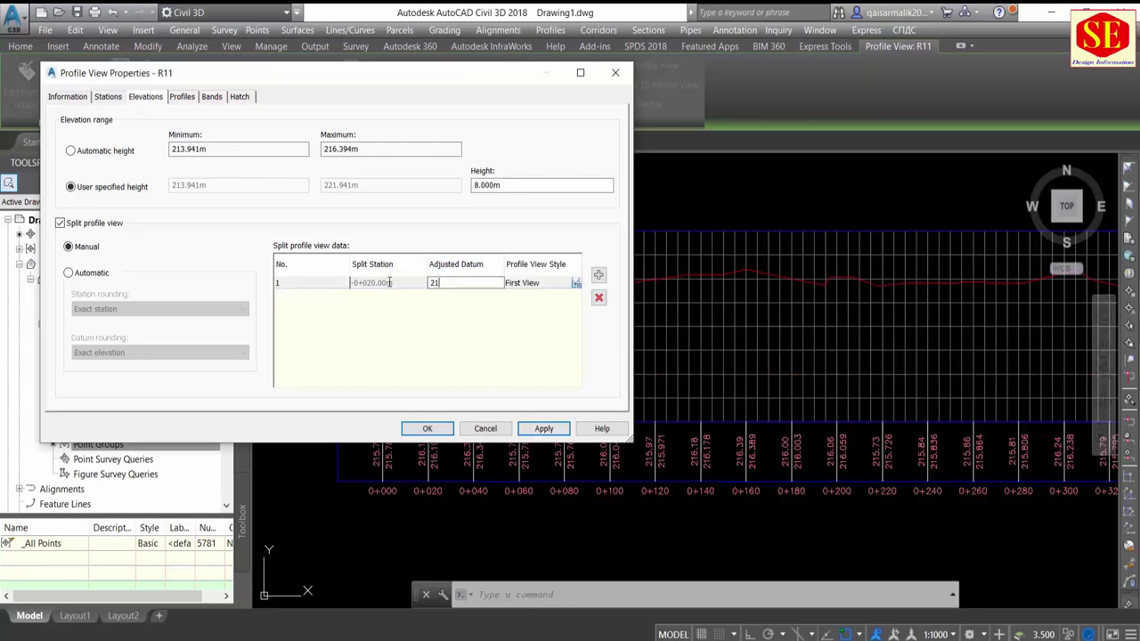
type("1")
left_click(546, 430)
left_click(463, 283)
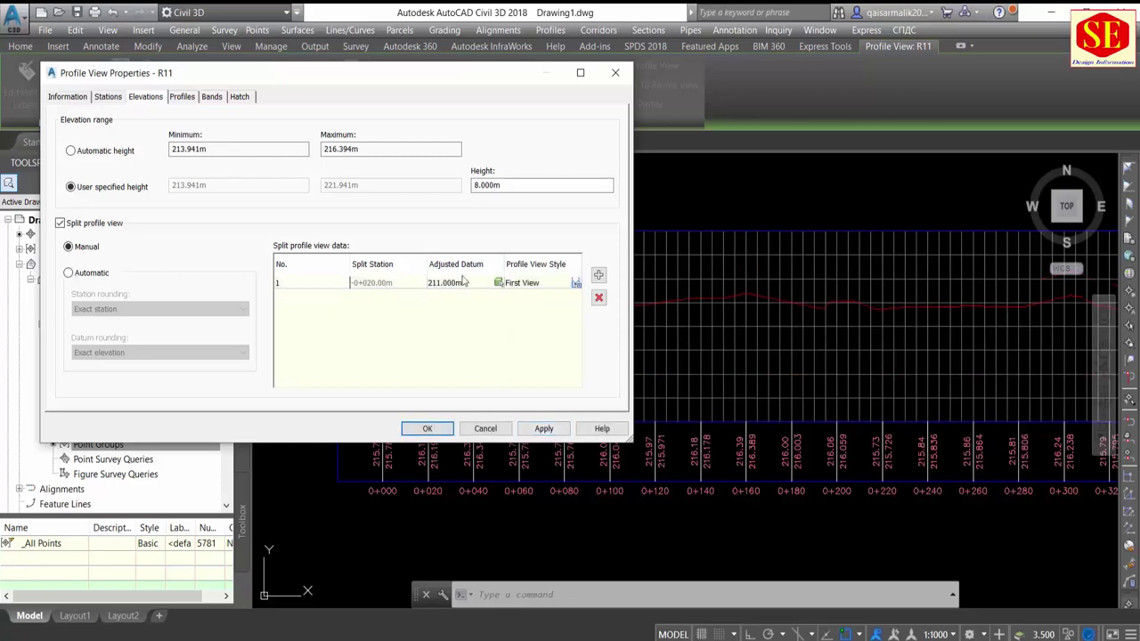
left_click(463, 282)
type("213")
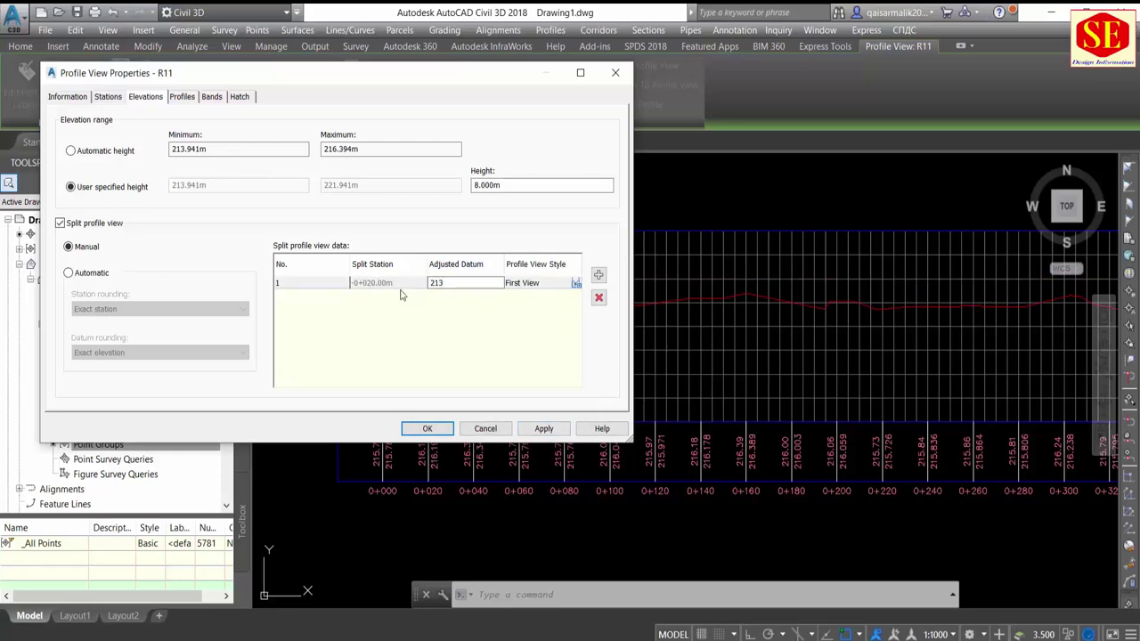
left_click(543, 428)
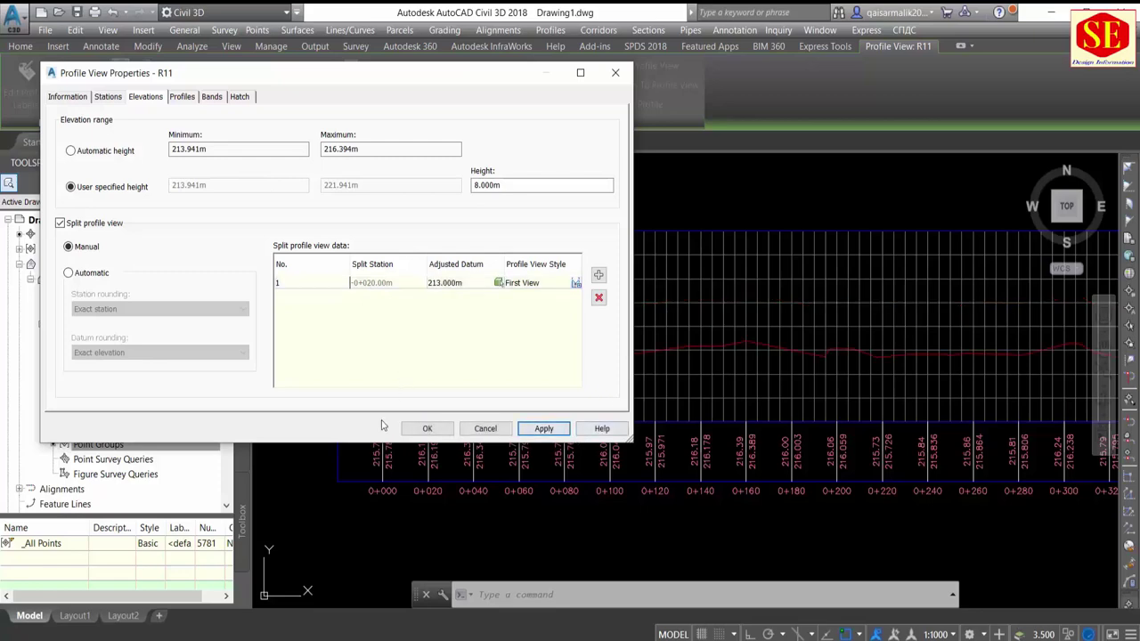
left_click(426, 428)
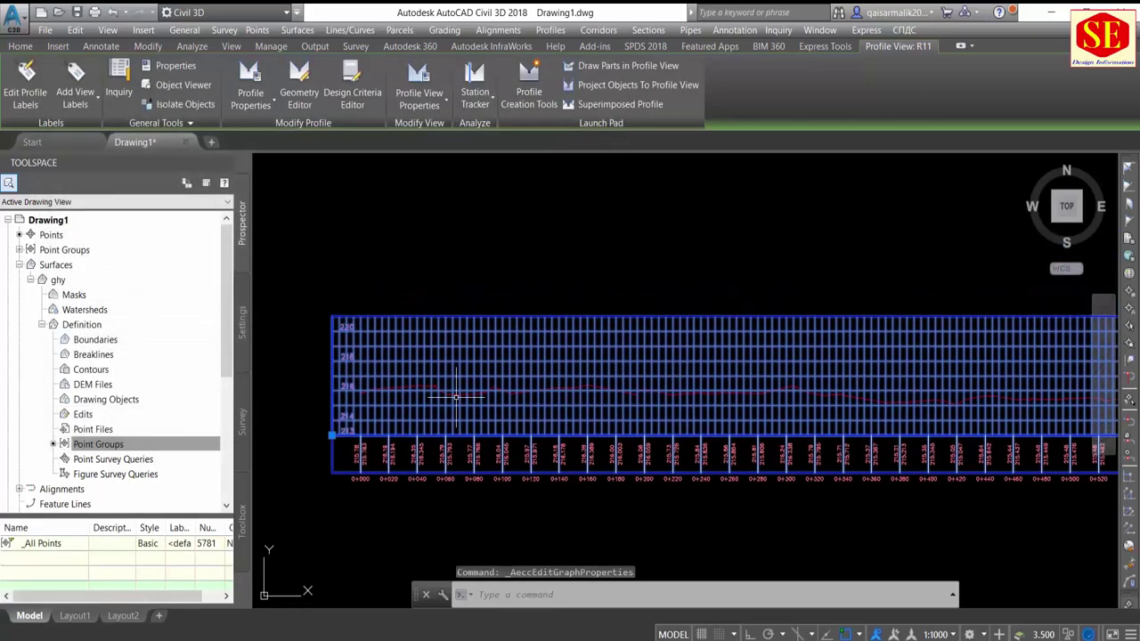
Step: Clear the selection and launch Profile Creation Tools from the Home tab's Profile menu
key("Escape")
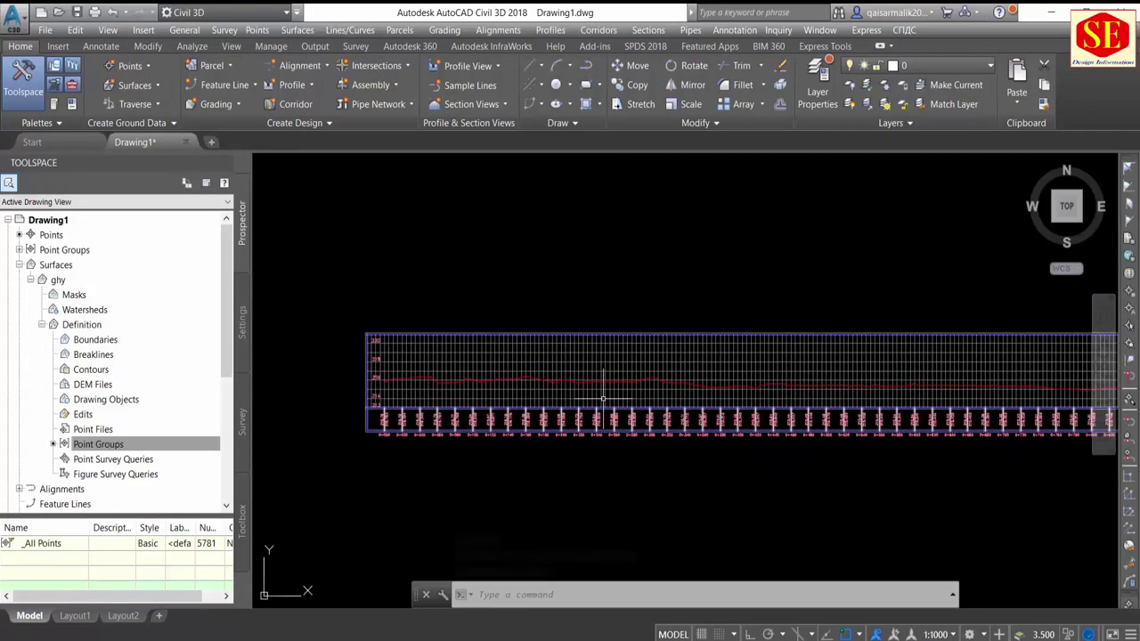
scroll(527, 394, "up", 2)
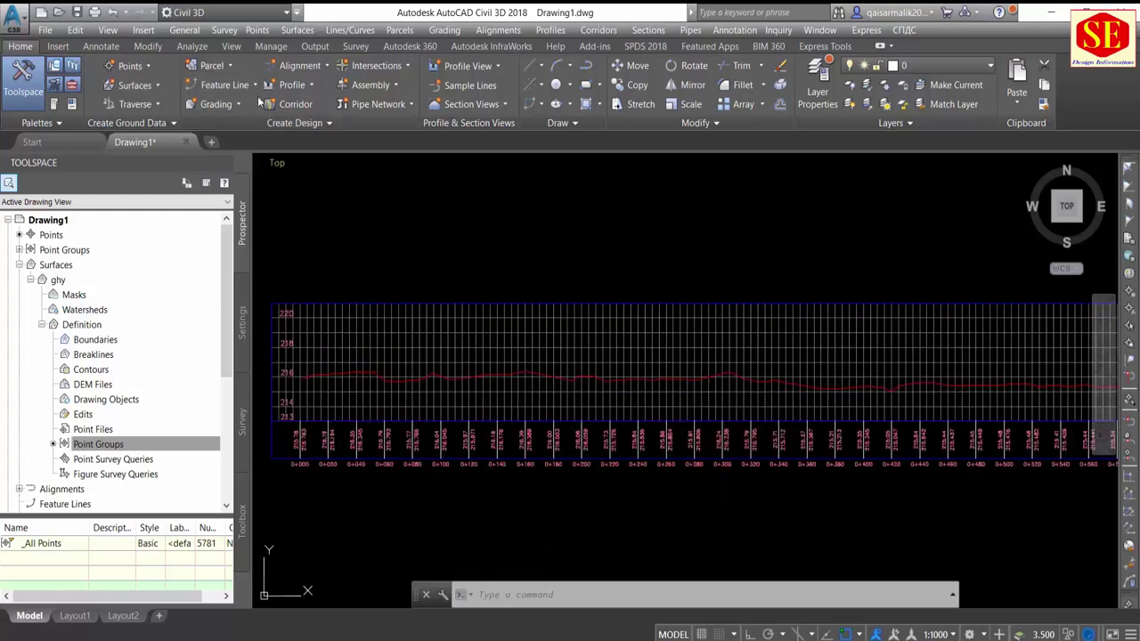
left_click(294, 84)
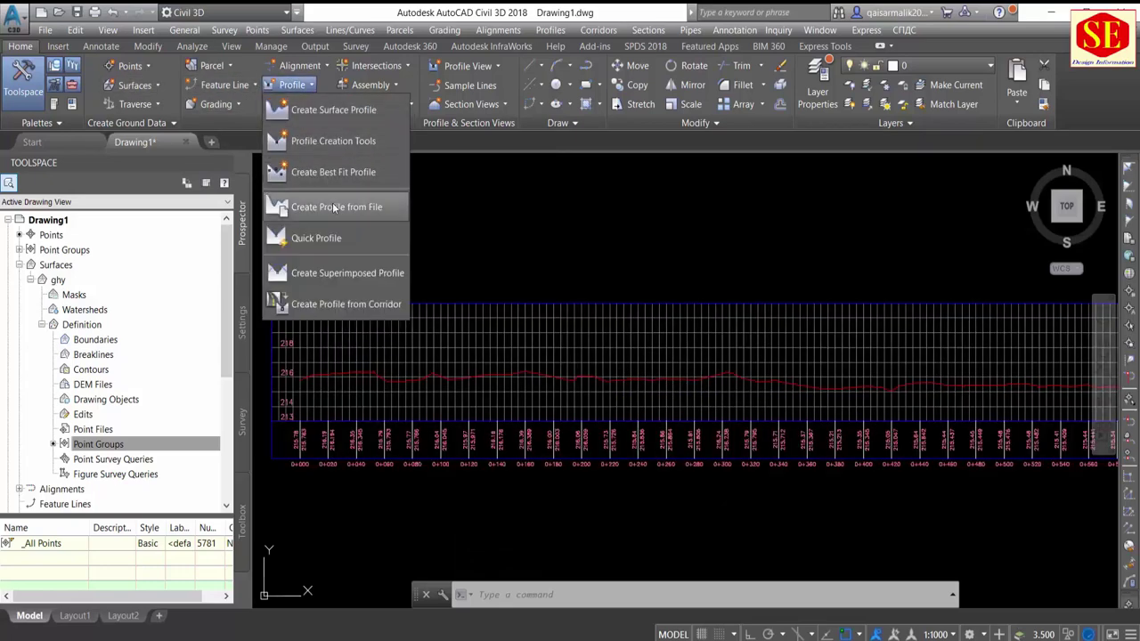
left_click(324, 140)
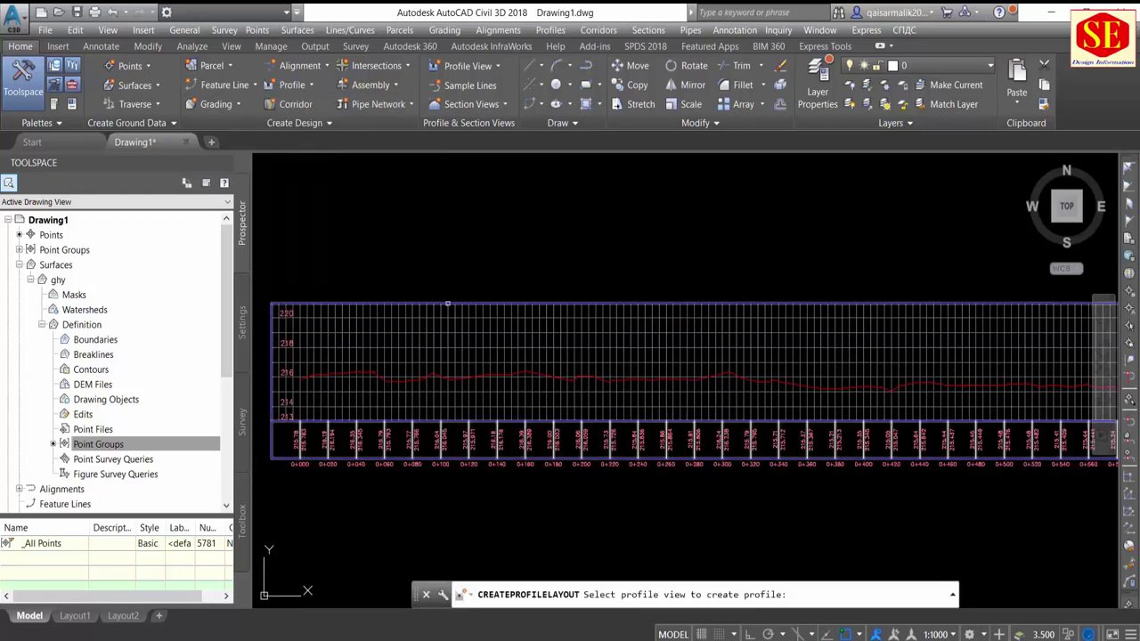
Step: Create profile 'R1 Des' in the picked view with Design Profile style and Complete Label Set
left_click(451, 312)
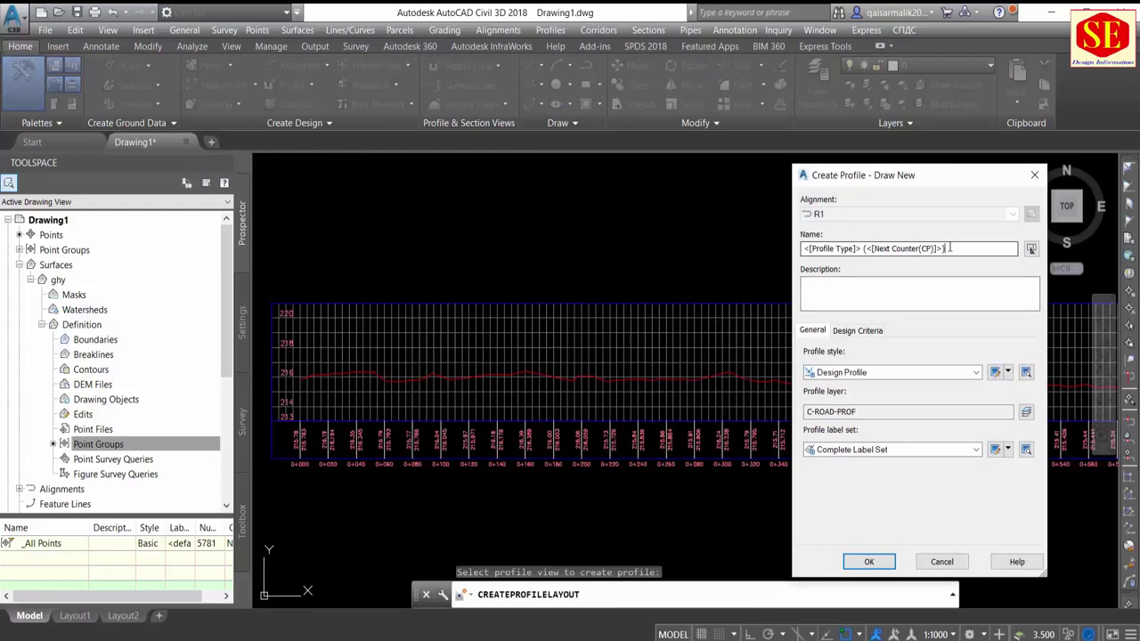
left_click_drag(949, 249, 804, 248)
type("R1 Des")
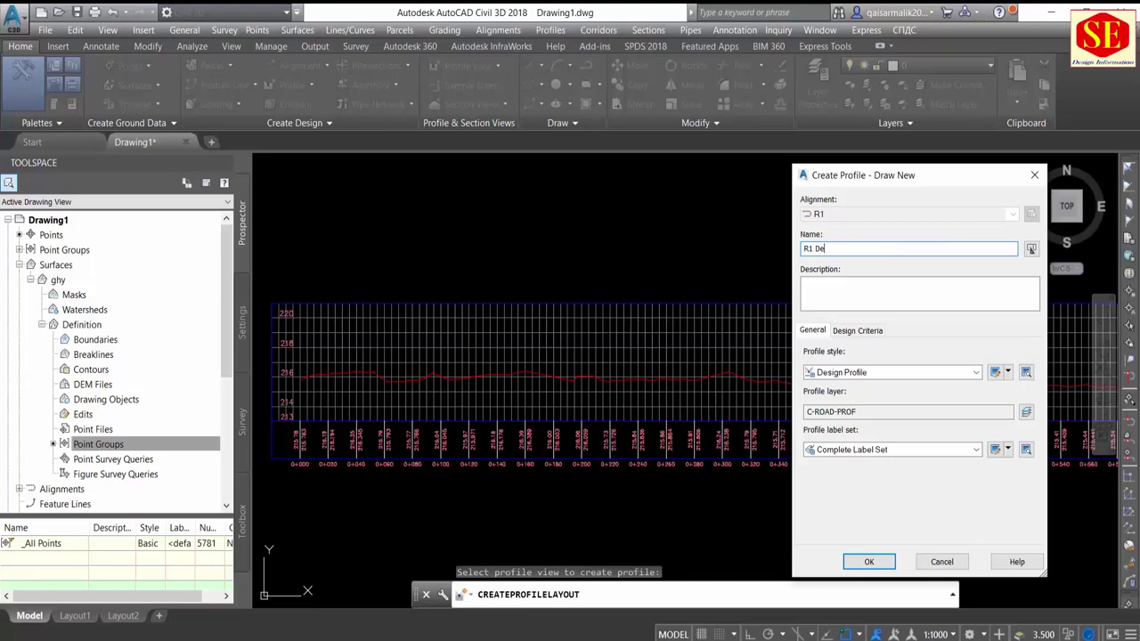
left_click(869, 451)
left_click(868, 452)
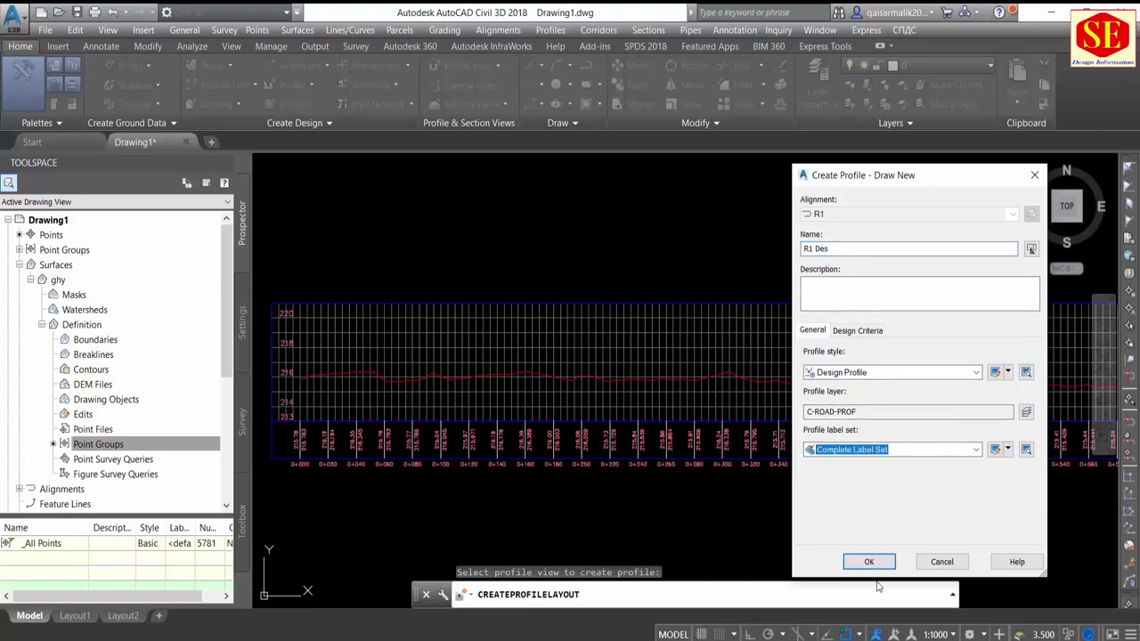
left_click(864, 334)
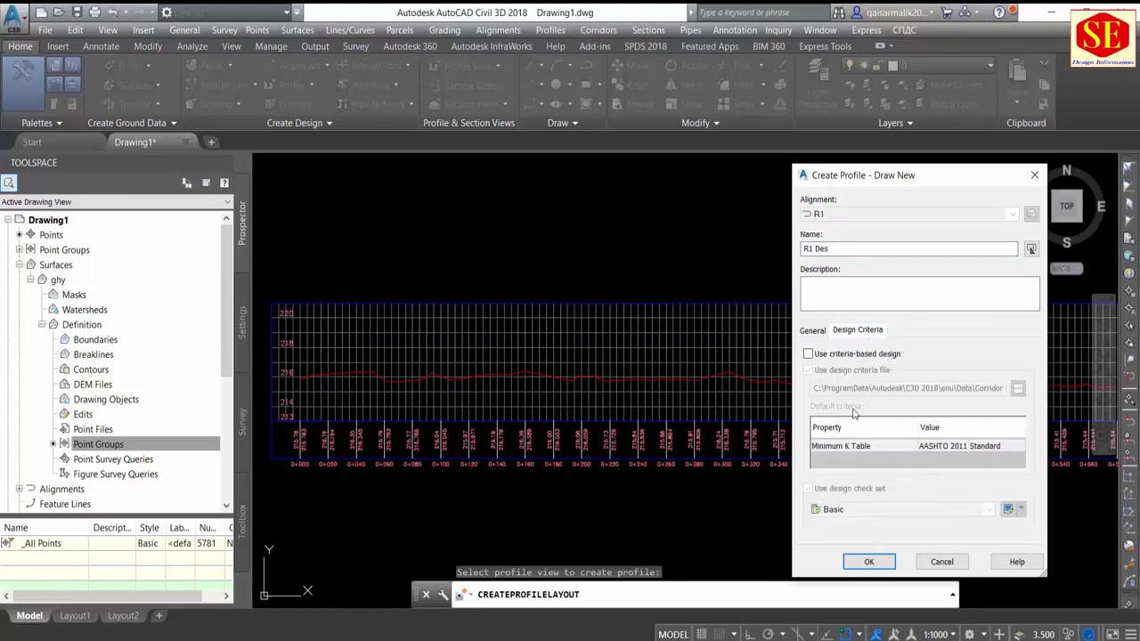
left_click(812, 333)
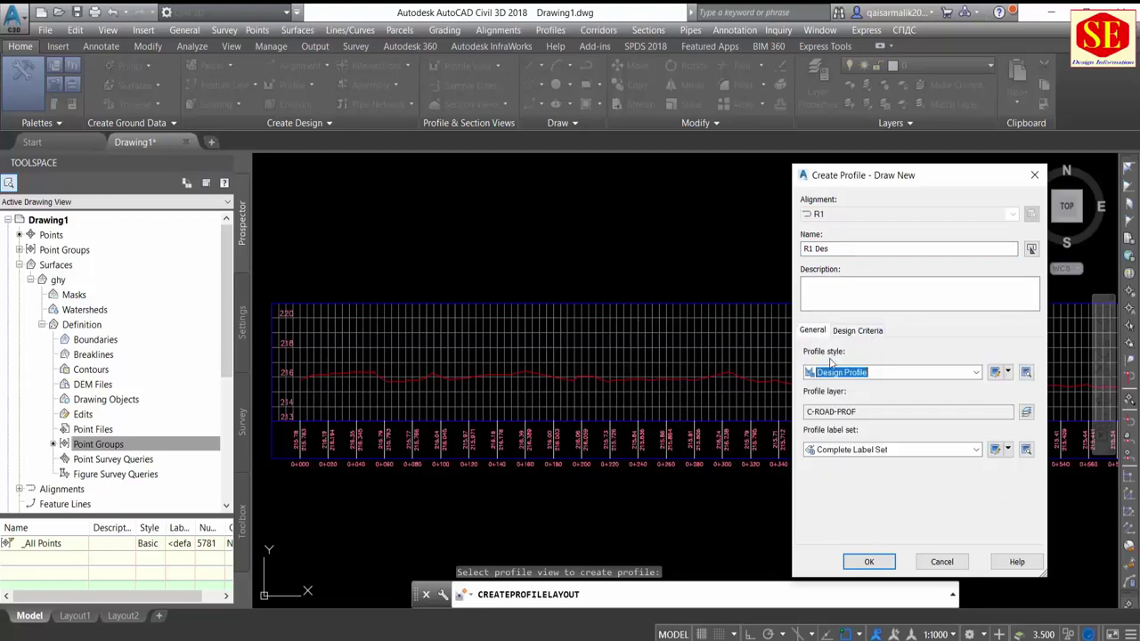
left_click(868, 562)
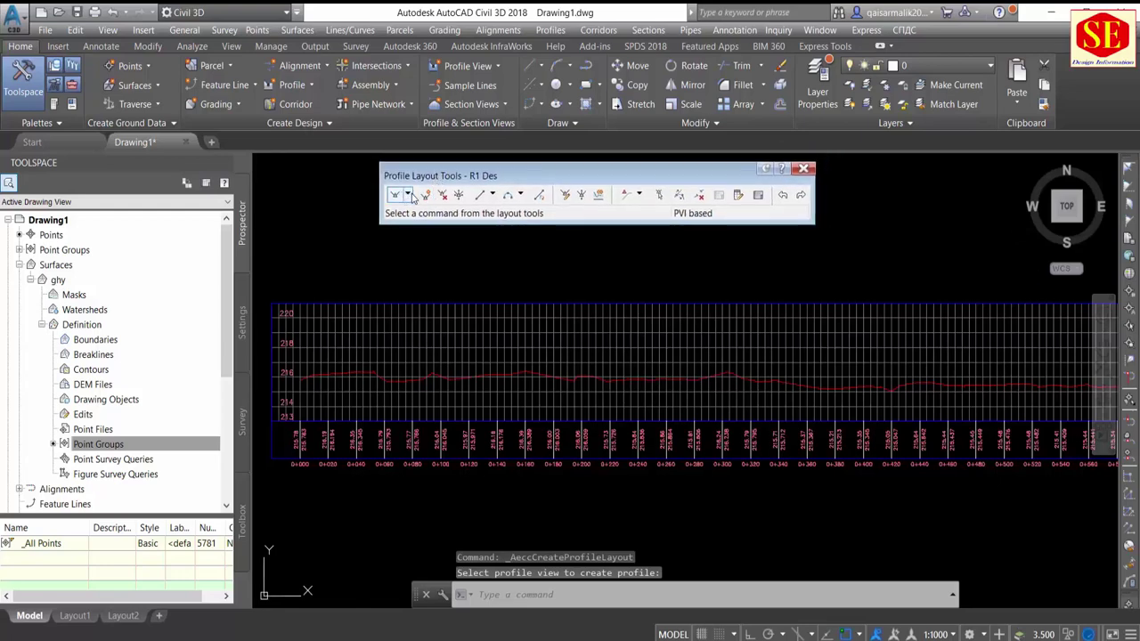
Step: Switch the profile layout tool to Draw Tangents With Curves
left_click(407, 195)
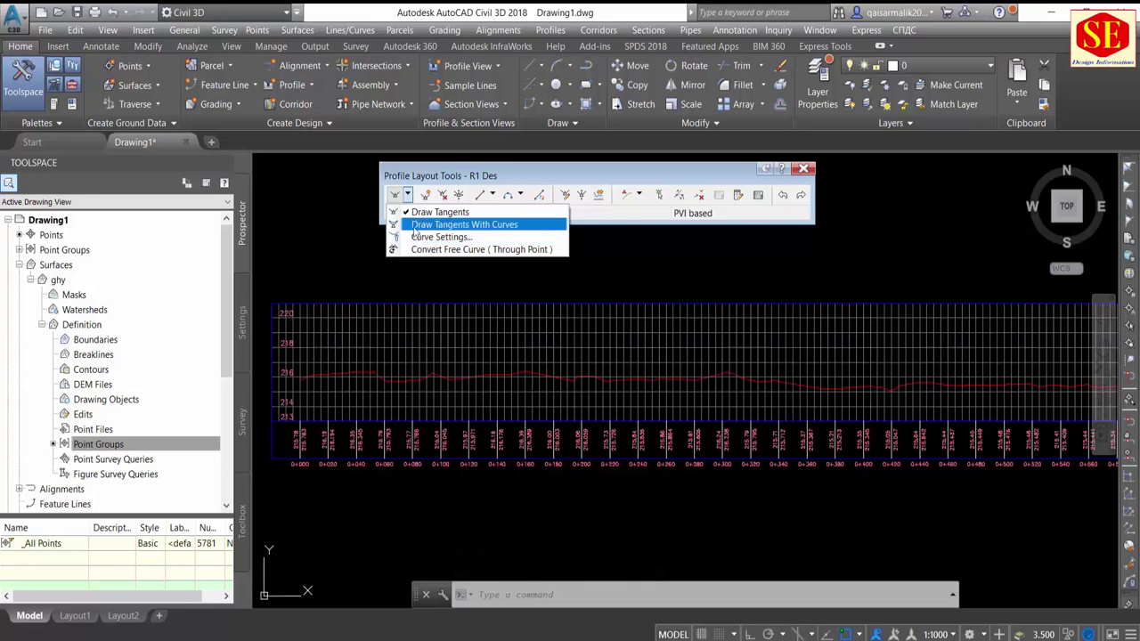
left_click(414, 226)
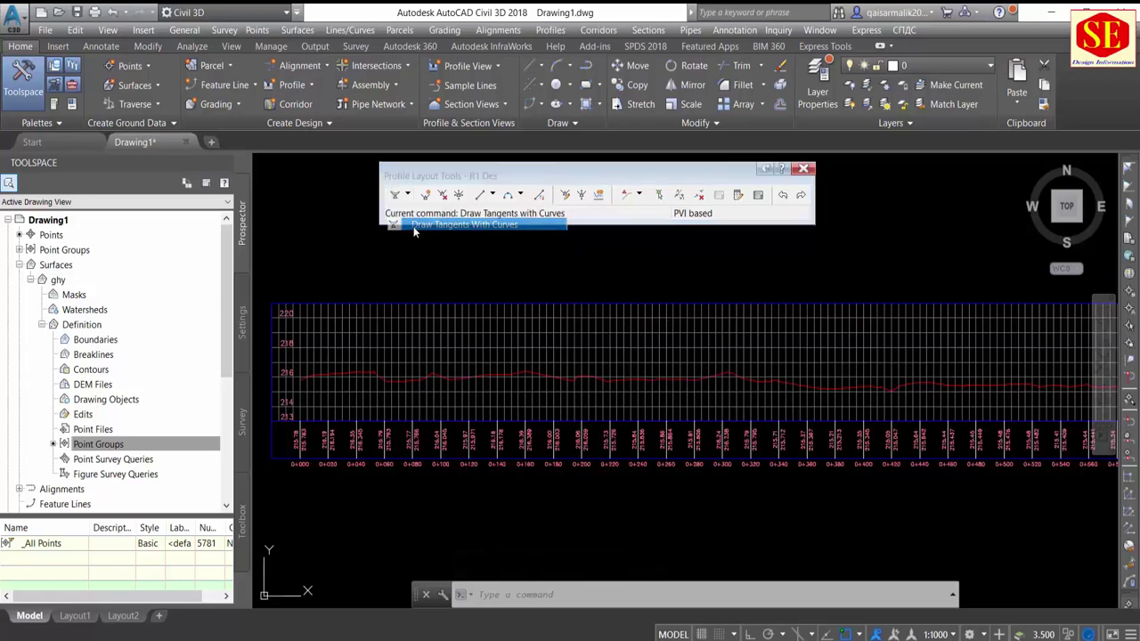
scroll(292, 367, "up", 4)
scroll(302, 410, "up", 2)
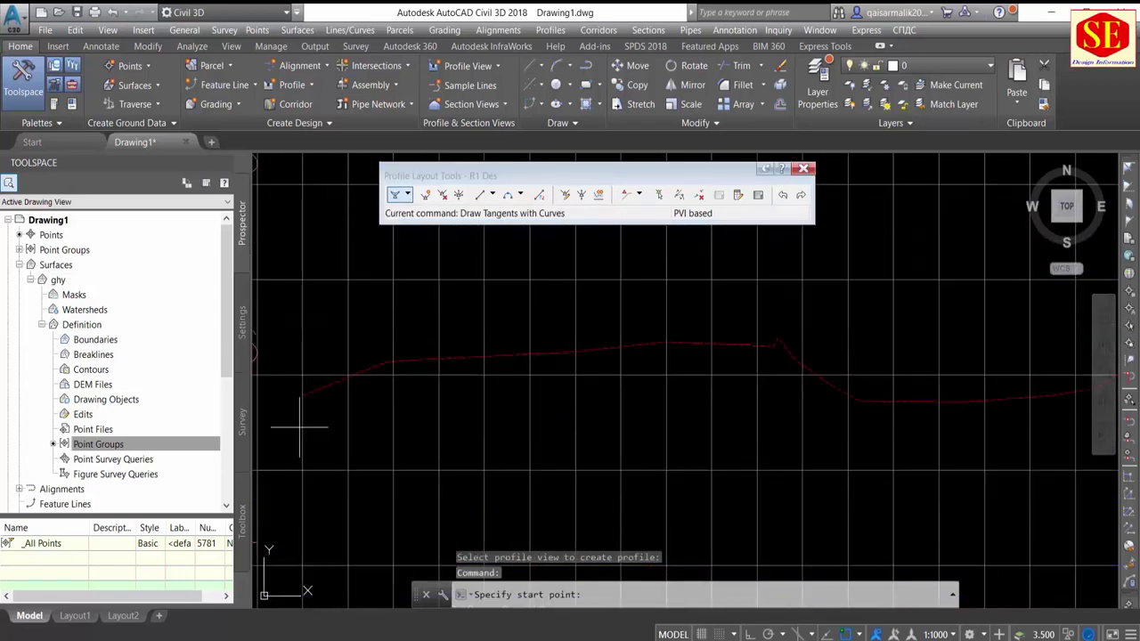
scroll(303, 395, "down", 3)
scroll(302, 391, "down", 3)
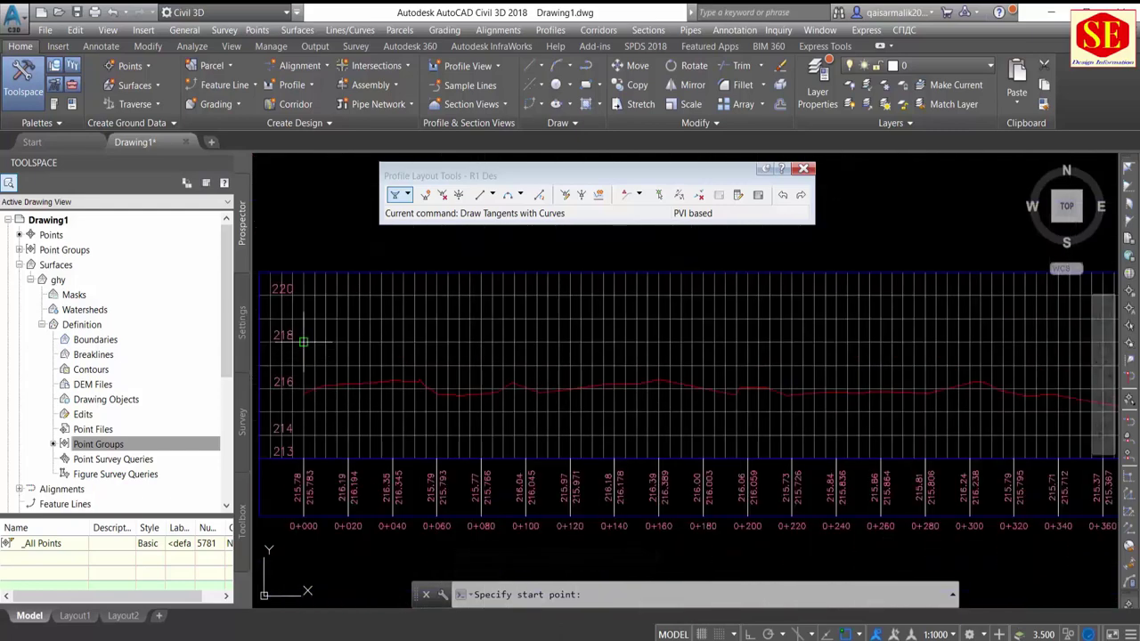
Step: Draw R1 Des tangents from station 0+000 through PVIs near 0+990 to the profile end
left_click(302, 365)
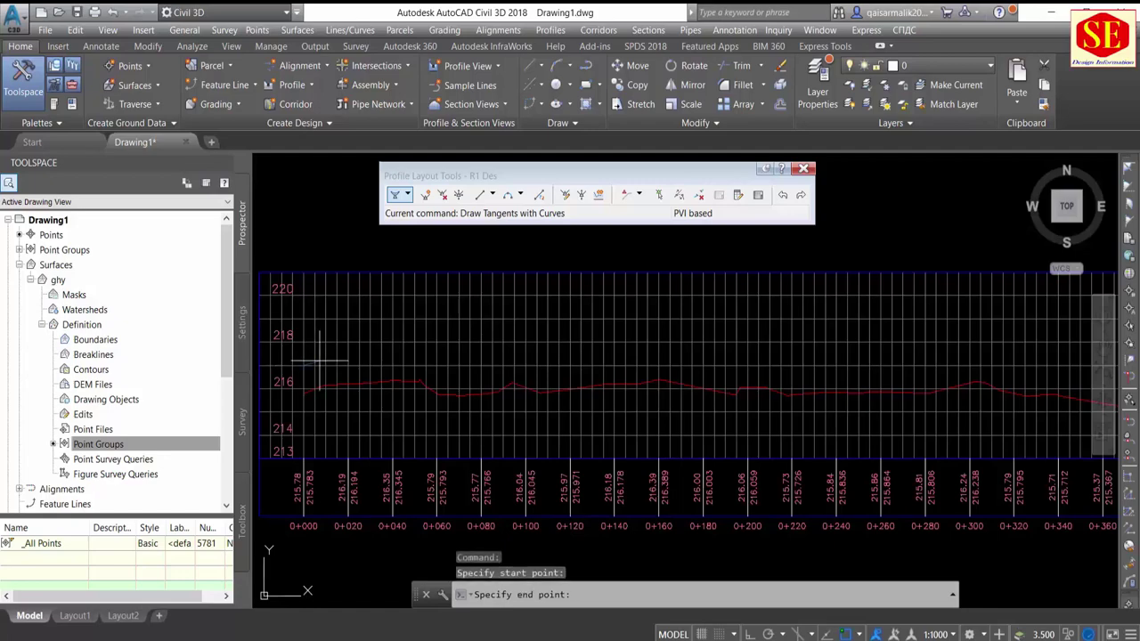
middle_click_drag(868, 325, 716, 328)
scroll(715, 328, "down", 2)
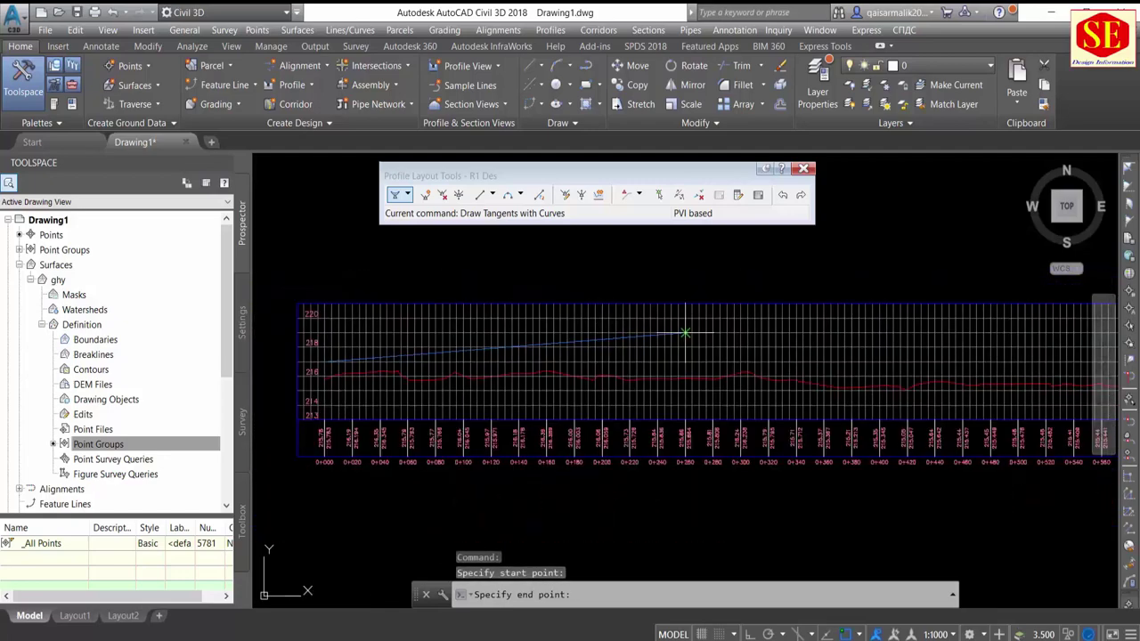
middle_click_drag(907, 318, 728, 327)
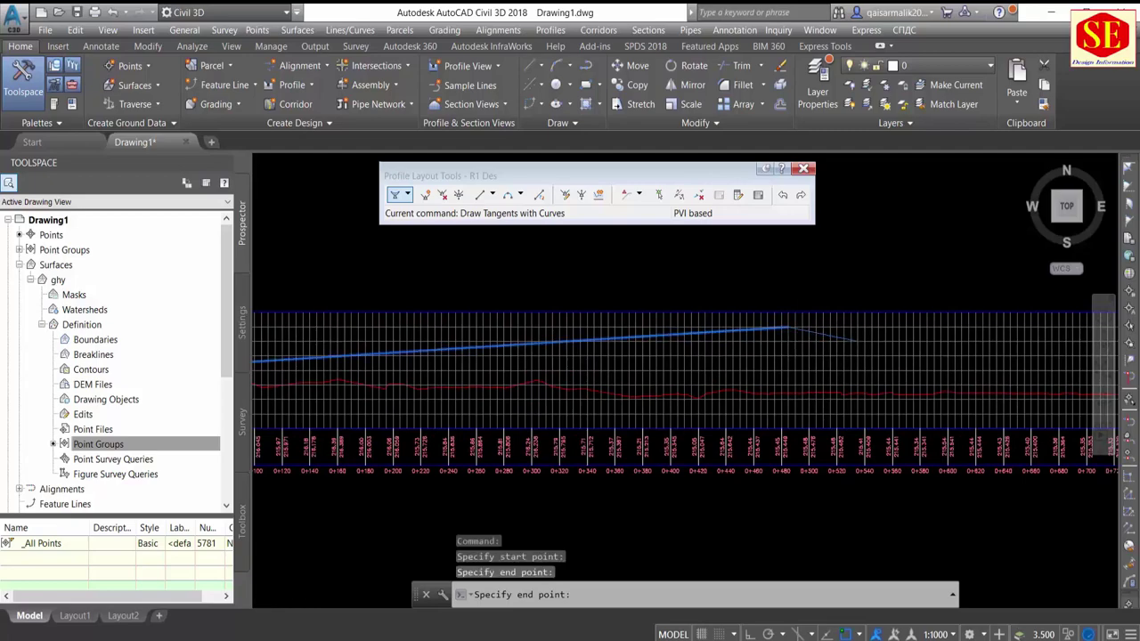
scroll(861, 338, "down", 1)
scroll(834, 343, "down", 1)
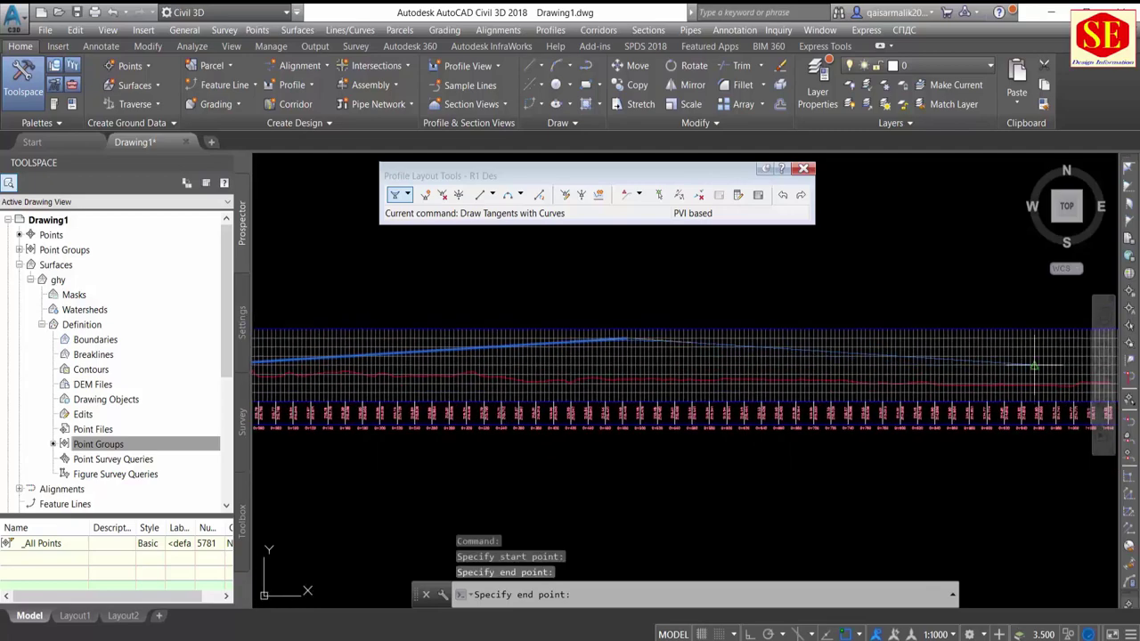
scroll(792, 356, "up", 1)
scroll(809, 350, "up", 1)
left_click(820, 360)
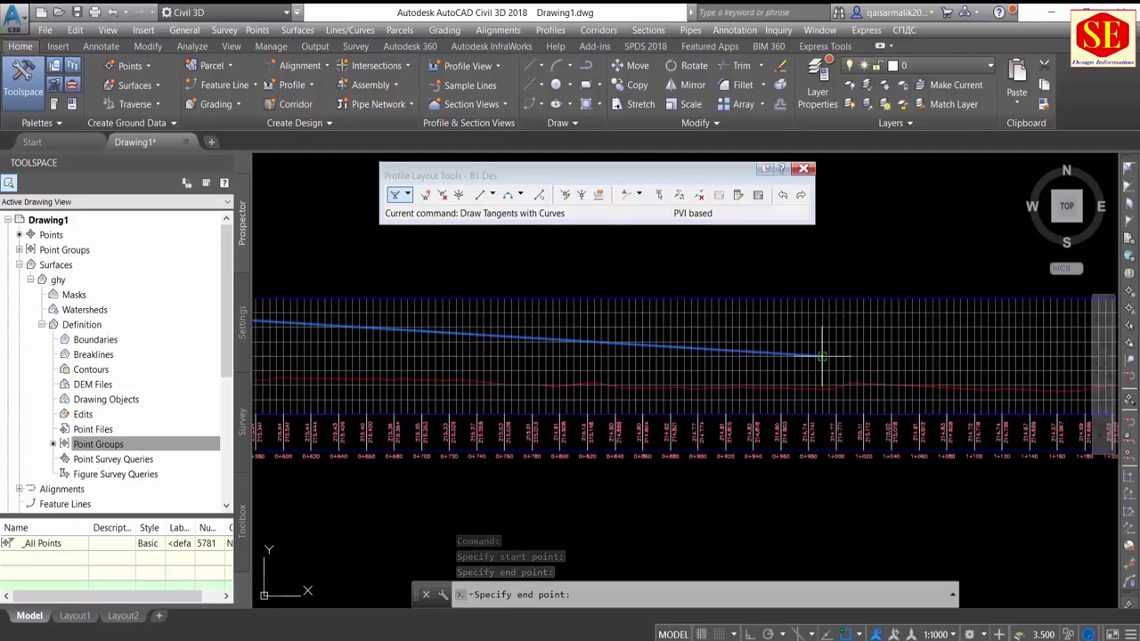
scroll(909, 339, "down", 1)
middle_click_drag(908, 339, 797, 344)
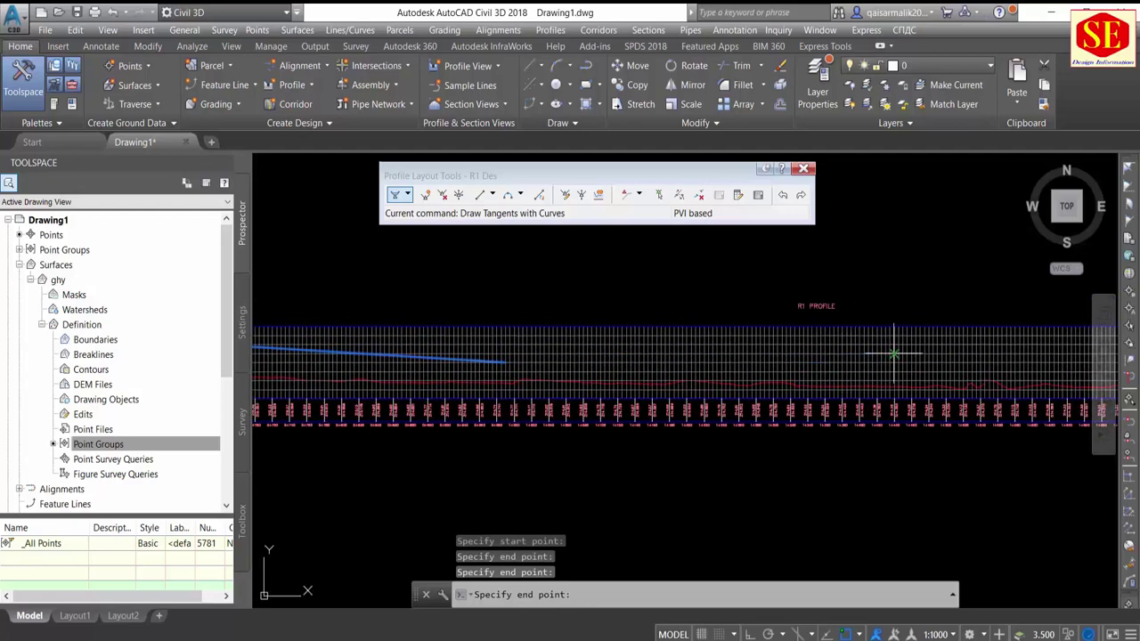
left_click(896, 347)
middle_click_drag(895, 348, 751, 351)
scroll(710, 372, "up", 1)
scroll(911, 356, "down", 1)
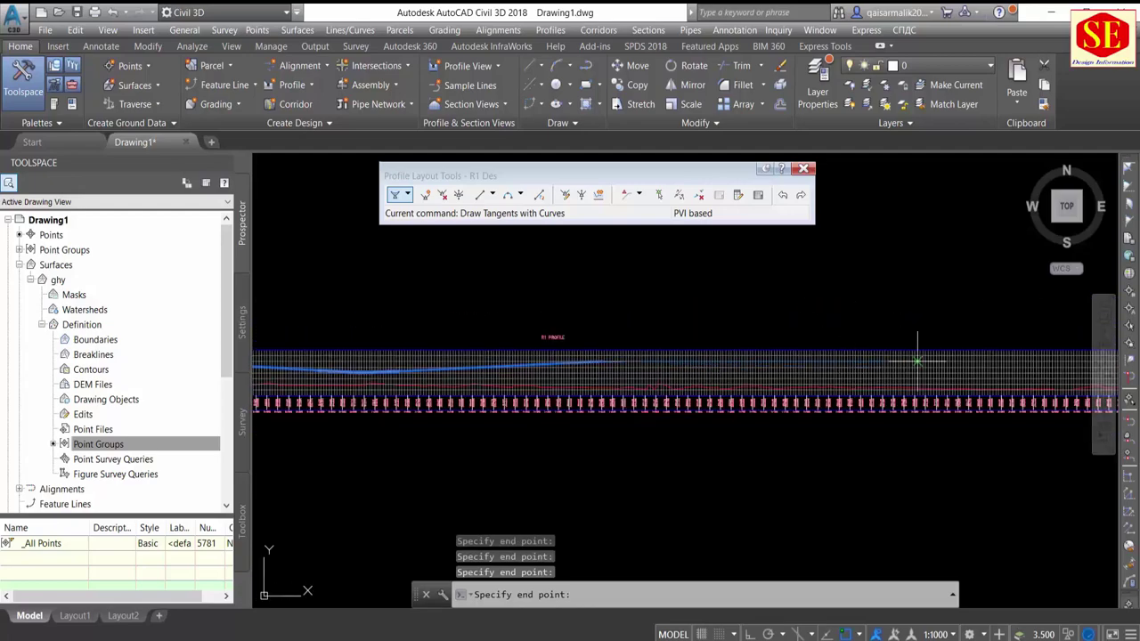
scroll(611, 361, "down", 1)
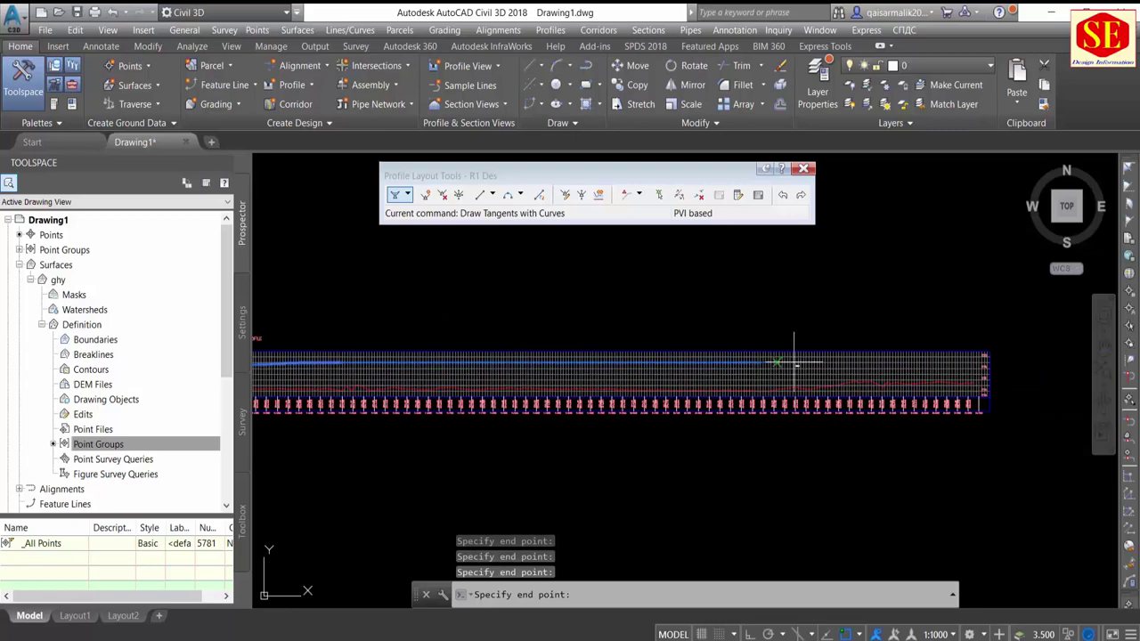
middle_click_drag(880, 365, 632, 361)
scroll(738, 369, "up", 1)
scroll(704, 361, "up", 1)
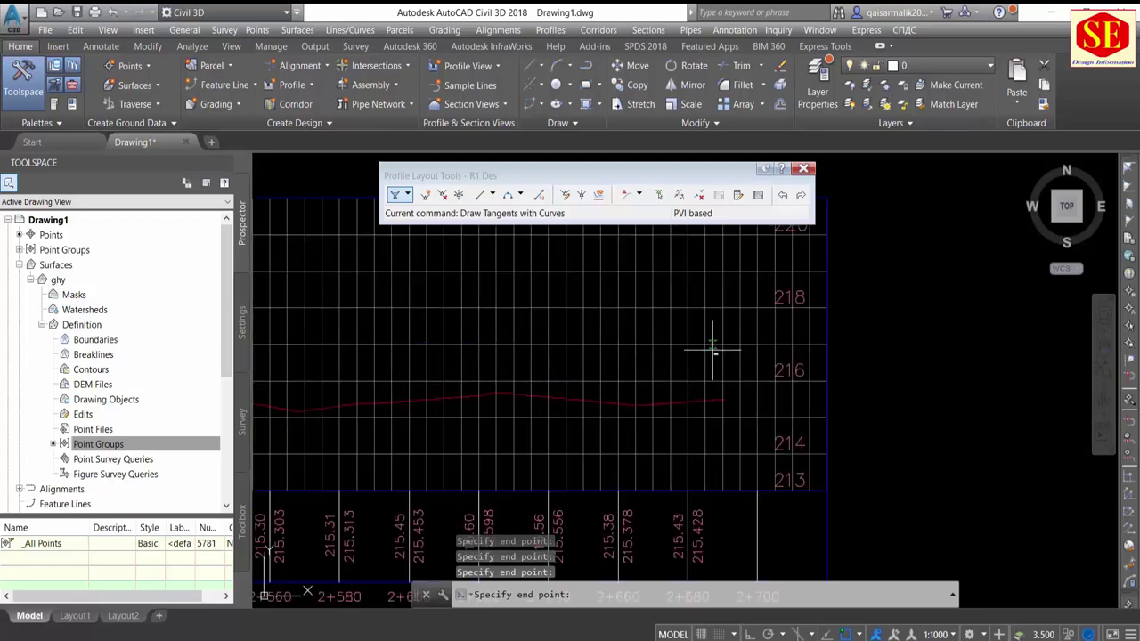
scroll(730, 392, "up", 3)
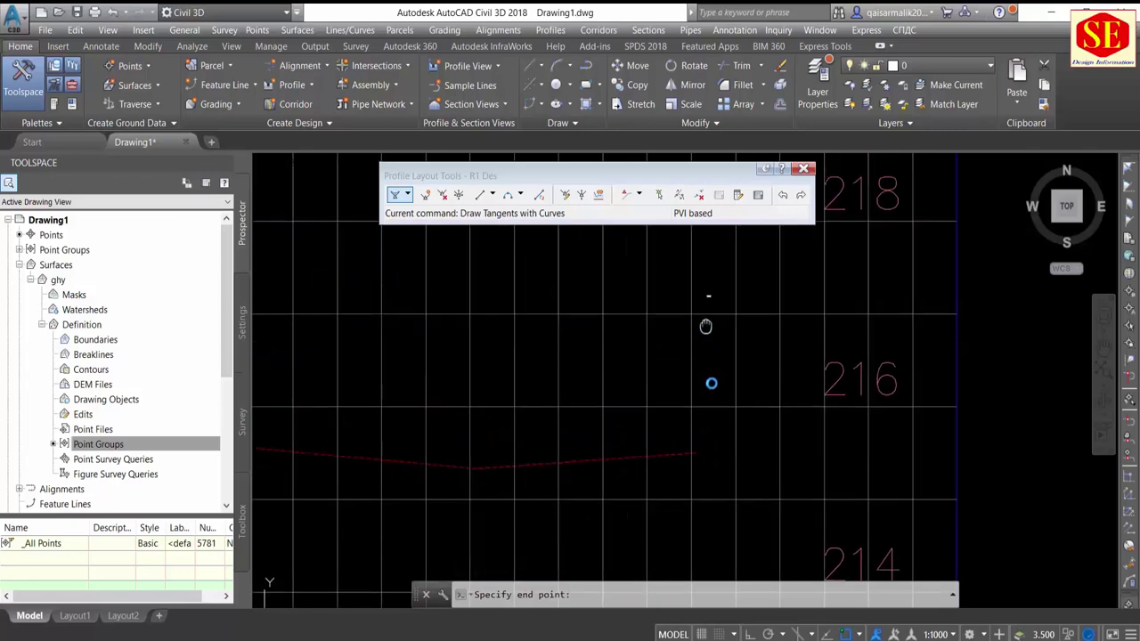
middle_click_drag(712, 318, 721, 420)
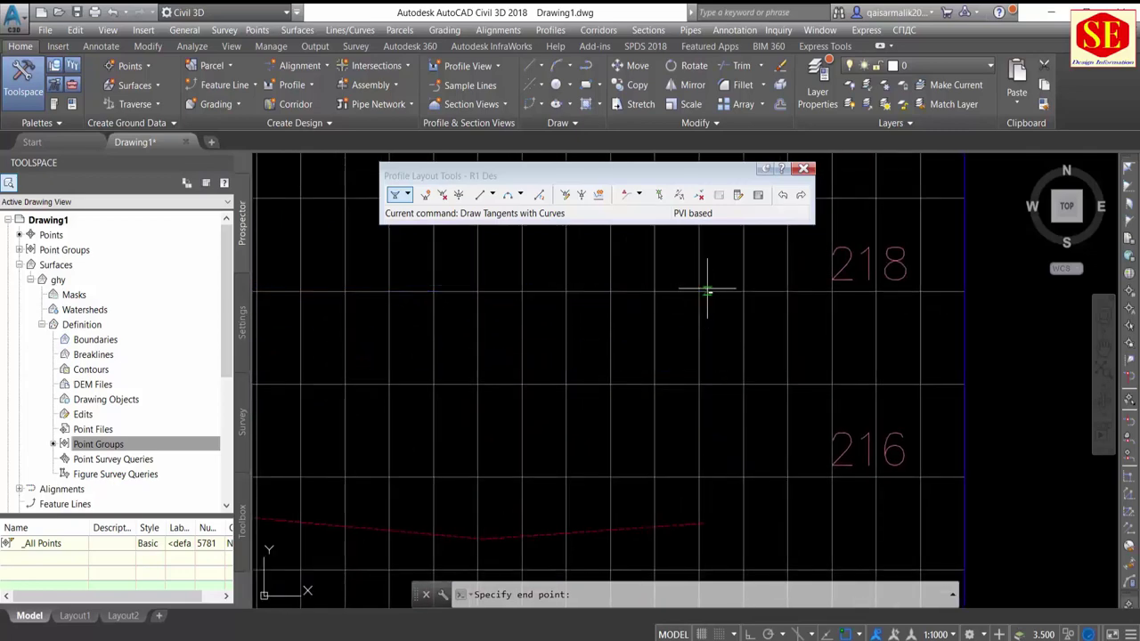
left_click(707, 291)
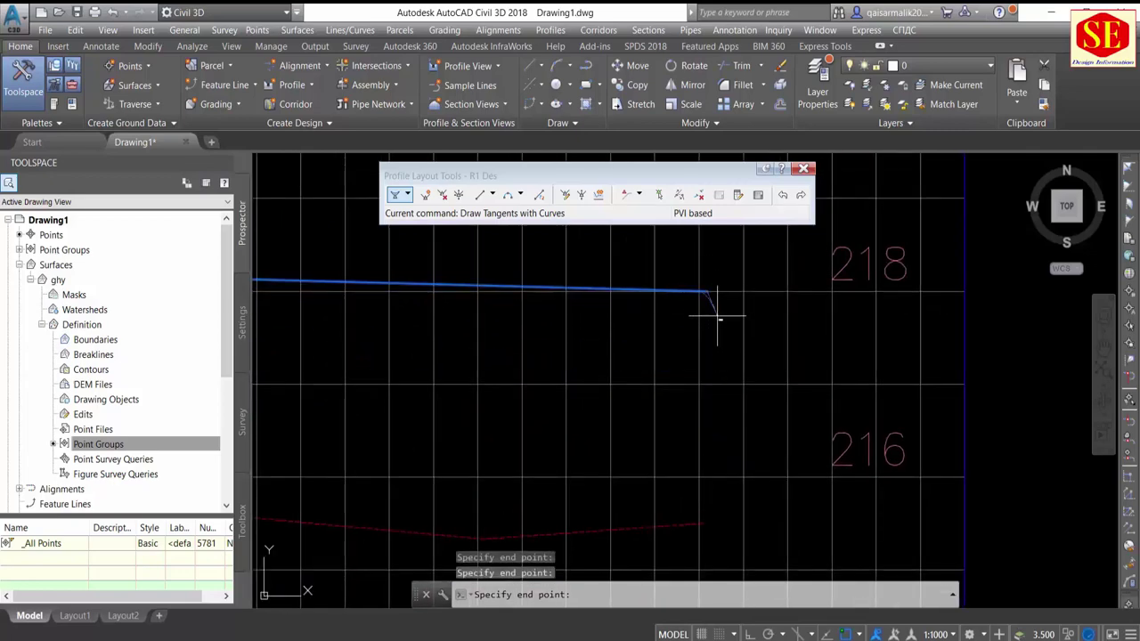
key("Return")
Step: End the command, review the first vertex labels, and select the R1 Des profile
scroll(732, 328, "down", 3)
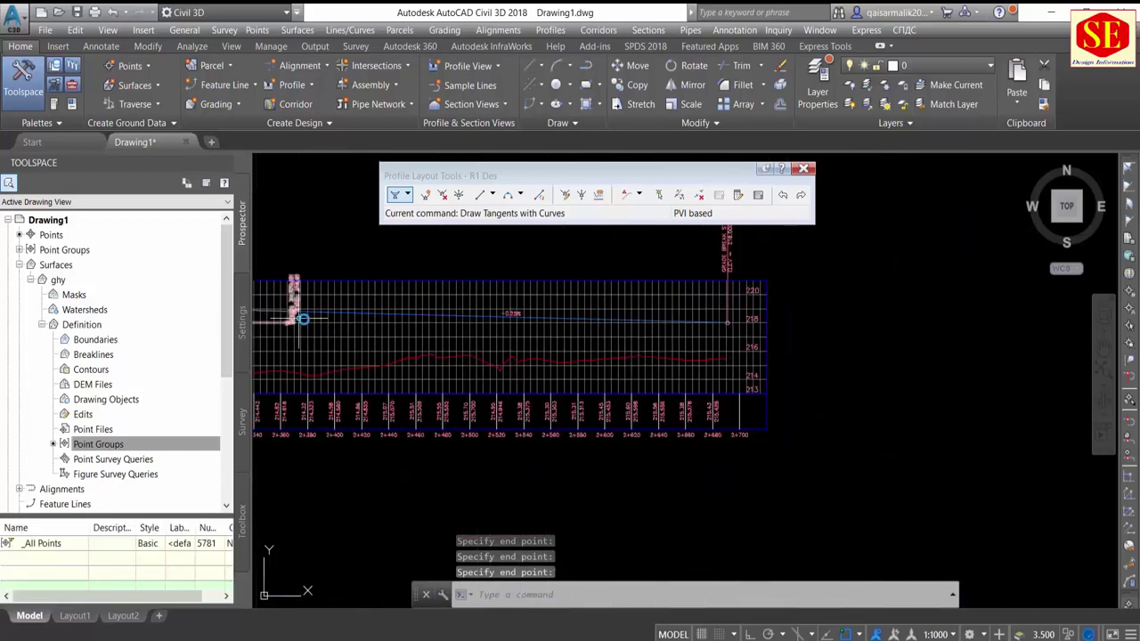
scroll(300, 318, "up", 1)
scroll(809, 362, "down", 2)
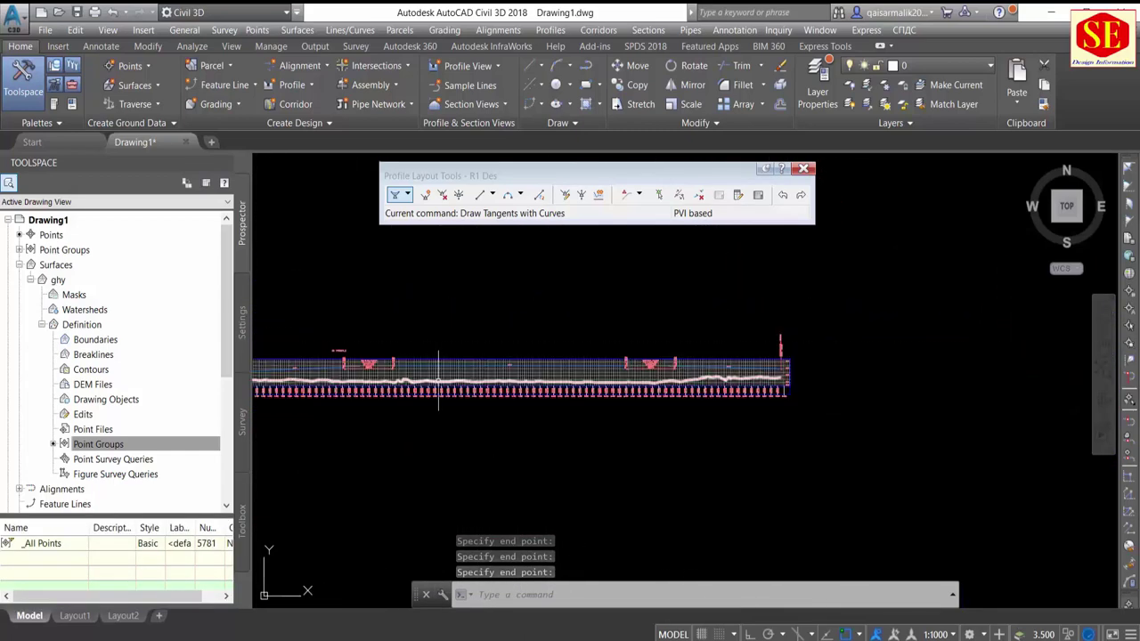
scroll(603, 358, "up", 4)
scroll(584, 311, "up", 4)
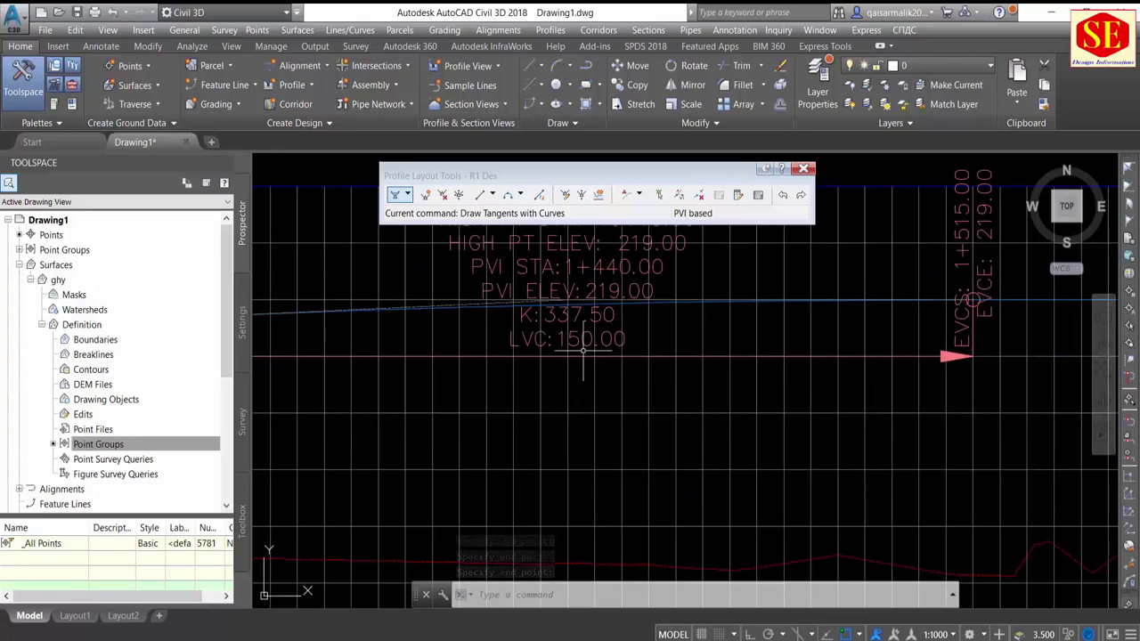
key("Escape")
scroll(442, 308, "up", 3)
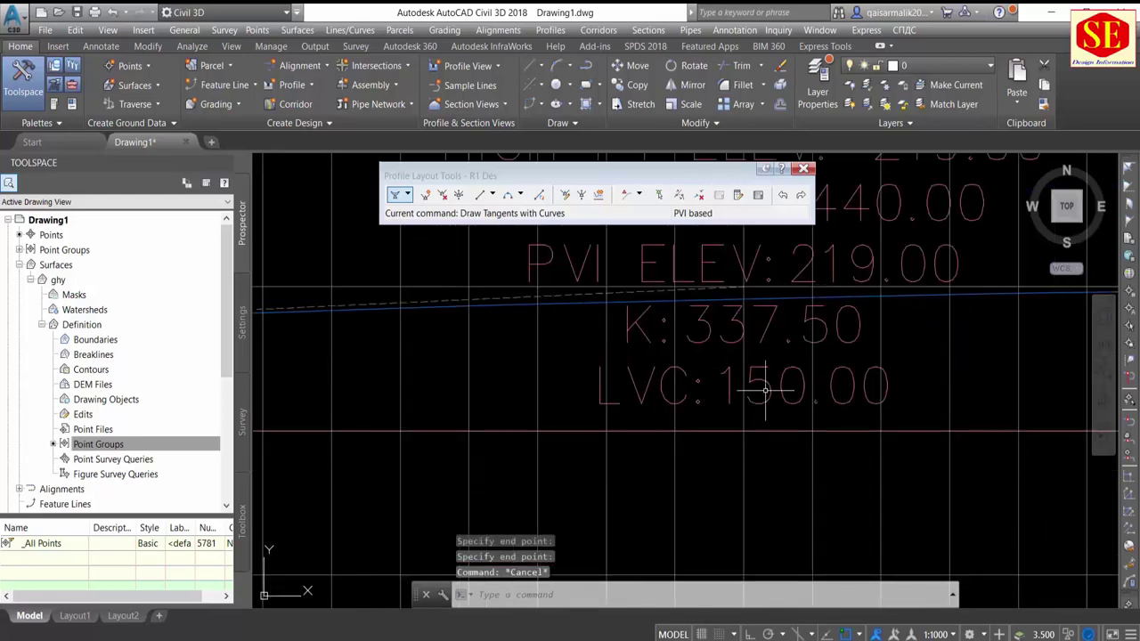
scroll(765, 390, "down", 5)
middle_click_drag(374, 396, 619, 394)
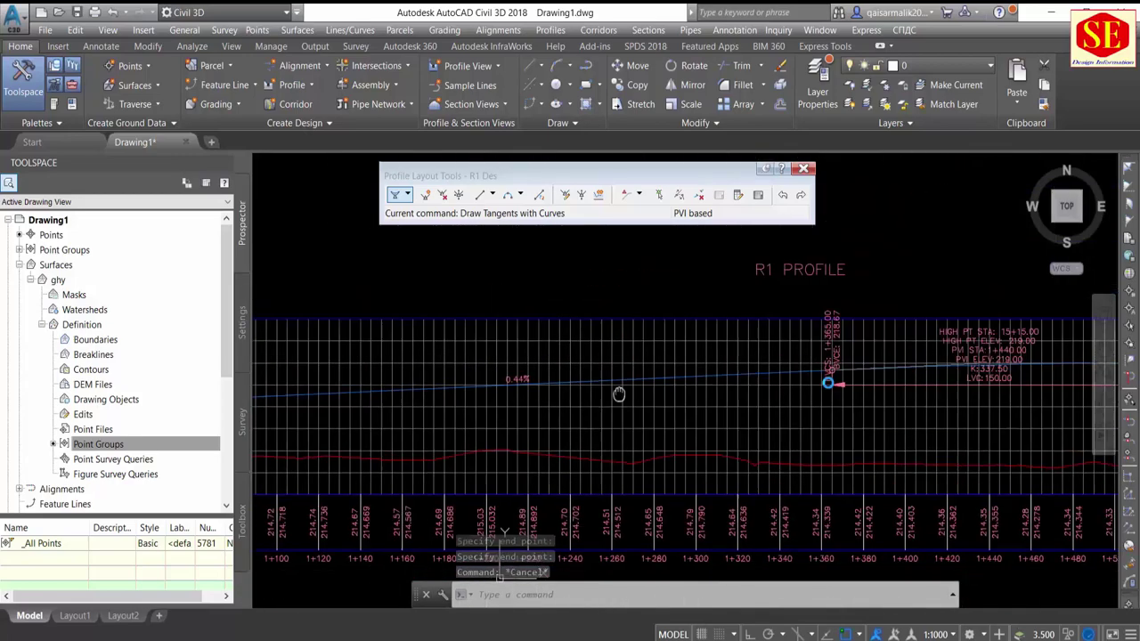
scroll(619, 393, "down", 5)
scroll(493, 345, "up", 8)
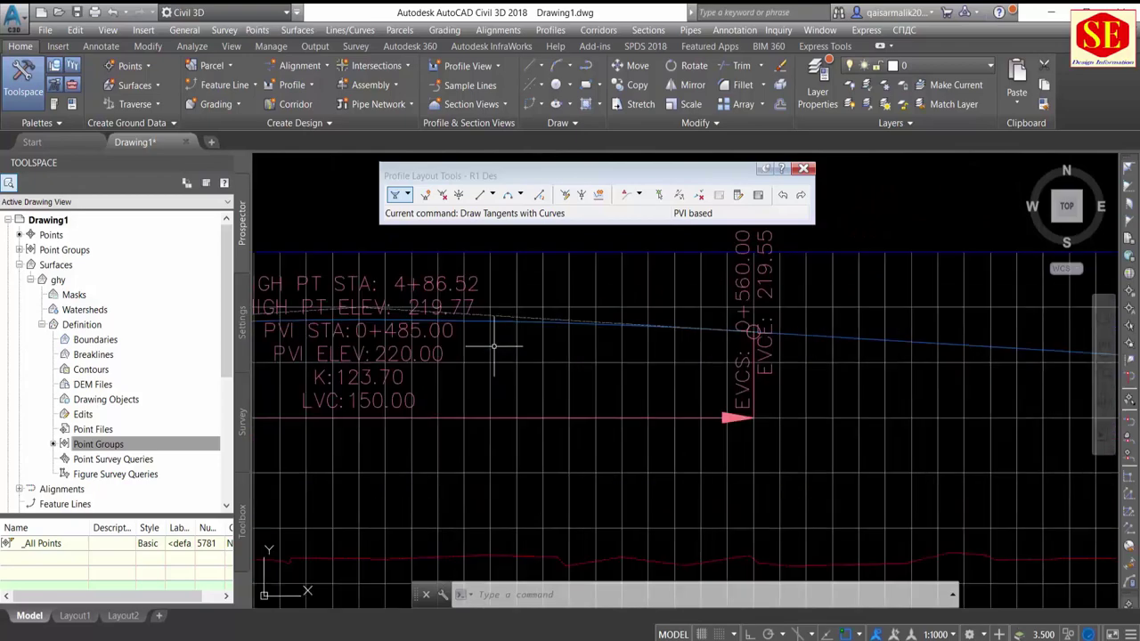
scroll(493, 345, "up", 2)
left_click(499, 296)
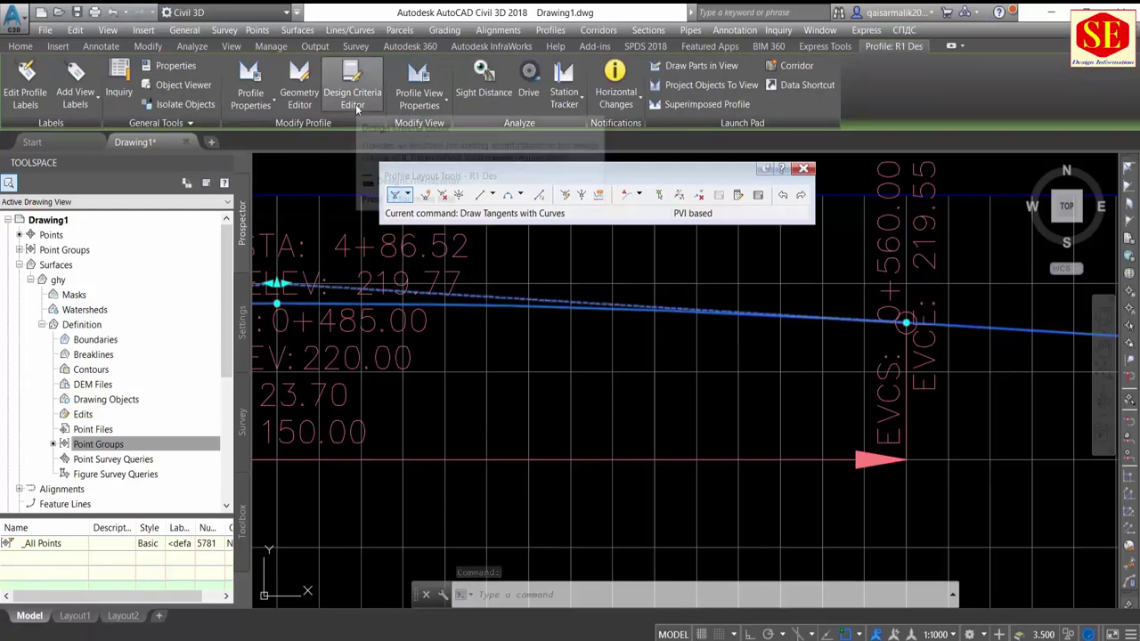
Step: Open Profile Layout Tools and the Profile Entities grid for R1 Des
left_click(300, 98)
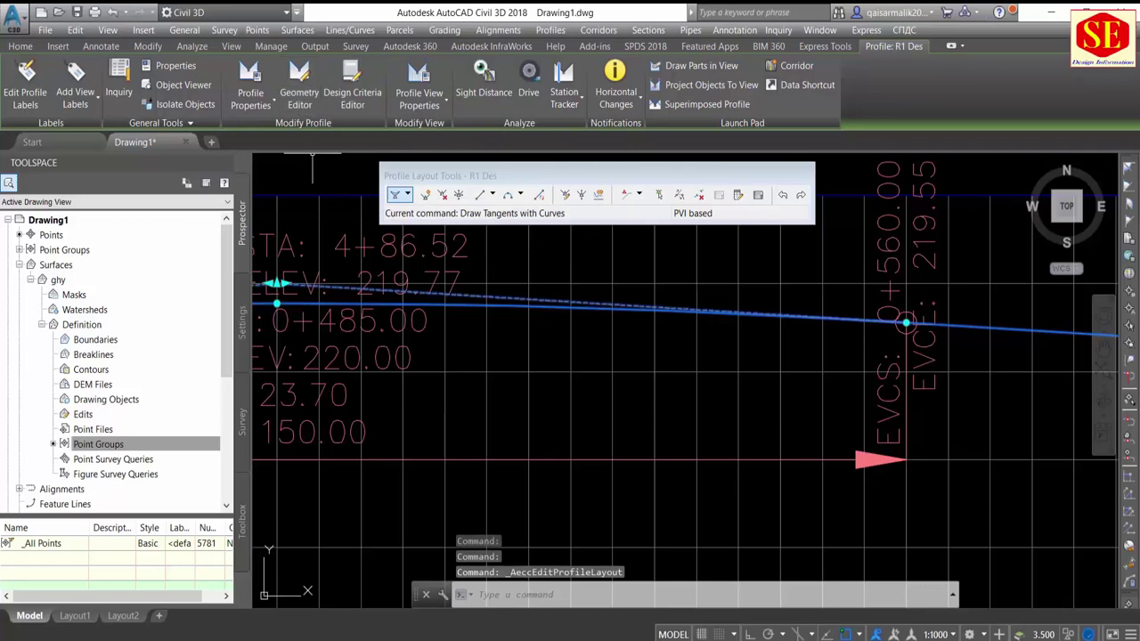
left_click_drag(568, 175, 488, 136)
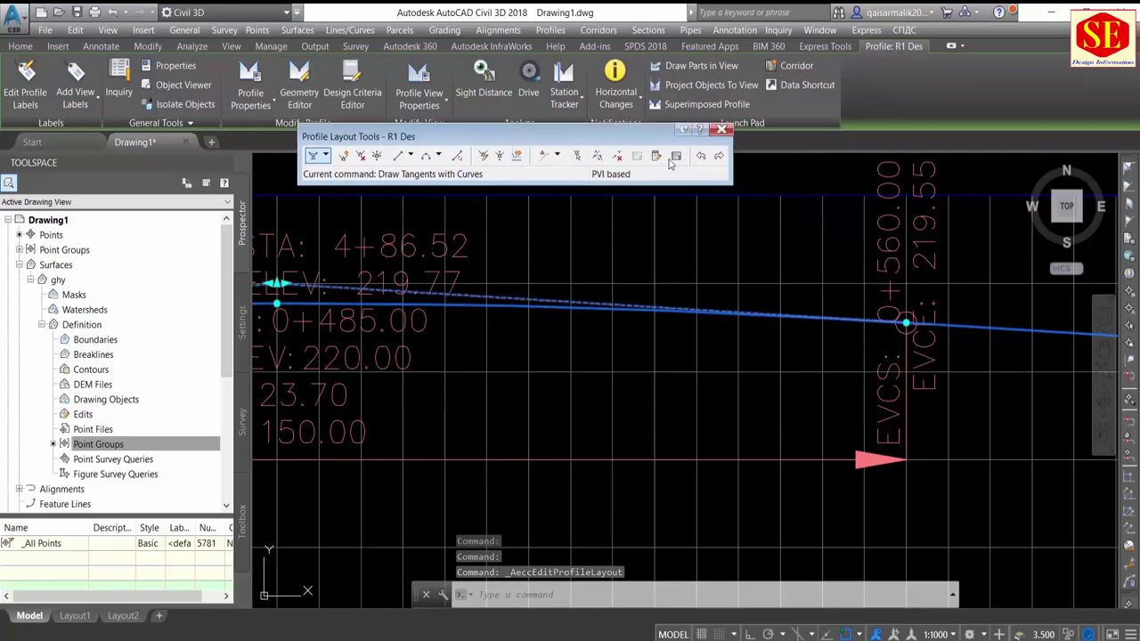
left_click(676, 156)
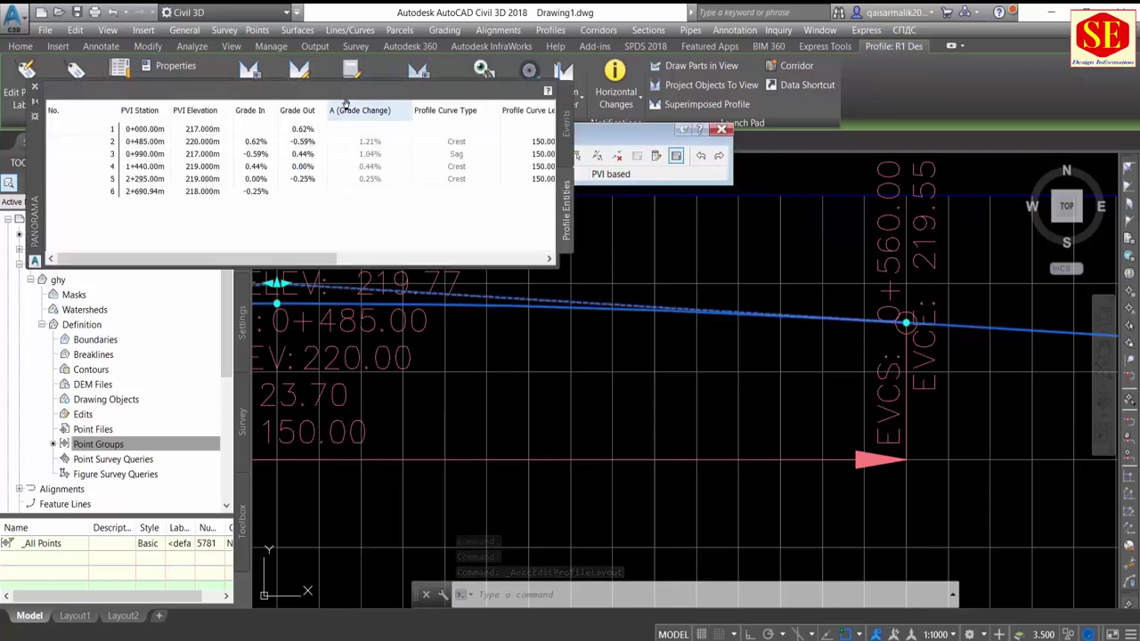
left_click_drag(300, 264, 326, 264)
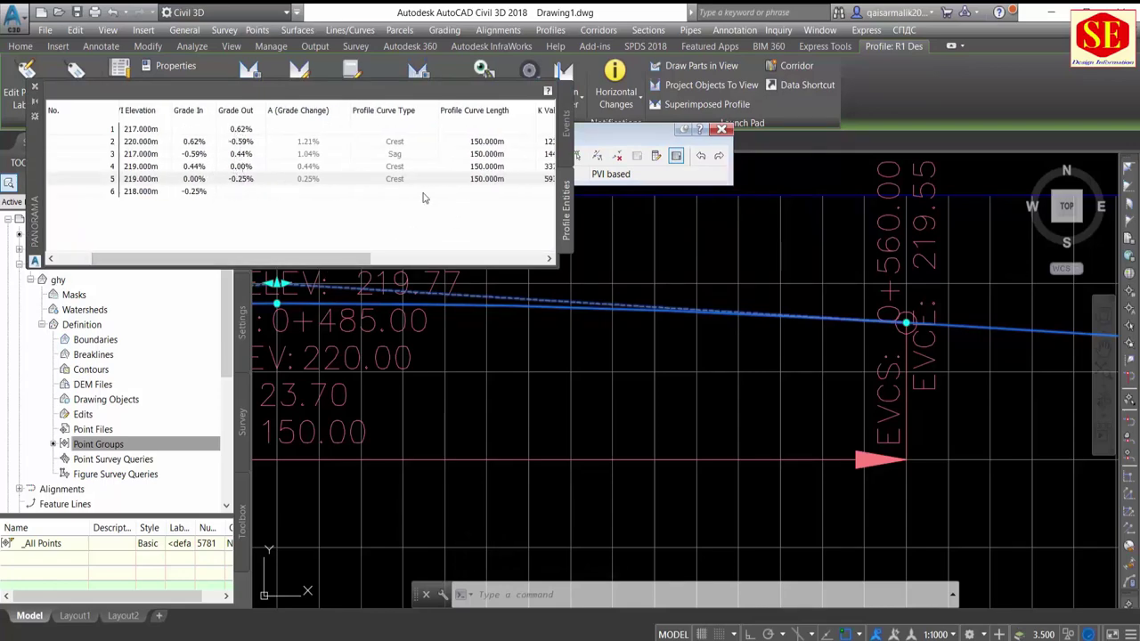
Step: Set curve lengths to 250 m at PVI 2 and 200 m at PVI 3, then edit PVI 5
left_click(489, 144)
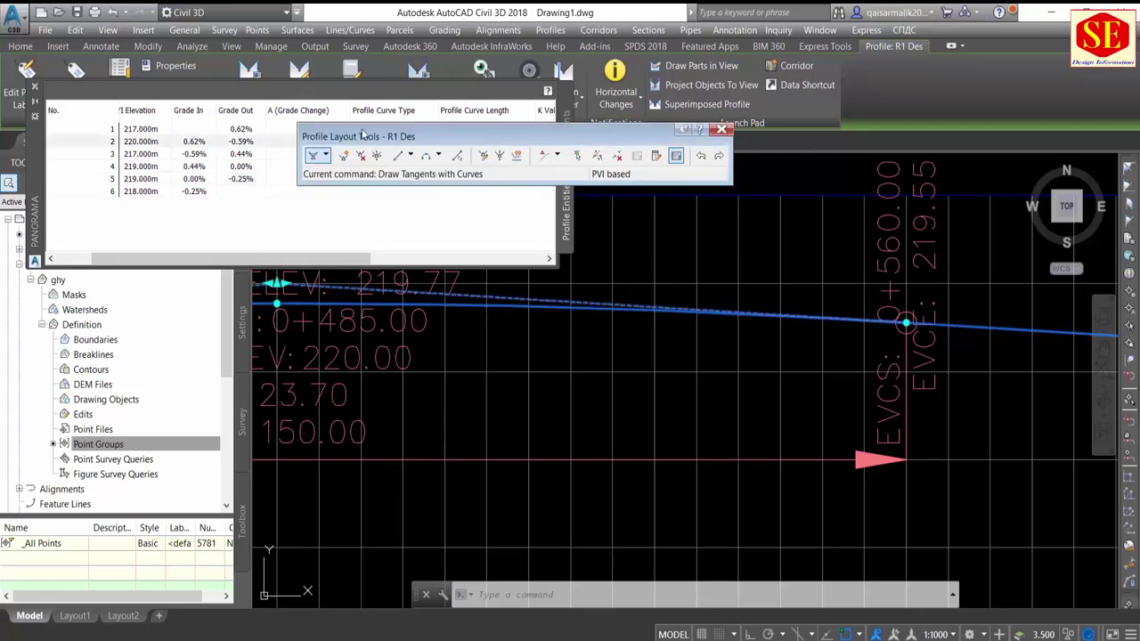
left_click(487, 142)
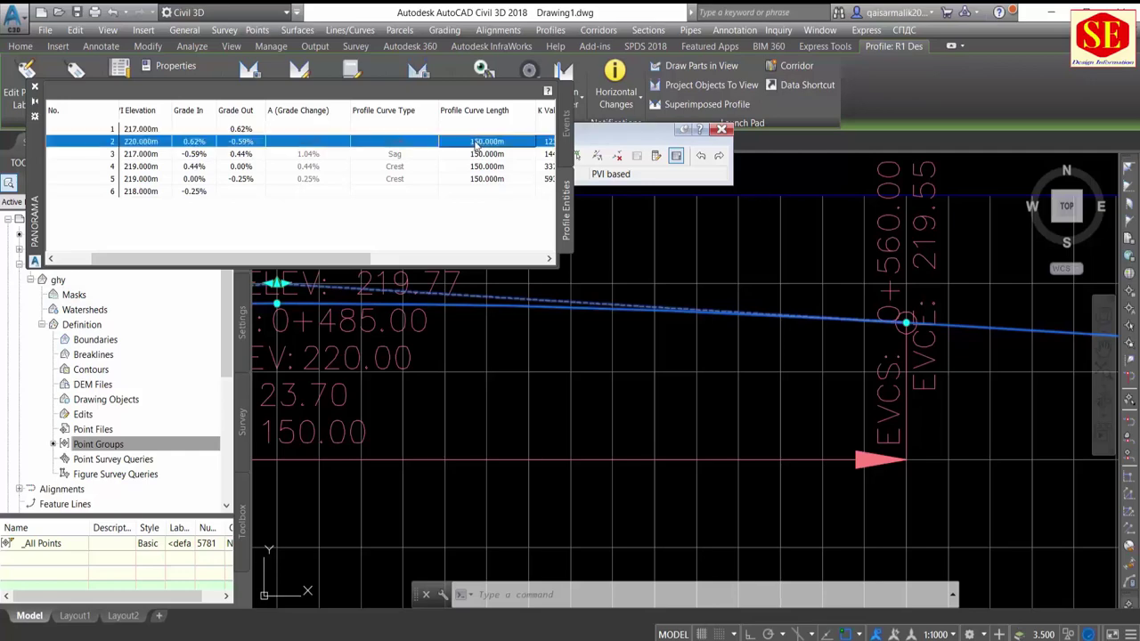
left_click(488, 142)
type("250")
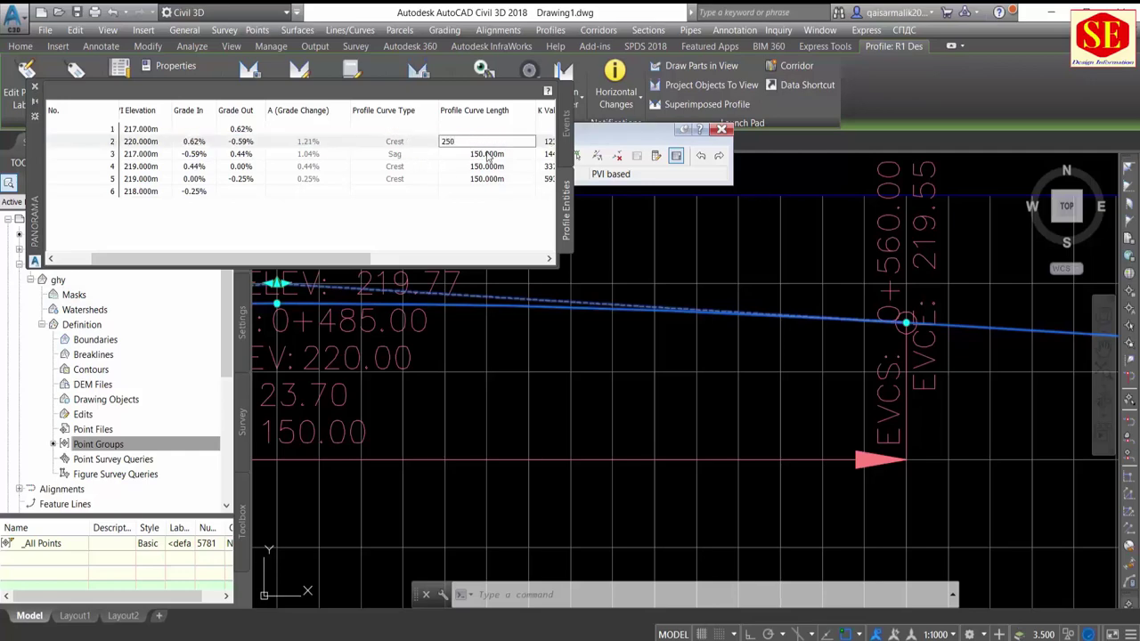
left_click(488, 156)
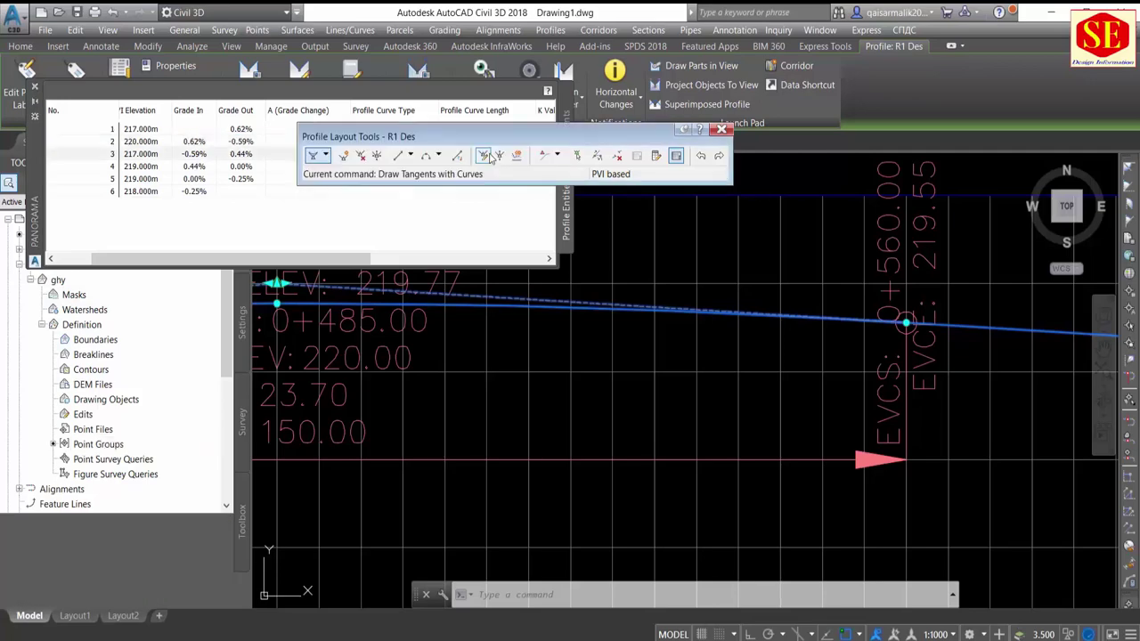
left_click(314, 155)
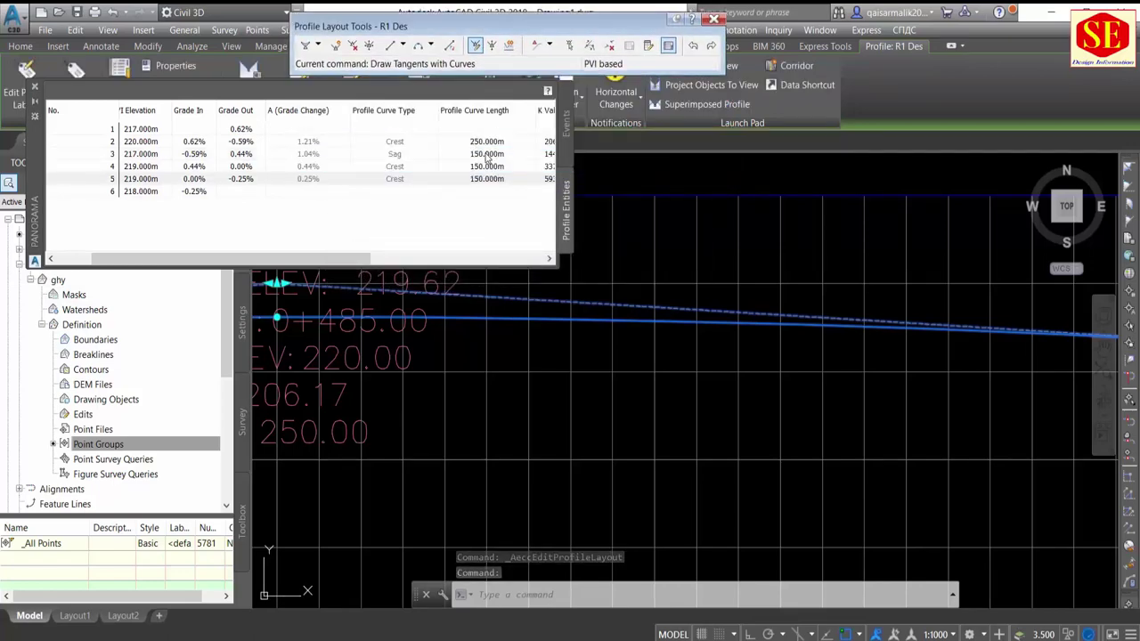
left_click(488, 154)
left_click(490, 154)
type("200")
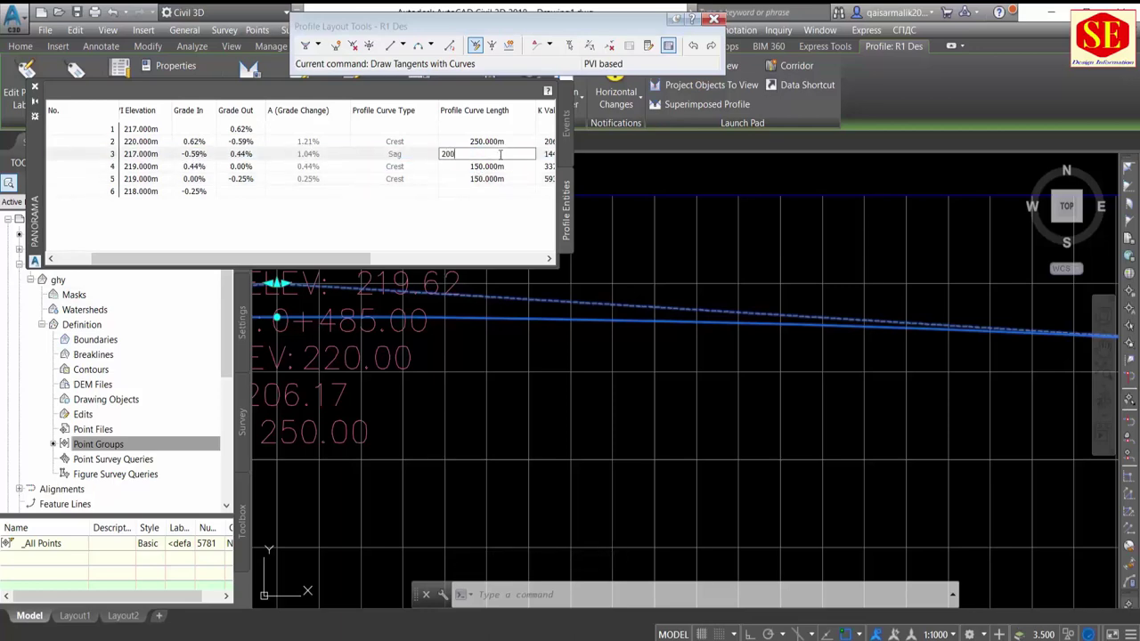
left_click(503, 168)
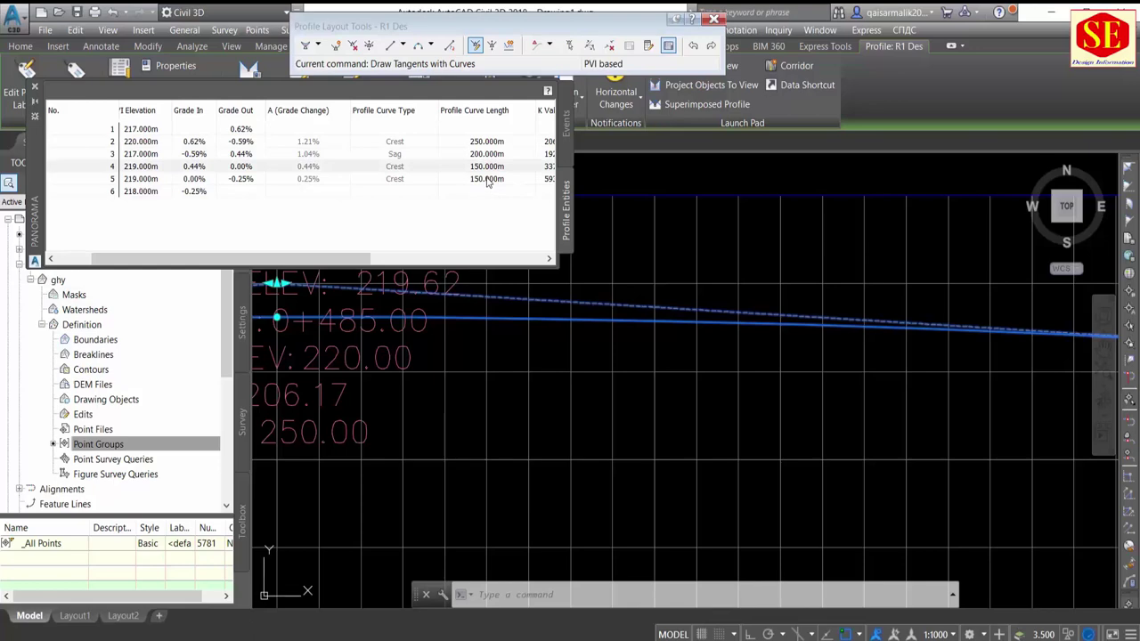
double_click(488, 179)
type("175")
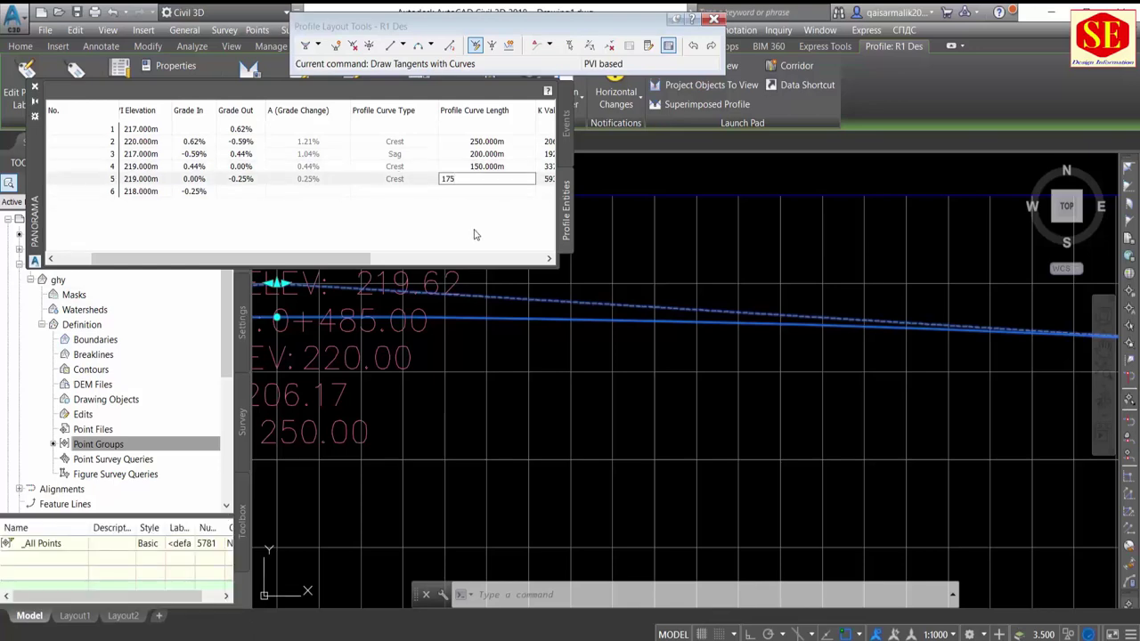
Step: Confirm the 175 m curve length at PVI 5 and review the curve labels
key("Return")
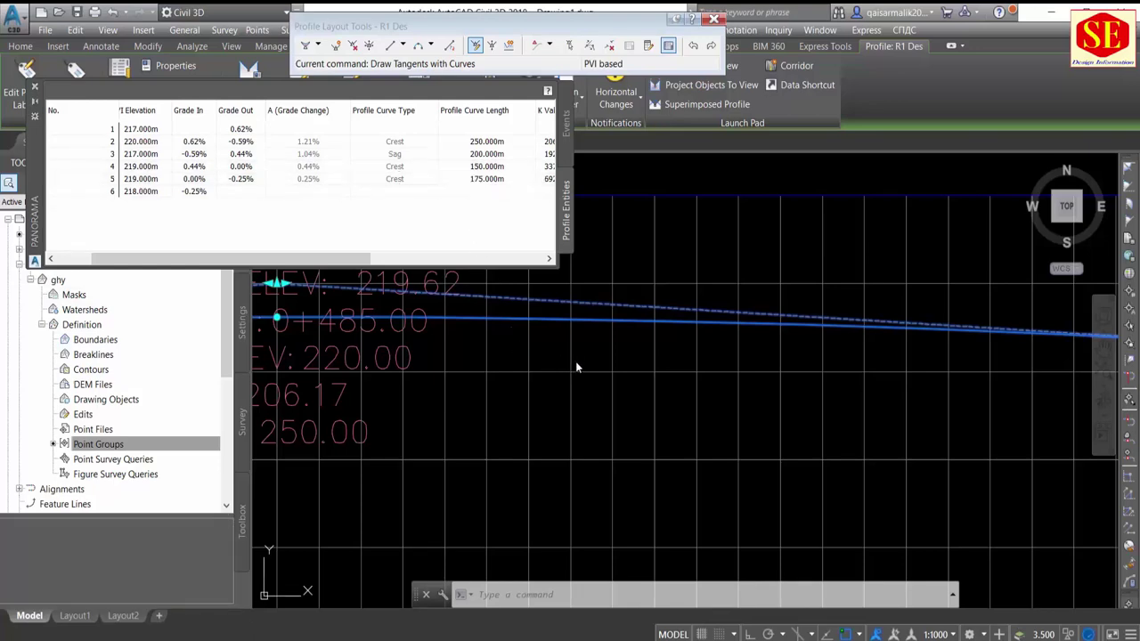
scroll(581, 365, "down", 3)
scroll(540, 396, "down", 2)
key("Escape")
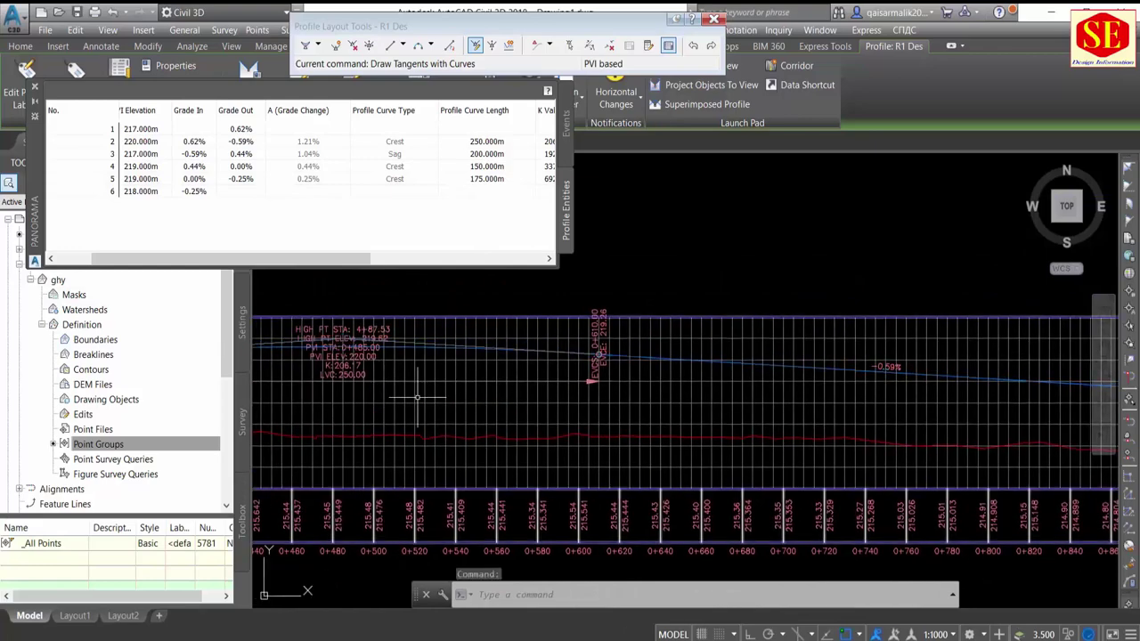
scroll(410, 383, "down", 3)
scroll(659, 356, "up", 4)
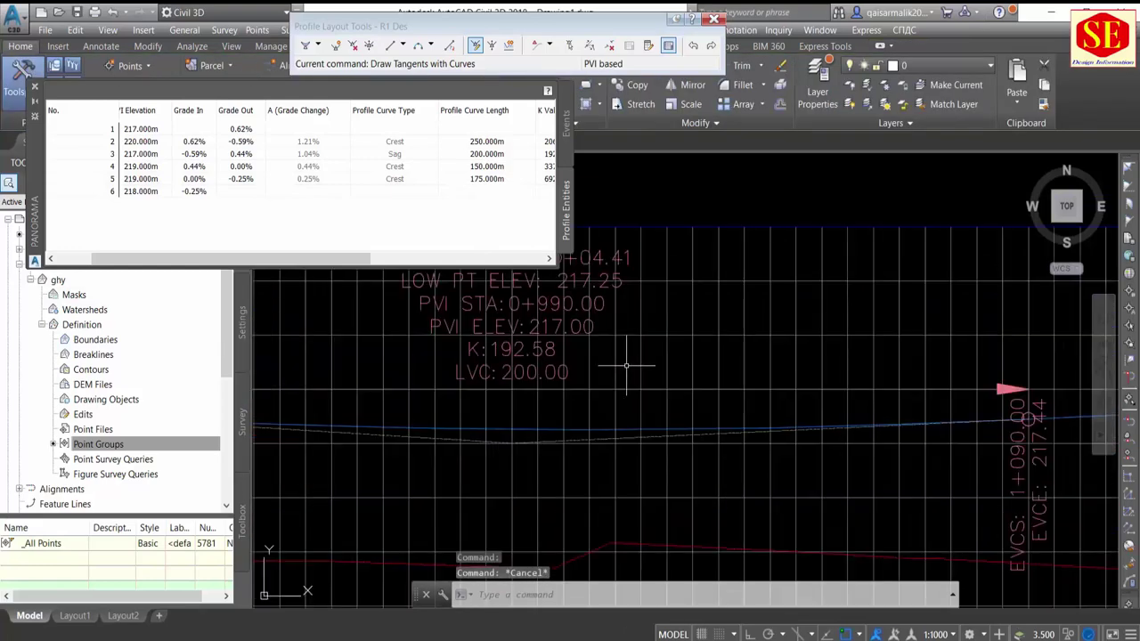
scroll(629, 294, "down", 1)
mouse_move(623, 357)
middle_mouse_down()
mouse_move(564, 392)
mouse_move(682, 387)
middle_mouse_up()
scroll(521, 413, "up", 3)
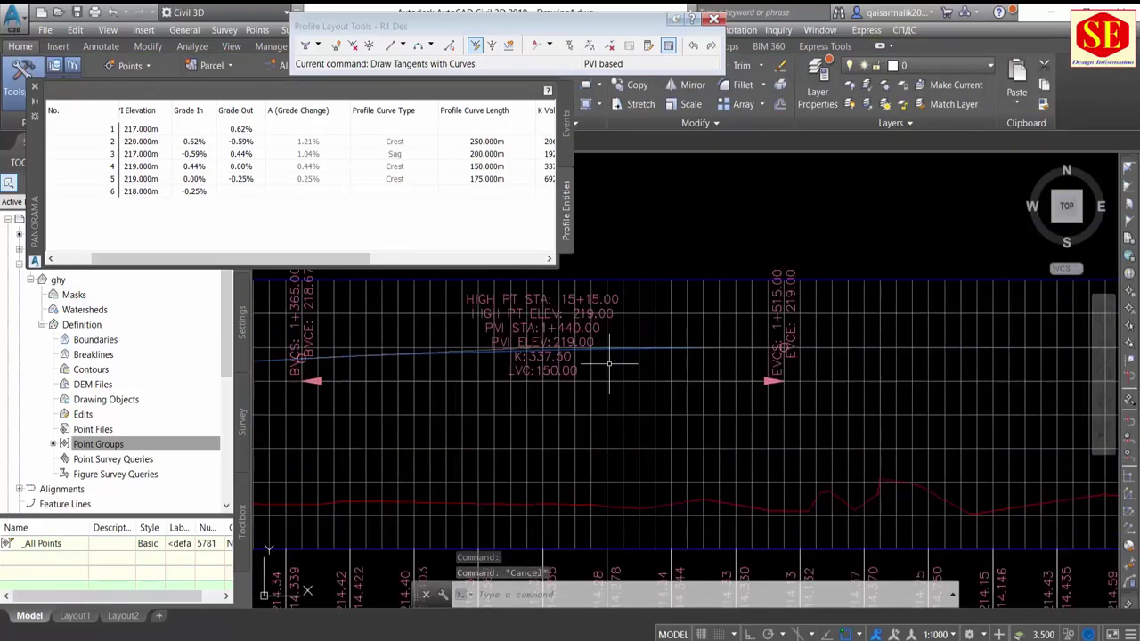
scroll(521, 413, "up", 3)
scroll(356, 390, "down", 2)
scroll(594, 389, "down", 2)
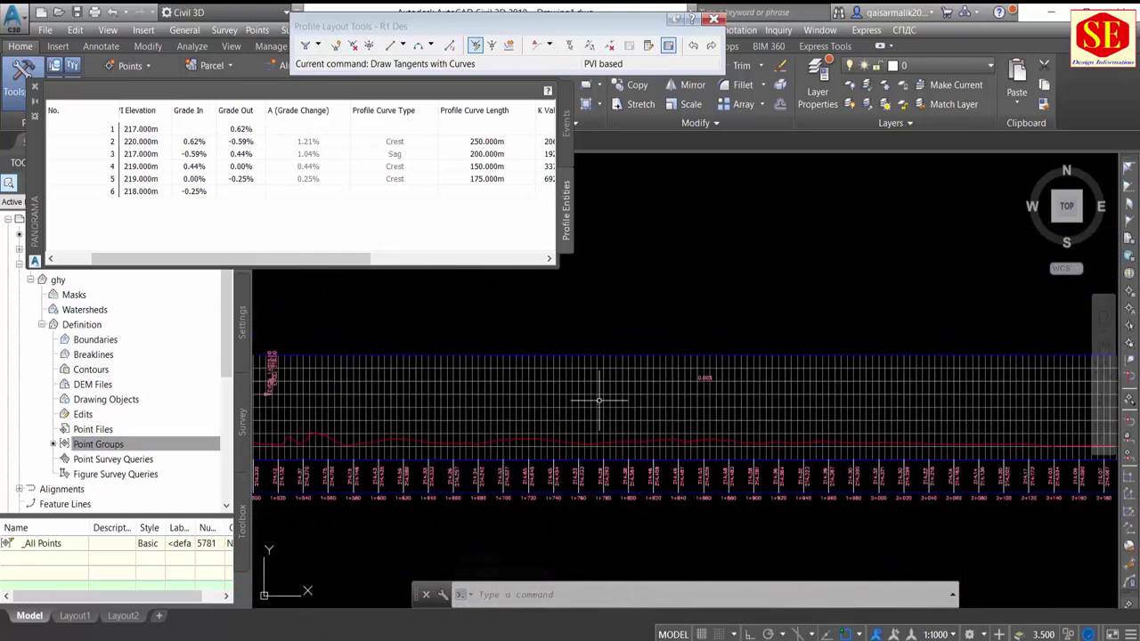
scroll(741, 409, "down", 1)
scroll(741, 409, "up", 3)
scroll(748, 373, "up", 1)
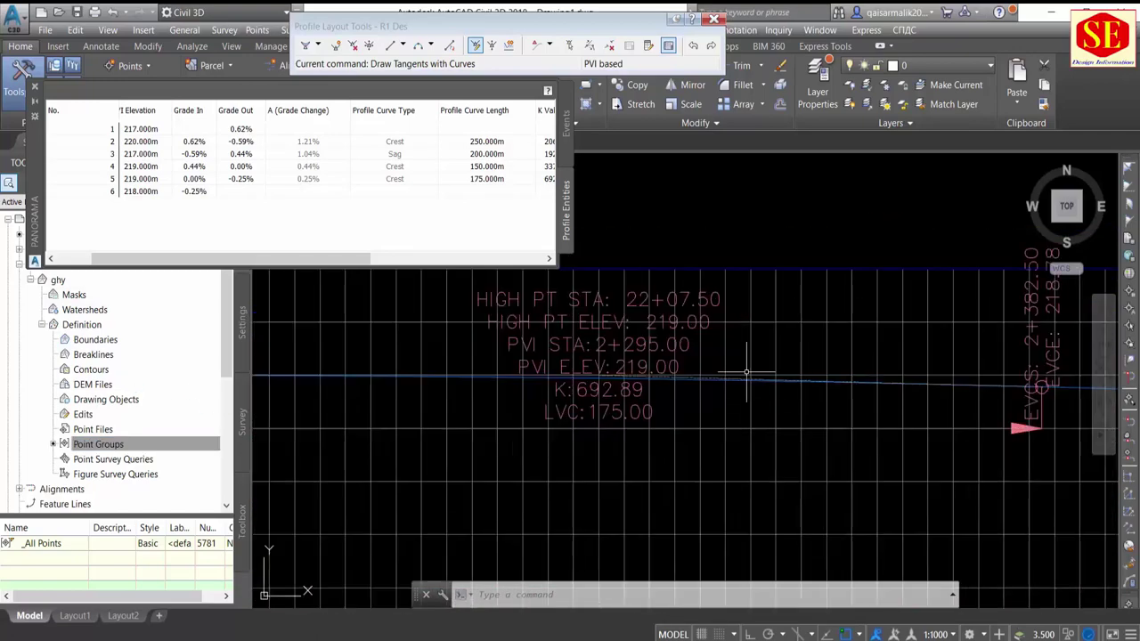
scroll(648, 432, "down", 5)
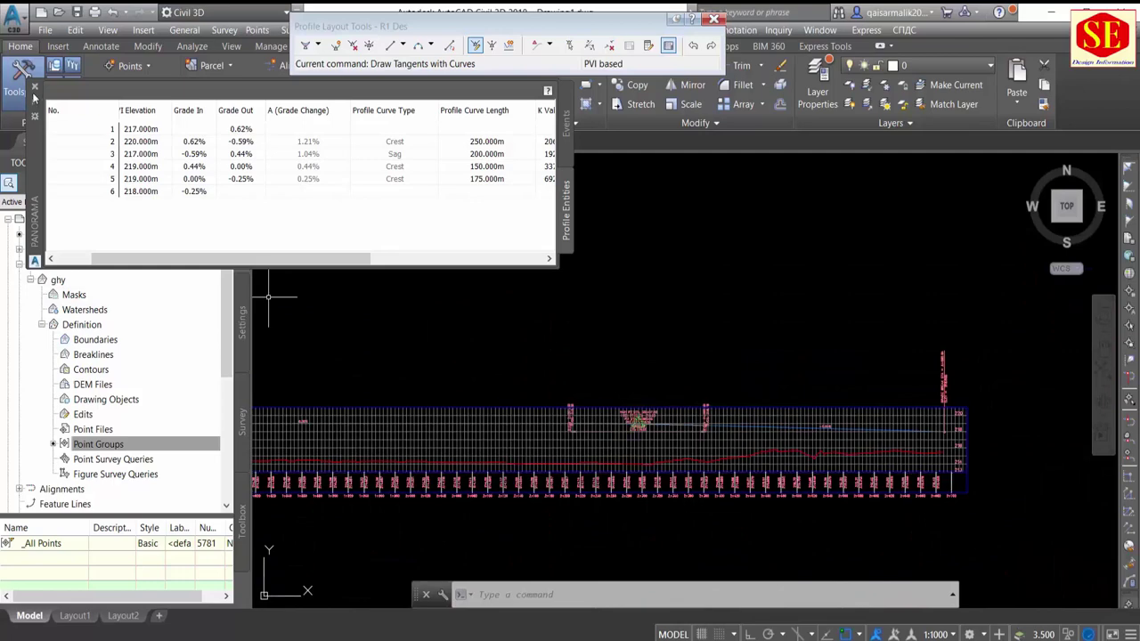
Step: Close the Profile Entities grid and Profile Layout Tools, returning to the profile view
left_click(548, 90)
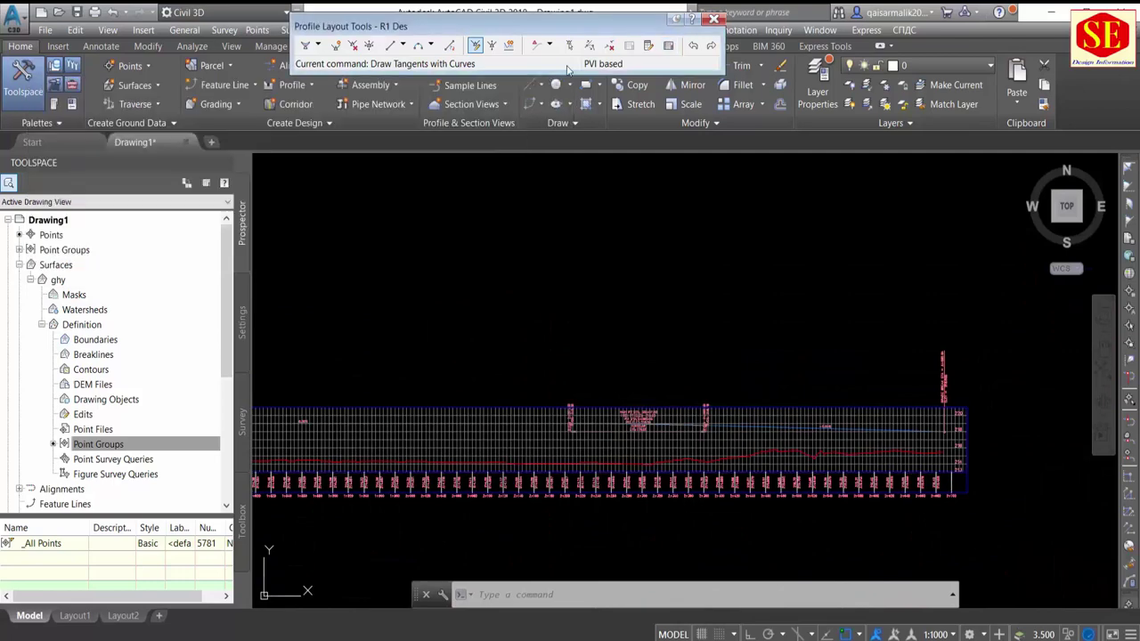
left_click(713, 19)
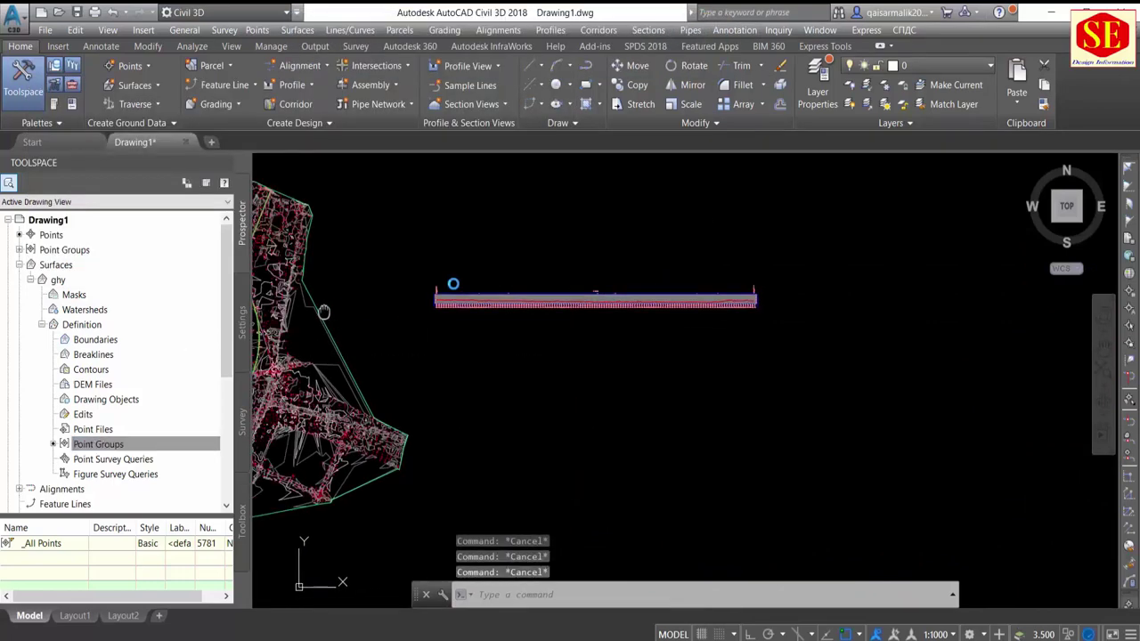
scroll(363, 254, "up", 3)
scroll(366, 245, "up", 2)
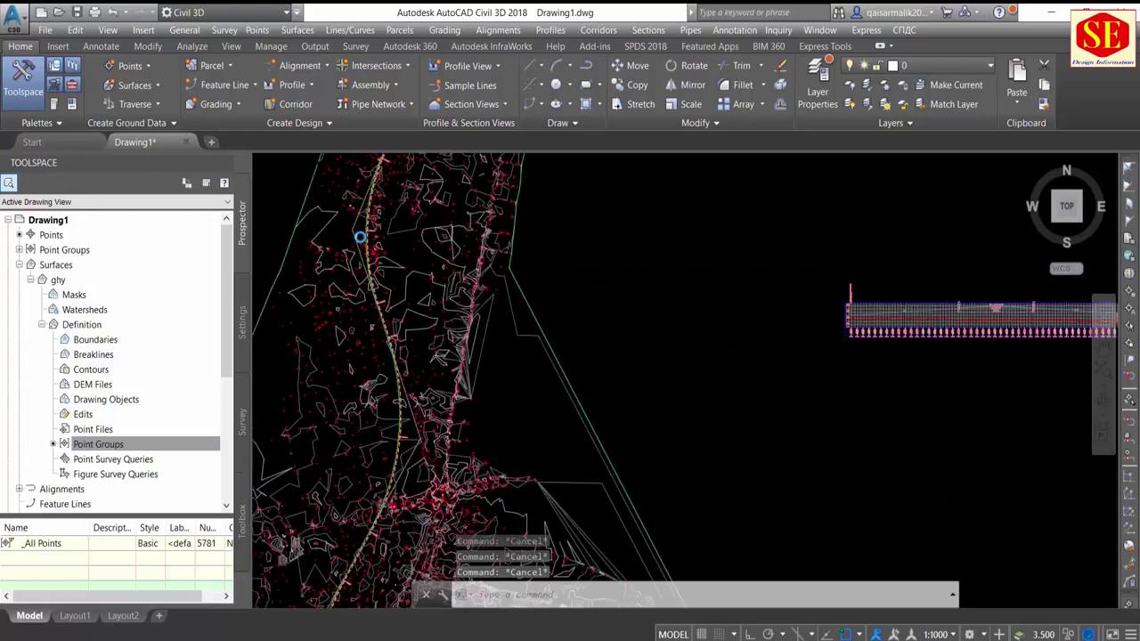
scroll(375, 258, "up", 1)
scroll(429, 301, "down", 5)
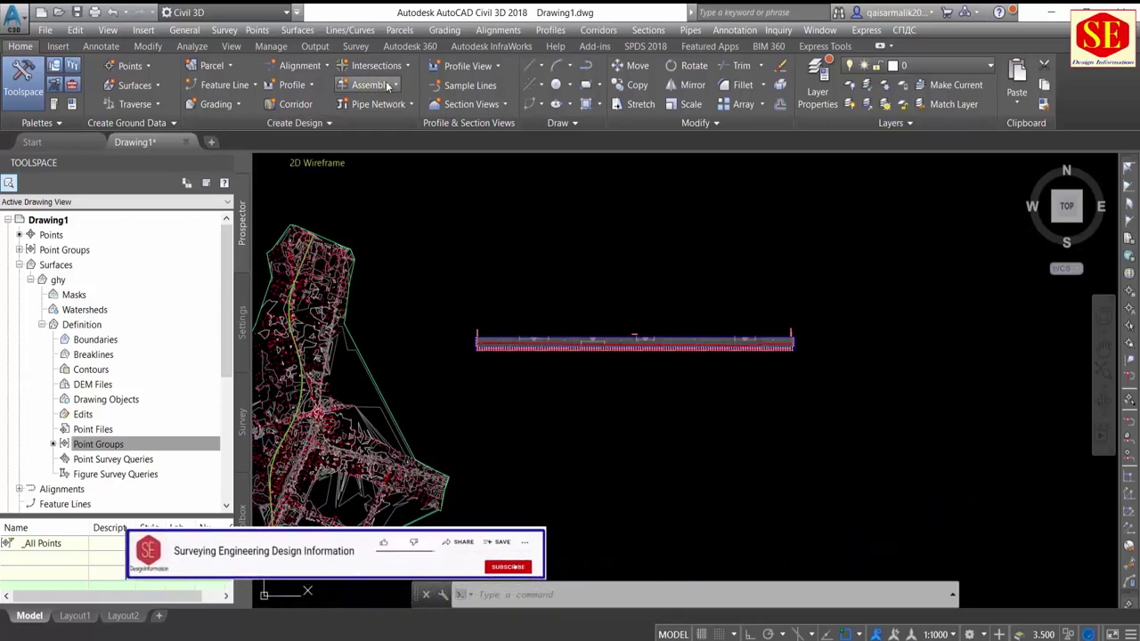
middle_click_drag(489, 222, 499, 331)
scroll(499, 330, "up", 2)
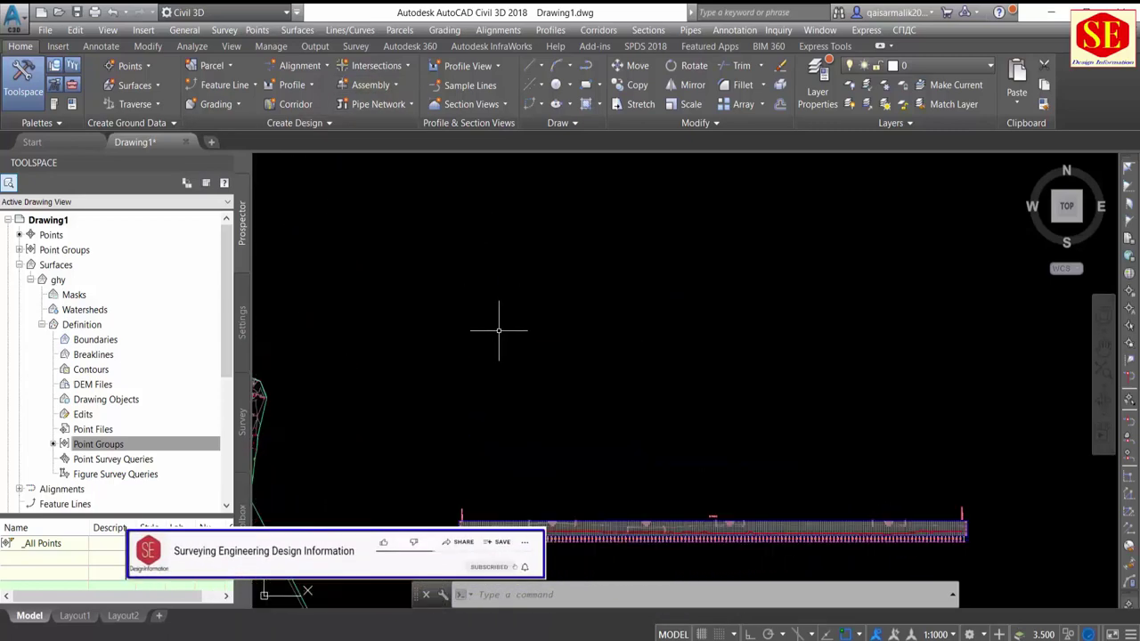
Step: Create an assembly named R1 and place its baseline in the drawing
left_click(378, 86)
left_click(383, 109)
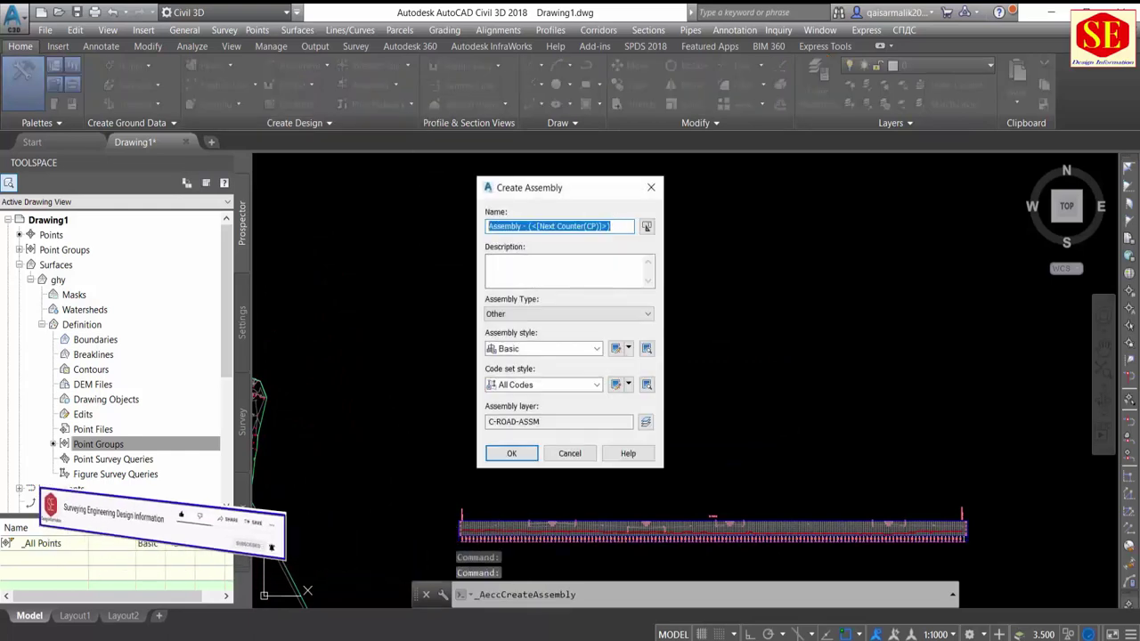
type("R1")
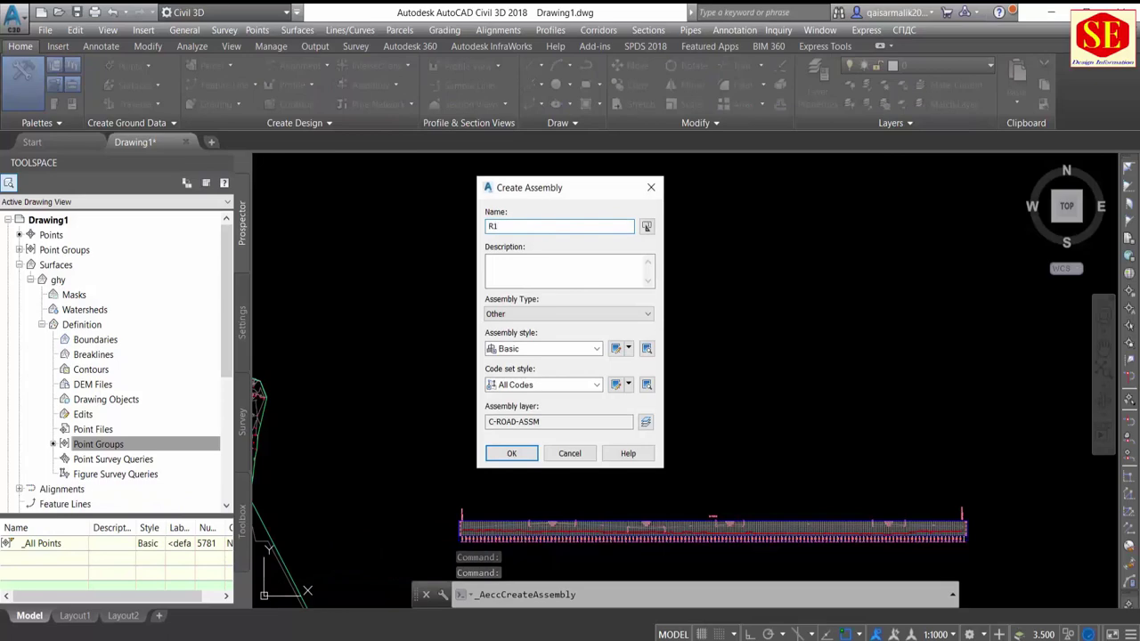
left_click(513, 455)
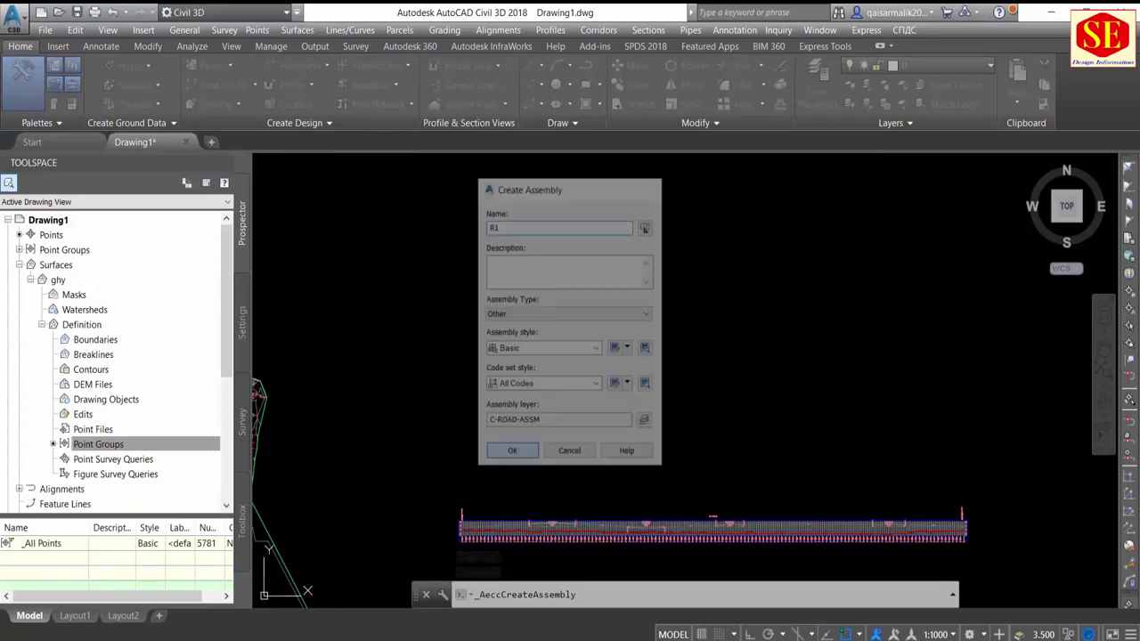
left_click(684, 380)
left_click(685, 322)
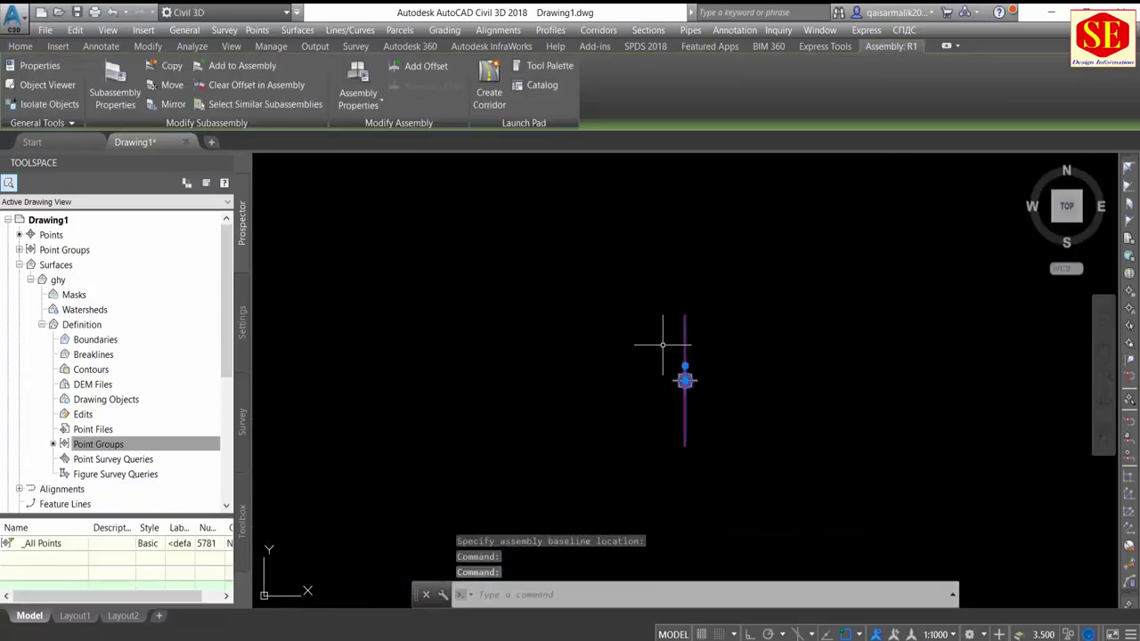
Step: Choose LaneSuperelevationAOR from the Lanes tool palette
left_click(550, 65)
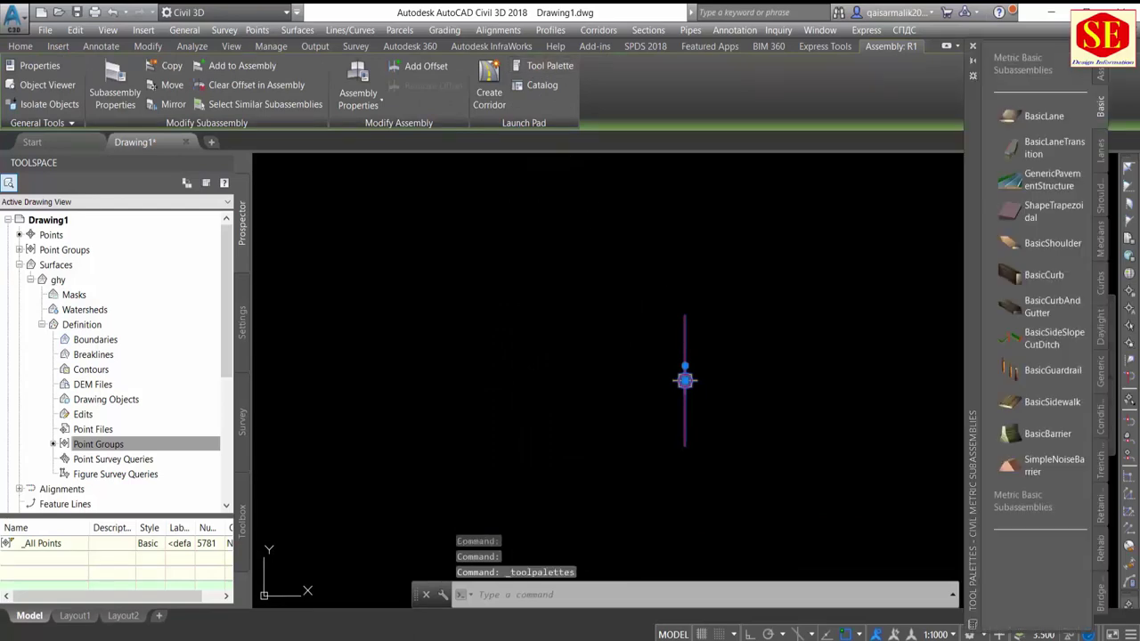
left_click(1100, 76)
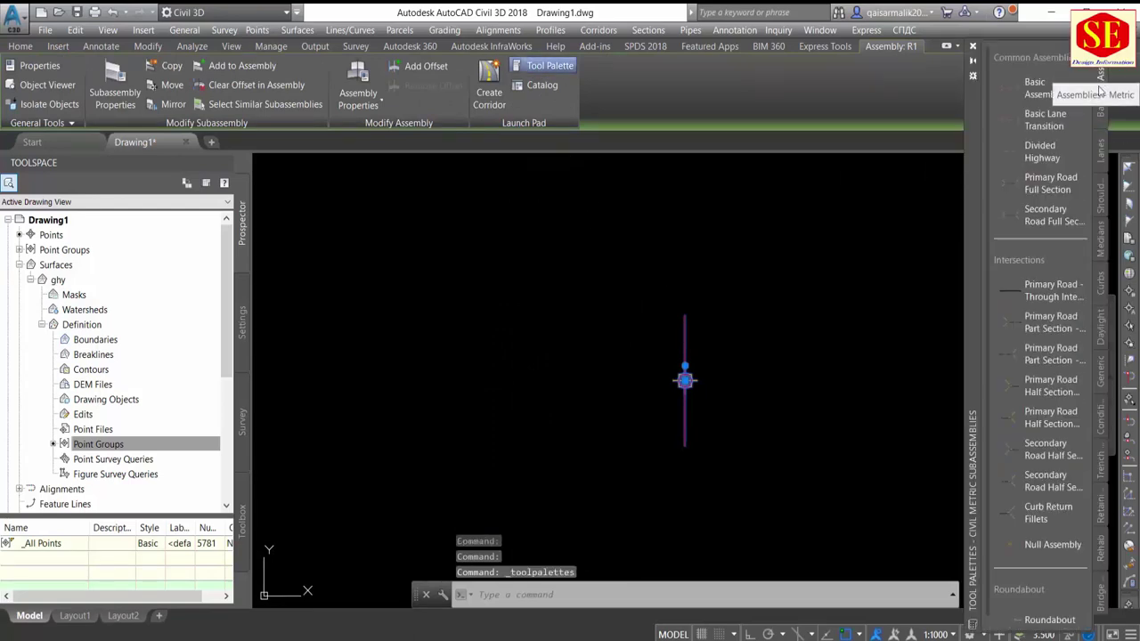
left_click(1101, 165)
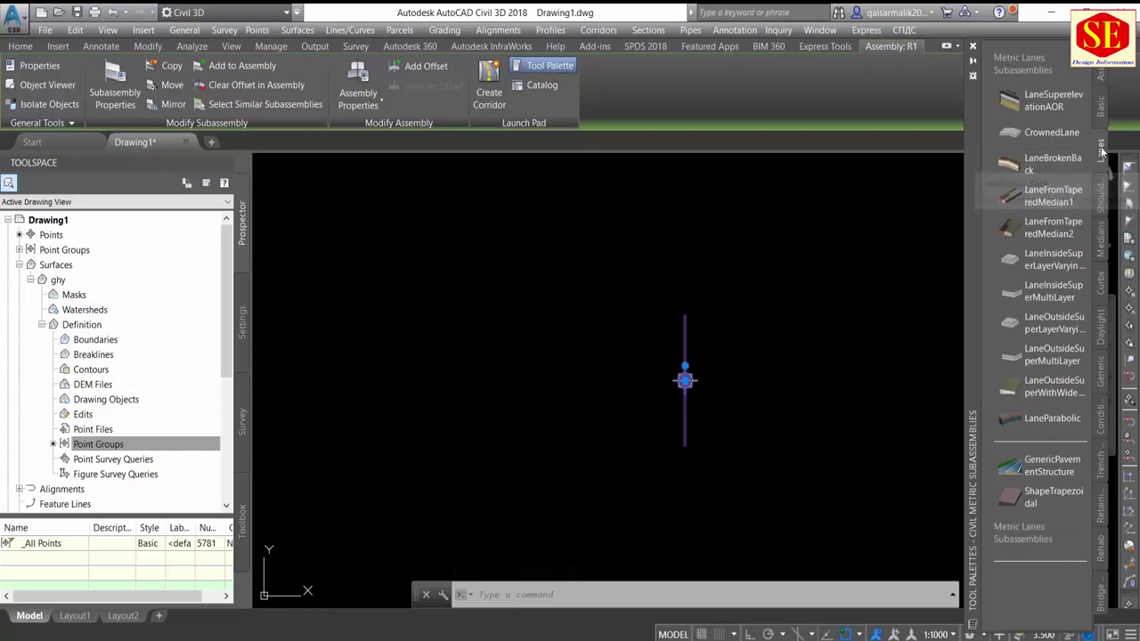
left_click(1047, 101)
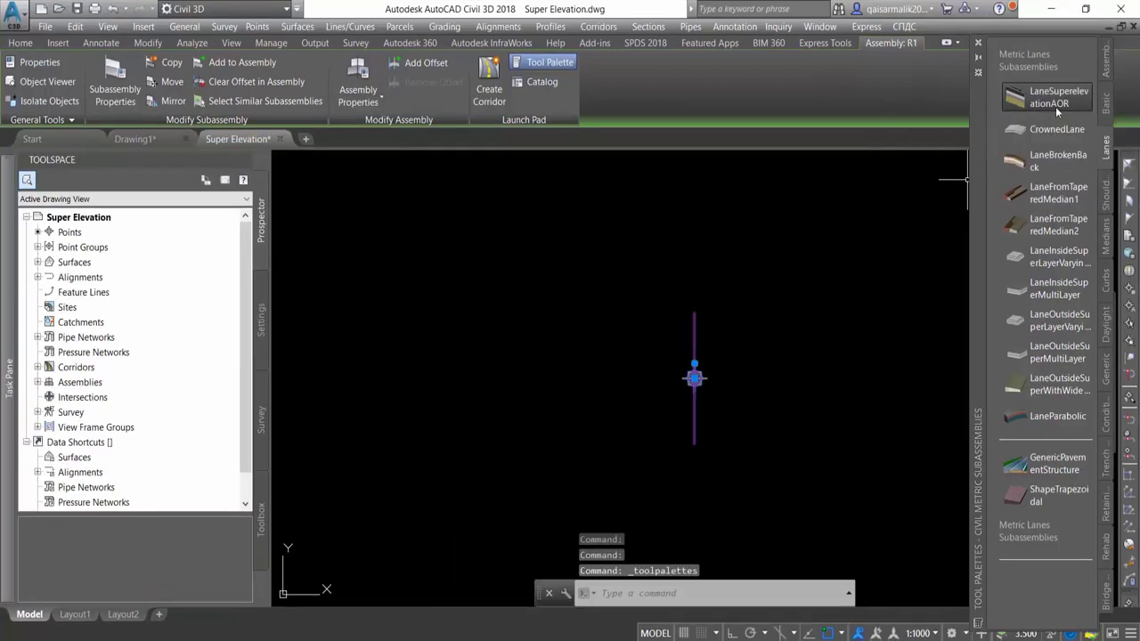
Step: Add a 7.2 m right-side lane using right-side superelevation at the assembly marker
left_click(1055, 106)
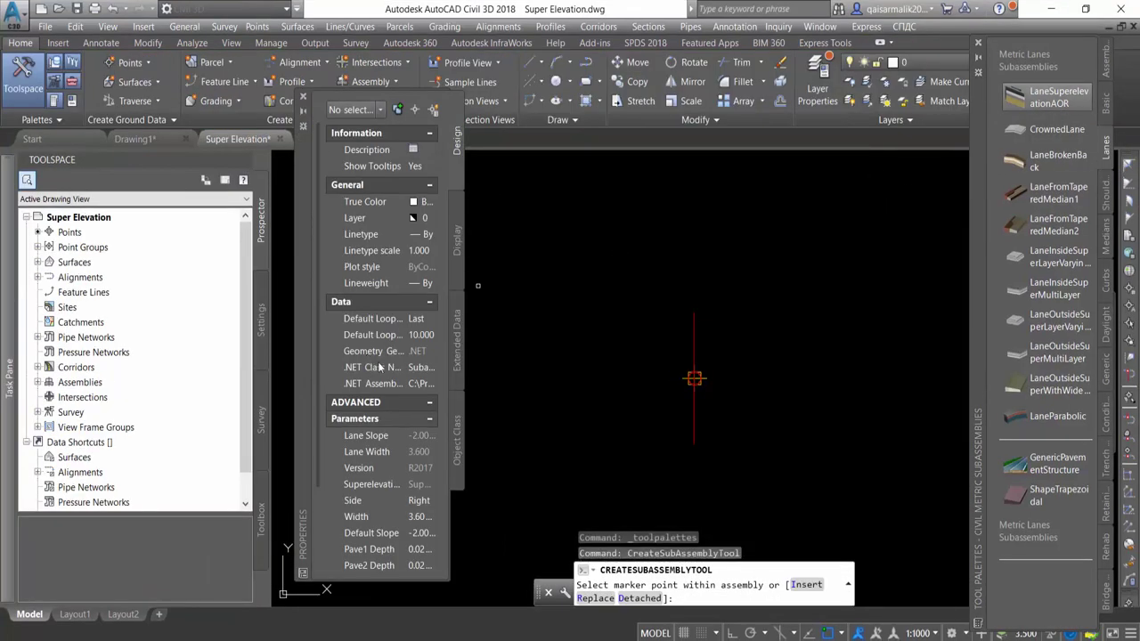
scroll(379, 361, "down", 3)
left_click(415, 398)
type("7.2")
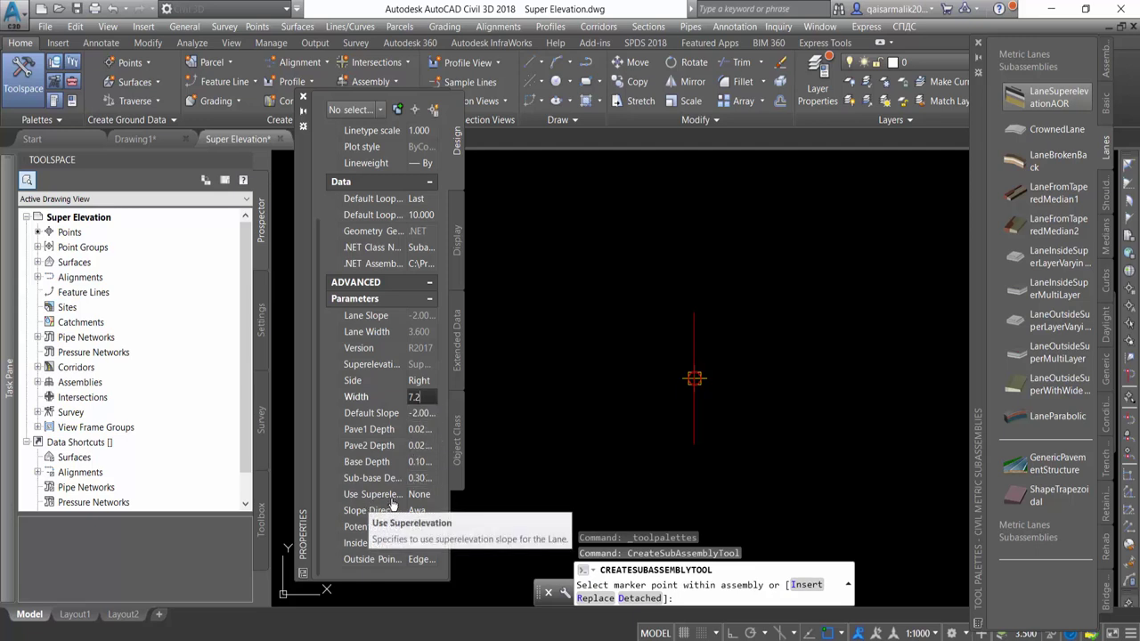
left_click(415, 497)
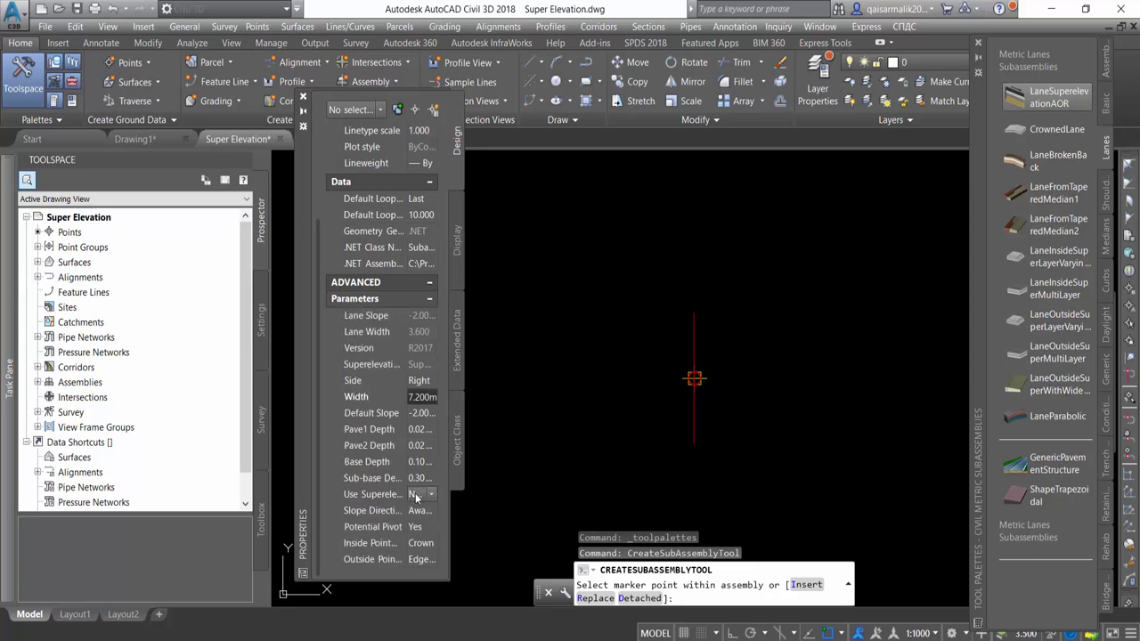
left_click(415, 497)
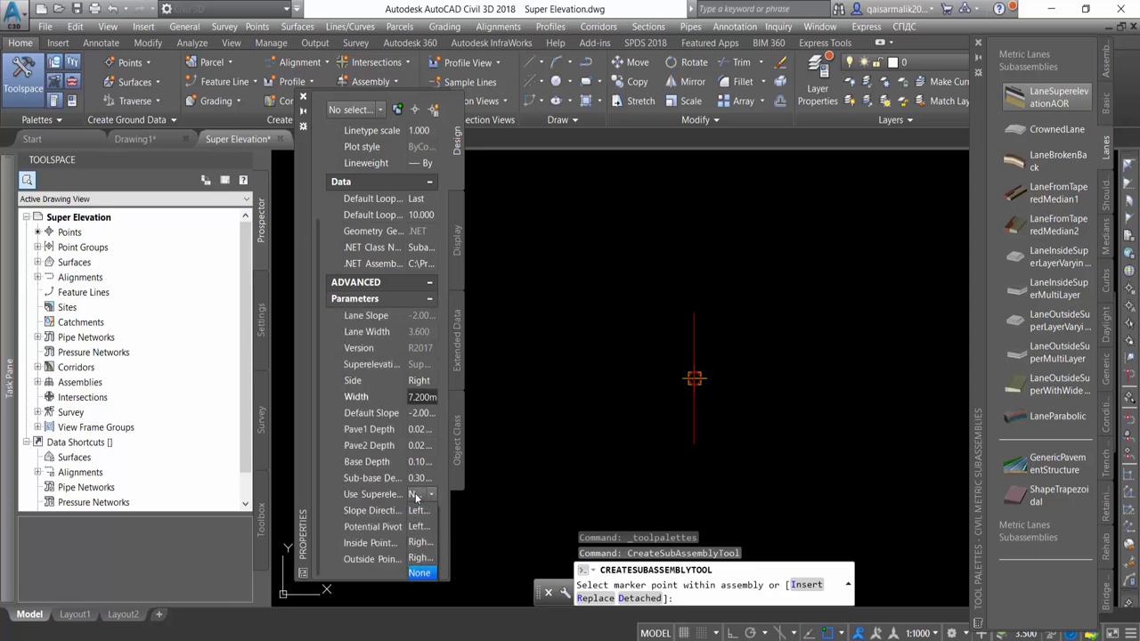
left_click(428, 559)
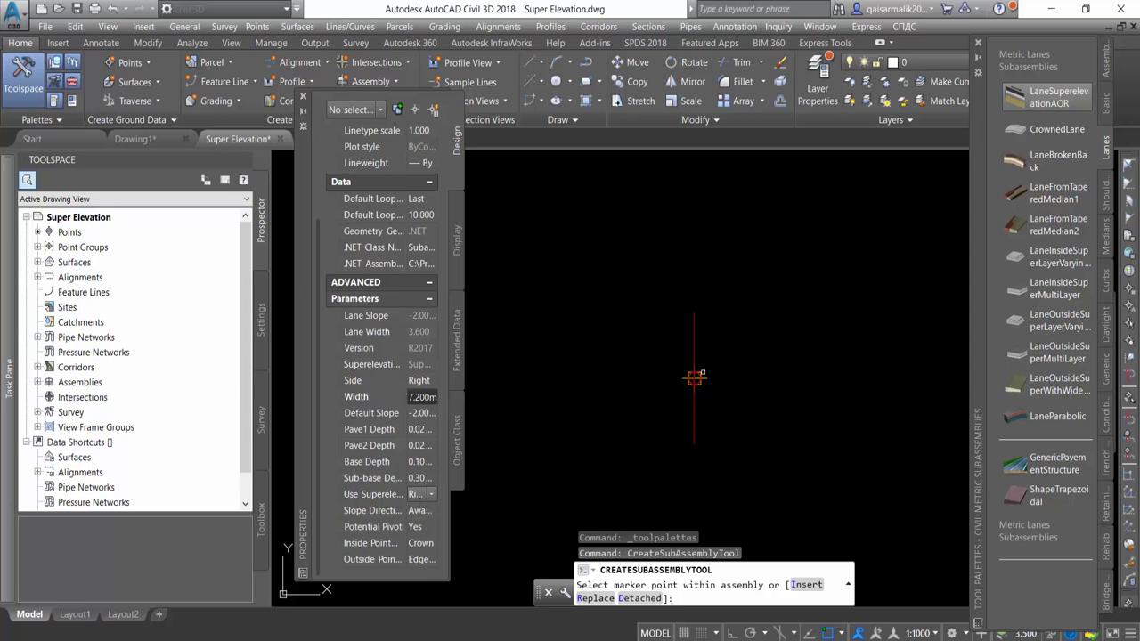
left_click(694, 378)
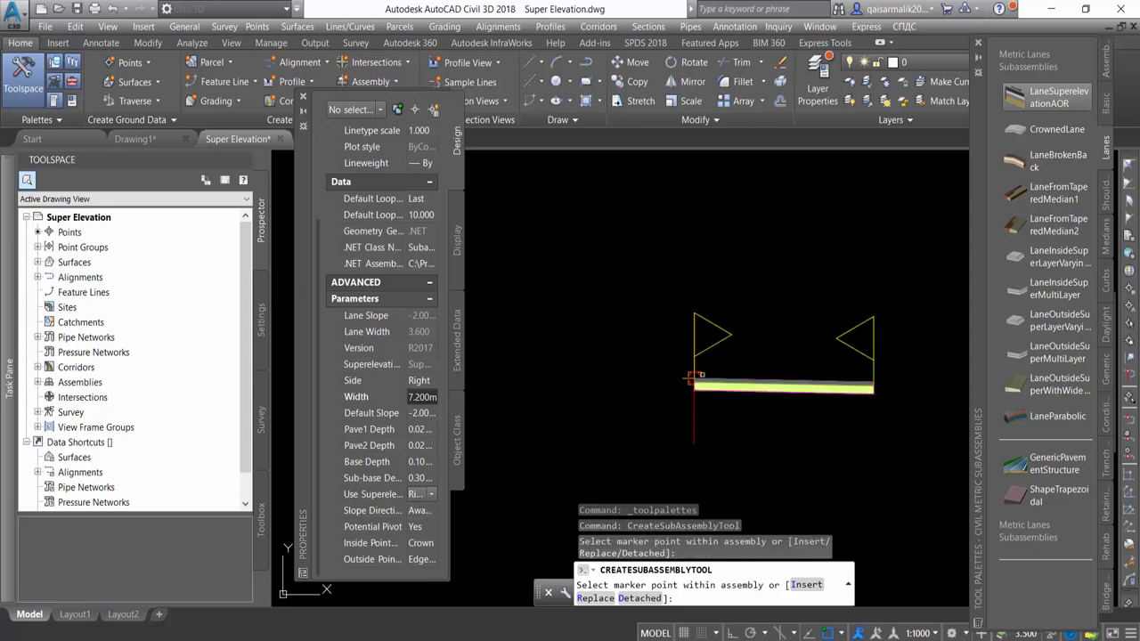
Step: Add a left-side lane following Left Lane Outside superelevation at the assembly's left marker
left_click(430, 383)
left_click(430, 381)
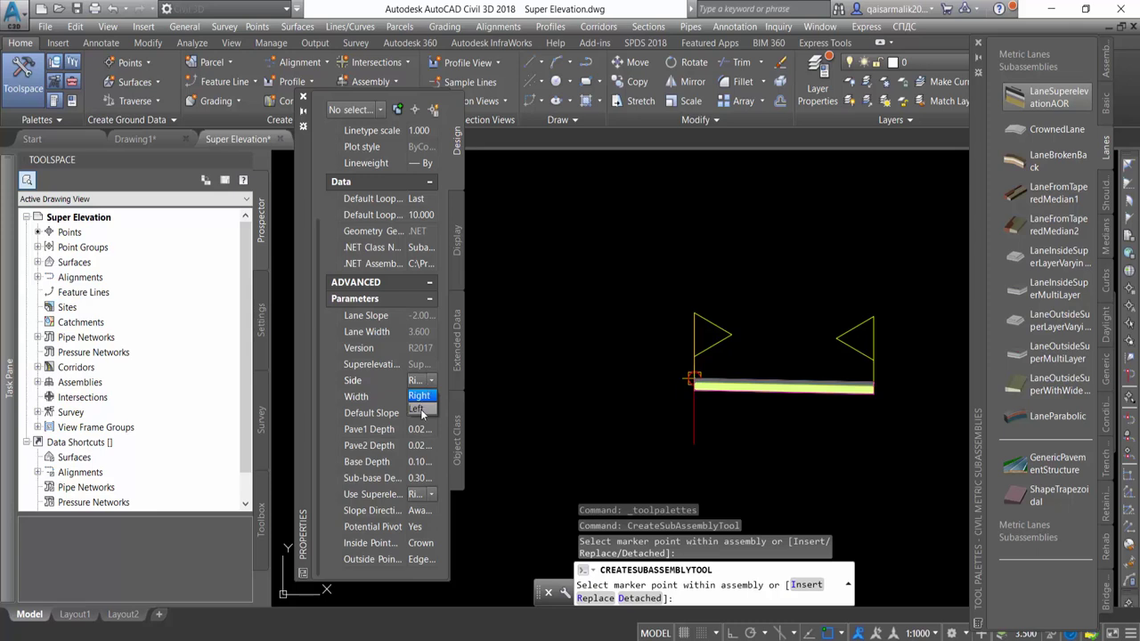
left_click(417, 409)
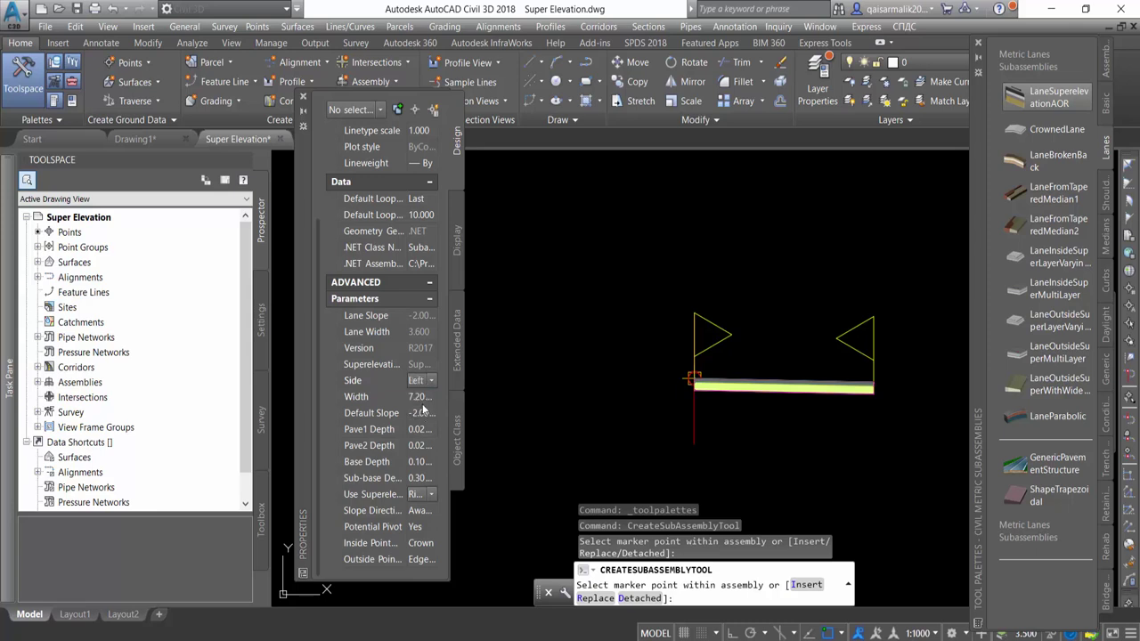
left_click(421, 497)
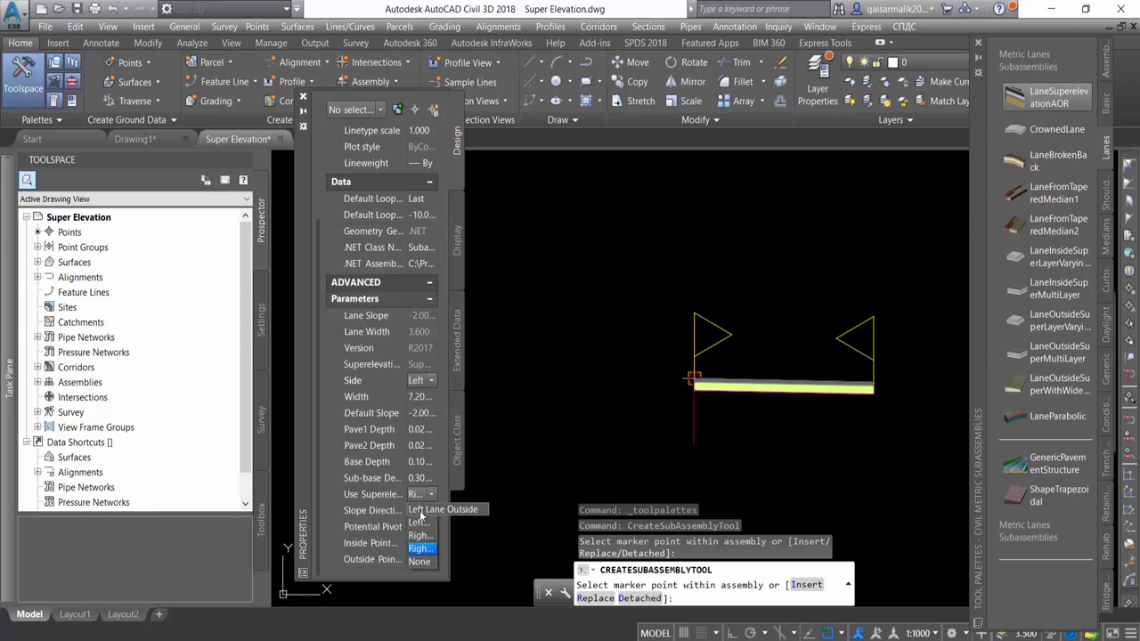
left_click(419, 511)
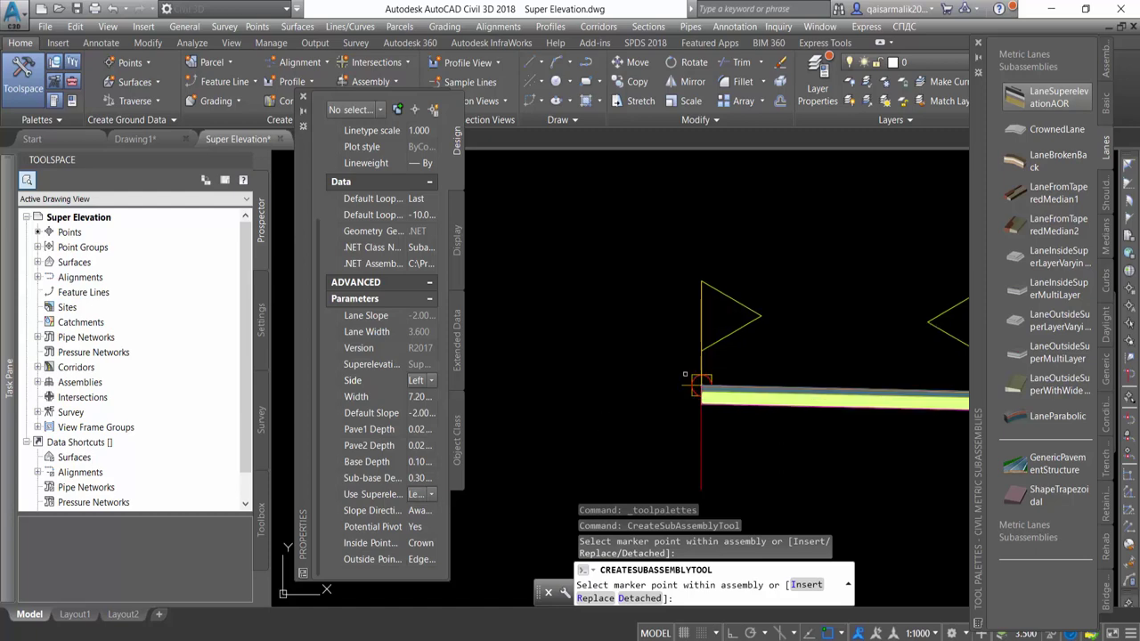
left_click(693, 380)
scroll(621, 301, "down", 2)
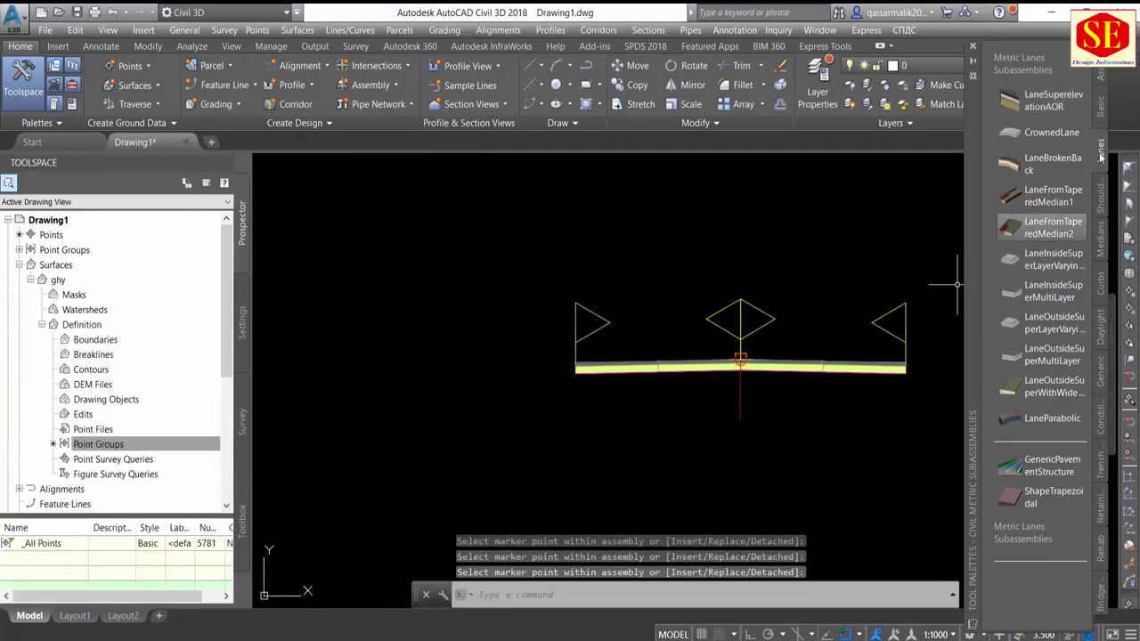
Step: Insert a BasicSideSlopeCutDitch with a 4:1 fill slope at the assembly's left edge
left_click(1101, 114)
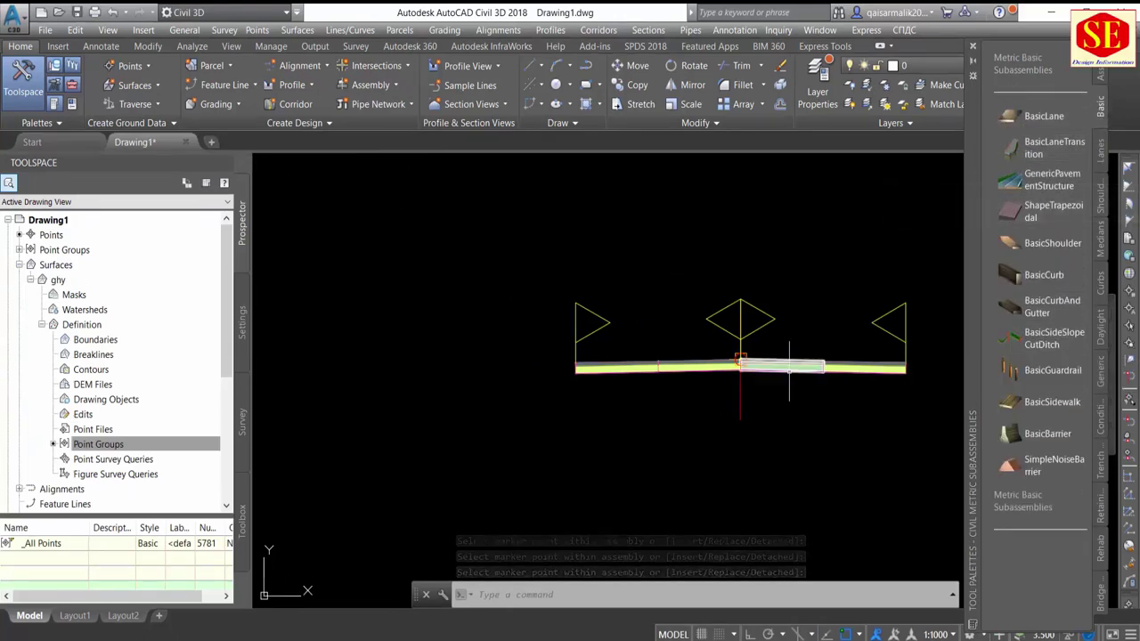
middle_click_drag(779, 373, 645, 363)
scroll(746, 362, "up", 2)
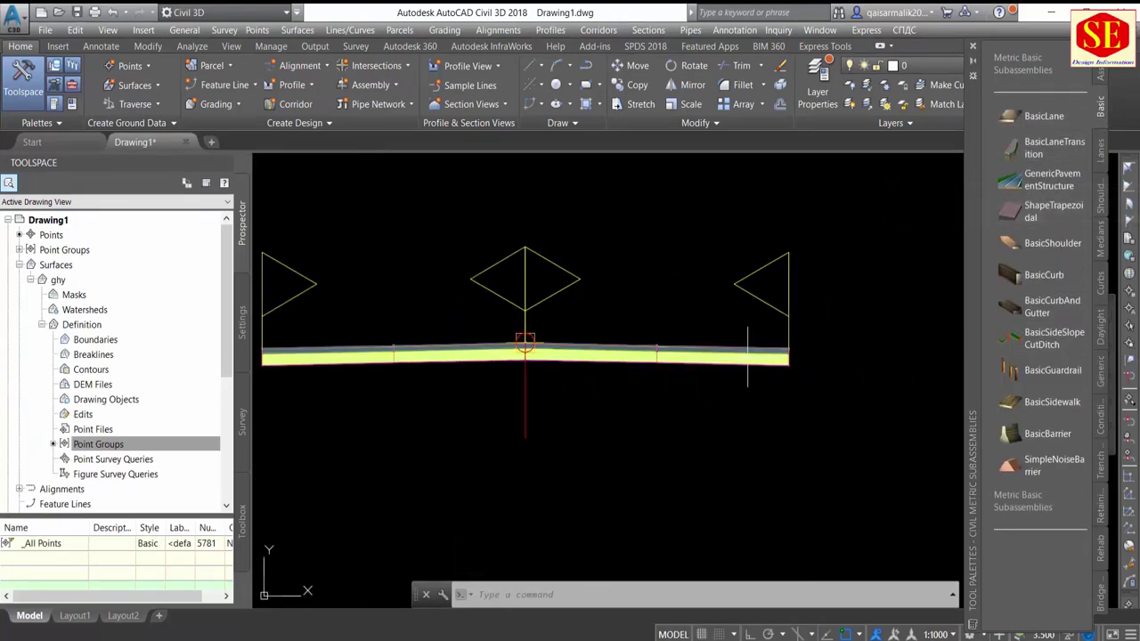
left_click(1033, 346)
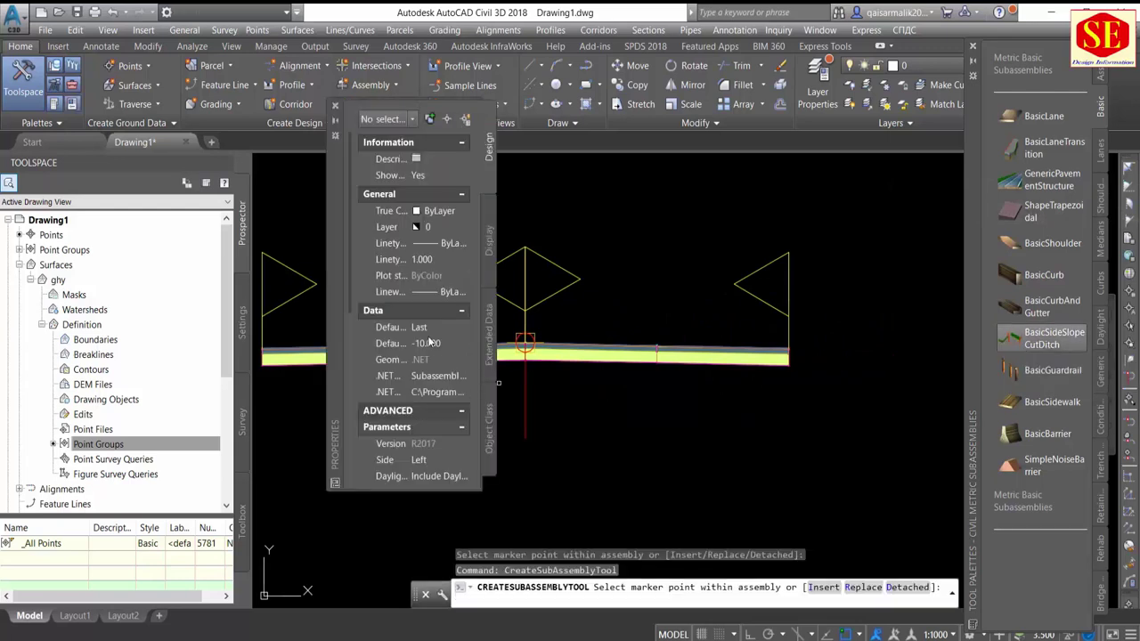
scroll(430, 343, "down", 3)
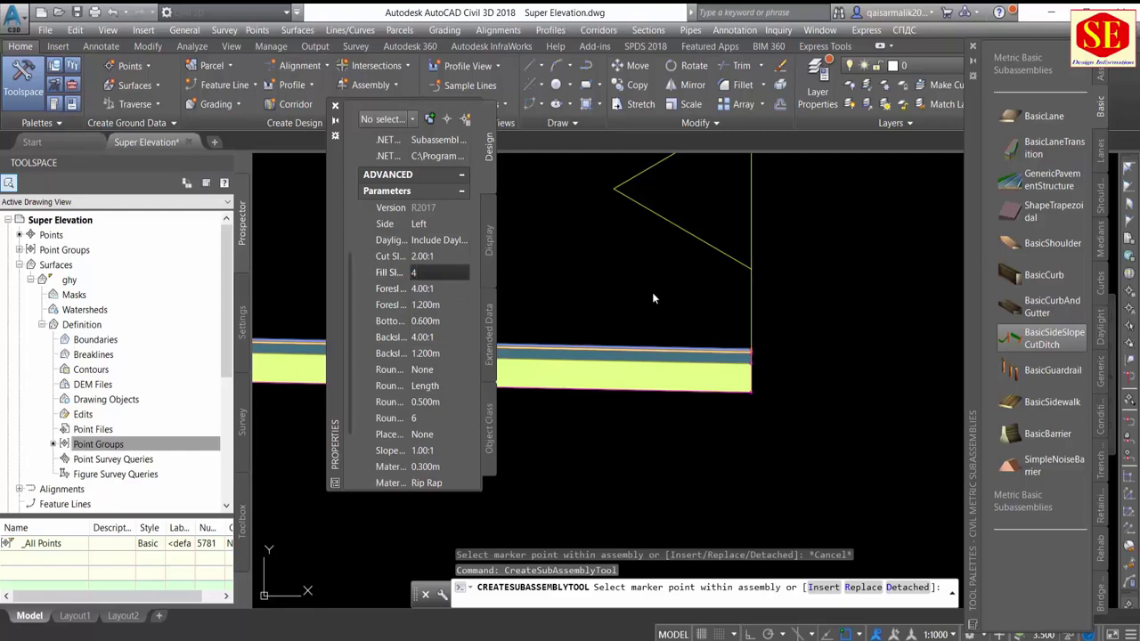
key("Return")
scroll(743, 333, "up", 3)
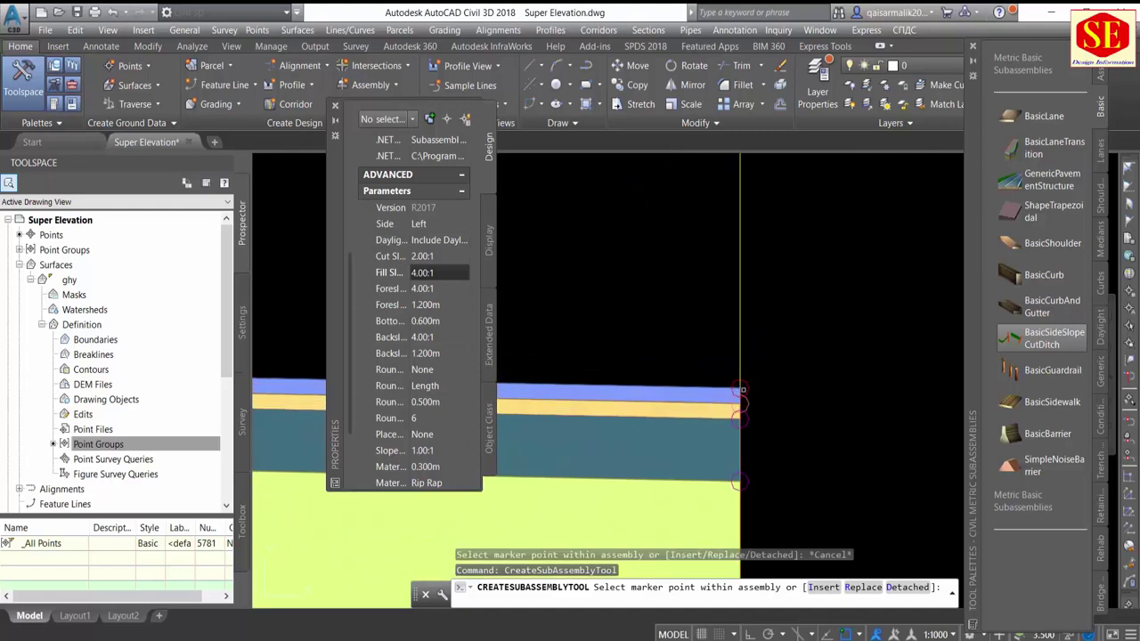
scroll(801, 356, "down", 3)
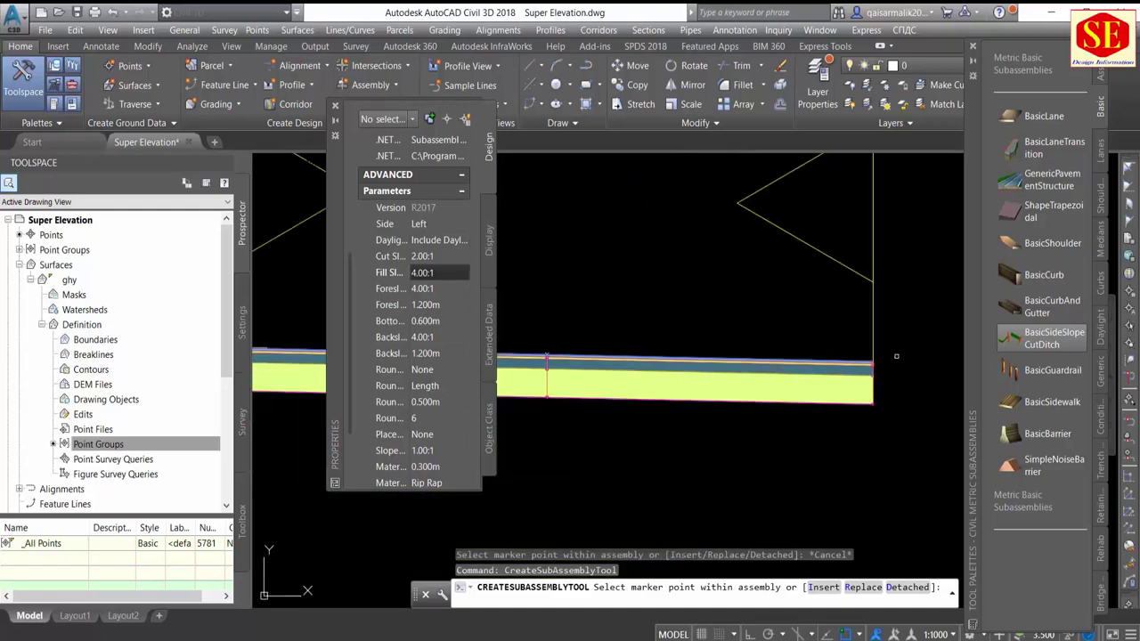
scroll(801, 356, "down", 2)
scroll(698, 363, "up", 3)
scroll(697, 362, "up", 2)
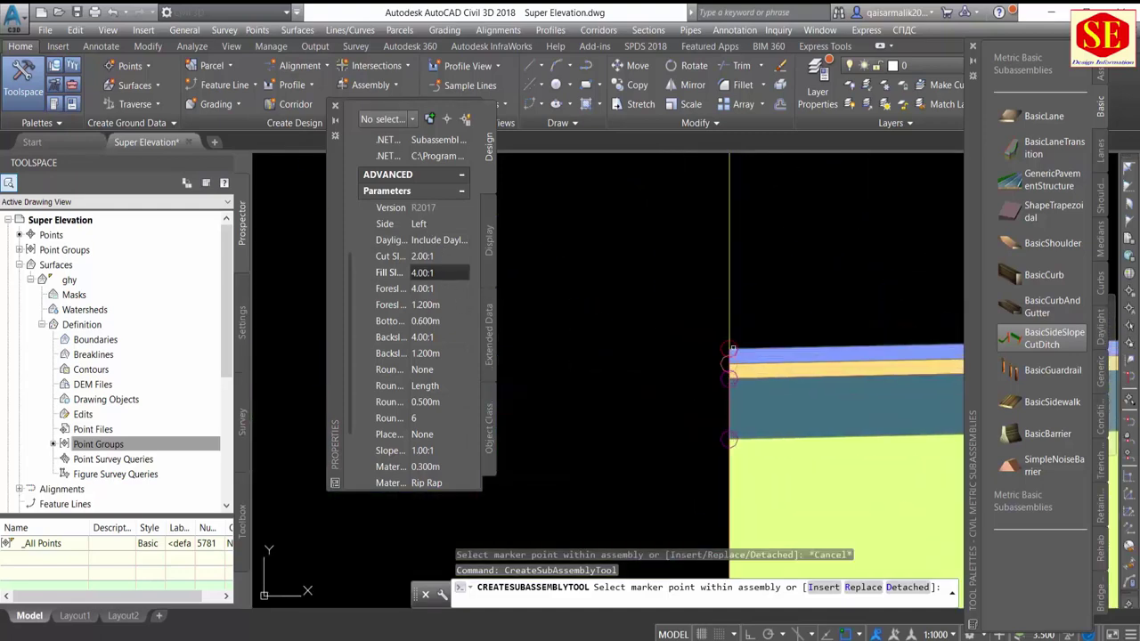
scroll(674, 341, "down", 3)
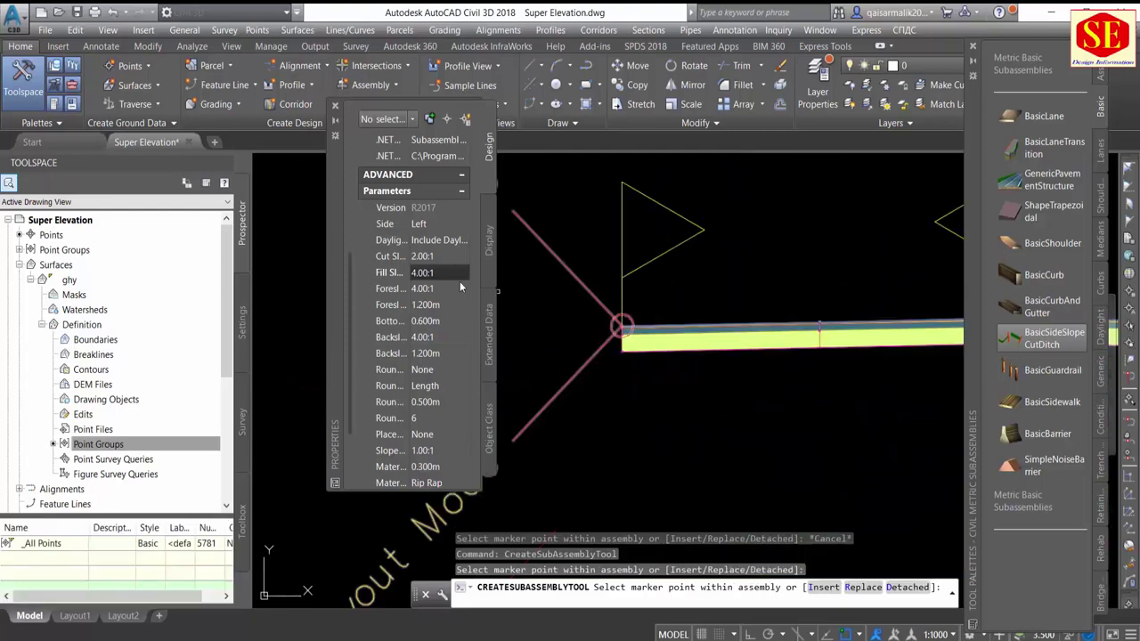
Step: Switch the ditch side to Right, attach it to the right edge, and close the palette
left_click(423, 225)
left_click(422, 239)
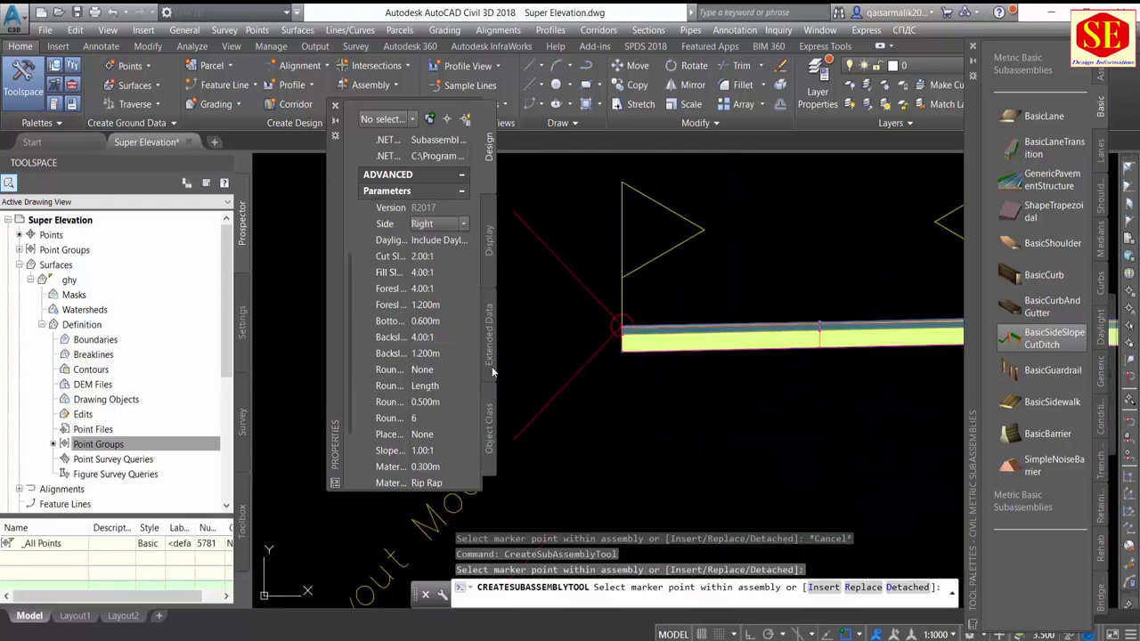
scroll(695, 445, "down", 3)
scroll(694, 445, "up", 2)
scroll(586, 430, "up", 3)
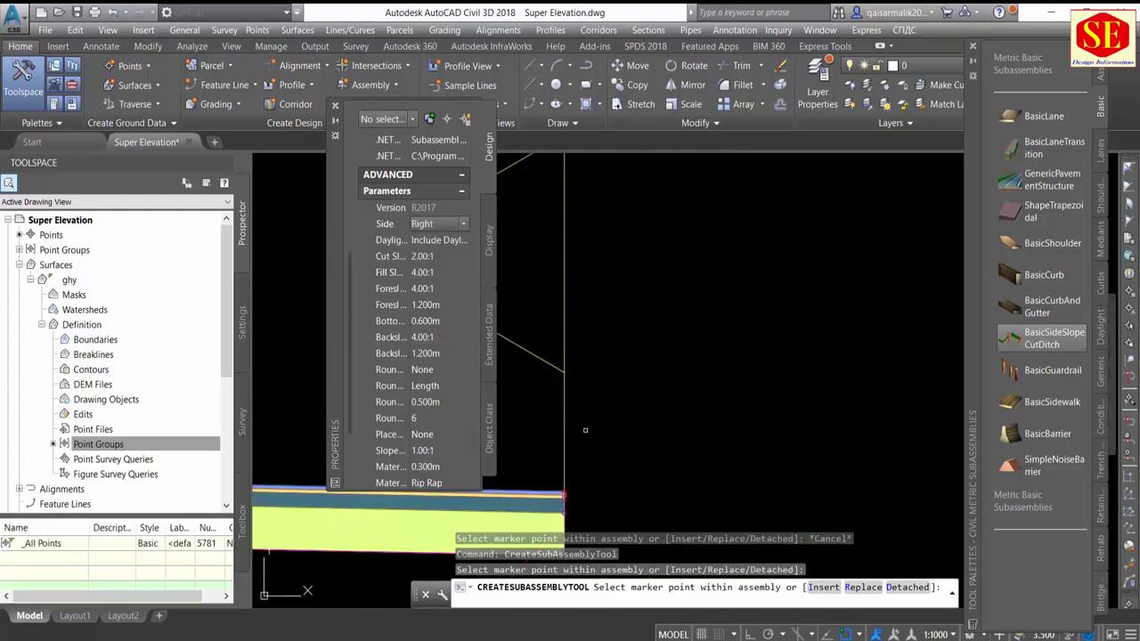
scroll(561, 510, "up", 2)
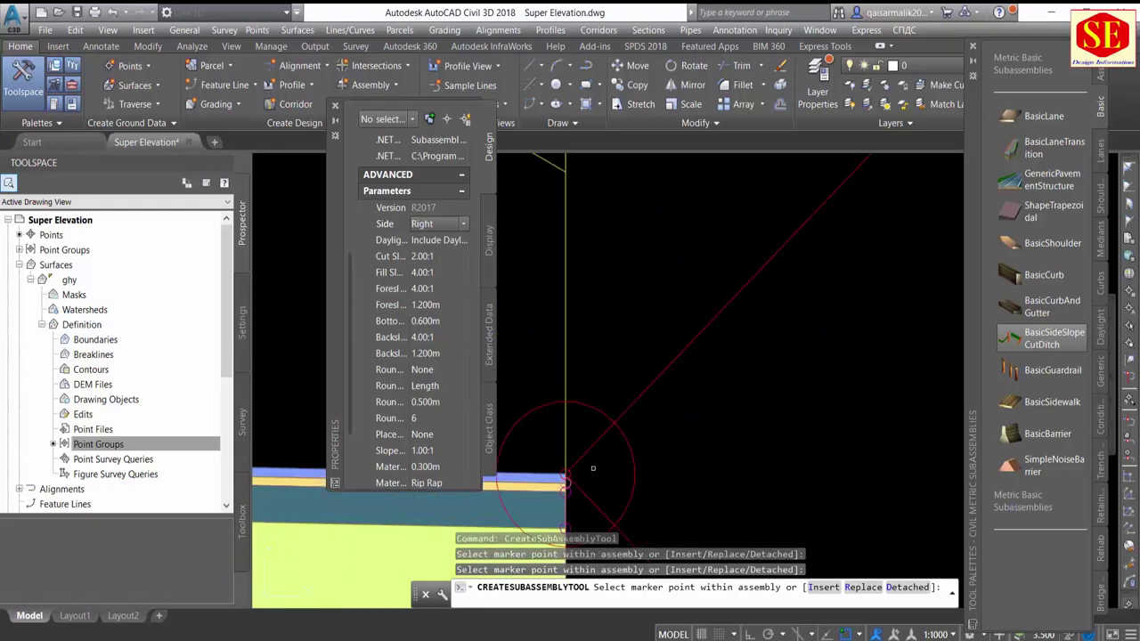
scroll(534, 312, "down", 3)
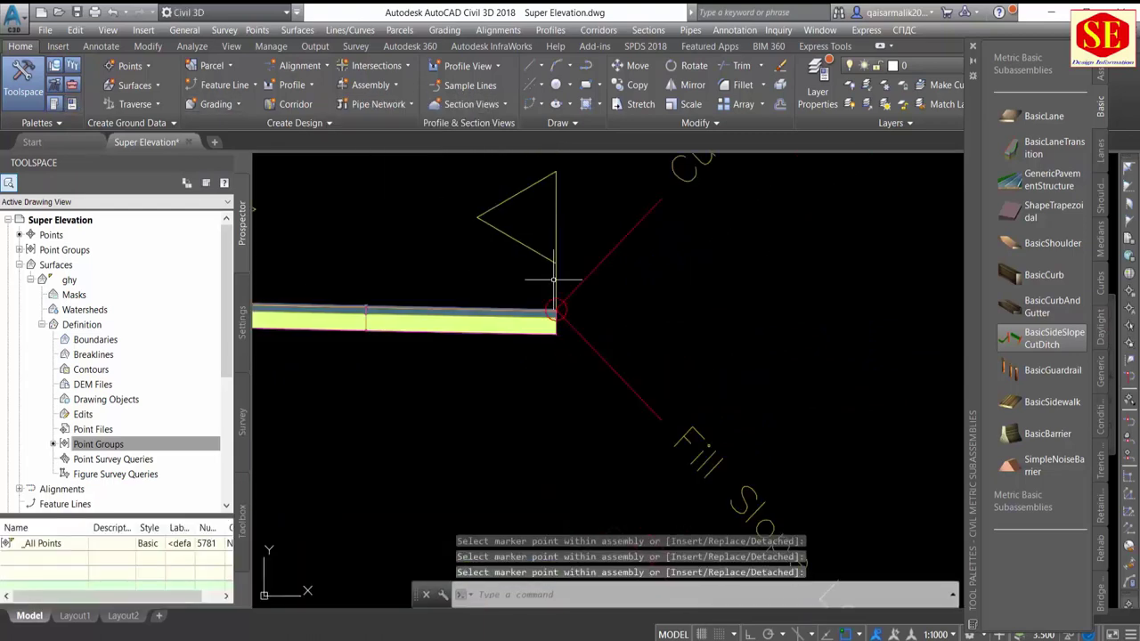
scroll(619, 357, "down", 1)
scroll(618, 357, "down", 1)
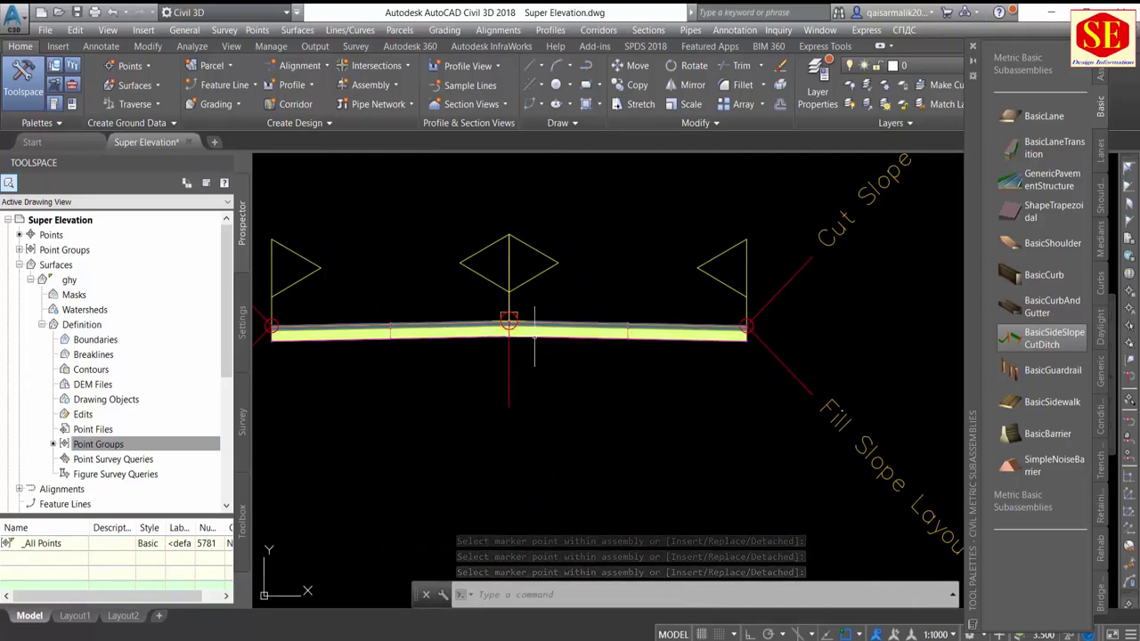
scroll(531, 331, "down", 1)
scroll(532, 333, "down", 1)
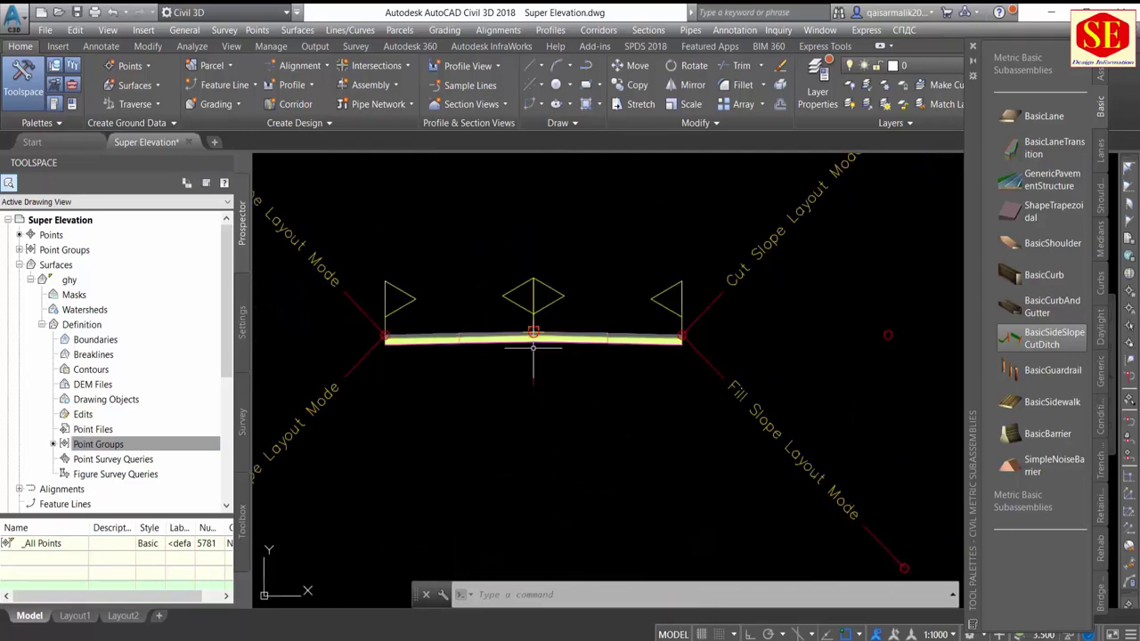
left_click(973, 45)
scroll(810, 377, "down", 3)
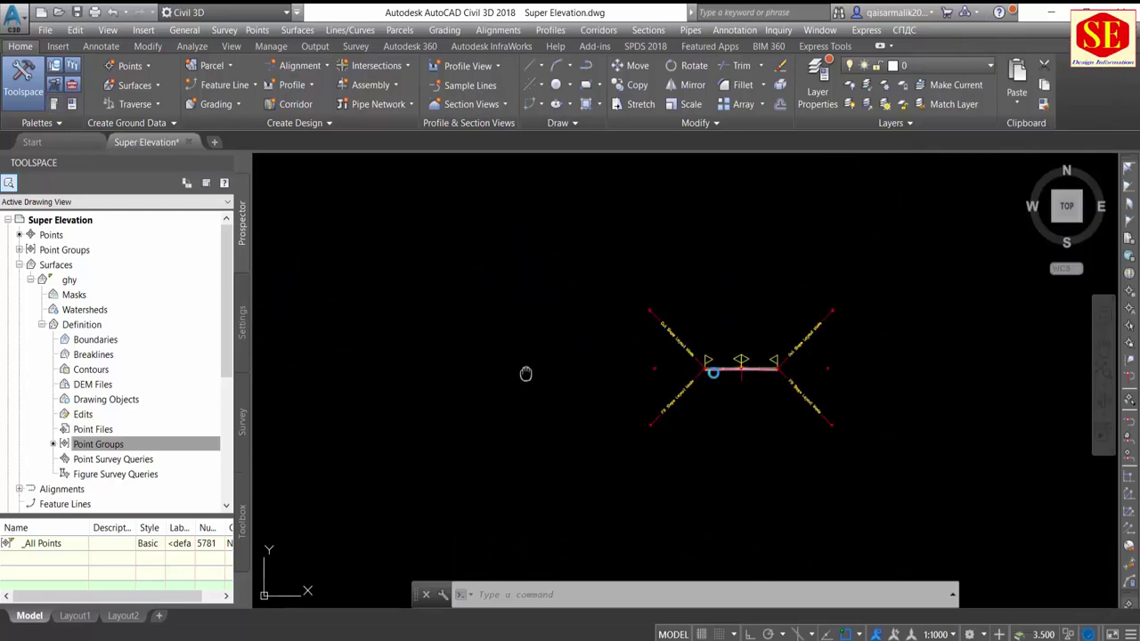
Step: Pan and zoom the view to bring the ghy surface and alignment R1 into view
middle_click_drag(526, 373, 797, 365)
scroll(797, 365, "down", 3)
scroll(855, 381, "down", 2)
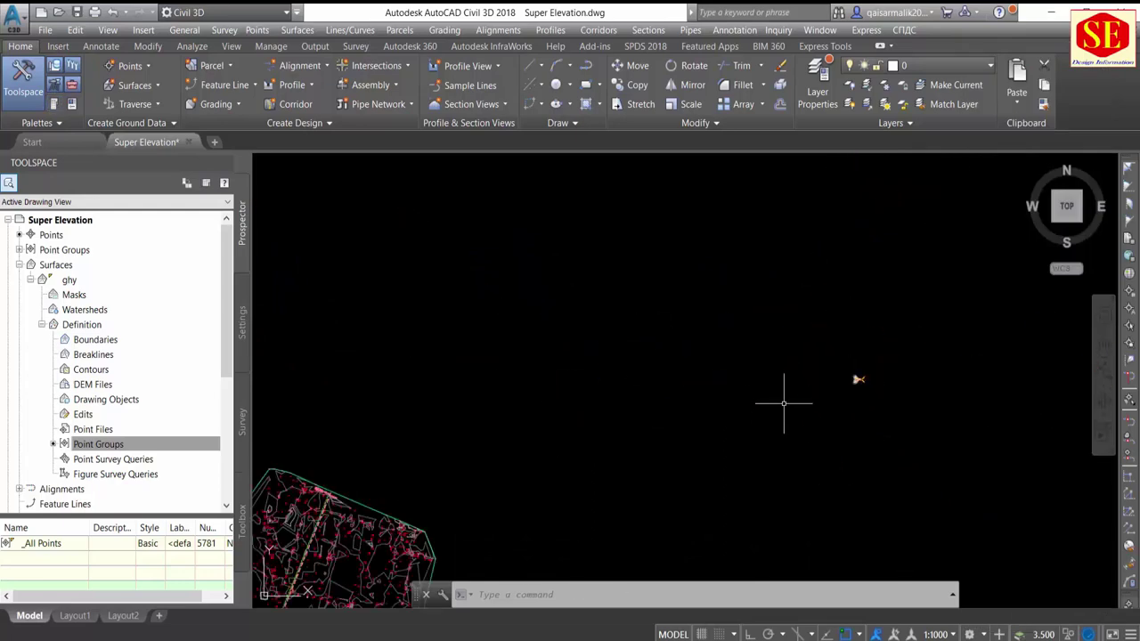
middle_click_drag(783, 492, 750, 456)
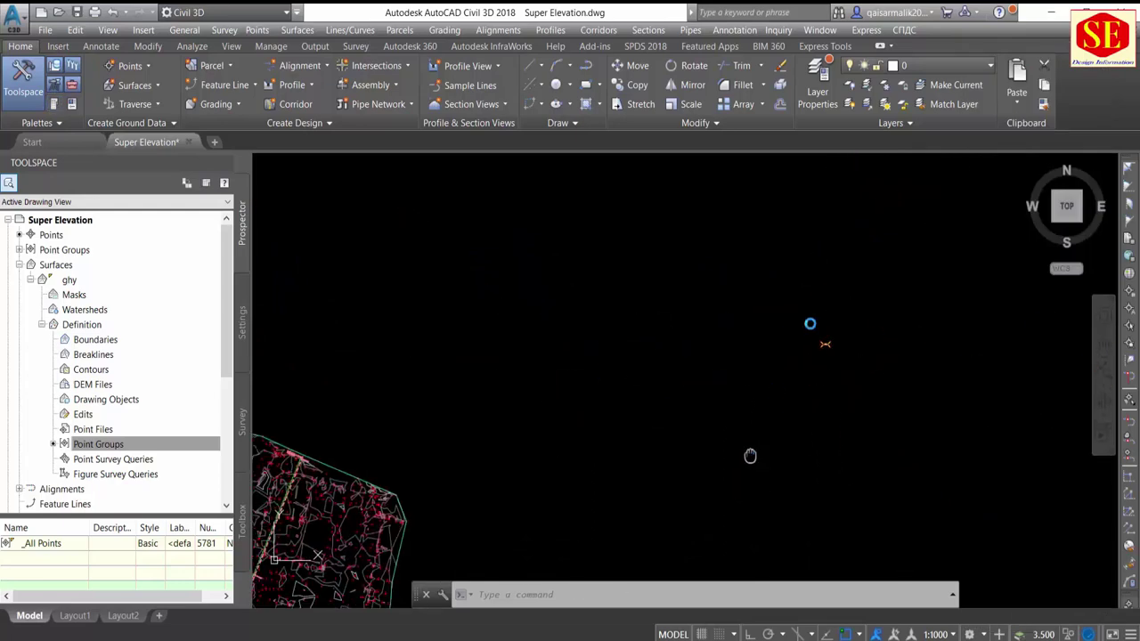
scroll(750, 456, "up", 5)
middle_click_drag(825, 507, 892, 445)
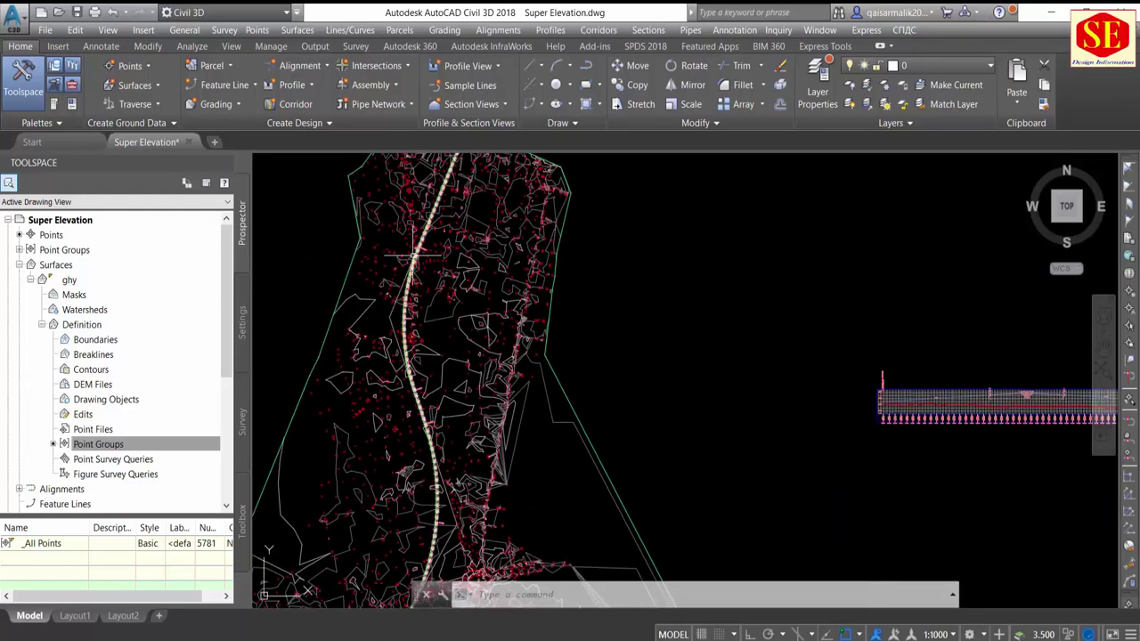
scroll(409, 361, "up", 3)
scroll(409, 361, "up", 2)
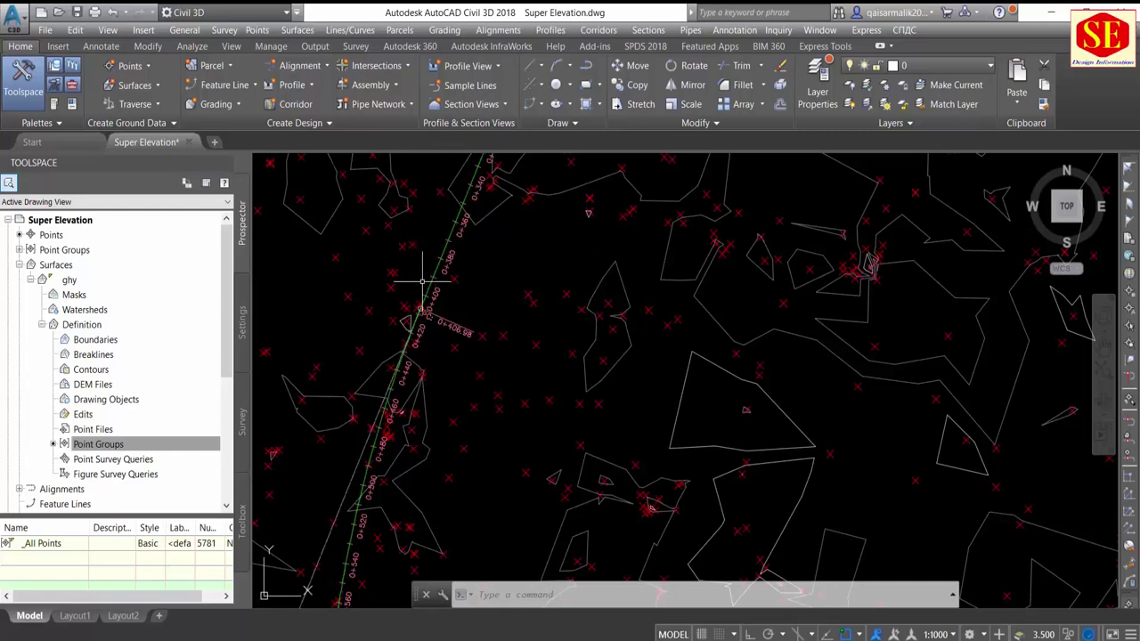
scroll(423, 281, "down", 1)
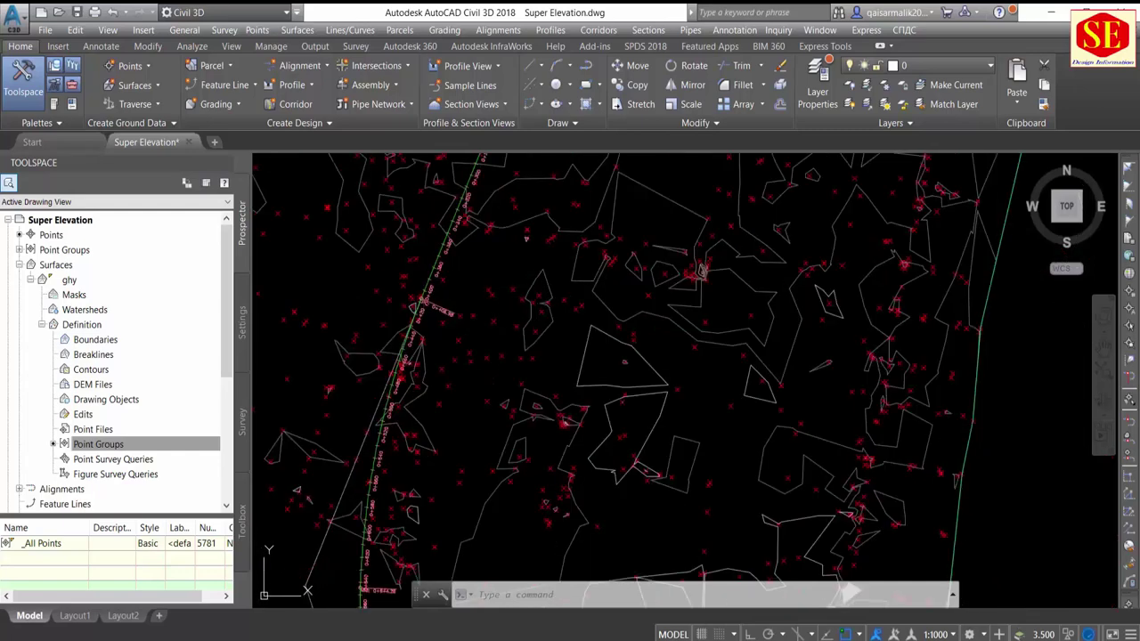
Step: Change the ghy surface's style to _No Display in its Surface Properties
left_click(535, 279)
right_click(535, 279)
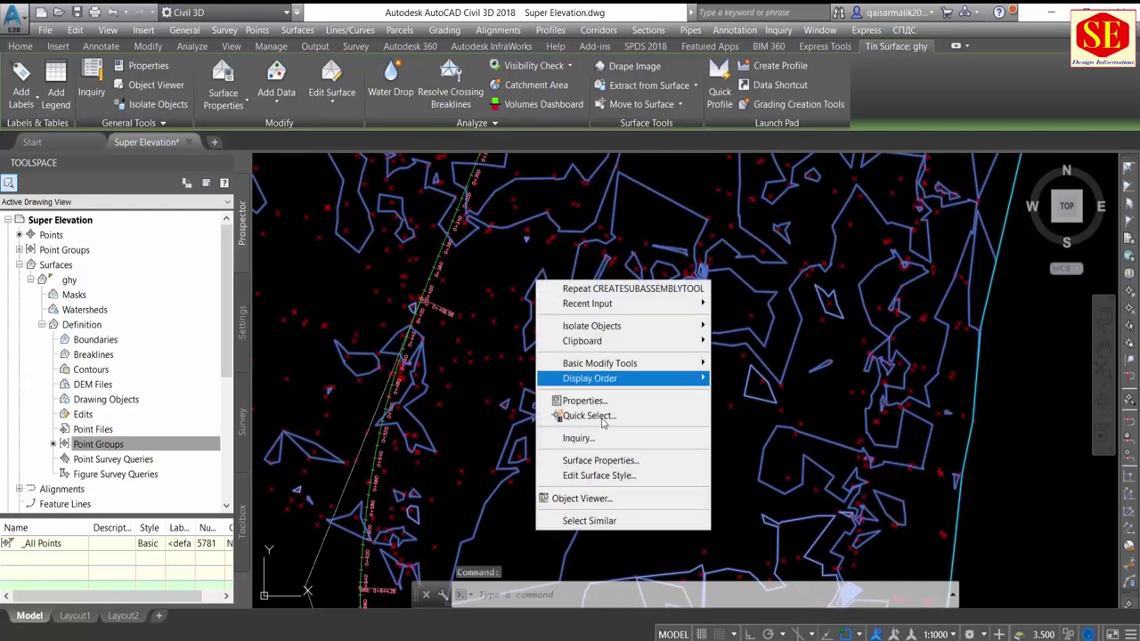
key("Escape")
right_click(694, 329)
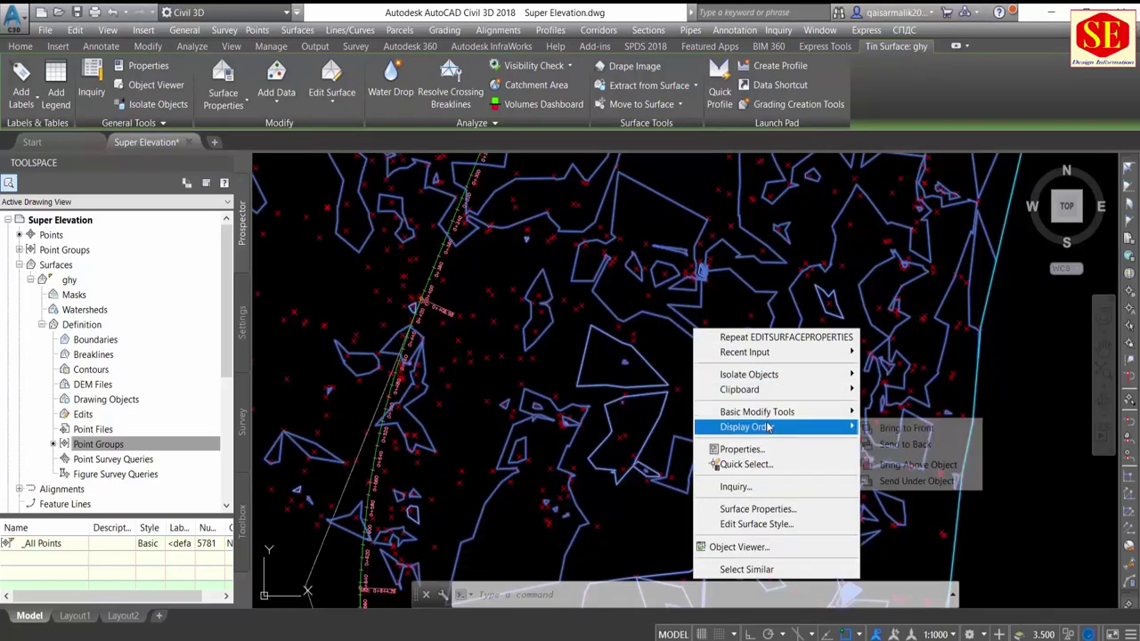
left_click(757, 509)
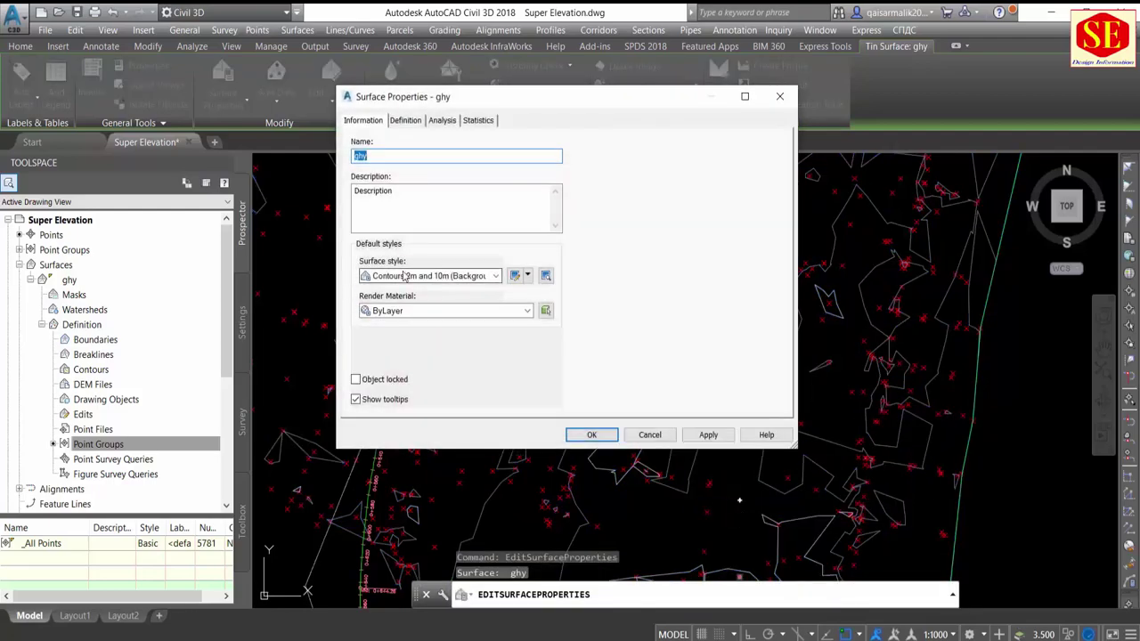
left_click(405, 276)
left_click(424, 290)
left_click(698, 440)
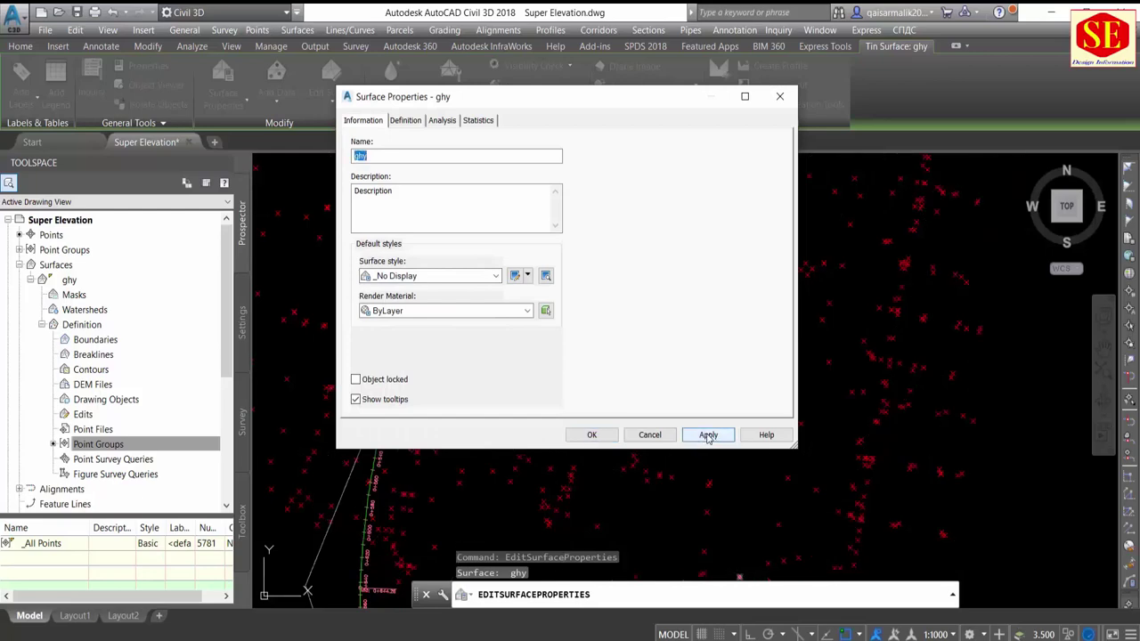
left_click(591, 435)
scroll(720, 399, "up", 2)
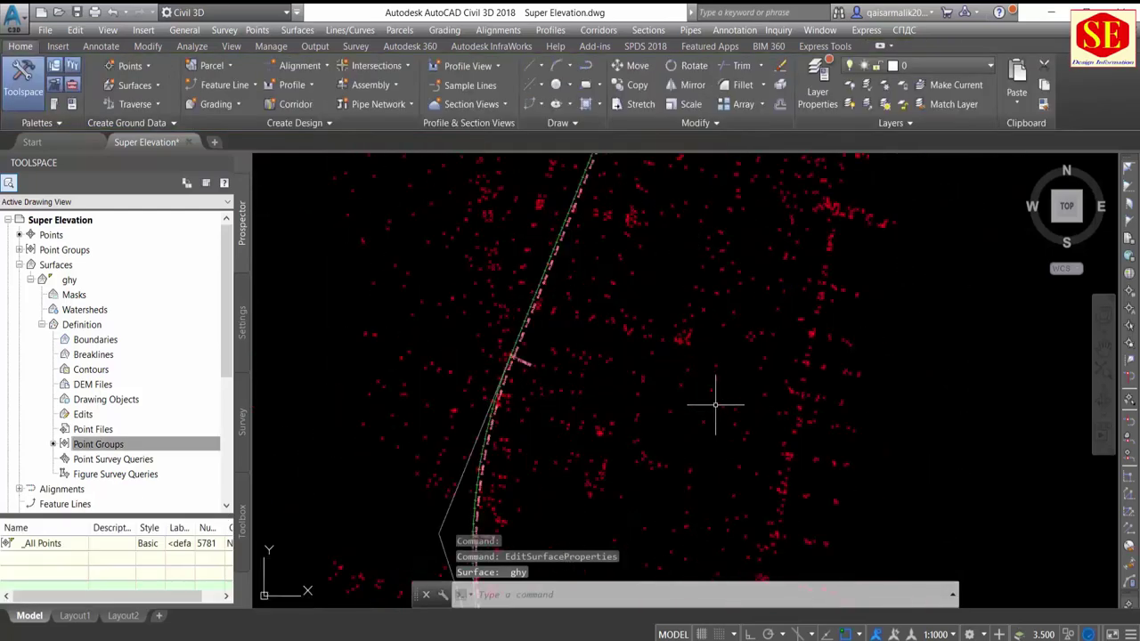
scroll(719, 376, "up", 2)
left_click_drag(720, 377, 693, 381)
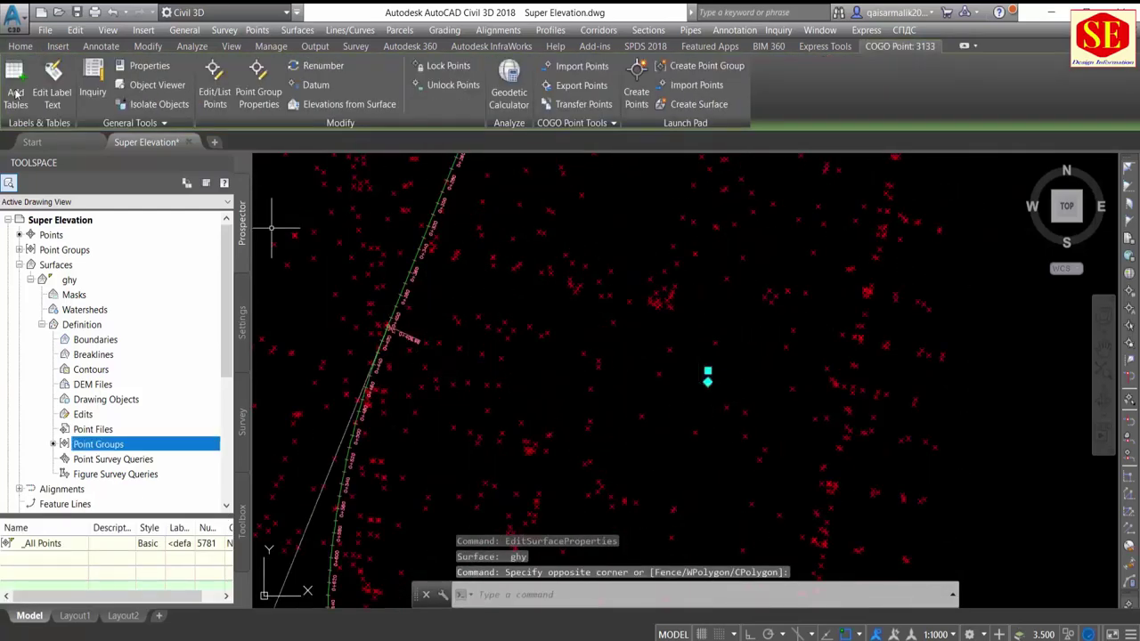
left_click(26, 46)
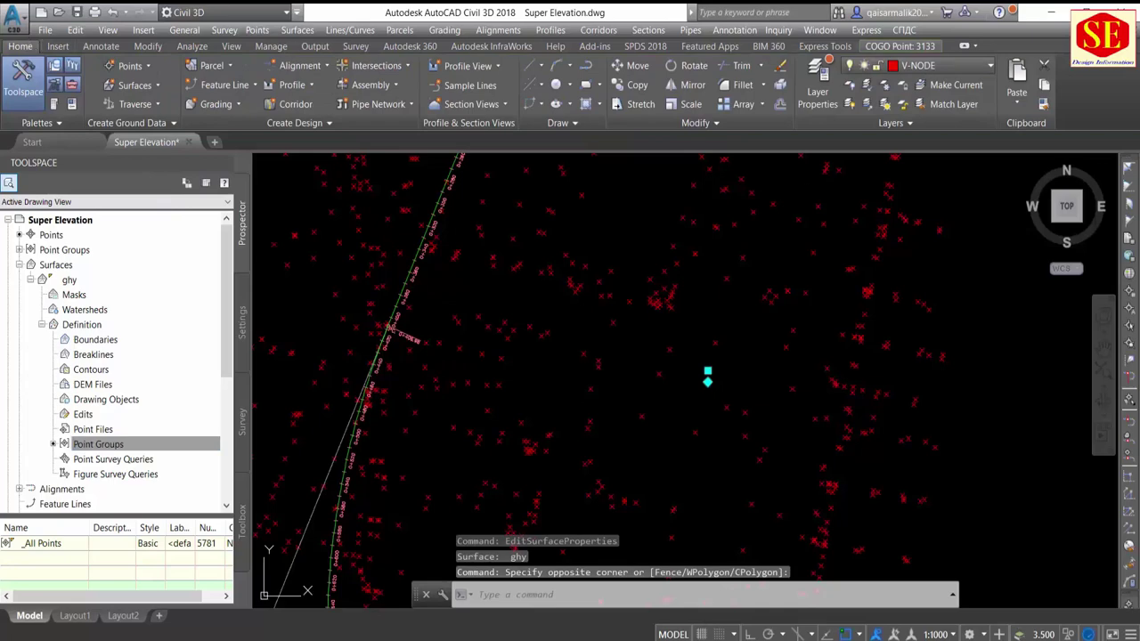
left_click(894, 66)
left_click(864, 271)
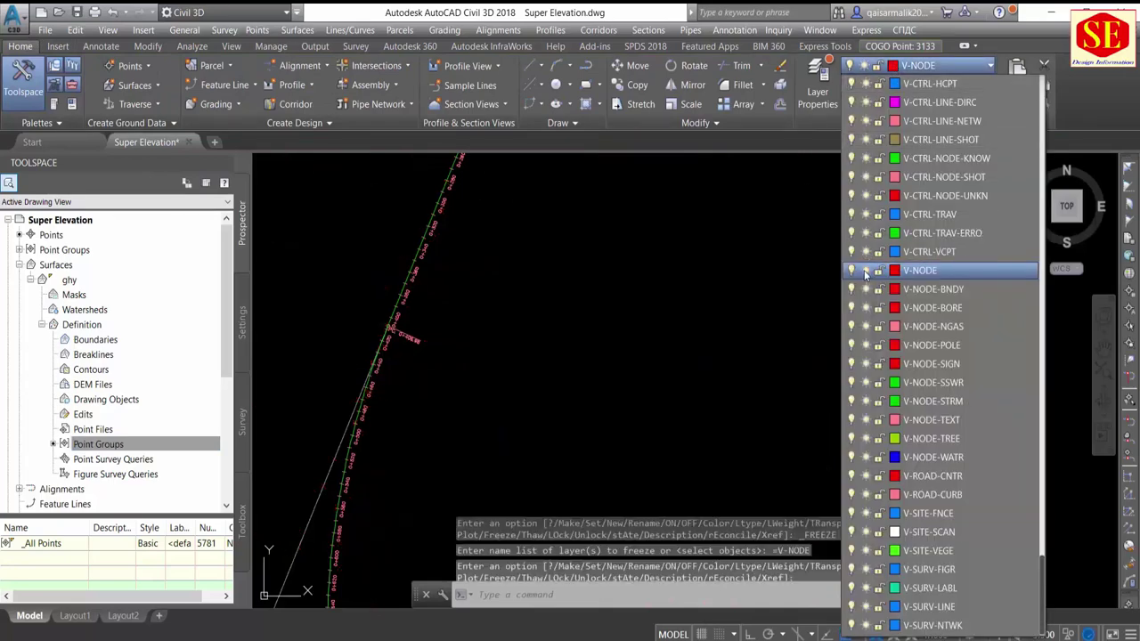
scroll(624, 318, "down", 3)
middle_click_drag(623, 330, 666, 226)
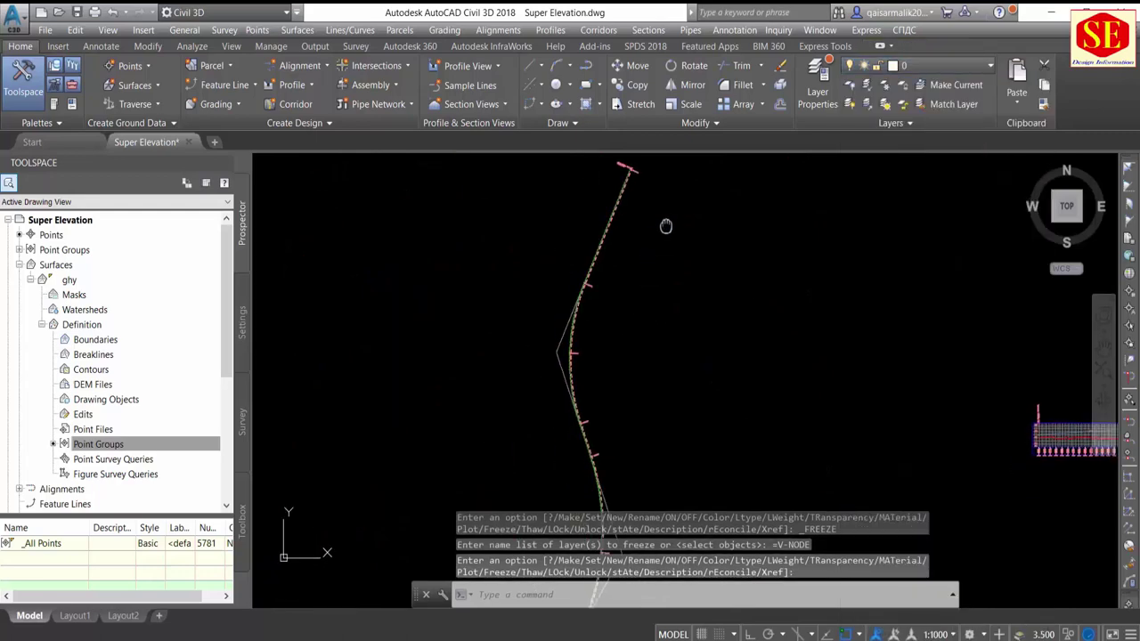
scroll(570, 294, "up", 1)
scroll(591, 254, "up", 2)
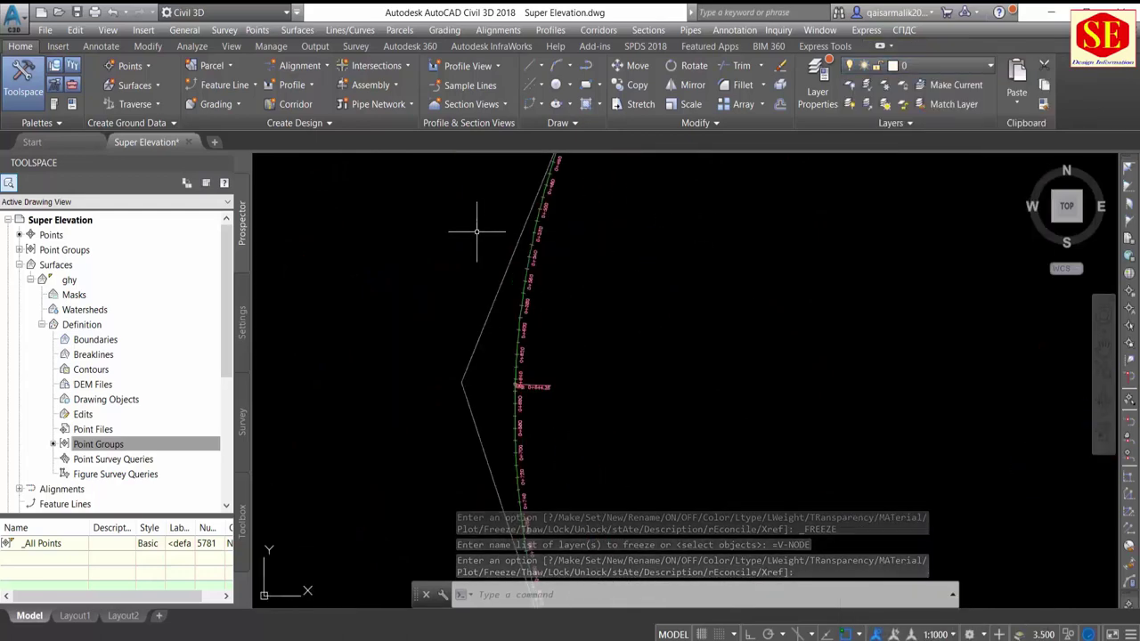
scroll(484, 311, "up", 1)
scroll(508, 285, "up", 2)
scroll(580, 318, "up", 1)
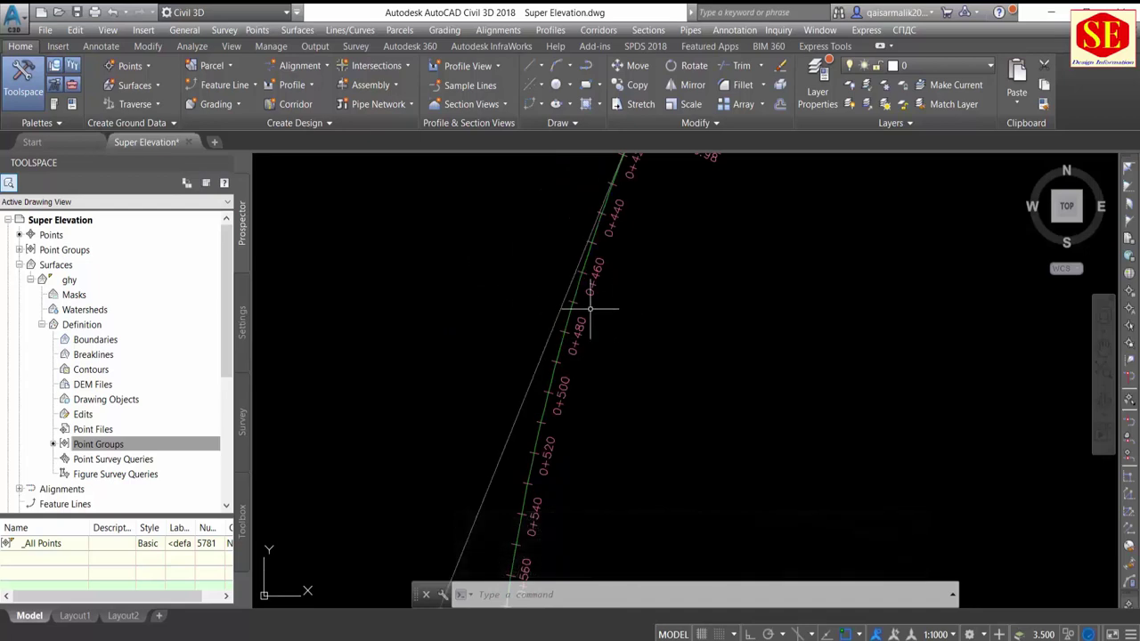
scroll(544, 338, "down", 3)
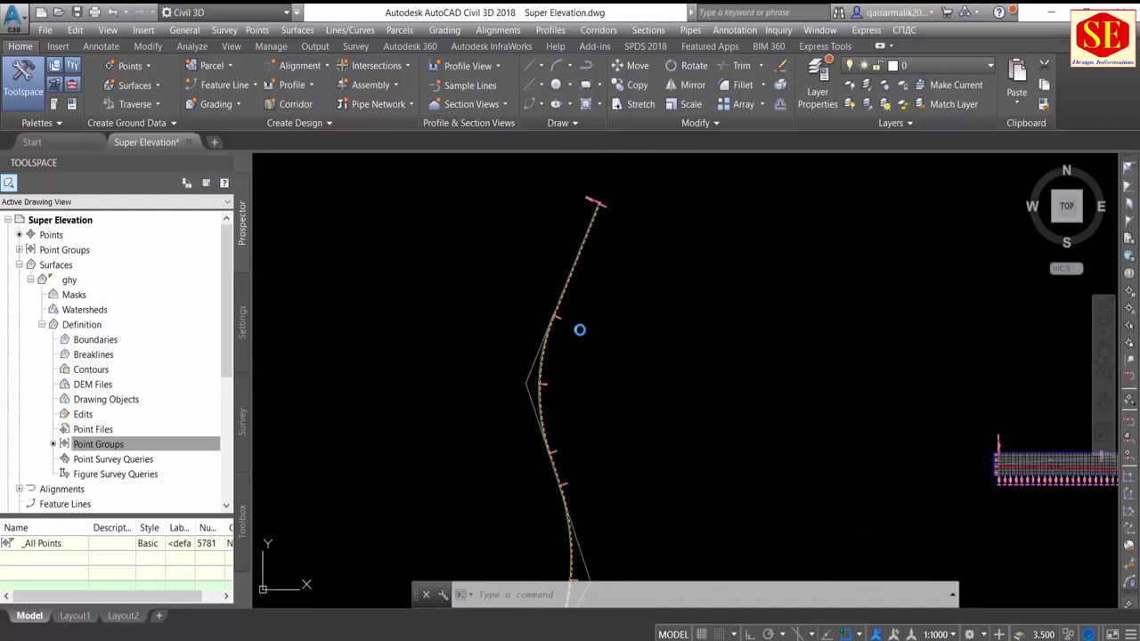
middle_click_drag(580, 330, 571, 306)
middle_click_drag(575, 463, 580, 262)
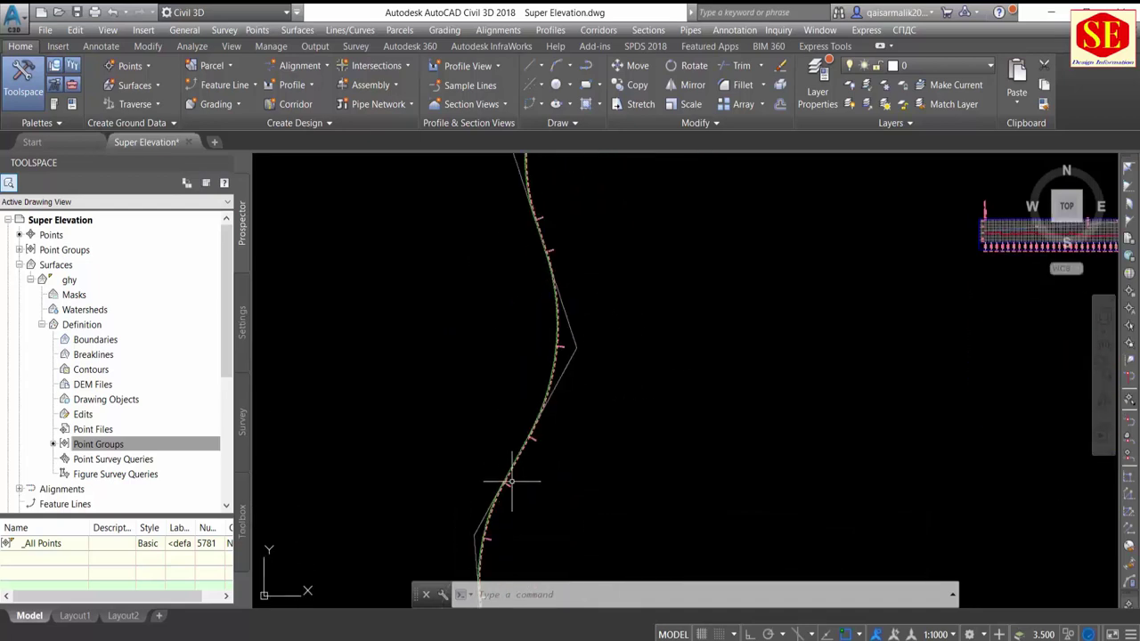
mouse_move(511, 478)
middle_mouse_down()
mouse_move(537, 330)
mouse_move(541, 399)
middle_mouse_up()
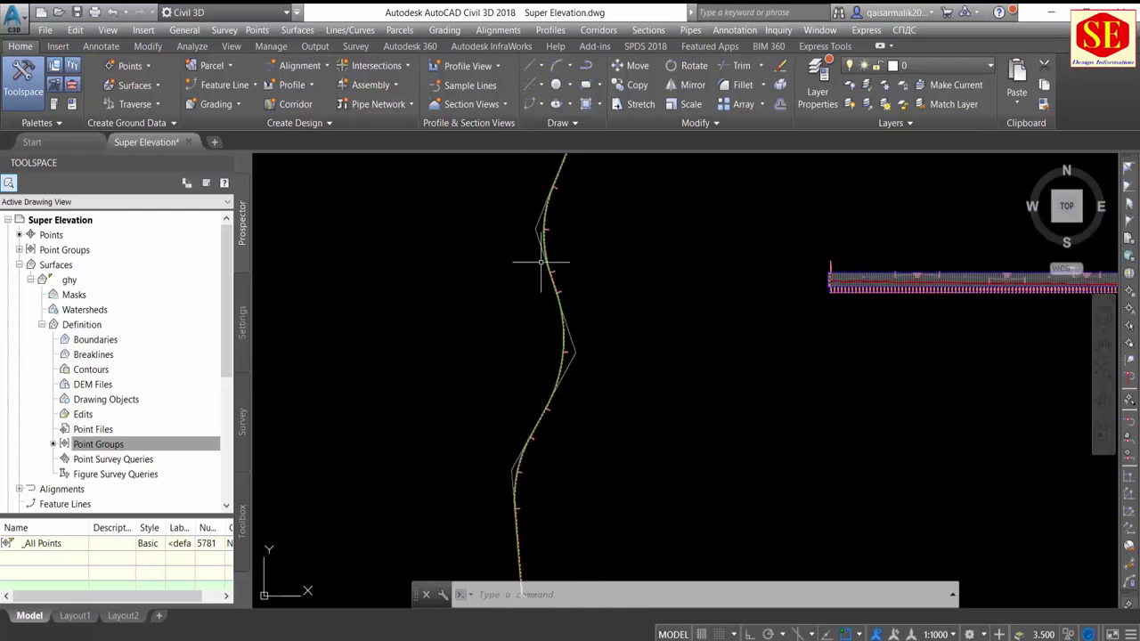
scroll(550, 212, "up", 3)
middle_click_drag(580, 259, 501, 267)
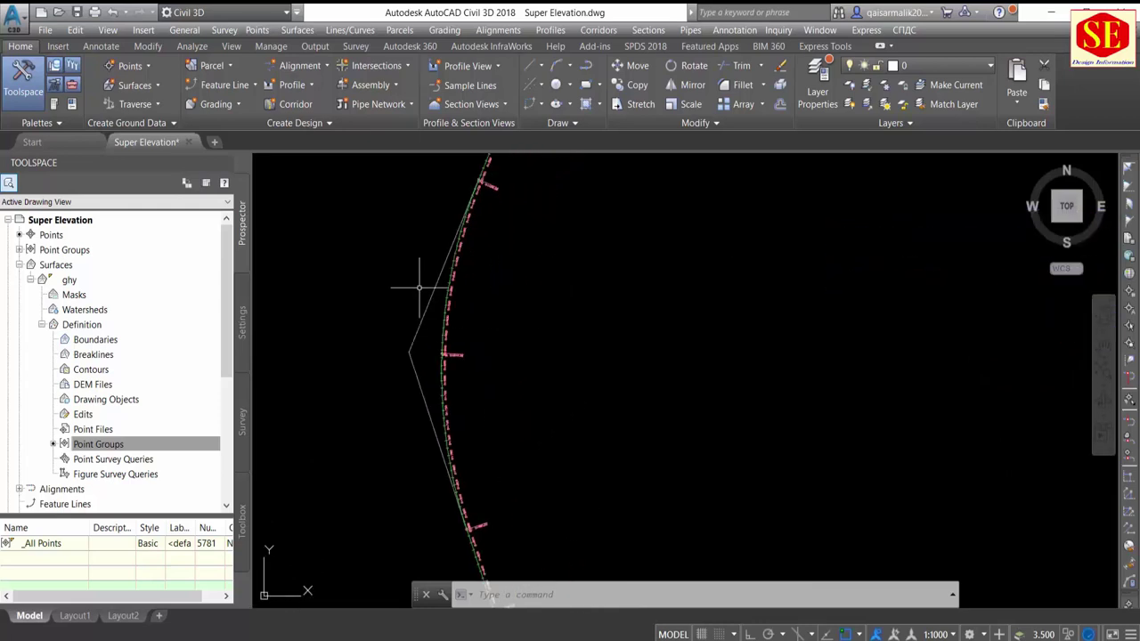
scroll(415, 283, "down", 1)
scroll(590, 303, "down", 1)
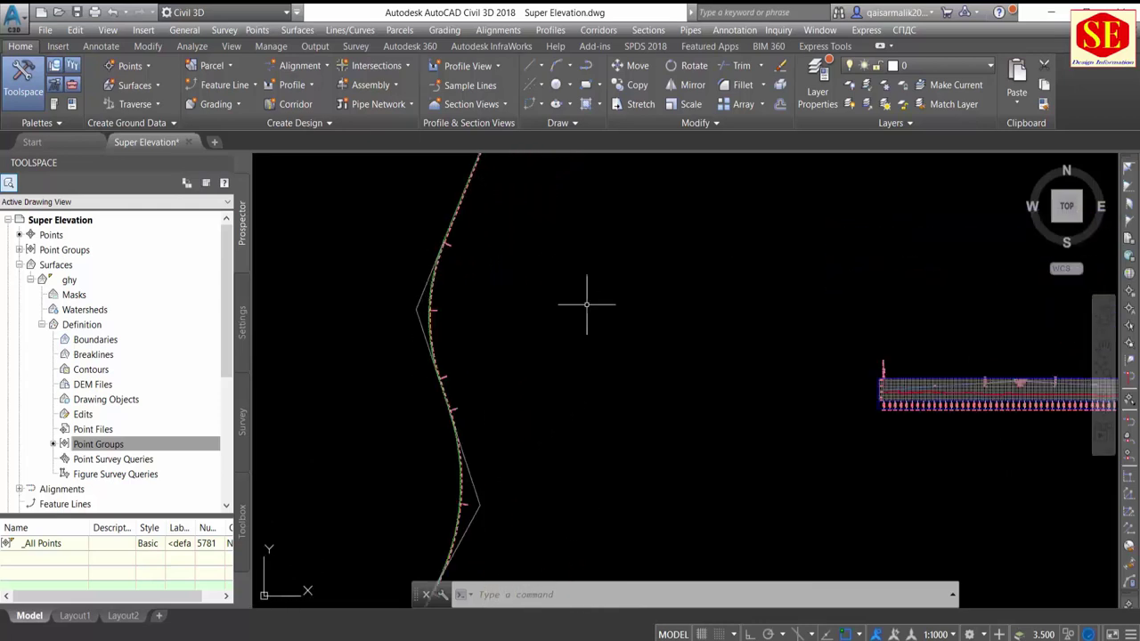
scroll(590, 303, "down", 1)
scroll(491, 290, "up", 2)
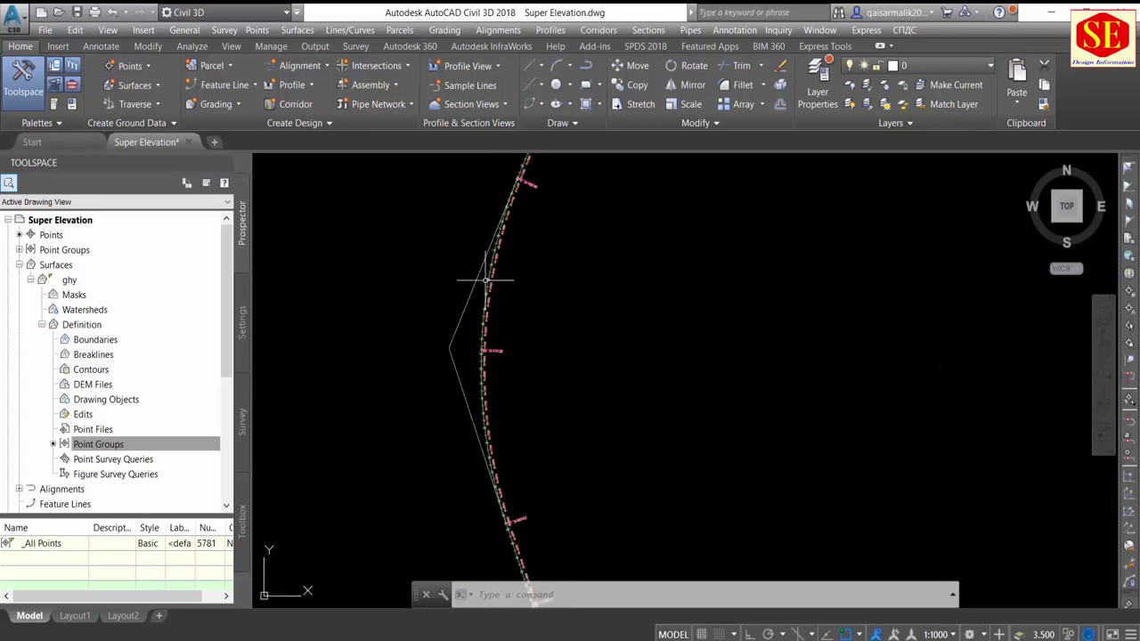
scroll(490, 287, "up", 3)
left_click(488, 286)
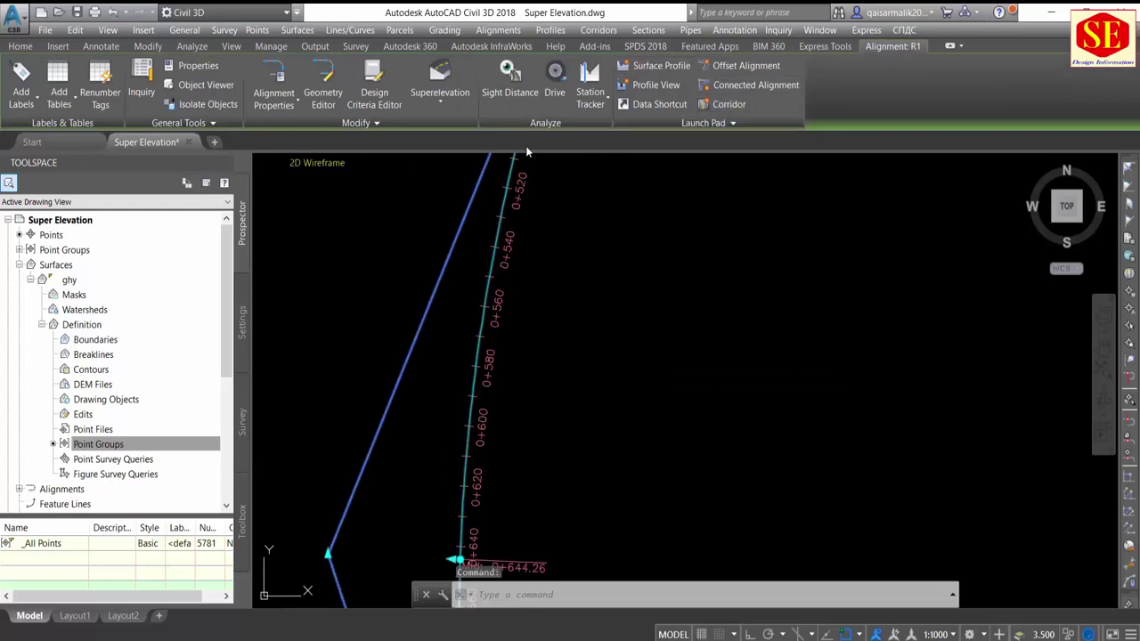
Step: Launch Calculate/Edit Superelevation for alignment R1 and choose to calculate it now
left_click(447, 108)
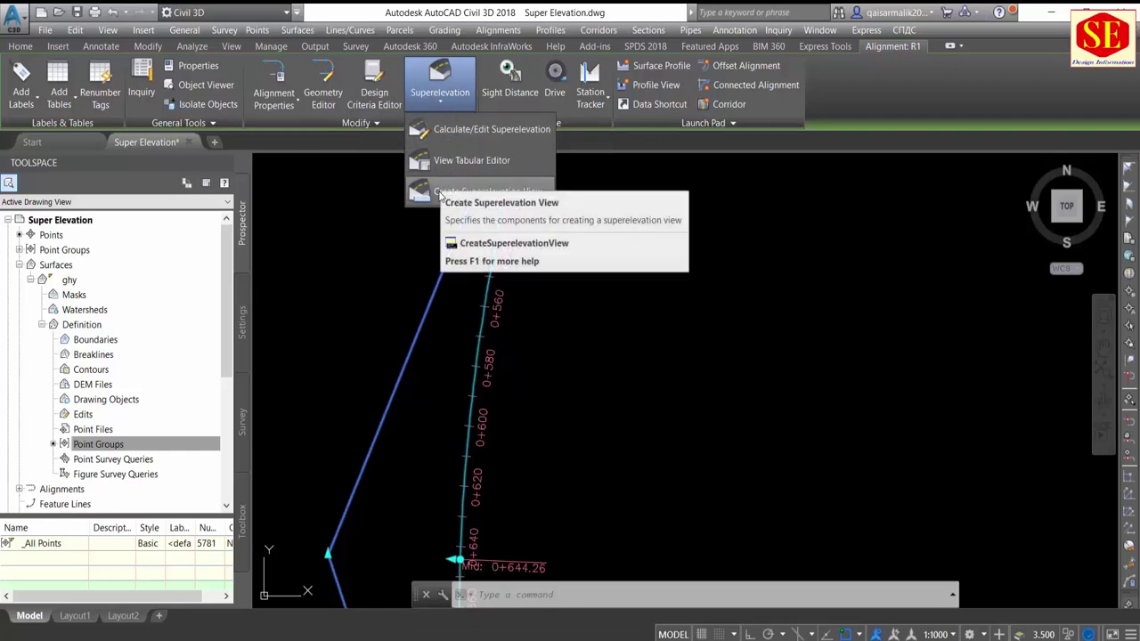
left_click(451, 132)
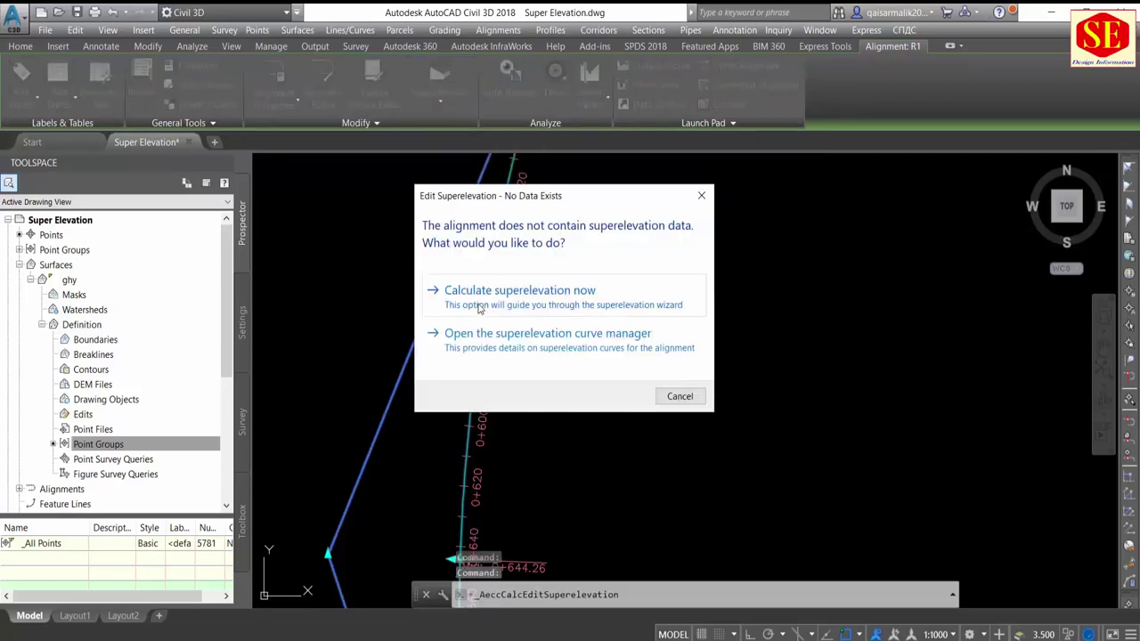
left_click(478, 305)
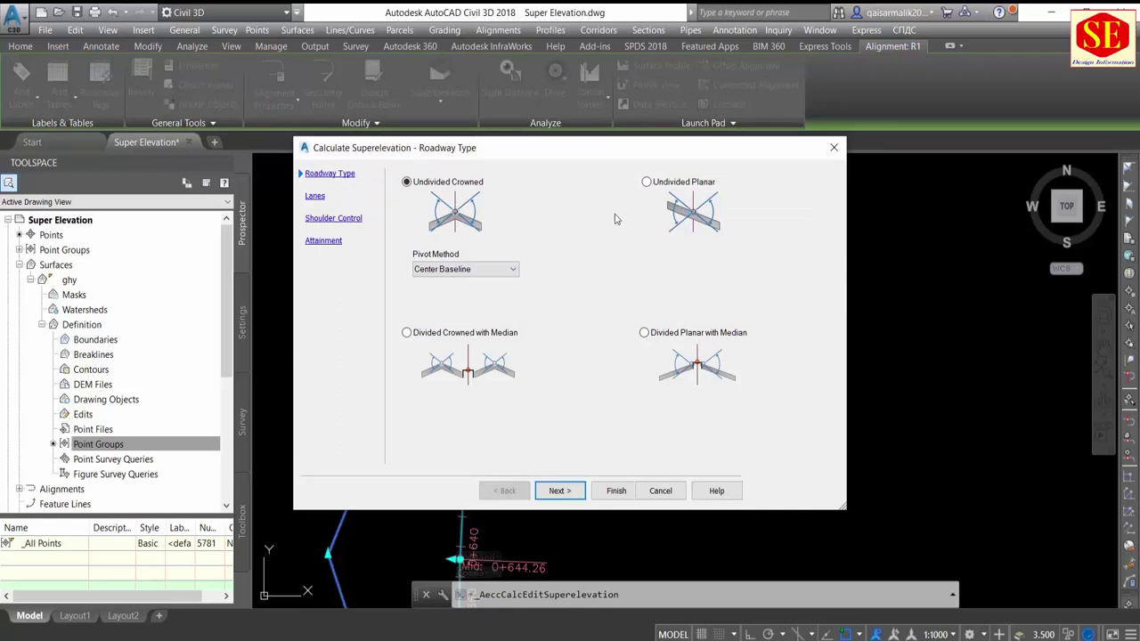
Step: Compare the roadway types and choose Undivided Crowned
left_click(648, 182)
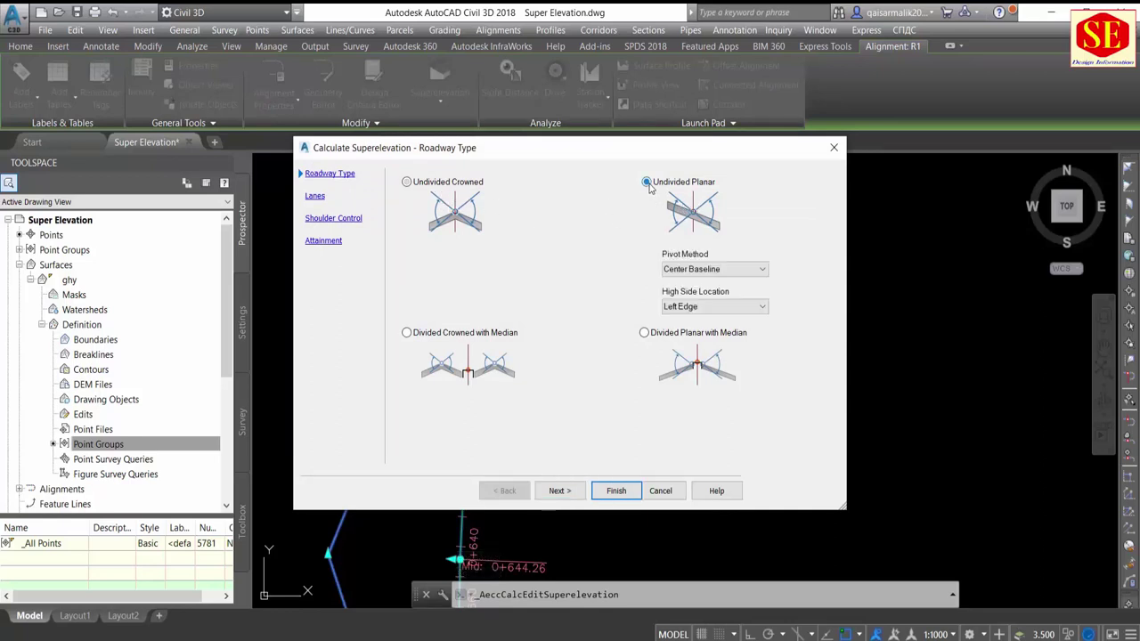
left_click(434, 337)
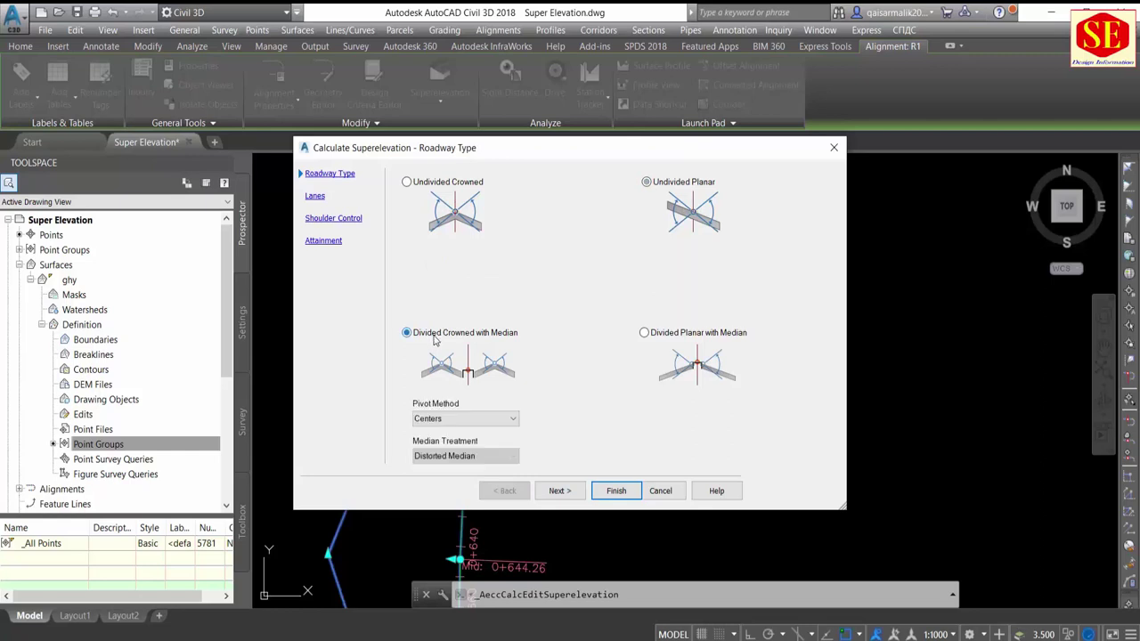
left_click(659, 341)
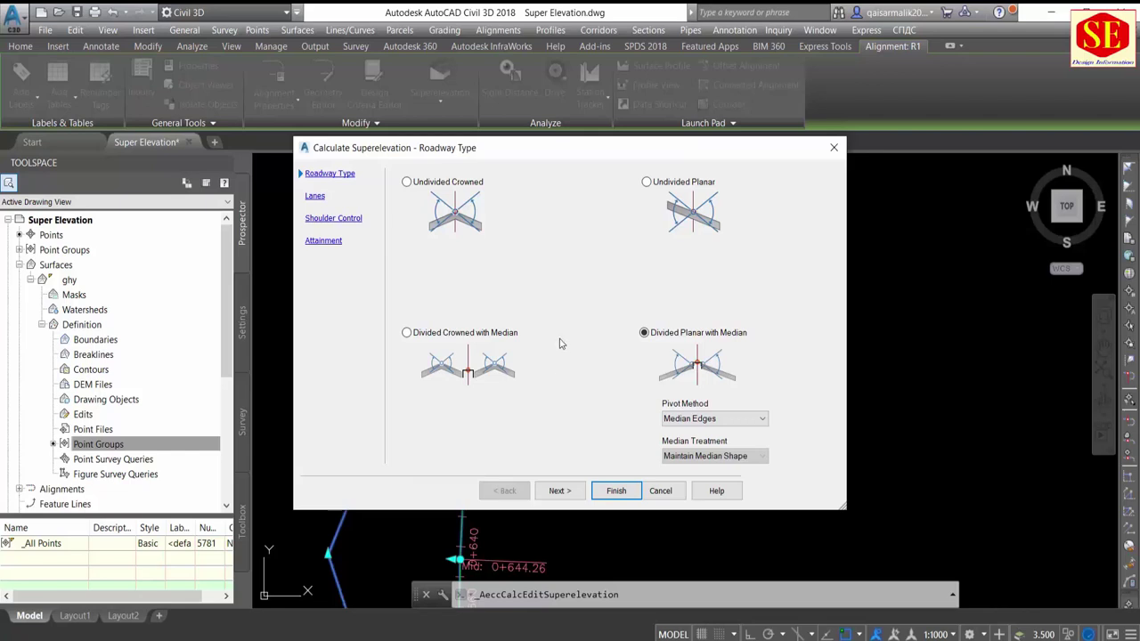
left_click(418, 184)
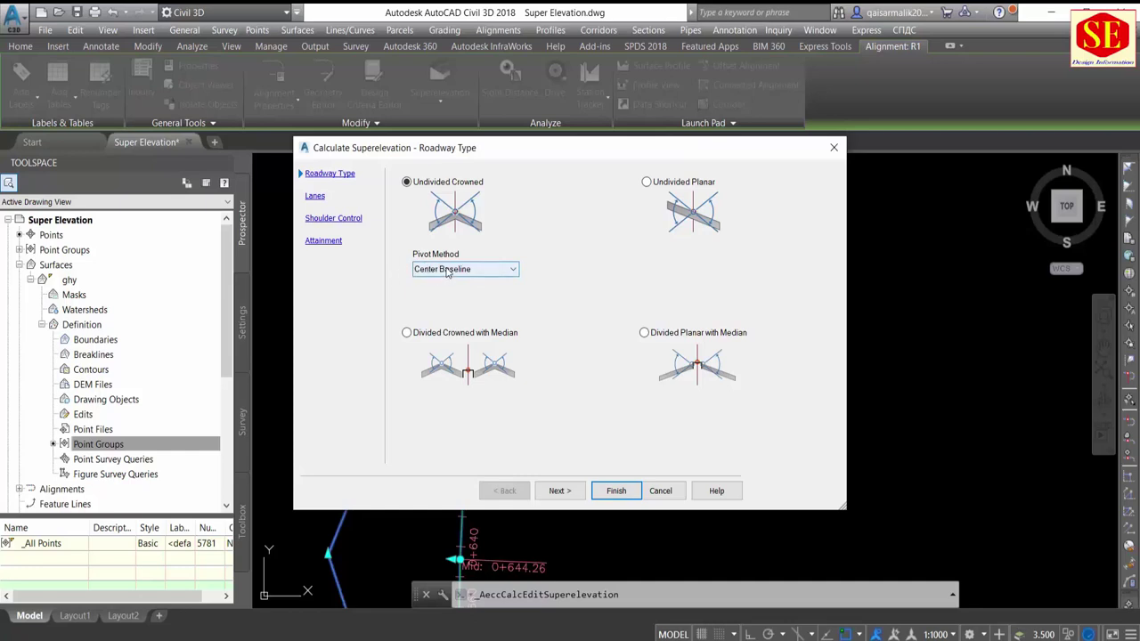
Step: Try the pivot methods, settle on Outside Of Curve, and advance to lanes
left_click(504, 276)
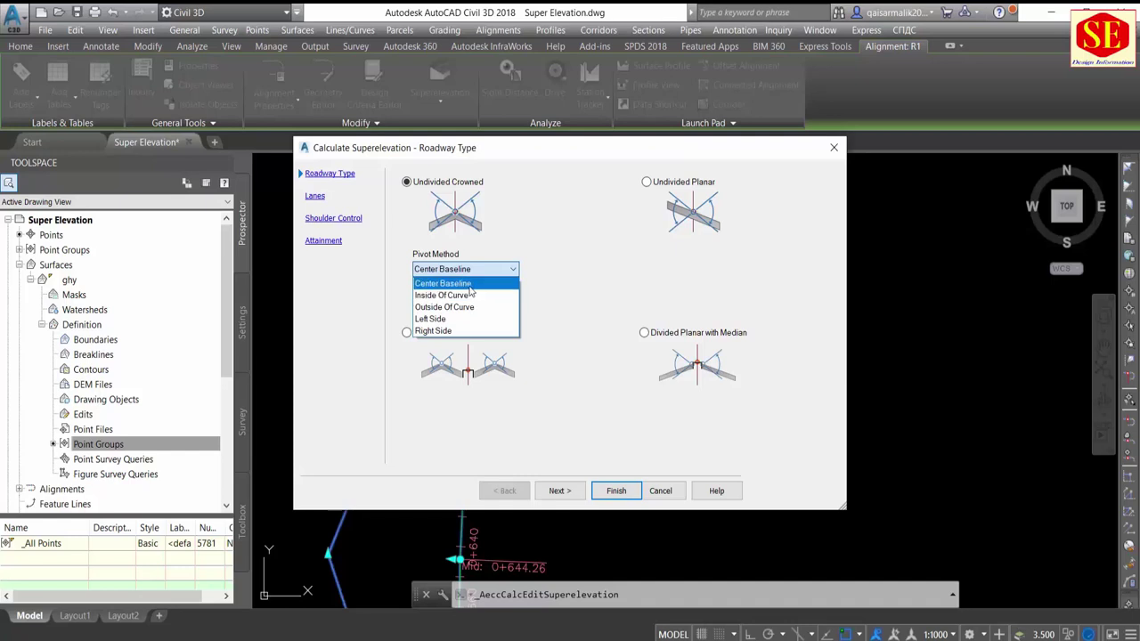
left_click(465, 297)
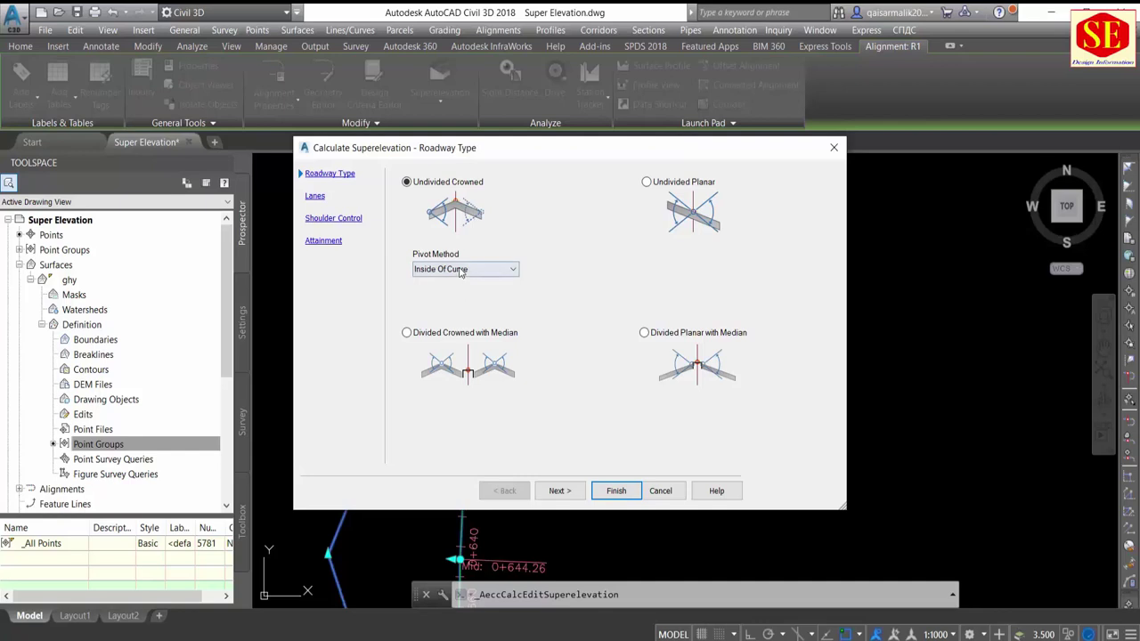
left_click(465, 270)
left_click(463, 306)
left_click(464, 269)
left_click(463, 316)
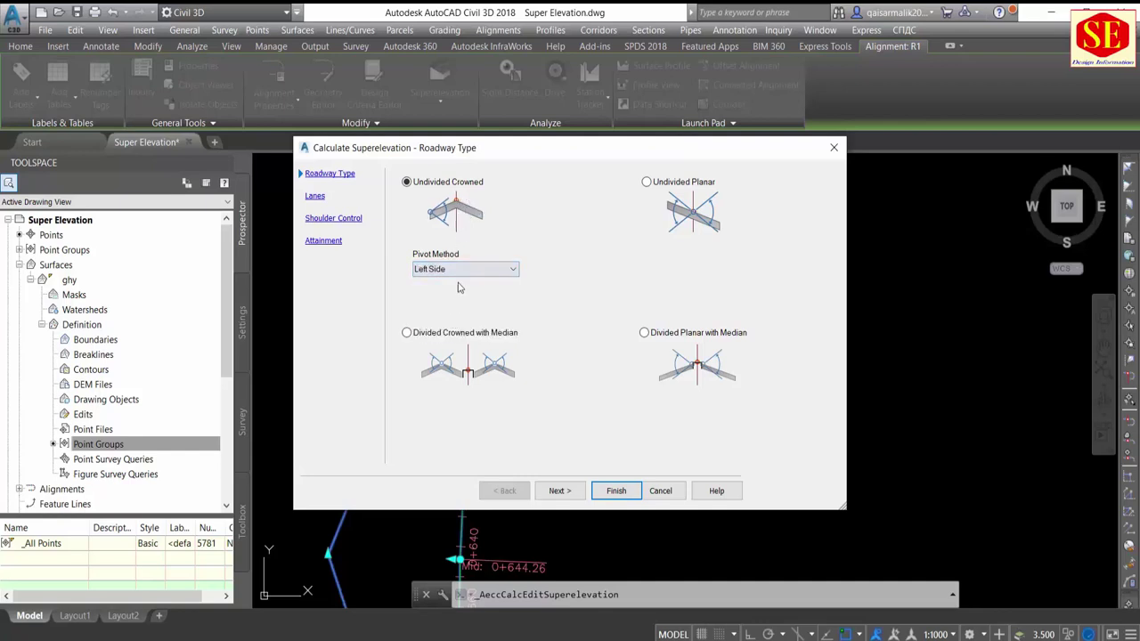
left_click(452, 270)
left_click(447, 329)
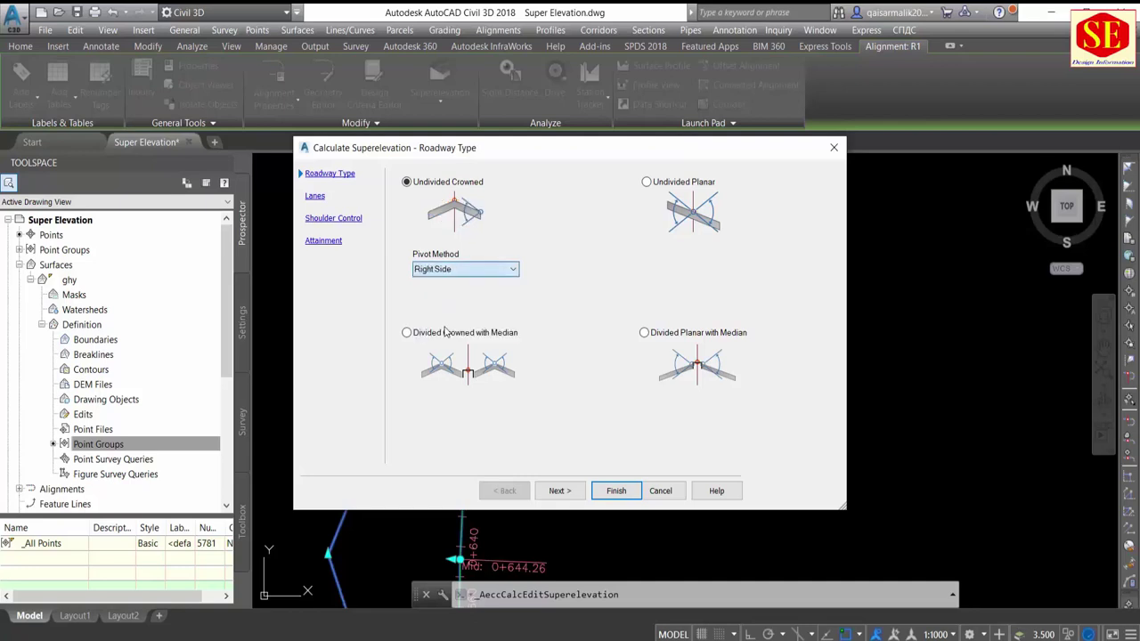
left_click(457, 271)
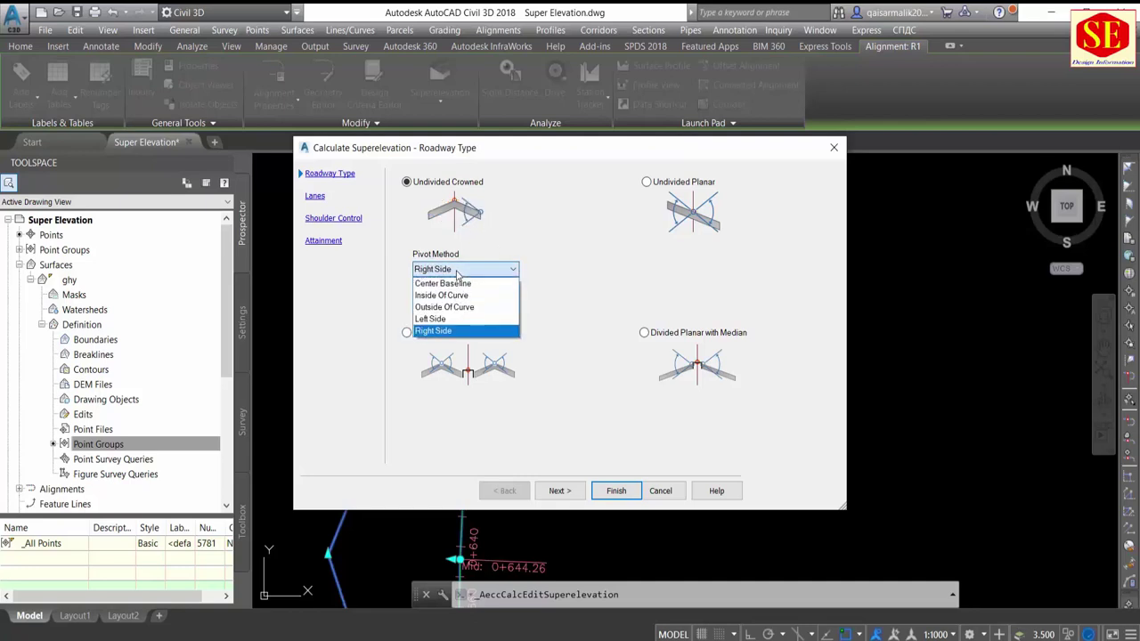
left_click(451, 308)
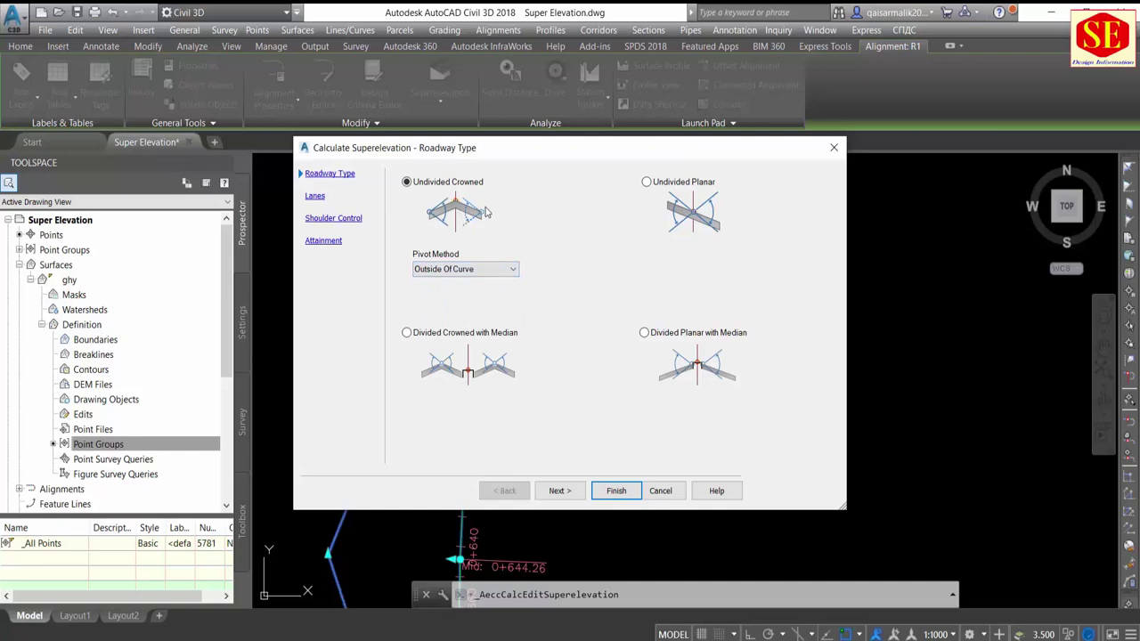
left_click(557, 491)
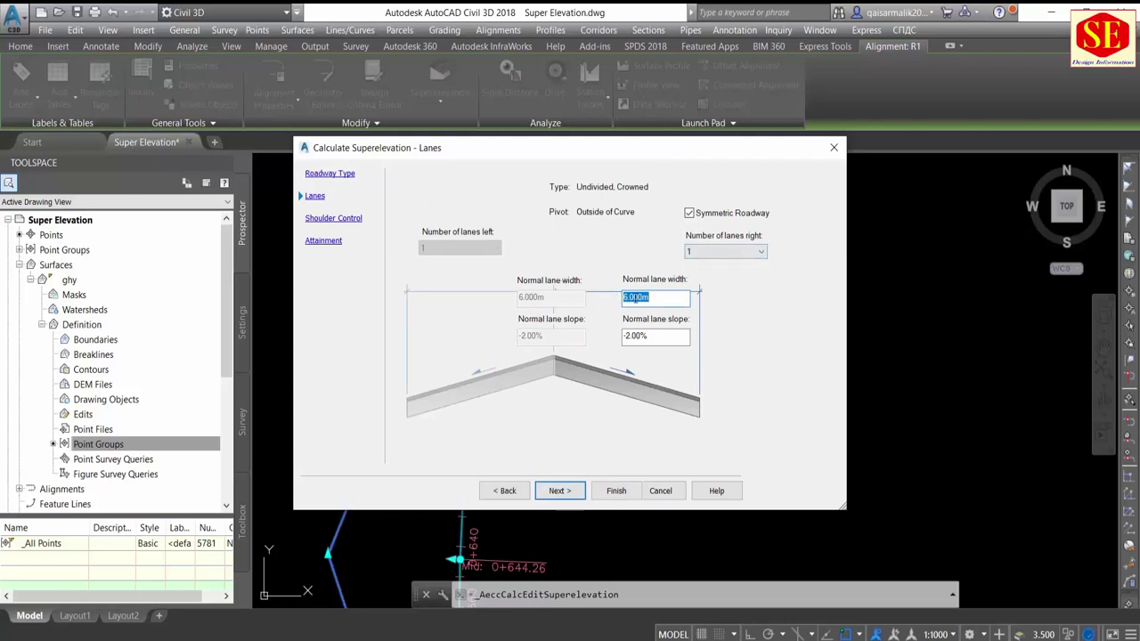
Step: Set two lanes on the right side with a 7.2 m lane width
left_click(722, 253)
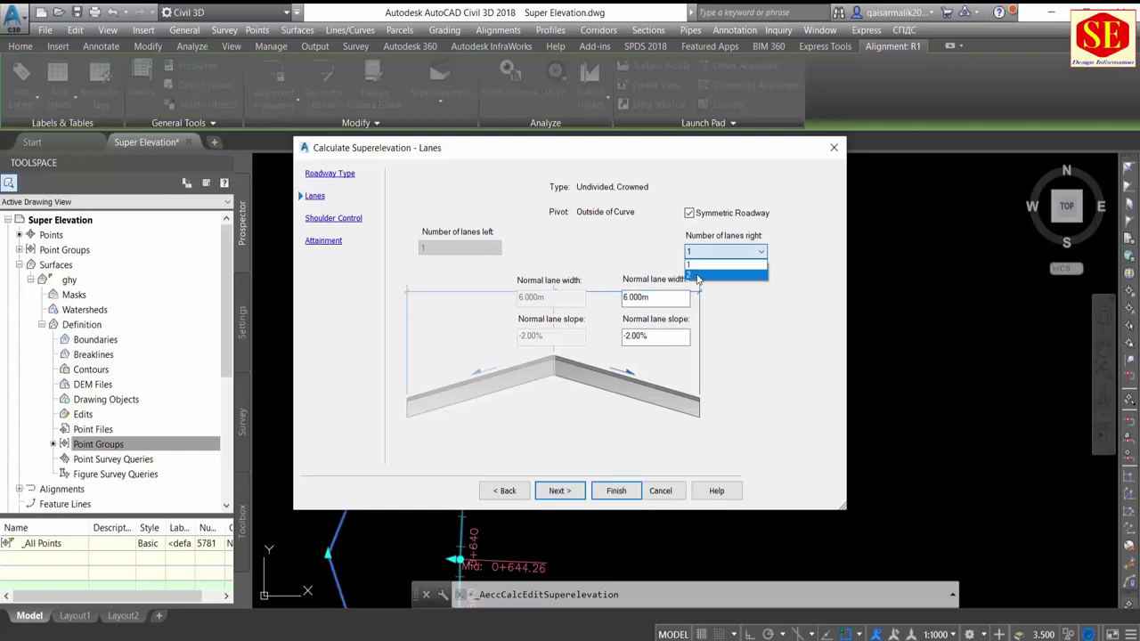
left_click(701, 272)
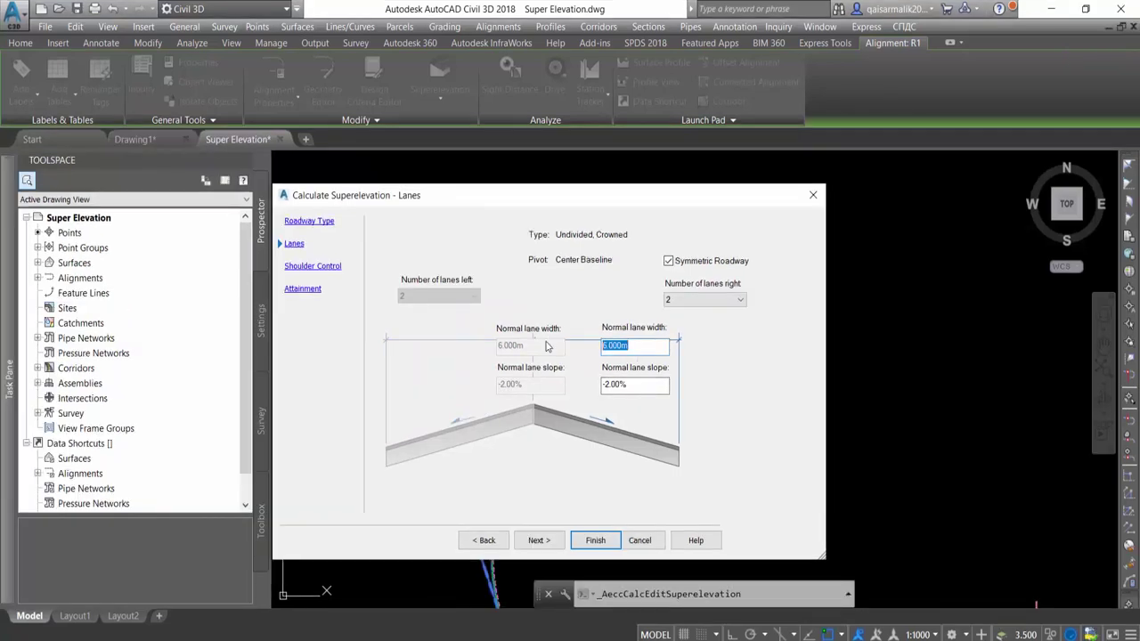
type("7.2")
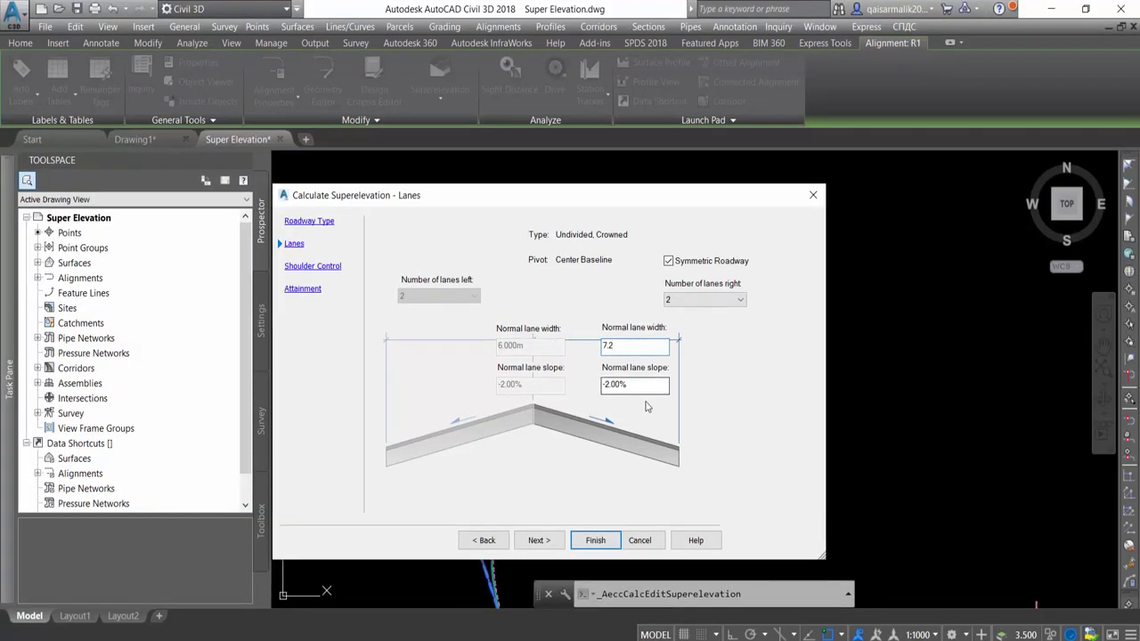
left_click(638, 384)
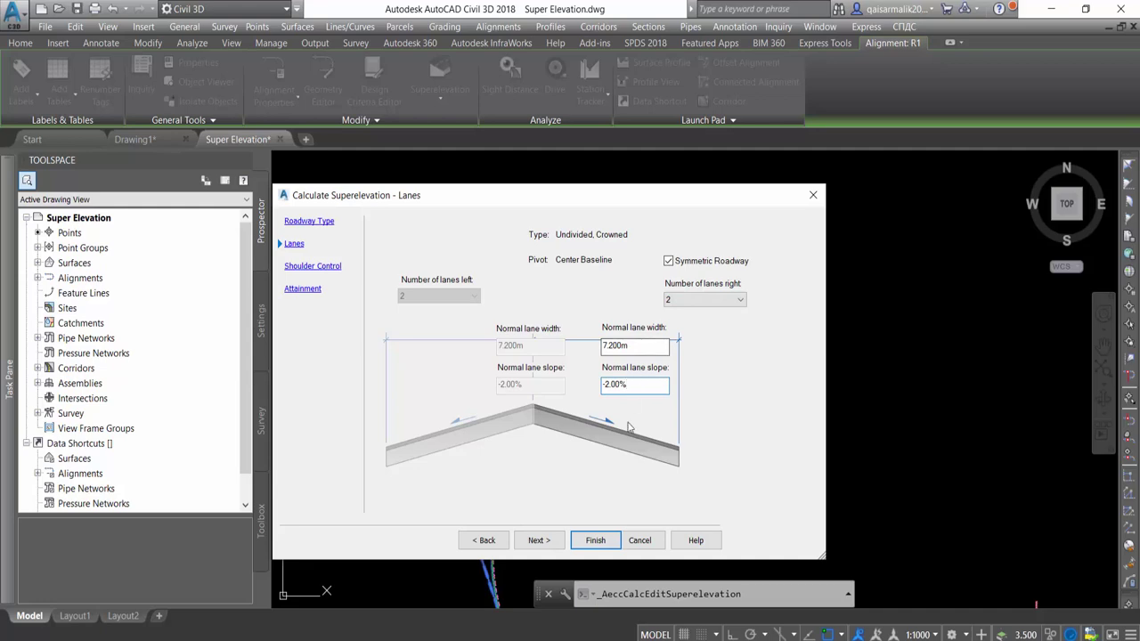
Step: Turn off outside shoulder calculation and continue to the attainment settings
left_click(543, 542)
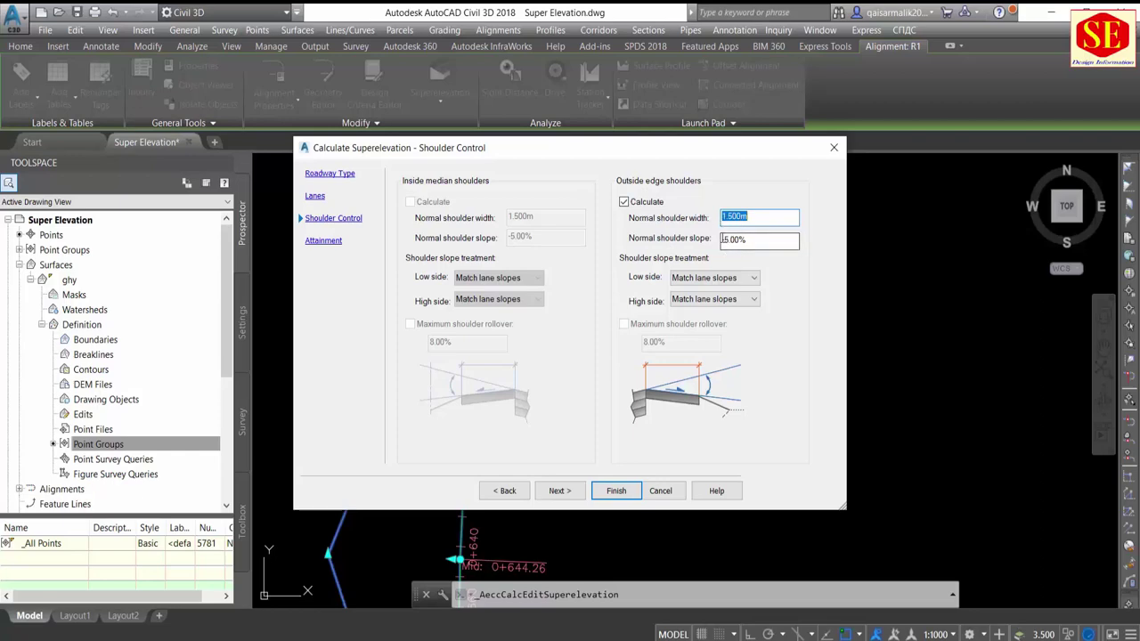
left_click(639, 206)
left_click(639, 206)
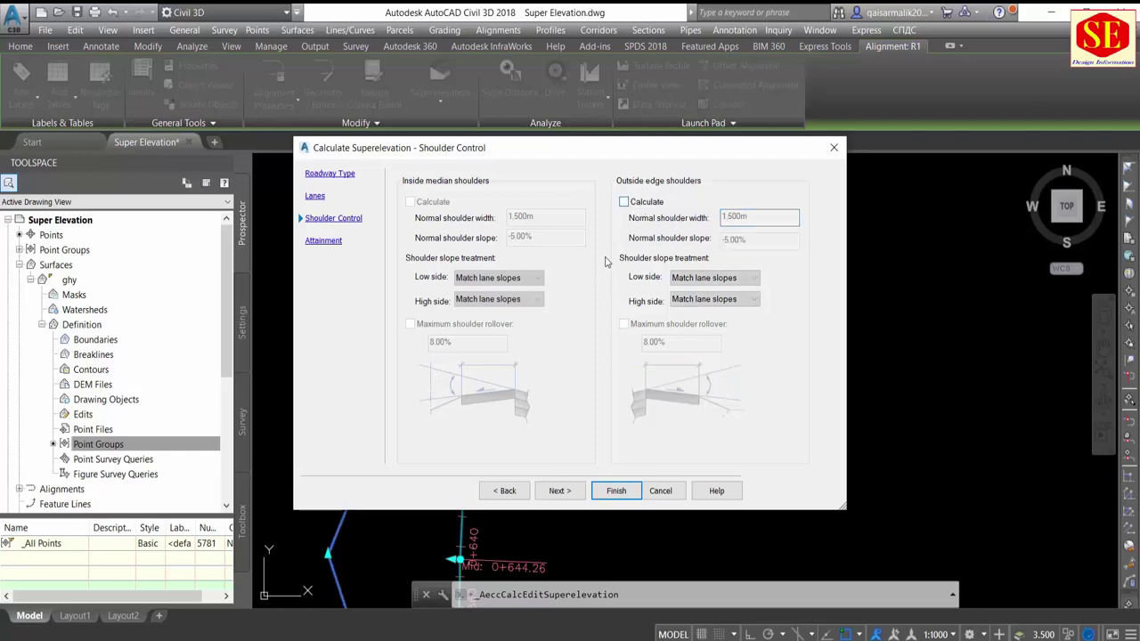
left_click(562, 492)
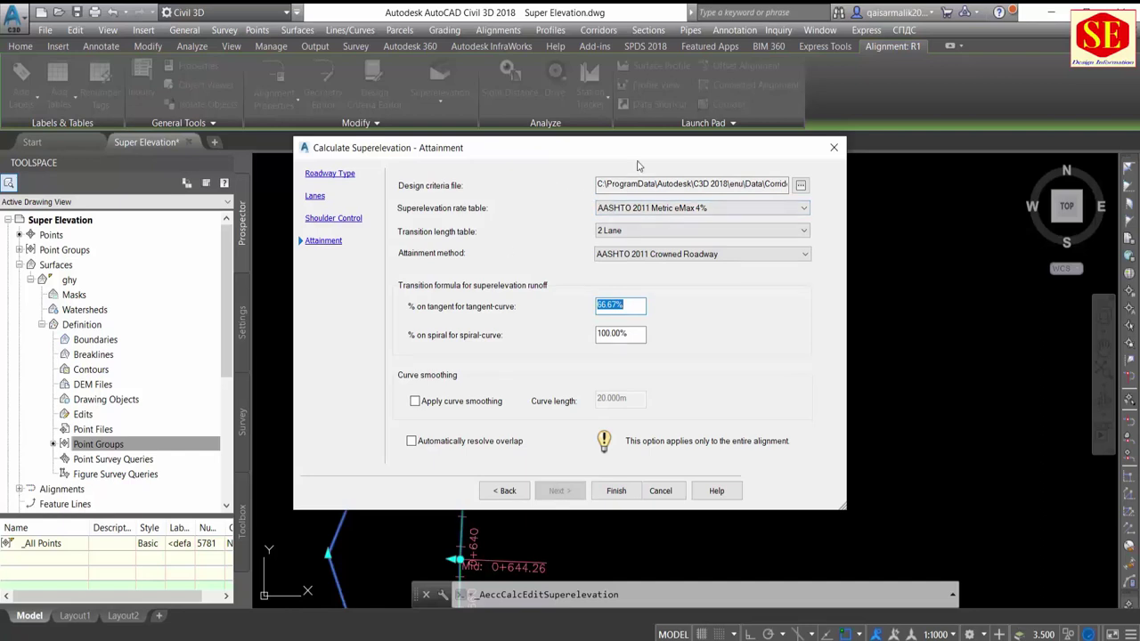
left_click(694, 208)
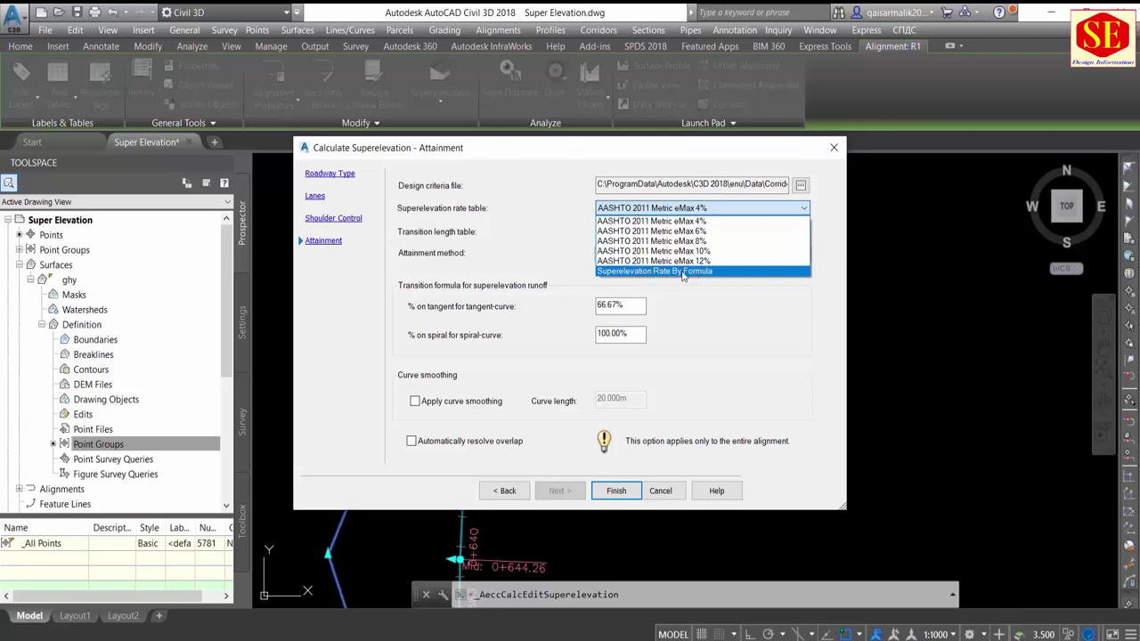
left_click(674, 222)
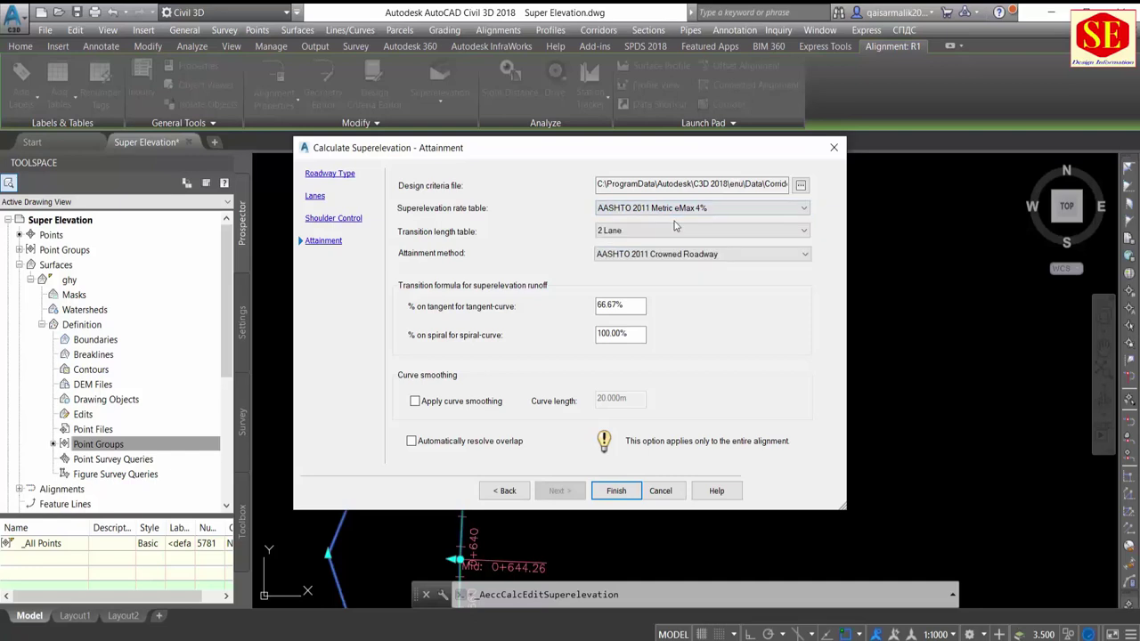
left_click(662, 234)
left_click(643, 244)
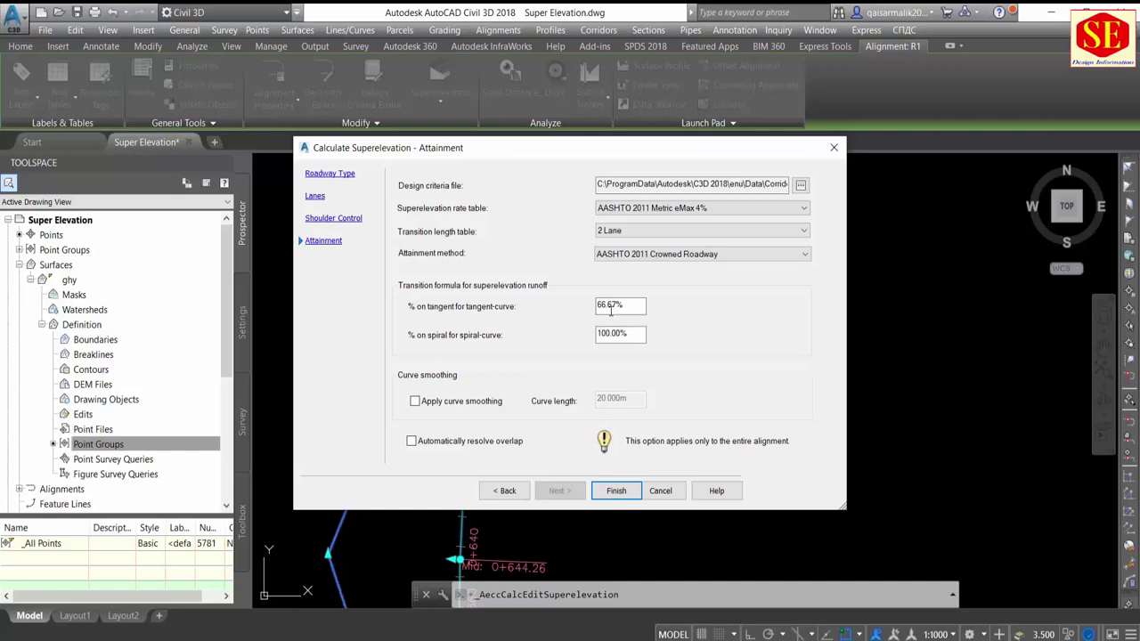
Step: Check the spiral-curve runoff, enable Automatically resolve overlap, and finish calculating superelevation
left_click(614, 336)
left_click(429, 443)
left_click(610, 491)
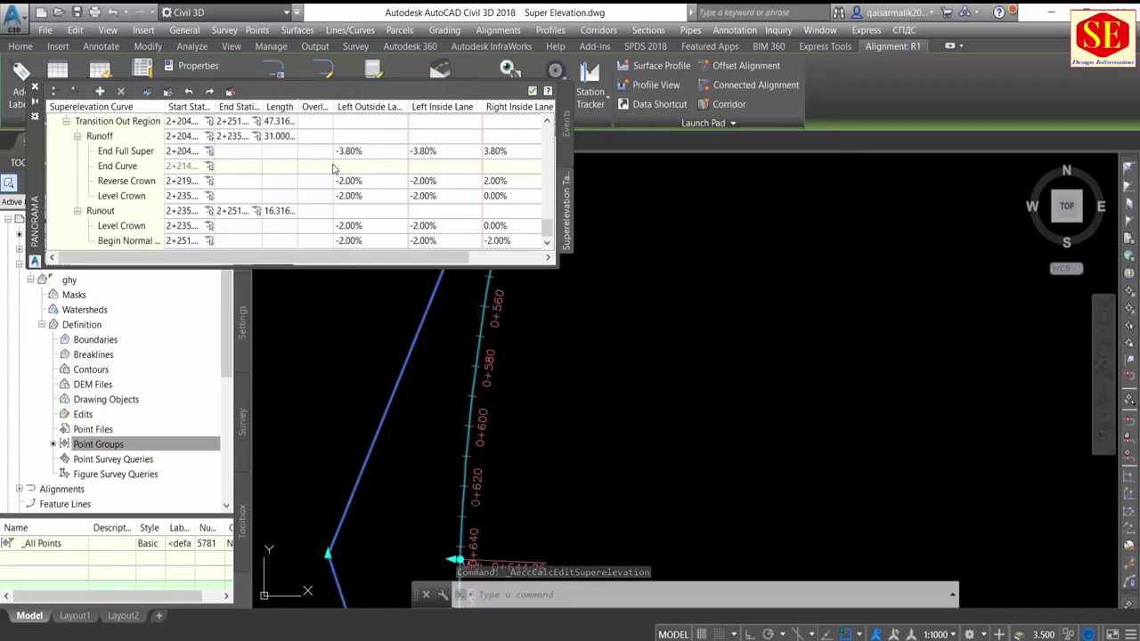
Step: Widen the station columns so Curve.1 reads 0+368.48m to 0+417.98m (49.500m)
left_click_drag(546, 229, 547, 124)
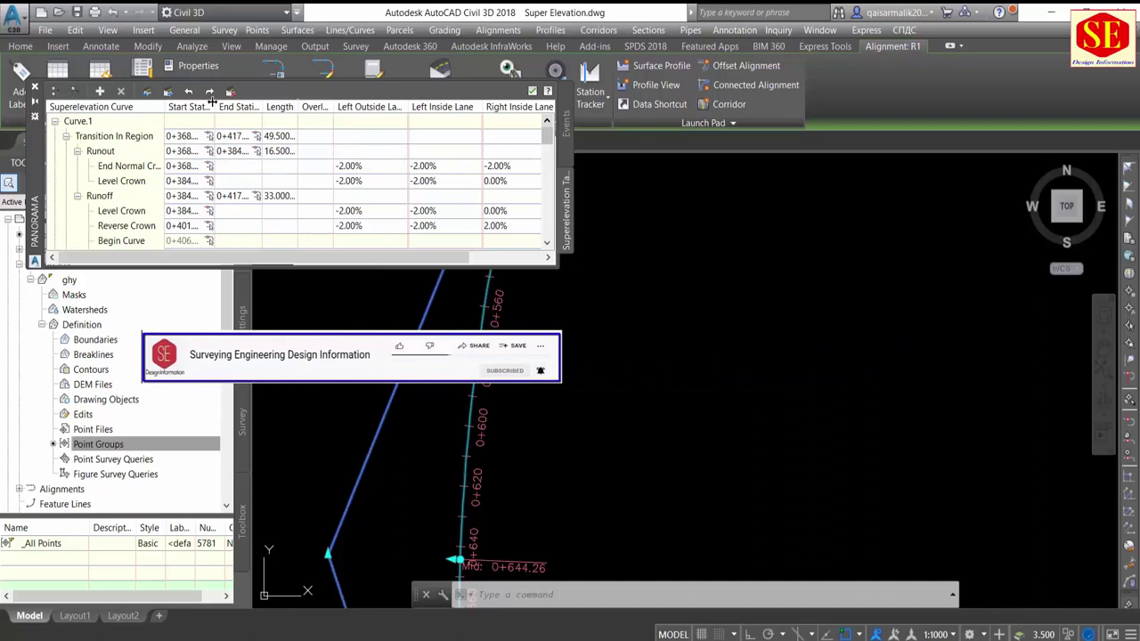
left_click_drag(225, 105, 256, 106)
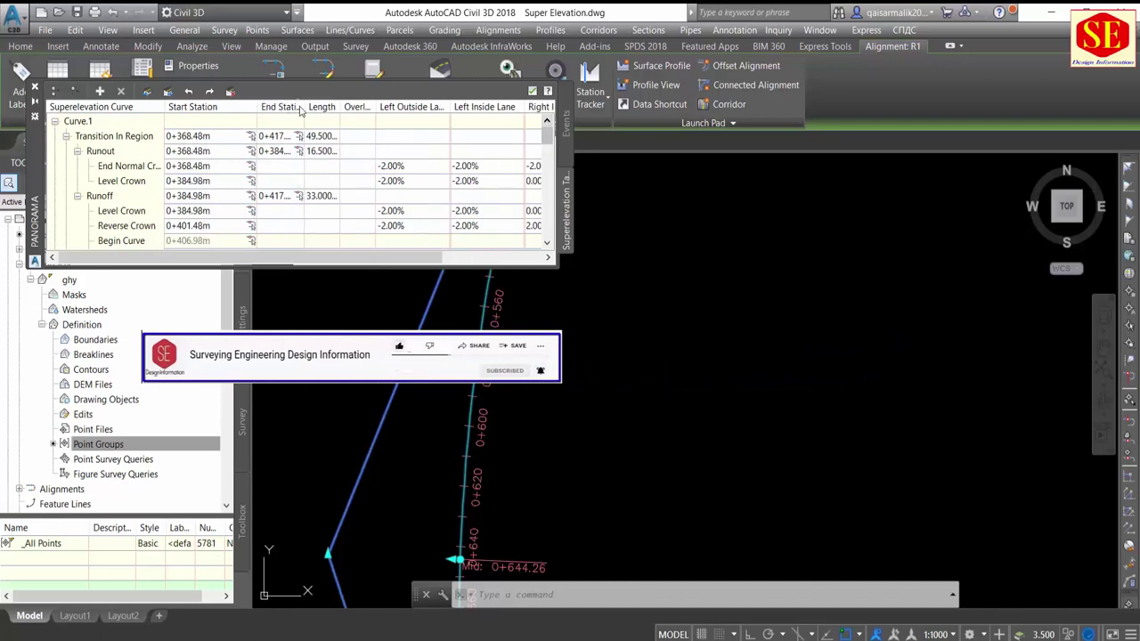
left_click_drag(304, 106, 433, 106)
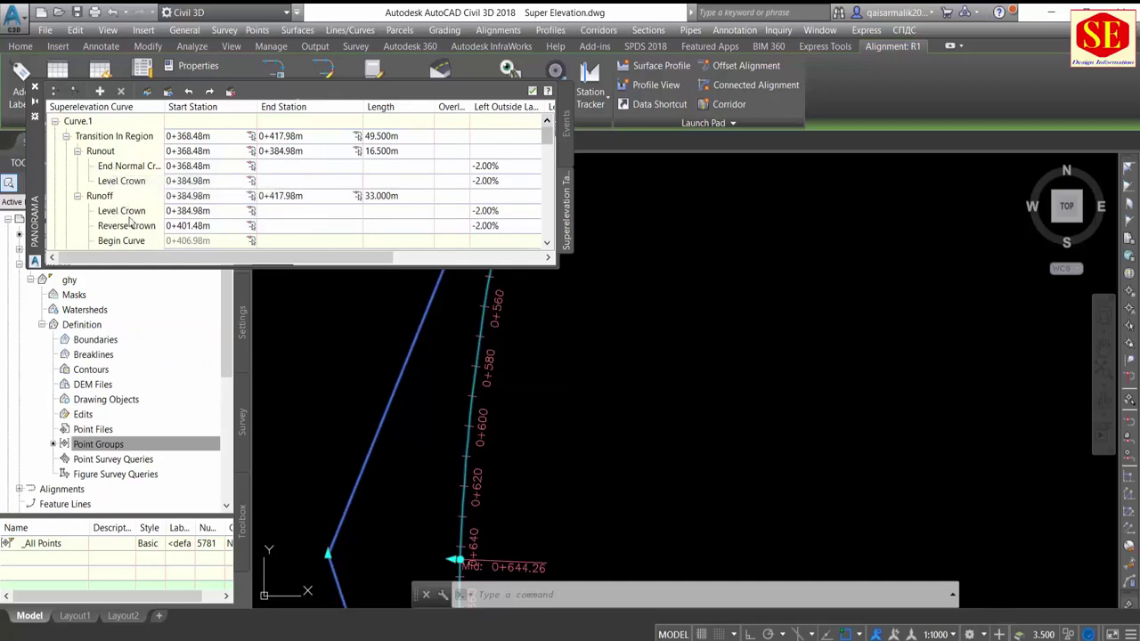
left_click(143, 215)
scroll(143, 215, "down", 2)
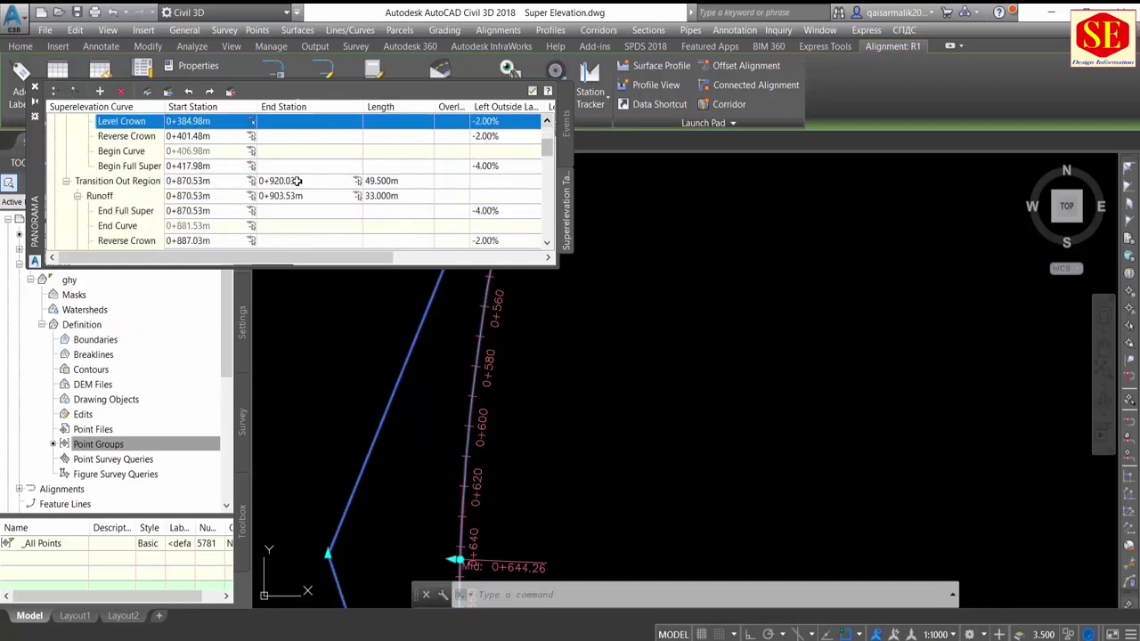
scroll(411, 195, "down", 1)
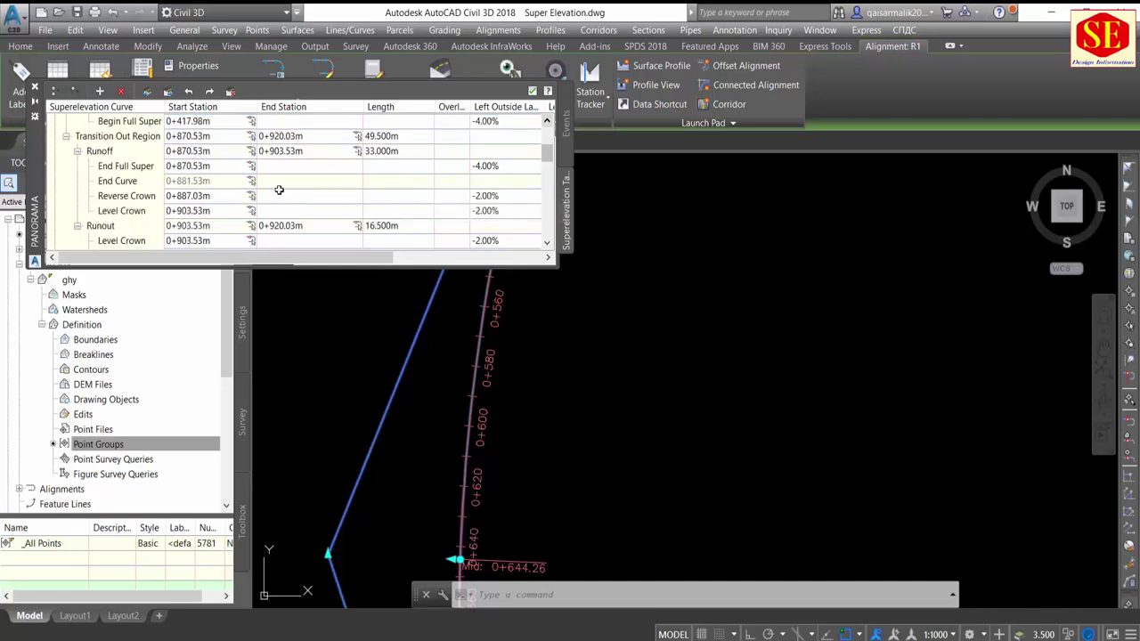
scroll(279, 190, "down", 5)
scroll(278, 189, "down", 5)
scroll(279, 189, "down", 5)
scroll(278, 188, "down", 3)
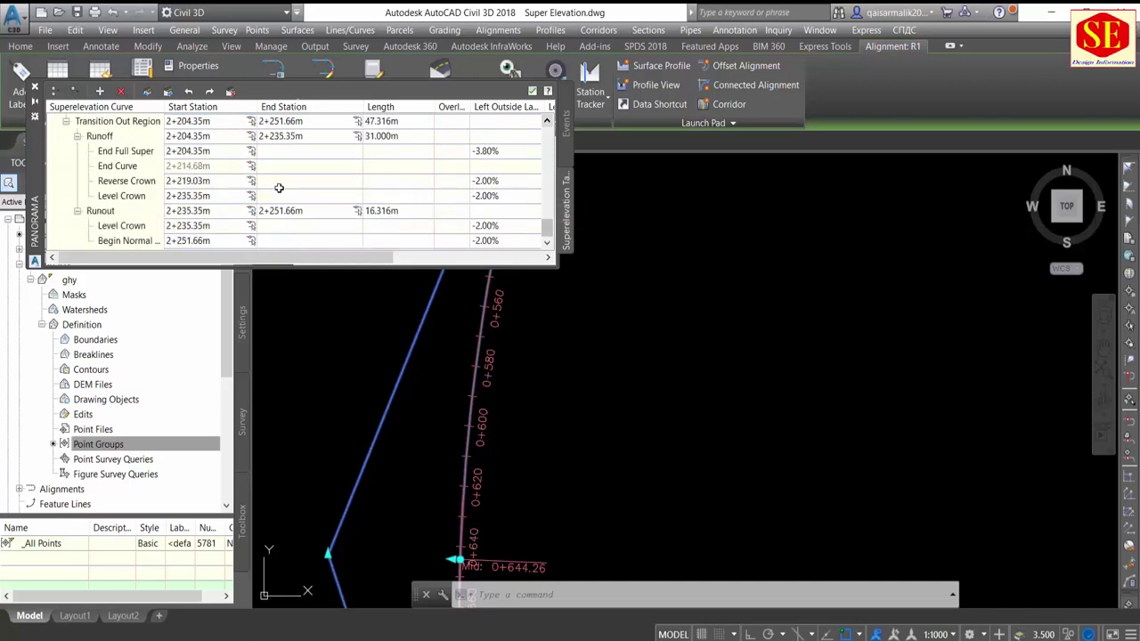
scroll(279, 188, "up", 5)
scroll(279, 188, "up", 5)
scroll(279, 188, "up", 3)
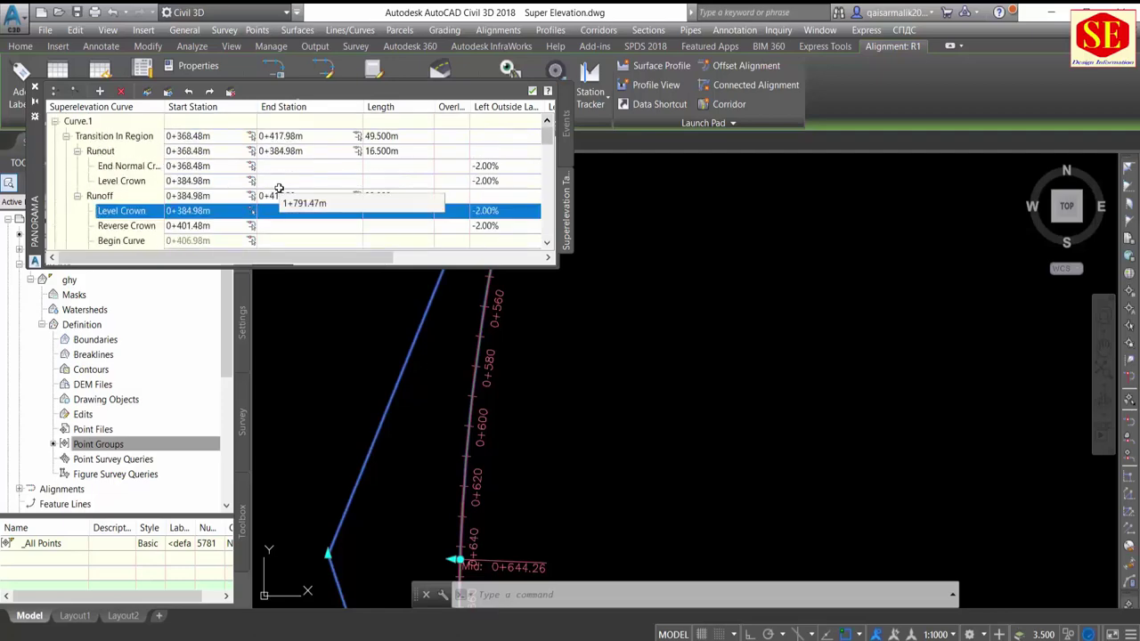
scroll(279, 189, "down", 3)
scroll(277, 187, "up", 2)
scroll(277, 186, "up", 1)
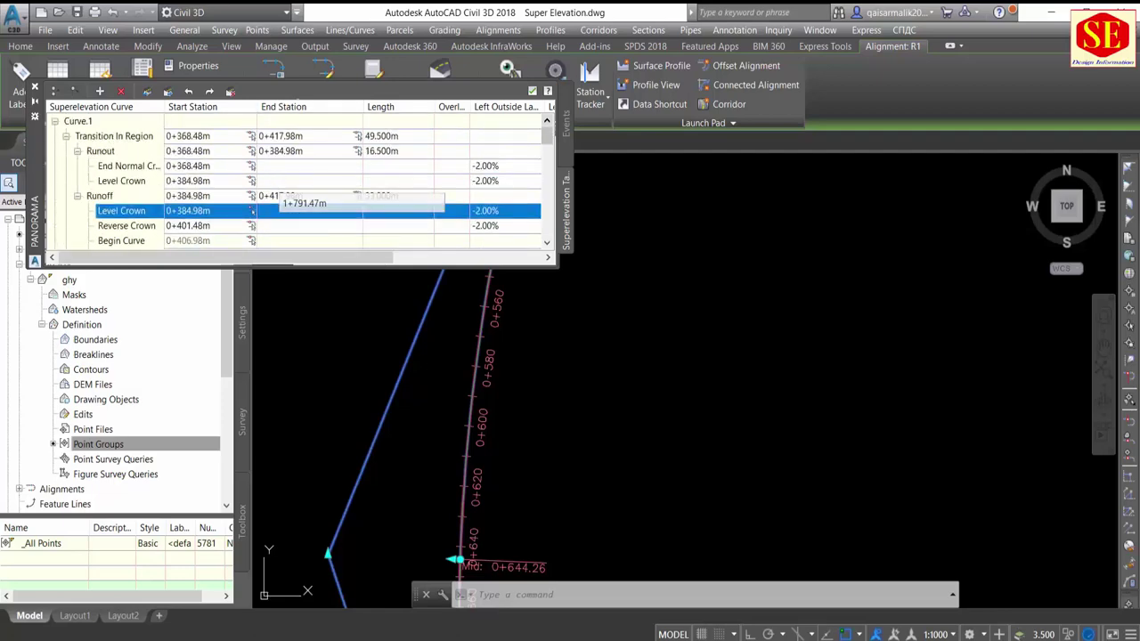
left_click(86, 125)
scroll(114, 190, "down", 1)
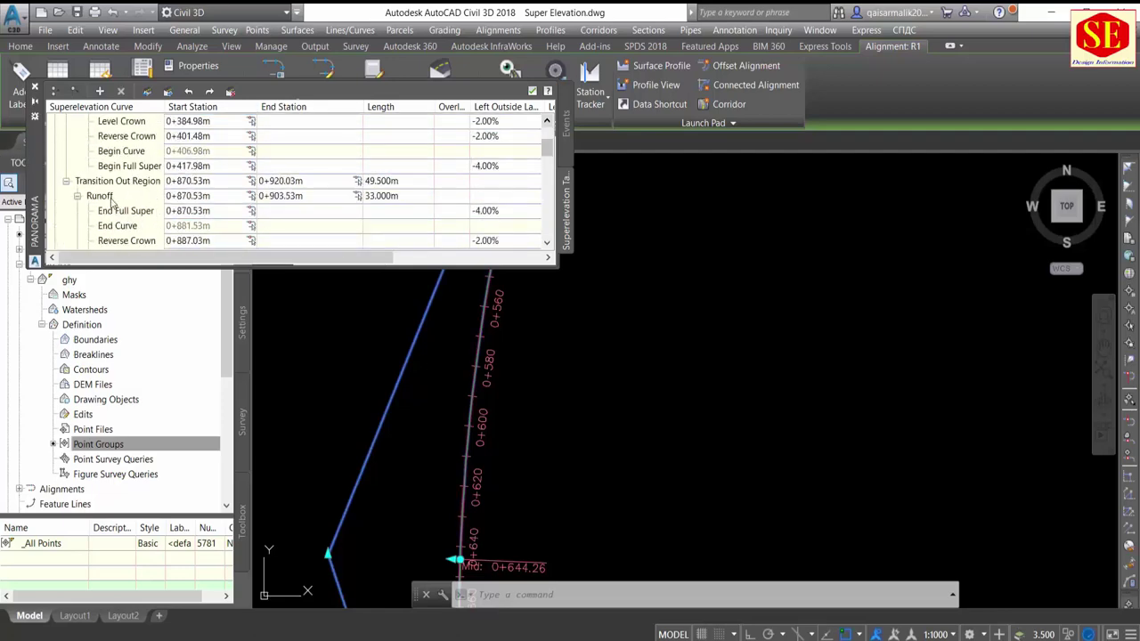
scroll(116, 161, "down", 1)
scroll(114, 170, "down", 1)
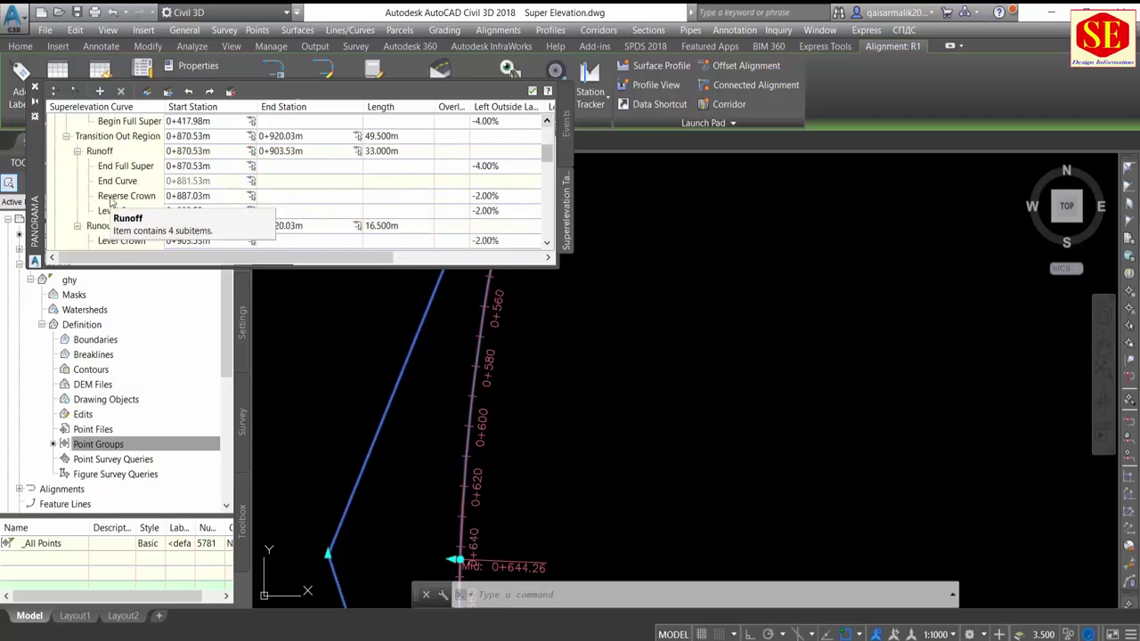
scroll(114, 169, "down", 1)
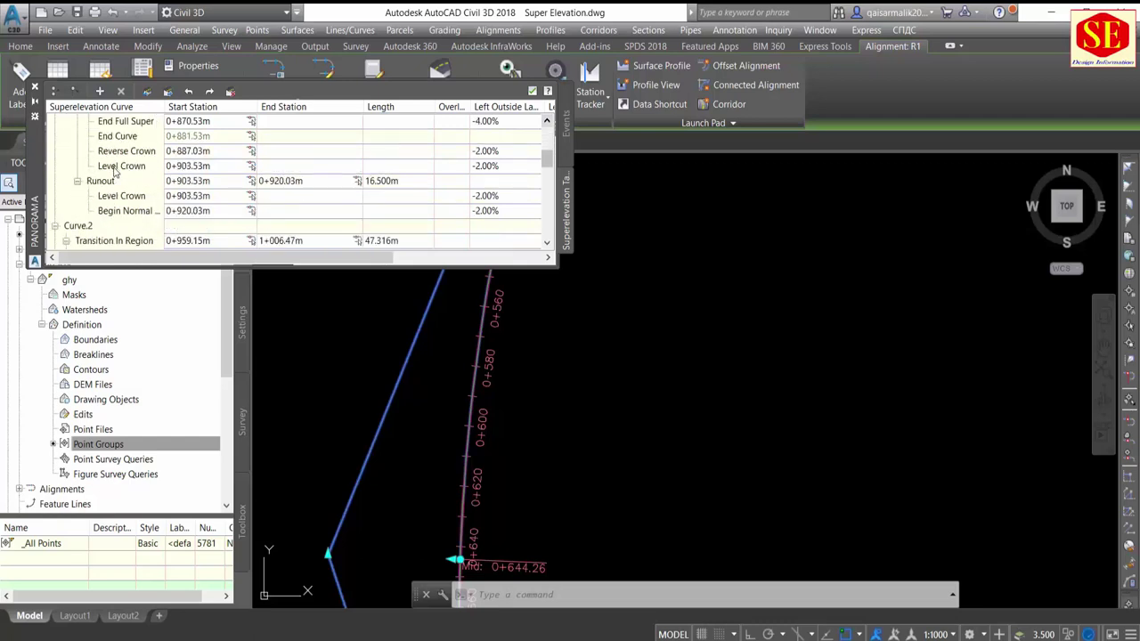
left_click(80, 223)
scroll(151, 191, "down", 2)
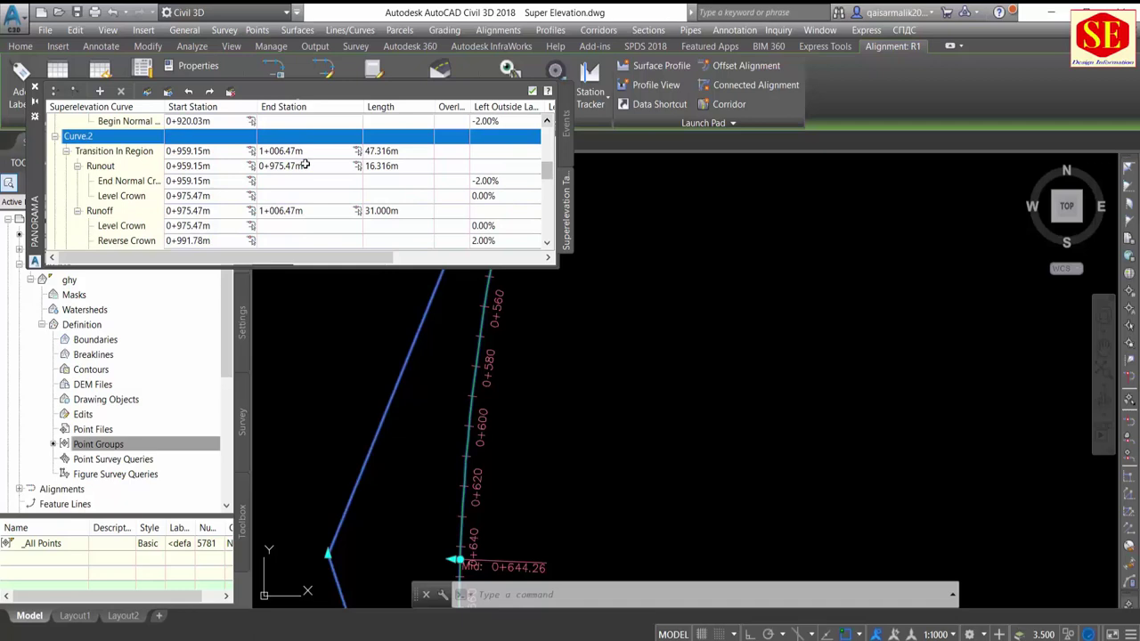
scroll(256, 168, "down", 1)
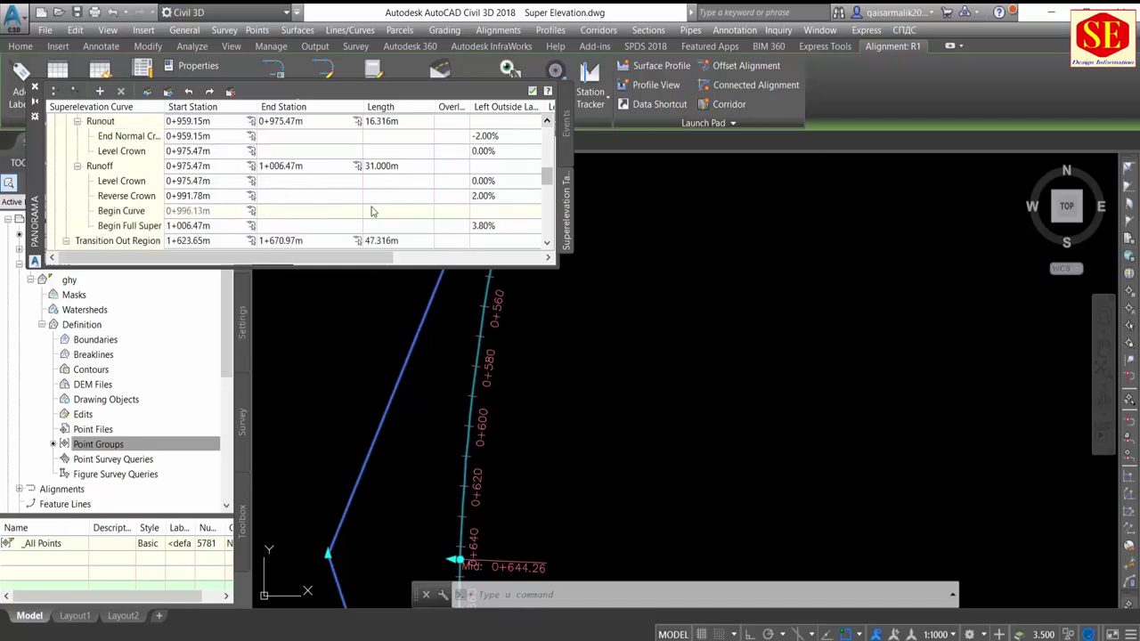
scroll(326, 192, "down", 1)
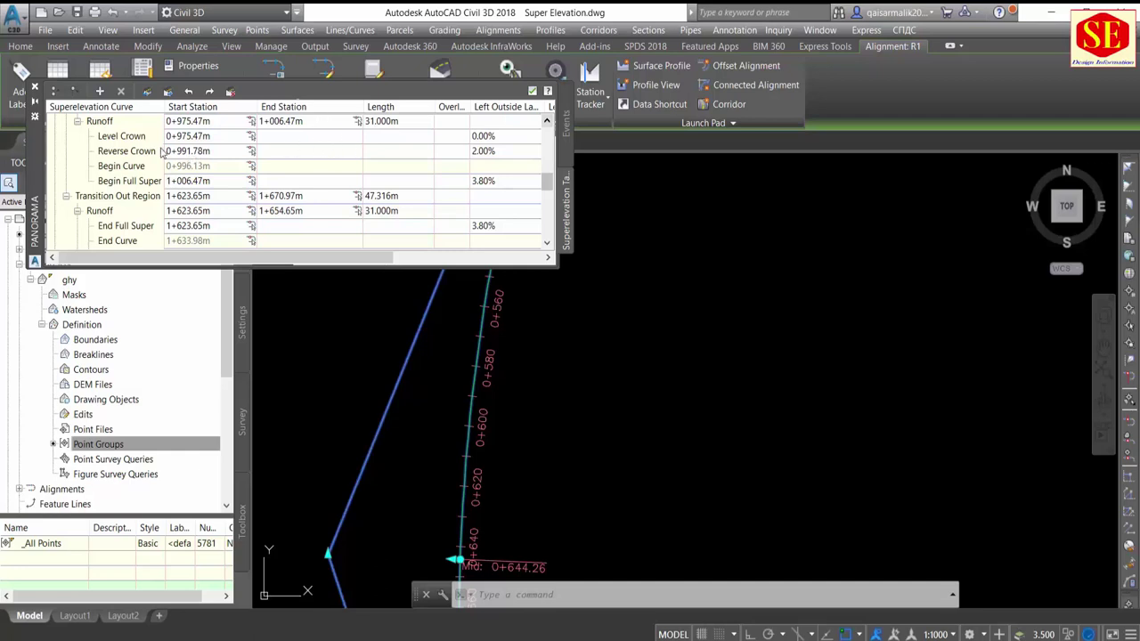
scroll(127, 165, "down", 1)
scroll(128, 166, "down", 1)
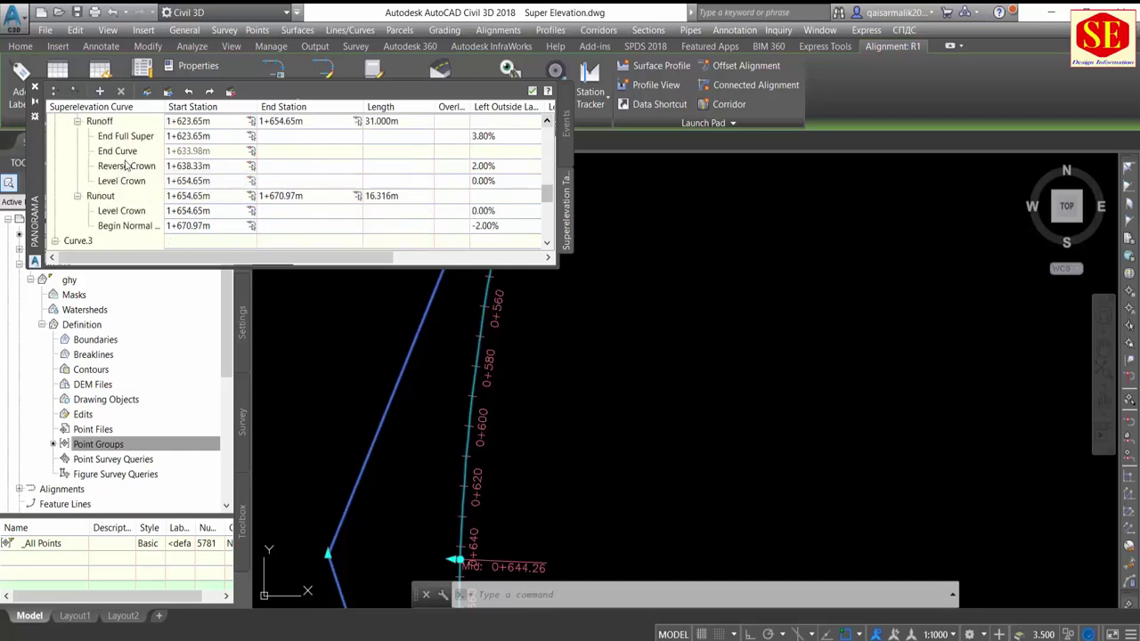
scroll(127, 166, "down", 1)
left_click(79, 197)
scroll(271, 200, "down", 1)
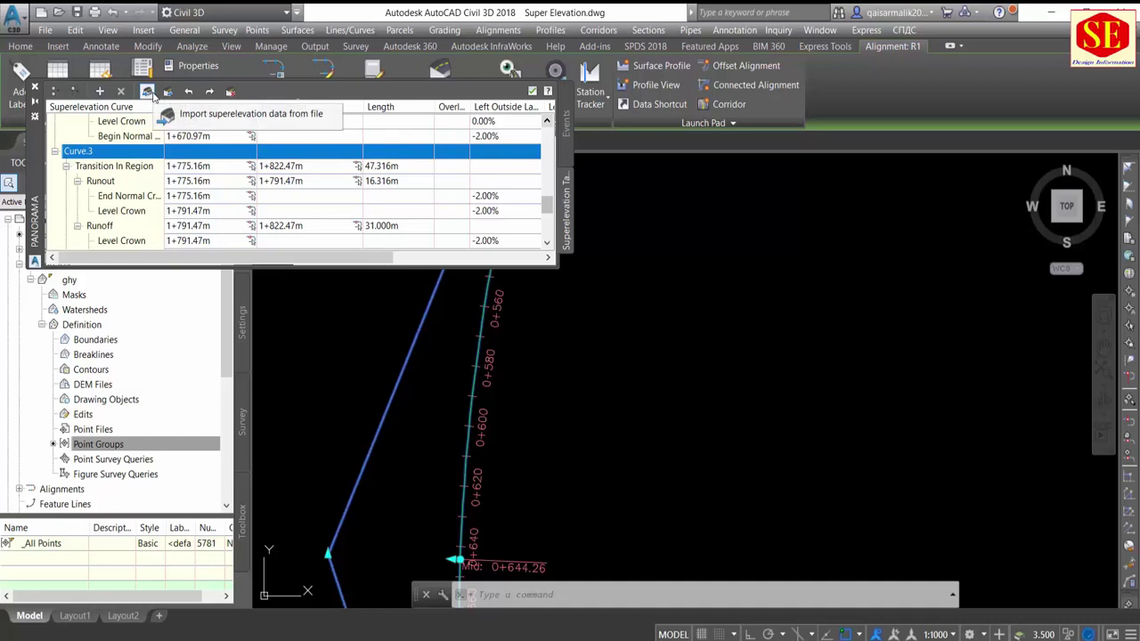
Step: Start importing superelevation data from a file, then cancel the import
left_click(148, 92)
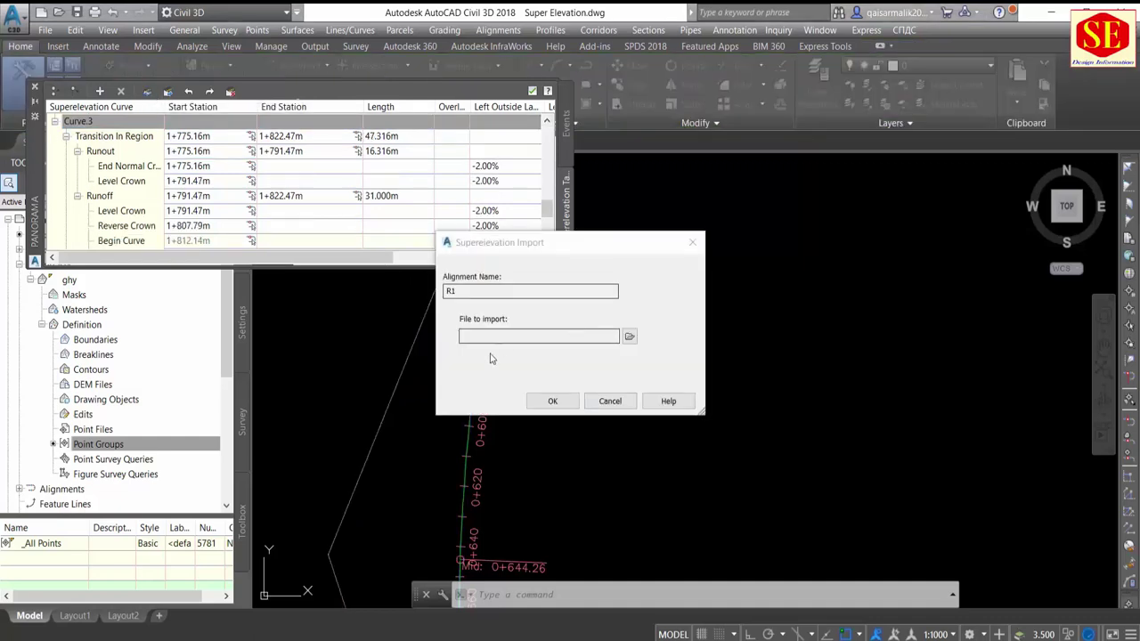
left_click(630, 338)
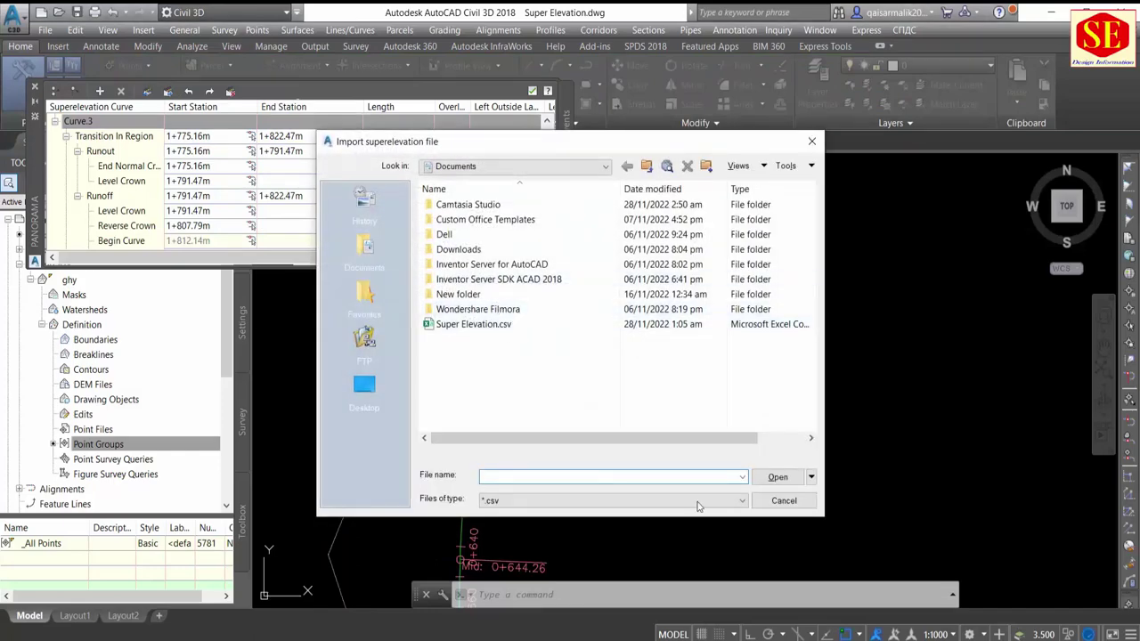
left_click(783, 500)
left_click(610, 400)
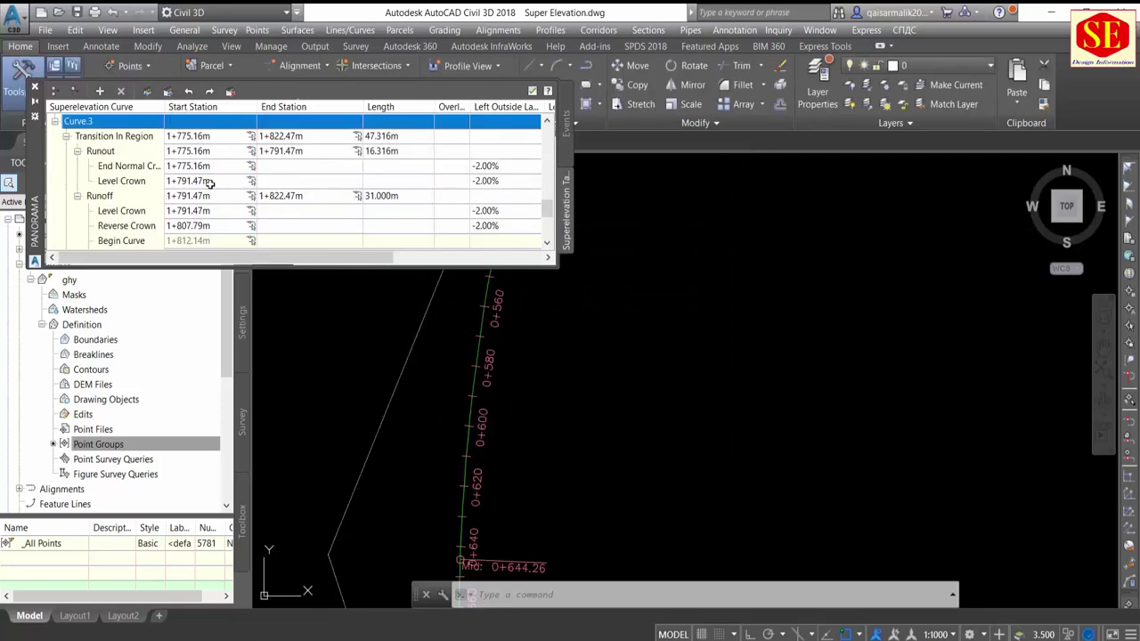
Step: Export the table as Super Elevation.csv to Desktop > Super Elevation in Civil 3D
left_click(168, 93)
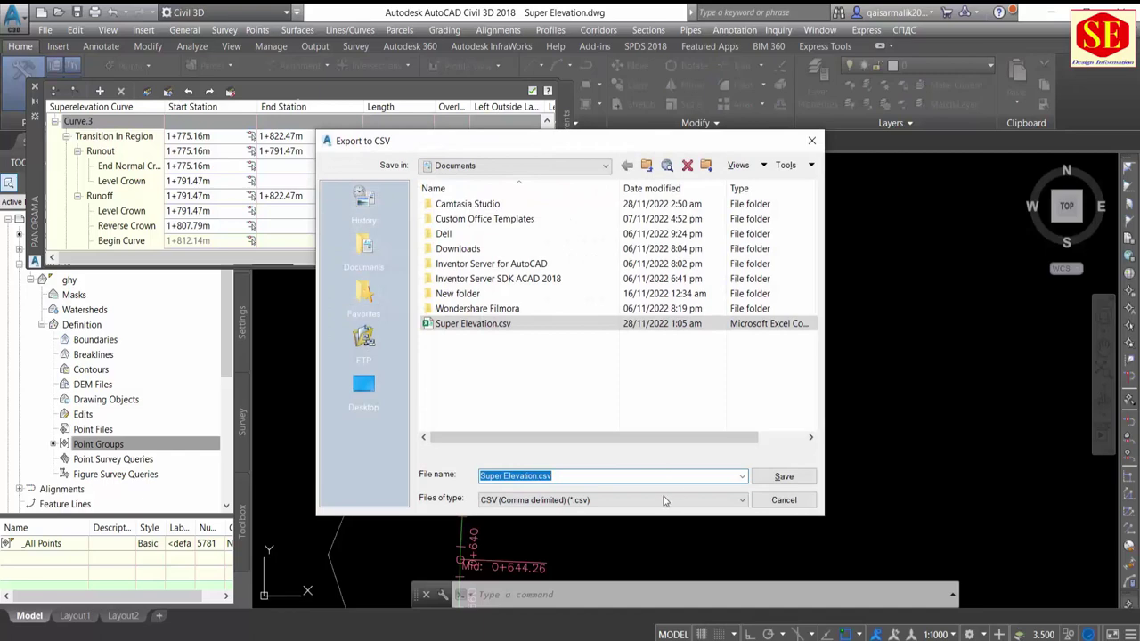
left_click(364, 389)
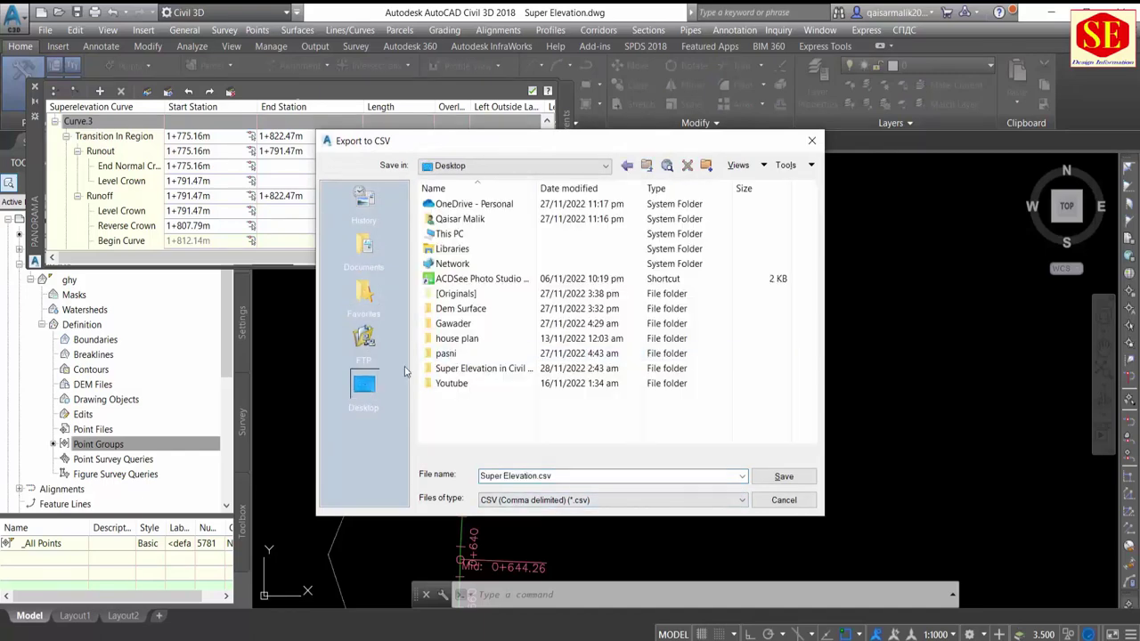
double_click(458, 374)
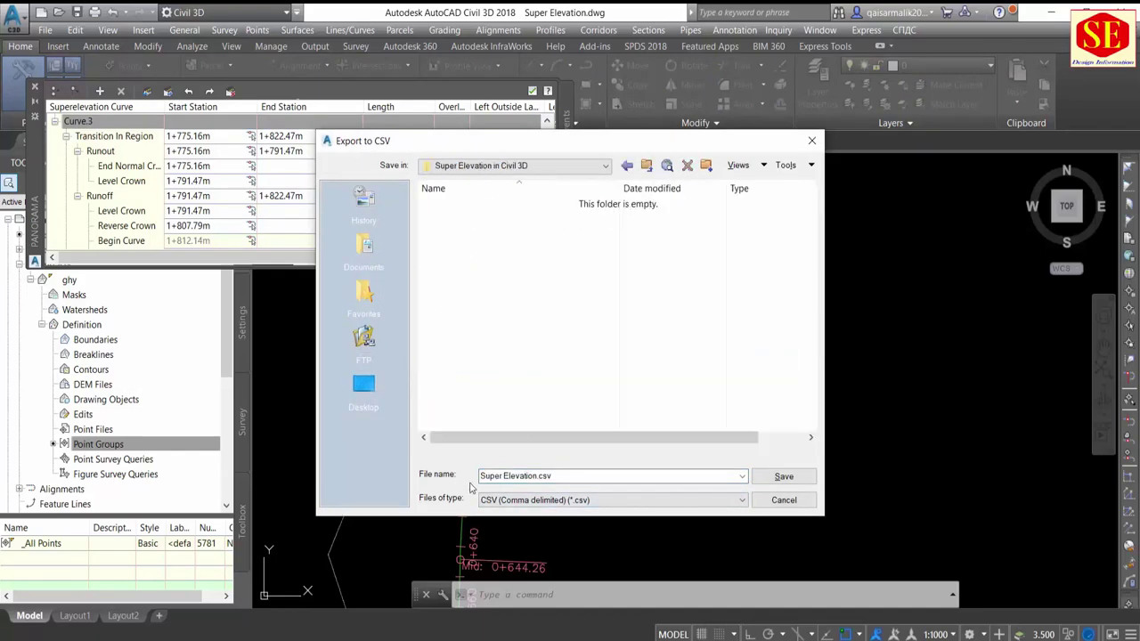
left_click(504, 476)
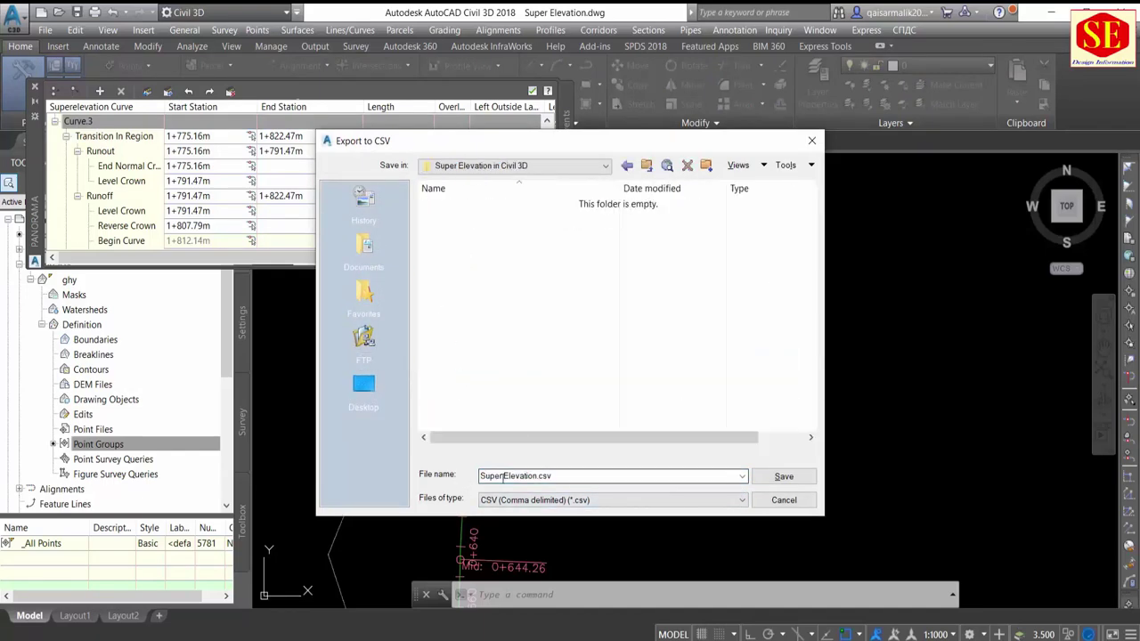
left_click(769, 478)
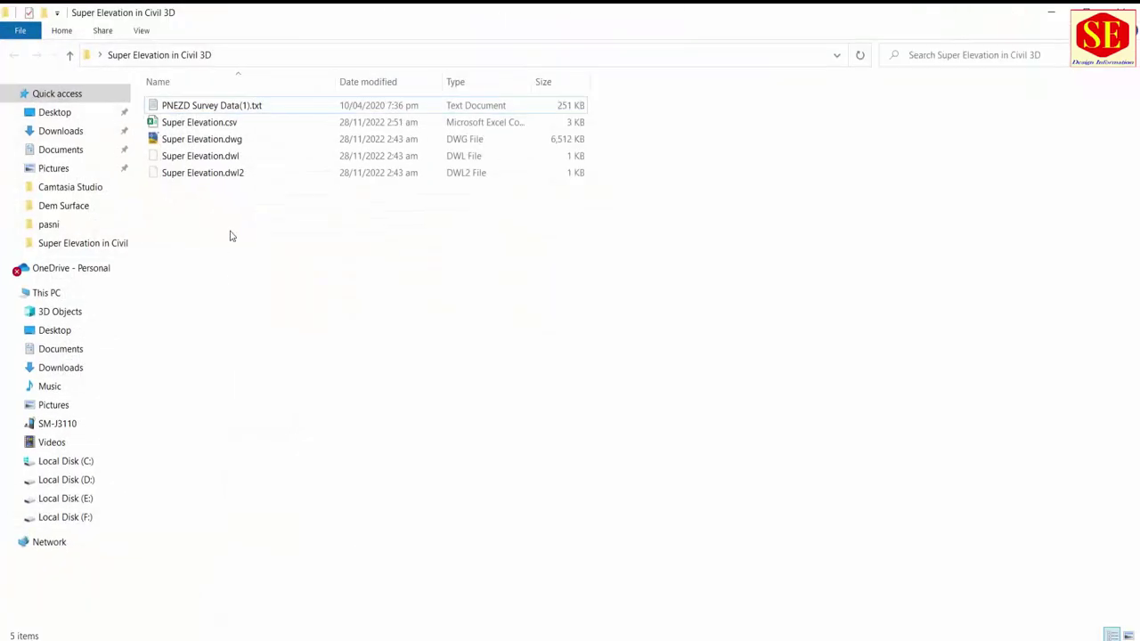
Step: Refresh the folder listing and select the new Super Elevation.csv file
right_click(230, 236)
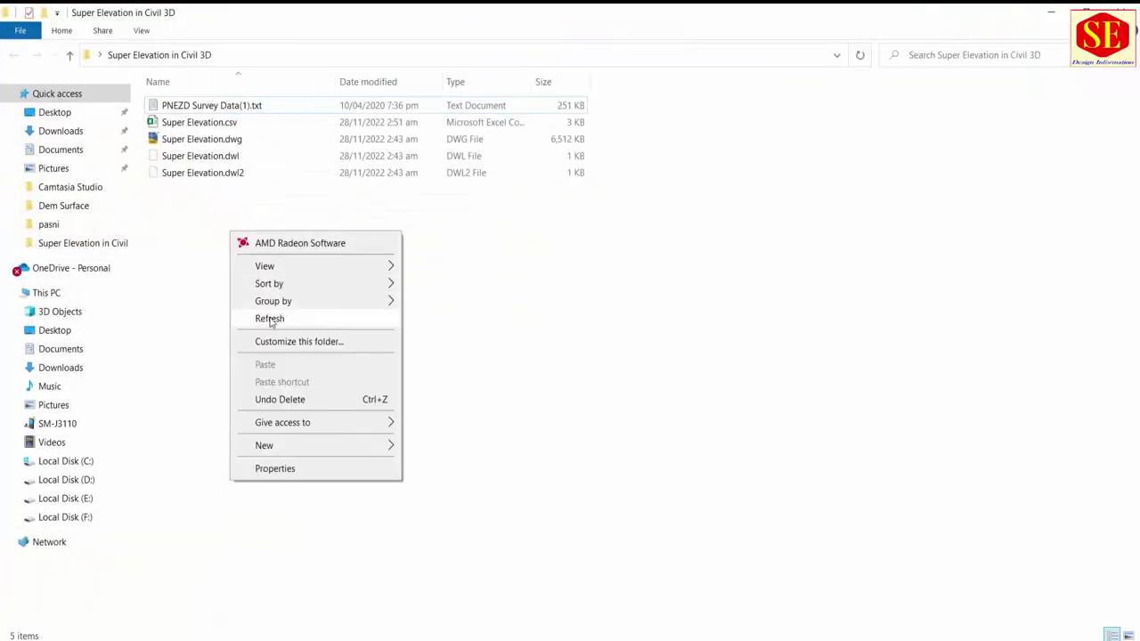
left_click(265, 318)
left_click(179, 161)
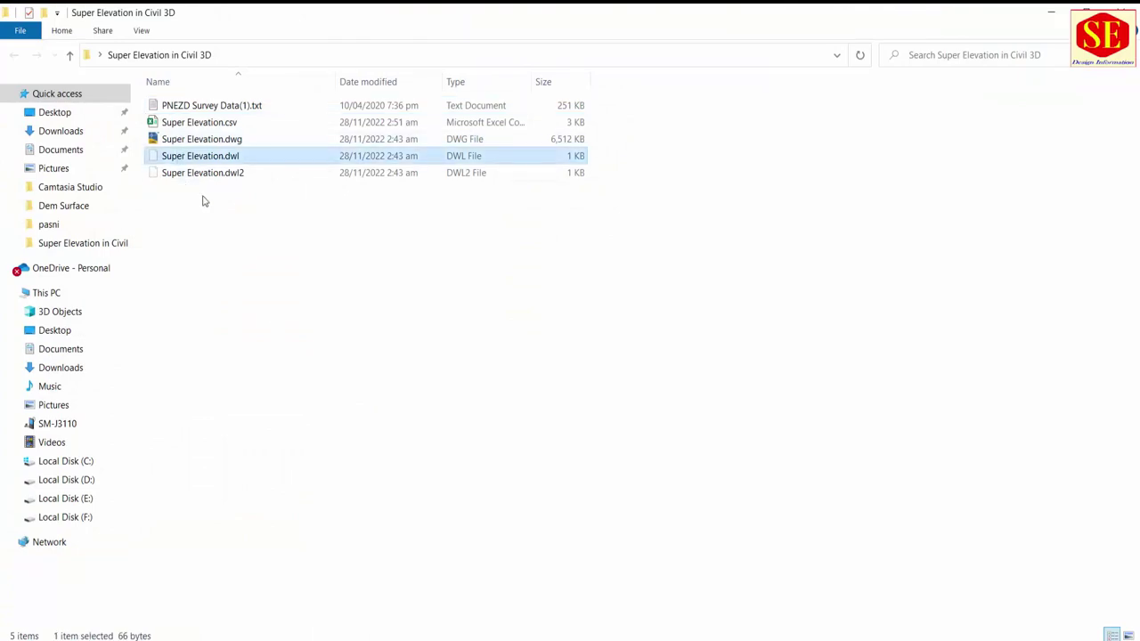
left_click(198, 126)
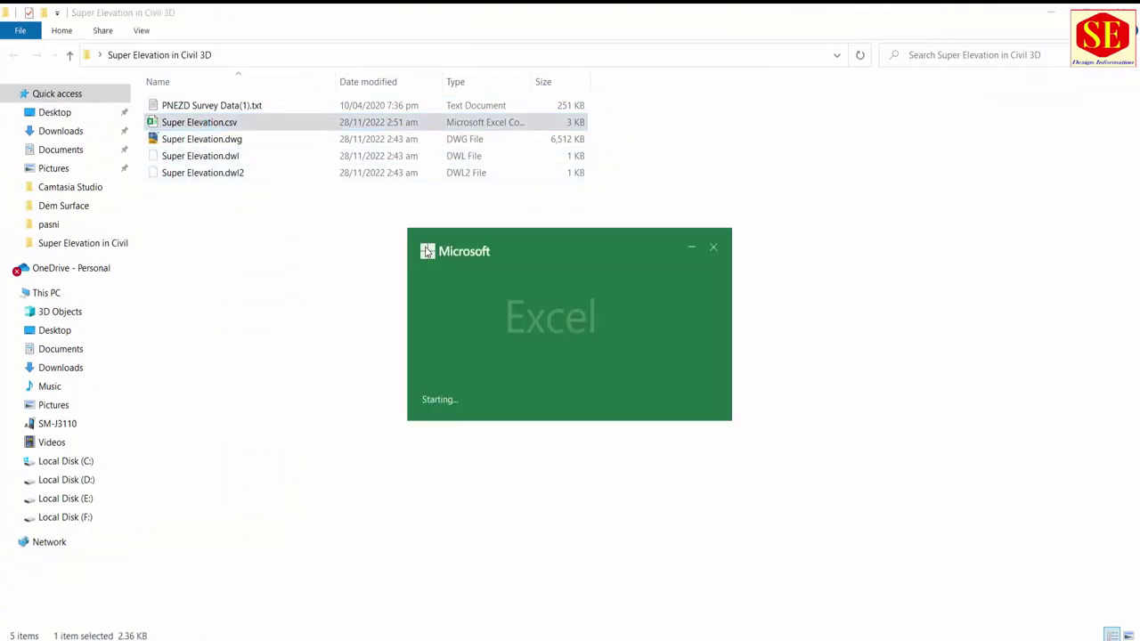
Step: Scroll through the 26 station and cross-slope rows in Excel, then return to Civil 3D
scroll(356, 308, "down", 3)
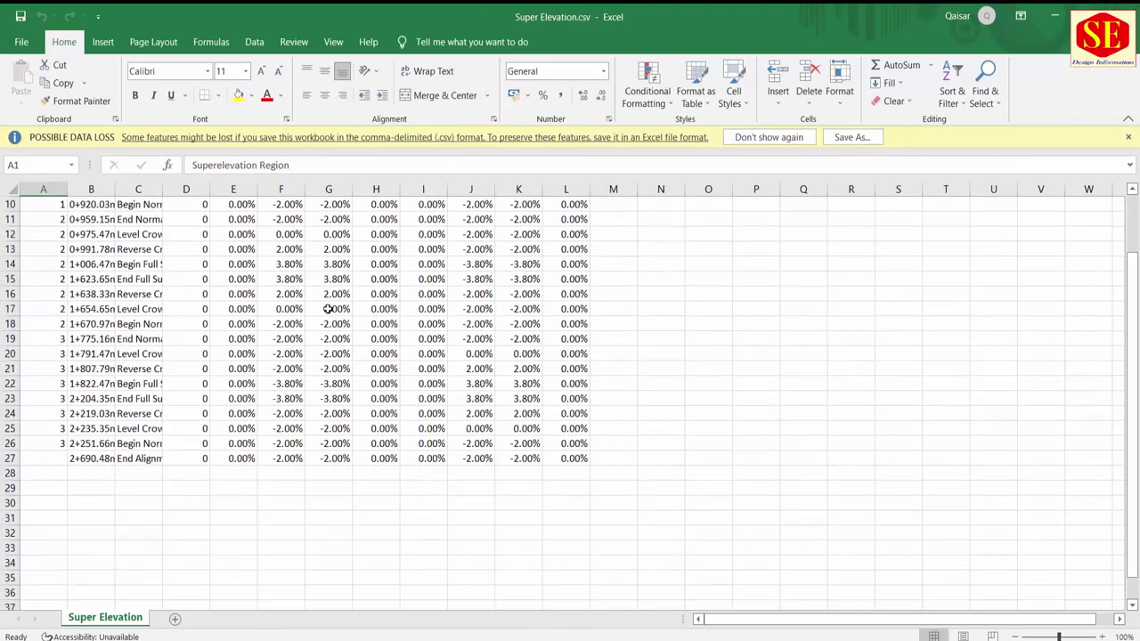
scroll(376, 339, "down", 4)
scroll(376, 379, "up", 6)
scroll(378, 385, "up", 1)
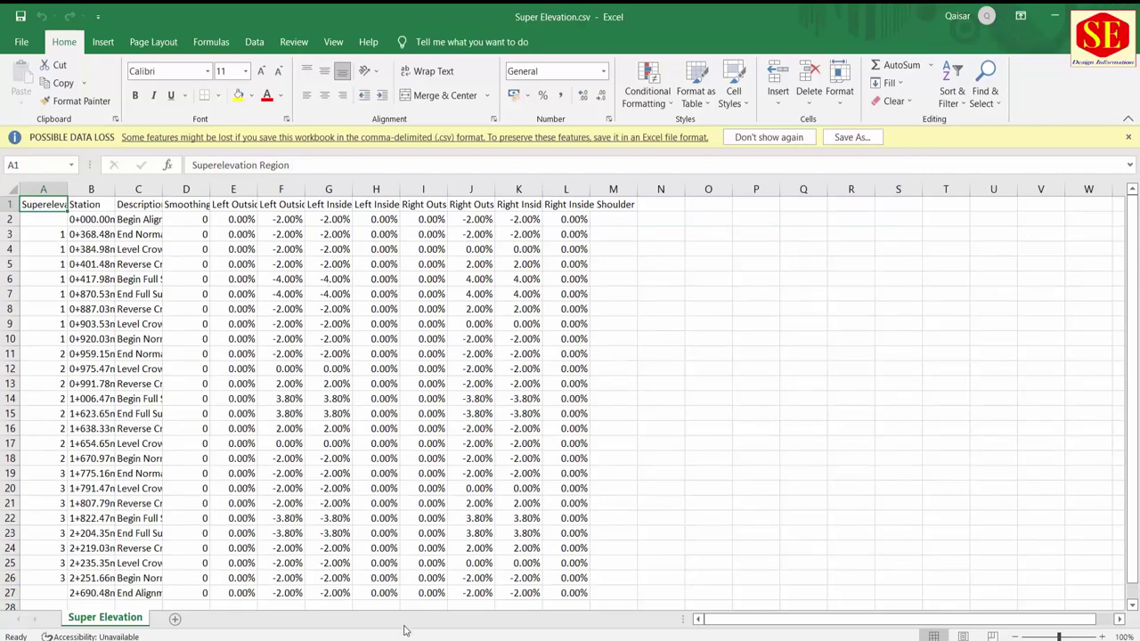
key("alt+Tab")
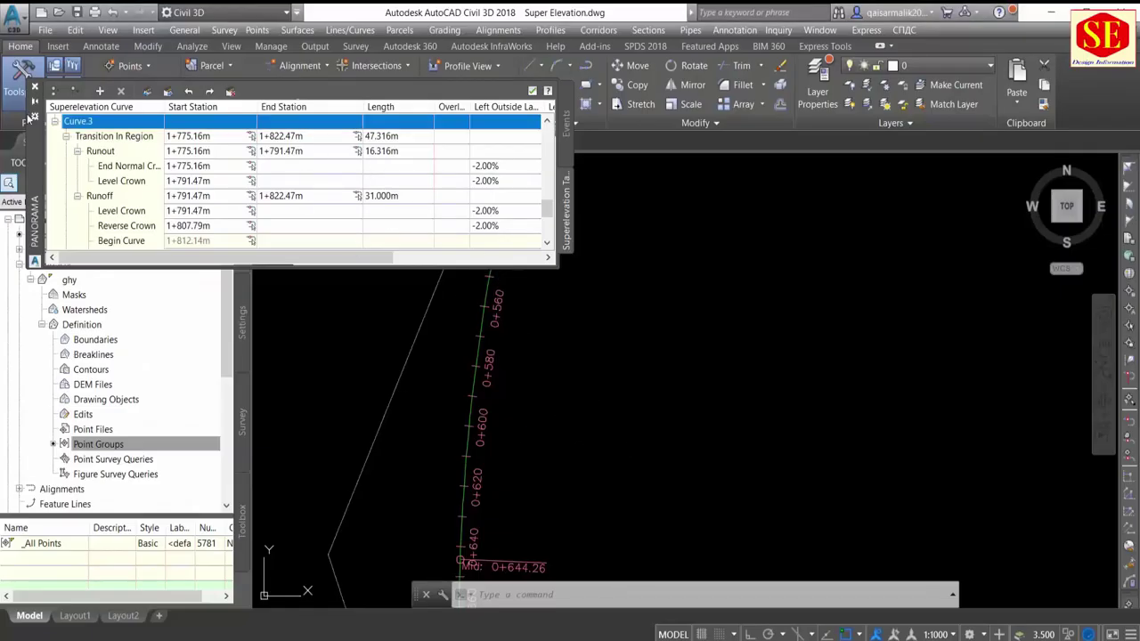
Step: Close the superelevation table and zoom along alignment R1 to inspect its superelevation markers
left_click(35, 88)
scroll(530, 382, "down", 3)
scroll(530, 382, "down", 2)
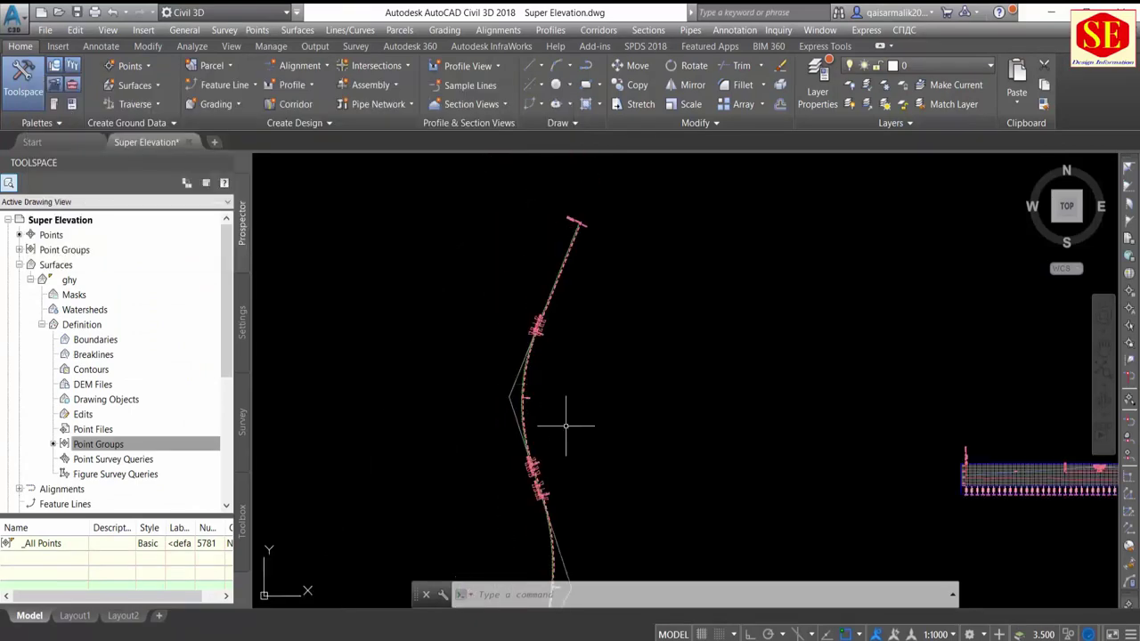
scroll(539, 325, "up", 3)
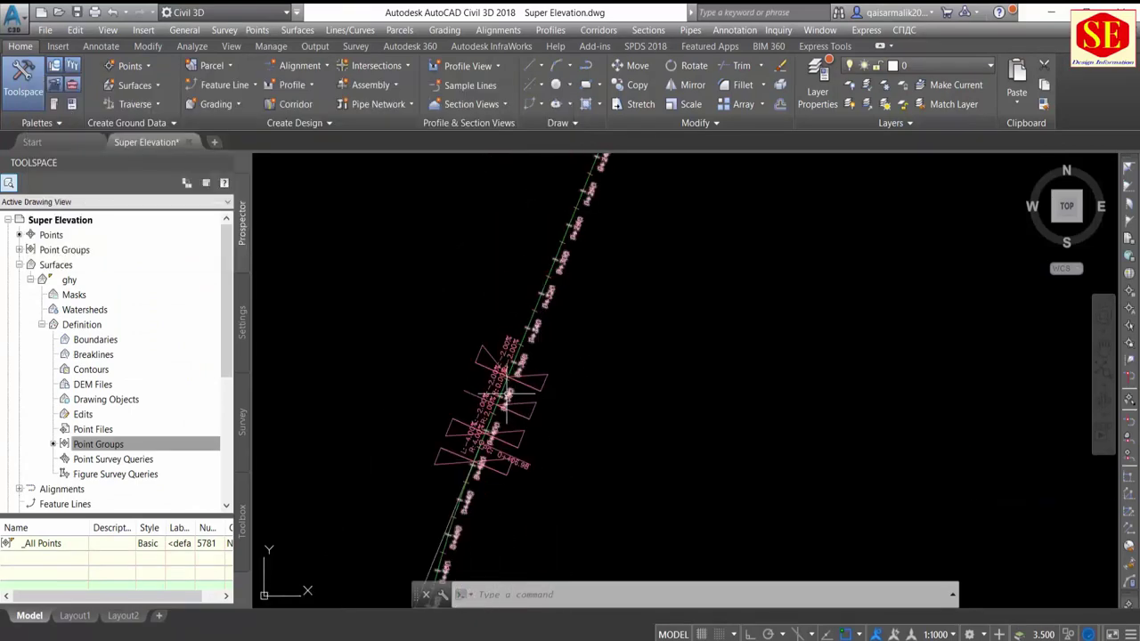
scroll(517, 317, "up", 2)
scroll(537, 261, "down", 2)
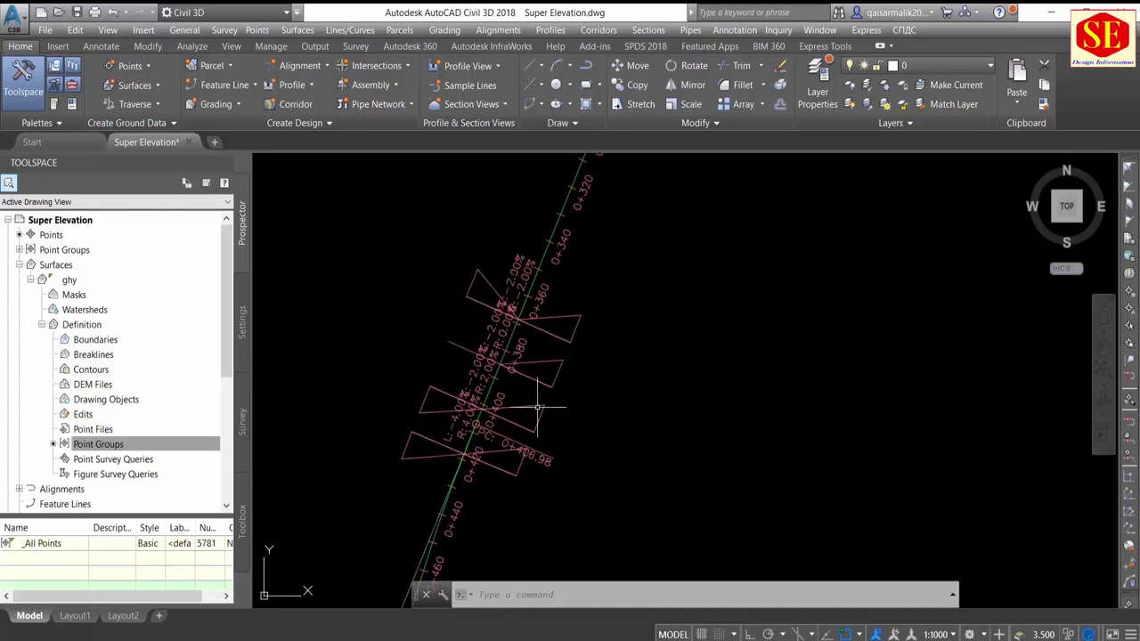
scroll(470, 416, "up", 2)
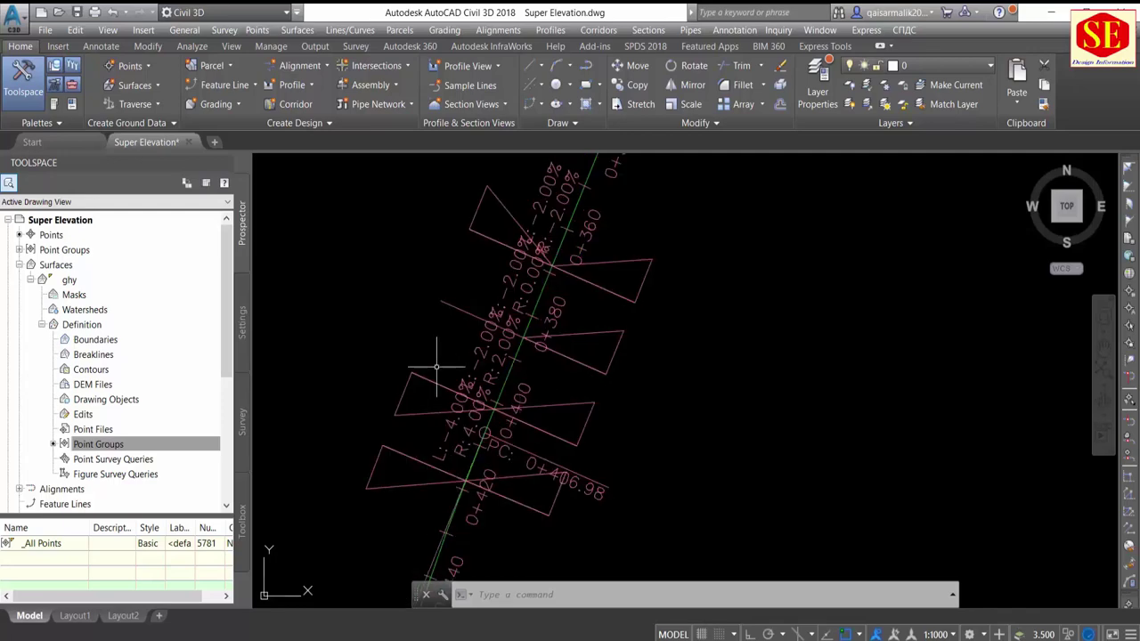
middle_click_drag(493, 414, 524, 303)
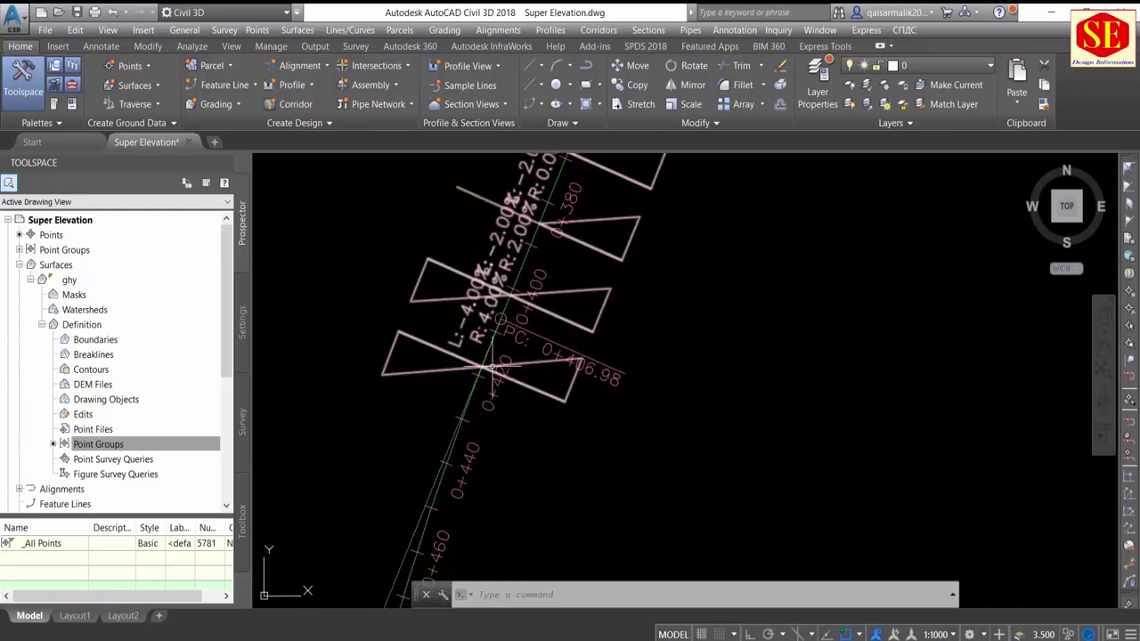
scroll(492, 365, "down", 3)
scroll(502, 387, "down", 2)
scroll(522, 234, "up", 2)
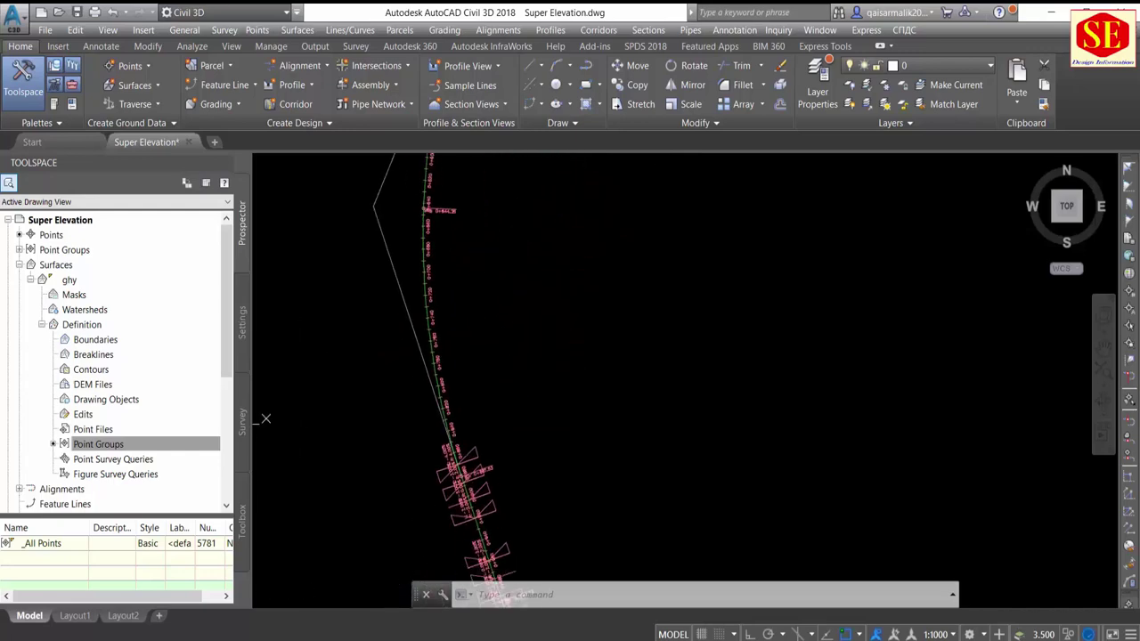
scroll(473, 486, "up", 1)
scroll(466, 377, "up", 2)
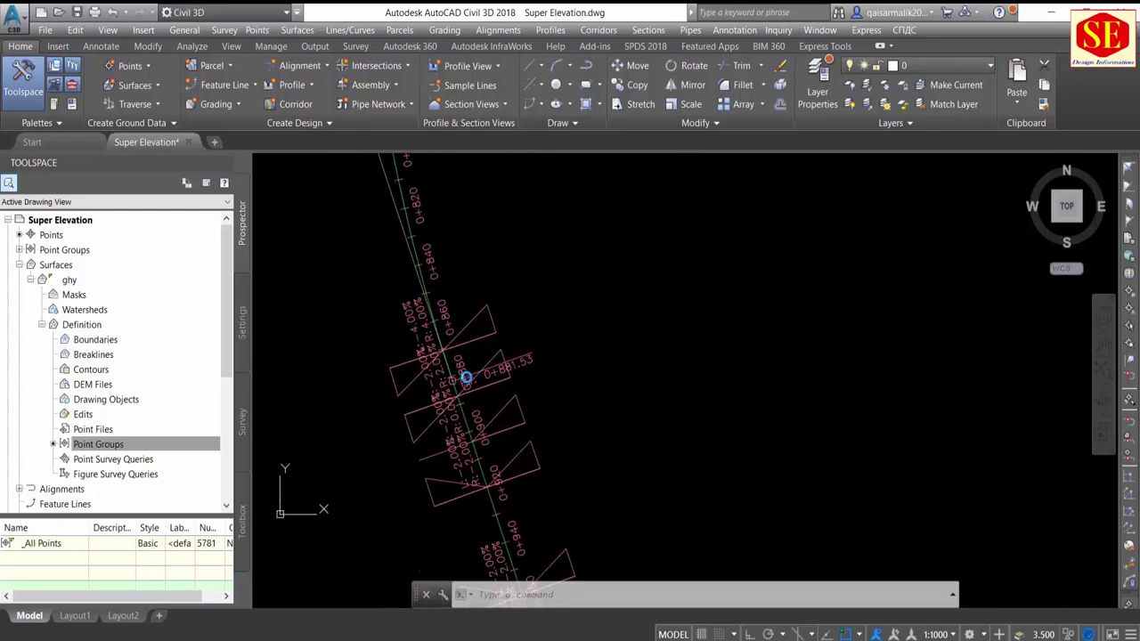
scroll(450, 379, "up", 1)
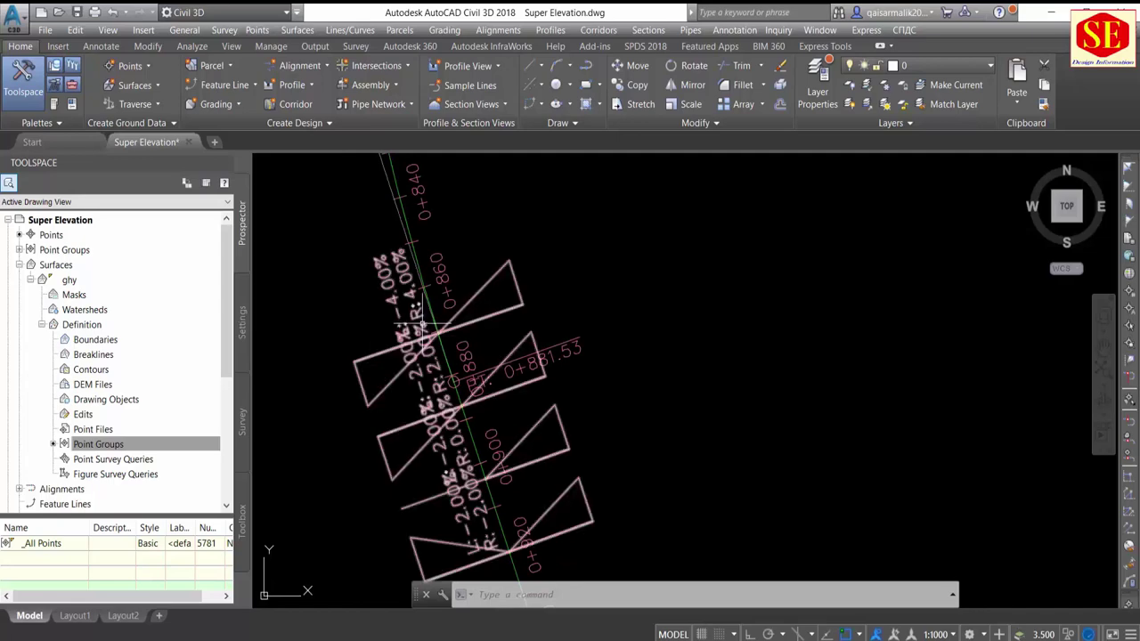
scroll(452, 396, "down", 1)
scroll(481, 427, "up", 1)
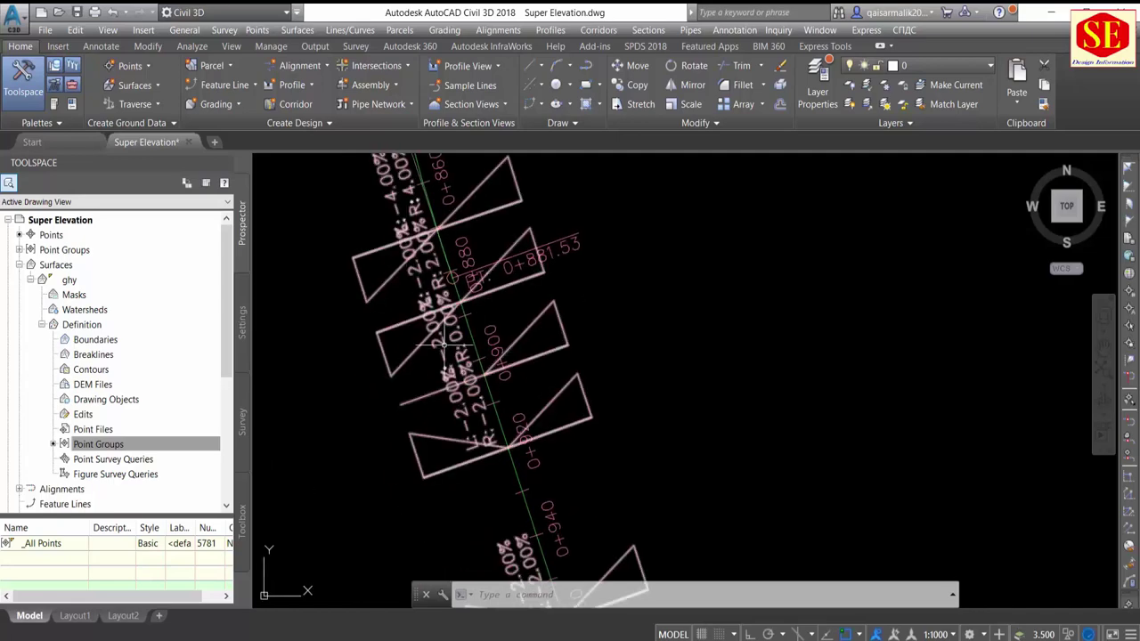
scroll(488, 432, "down", 2)
scroll(495, 436, "down", 1)
scroll(503, 441, "up", 1)
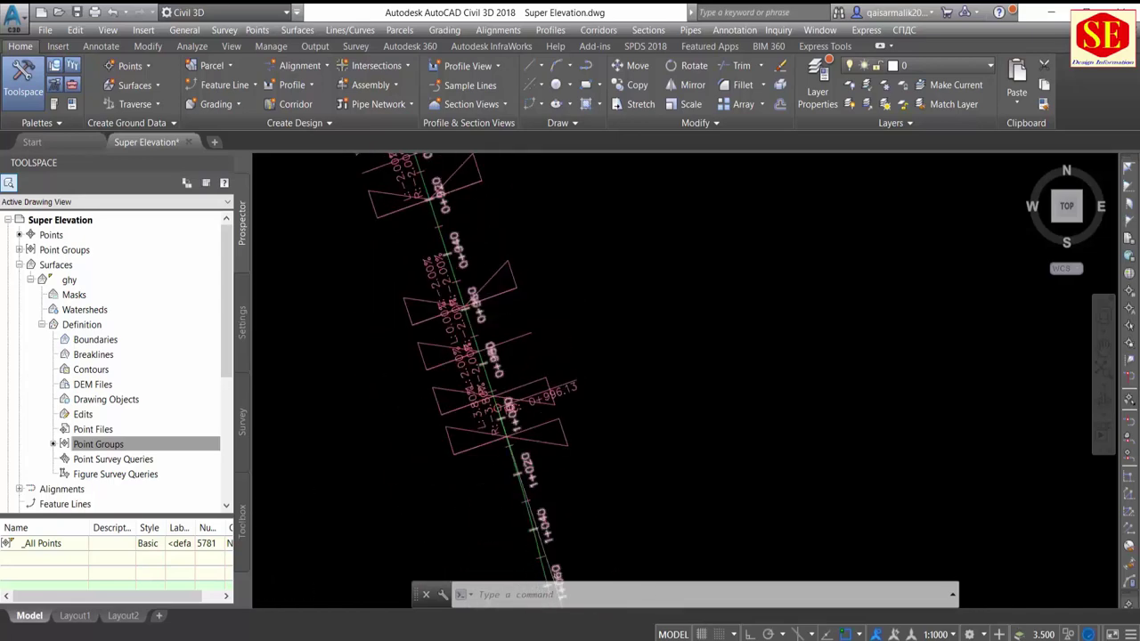
scroll(514, 448, "down", 1)
scroll(464, 305, "up", 2)
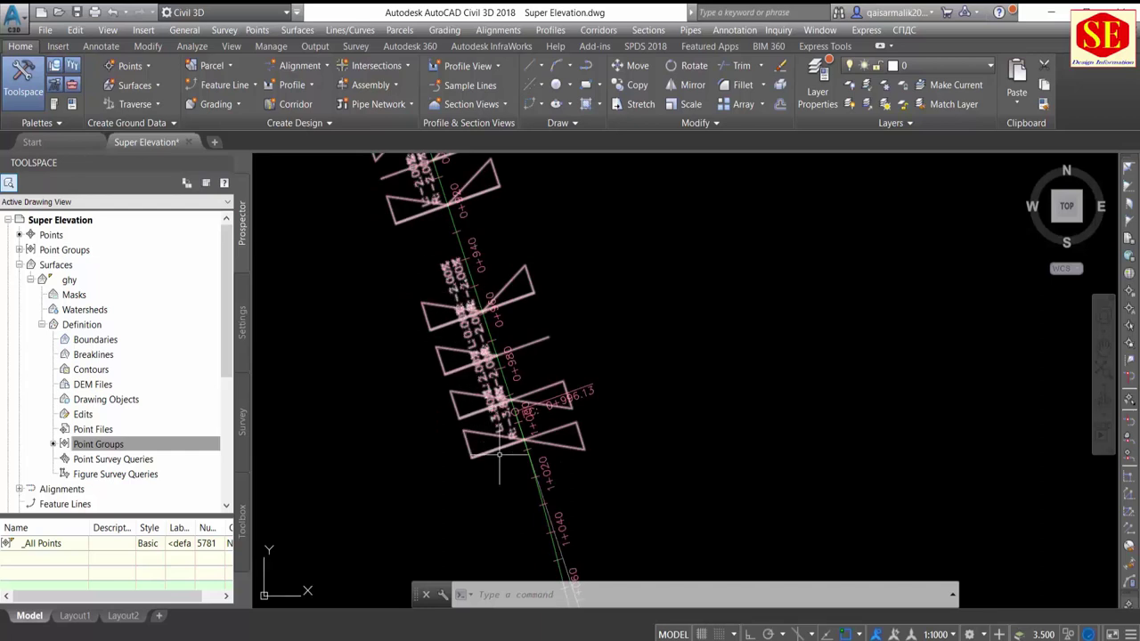
scroll(500, 450, "down", 3)
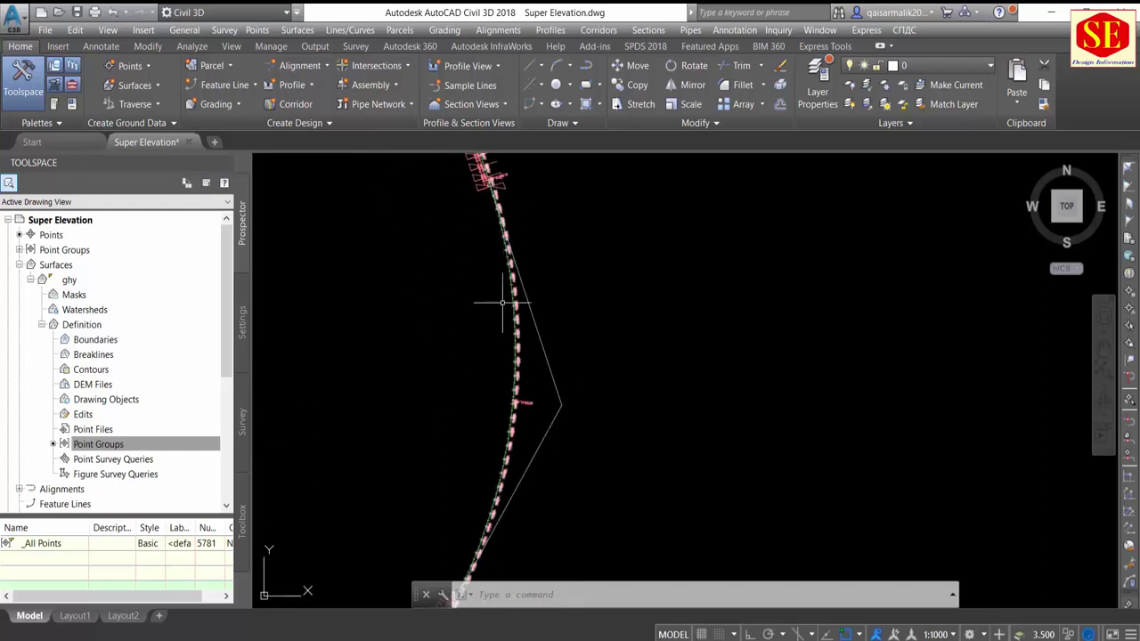
scroll(485, 305, "up", 3)
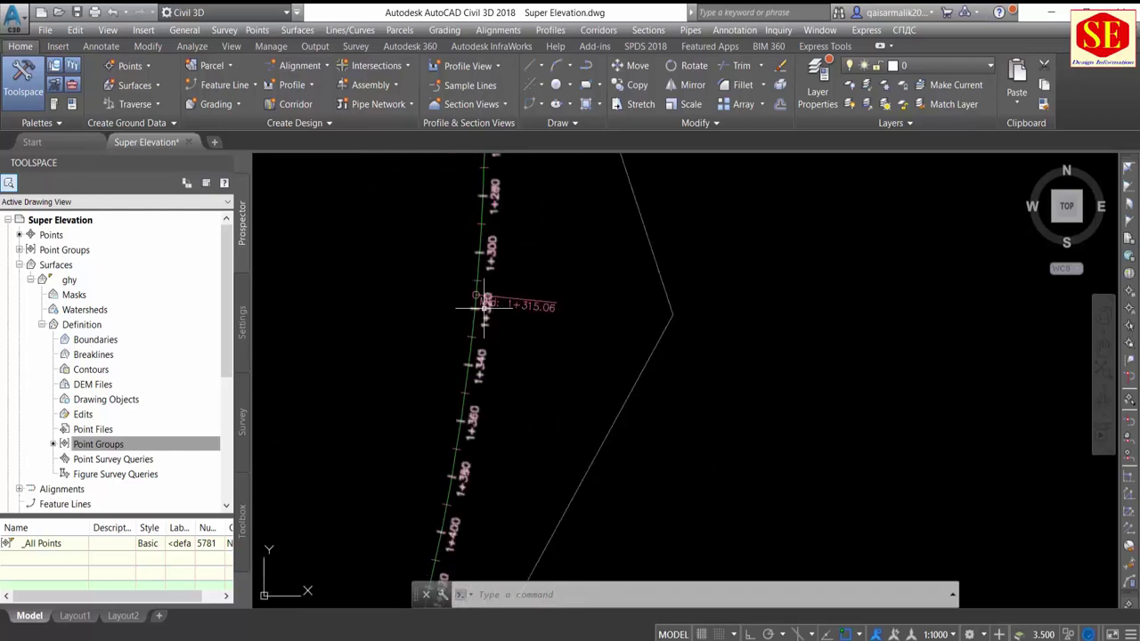
scroll(458, 433, "down", 3)
scroll(509, 420, "up", 2)
scroll(484, 318, "up", 1)
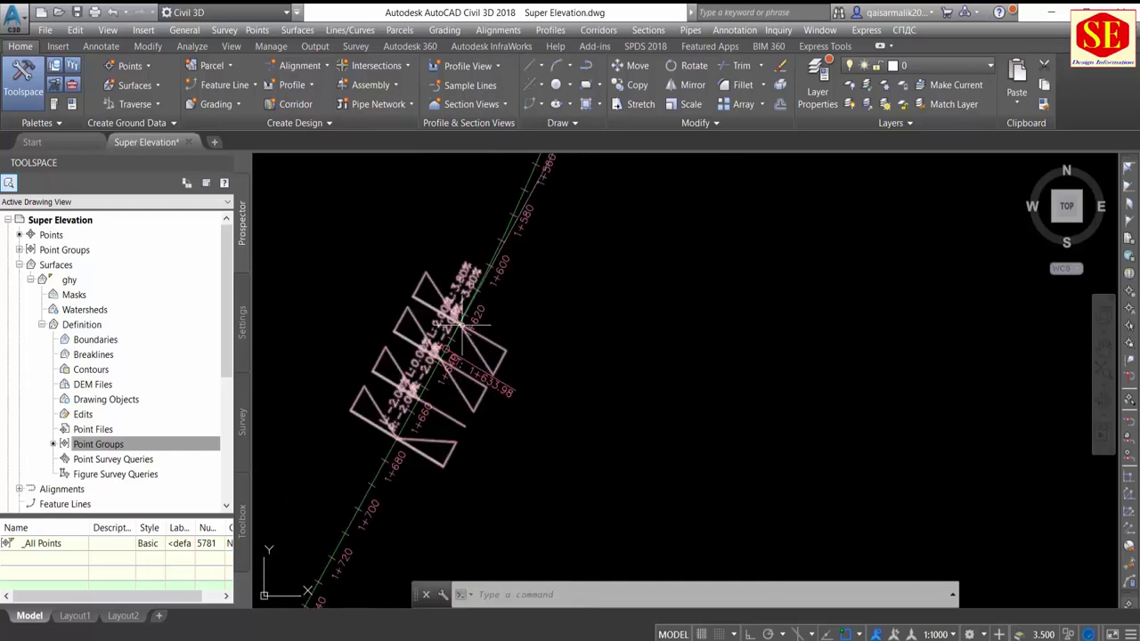
scroll(481, 276, "down", 2)
scroll(472, 374, "up", 2)
scroll(544, 353, "down", 1)
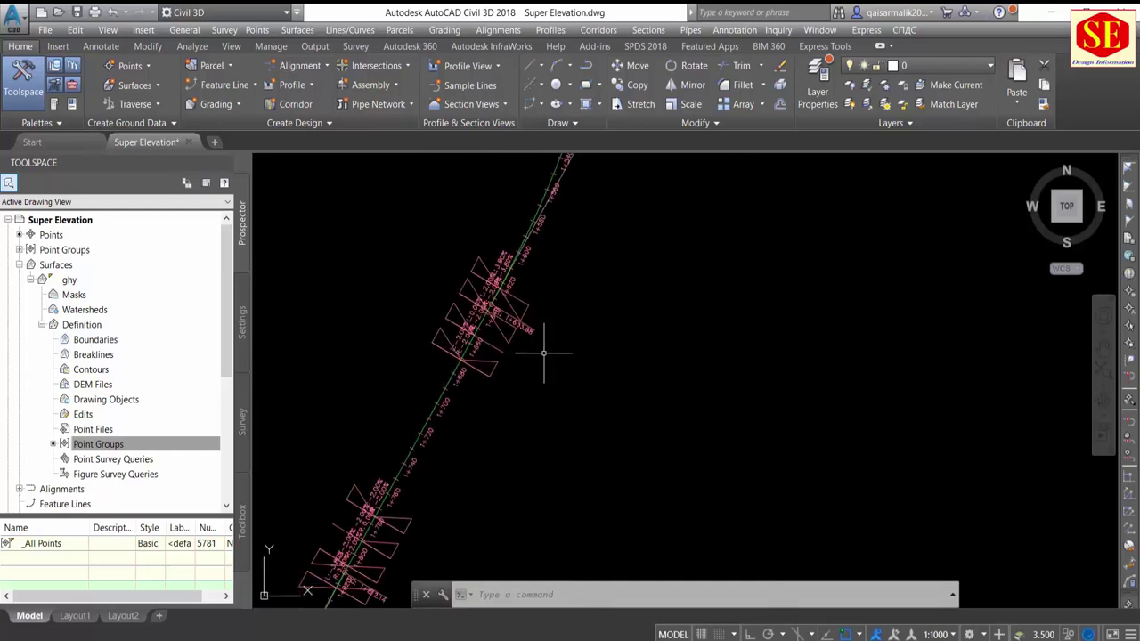
scroll(544, 352, "down", 1)
scroll(529, 402, "down", 1)
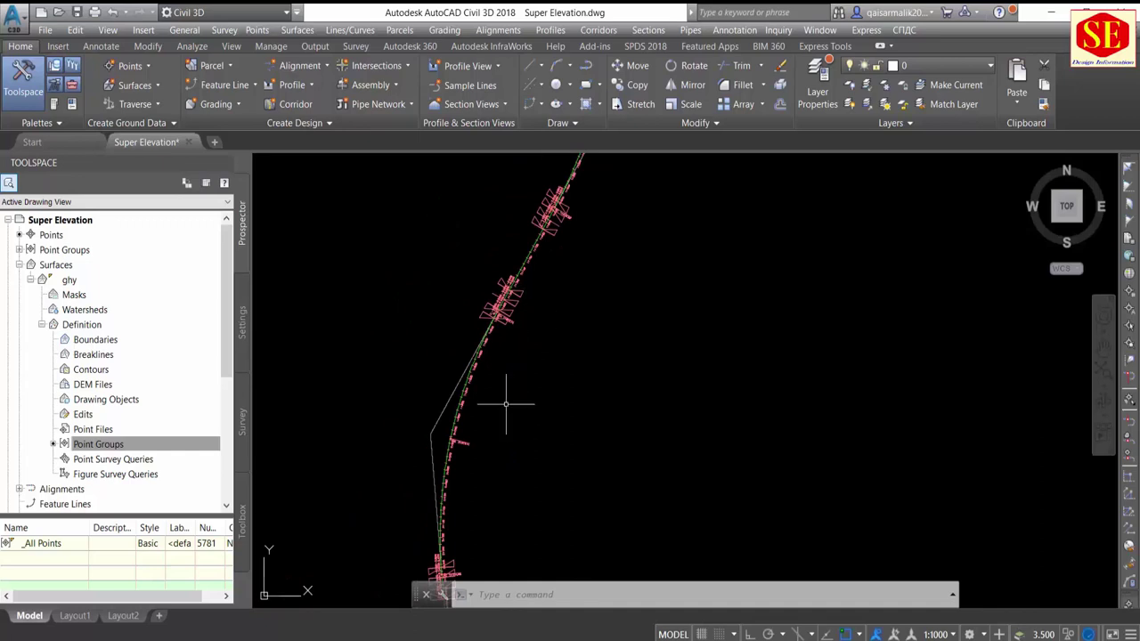
scroll(502, 361, "down", 1)
scroll(500, 481, "down", 1)
Step: Bring the whole alignment into view, undo an accidental tangent edit, and clear the station-label selection
mouse_move(502, 484)
middle_mouse_down()
mouse_move(509, 377)
mouse_move(491, 591)
middle_mouse_up()
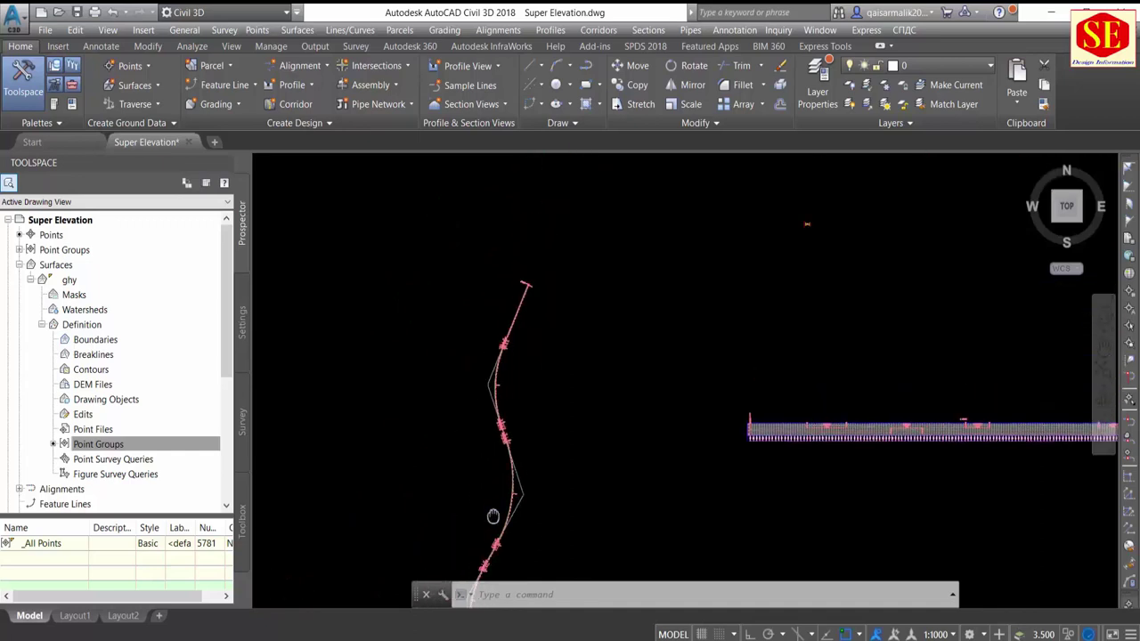
scroll(517, 338, "up", 2)
key("Escape")
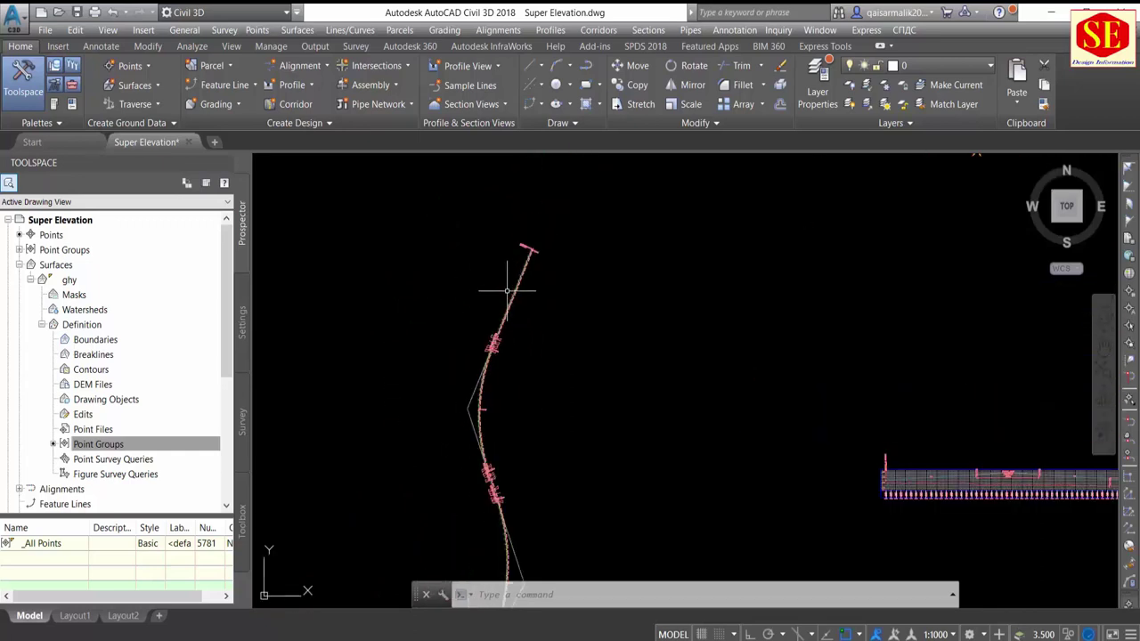
middle_click_drag(549, 497, 523, 355)
scroll(524, 355, "up", 2)
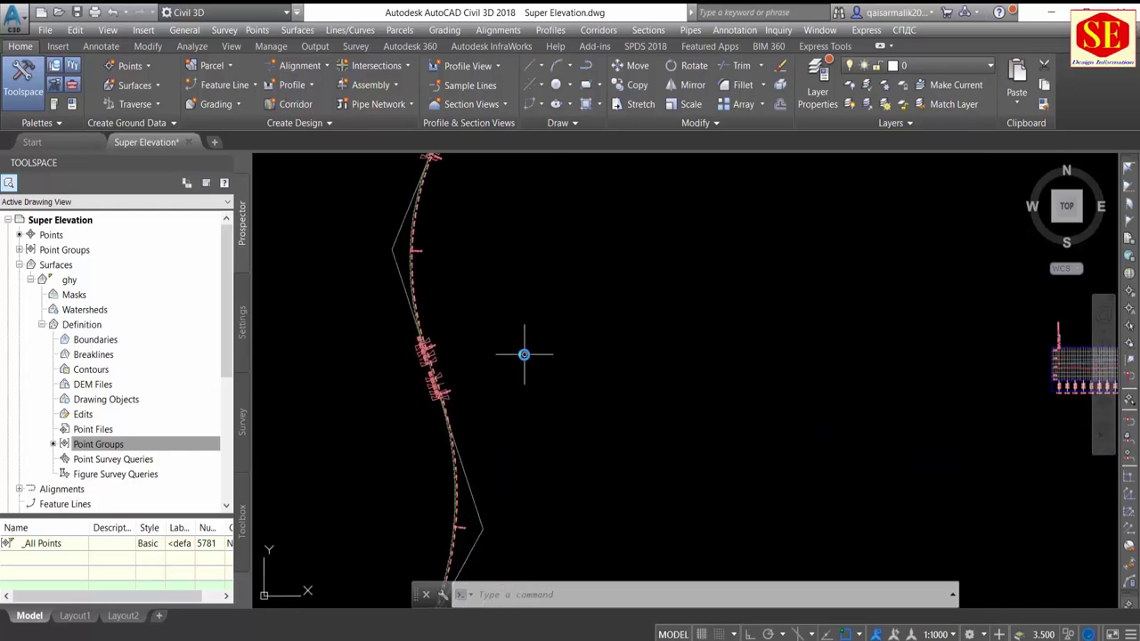
left_click(412, 254)
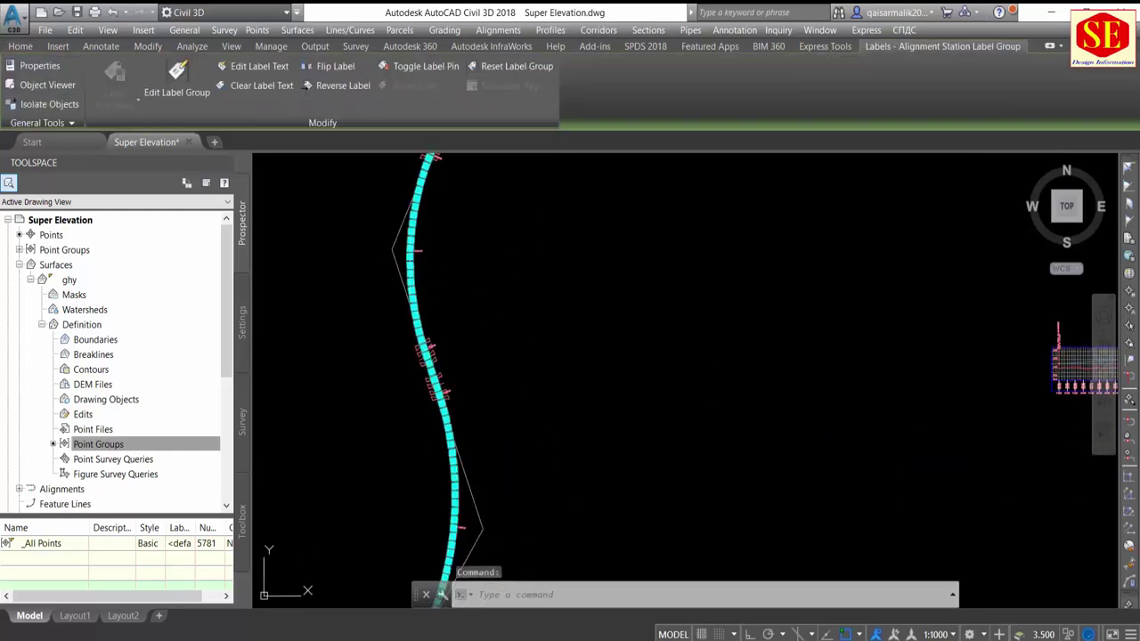
scroll(392, 231, "up", 2)
key("Escape")
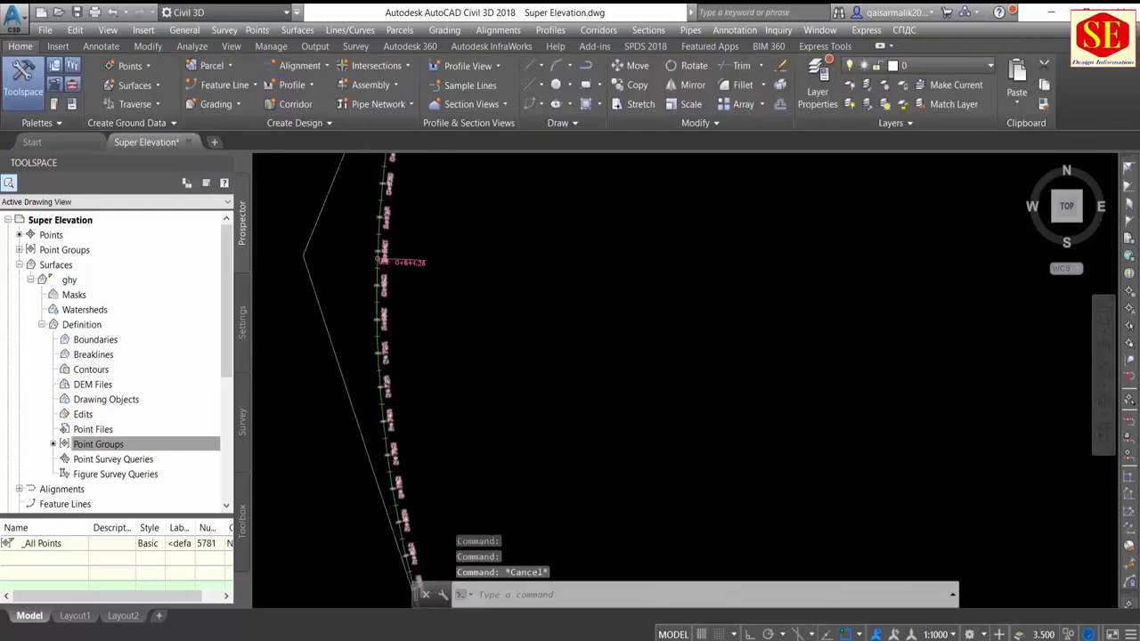
scroll(383, 203, "up", 4)
Step: Select alignment R1 and open its superelevation table, moving to the Runoff row
left_click(353, 326)
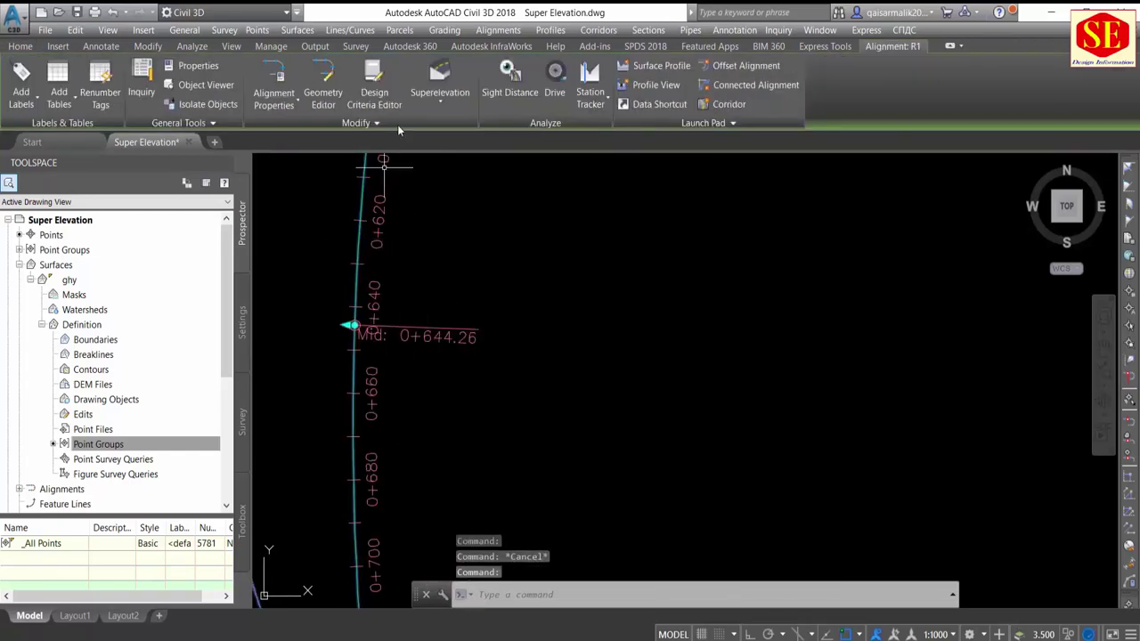
left_click(440, 97)
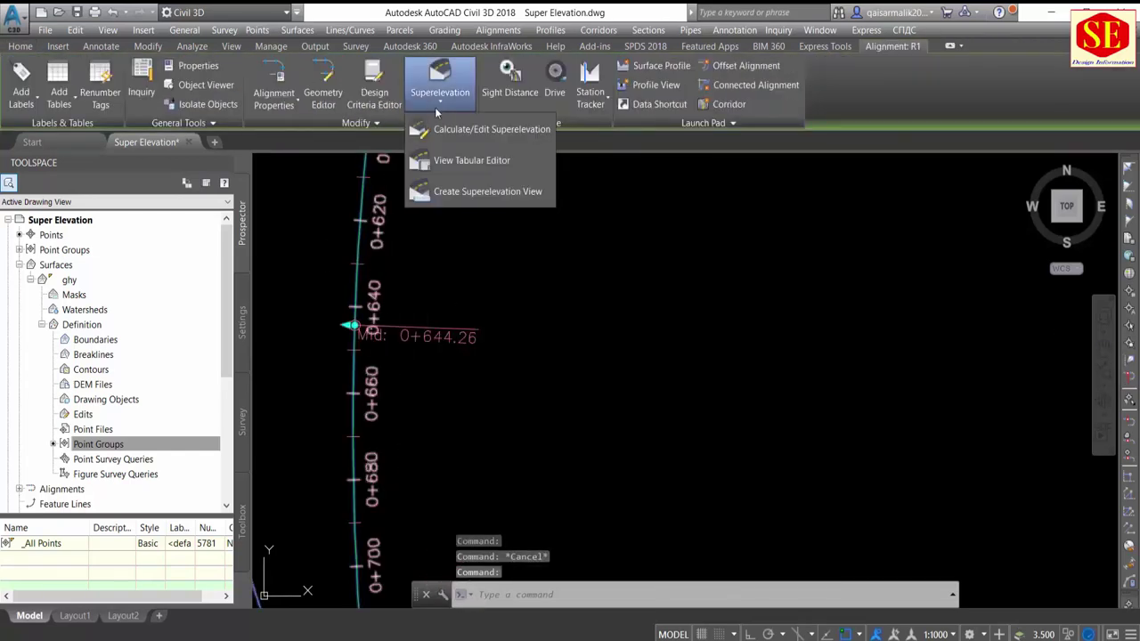
left_click(450, 162)
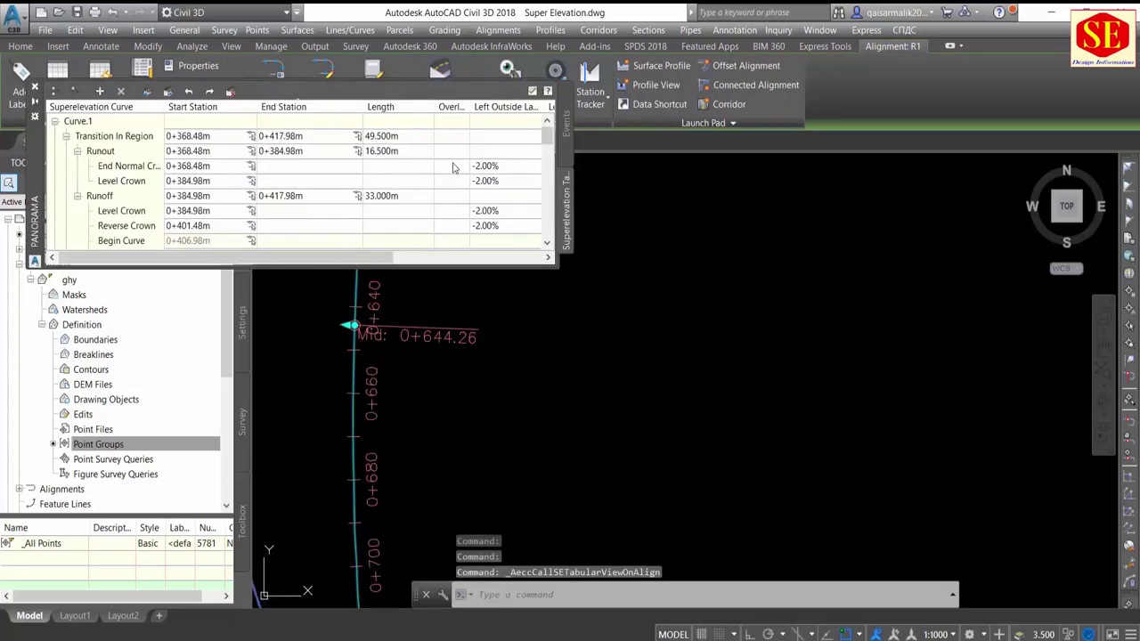
double_click(291, 153)
left_click(303, 191)
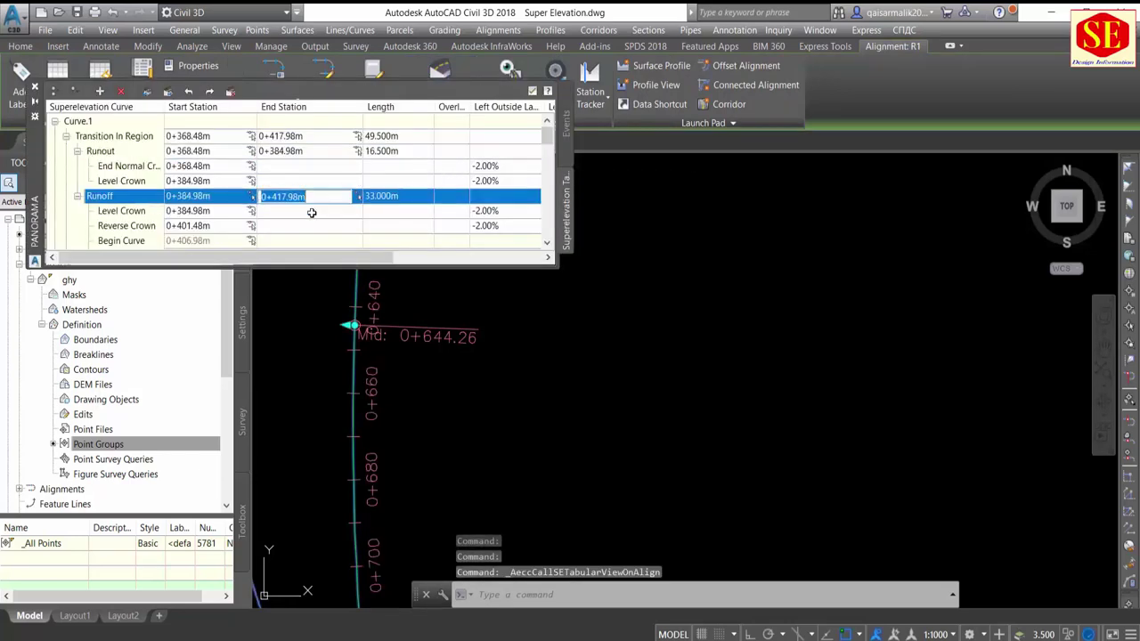
Step: Review Curve.1's runoff from 0+384.98m to 0+417.98m (33.000m), then close the table
scroll(311, 198, "down", 3)
scroll(330, 178, "down", 1)
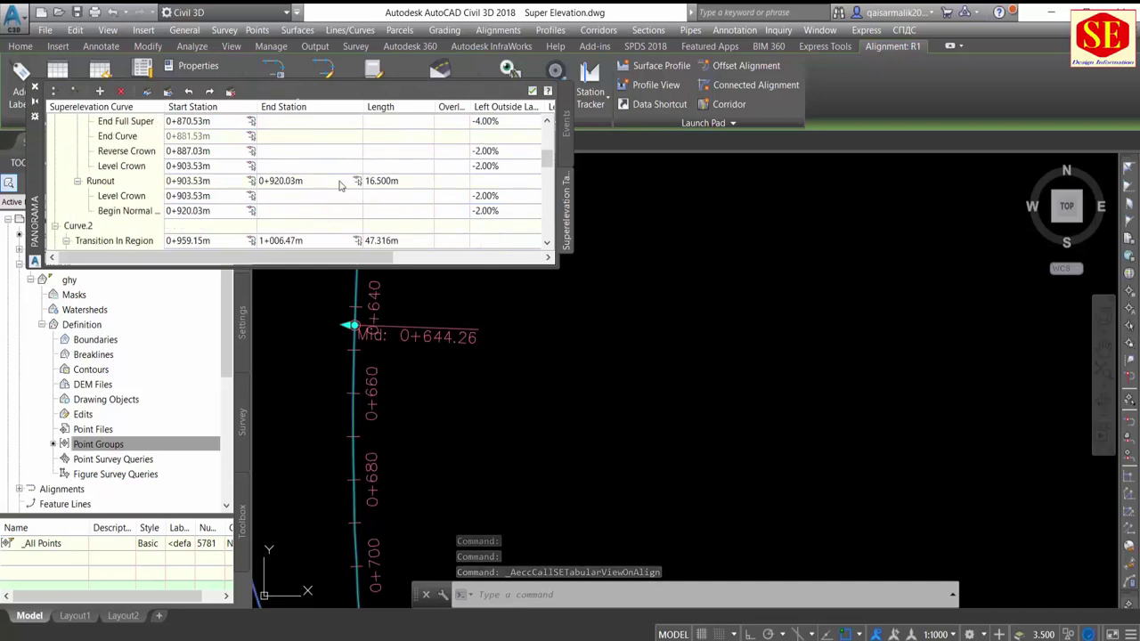
scroll(339, 184, "down", 1)
scroll(339, 185, "down", 1)
scroll(343, 182, "up", 5)
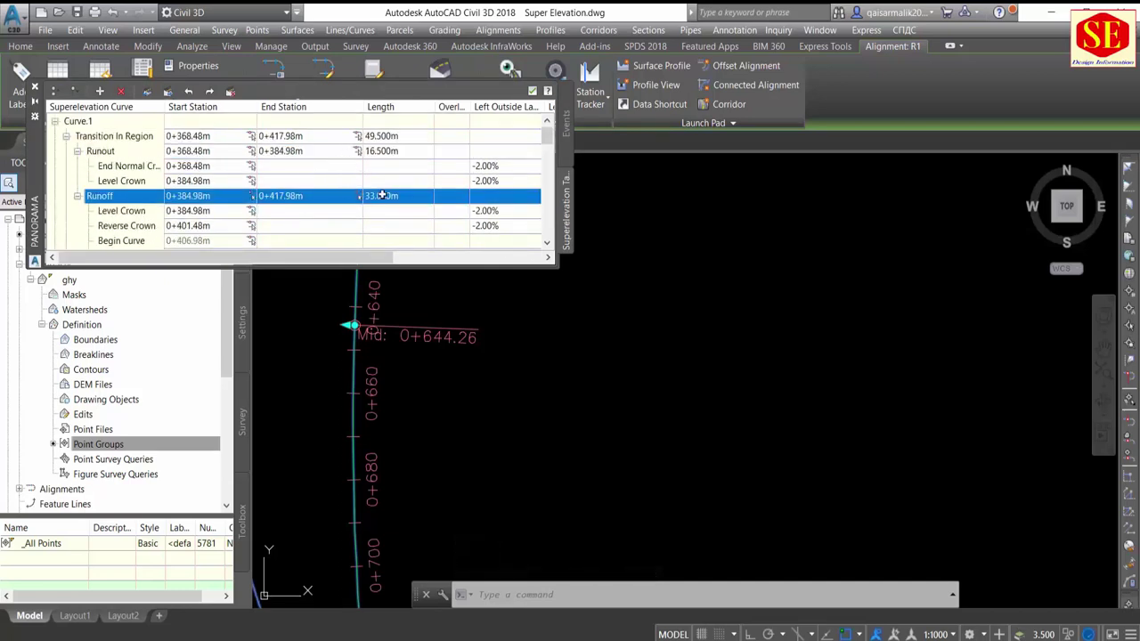
scroll(383, 195, "down", 1)
scroll(369, 199, "down", 1)
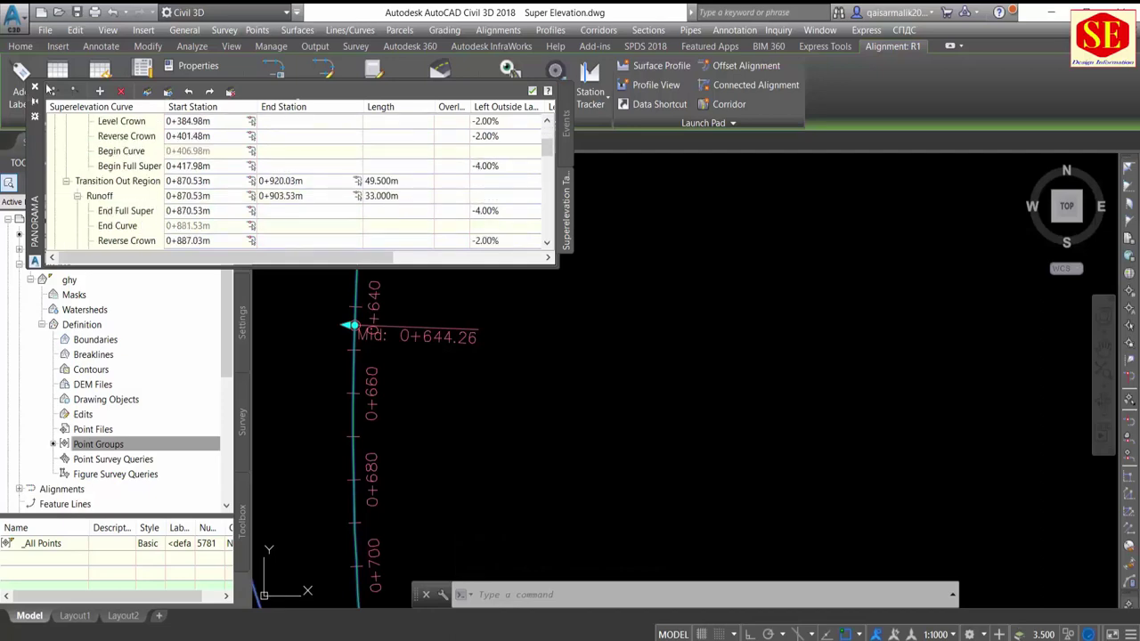
left_click(35, 88)
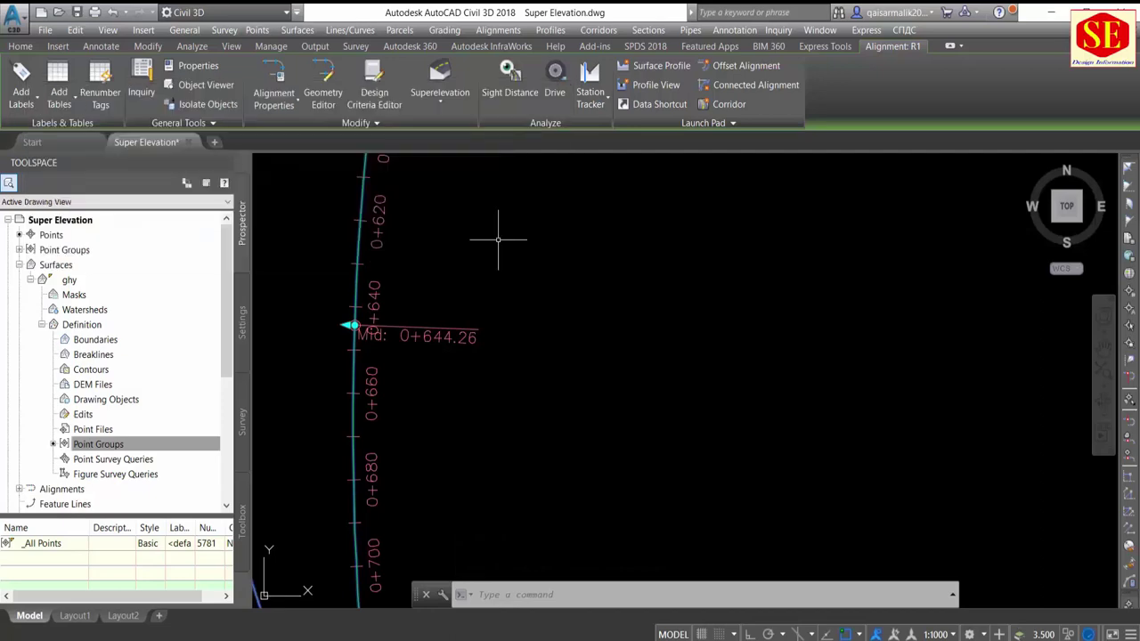
left_click(454, 107)
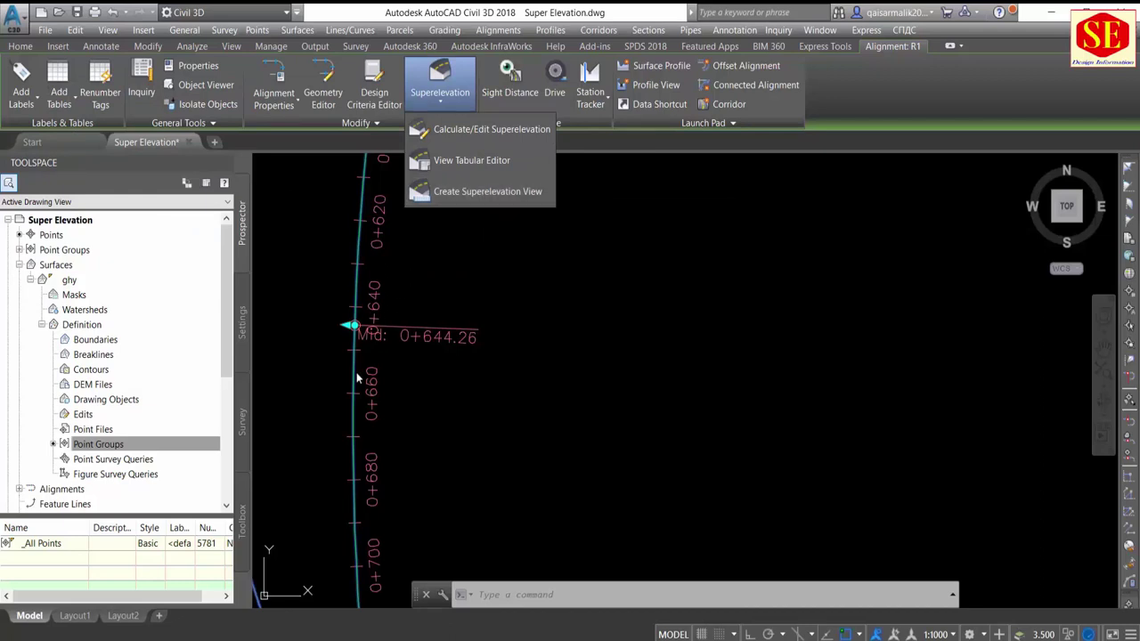
Step: Locate alignment R1 in the plan, select it, and open its Superelevation options
scroll(452, 278, "down", 5)
scroll(462, 299, "up", 2)
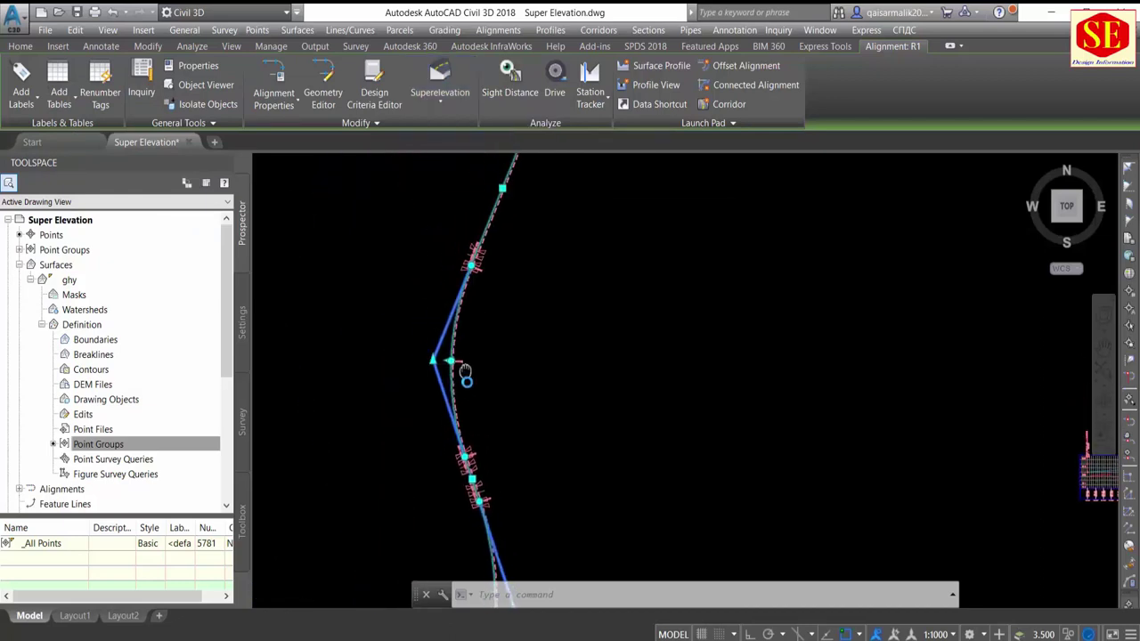
scroll(463, 303, "up", 2)
scroll(483, 333, "up", 2)
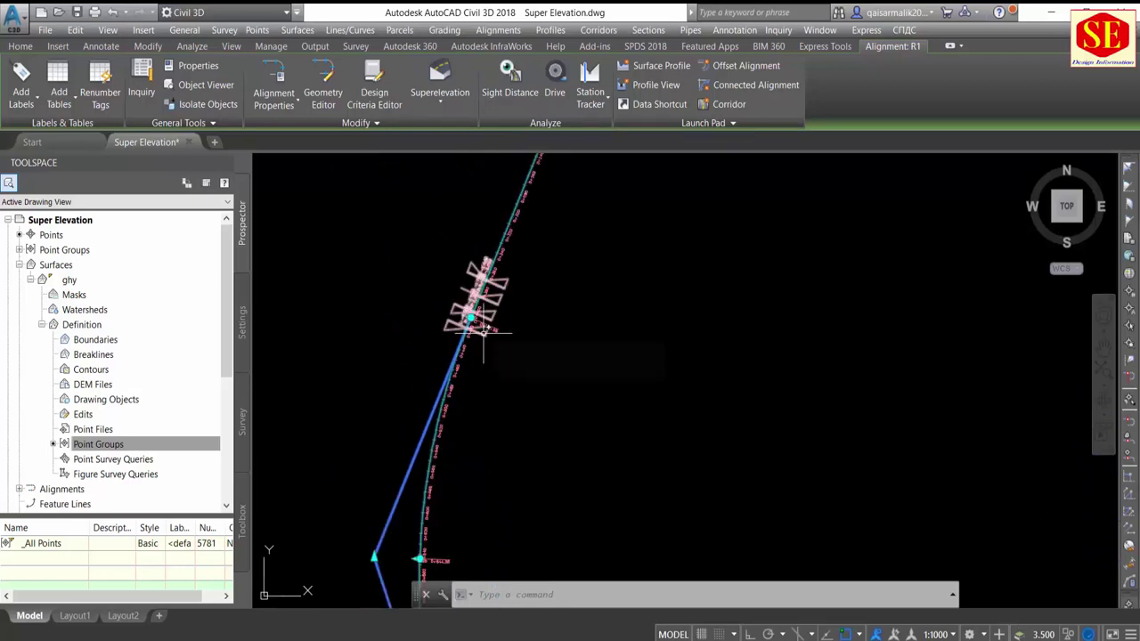
key("Escape")
scroll(472, 348, "up", 1)
scroll(453, 373, "up", 1)
scroll(450, 366, "down", 1)
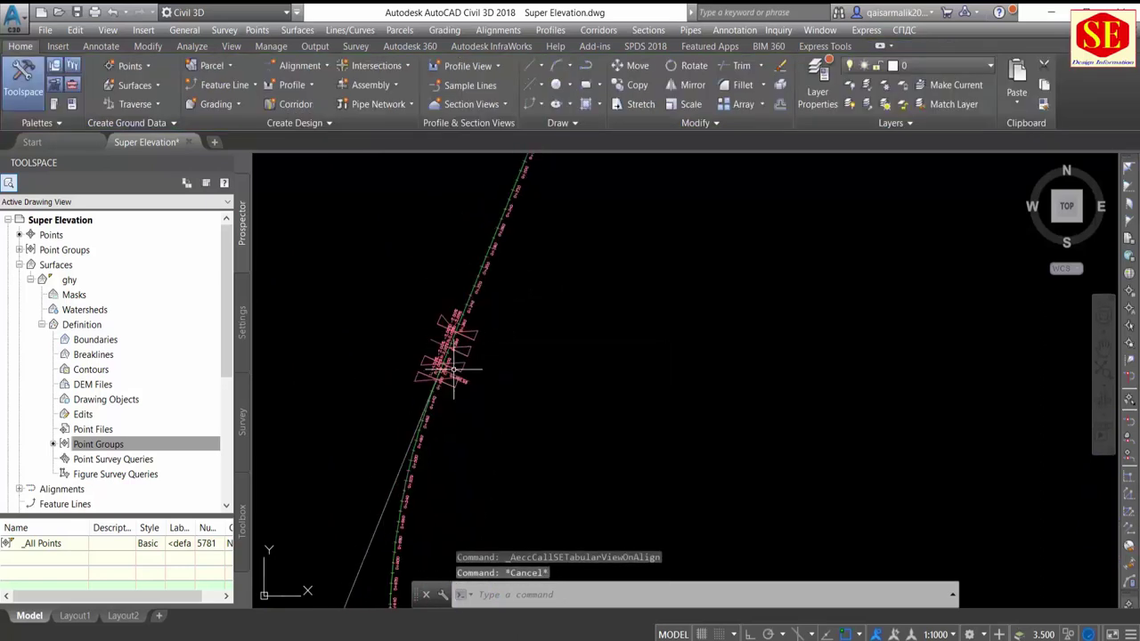
scroll(441, 356, "down", 1)
scroll(437, 356, "down", 1)
scroll(499, 285, "down", 1)
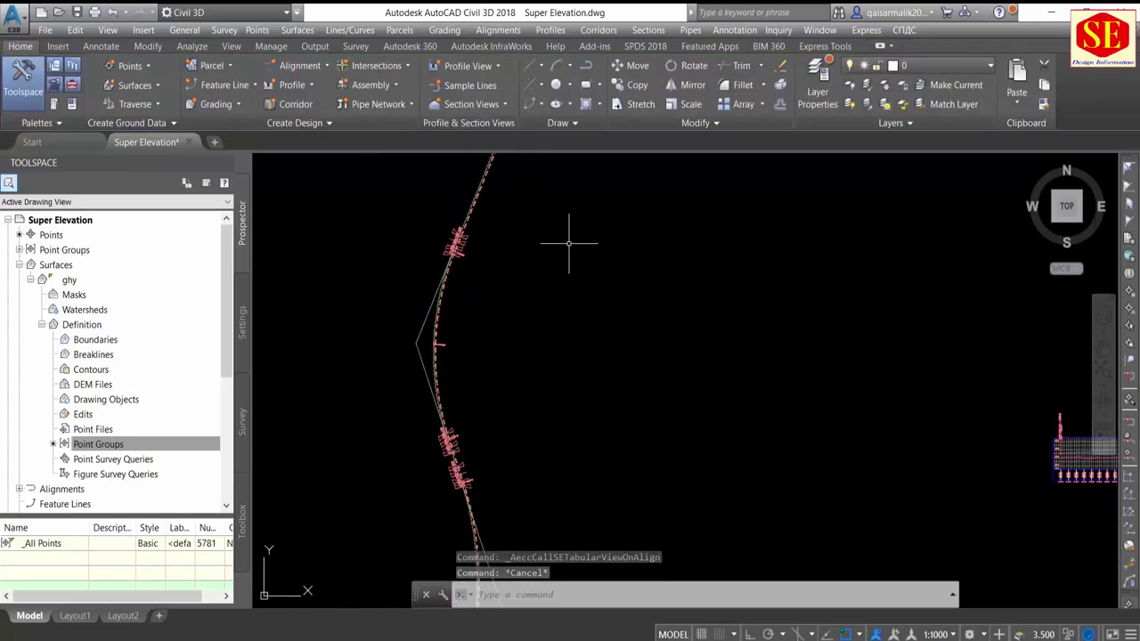
middle_click_drag(565, 240, 415, 377)
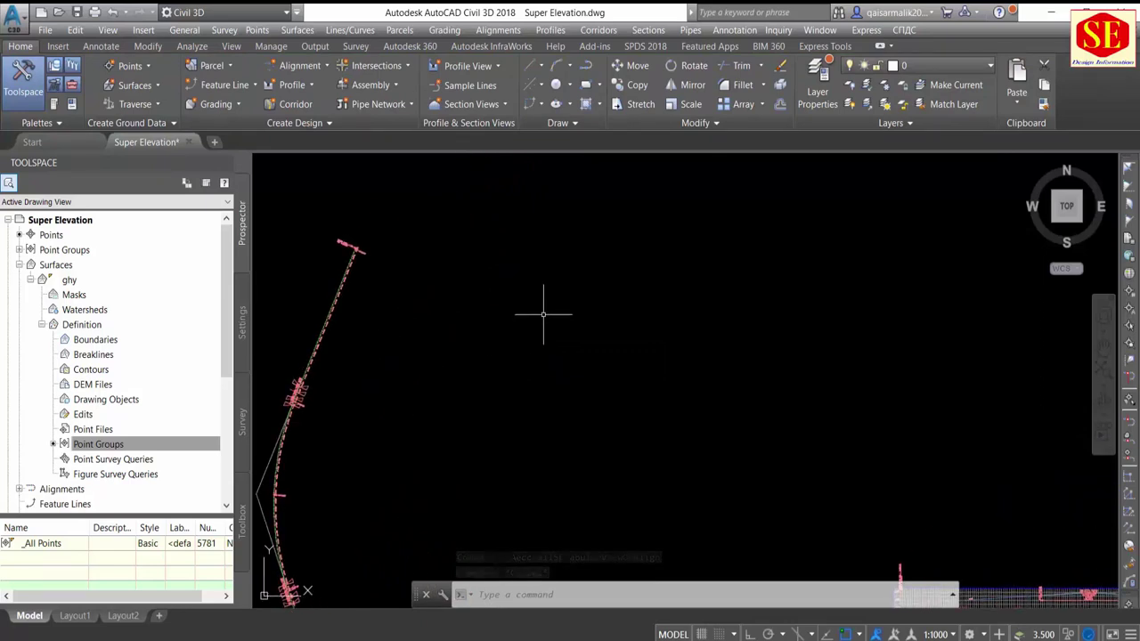
scroll(337, 288, "up", 3)
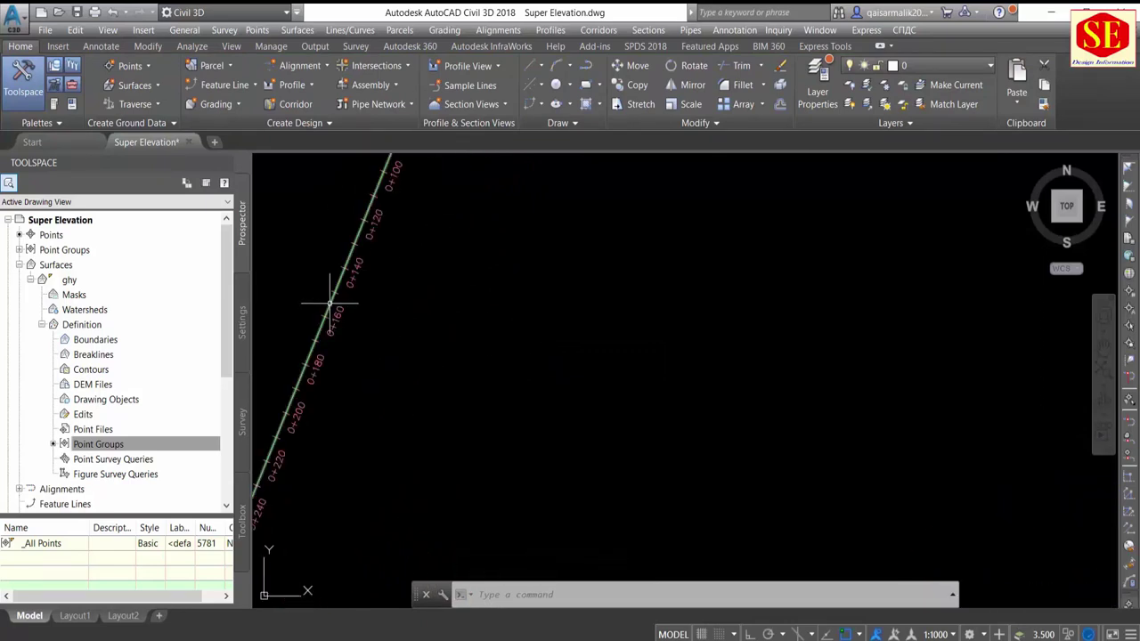
left_click(340, 305)
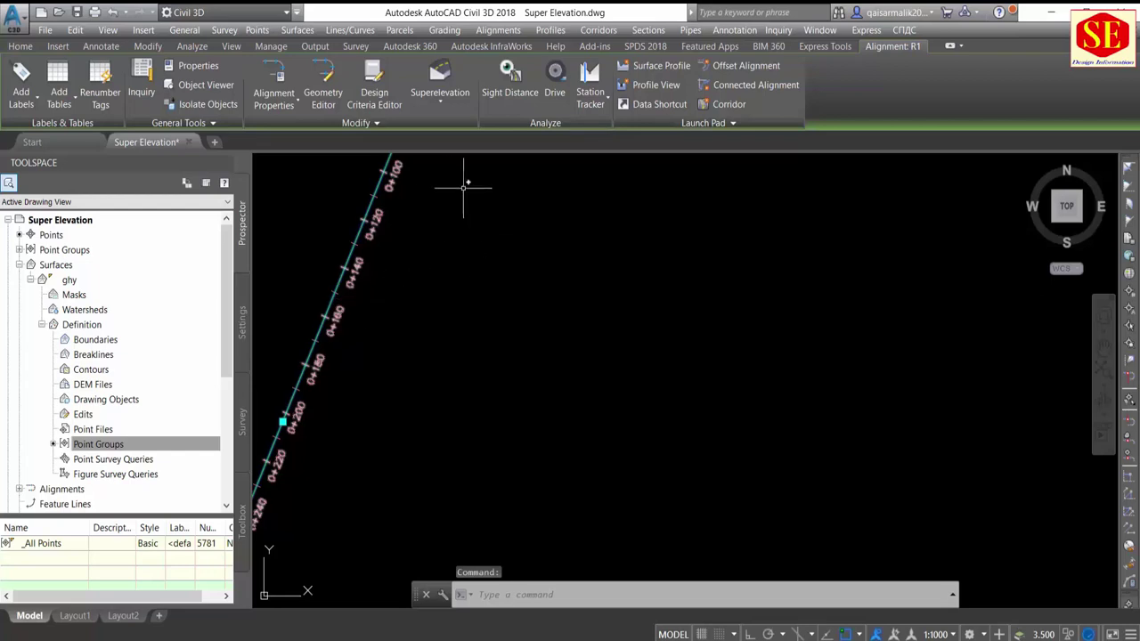
left_click(440, 93)
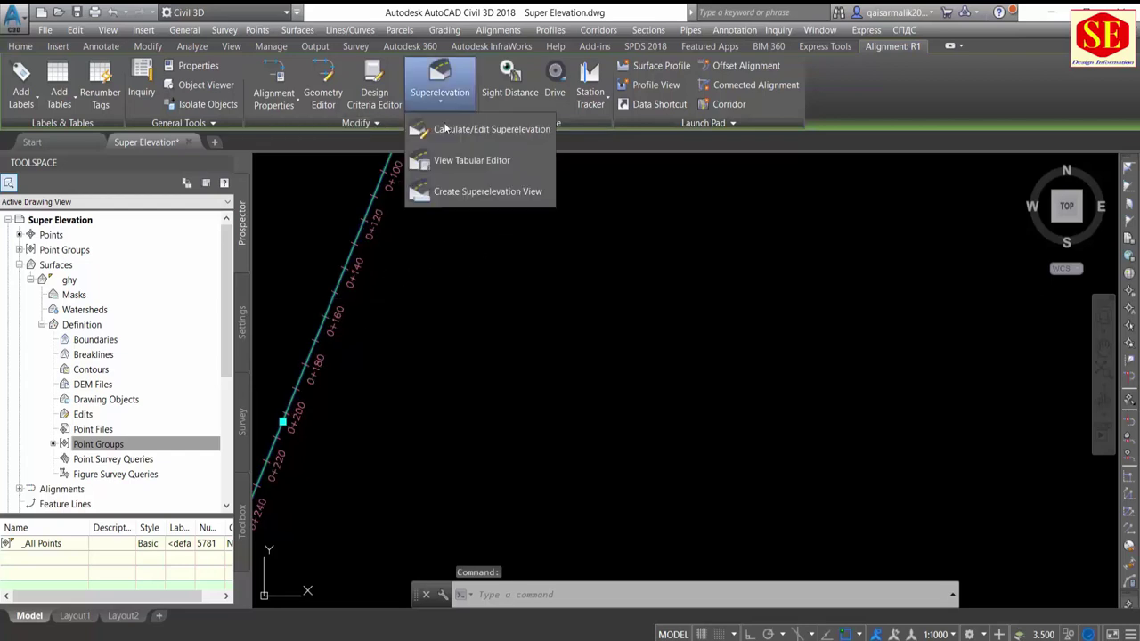
Step: Start a new superelevation view and rename it 'se1 to 3'
left_click(444, 194)
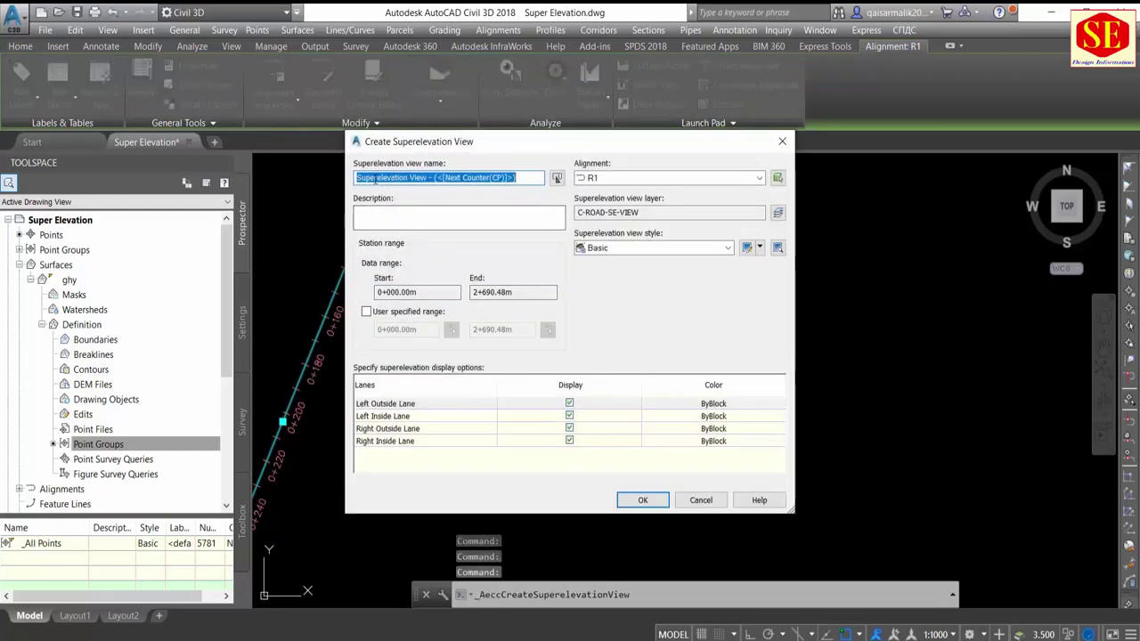
left_click(375, 178)
left_click_drag(477, 175, 357, 177)
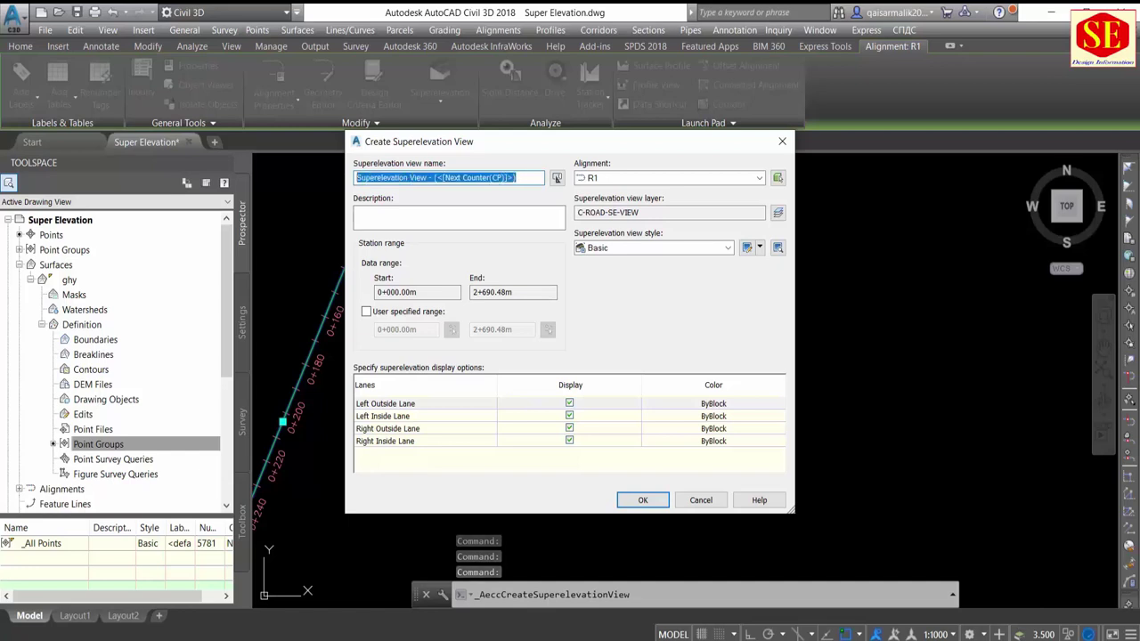
type("se1 to 3")
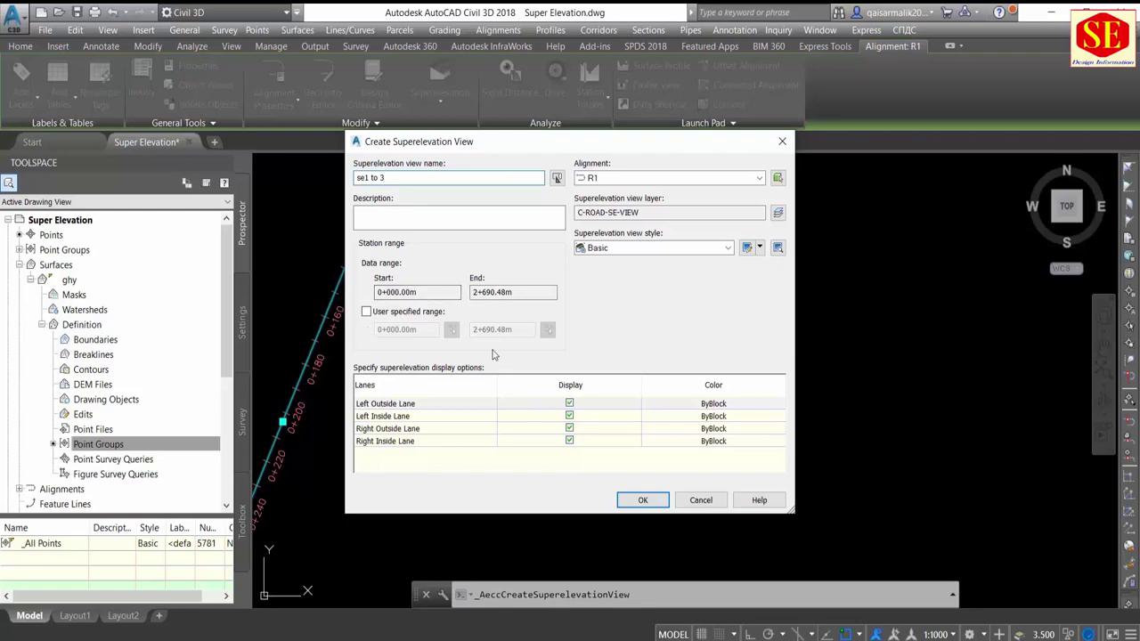
Step: Display the left outside, left inside, right outside and right inside lanes
left_click(375, 406)
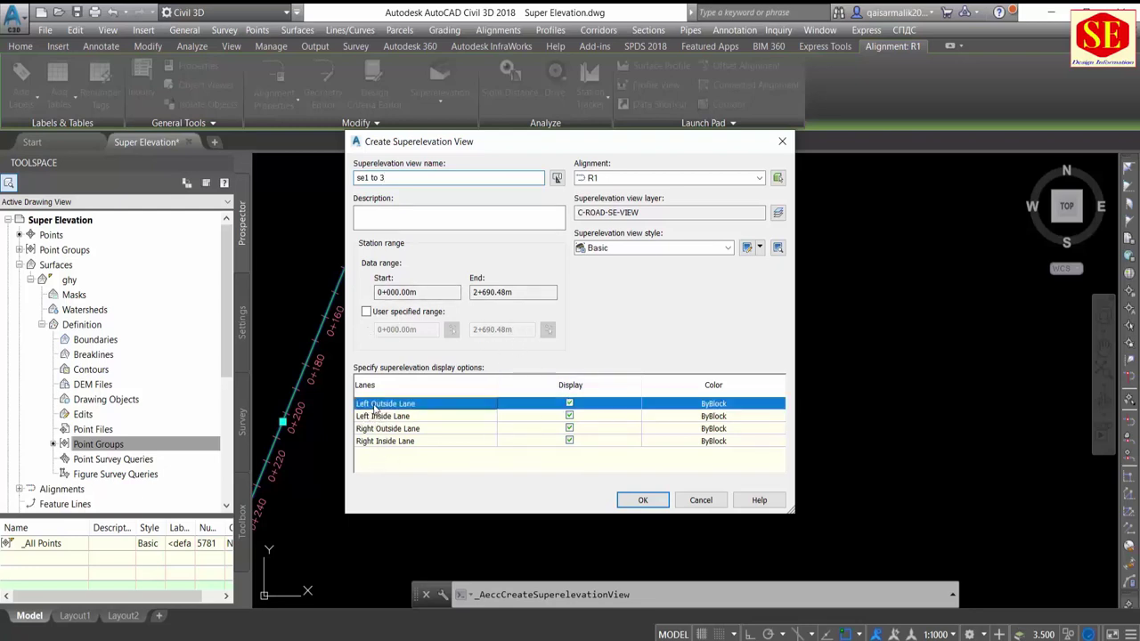
left_click(377, 417)
left_click(376, 429)
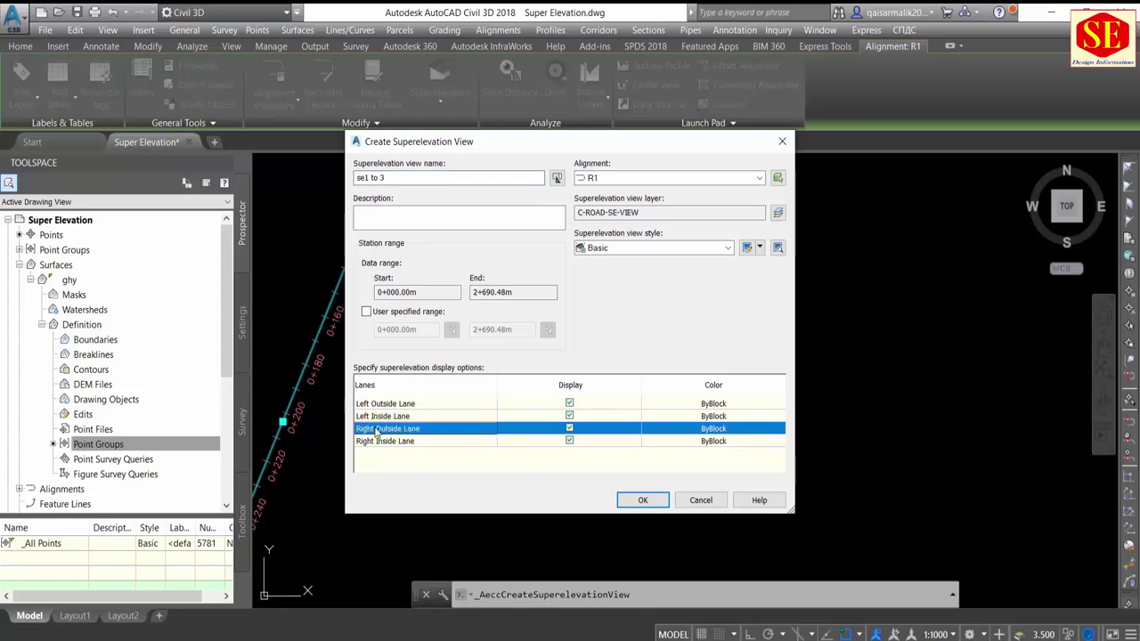
left_click(377, 442)
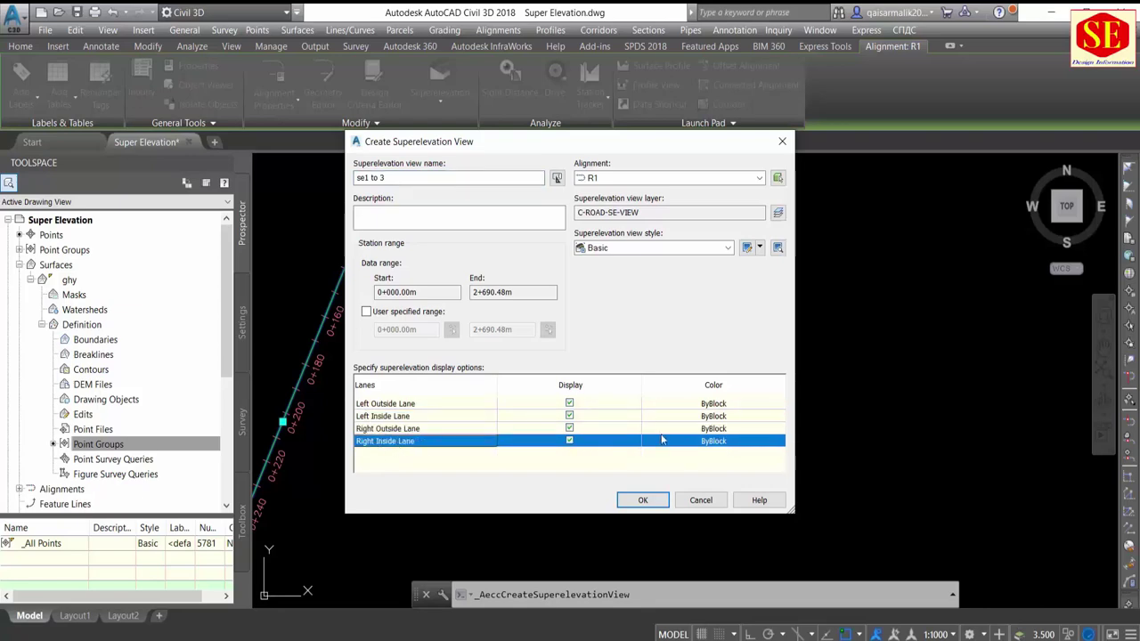
Step: Keep the Basic view style and alignment R1, and confirm to begin placing the view
left_click(659, 251)
left_click(659, 253)
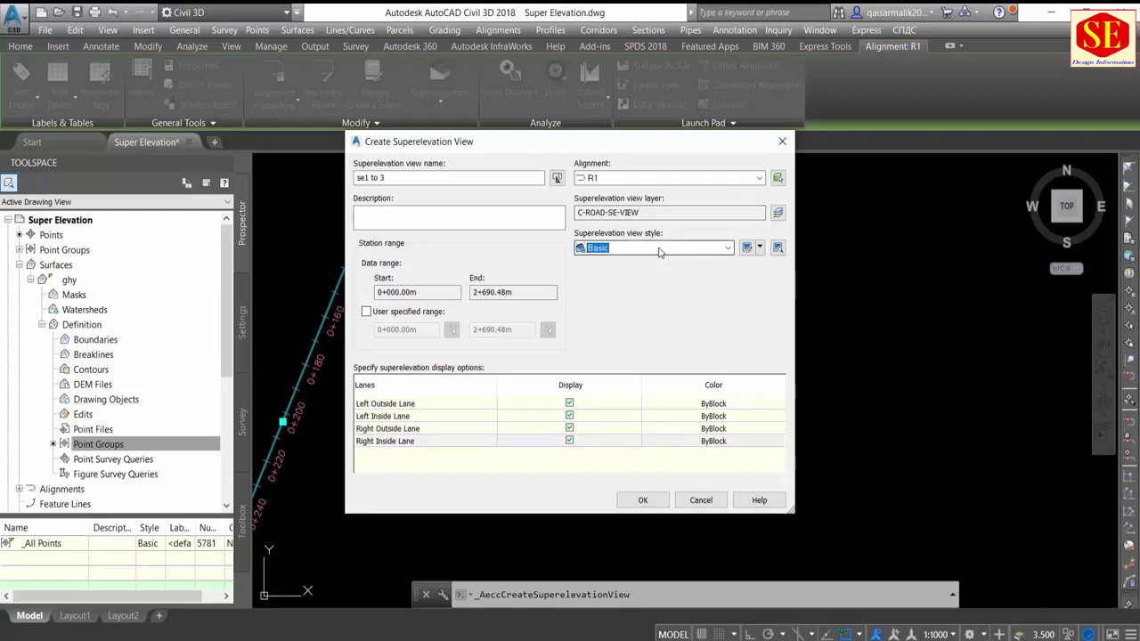
left_click(615, 177)
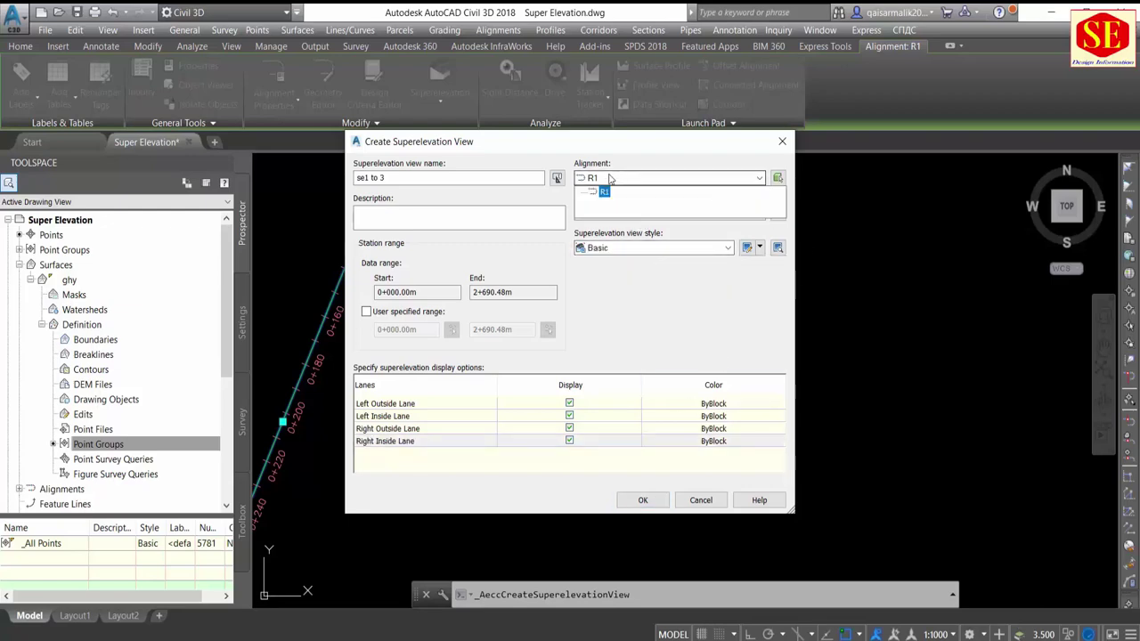
left_click(593, 192)
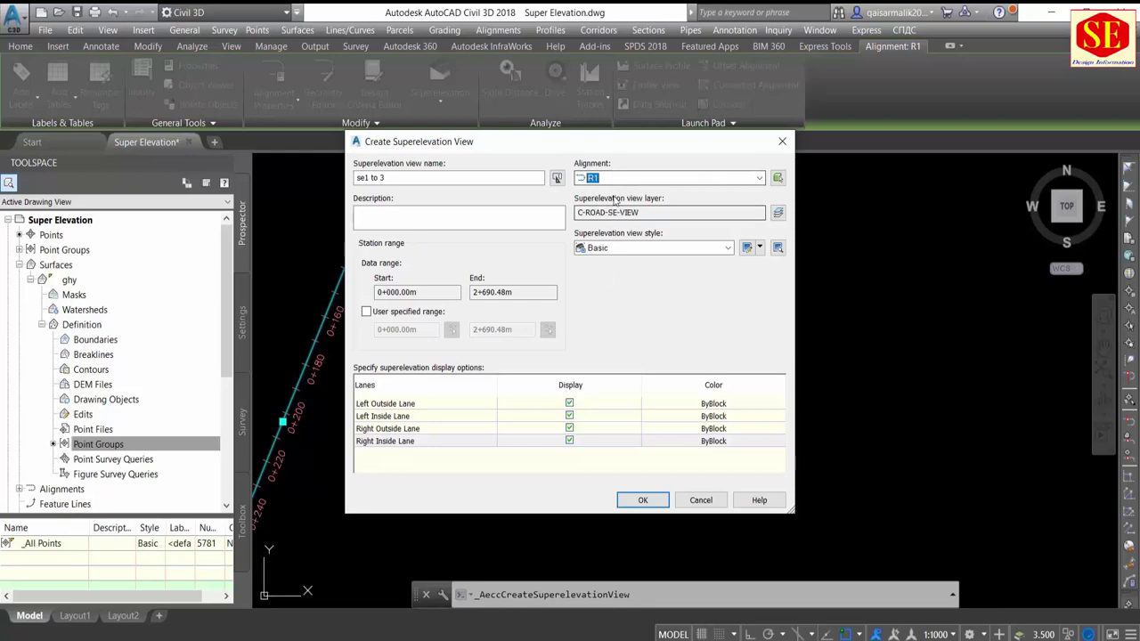
left_click(642, 500)
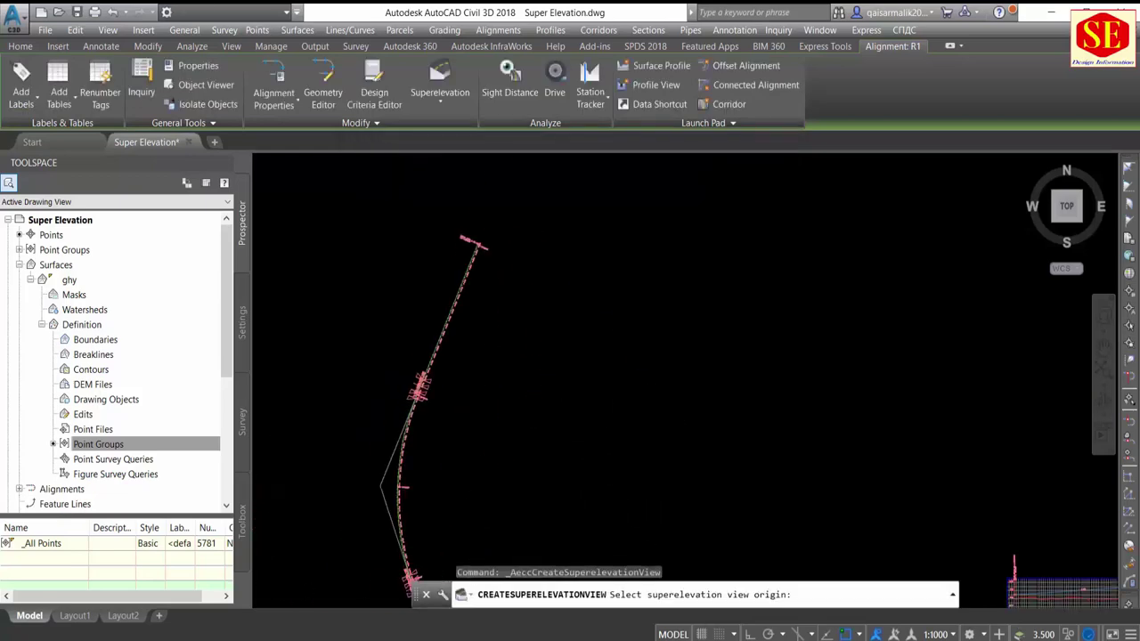
scroll(621, 302, "down", 2)
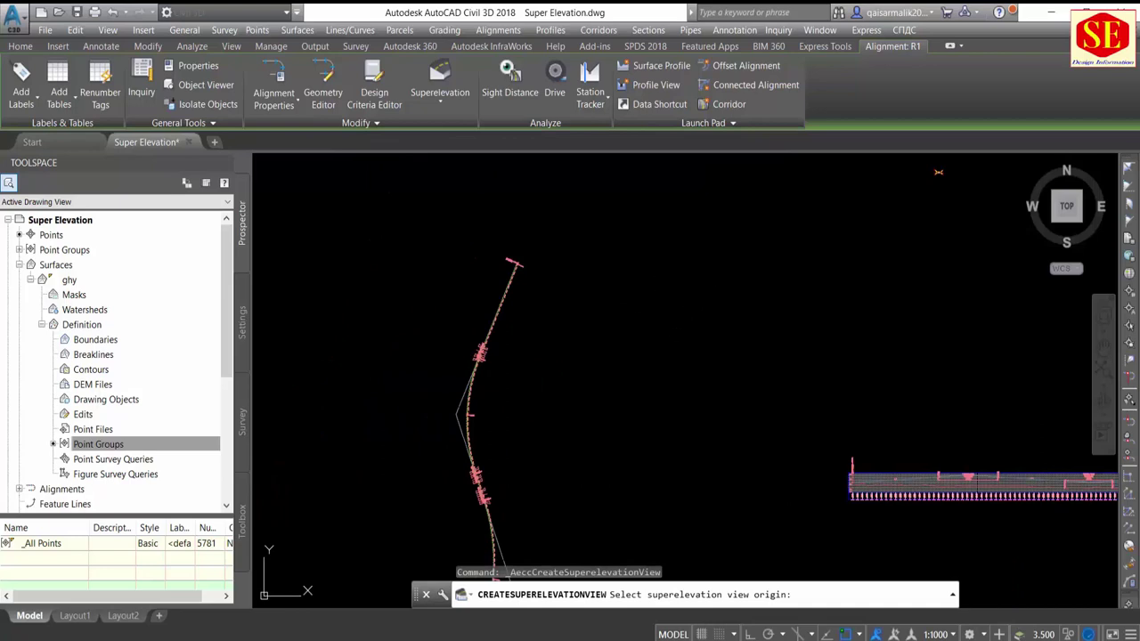
left_click(730, 293)
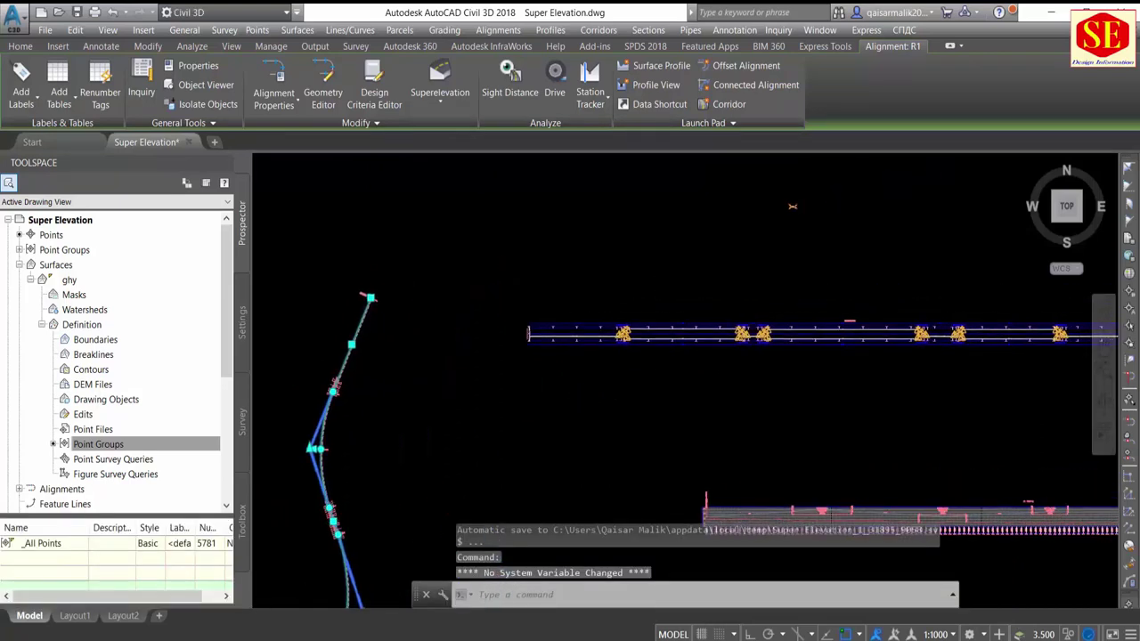
scroll(565, 318, "up", 2)
scroll(565, 318, "up", 2)
scroll(455, 325, "up", 2)
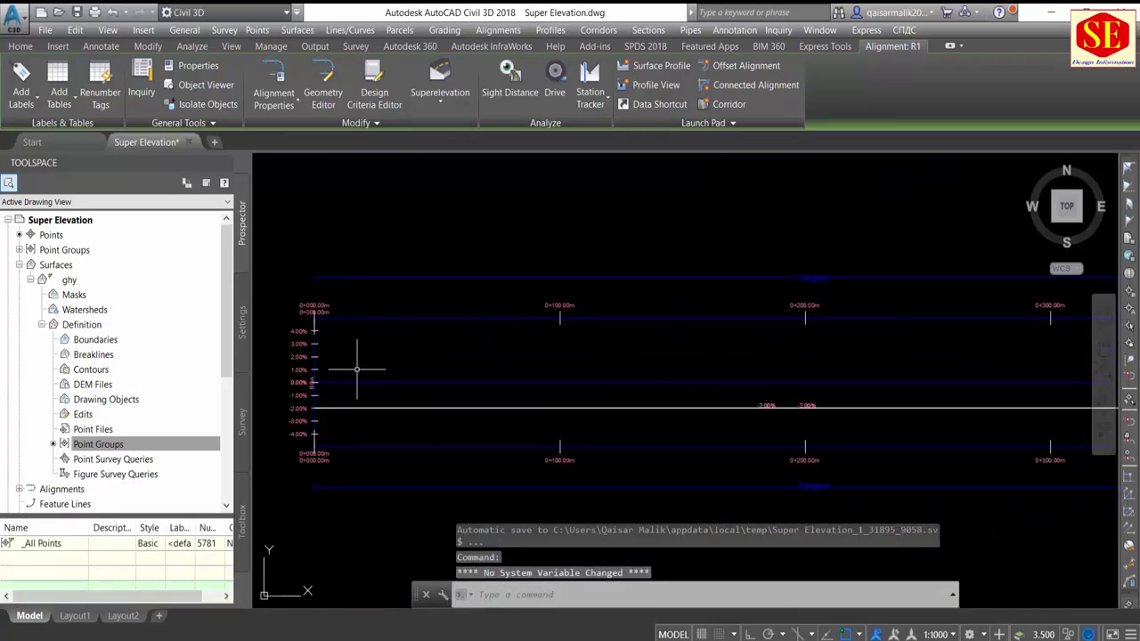
scroll(356, 369, "down", 2)
middle_click_drag(591, 369, 484, 357)
scroll(735, 381, "up", 2)
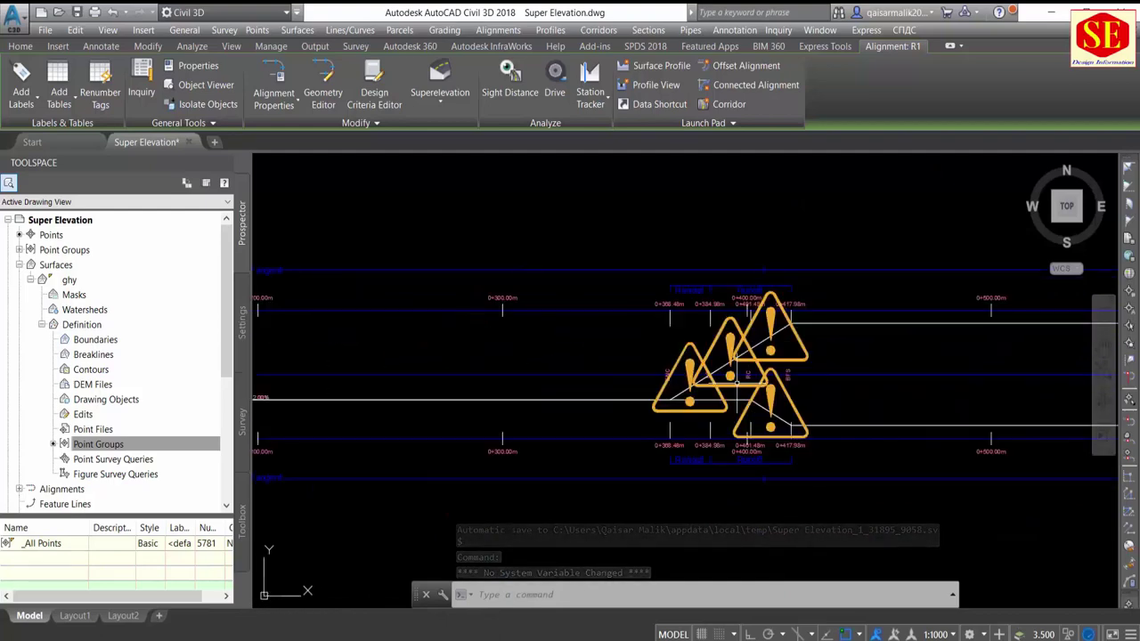
scroll(737, 382, "up", 2)
left_click(713, 316)
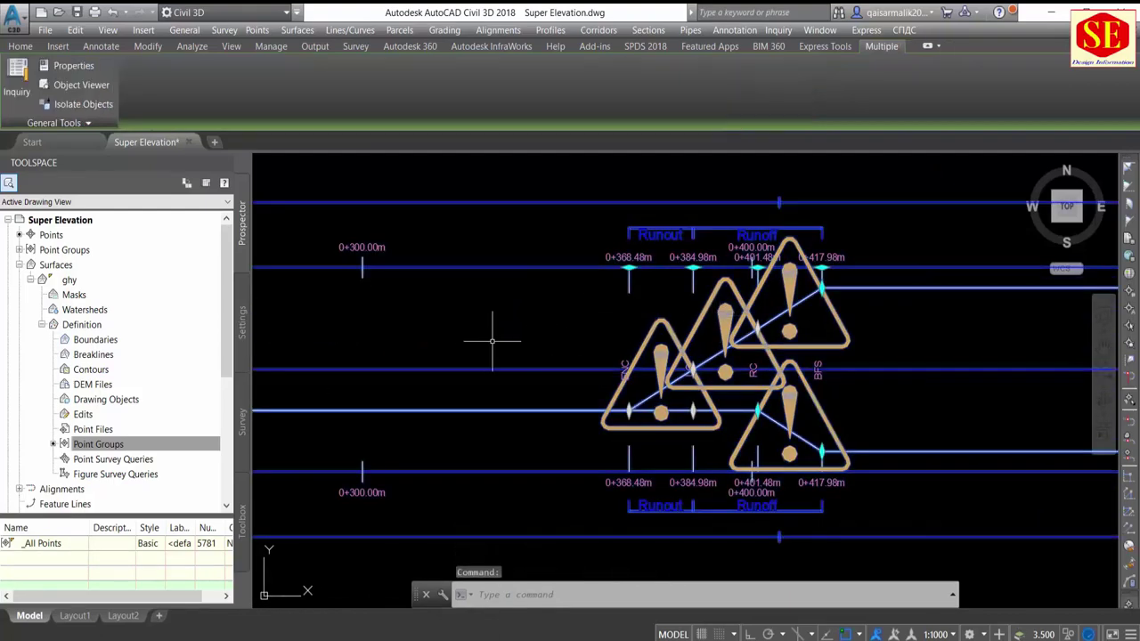
scroll(535, 354, "down", 2)
scroll(557, 367, "up", 2)
scroll(602, 486, "up", 2)
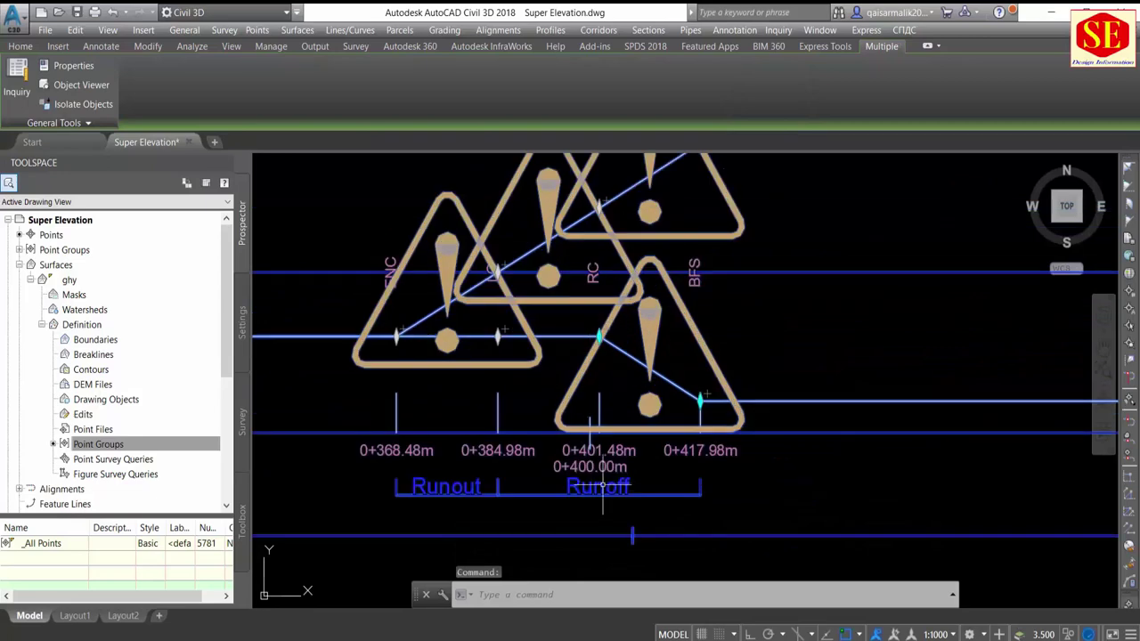
scroll(533, 442, "down", 1)
scroll(526, 419, "down", 1)
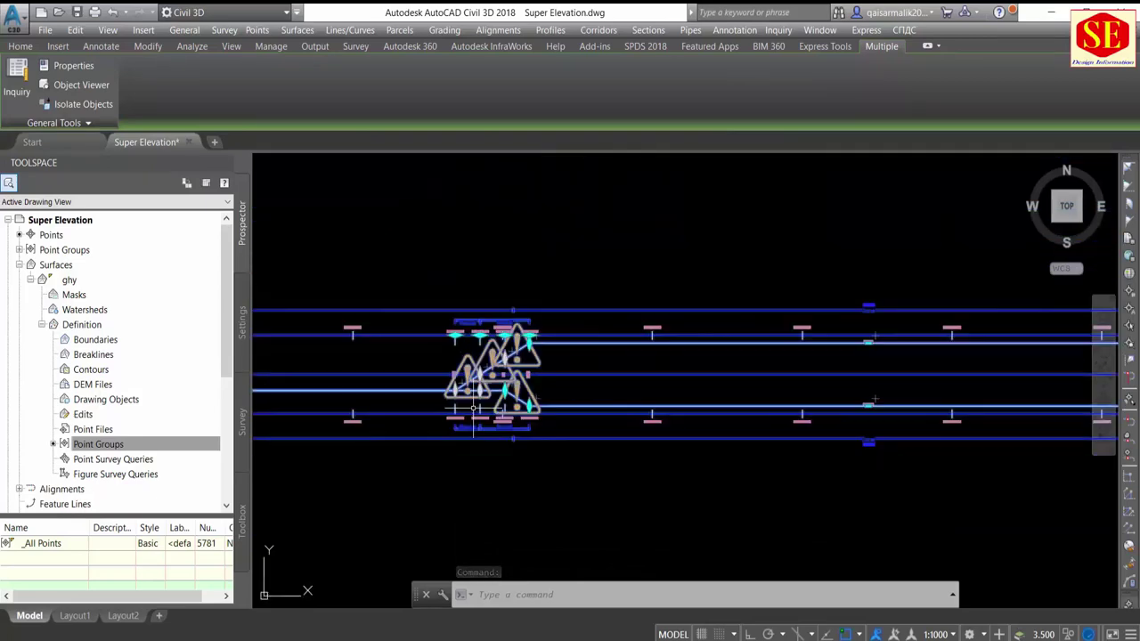
scroll(521, 406, "down", 1)
scroll(517, 401, "down", 1)
Step: Pan and zoom along the superelevation view bands to review them
scroll(677, 392, "up", 1)
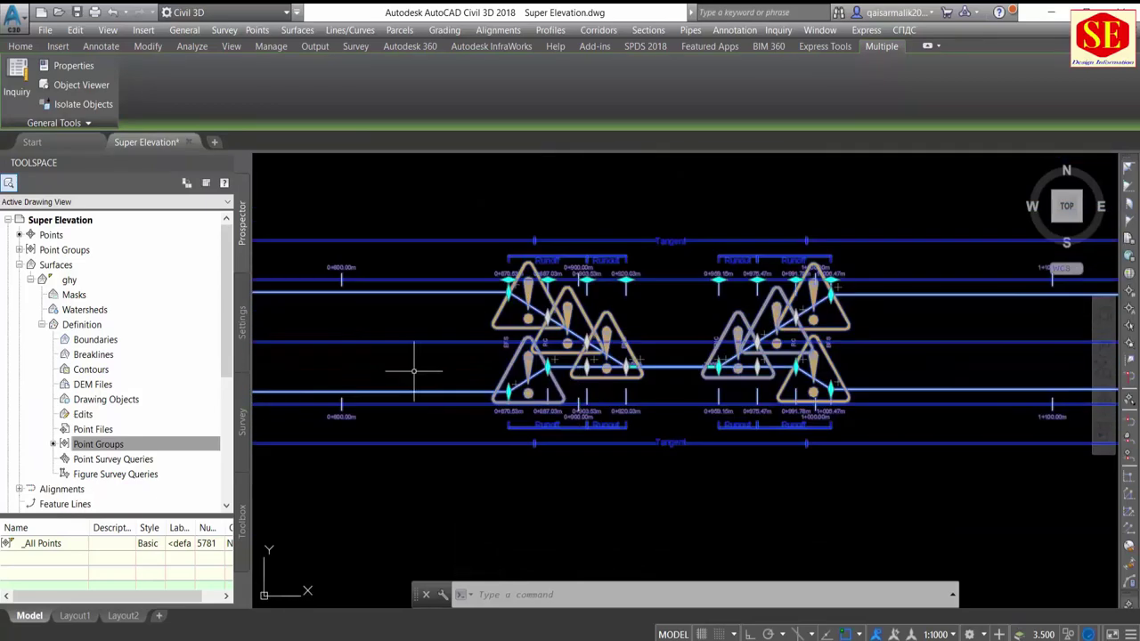
scroll(687, 387, "down", 1)
scroll(668, 411, "up", 1)
scroll(535, 374, "up", 1)
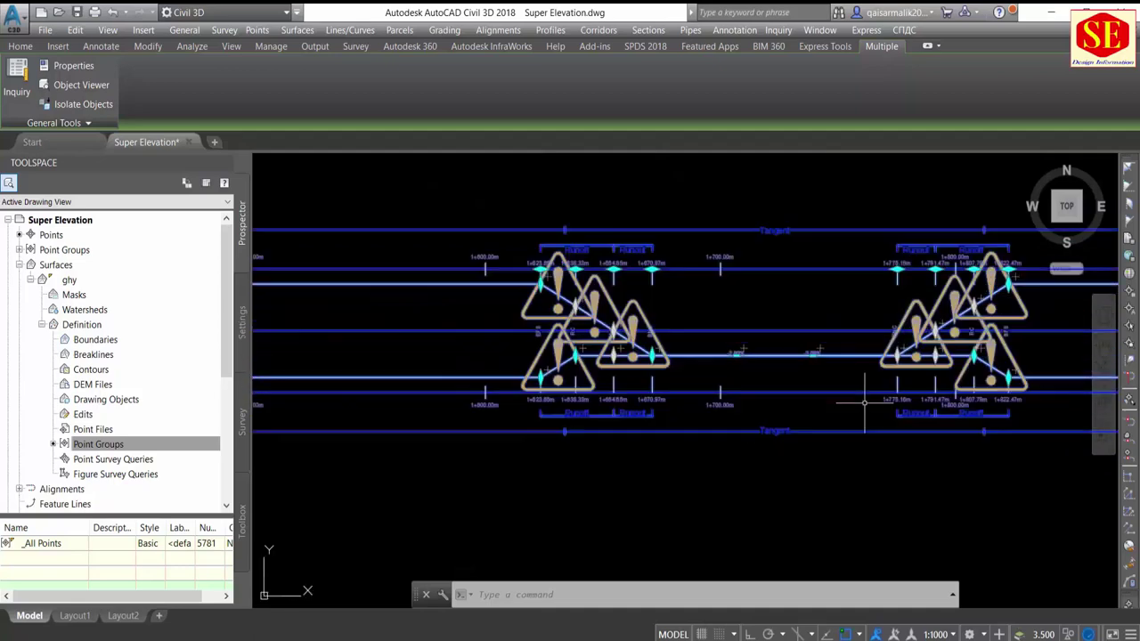
scroll(819, 387, "up", 1)
scroll(545, 371, "up", 1)
scroll(545, 370, "down", 2)
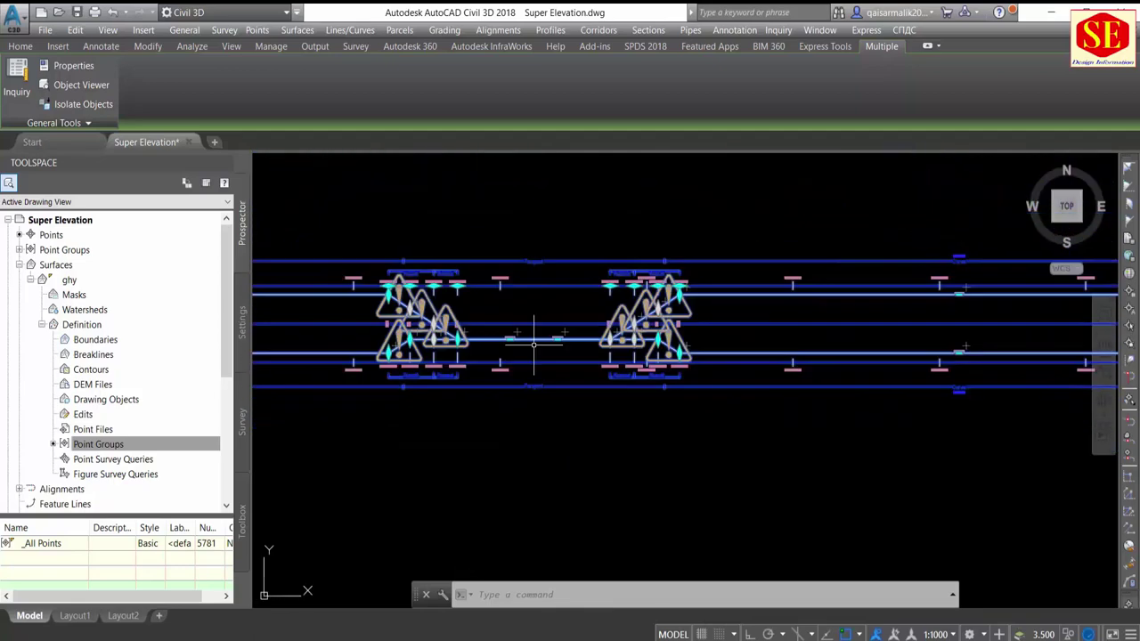
scroll(570, 358, "down", 1)
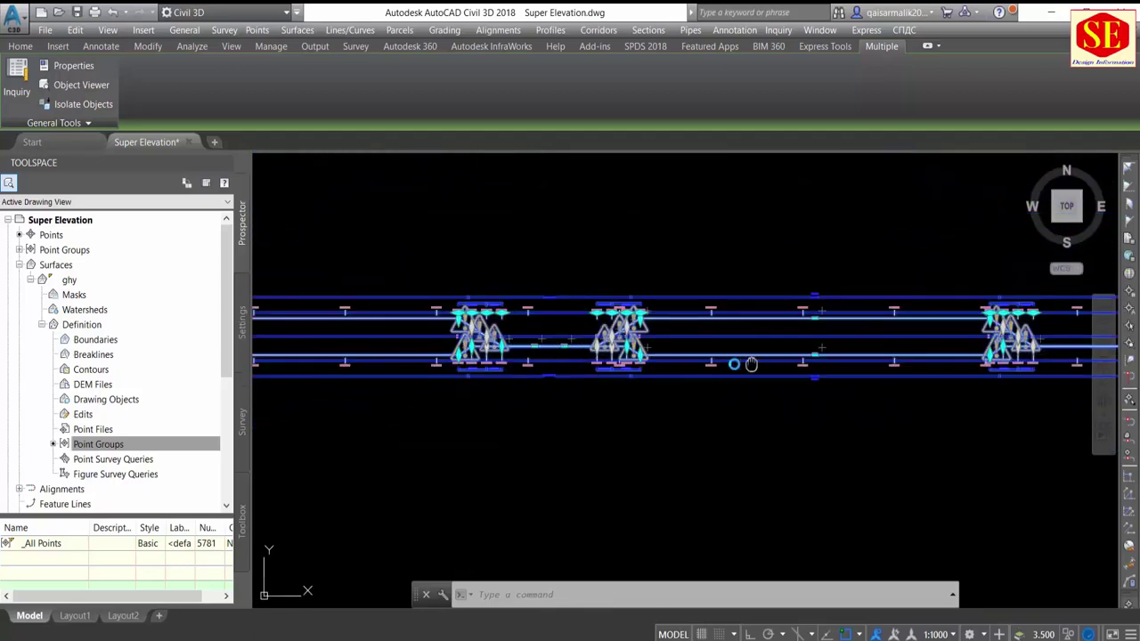
middle_click_drag(751, 364, 555, 392)
middle_click_drag(784, 380, 561, 401)
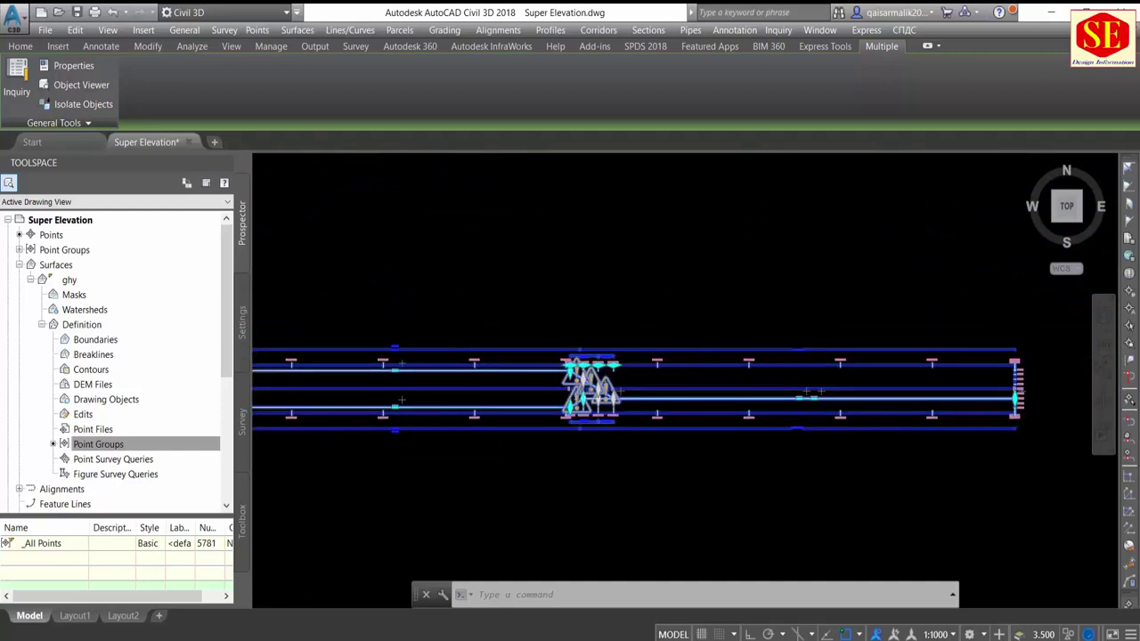
scroll(621, 392, "up", 1)
scroll(625, 398, "down", 1)
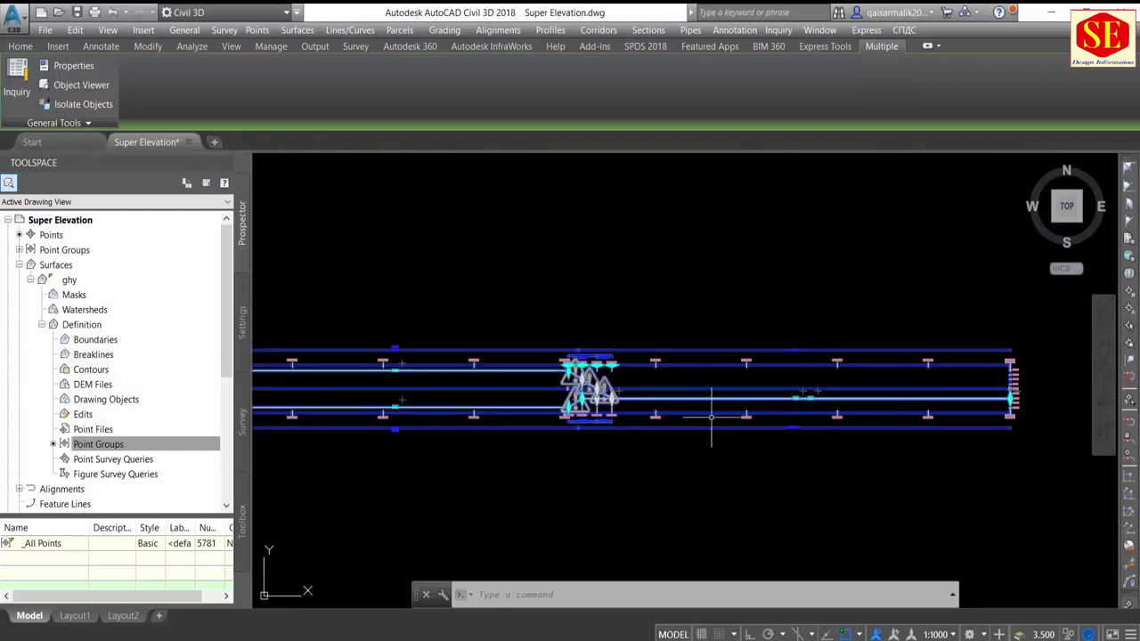
scroll(711, 417, "down", 1)
scroll(565, 454, "down", 1)
scroll(601, 335, "down", 1)
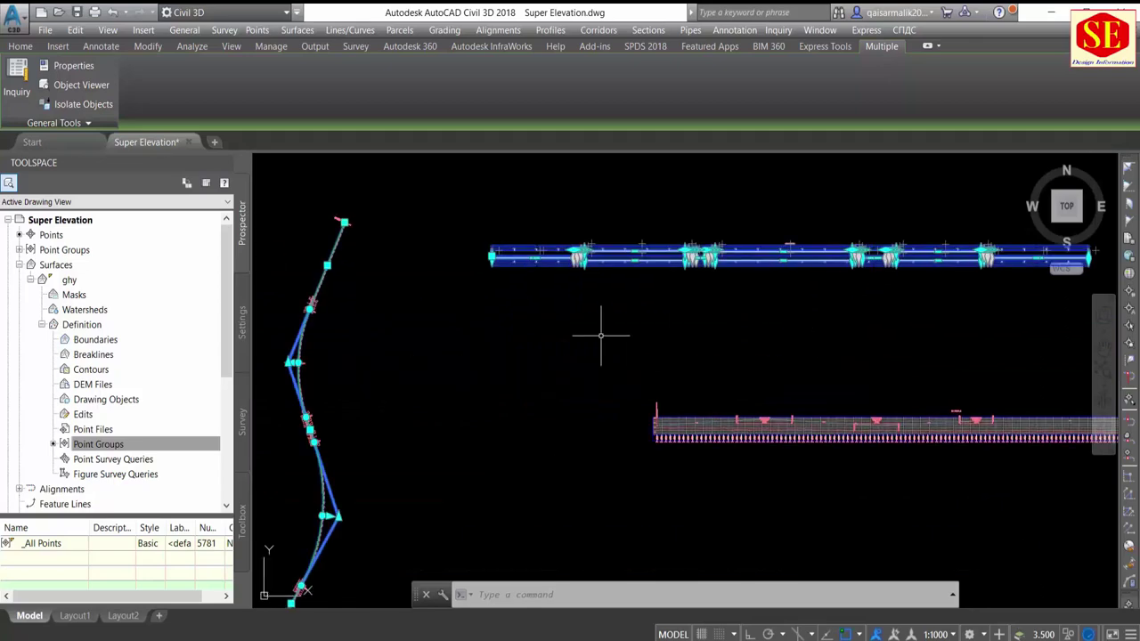
Step: Clear the selection and navigate to alignment R1's plan around stations 0+400 to 0+500
key("Escape")
middle_click_drag(374, 318, 517, 255)
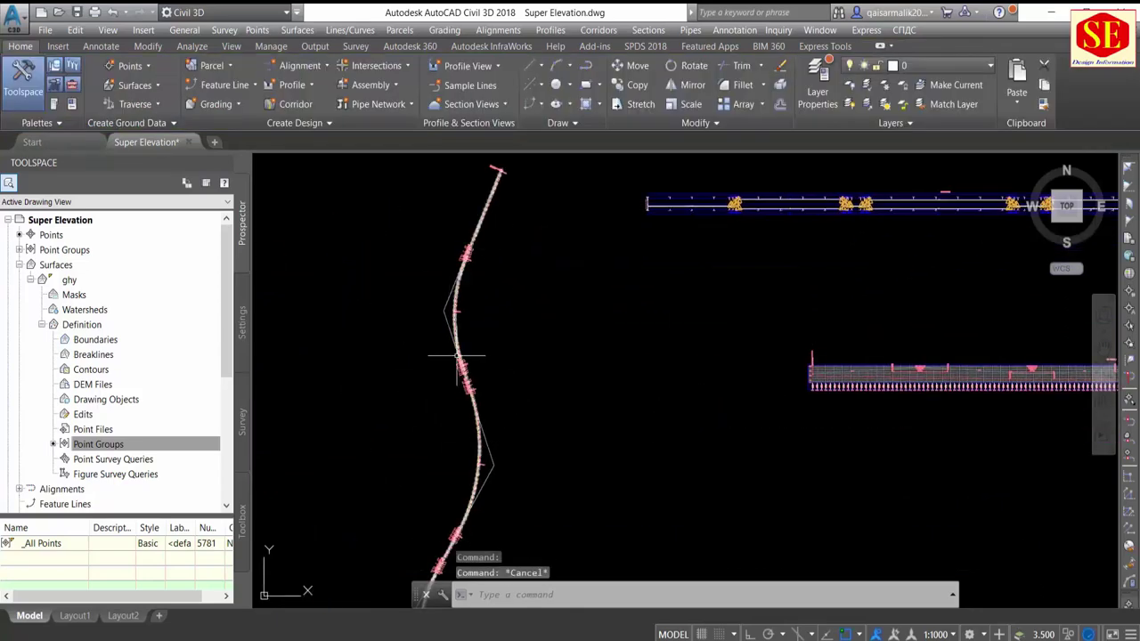
scroll(457, 356, "up", 2)
middle_click_drag(445, 268, 441, 339)
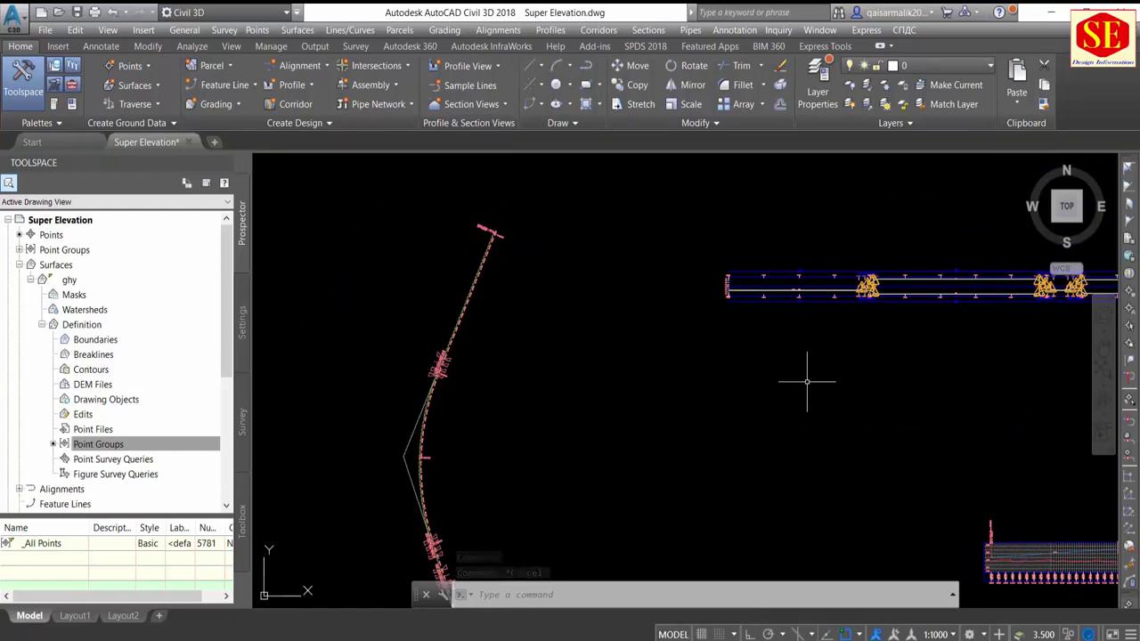
middle_click_drag(807, 382, 618, 353)
scroll(677, 310, "down", 2)
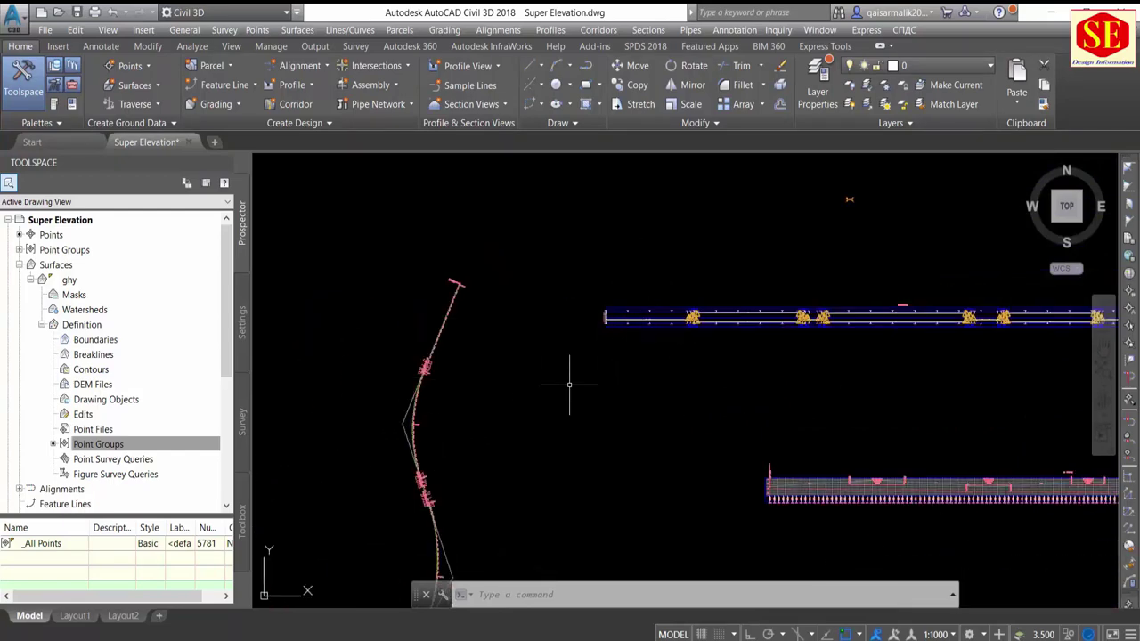
scroll(406, 374, "up", 2)
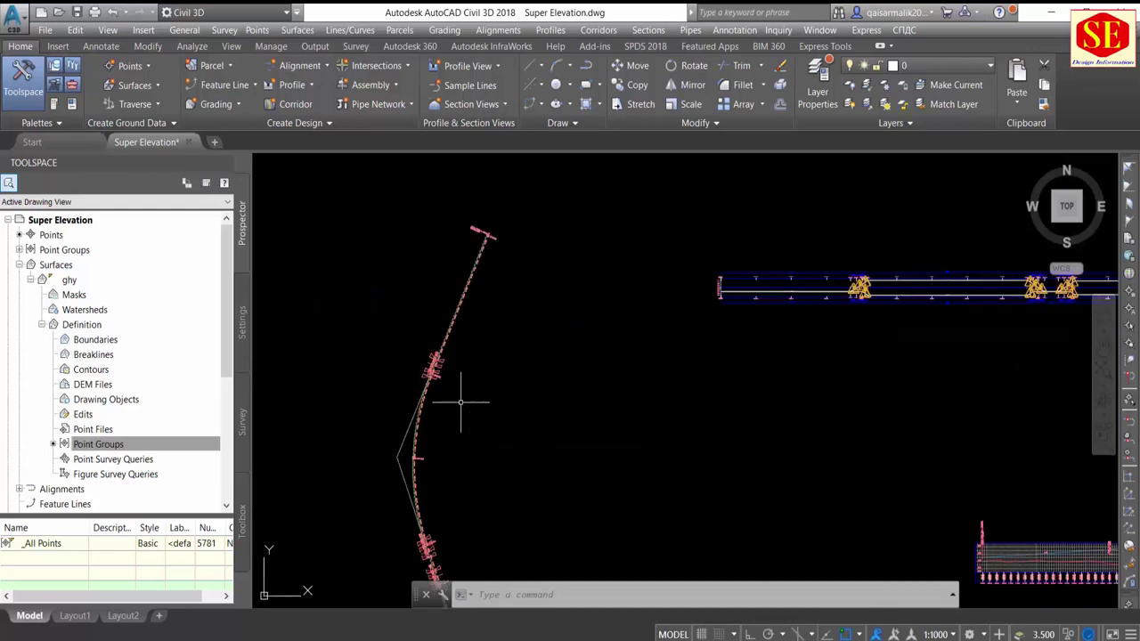
scroll(458, 400, "up", 3)
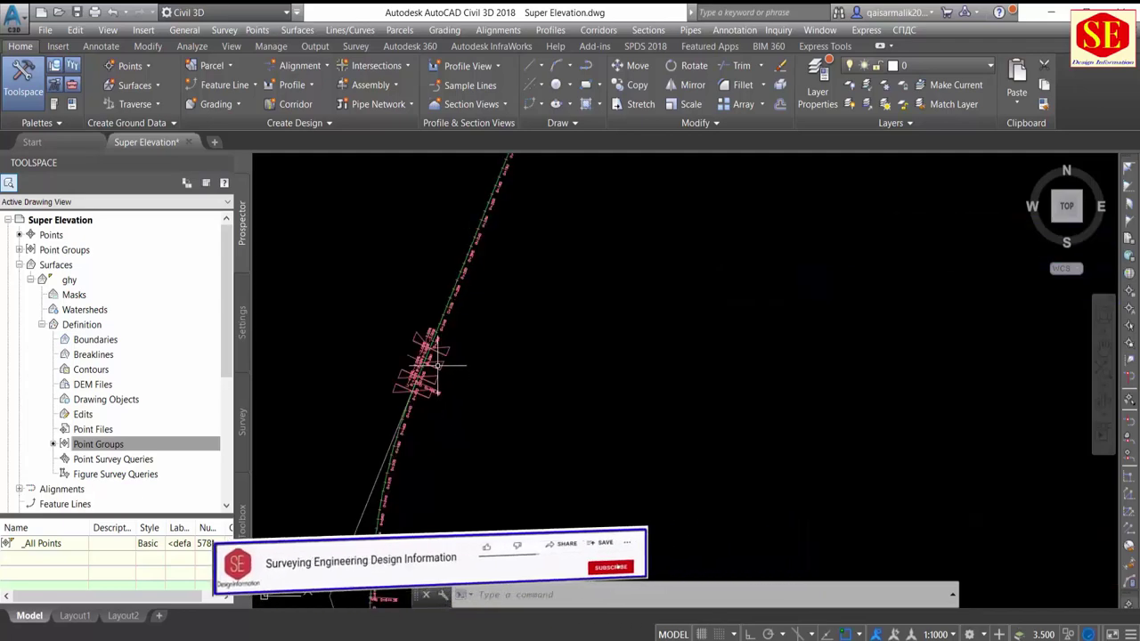
scroll(377, 452, "up", 2)
left_click(394, 450)
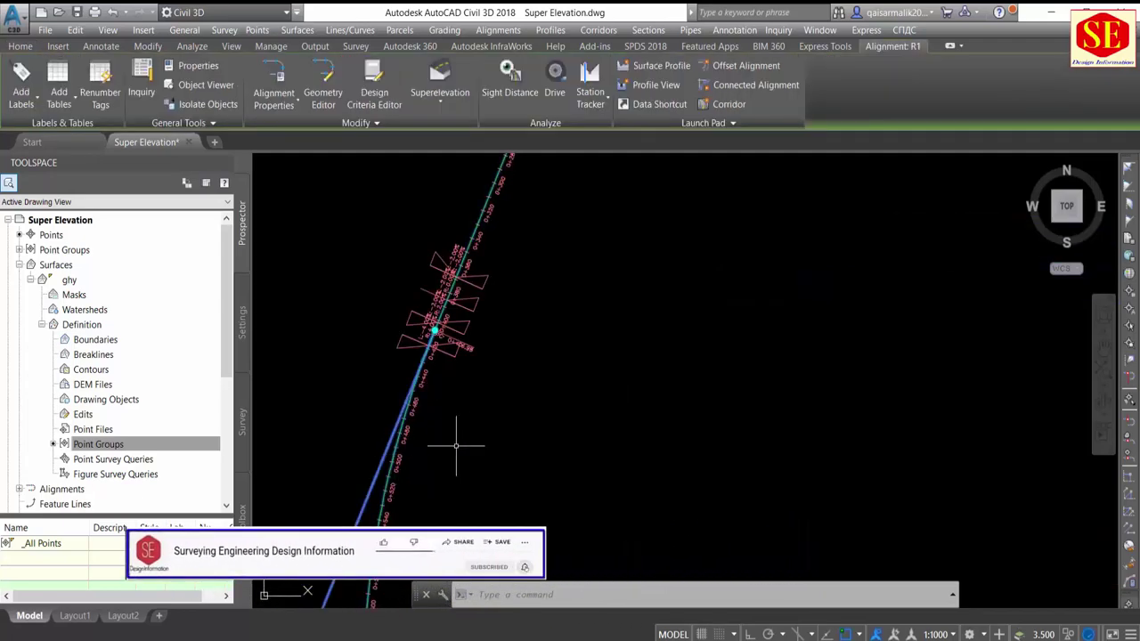
left_click(440, 99)
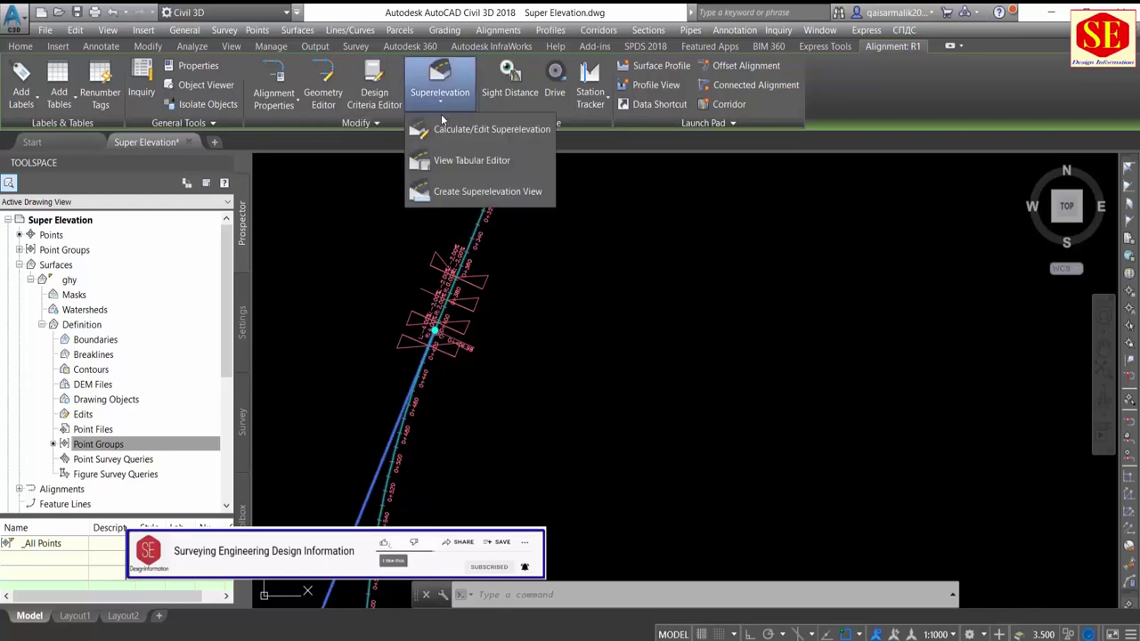
left_click(460, 162)
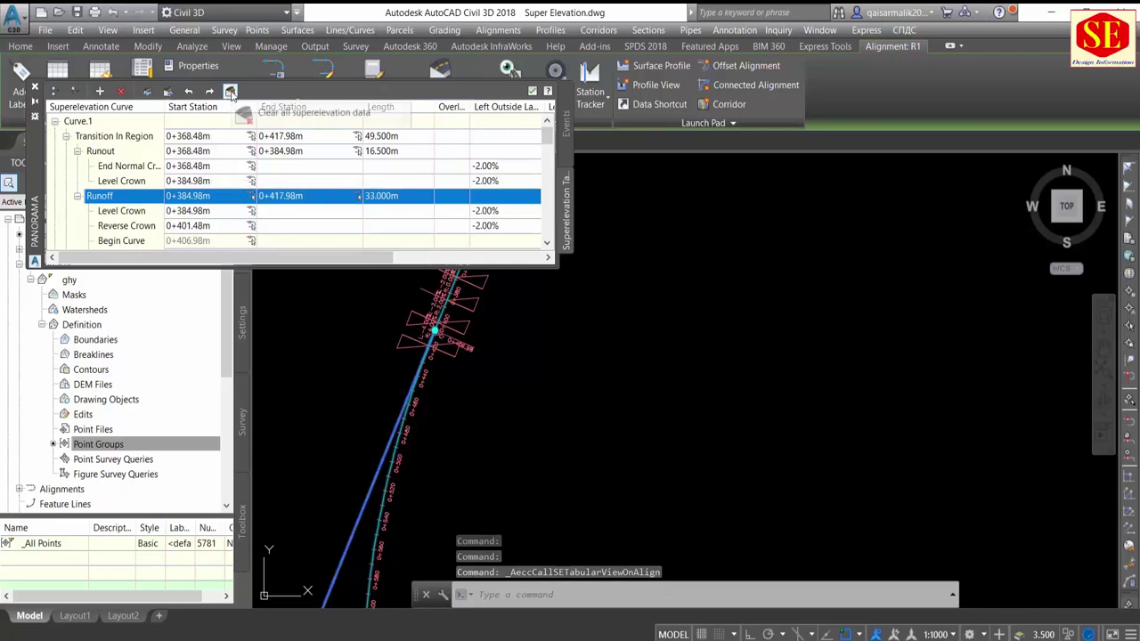
left_click(89, 121)
left_click(229, 92)
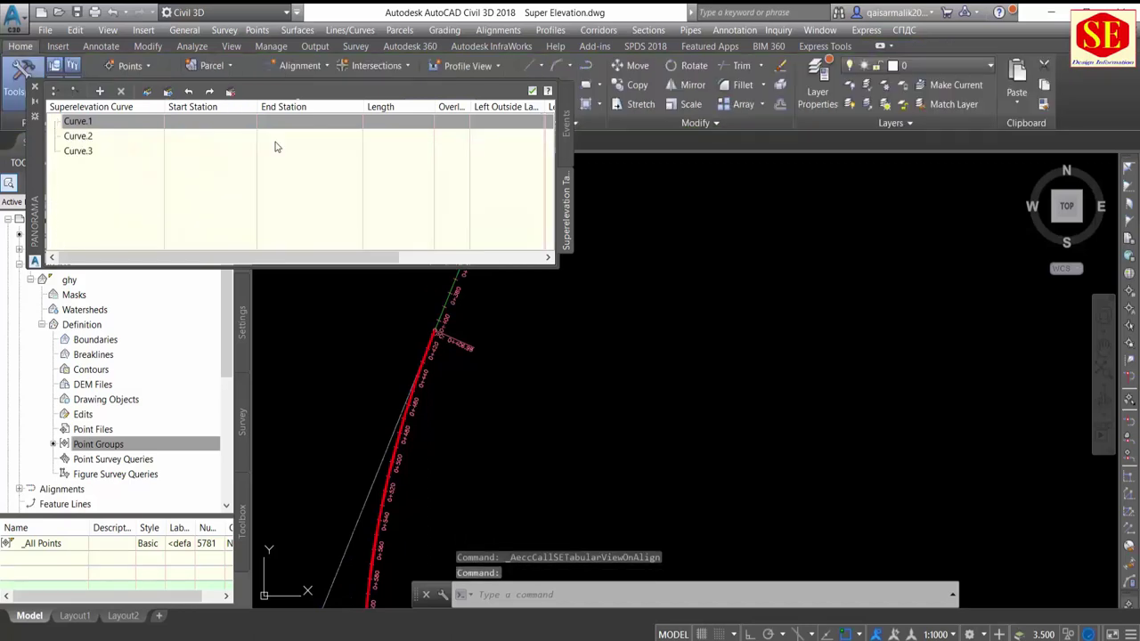
left_click(84, 125)
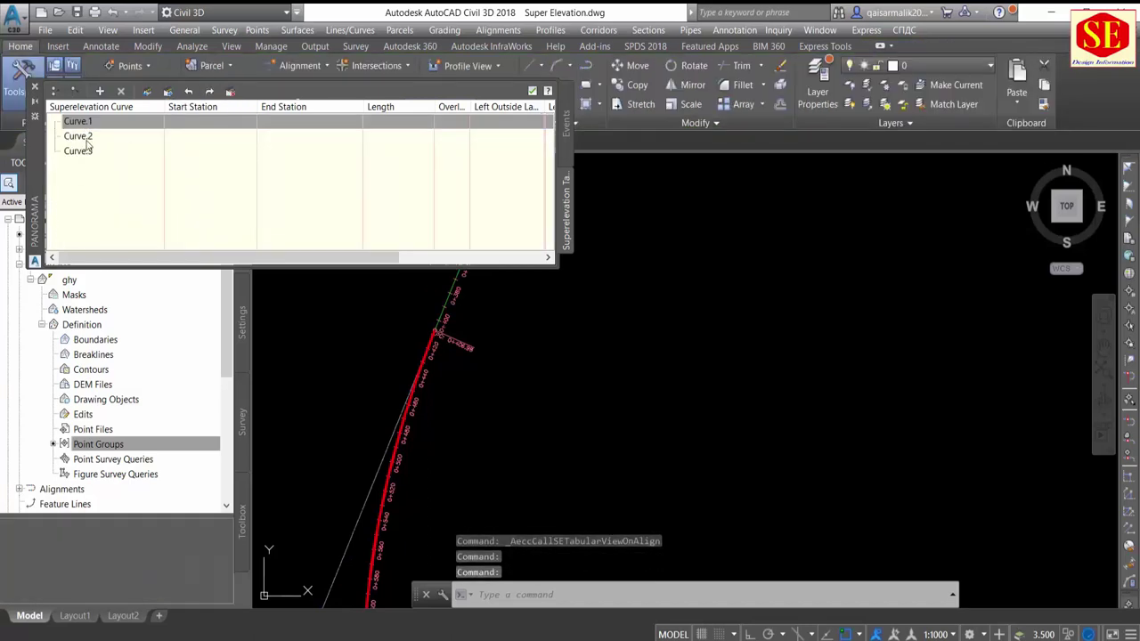
left_click(88, 137)
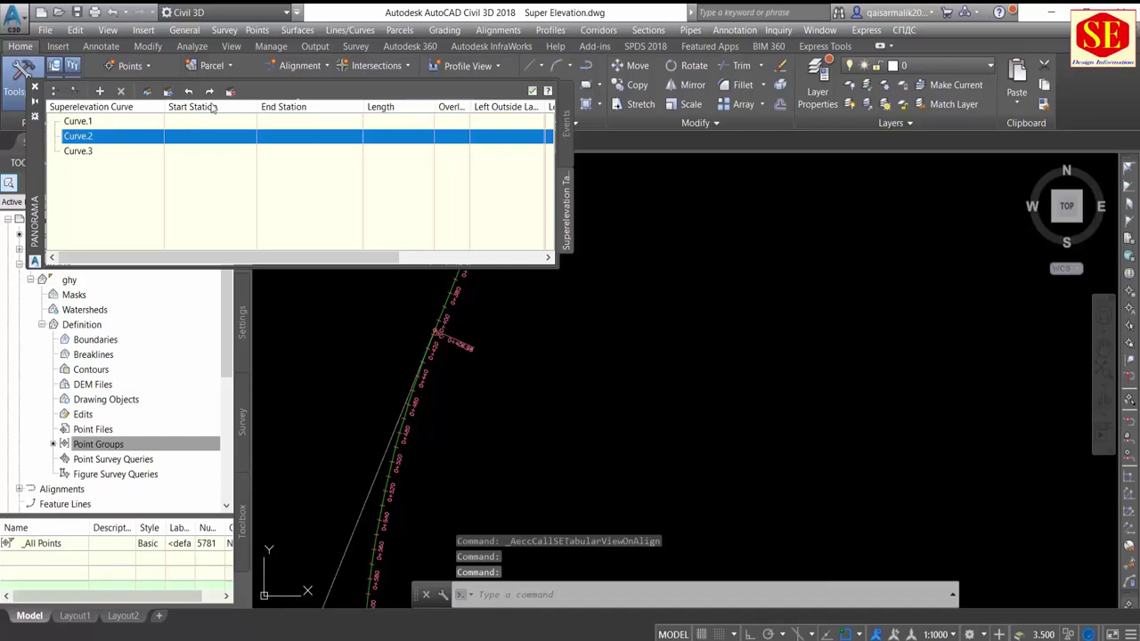
left_click(70, 153)
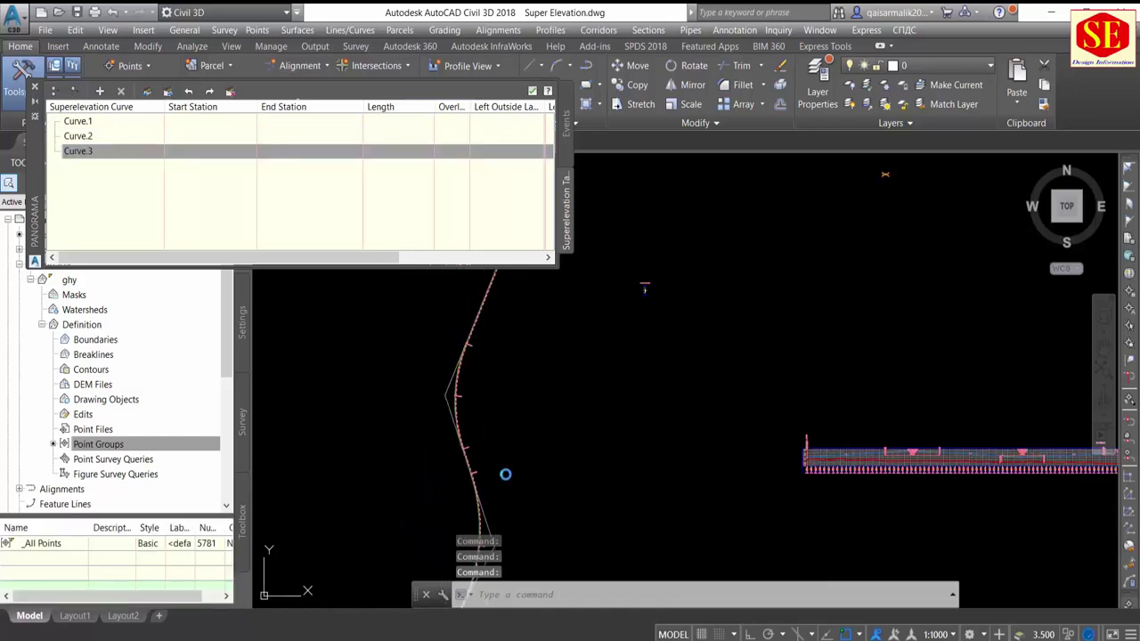
mouse_move(470, 488)
middle_mouse_down()
mouse_move(596, 386)
mouse_move(546, 458)
mouse_move(593, 315)
mouse_move(593, 419)
mouse_move(601, 353)
middle_mouse_up()
scroll(595, 347, "up", 2)
scroll(587, 339, "up", 2)
scroll(588, 339, "up", 3)
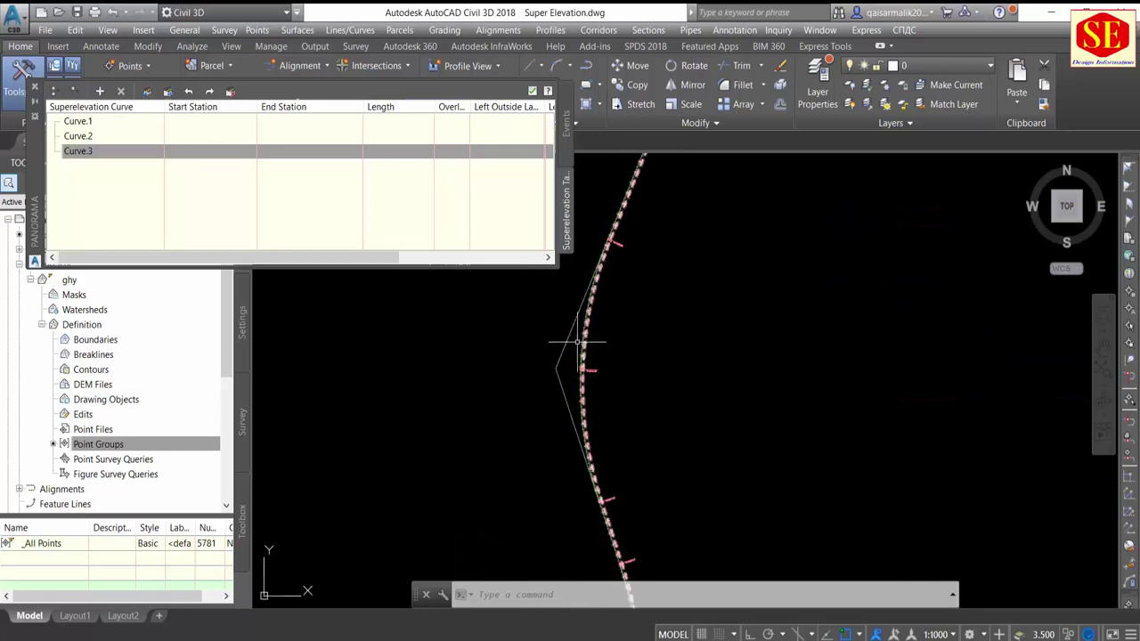
left_click(87, 136)
left_click(82, 122)
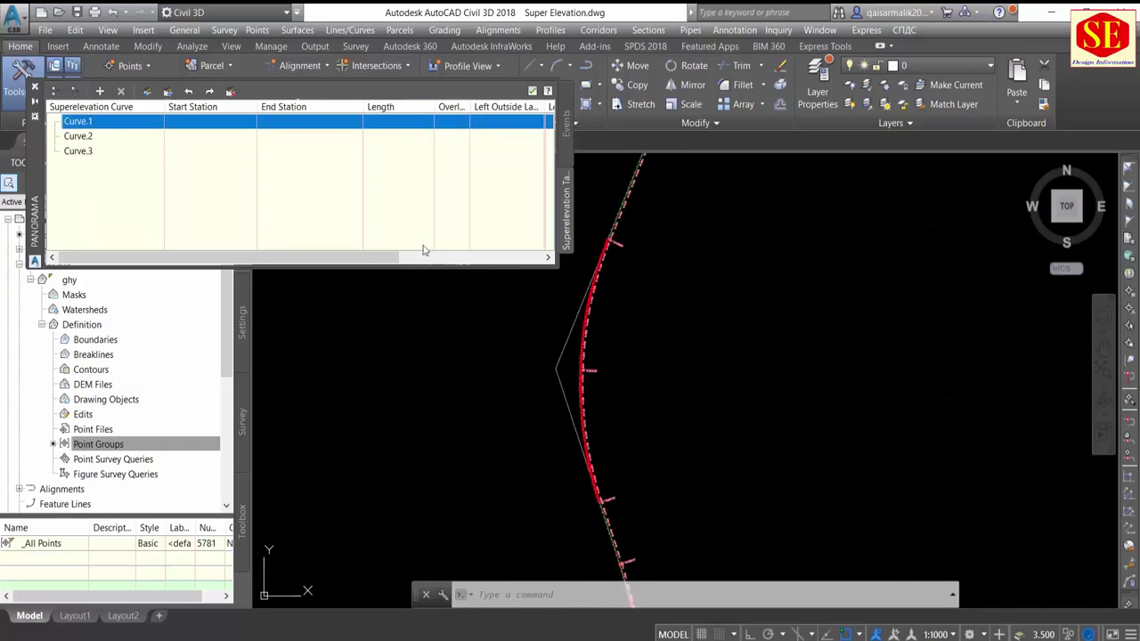
scroll(623, 416, "down", 3)
middle_click_drag(656, 457, 725, 318)
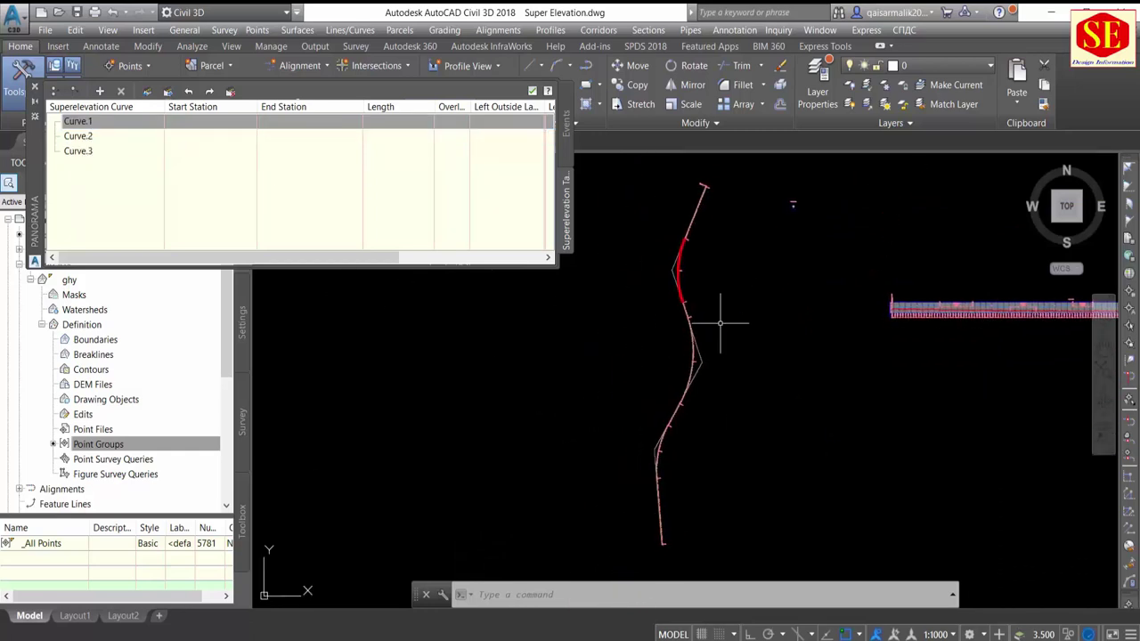
left_click(88, 138)
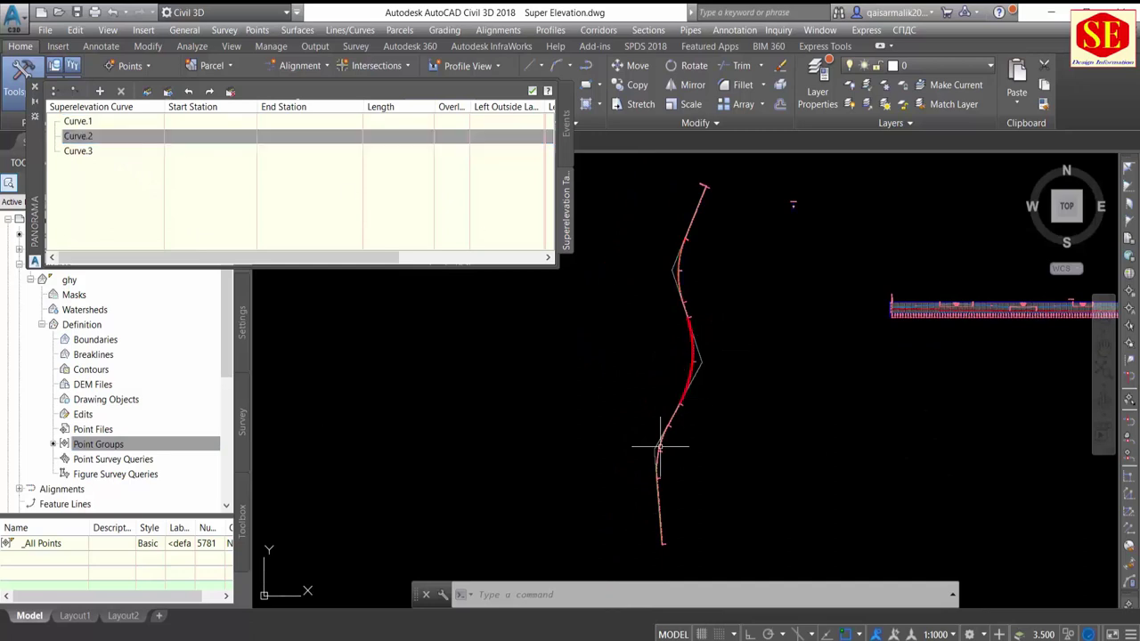
Step: Close the superelevation table and erase the 'se1 to 3' superelevation view with E
left_click(35, 86)
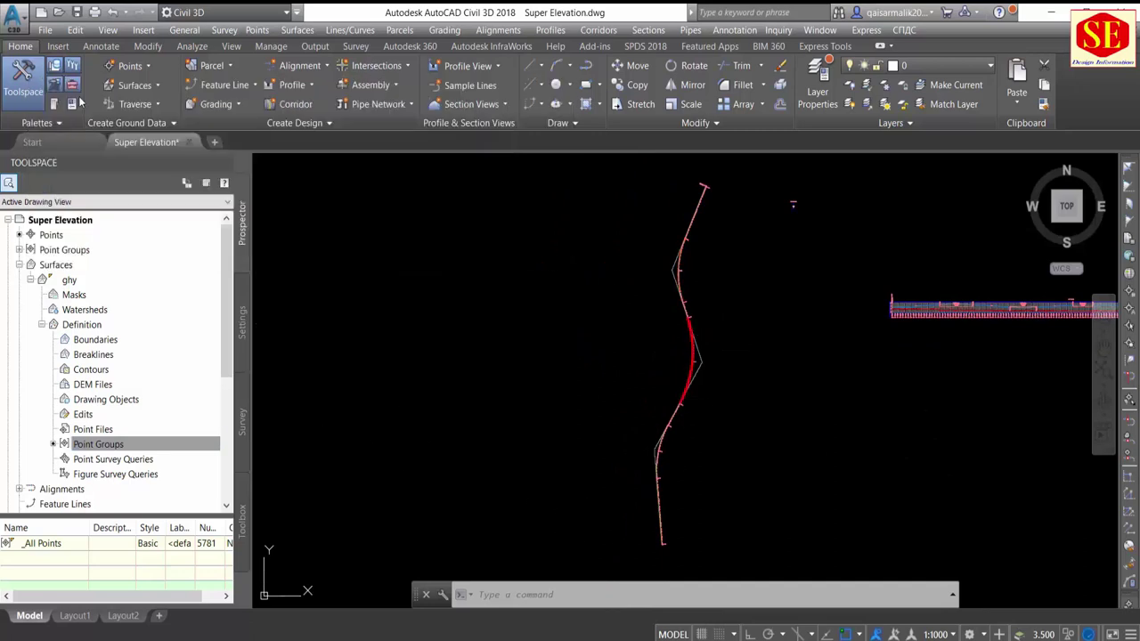
middle_click_drag(764, 247, 596, 339)
scroll(642, 309, "up", 4)
scroll(642, 310, "up", 2)
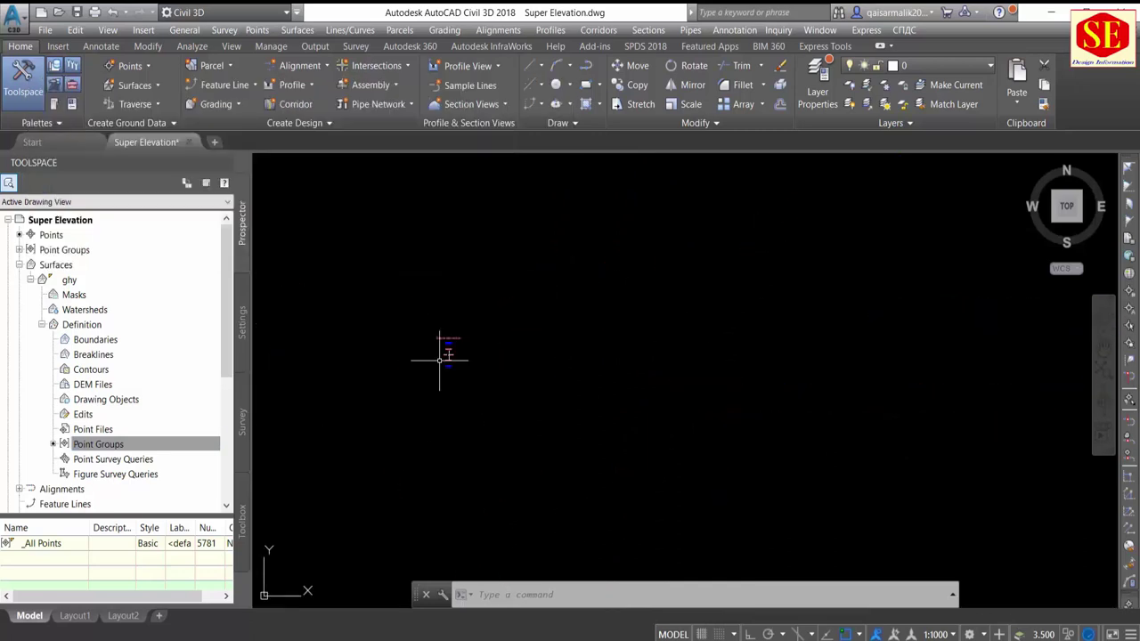
scroll(445, 348, "up", 3)
left_click(519, 226)
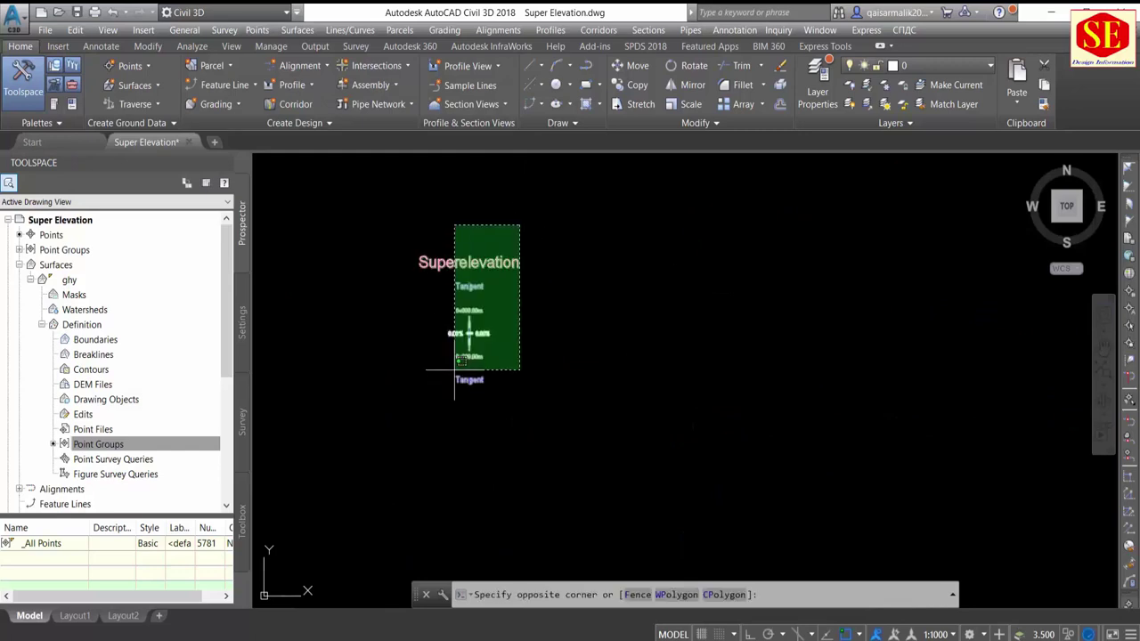
left_click(416, 445)
type("e")
key("Return")
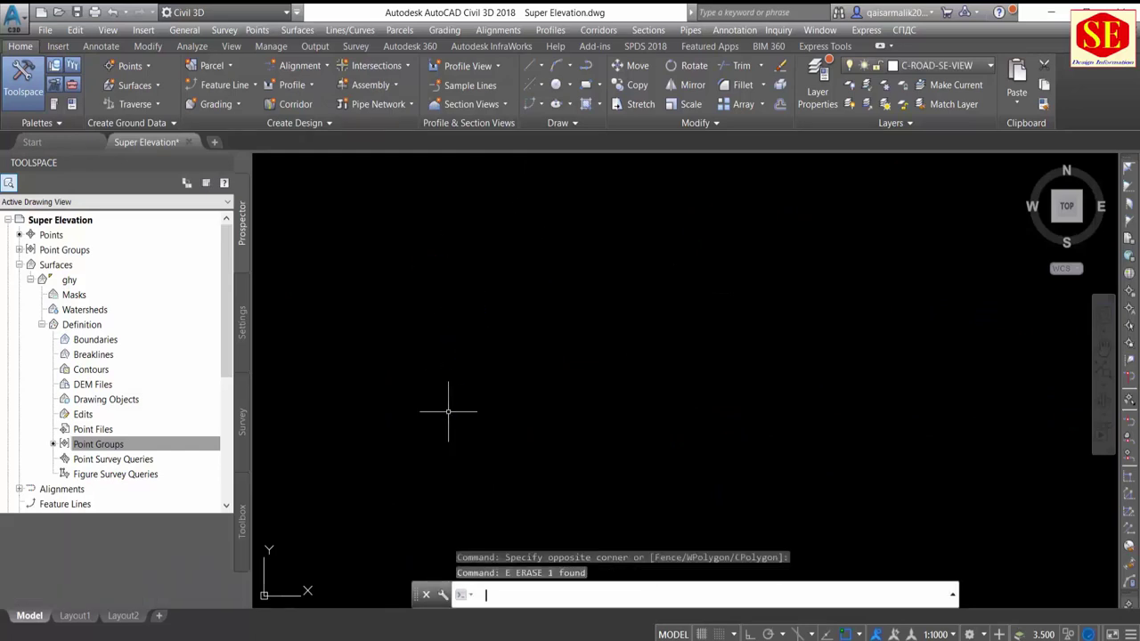
Step: Zoom in on the stationing and select alignment R1
scroll(505, 330, "down", 4)
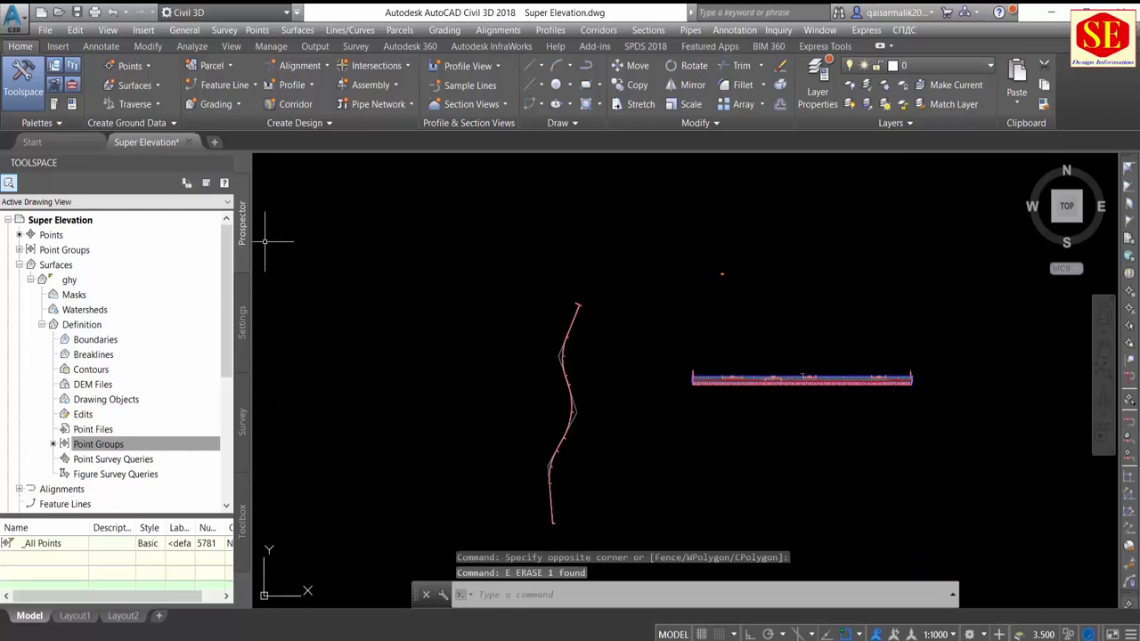
scroll(534, 343, "up", 2)
scroll(596, 372, "up", 2)
scroll(592, 339, "up", 2)
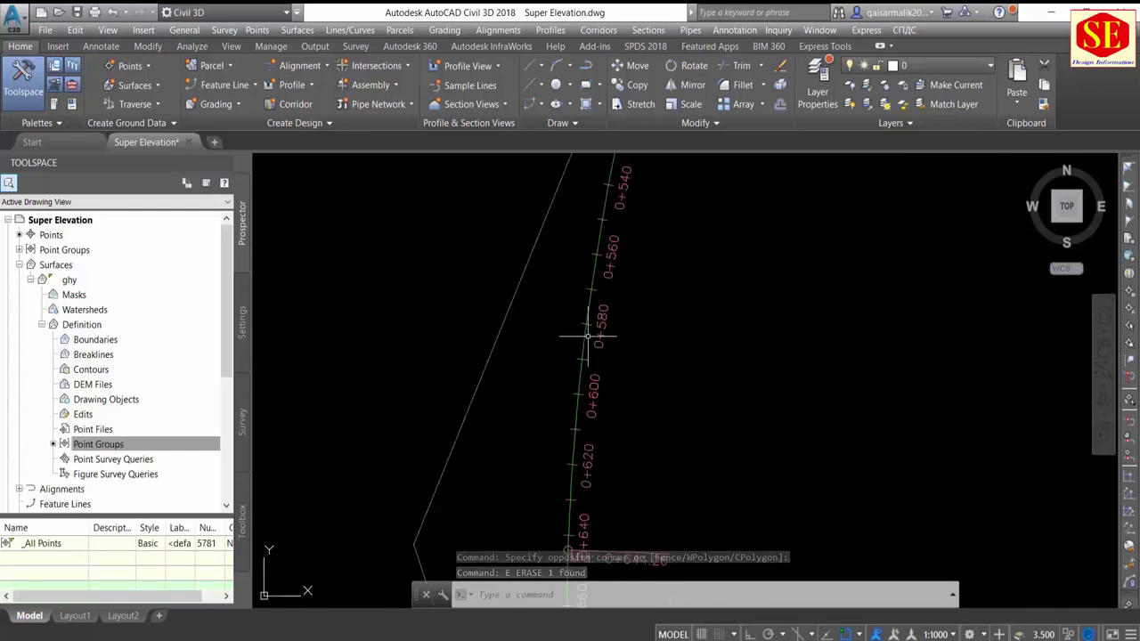
left_click(586, 334)
Step: Start Calculate Superelevation Now for alignment R1
left_click(468, 107)
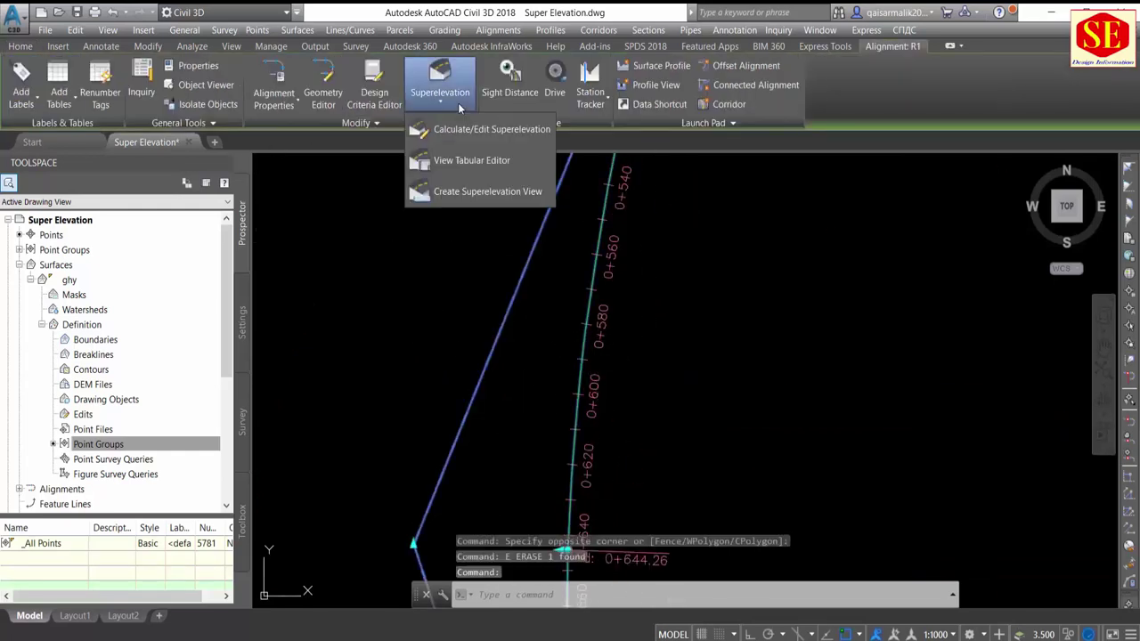
left_click(460, 133)
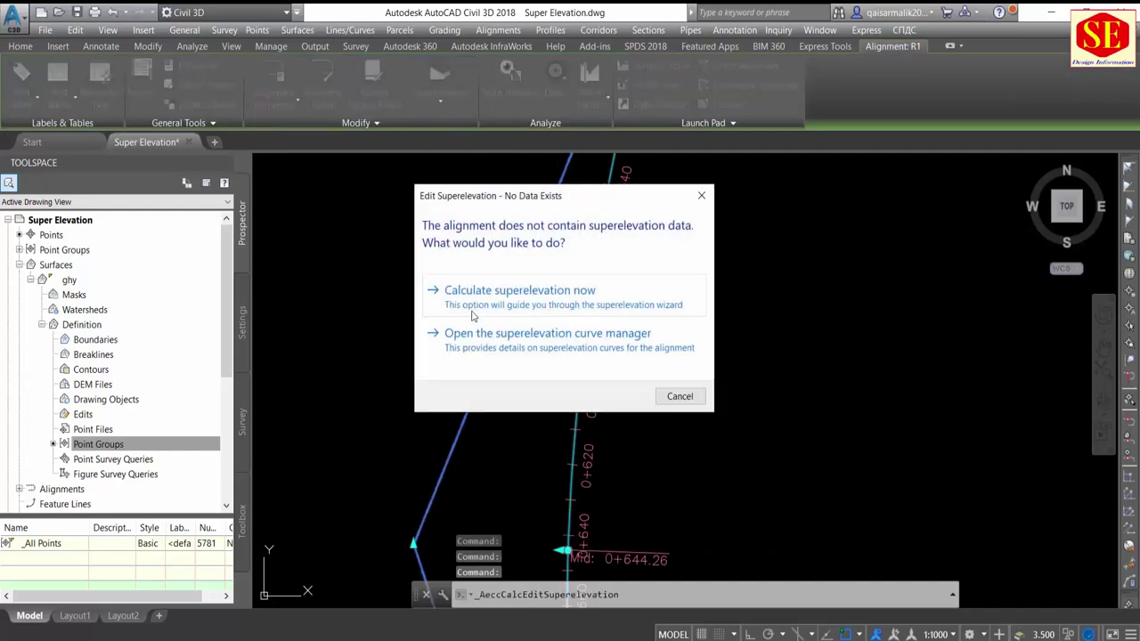
left_click(472, 304)
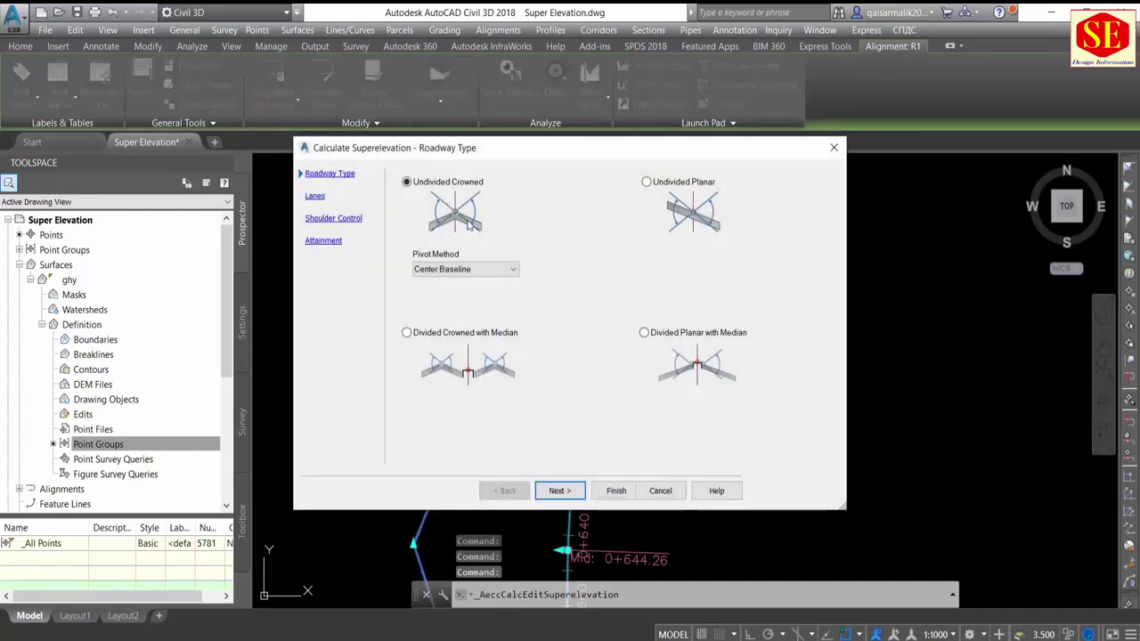
Step: Set pivot to Outside Of Curve, two lanes right, and no outside shoulder calculation
left_click(481, 269)
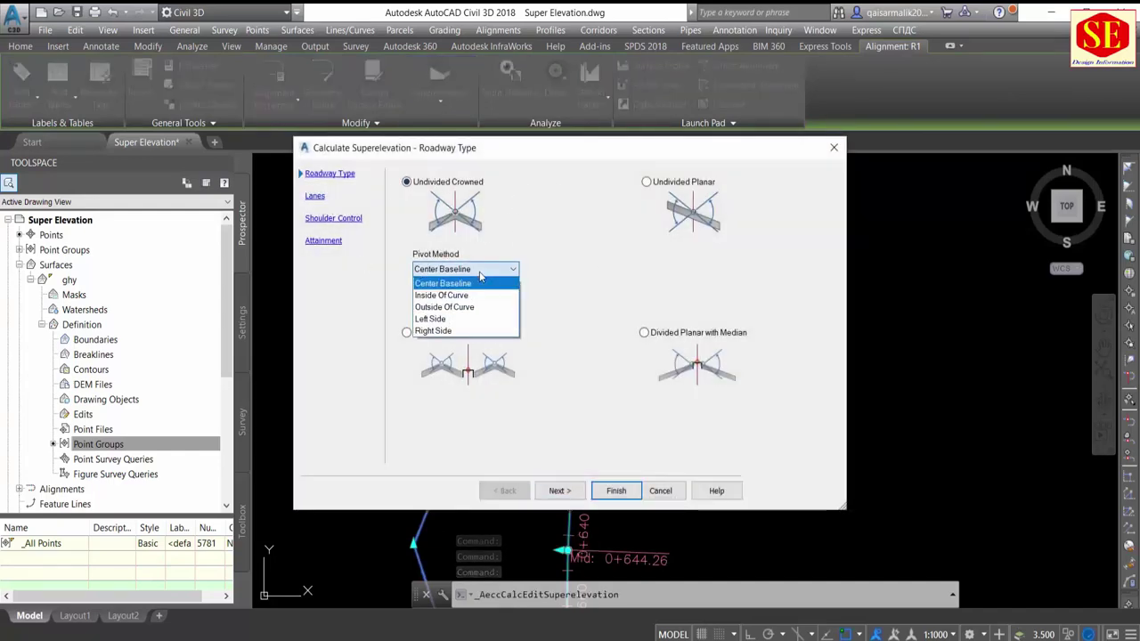
left_click(455, 307)
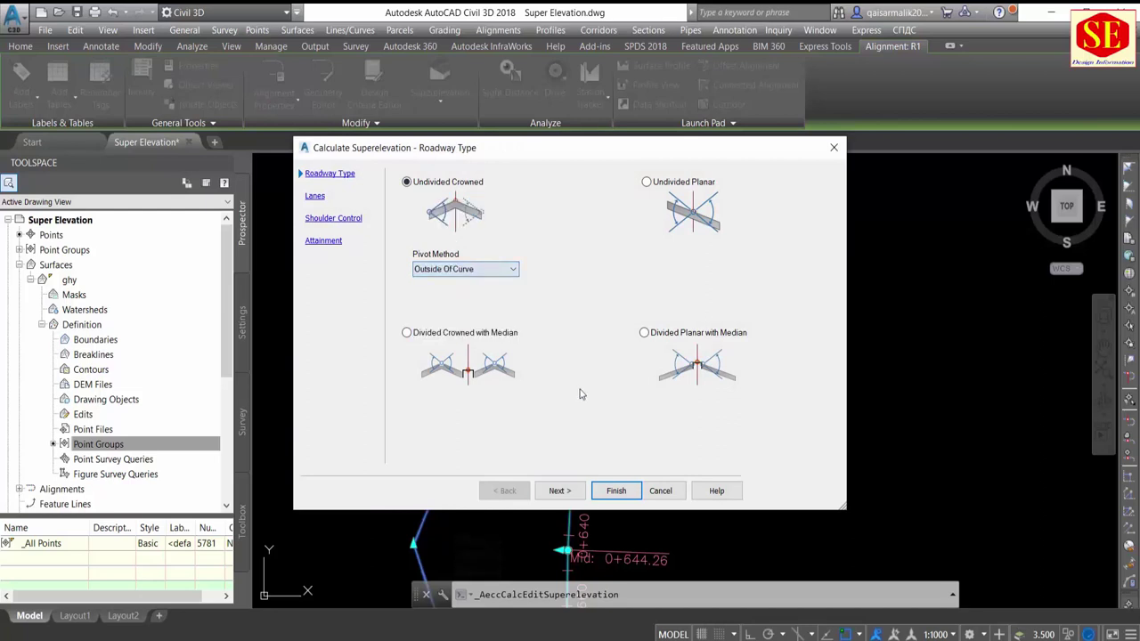
left_click(552, 494)
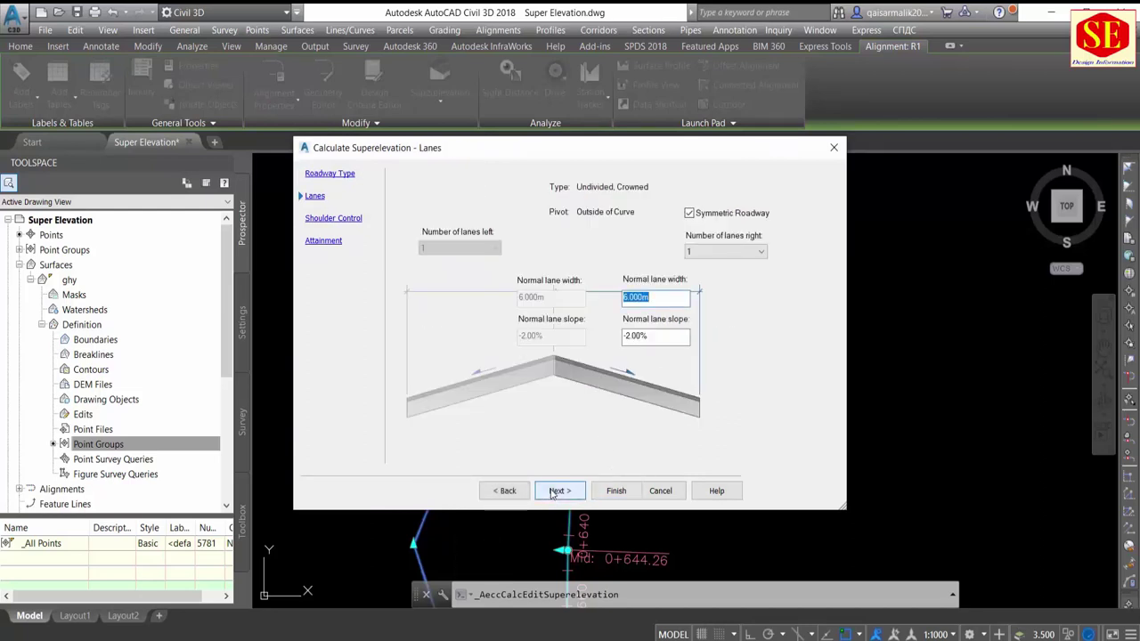
left_click(726, 252)
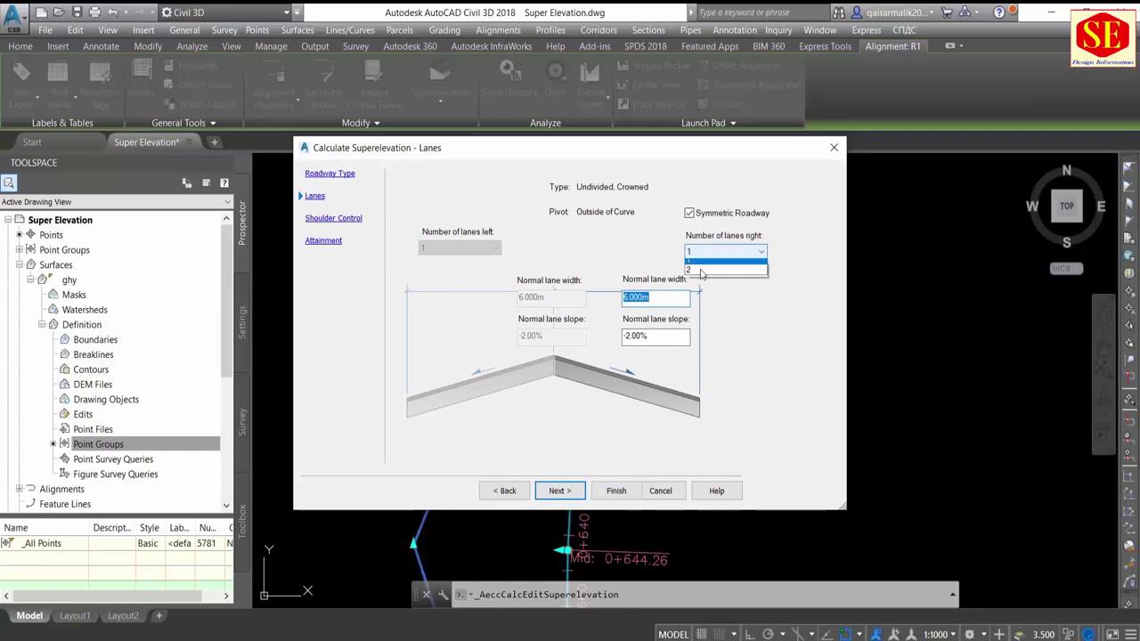
left_click(717, 277)
left_click(557, 492)
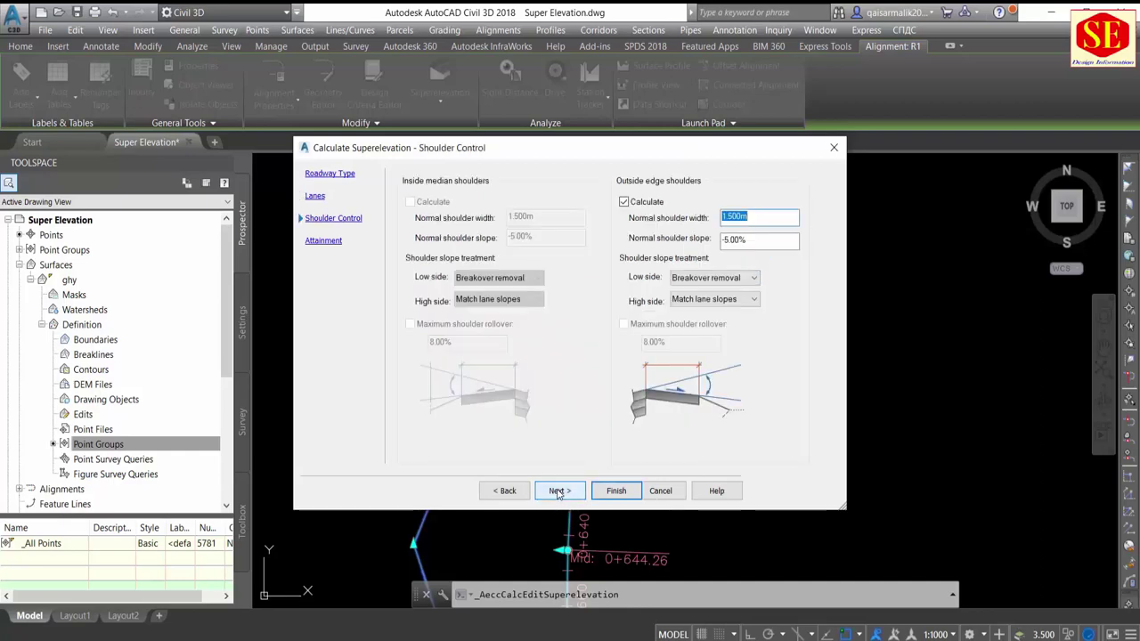
left_click(625, 202)
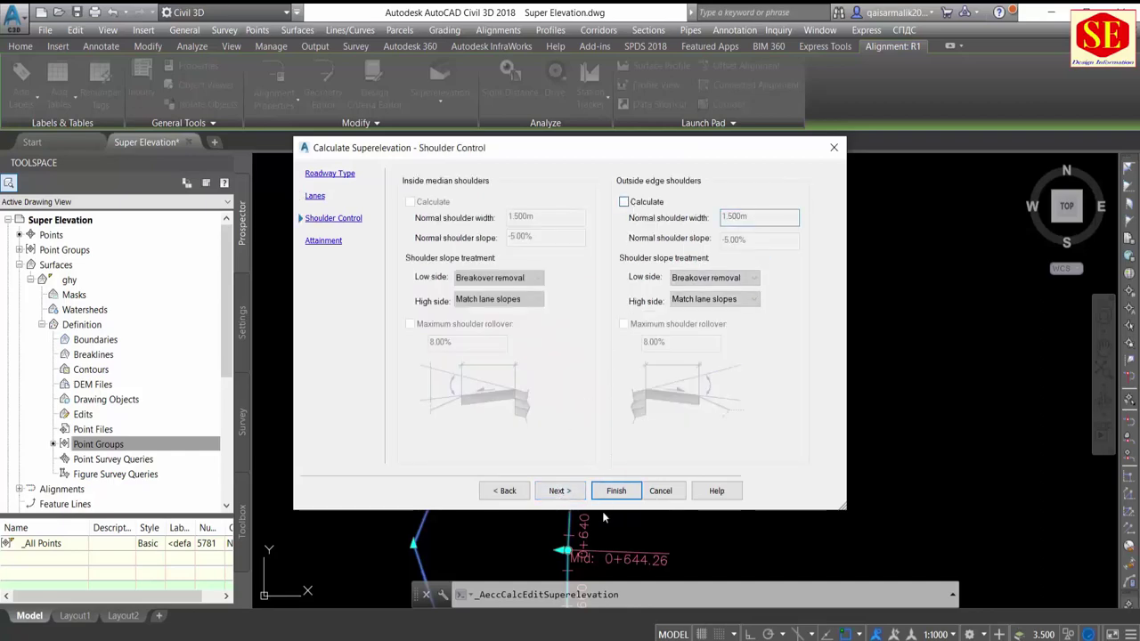
left_click(573, 496)
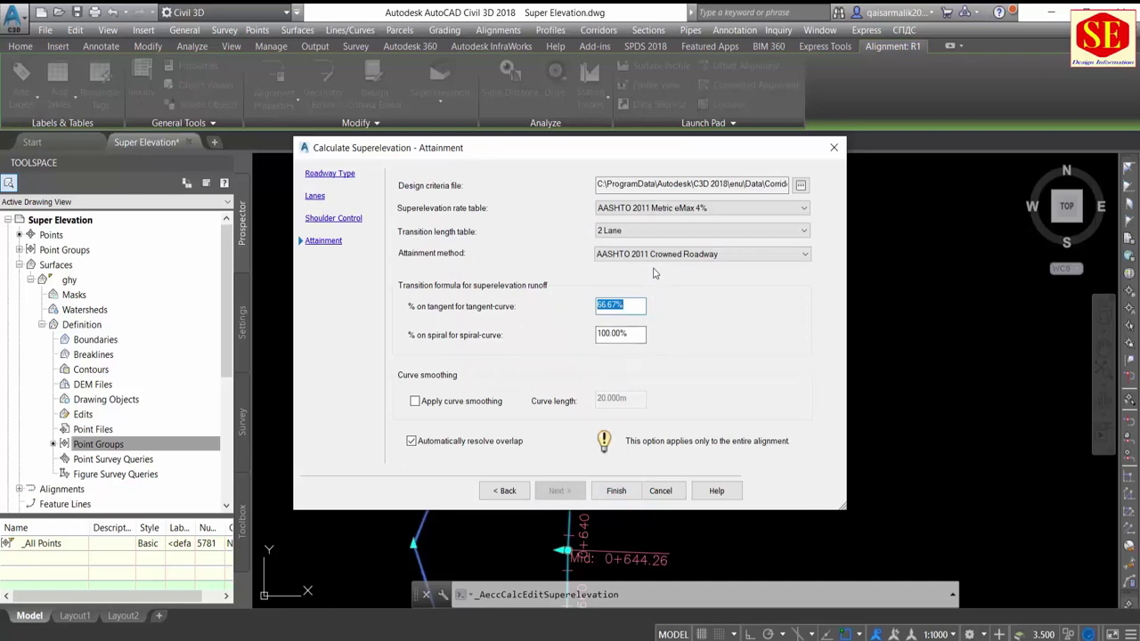
Step: Use Superelevation Rate By Formula, Transition Length By Formula and AASHTO 2011 Crowned Roadway attainment
left_click(664, 210)
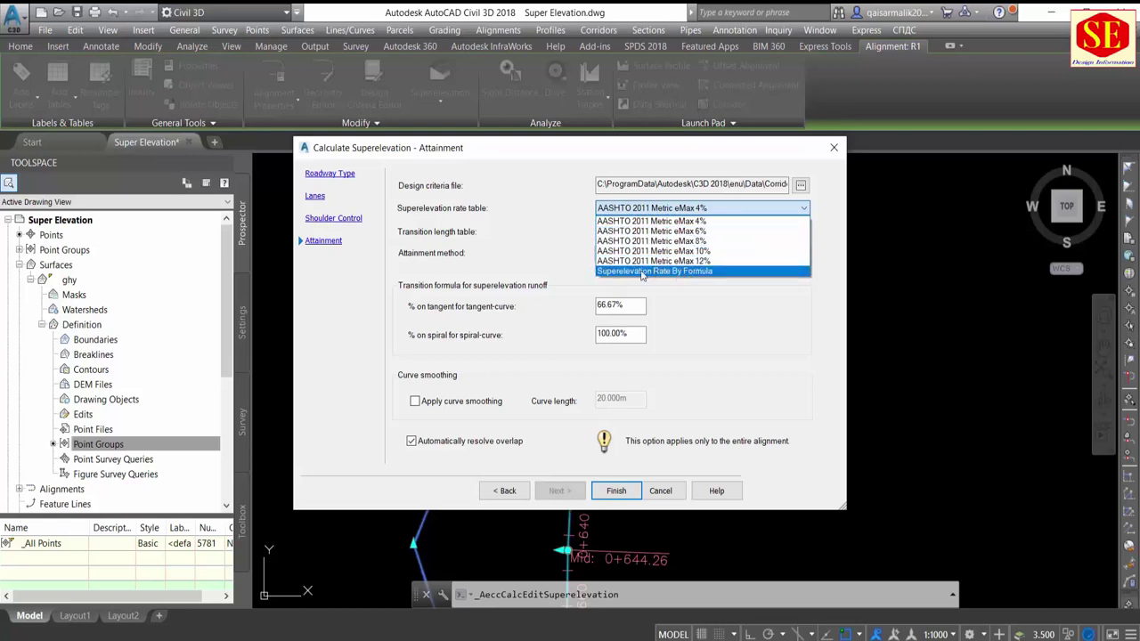
left_click(701, 271)
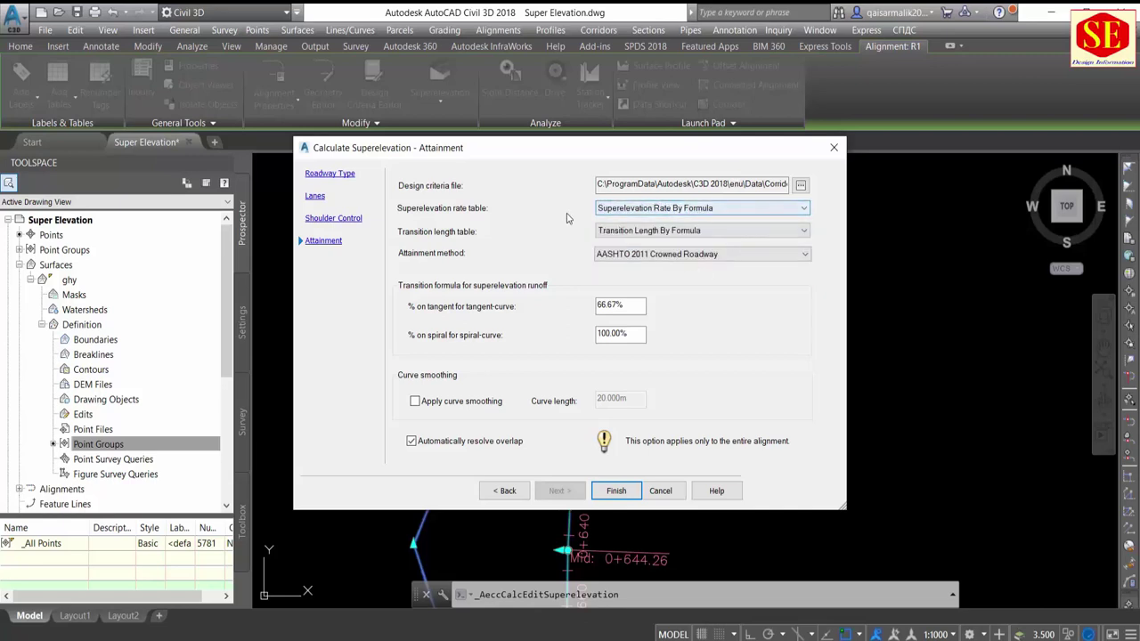
left_click(668, 234)
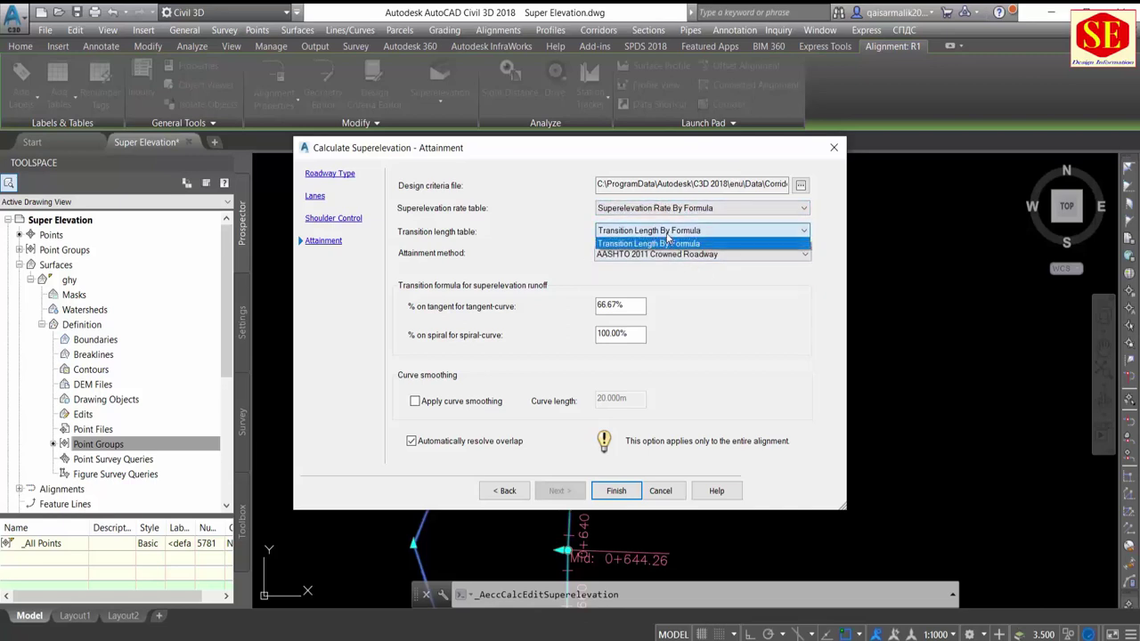
left_click(668, 241)
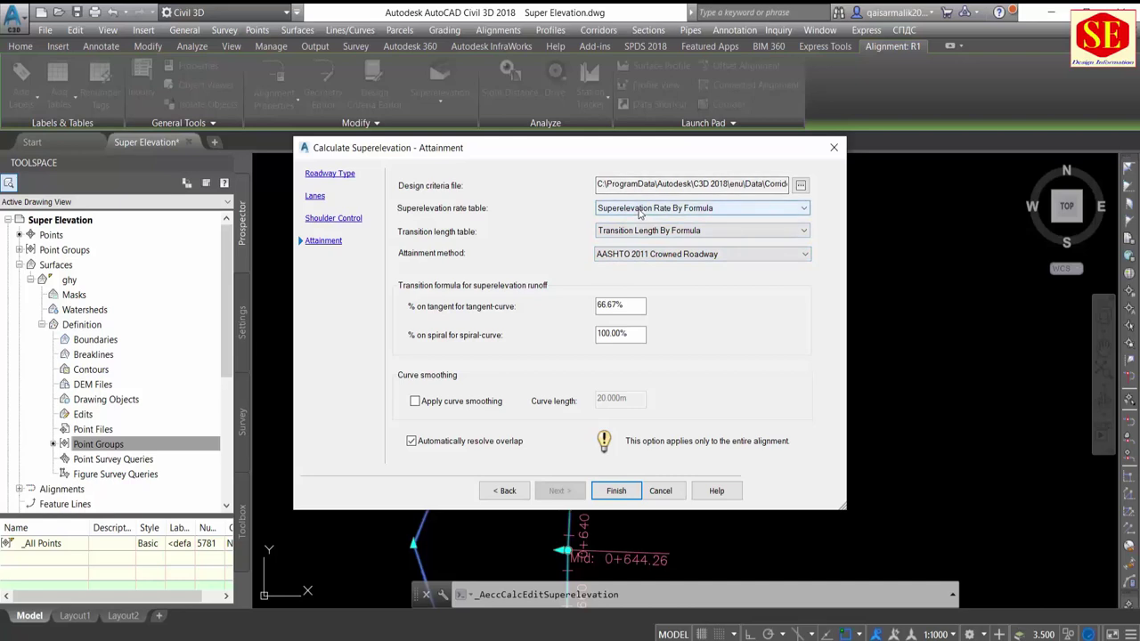
left_click(639, 214)
left_click(648, 240)
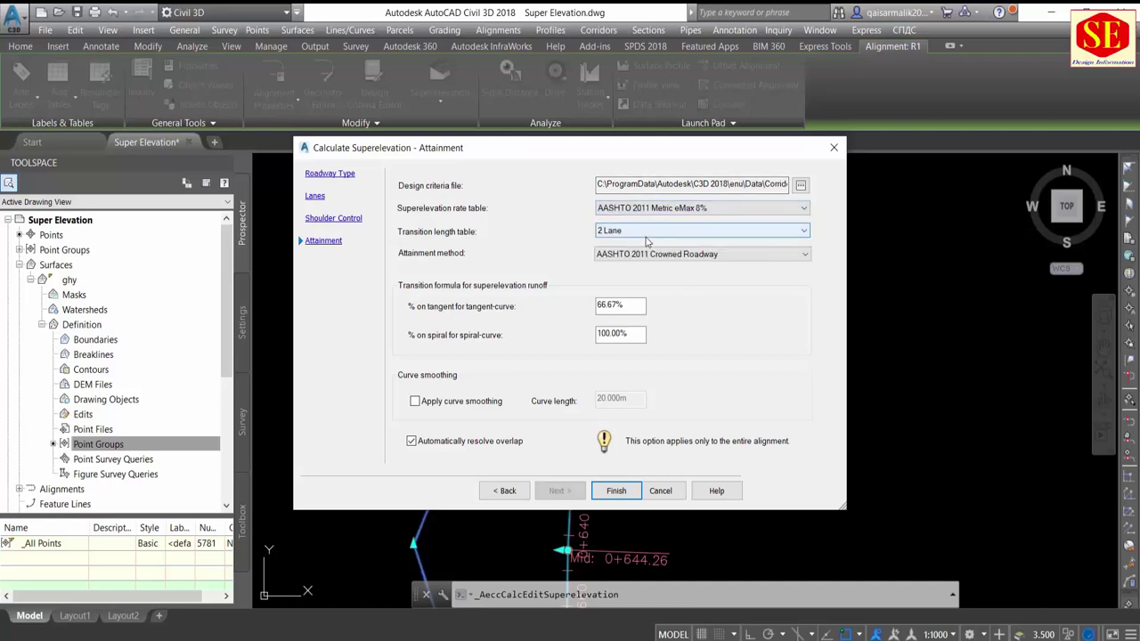
left_click(633, 234)
left_click(632, 242)
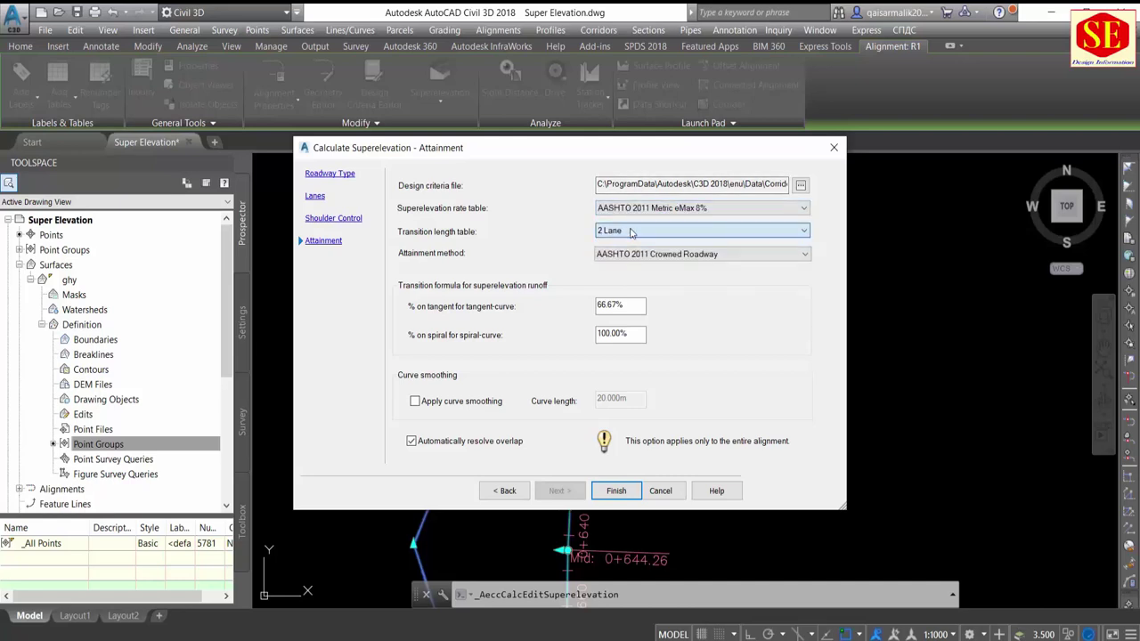
left_click(638, 256)
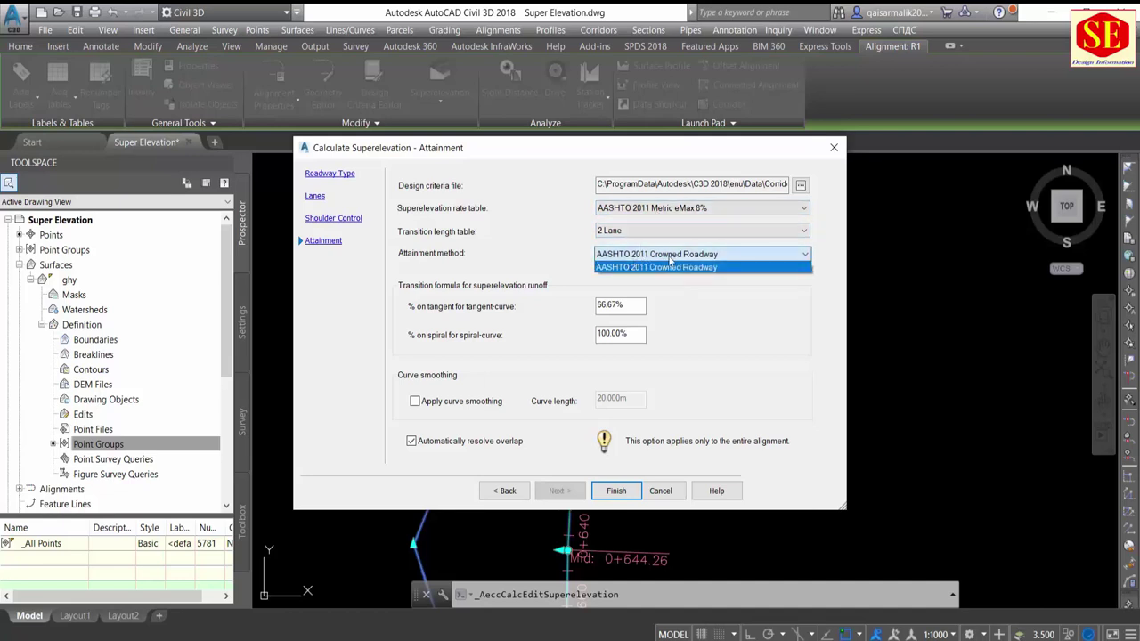
left_click(648, 210)
left_click(648, 210)
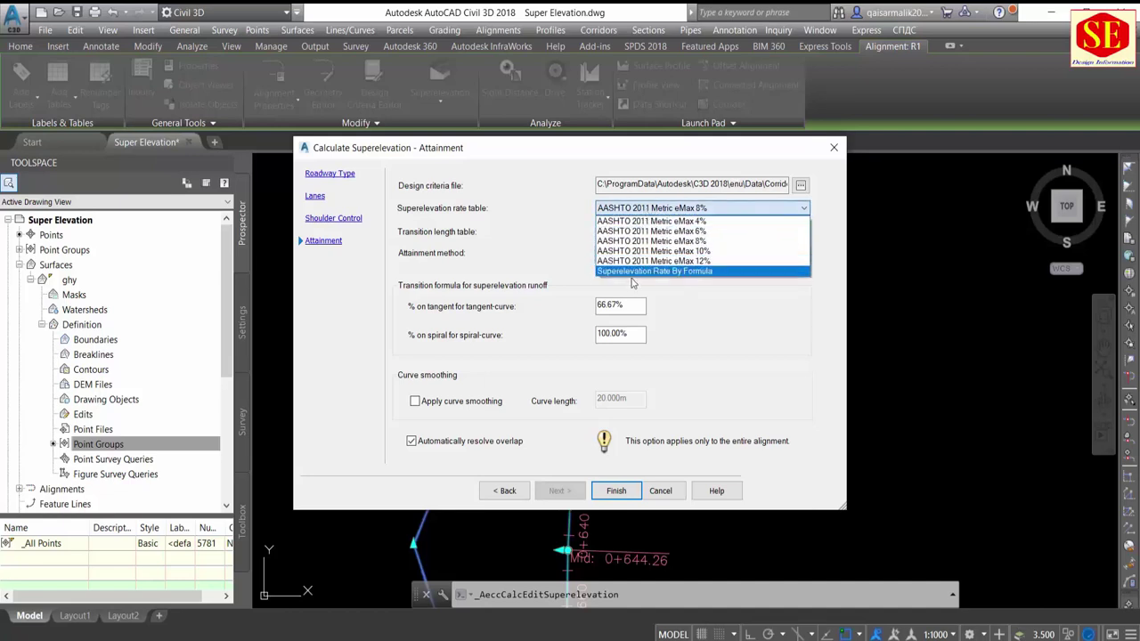
left_click(626, 276)
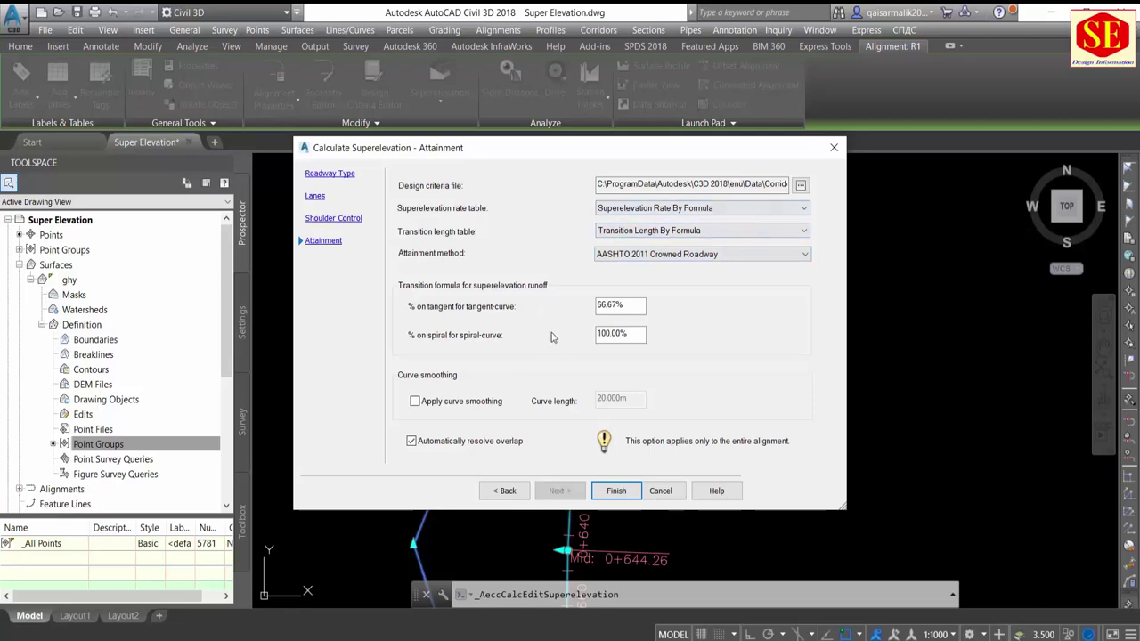
left_click(613, 494)
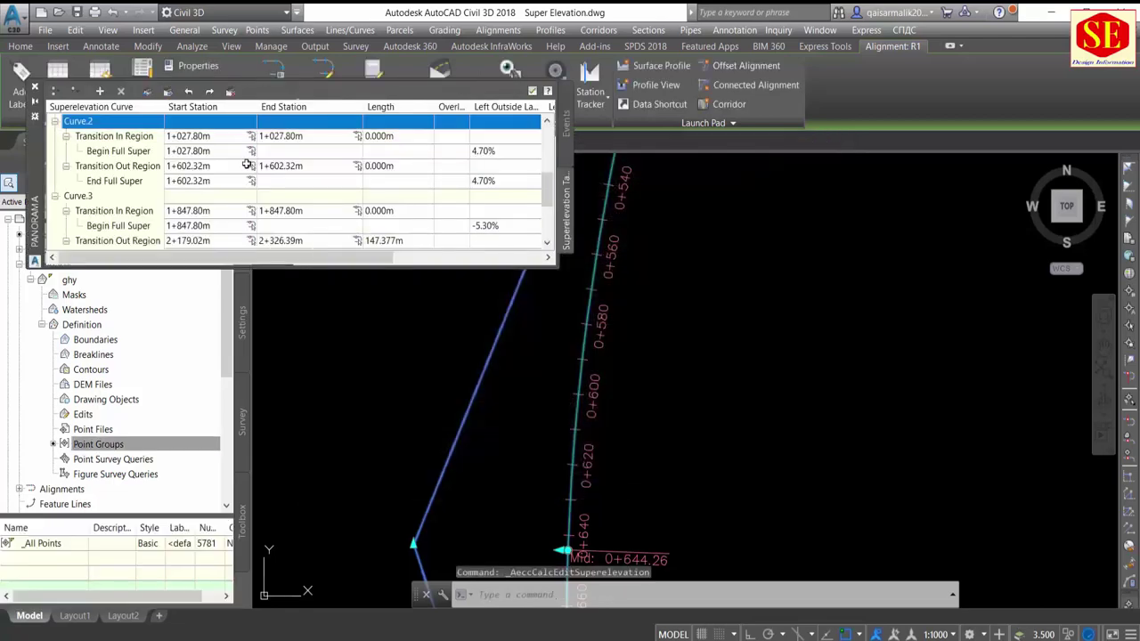
scroll(275, 170, "up", 1)
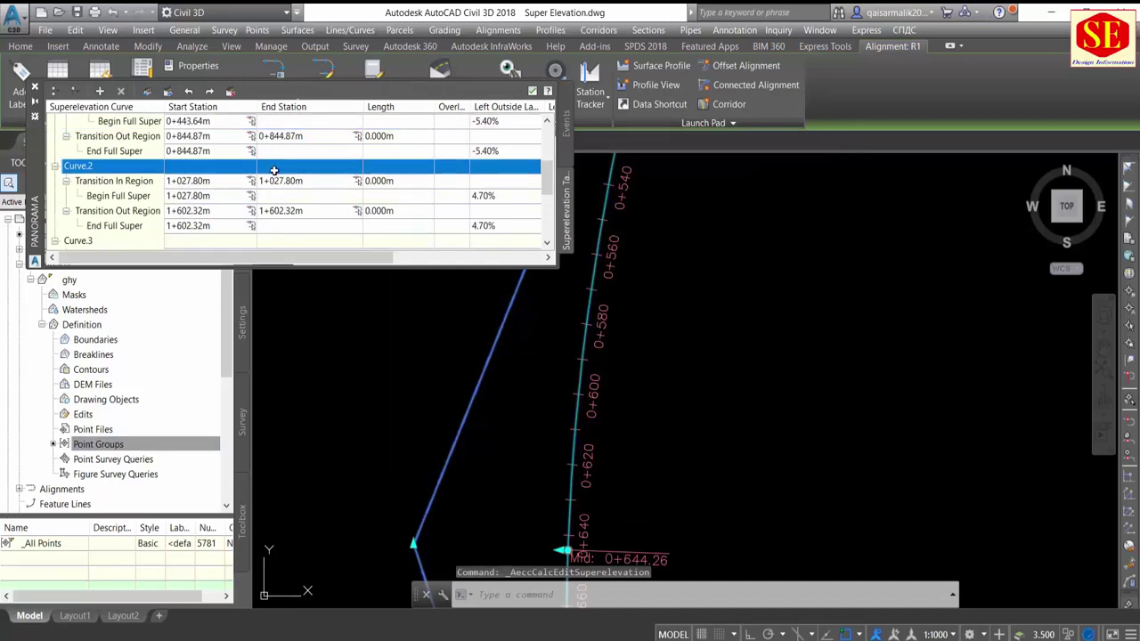
scroll(275, 170, "up", 4)
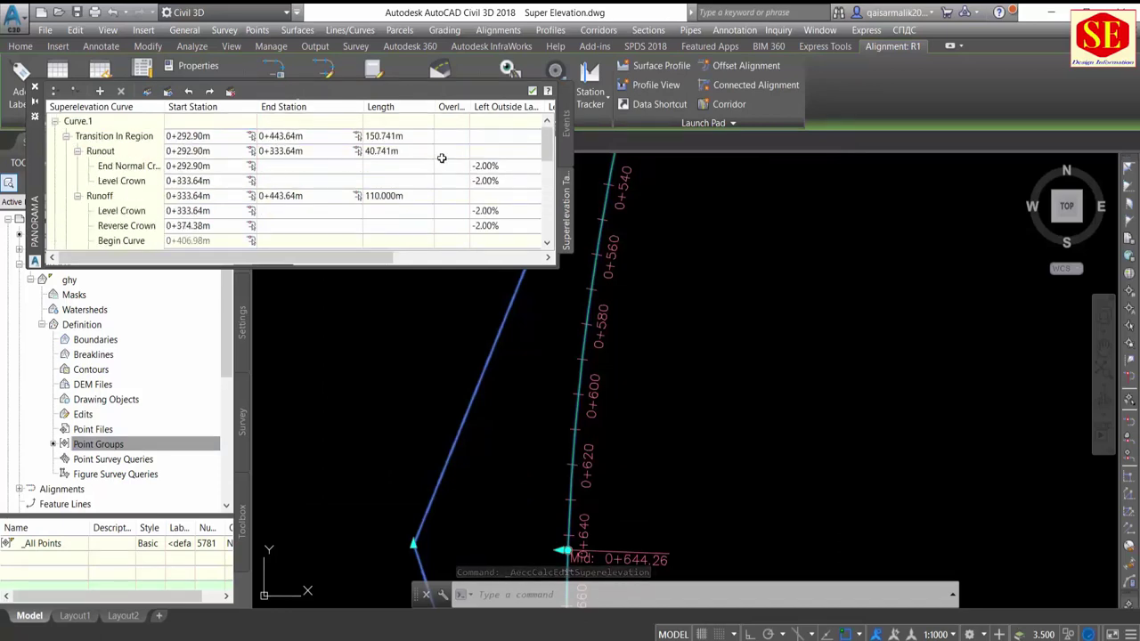
scroll(469, 165, "down", 1)
scroll(469, 165, "down", 1)
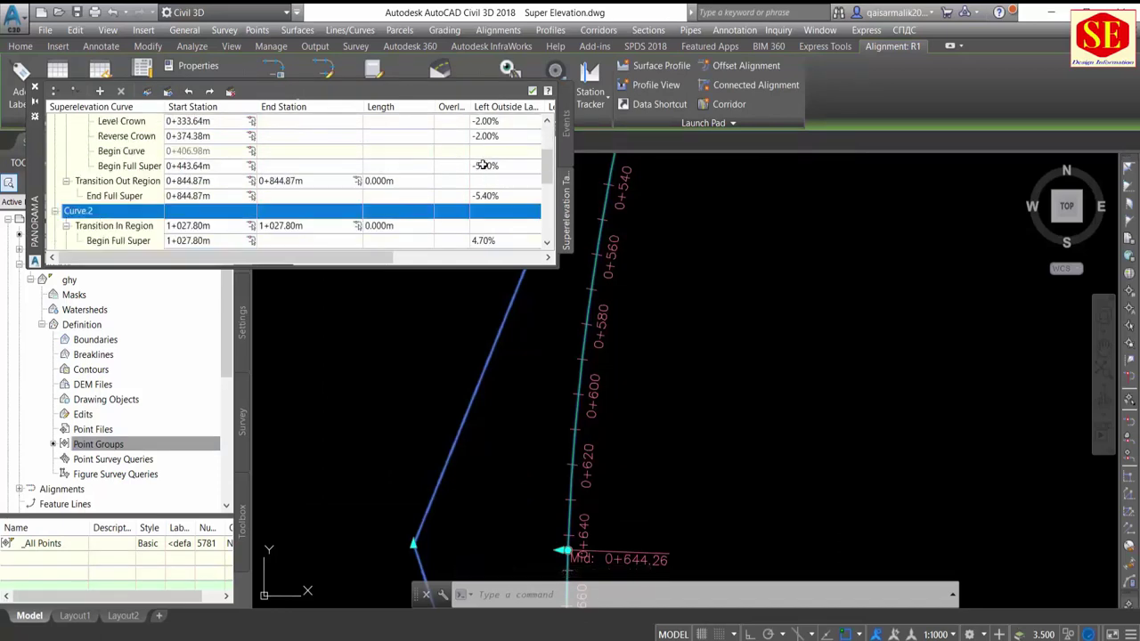
double_click(487, 167)
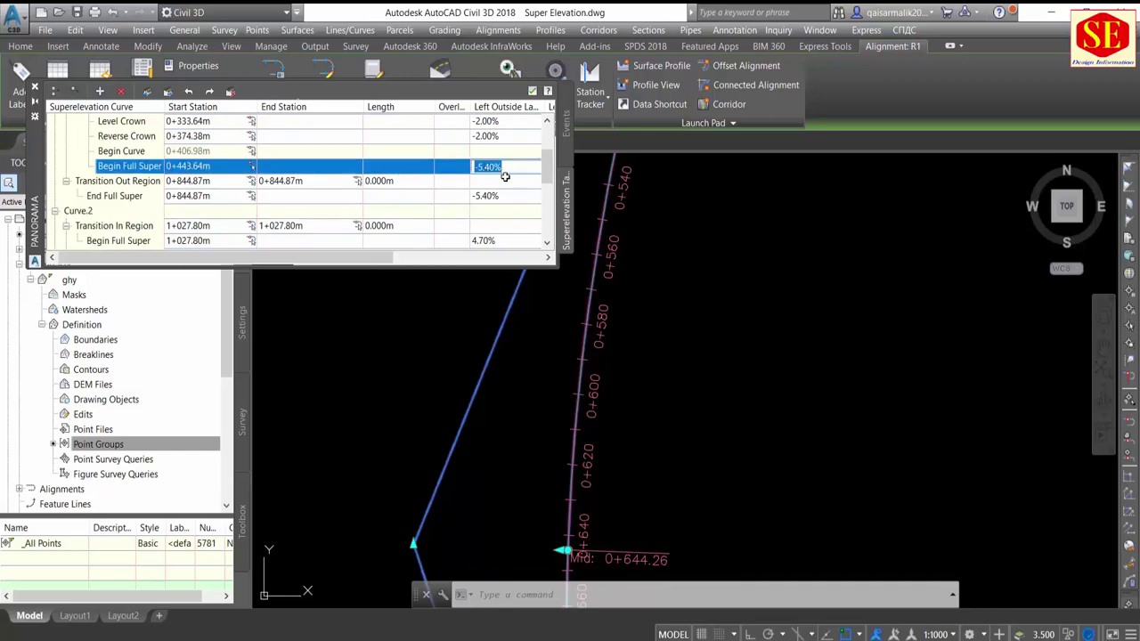
scroll(417, 190, "down", 1)
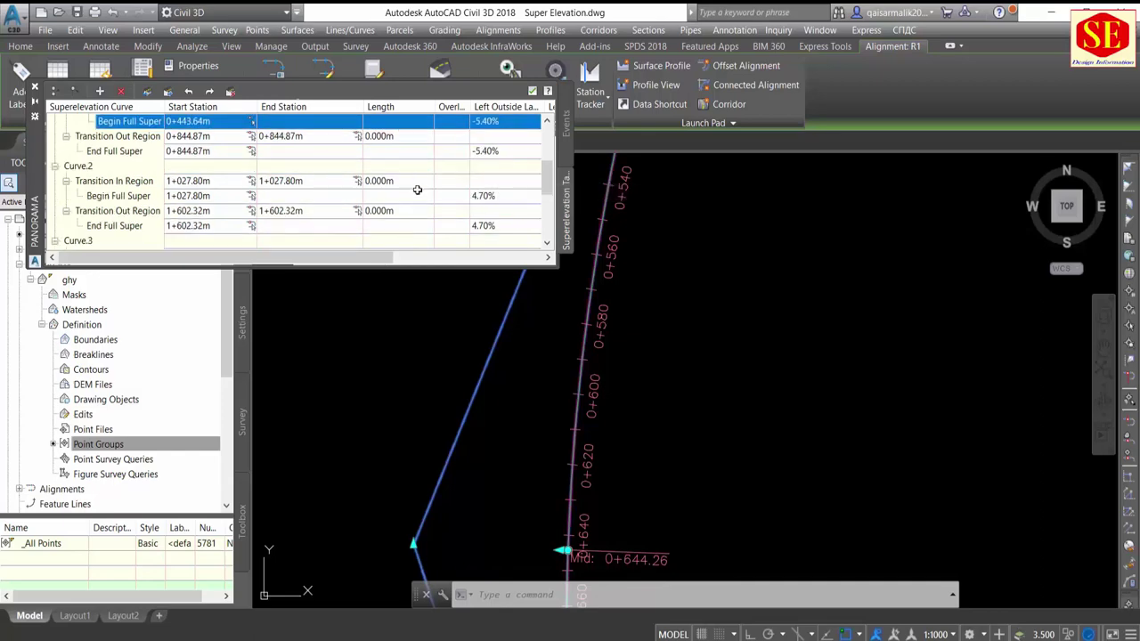
double_click(496, 151)
scroll(497, 151, "down", 1)
scroll(496, 151, "down", 1)
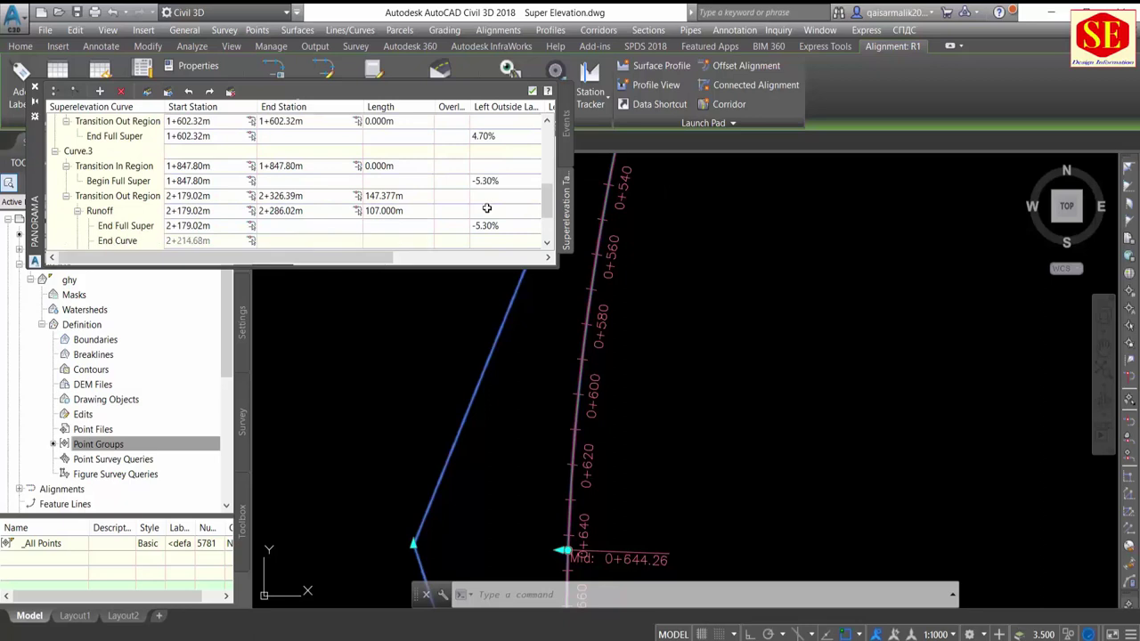
double_click(487, 181)
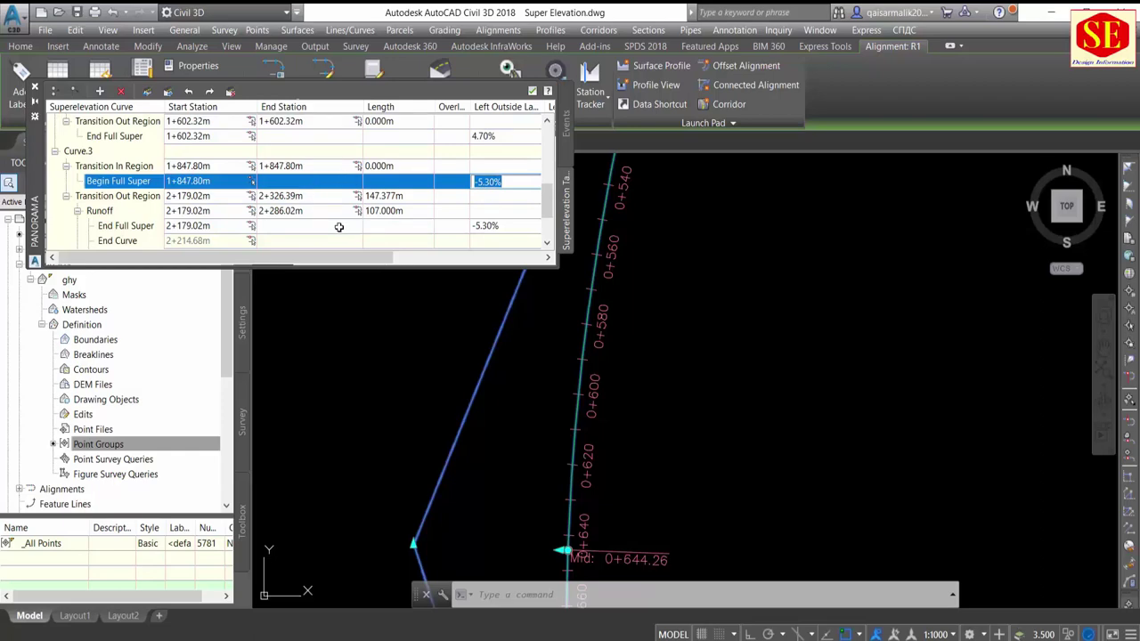
scroll(342, 227, "up", 1)
scroll(342, 227, "up", 3)
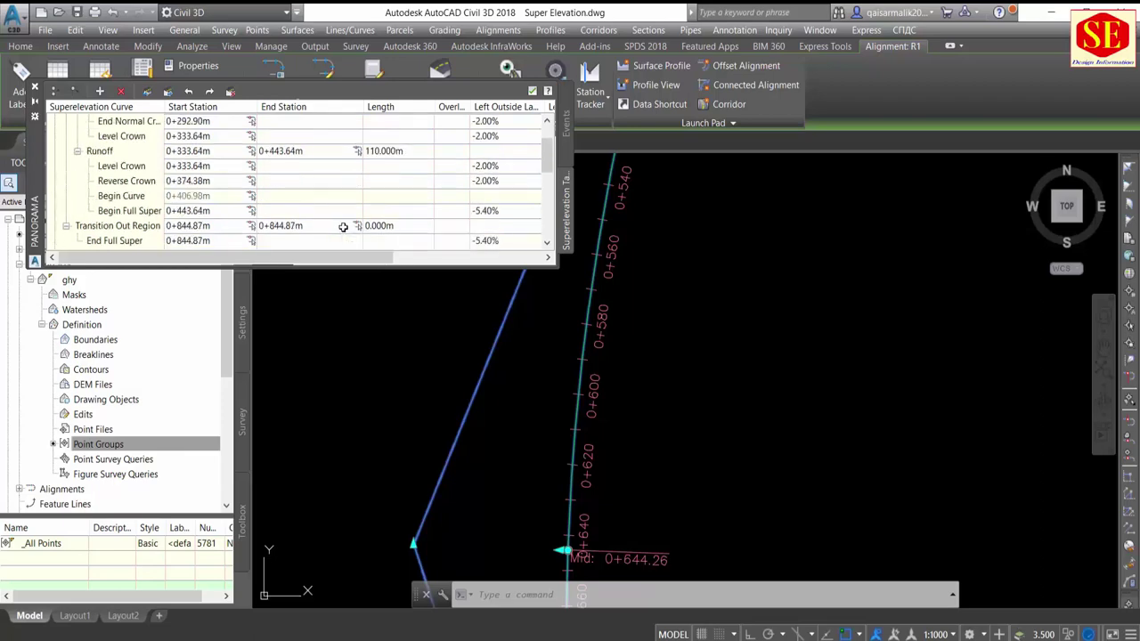
scroll(342, 227, "up", 2)
scroll(342, 227, "up", 1)
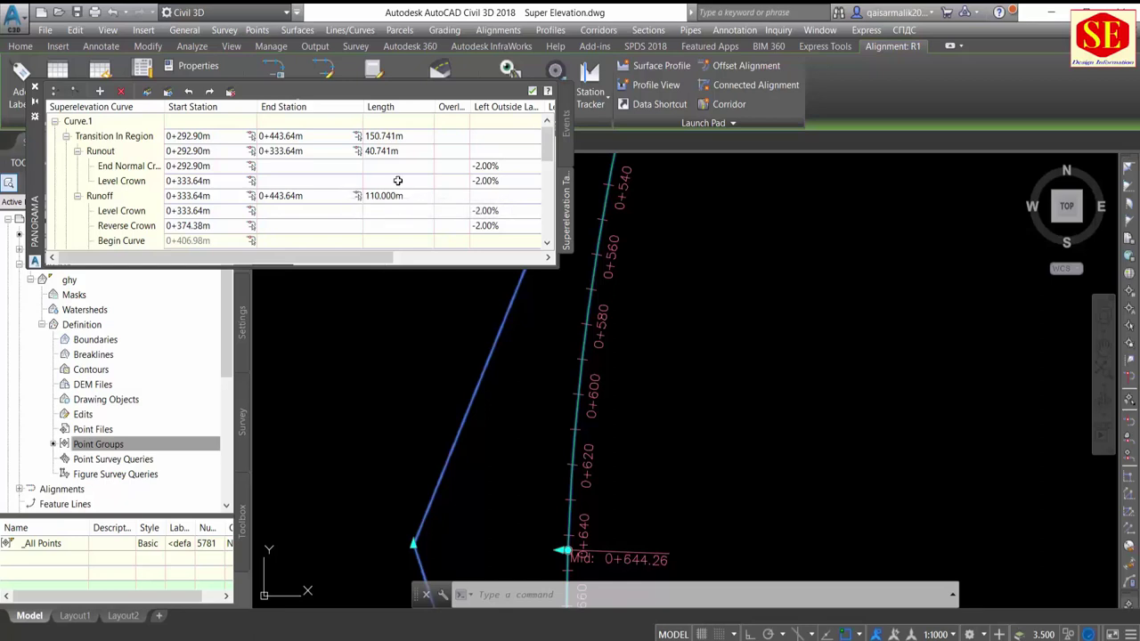
scroll(383, 173, "down", 1)
scroll(383, 173, "down", 2)
scroll(383, 173, "up", 1)
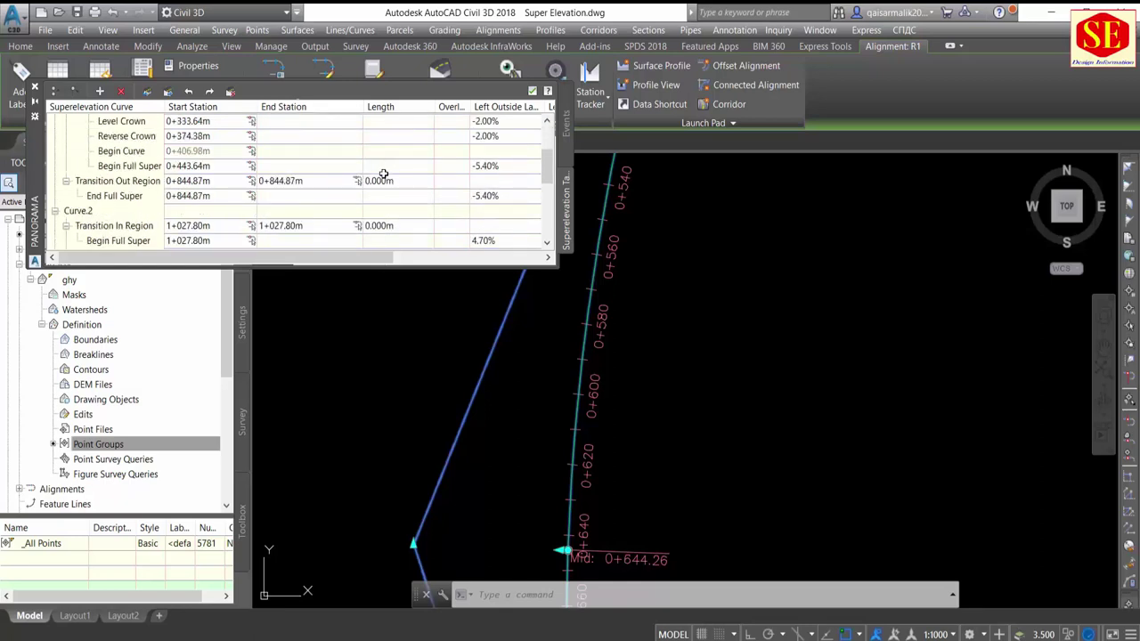
scroll(383, 173, "up", 1)
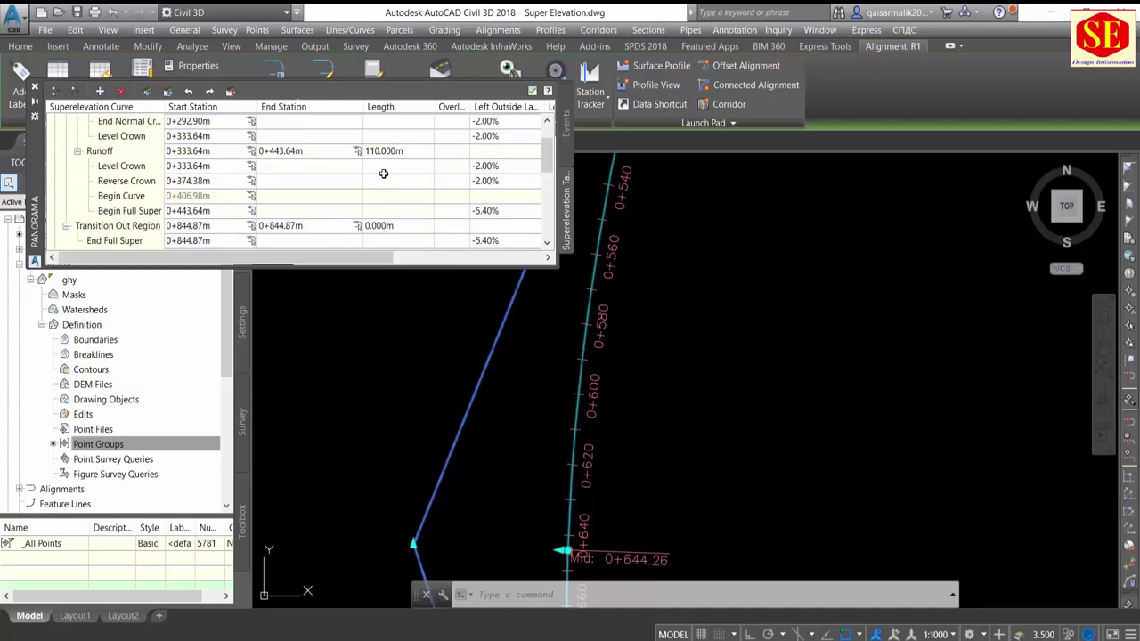
scroll(383, 173, "up", 1)
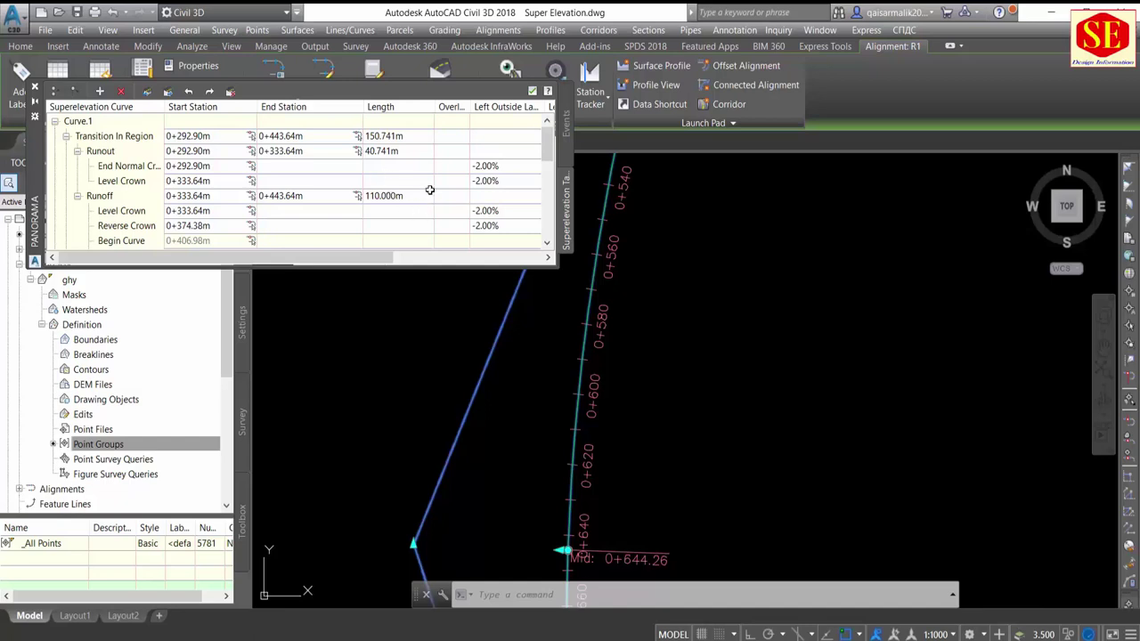
scroll(324, 169, "up", 5)
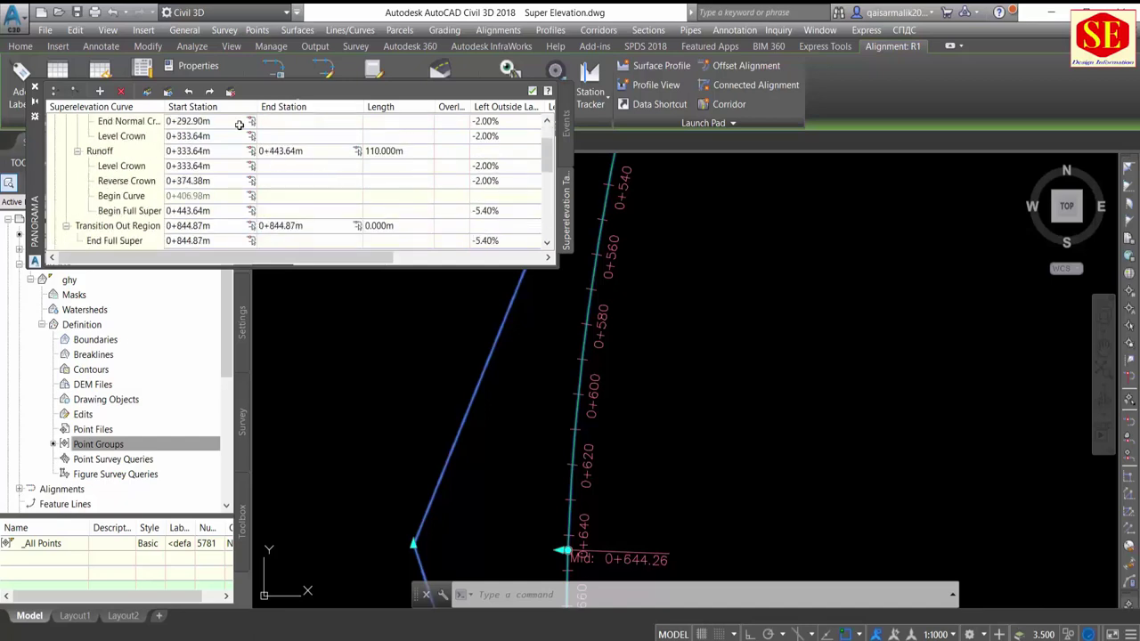
Step: Export the superelevation table to a newly named CSV file
left_click(230, 91)
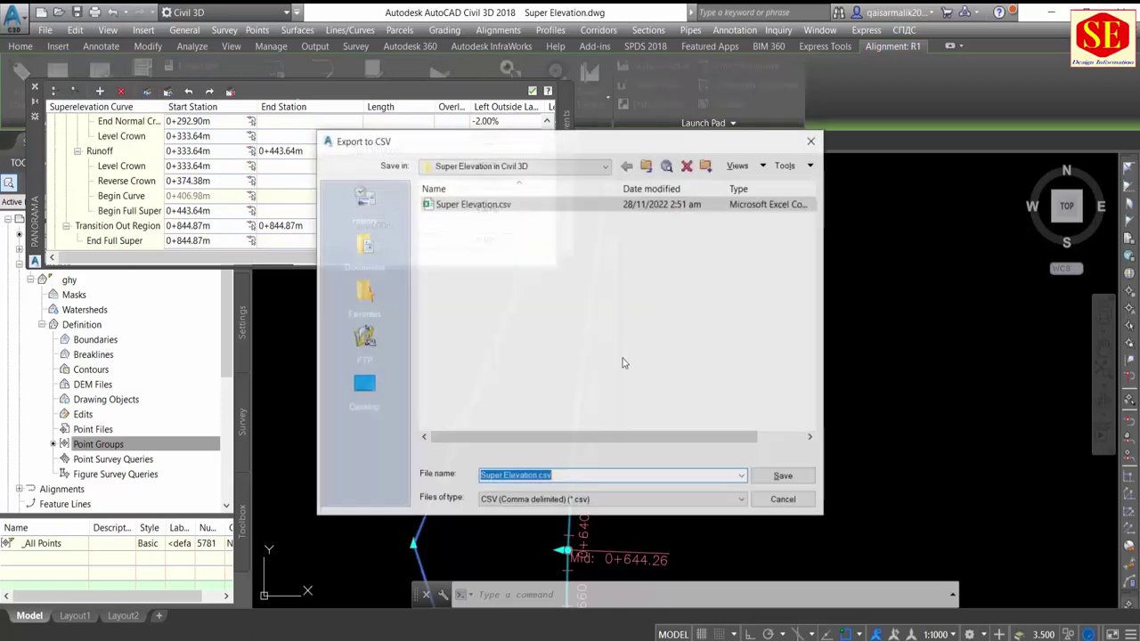
left_click(541, 475)
type("2")
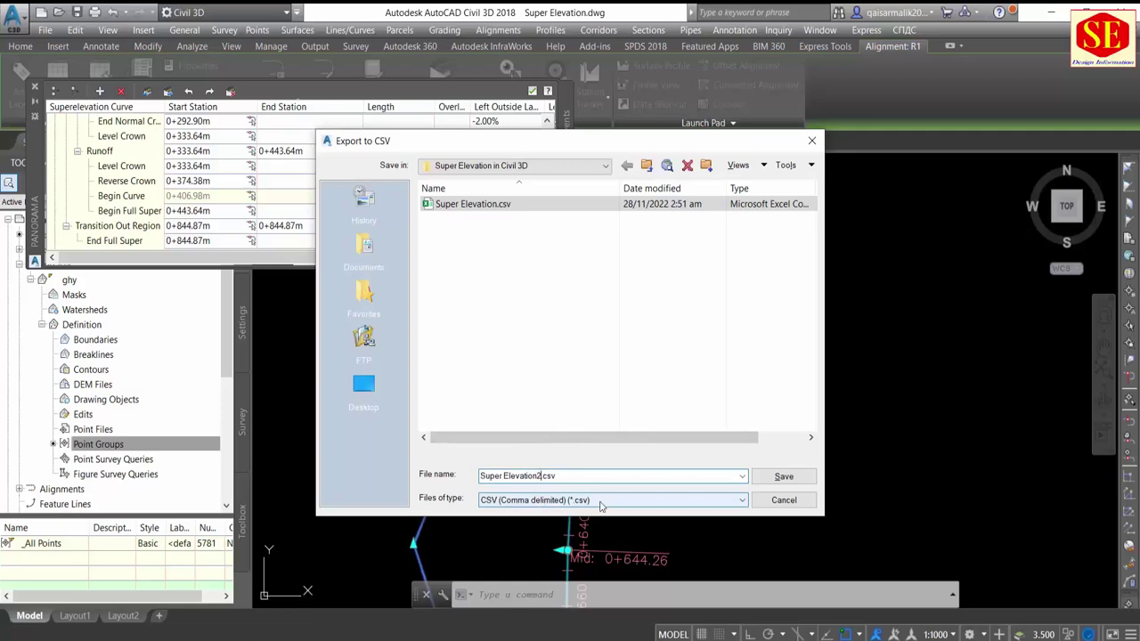
left_click(798, 481)
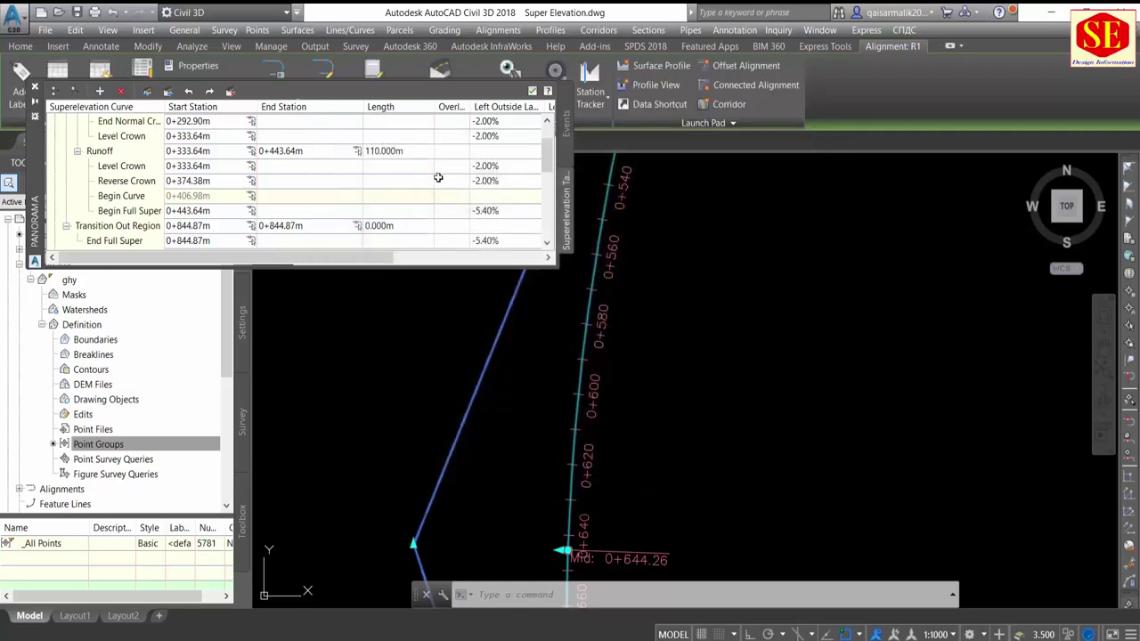
Step: Review the table entries, including Curve.3's Begin Full Super, then close the Panorama
scroll(417, 178, "up", 1)
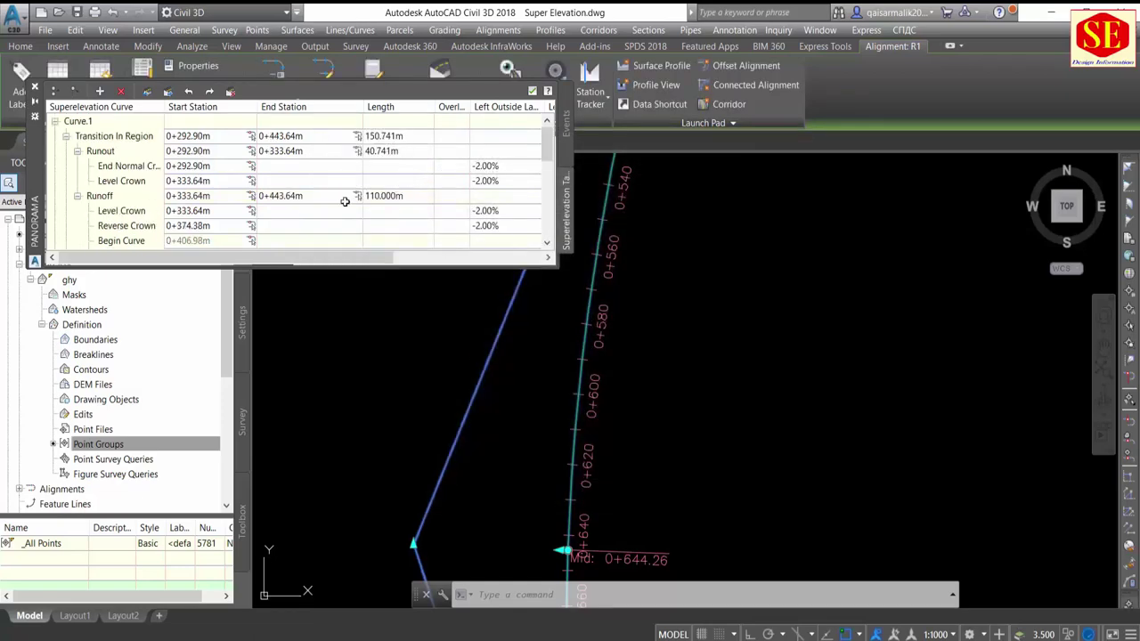
scroll(687, 352, "down", 5)
scroll(687, 353, "up", 2)
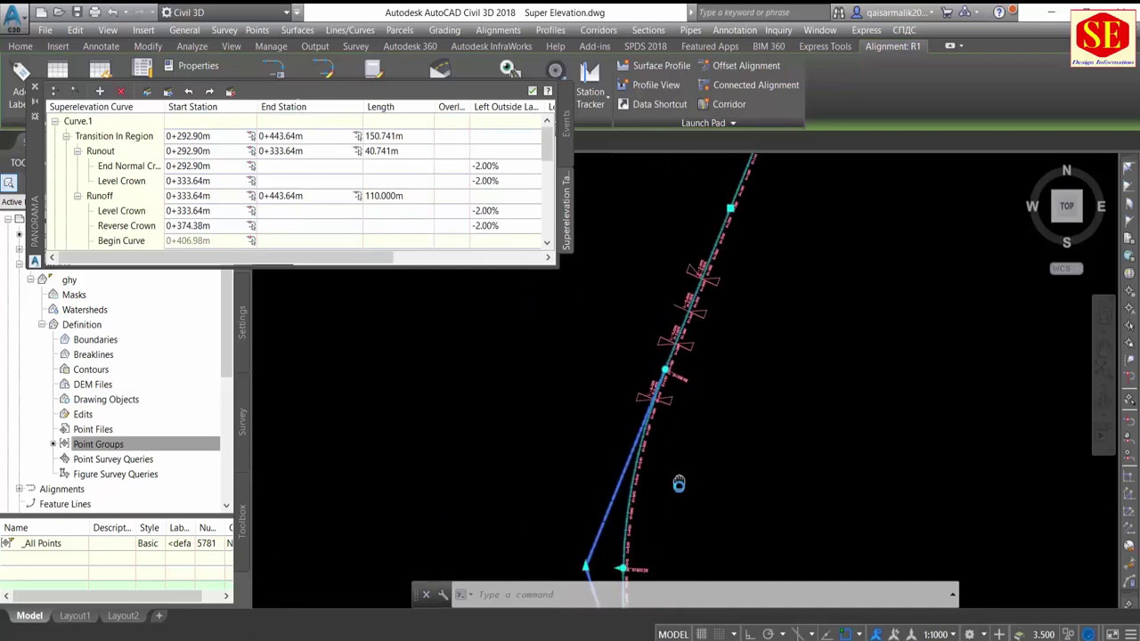
scroll(694, 329, "up", 1)
scroll(709, 296, "up", 1)
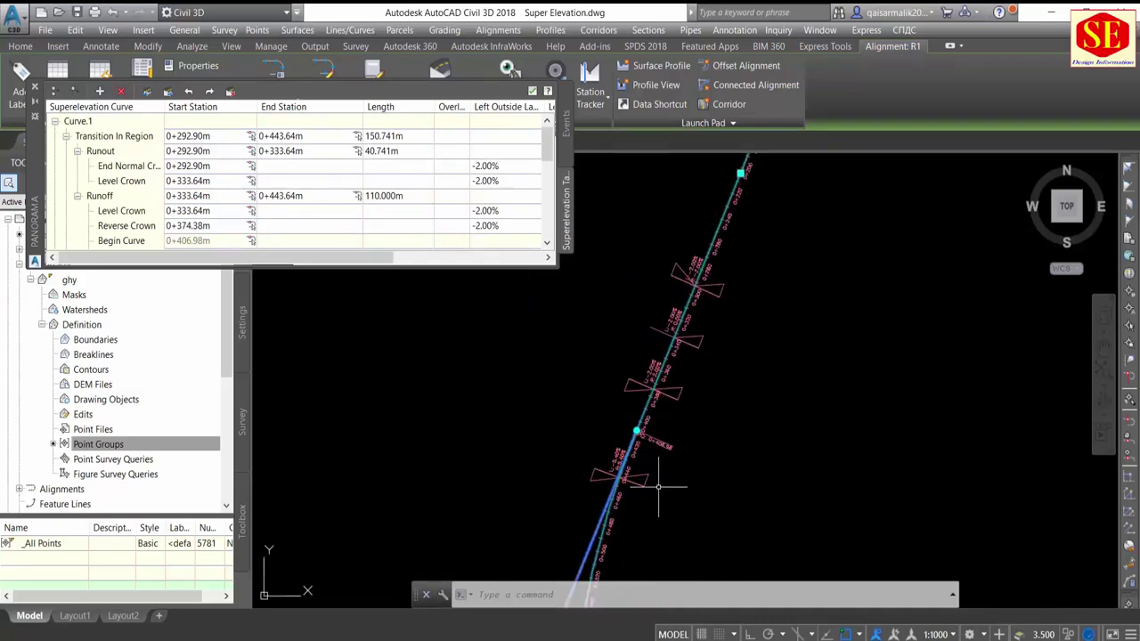
scroll(713, 302, "down", 2)
scroll(708, 400, "up", 2)
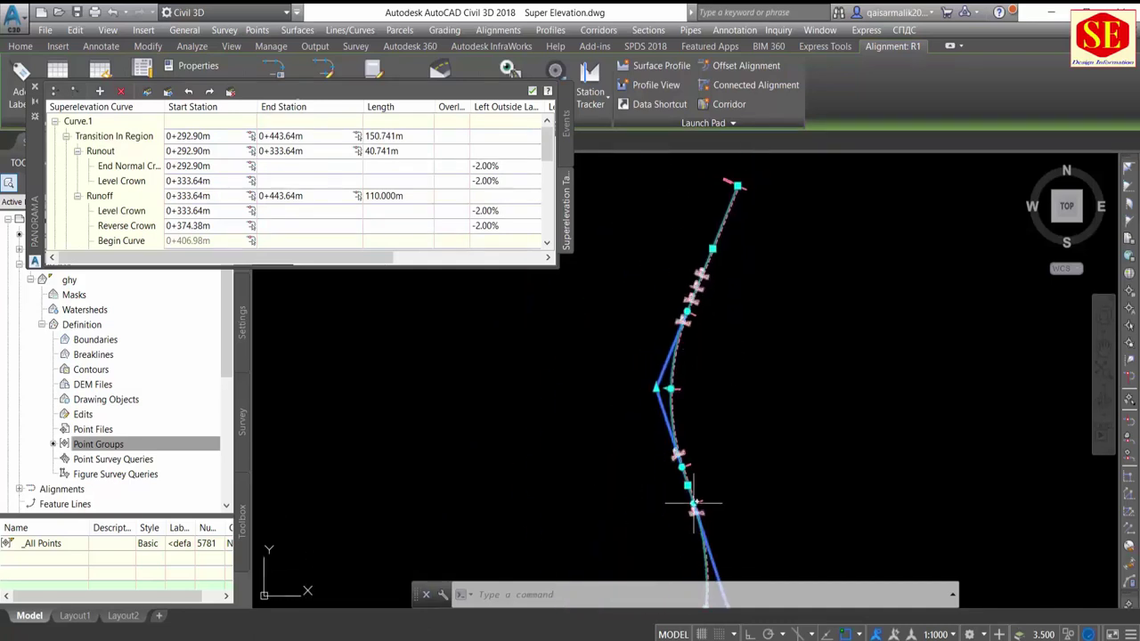
scroll(708, 400, "up", 2)
scroll(655, 311, "down", 1)
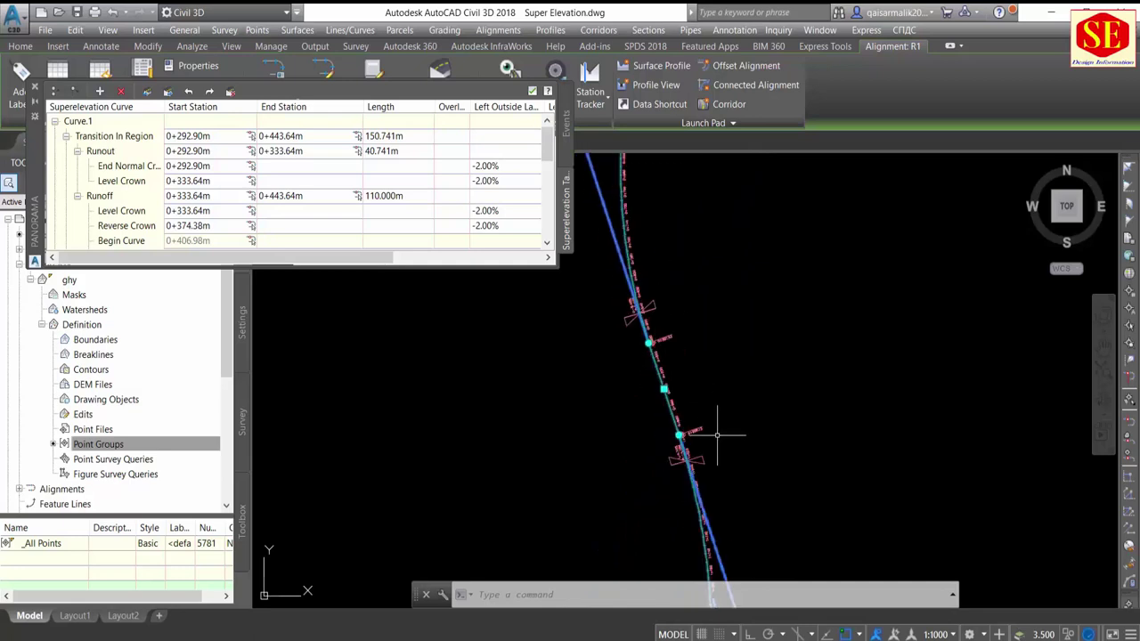
scroll(717, 436, "down", 1)
scroll(710, 382, "down", 1)
scroll(733, 462, "down", 1)
scroll(796, 415, "up", 1)
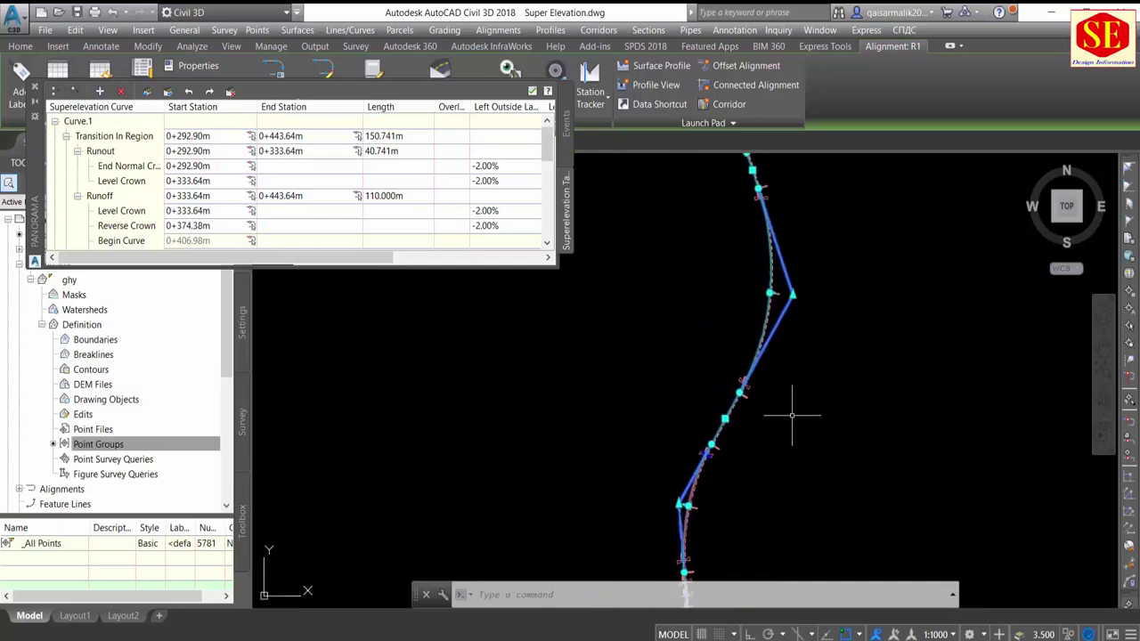
scroll(735, 500, "up", 1)
scroll(735, 500, "up", 1)
scroll(730, 503, "up", 1)
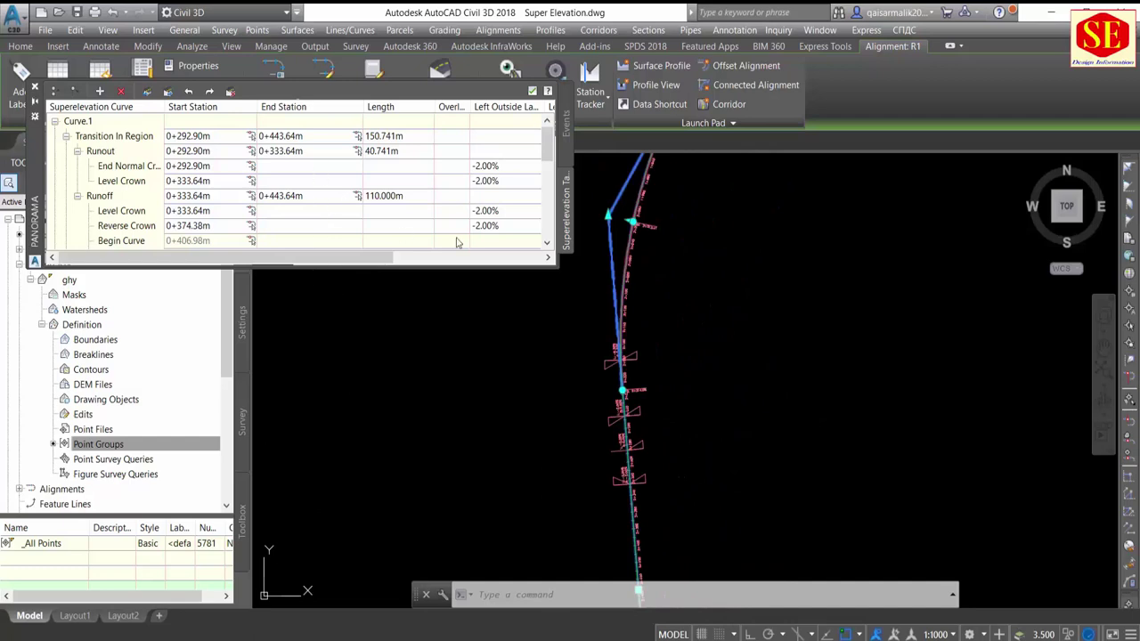
scroll(386, 196, "down", 2)
scroll(386, 196, "down", 2)
left_click(386, 196)
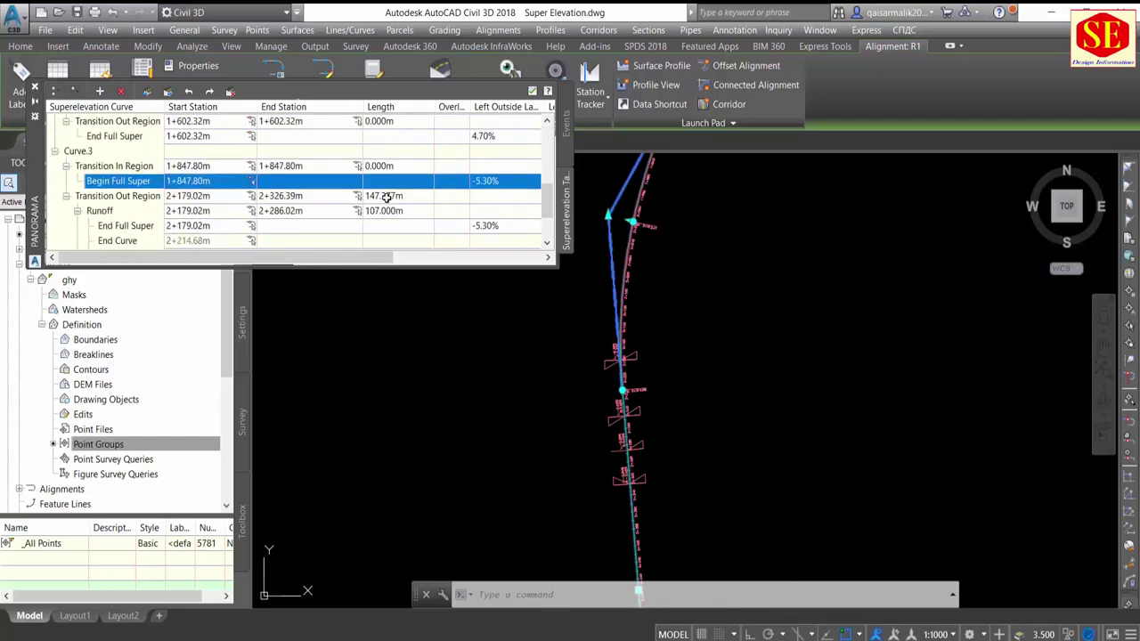
scroll(386, 198, "down", 1)
scroll(385, 197, "down", 1)
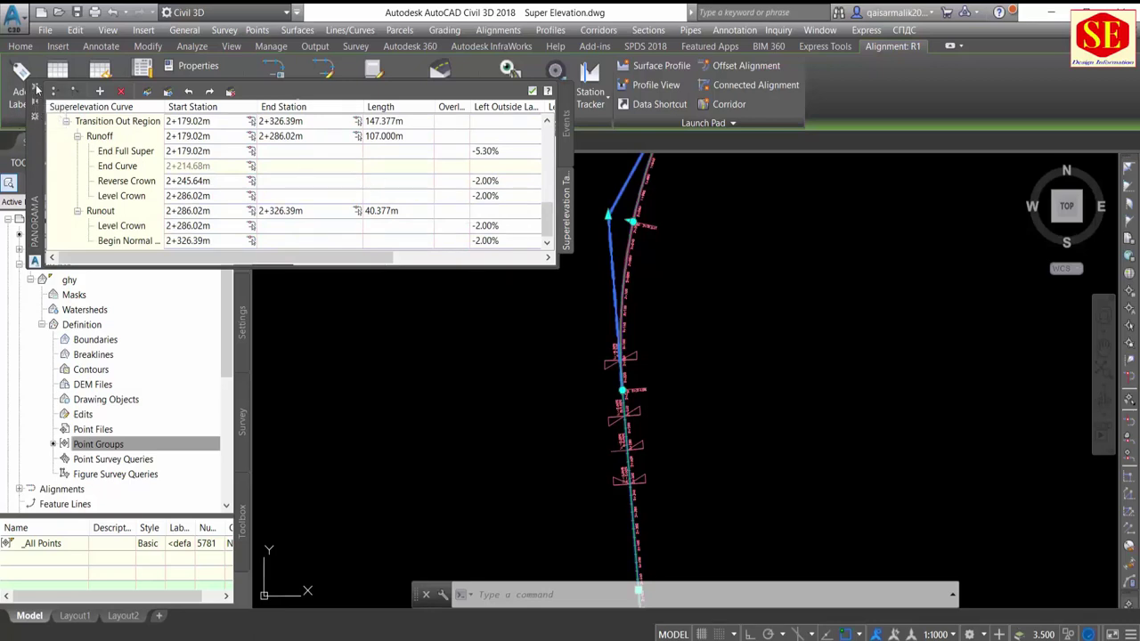
left_click(36, 88)
Step: Create a superelevation view for R1 and place its origin in the drawing
left_click(444, 103)
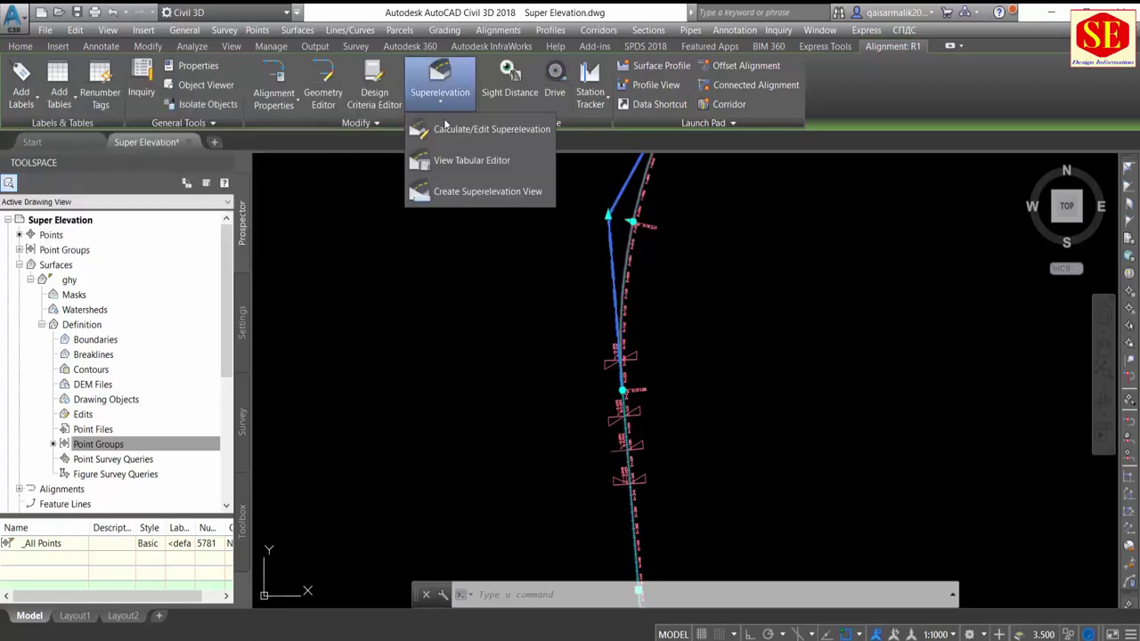
left_click(459, 190)
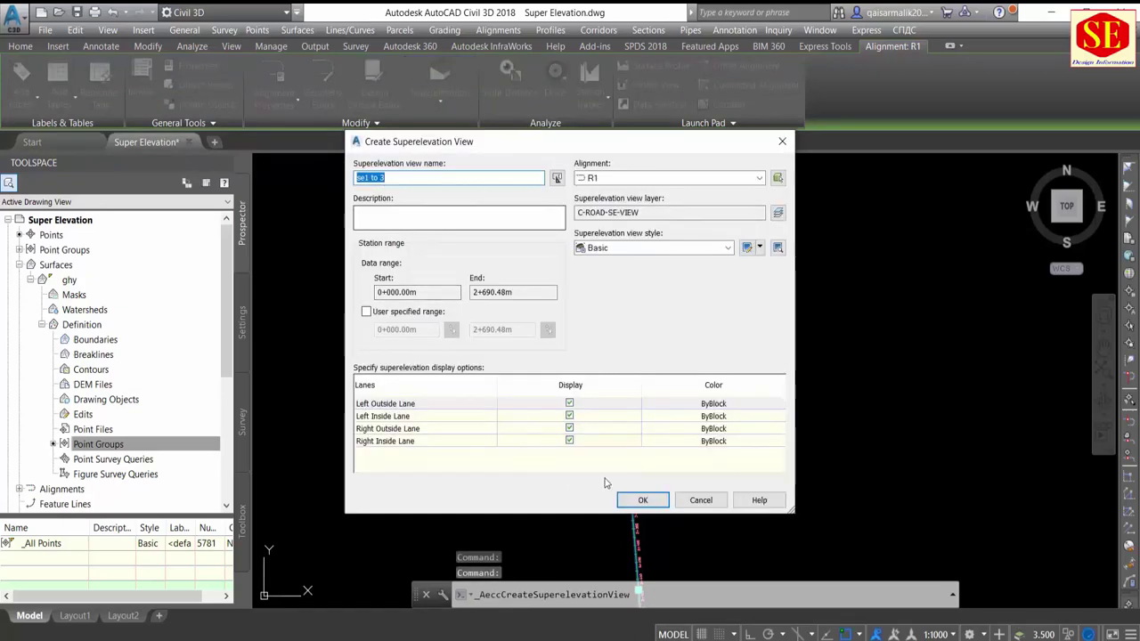
left_click(643, 499)
scroll(453, 418, "down", 3)
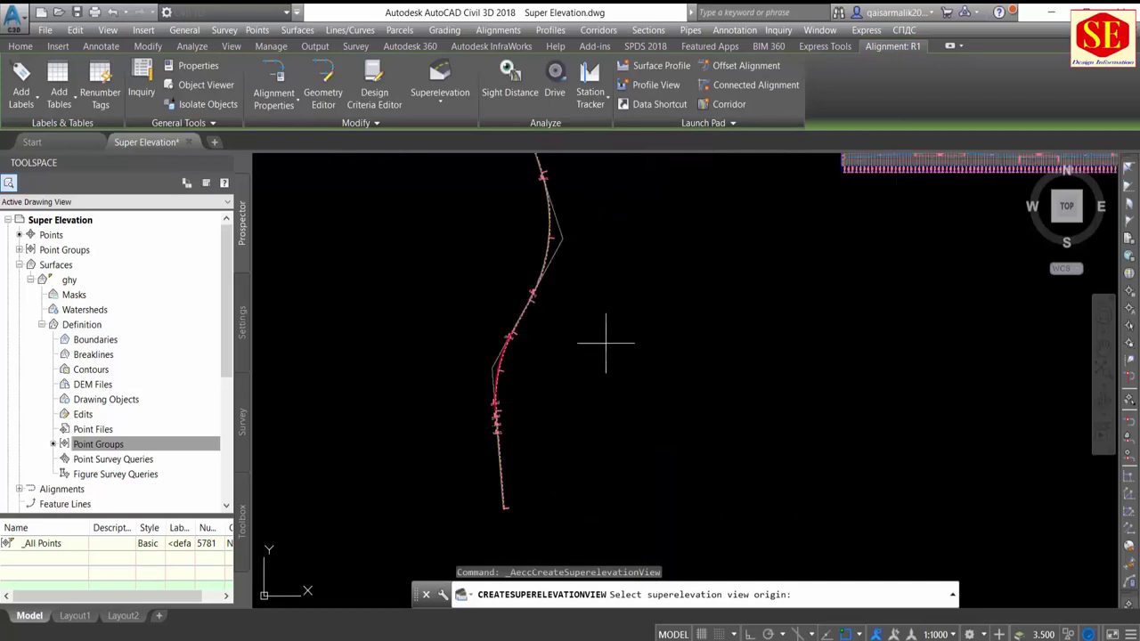
left_click(648, 236)
Step: Zoom in to check the new view's cross-slope percentage axis labels
middle_click_drag(625, 301, 525, 386)
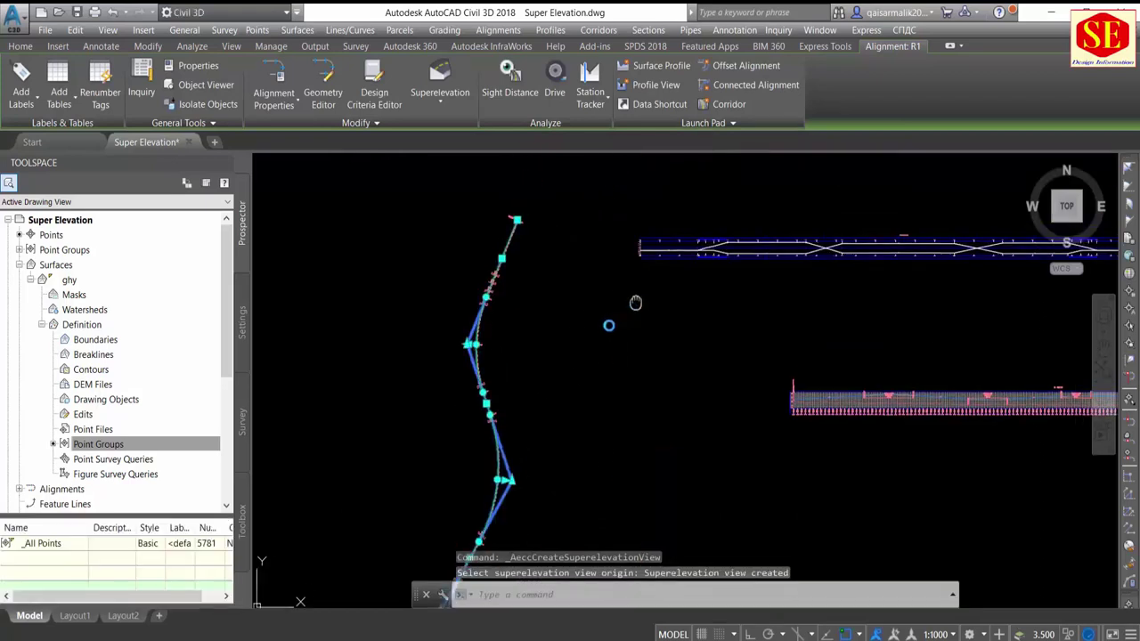
scroll(633, 324, "up", 2)
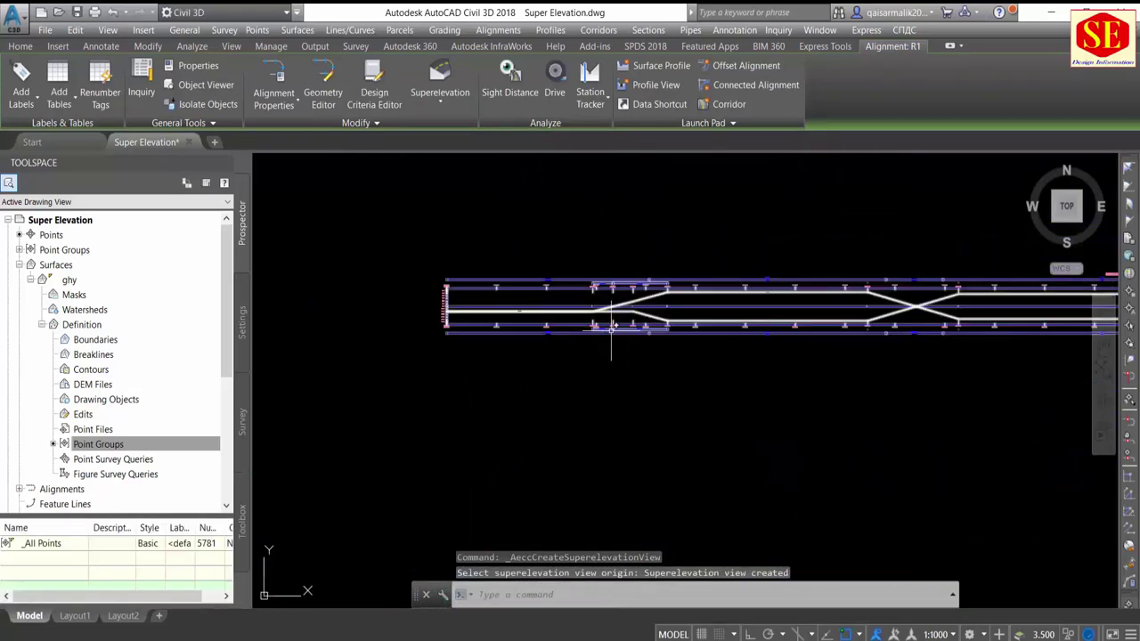
scroll(544, 300, "up", 2)
scroll(516, 285, "up", 2)
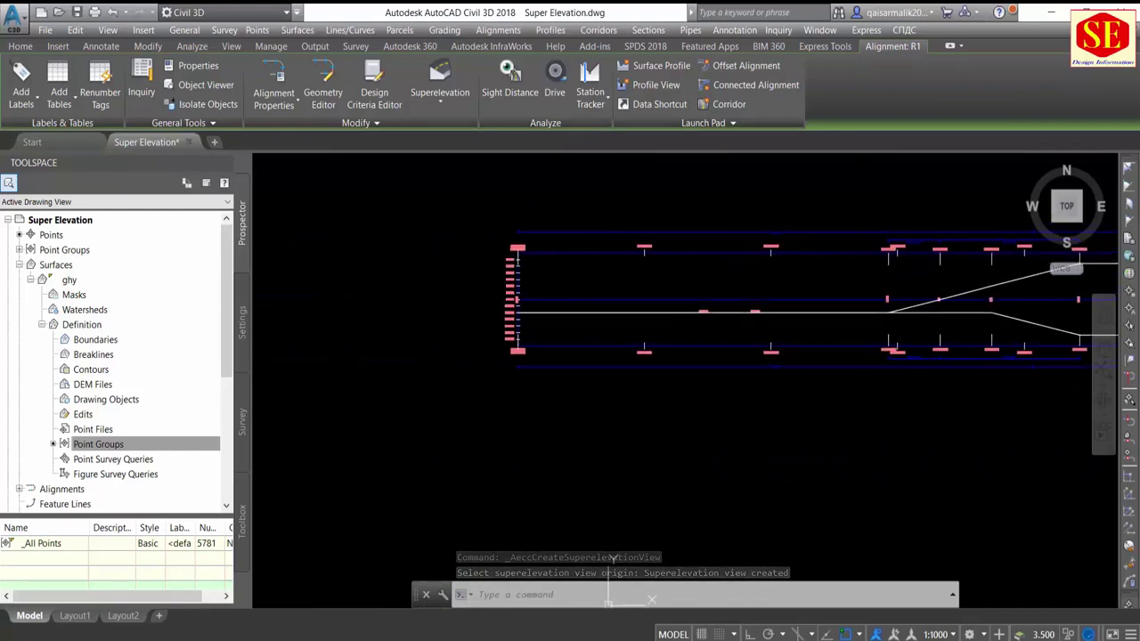
scroll(483, 300, "up", 2)
scroll(548, 218, "up", 1)
scroll(548, 219, "up", 2)
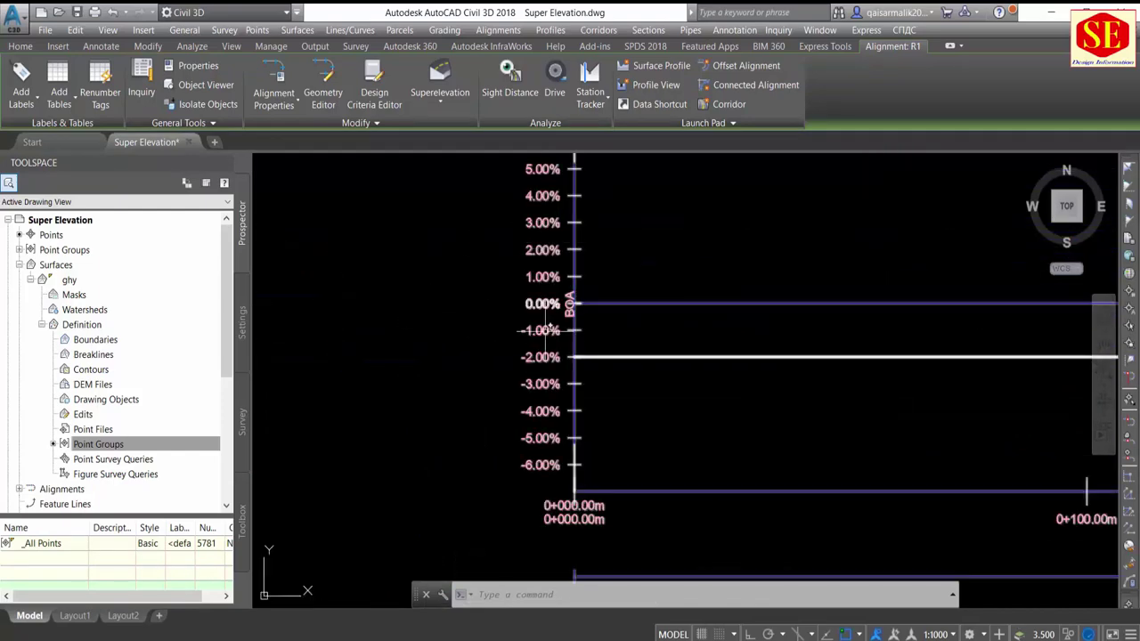
middle_click_drag(528, 202, 535, 290)
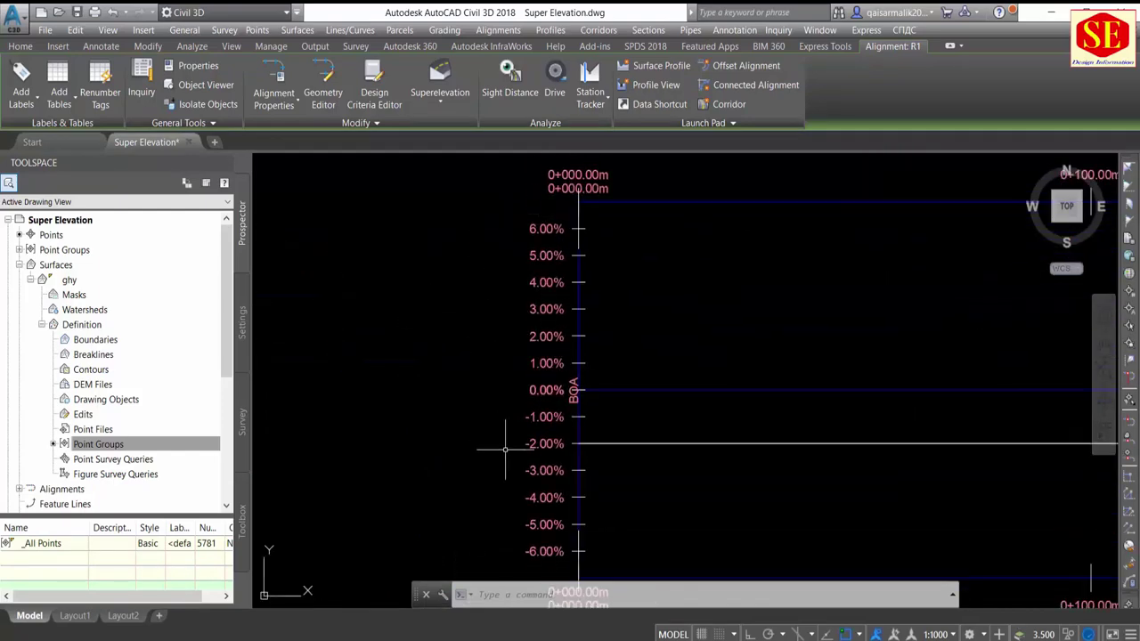
middle_click_drag(505, 450, 495, 352)
scroll(480, 441, "down", 2)
scroll(603, 306, "down", 2)
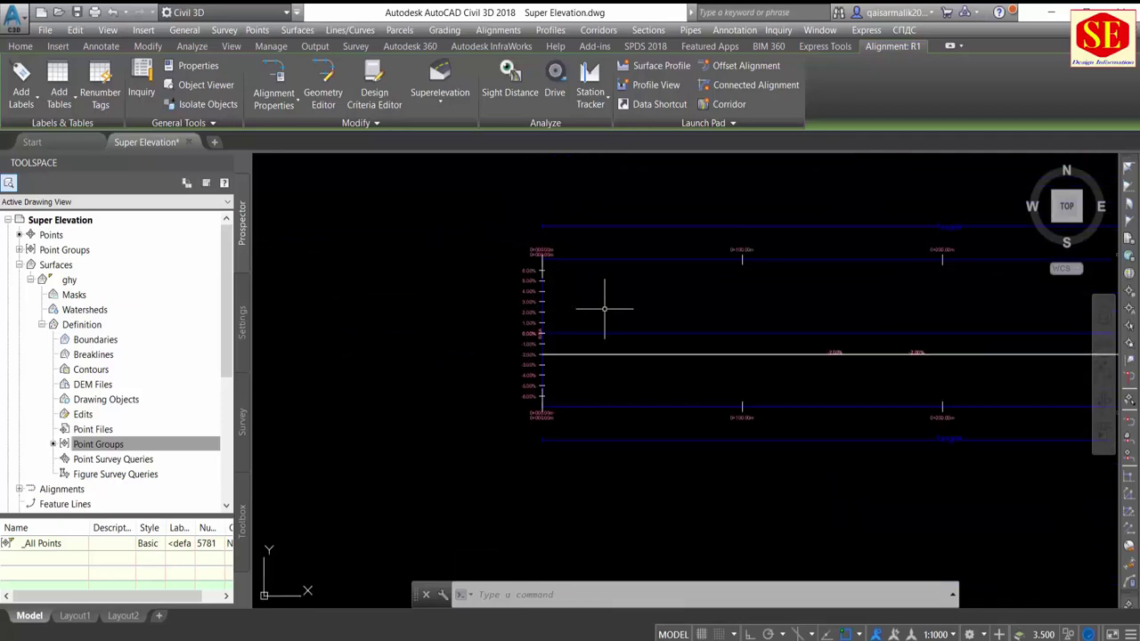
scroll(394, 326, "down", 1)
scroll(677, 343, "up", 1)
scroll(624, 344, "up", 1)
scroll(636, 392, "up", 1)
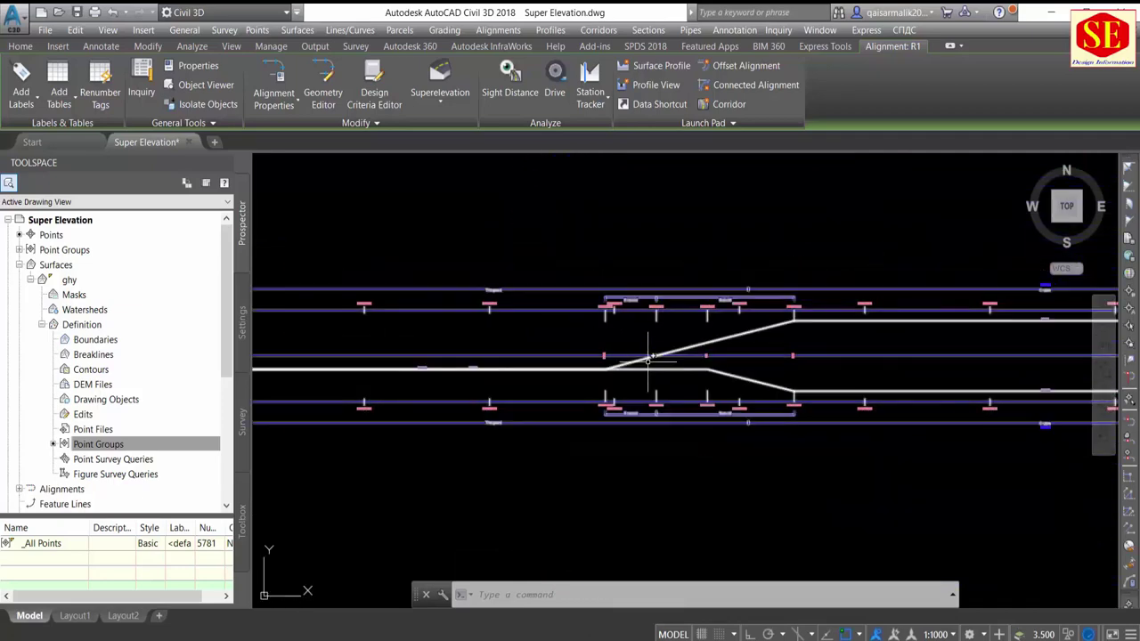
scroll(636, 369, "up", 2)
scroll(502, 499, "up", 2)
scroll(503, 499, "up", 2)
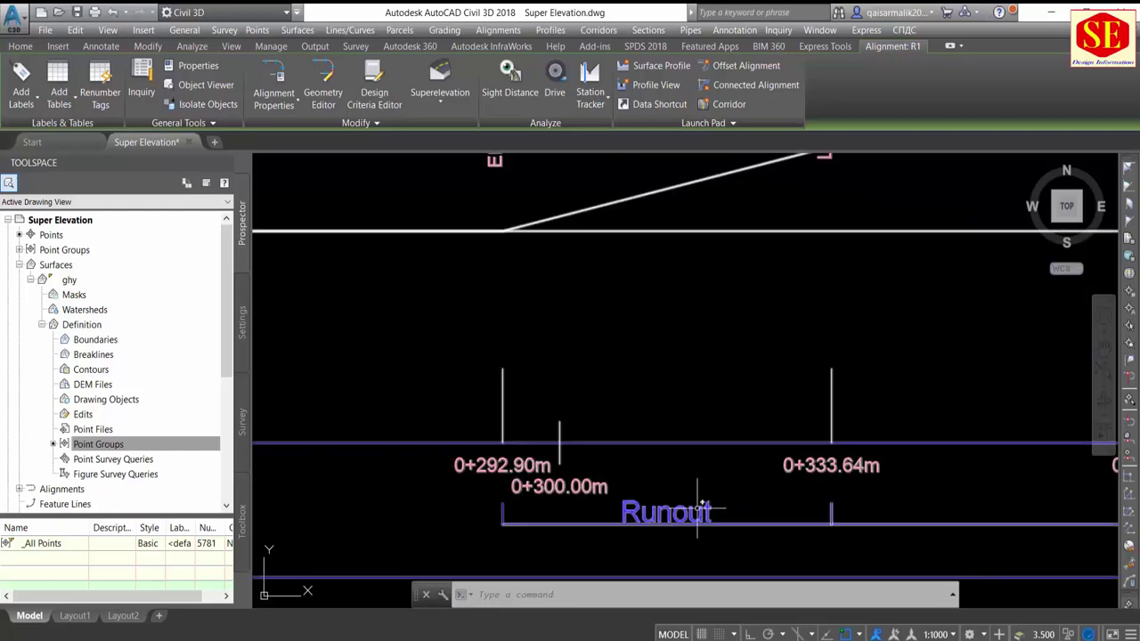
scroll(550, 486, "down", 2)
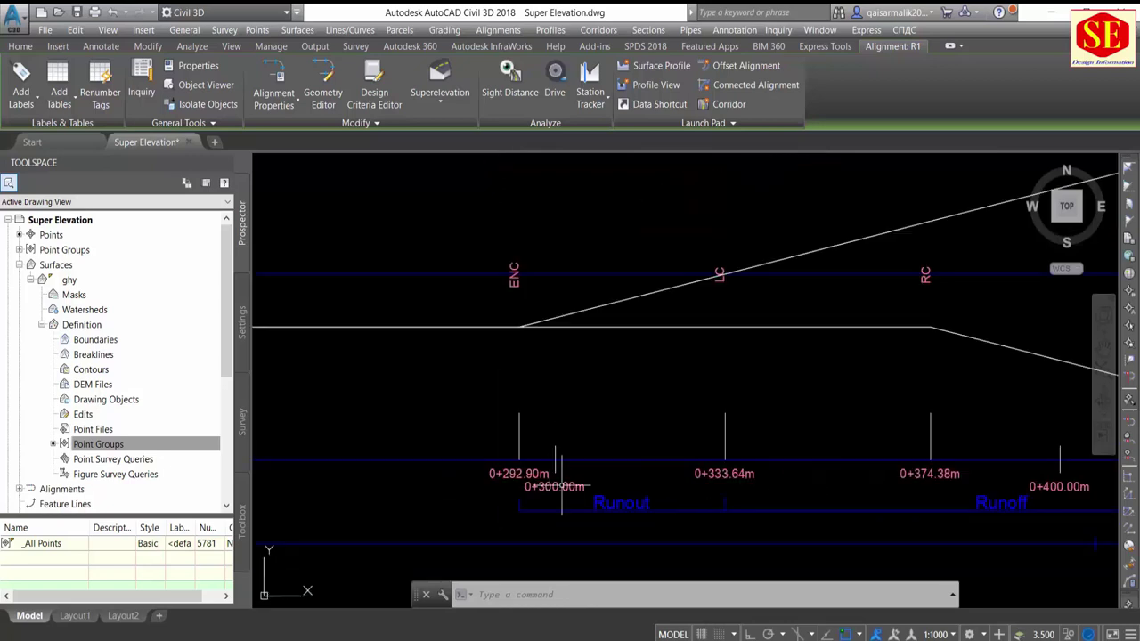
Step: Pan along the view to inspect the runout and runoff transition stations and crossovers
middle_click_drag(624, 318, 630, 443)
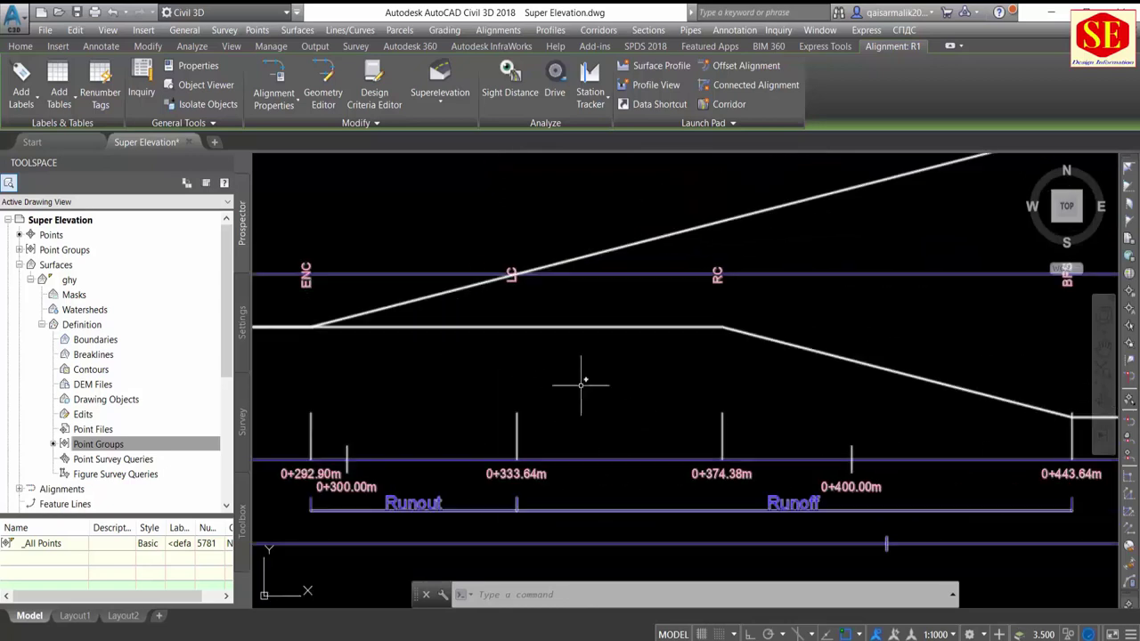
scroll(629, 442, "down", 2)
scroll(611, 383, "down", 1)
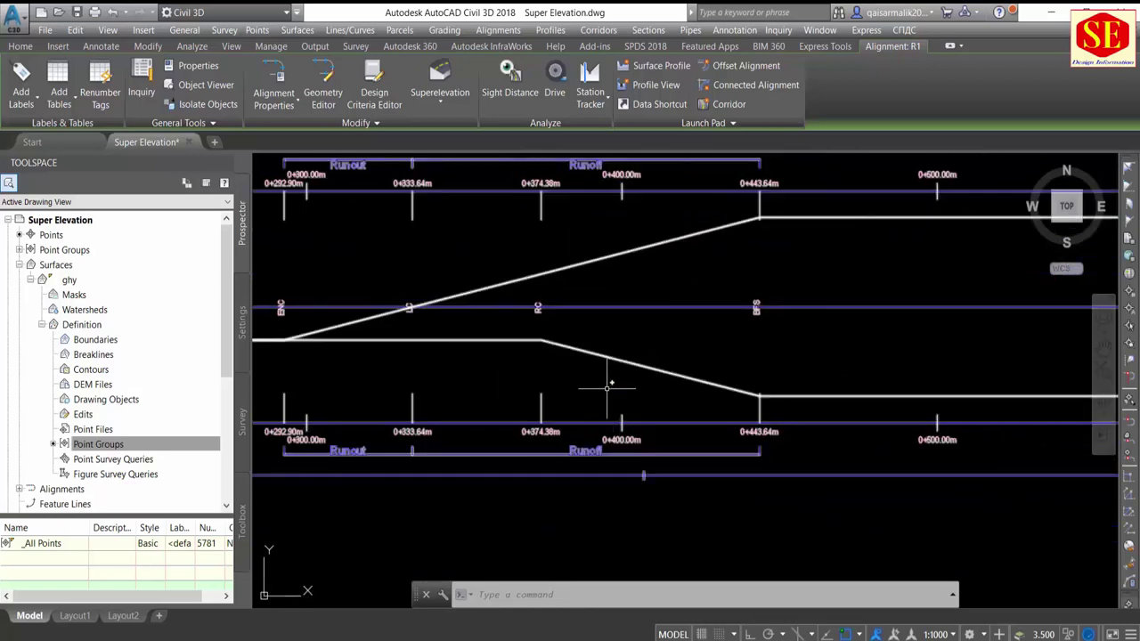
middle_click_drag(612, 397, 558, 371)
scroll(659, 380, "down", 1)
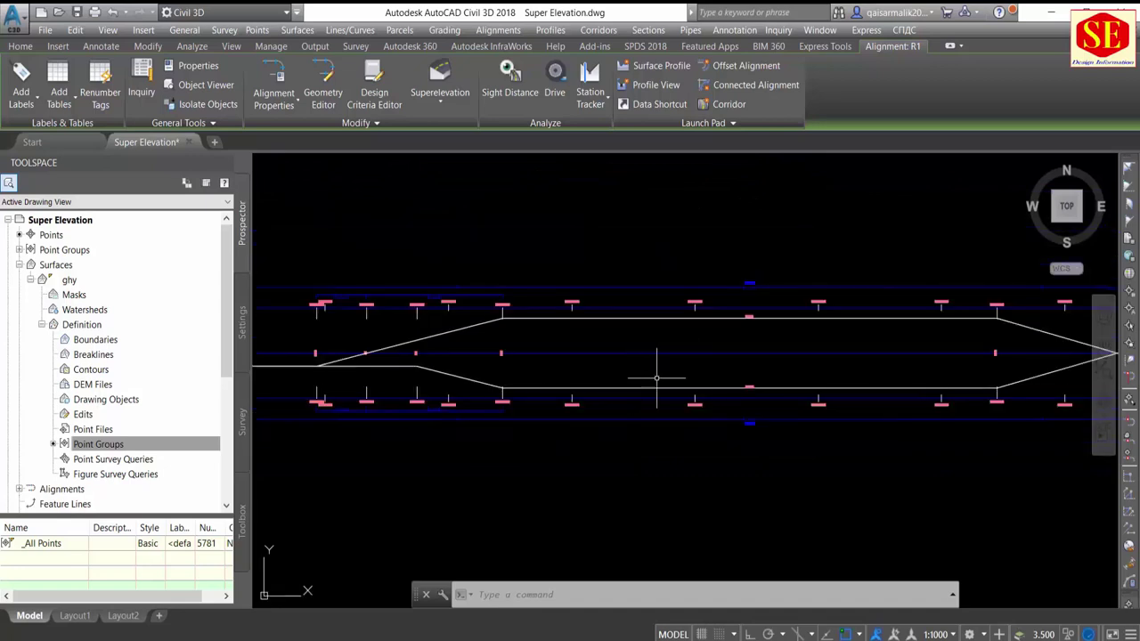
middle_click_drag(659, 379, 408, 389)
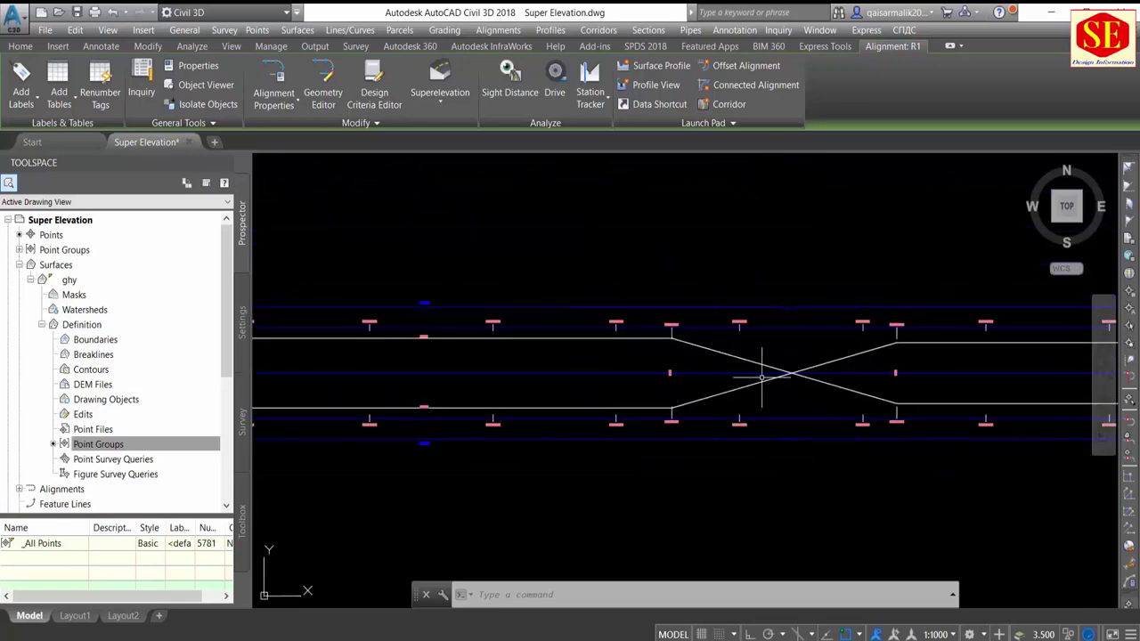
middle_click_drag(761, 374, 674, 363)
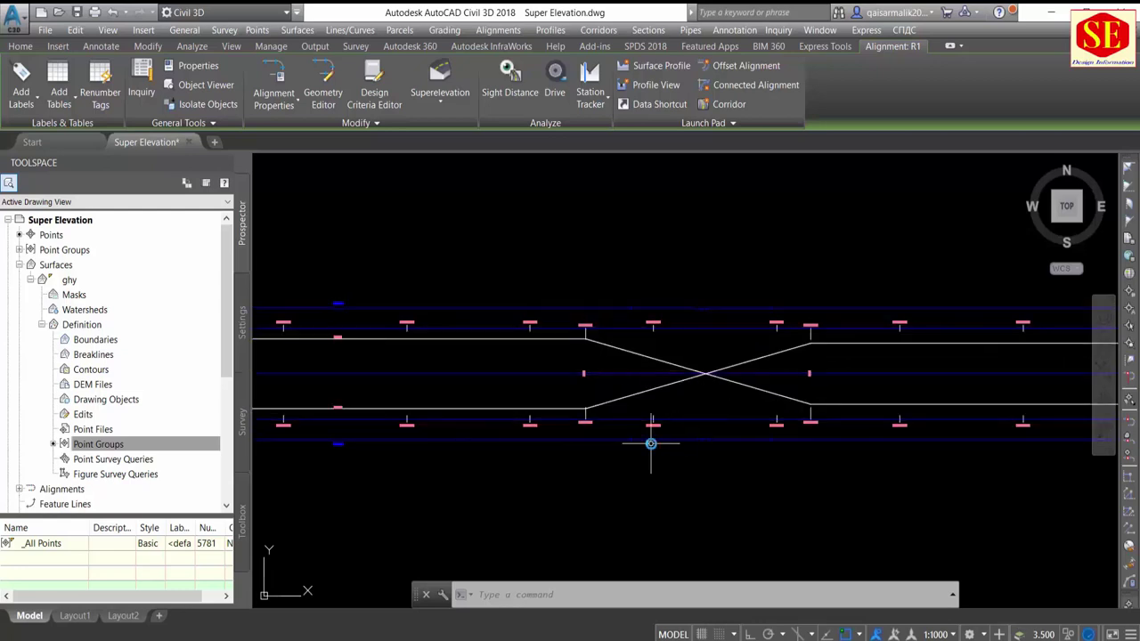
scroll(651, 442, "down", 3)
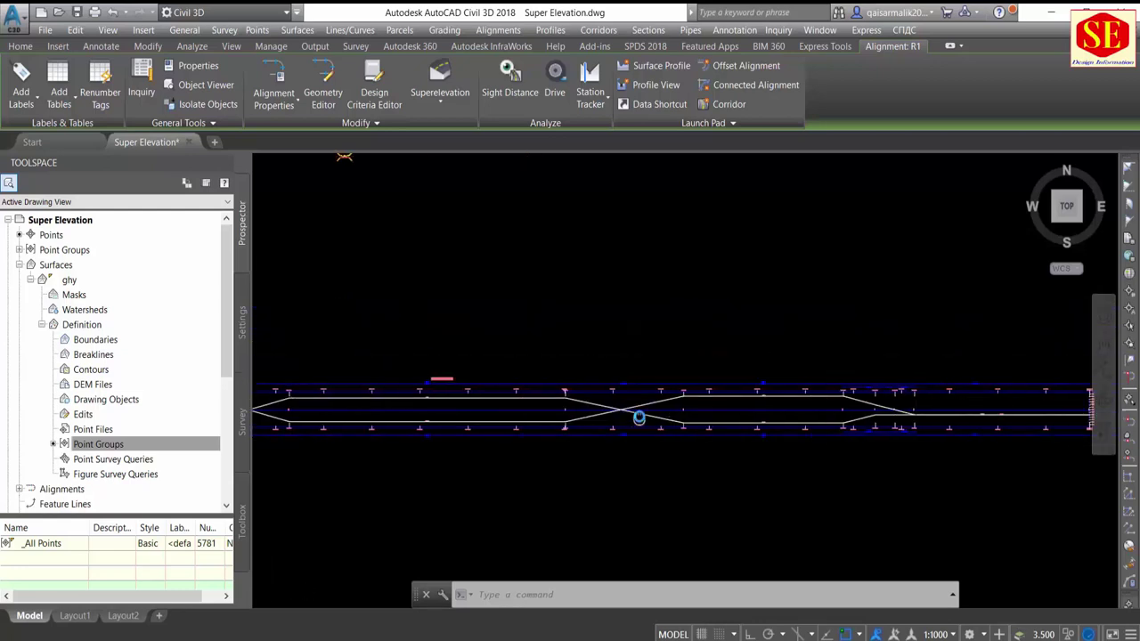
middle_click_drag(842, 414, 896, 406)
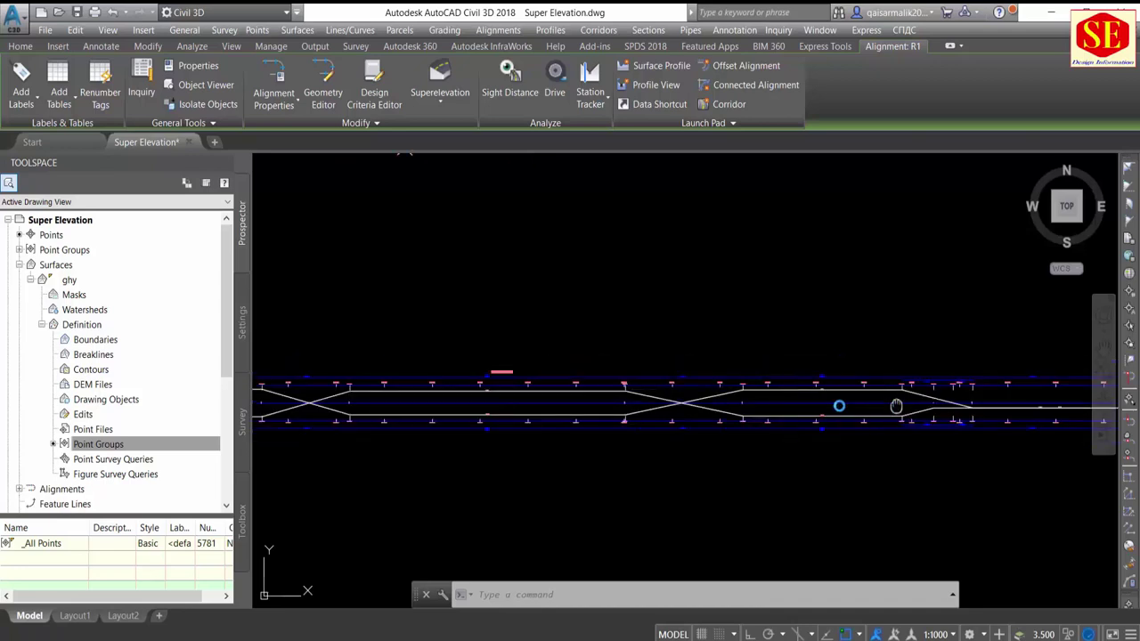
scroll(800, 401, "up", 5)
scroll(799, 401, "down", 3)
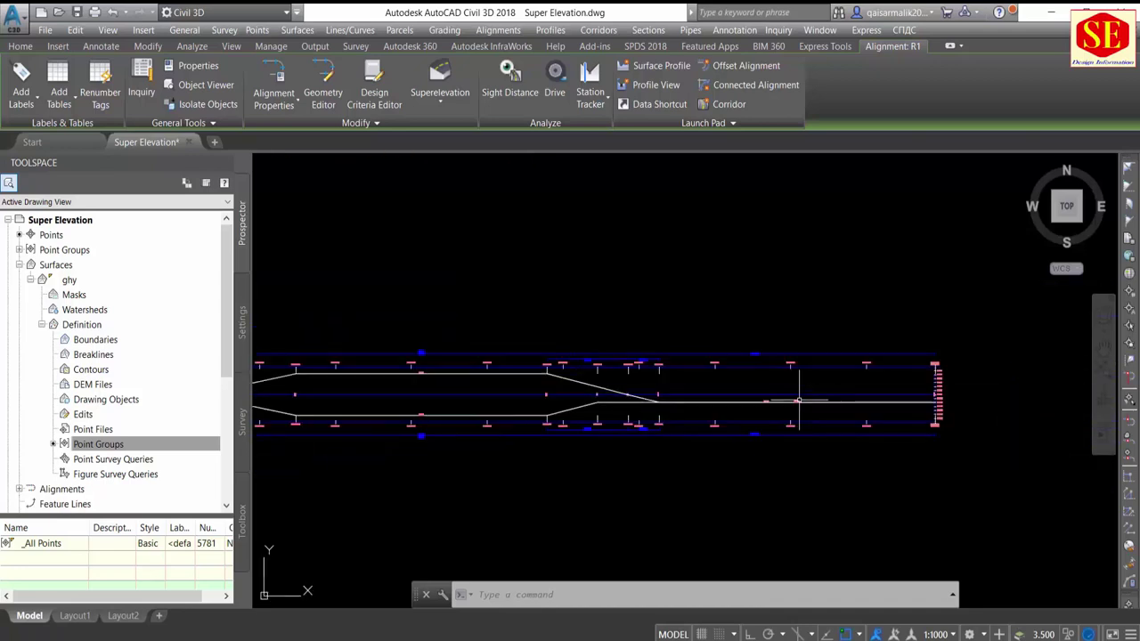
scroll(683, 397, "down", 2)
scroll(677, 397, "up", 3)
scroll(679, 403, "down", 1)
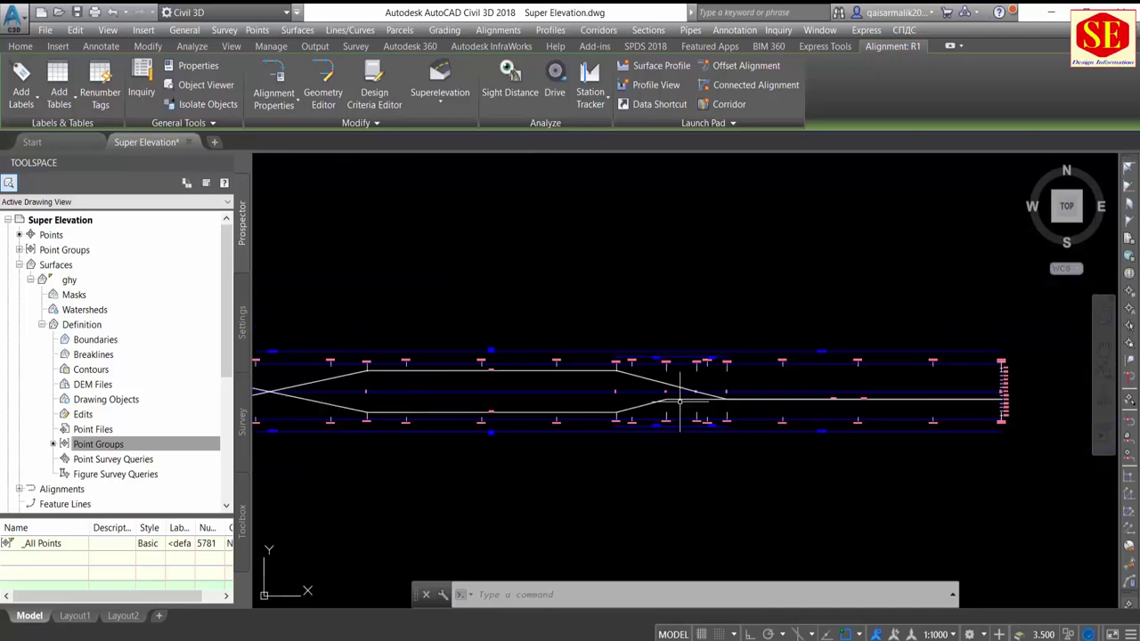
scroll(562, 381, "up", 3)
scroll(563, 382, "down", 4)
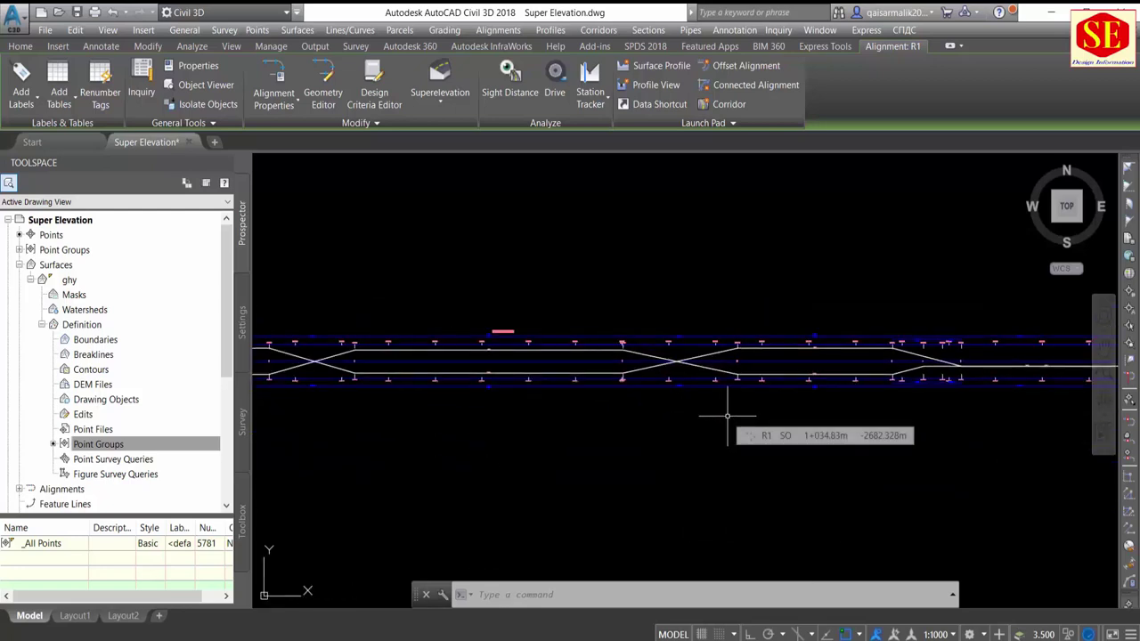
scroll(631, 428, "down", 3)
scroll(463, 405, "up", 3)
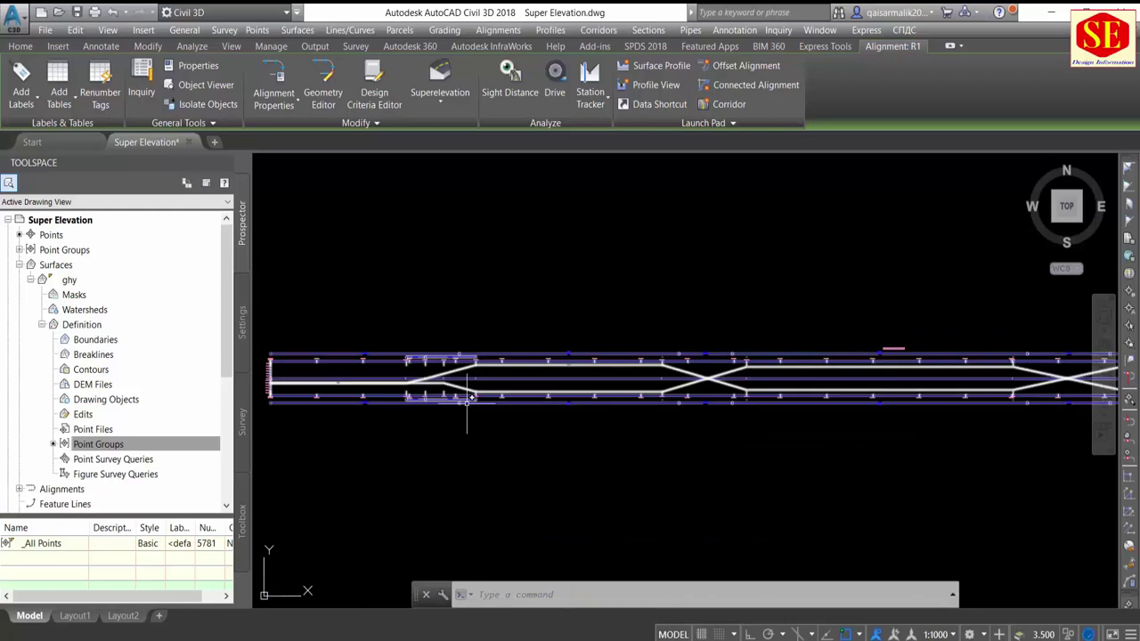
middle_click_drag(463, 406, 563, 418)
scroll(328, 380, "up", 3)
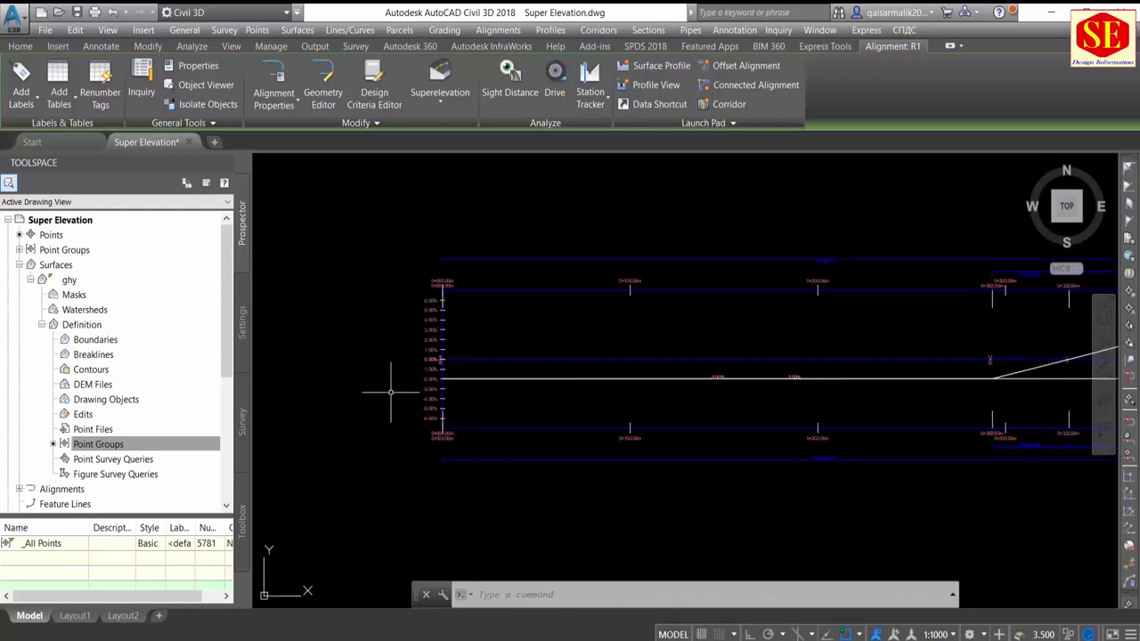
middle_click_drag(497, 381, 407, 379)
scroll(407, 379, "down", 2)
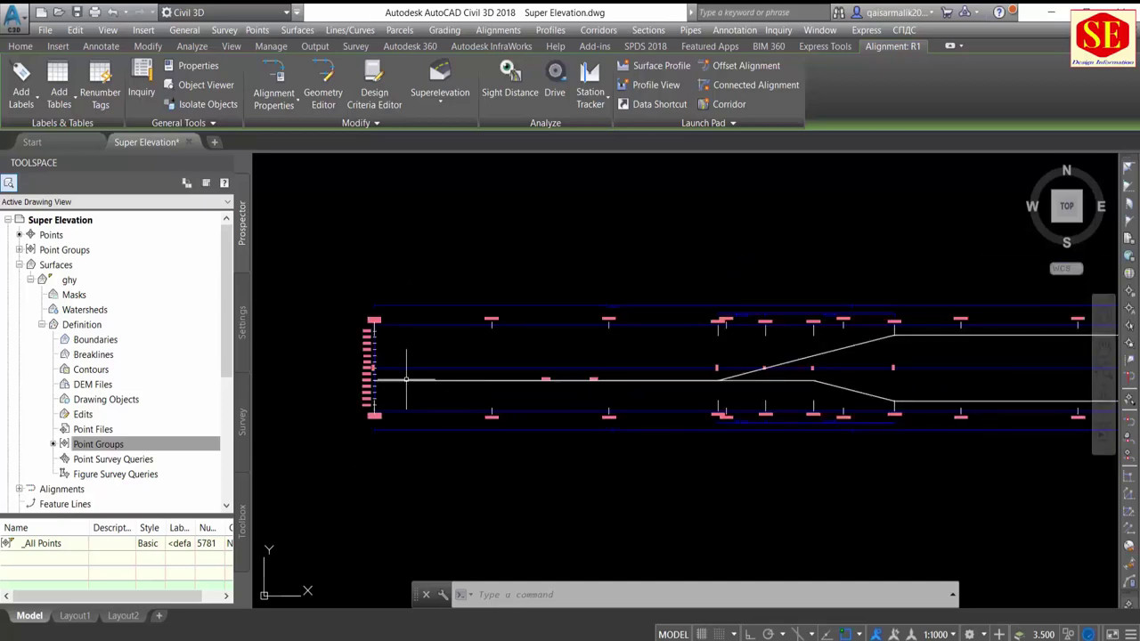
scroll(401, 381, "down", 2)
scroll(384, 433, "down", 2)
scroll(522, 369, "up", 2)
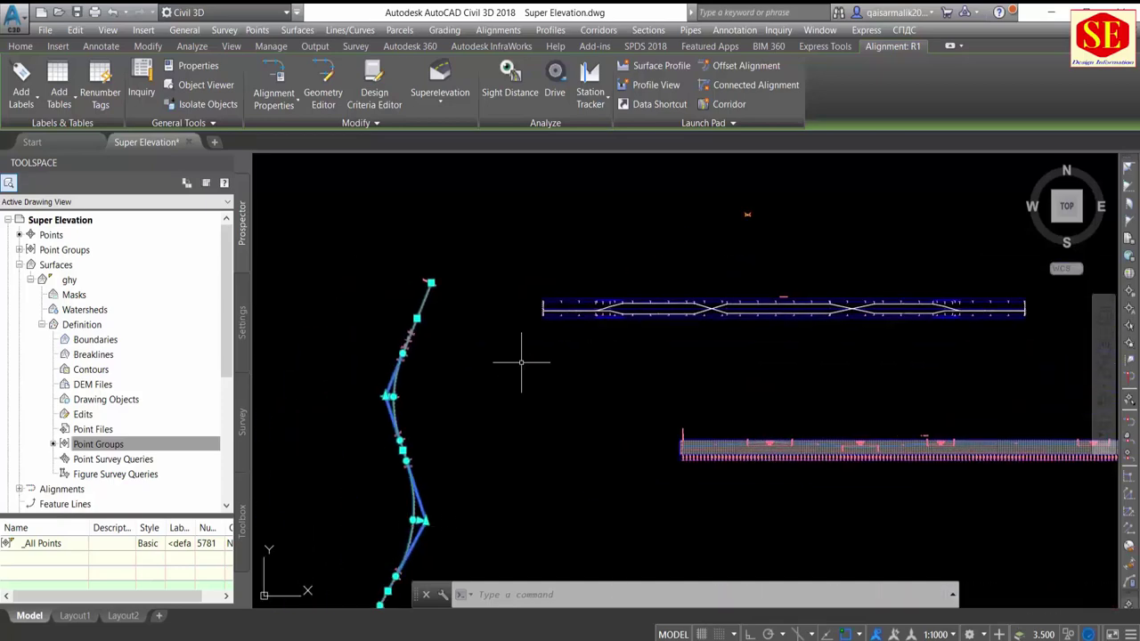
scroll(490, 311, "up", 2)
Step: Cancel the active command and zoom to the start of profile view R11's grid
scroll(458, 260, "up", 2)
key("Escape")
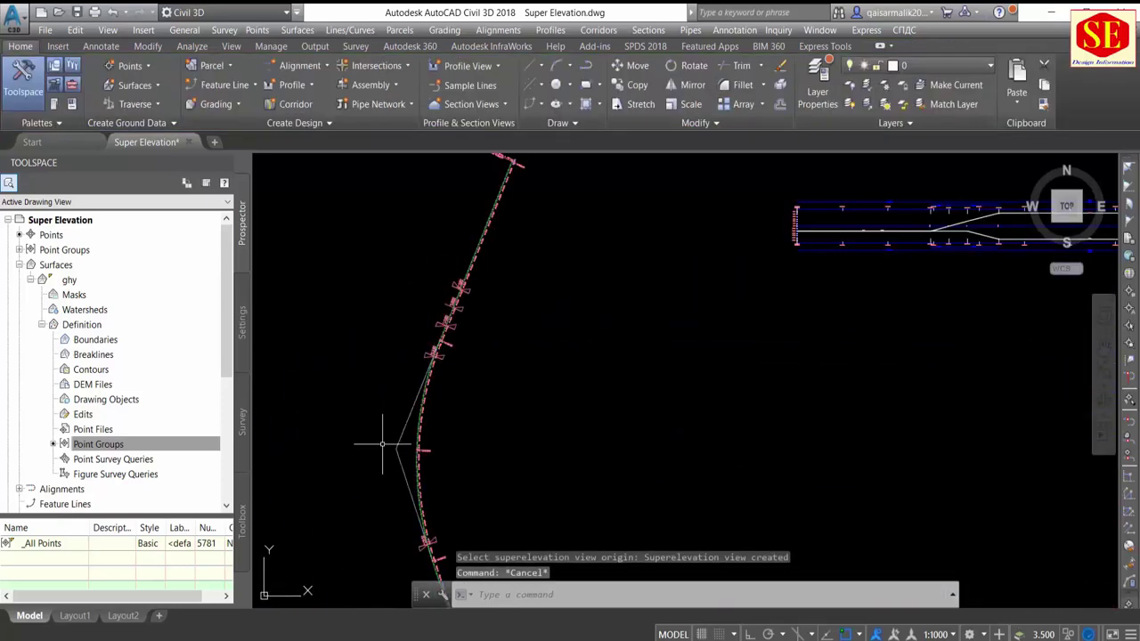
scroll(382, 440, "down", 2)
middle_click_drag(710, 391, 562, 400)
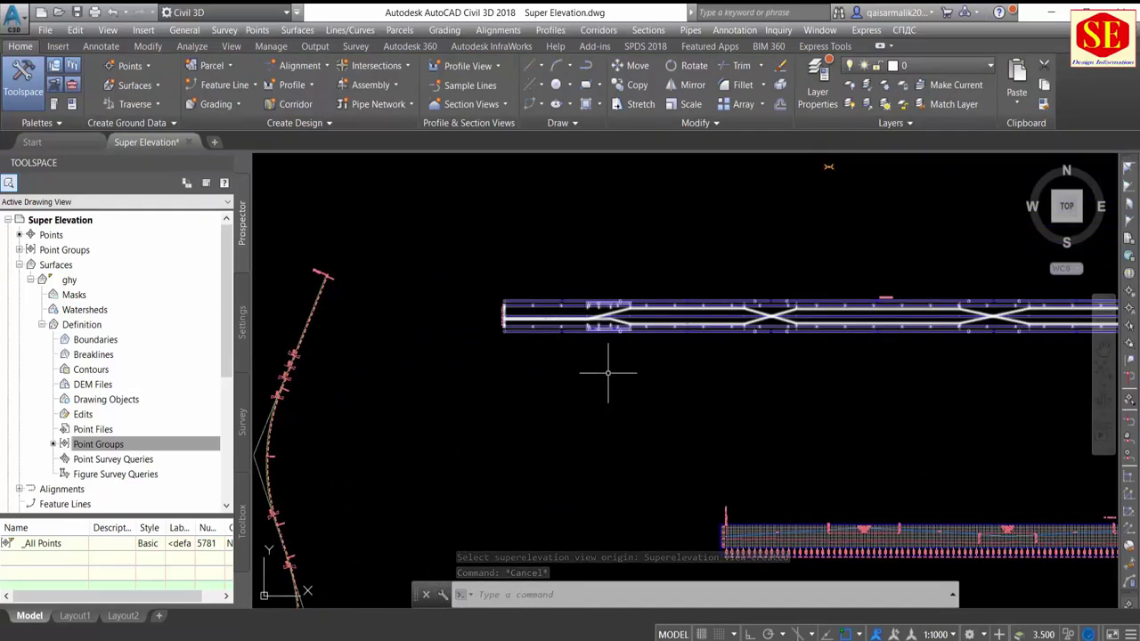
left_click(443, 637)
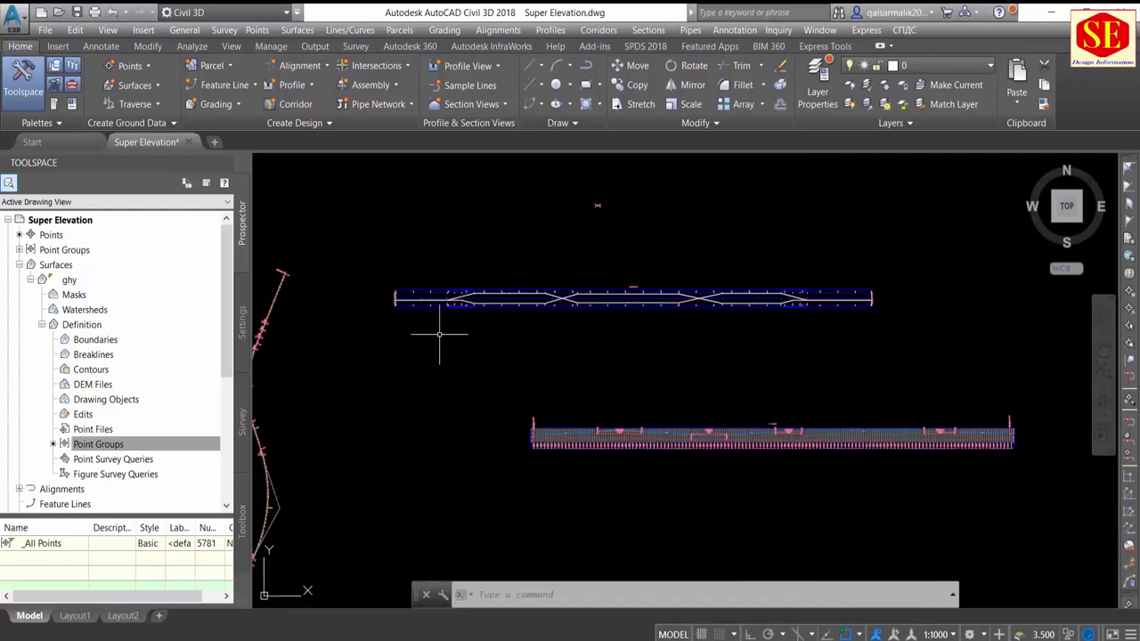
scroll(445, 324, "up", 3)
scroll(493, 246, "down", 3)
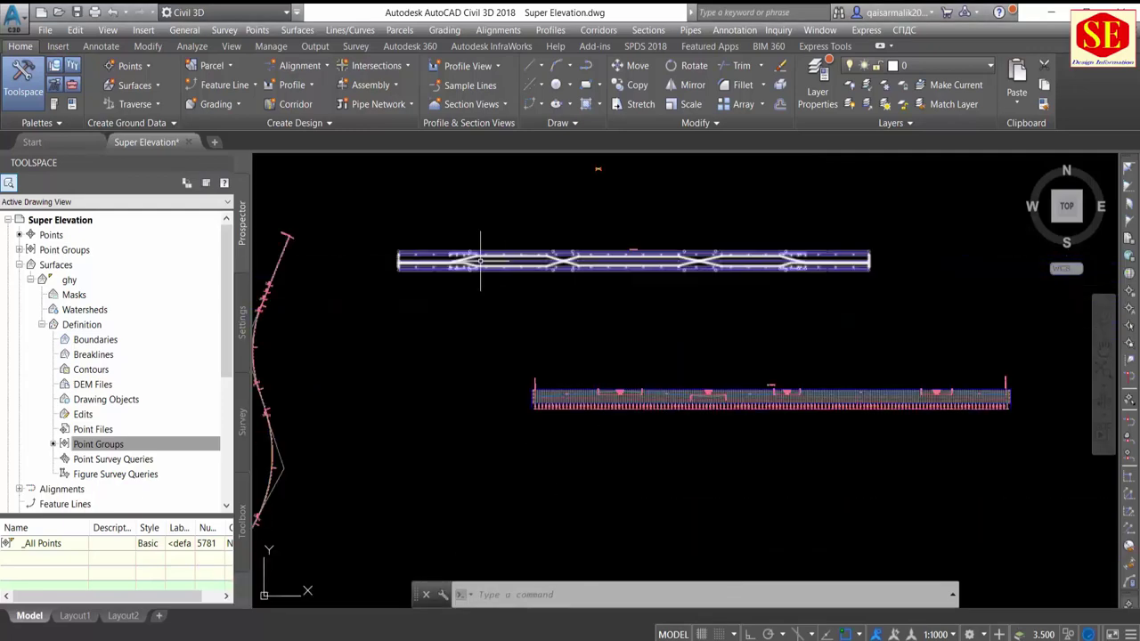
scroll(400, 333, "down", 1)
scroll(415, 267, "up", 3)
scroll(523, 230, "up", 2)
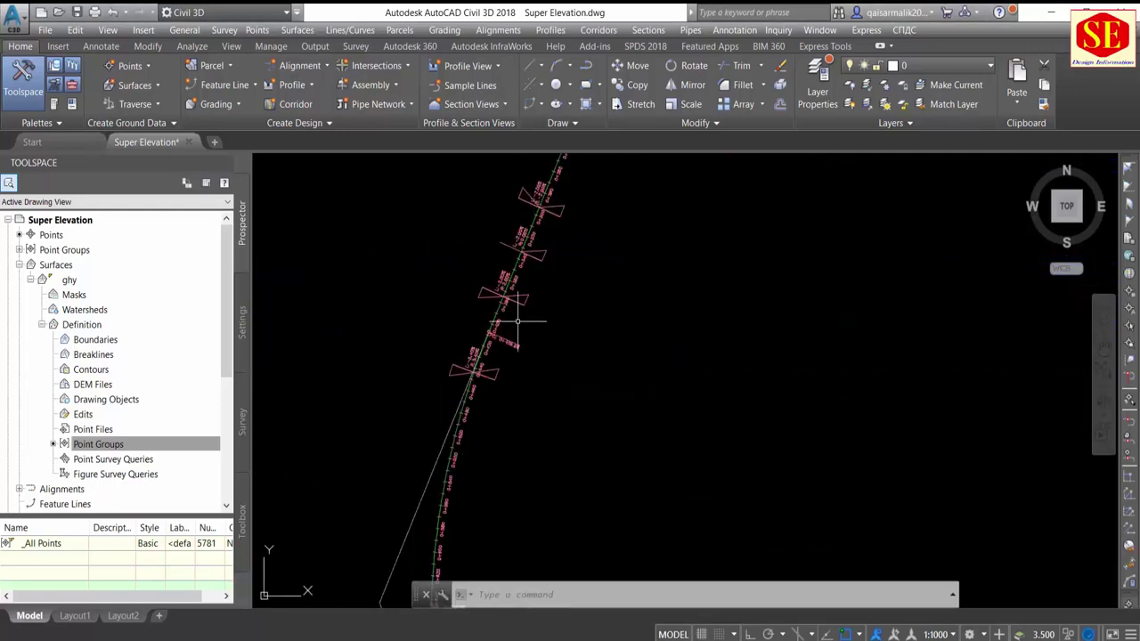
scroll(520, 374, "down", 3)
scroll(526, 419, "up", 3)
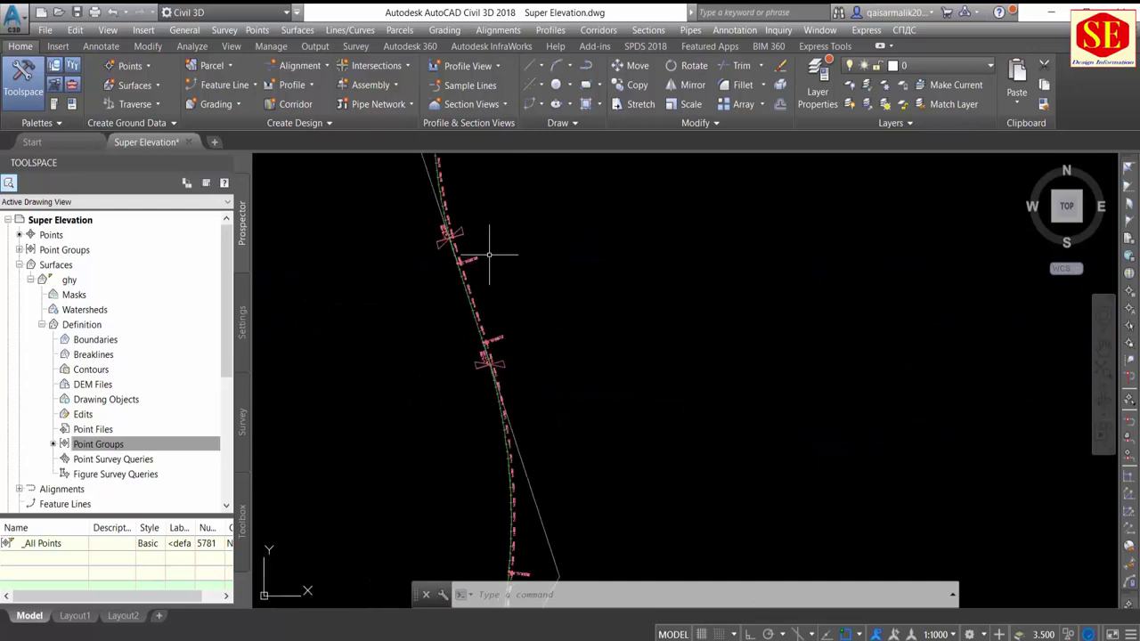
scroll(488, 267, "down", 2)
scroll(481, 366, "up", 1)
scroll(454, 423, "up", 1)
scroll(436, 432, "up", 2)
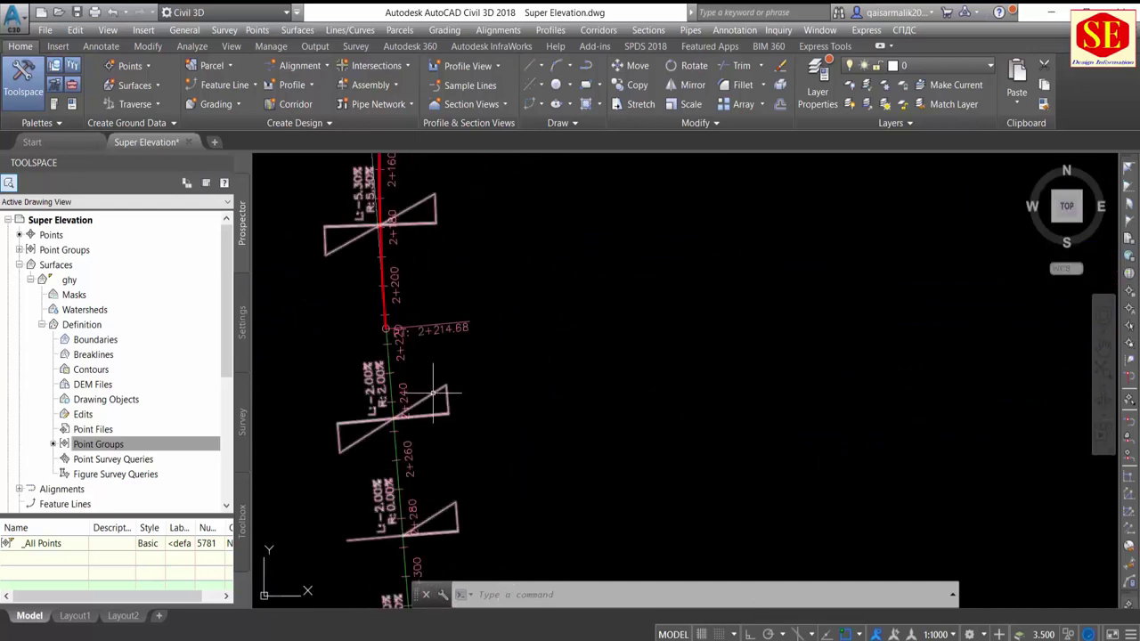
scroll(434, 392, "down", 1)
scroll(423, 356, "down", 1)
scroll(428, 394, "down", 2)
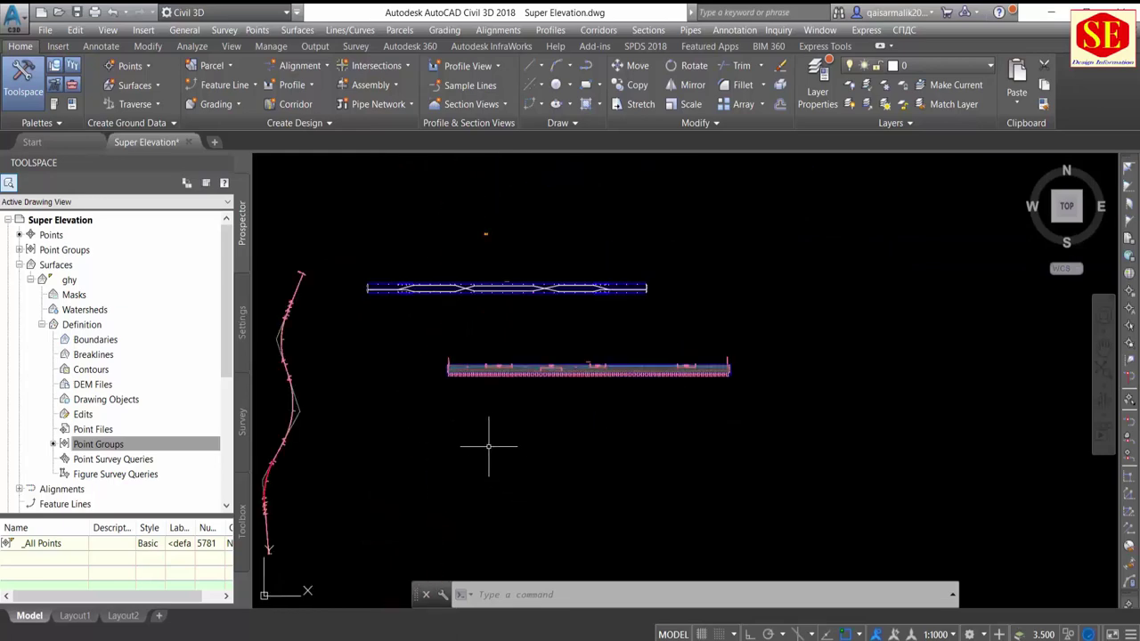
scroll(485, 401, "up", 2)
scroll(490, 365, "up", 2)
scroll(641, 401, "down", 1)
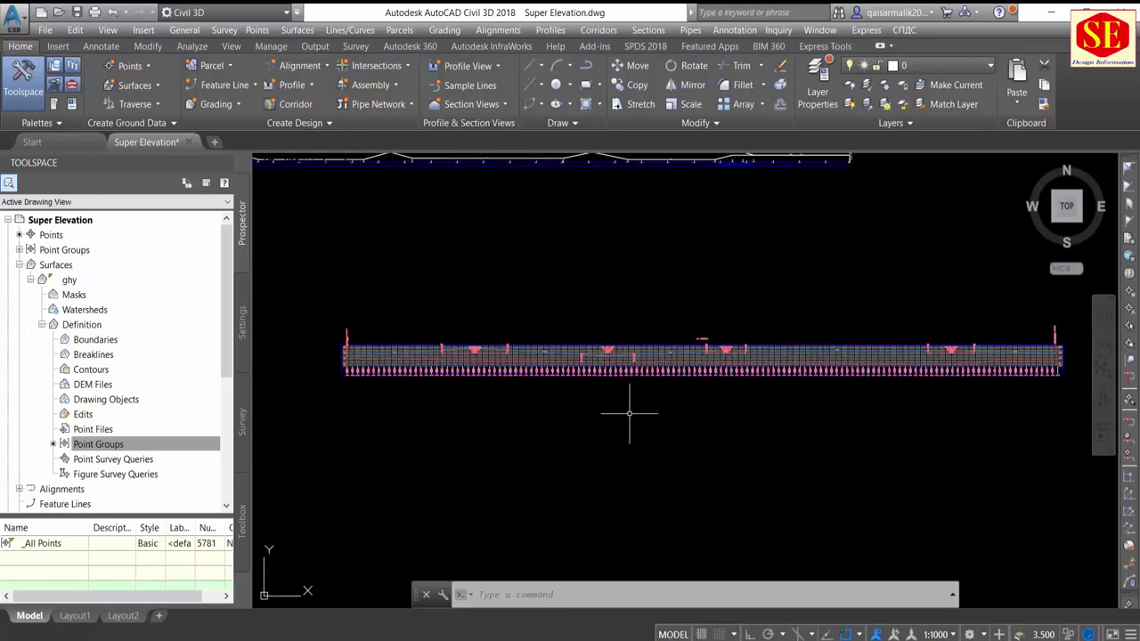
scroll(438, 378, "up", 3)
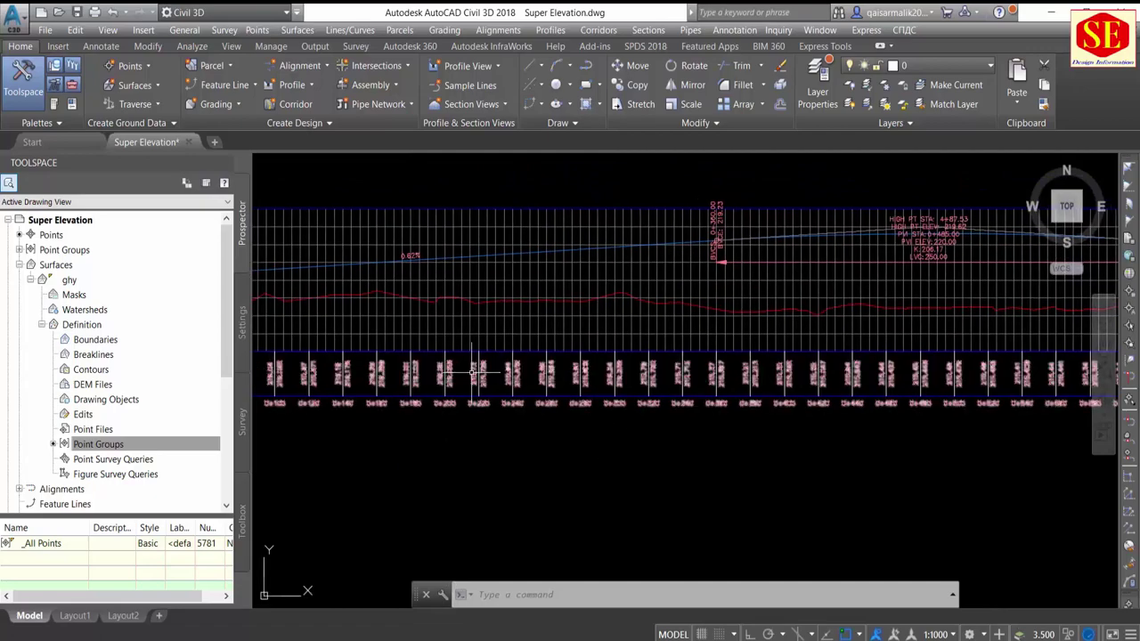
mouse_move(458, 241)
middle_mouse_down()
mouse_move(458, 304)
mouse_move(615, 392)
middle_mouse_up()
scroll(605, 395, "up", 2)
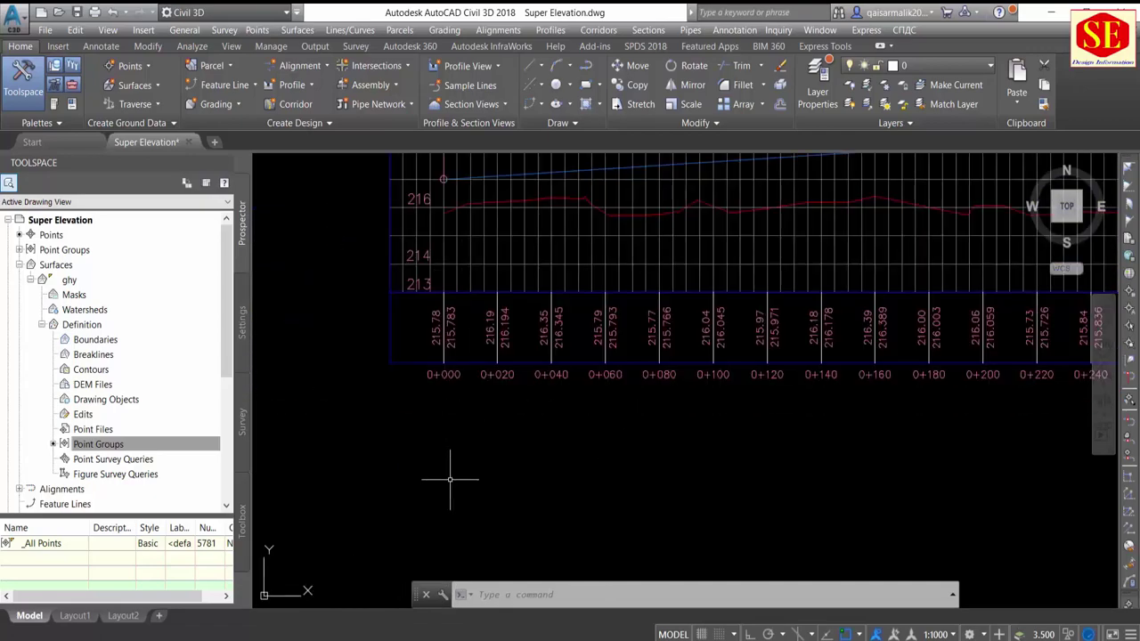
scroll(461, 388, "down", 1)
mouse_move(461, 388)
middle_mouse_down()
mouse_move(415, 445)
mouse_move(448, 441)
middle_mouse_up()
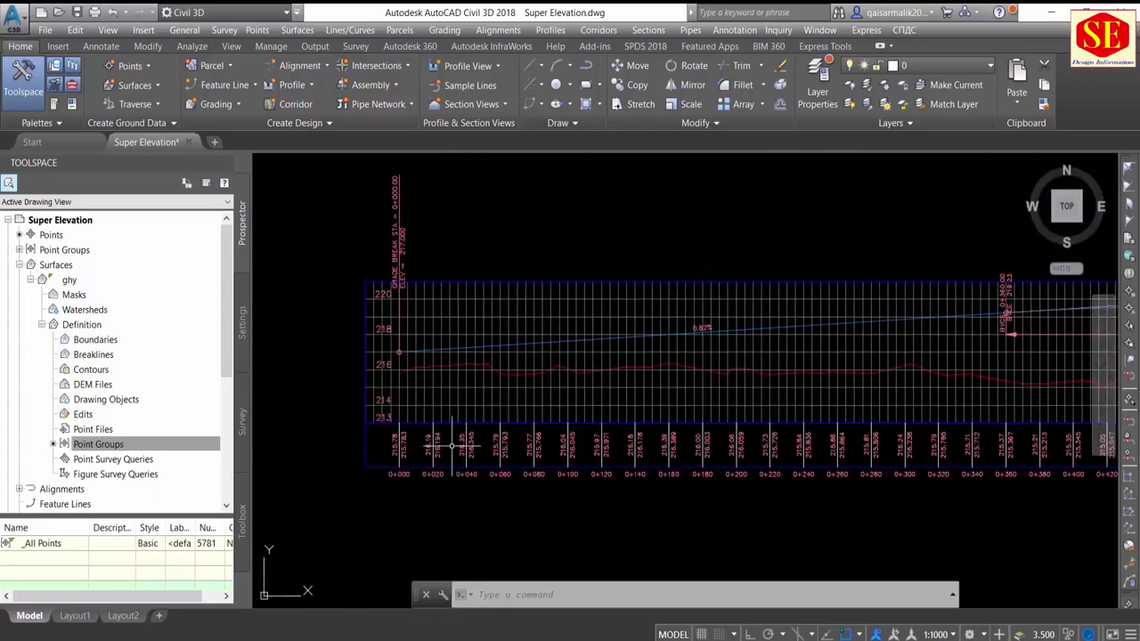
Step: Select profile view R11 and open its Profile View Properties dialog
left_click(456, 292)
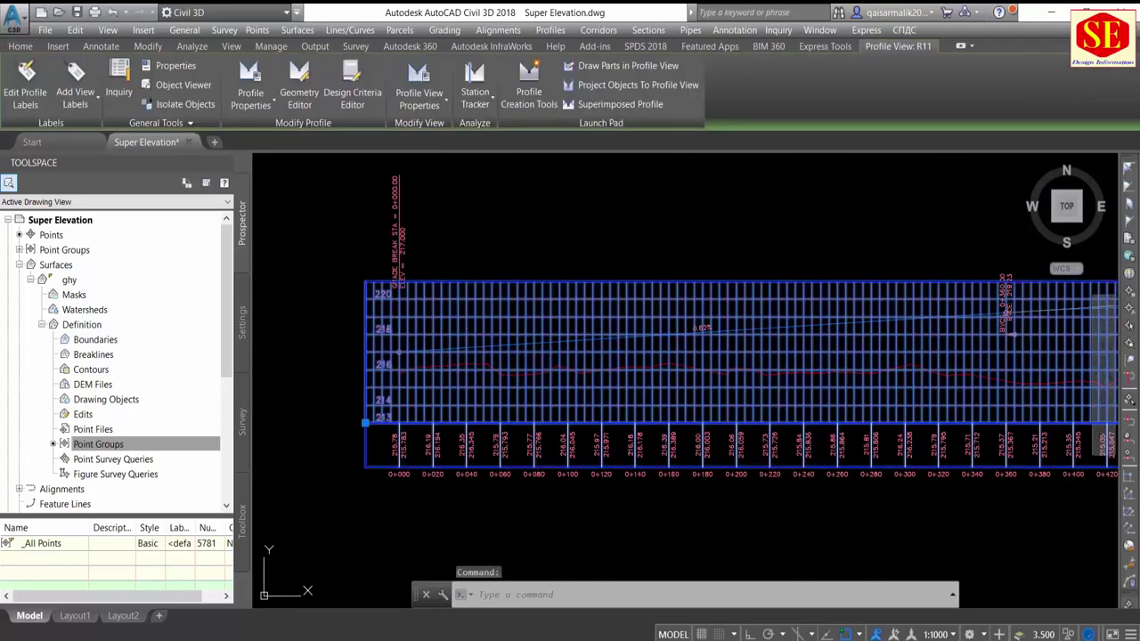
left_click(419, 104)
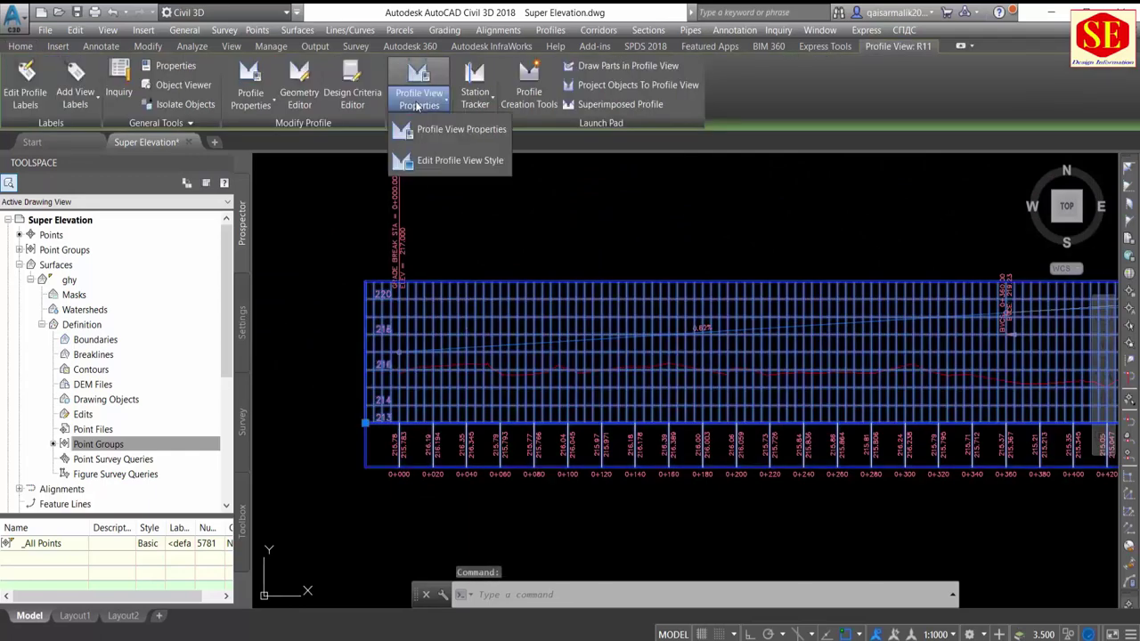
left_click(431, 132)
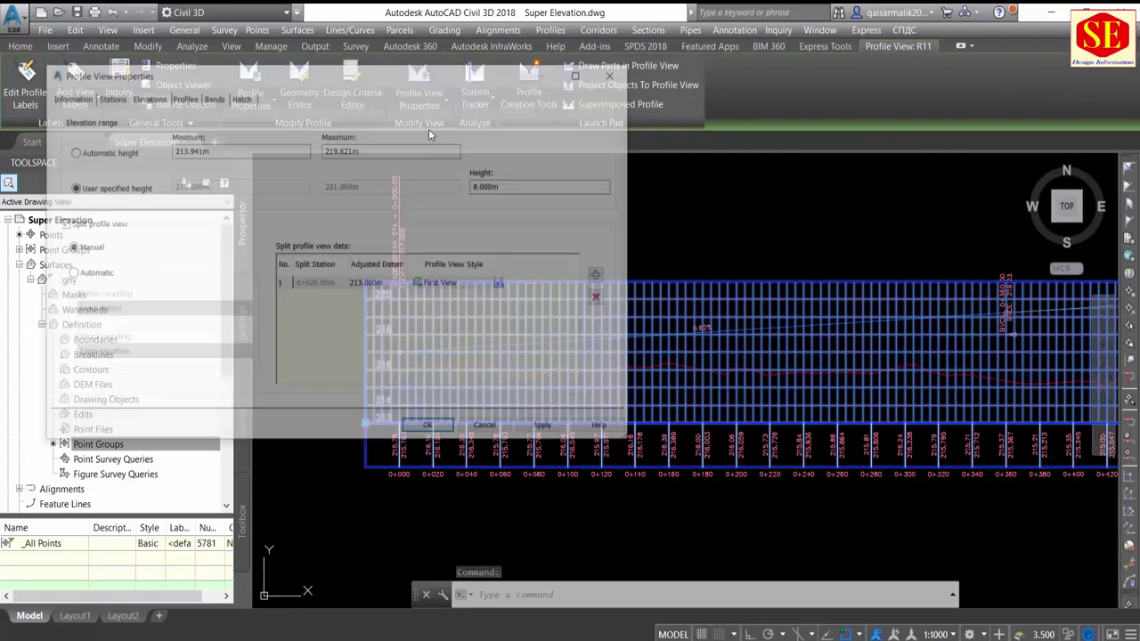
Step: On the Bands settings, set the profile data band's Profile1 to R1 Des and apply
left_click(213, 98)
left_click_drag(426, 357, 543, 359)
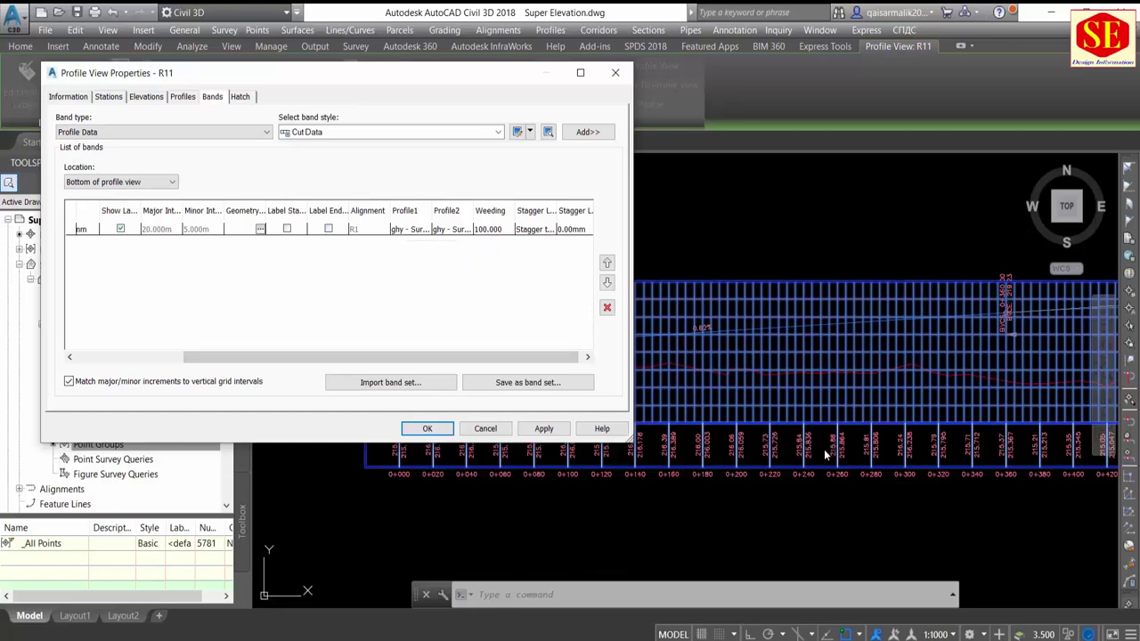
left_click(456, 230)
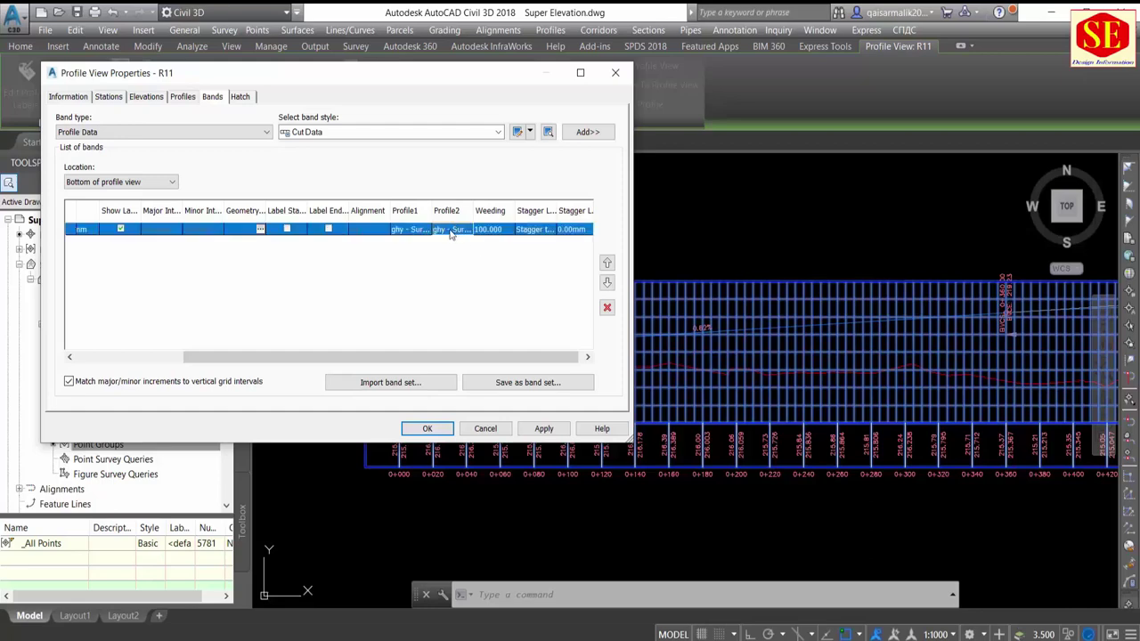
left_click(415, 234)
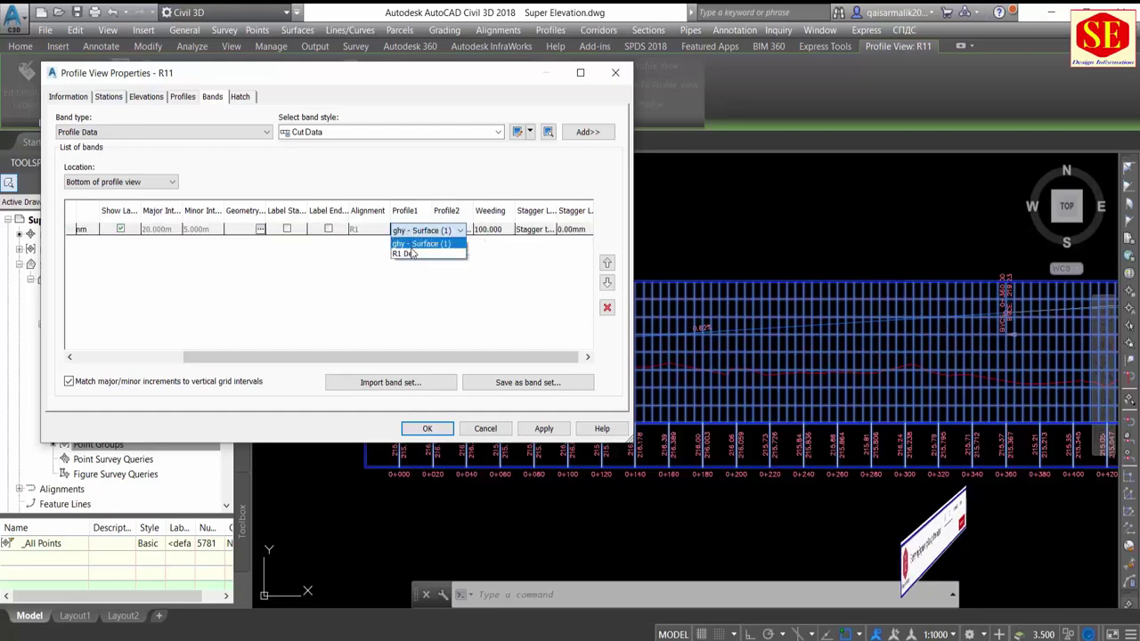
left_click(408, 253)
left_click(543, 429)
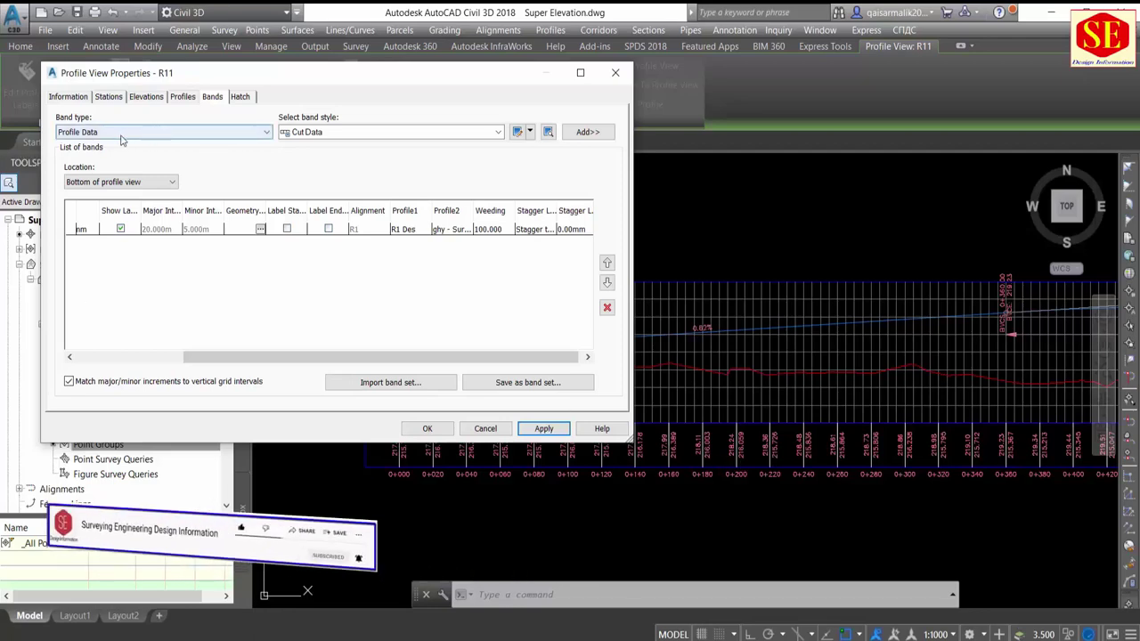
Step: Delete the Profile Data band from the list and apply the removal
left_click(157, 231)
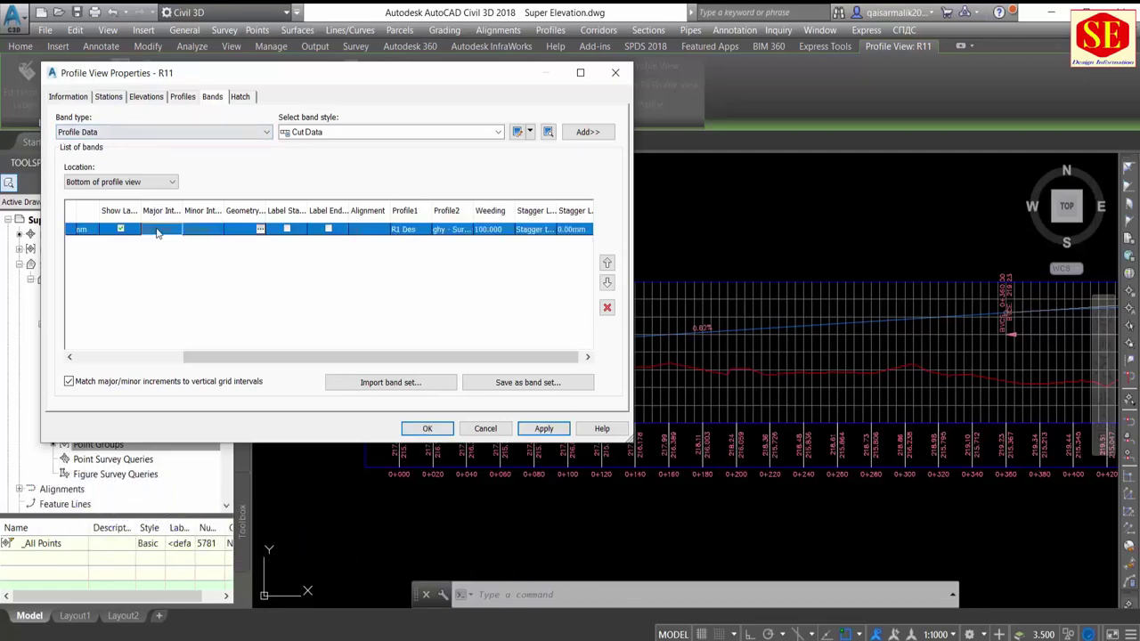
left_click(606, 307)
left_click(554, 432)
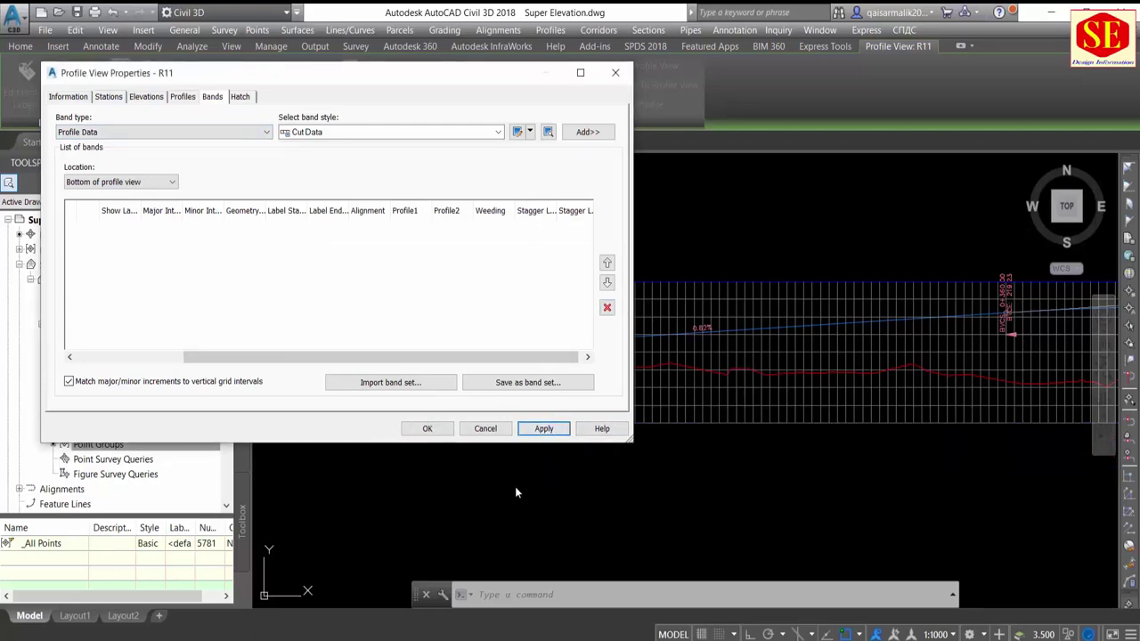
mouse_move(428, 78)
left_mouse_down()
mouse_move(343, 141)
mouse_move(540, 141)
left_mouse_up()
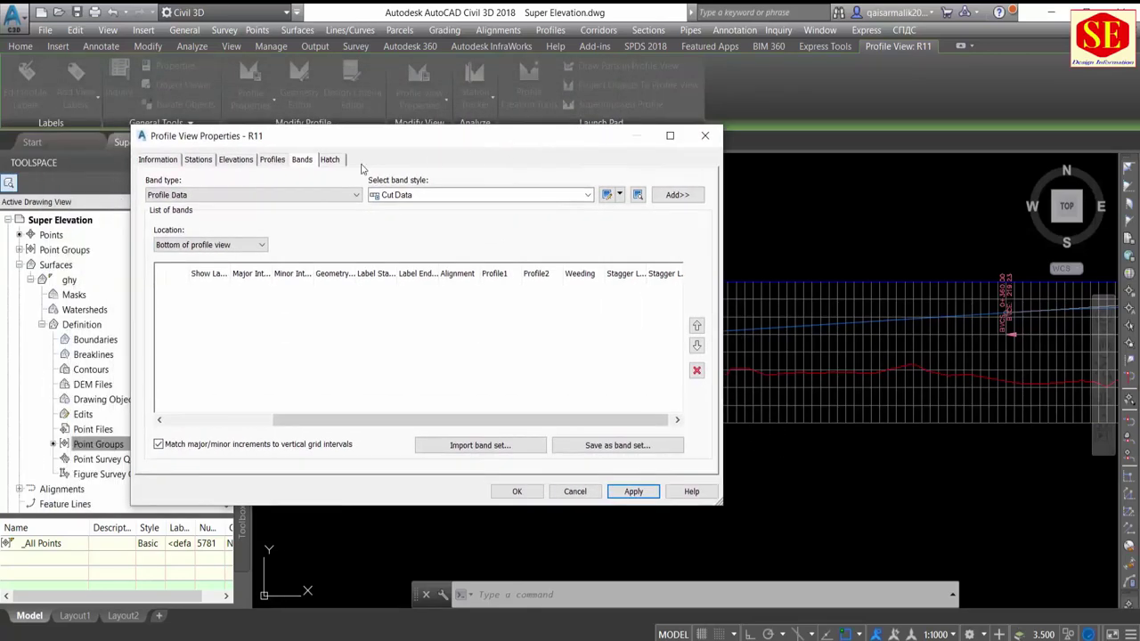
Step: Choose Horizontal Geometry as band type with the Curvature style and view its style details
left_click(220, 196)
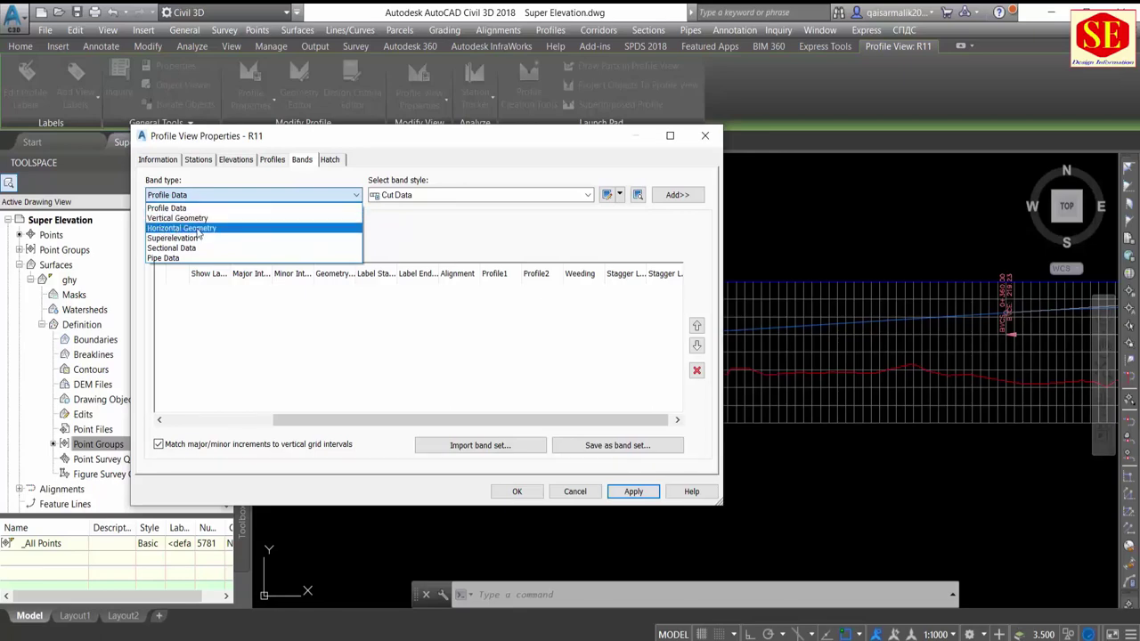
left_click(199, 230)
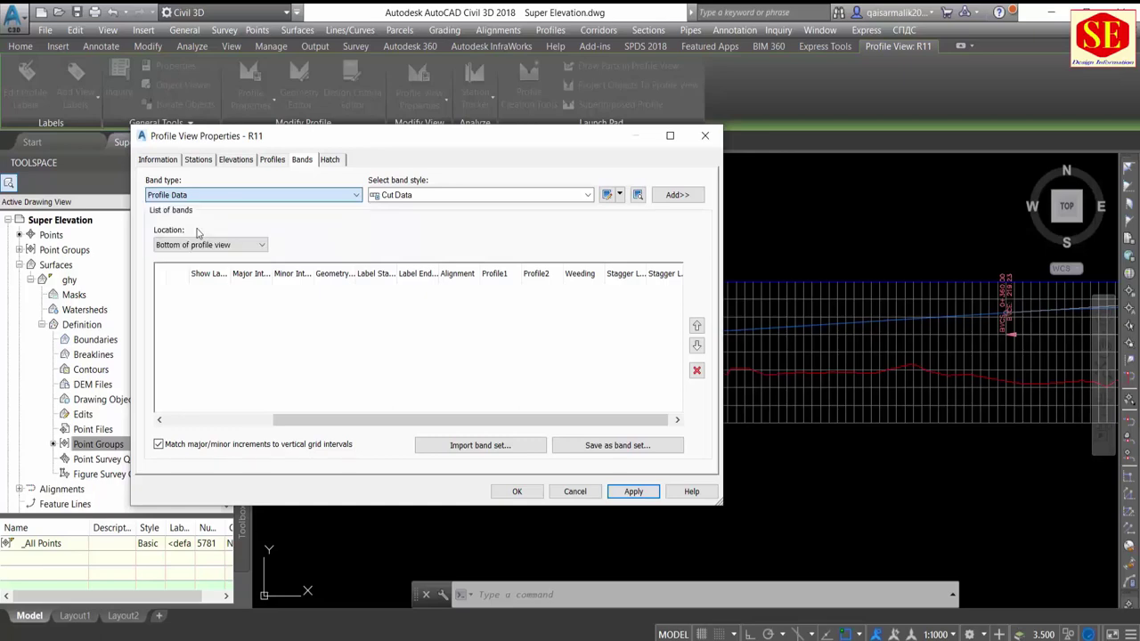
left_click(418, 198)
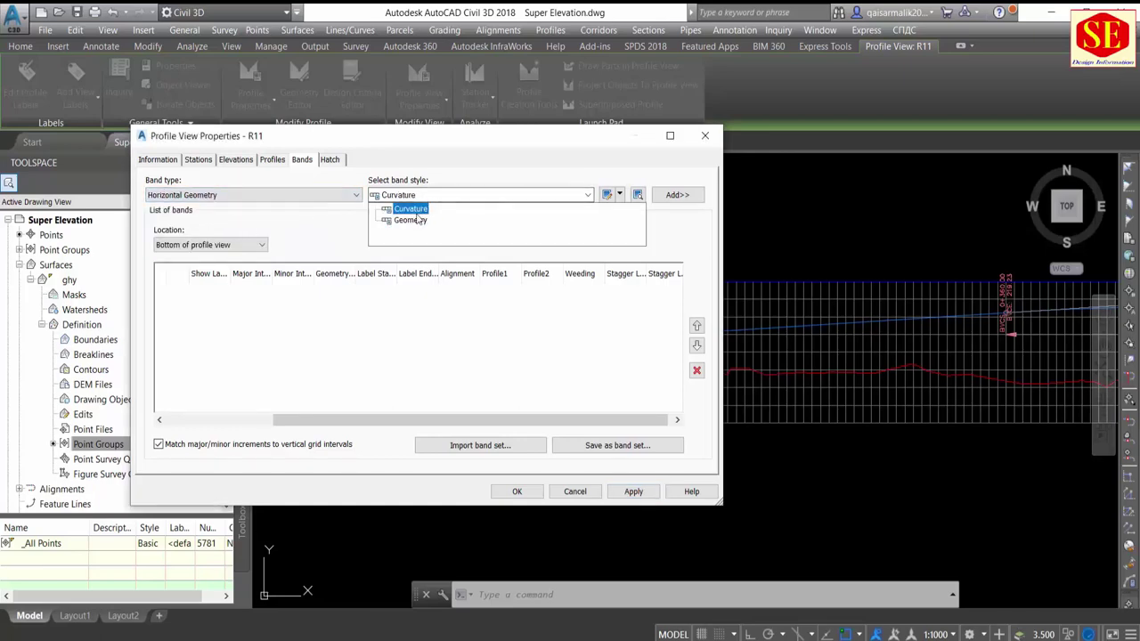
left_click(416, 212)
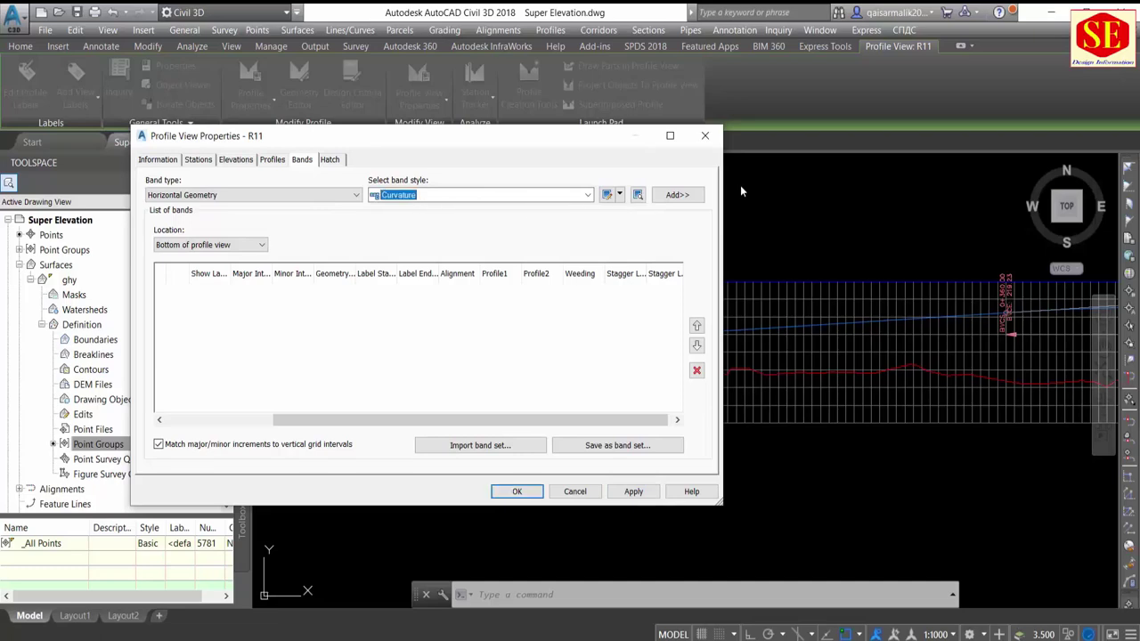
left_click(638, 195)
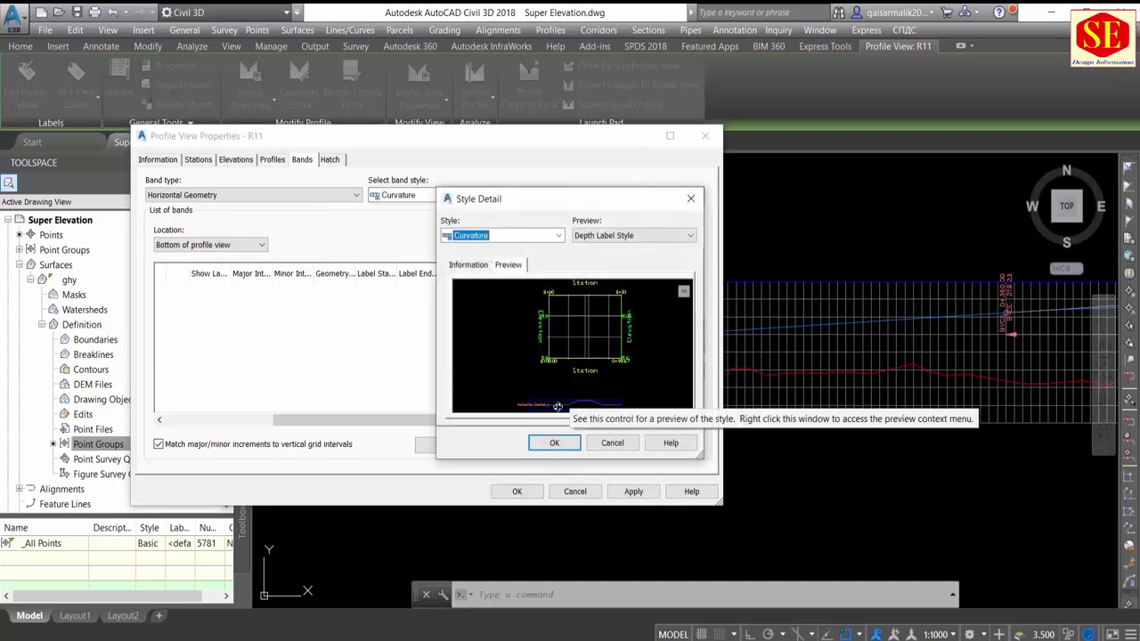
Step: Preview the Curvature style with Depth Label Style, then close the Style Detail window
scroll(571, 393, "up", 2)
scroll(570, 392, "up", 1)
scroll(569, 392, "up", 2)
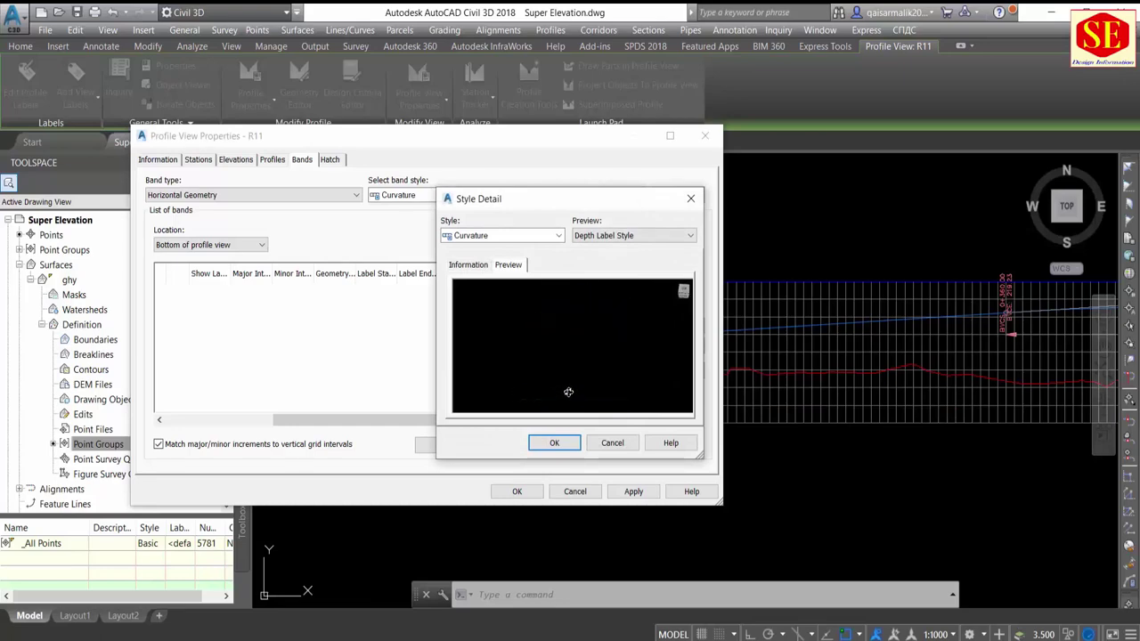
left_click(592, 238)
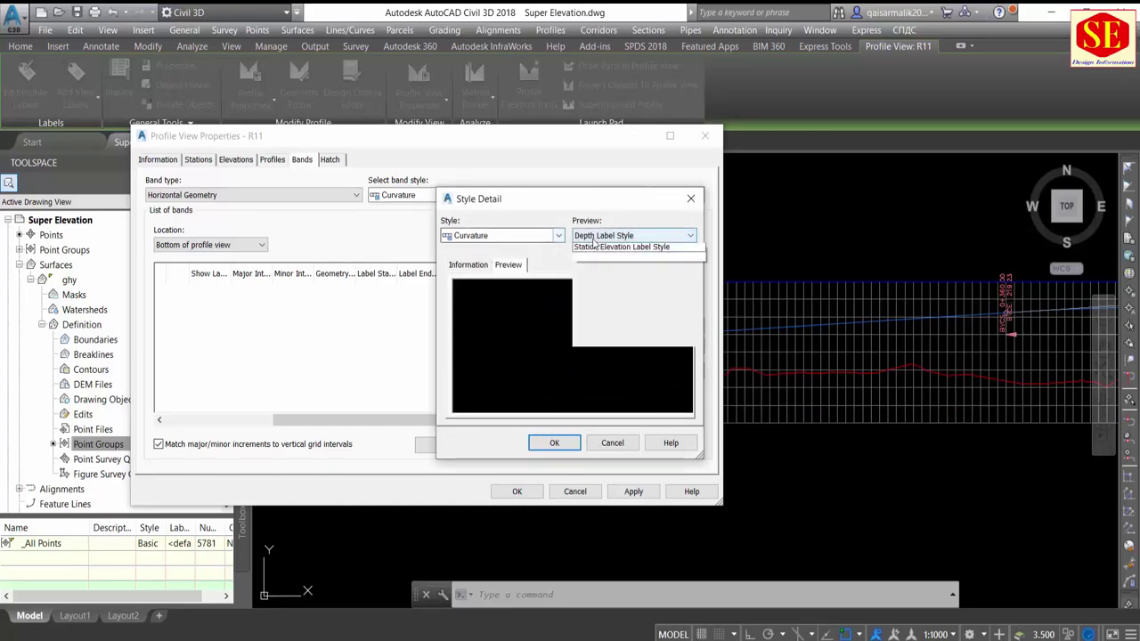
left_click(592, 249)
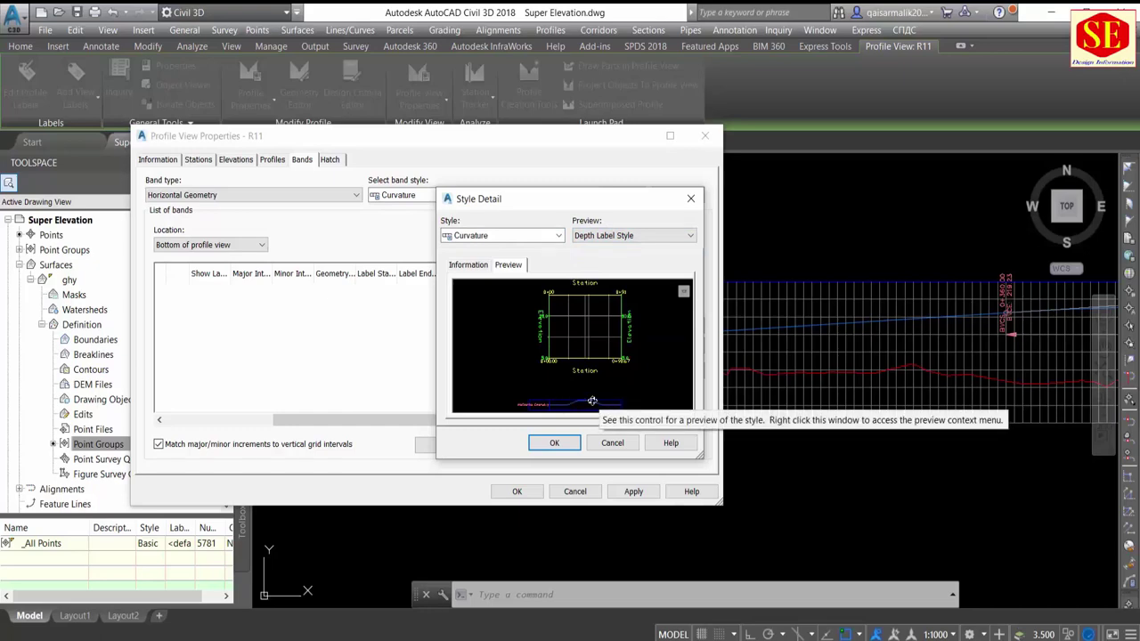
left_click(623, 238)
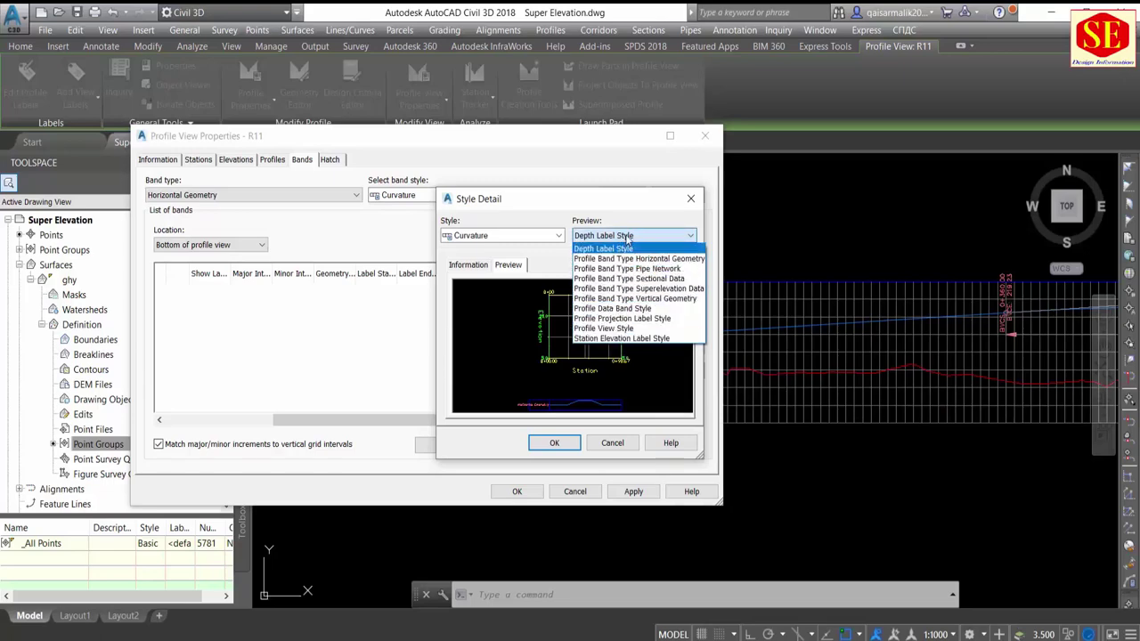
left_click(627, 237)
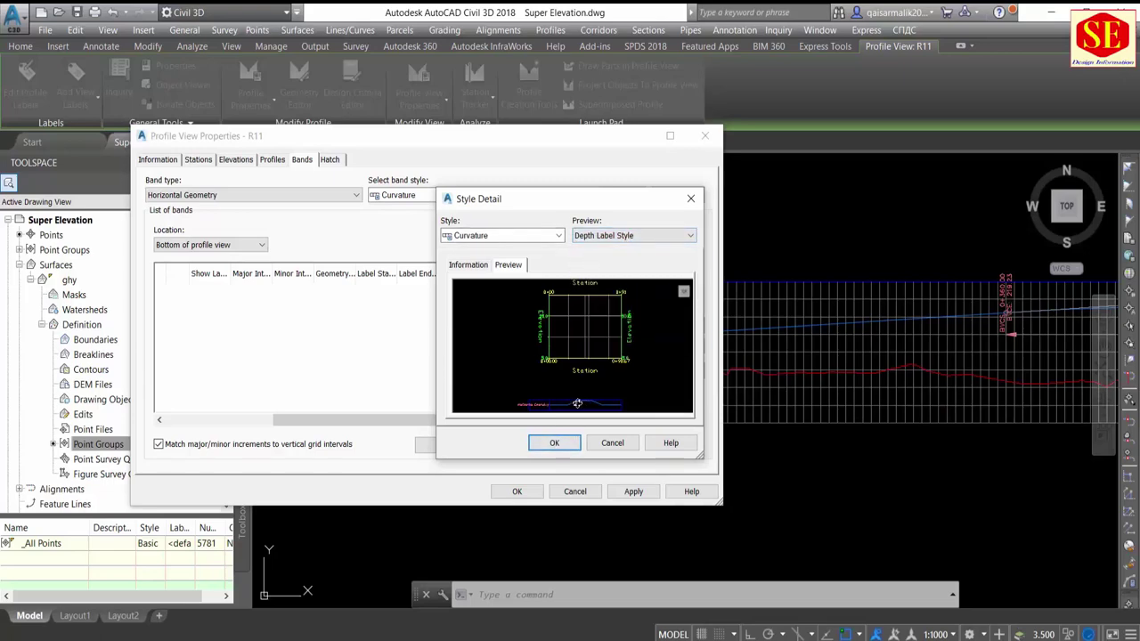
left_click(555, 444)
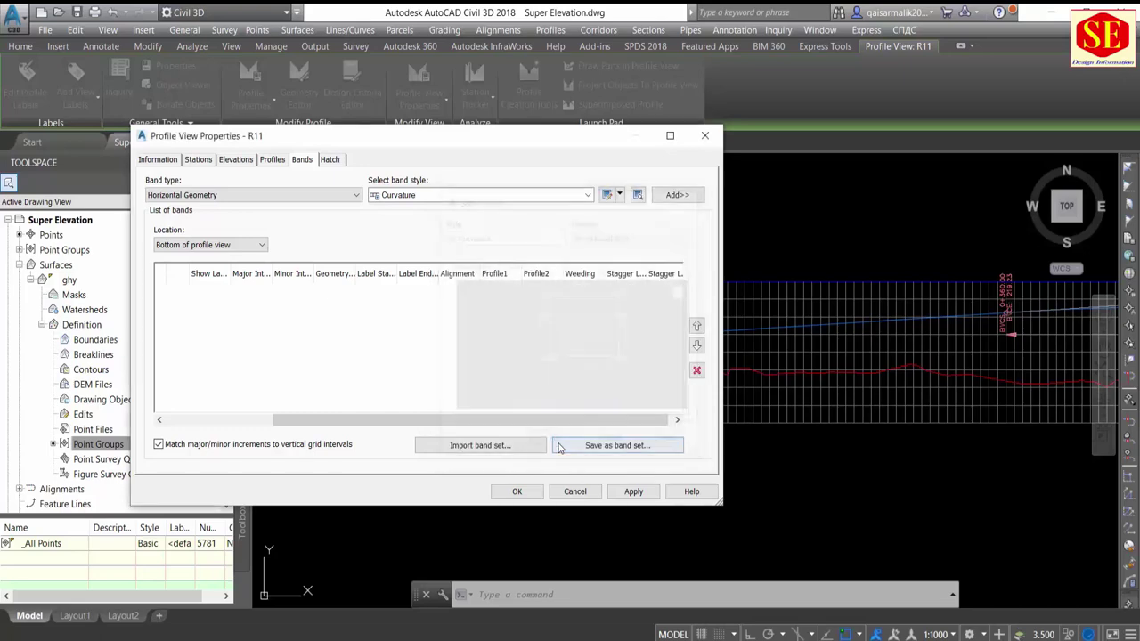
Step: Add the Curvature Horizontal Geometry band to profile view R11 and apply it
left_click(675, 196)
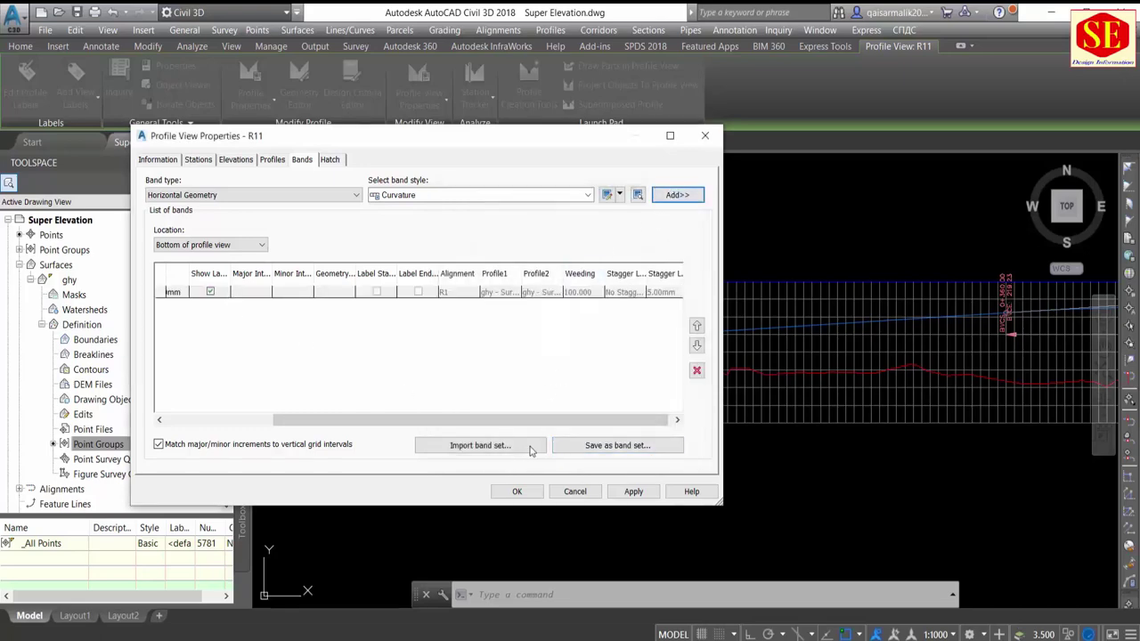
left_click(634, 493)
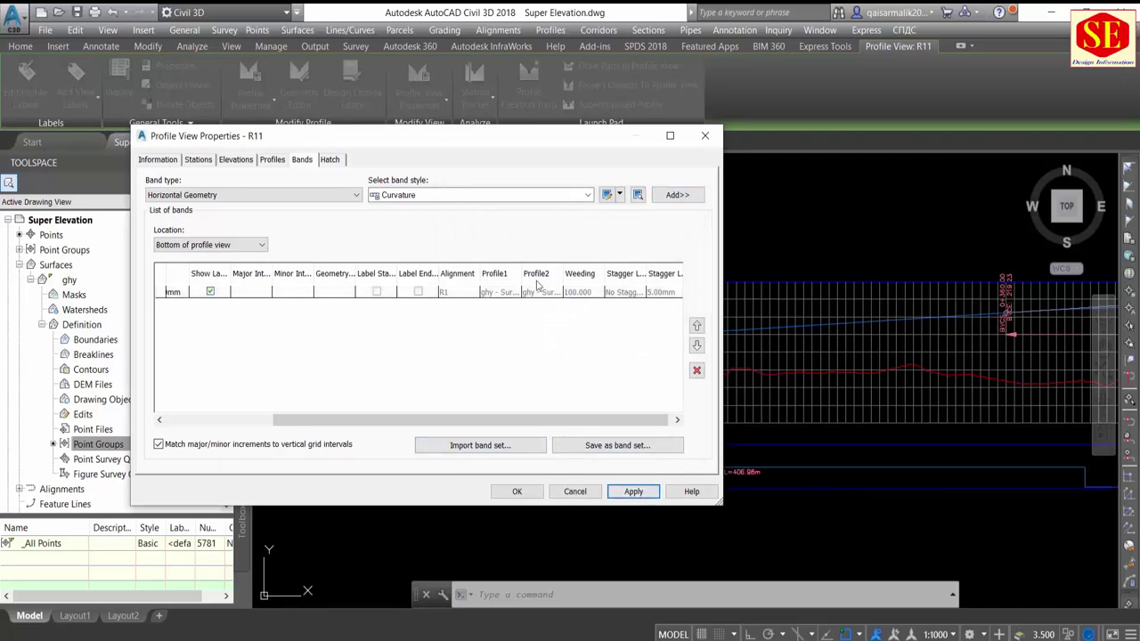
left_click_drag(535, 143, 421, 144)
Step: Close Profile View Properties and zoom around to view the new Horizontal Geometry band
left_click(403, 493)
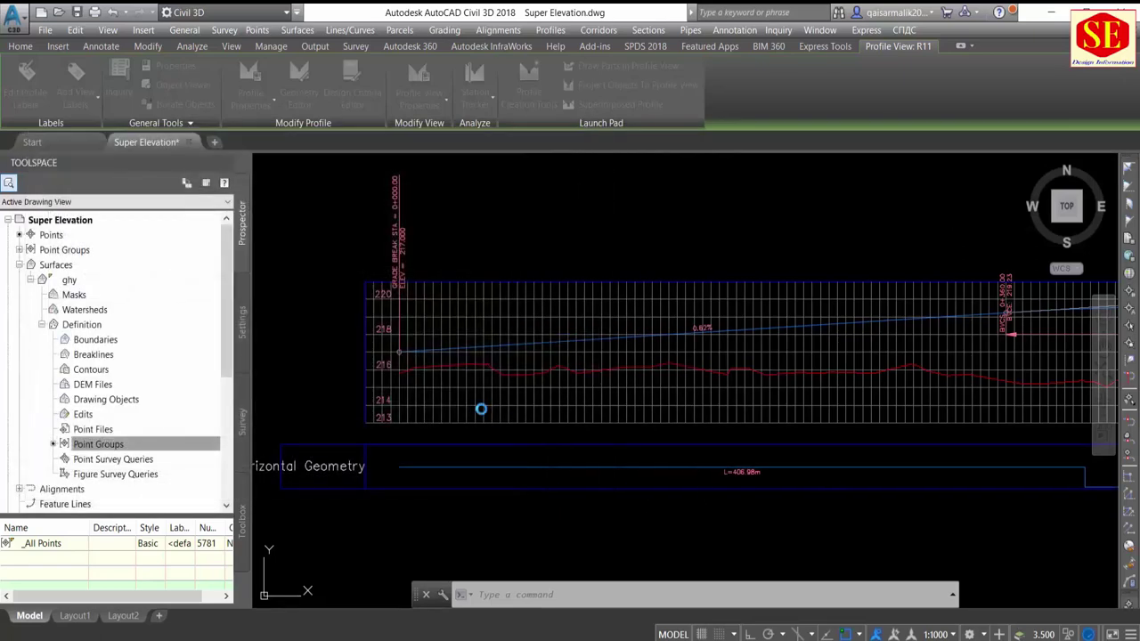
key("Escape")
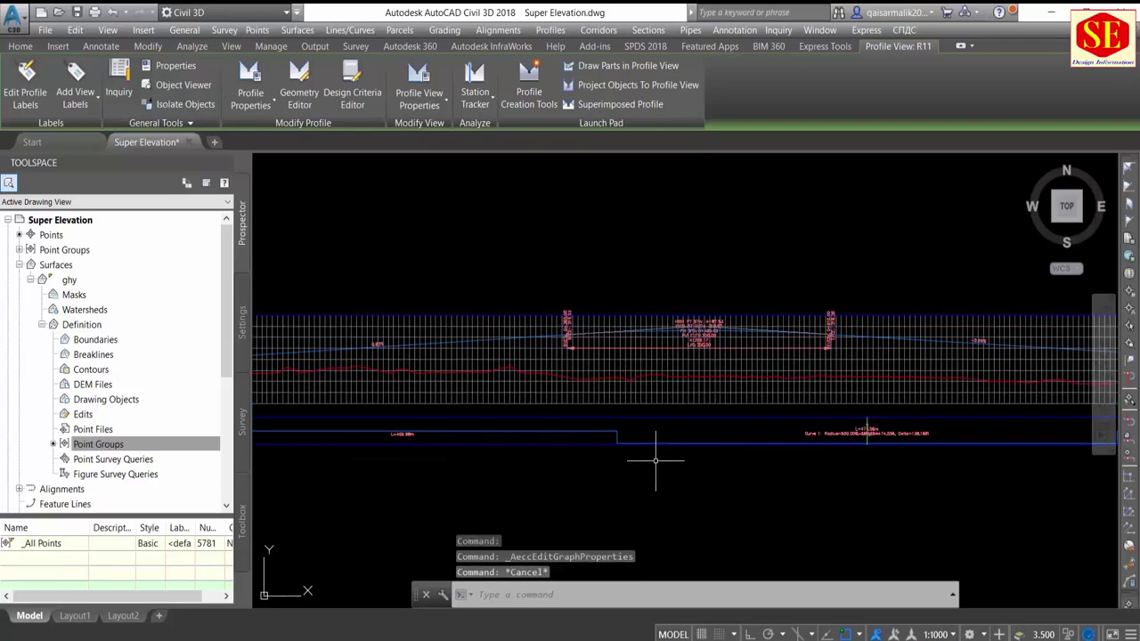
middle_click_drag(790, 441, 612, 415)
scroll(613, 415, "up", 2)
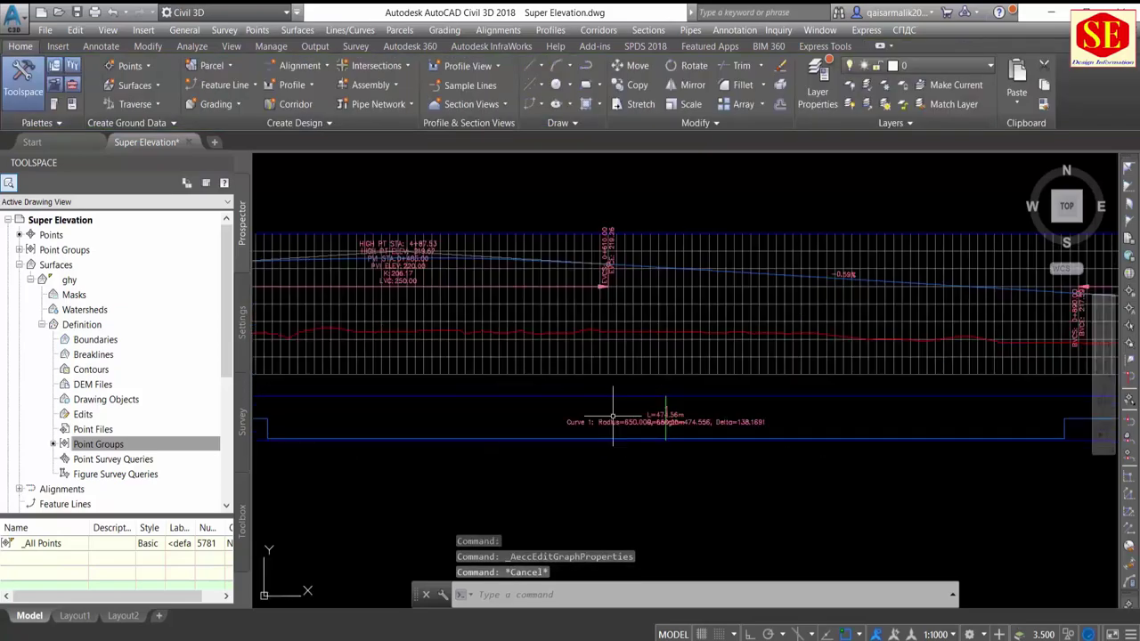
scroll(641, 411, "up", 2)
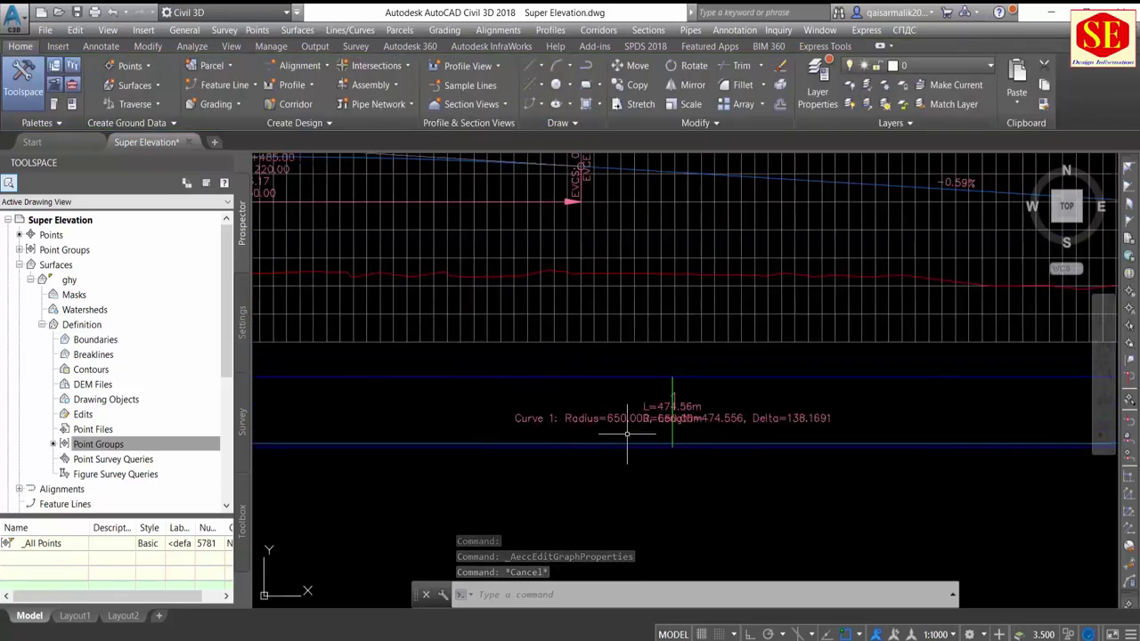
scroll(628, 433, "down", 5)
scroll(557, 420, "up", 3)
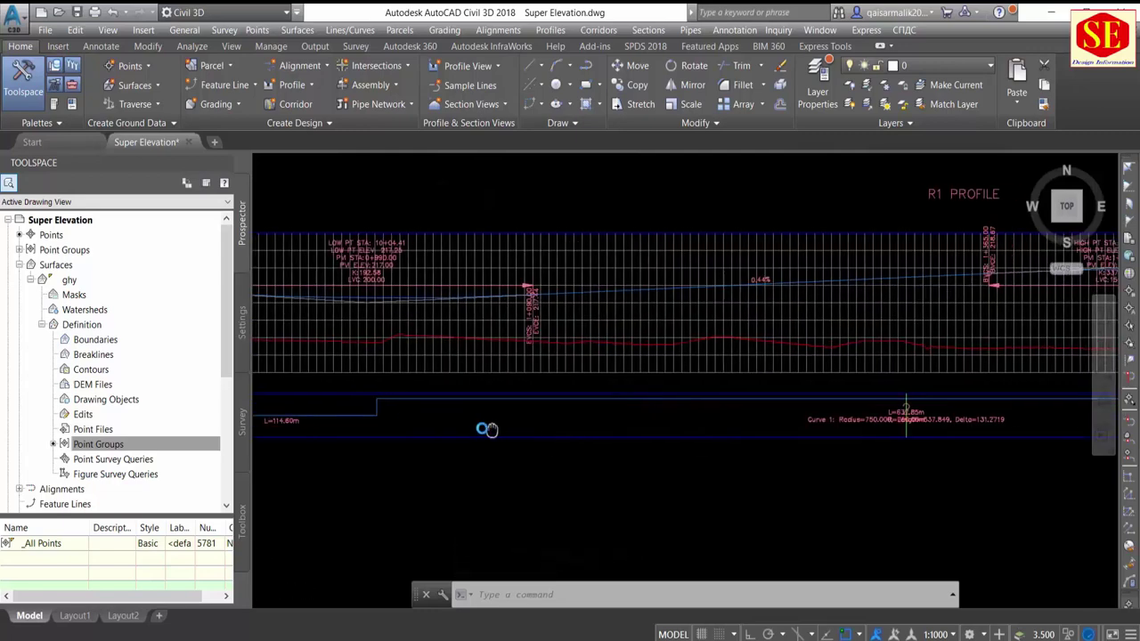
scroll(831, 413, "up", 2)
scroll(831, 413, "down", 2)
scroll(837, 409, "down", 2)
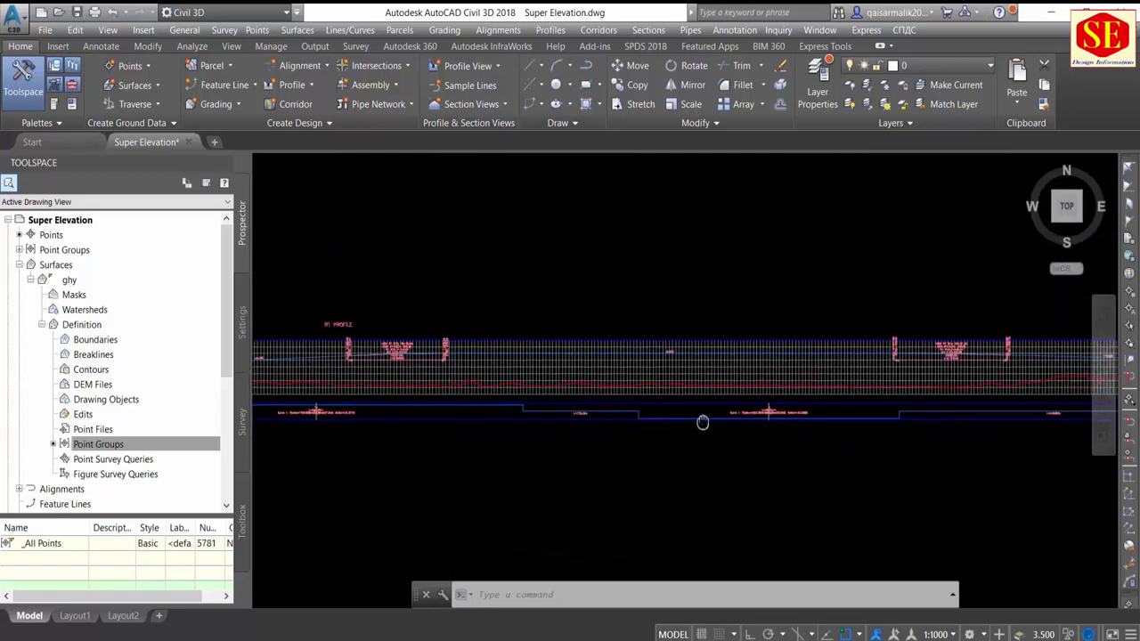
scroll(699, 418, "up", 5)
scroll(801, 415, "up", 2)
Step: Inspect the band's tangent and curve labels up close, then select profile view R11
key("Escape")
key("Escape")
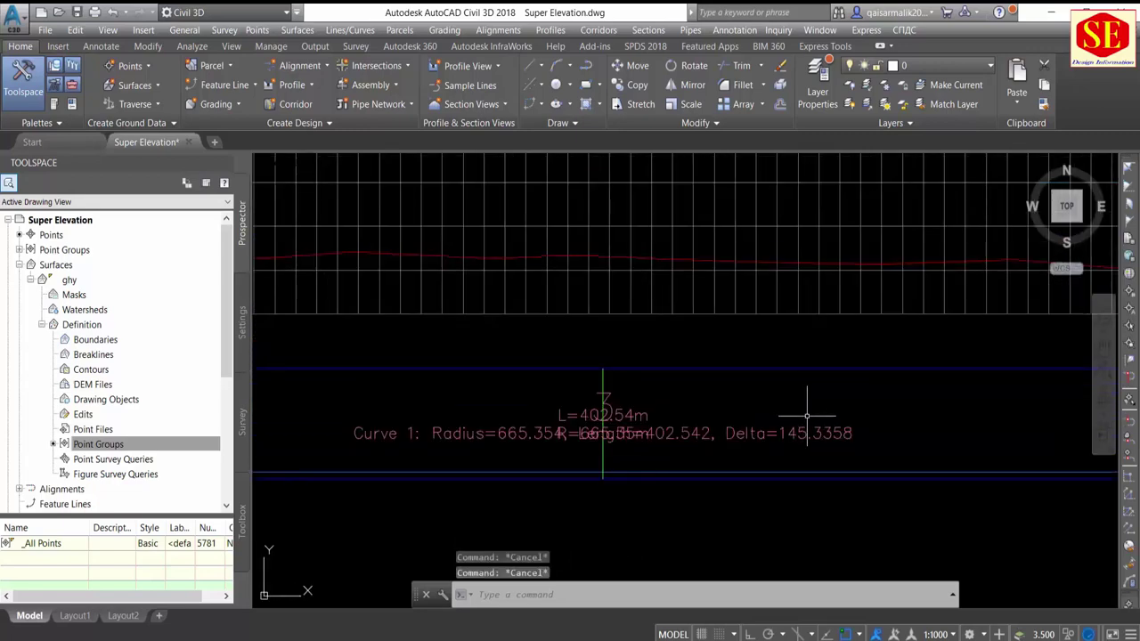
left_click(592, 420)
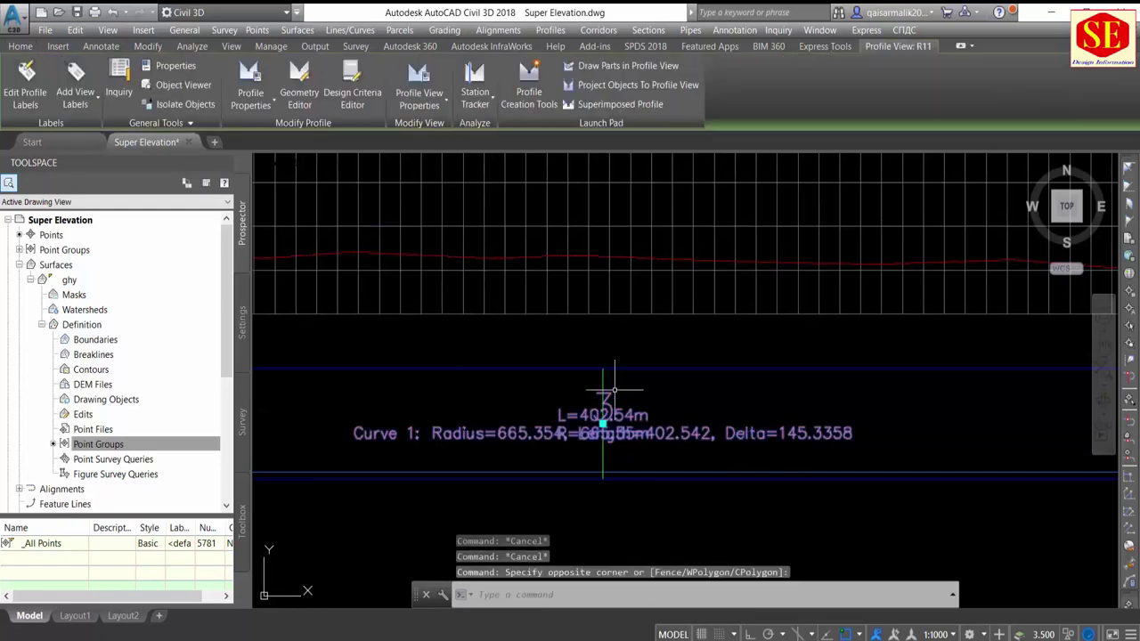
scroll(602, 419, "down", 3)
key("Escape")
middle_click_drag(530, 395, 669, 402)
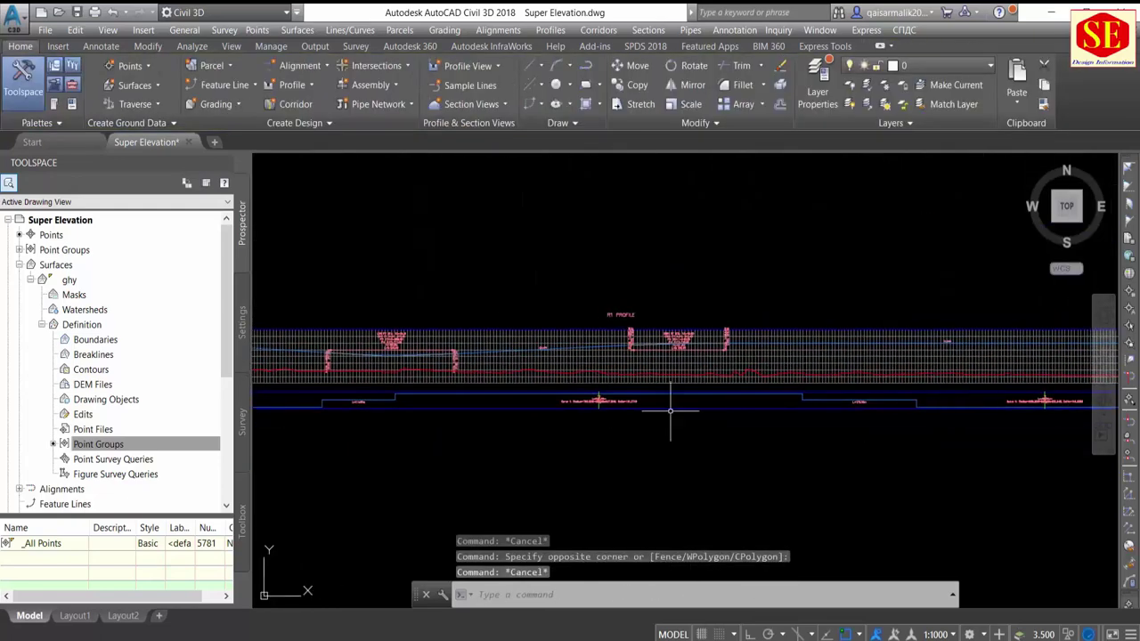
scroll(685, 412, "up", 2)
scroll(477, 410, "up", 3)
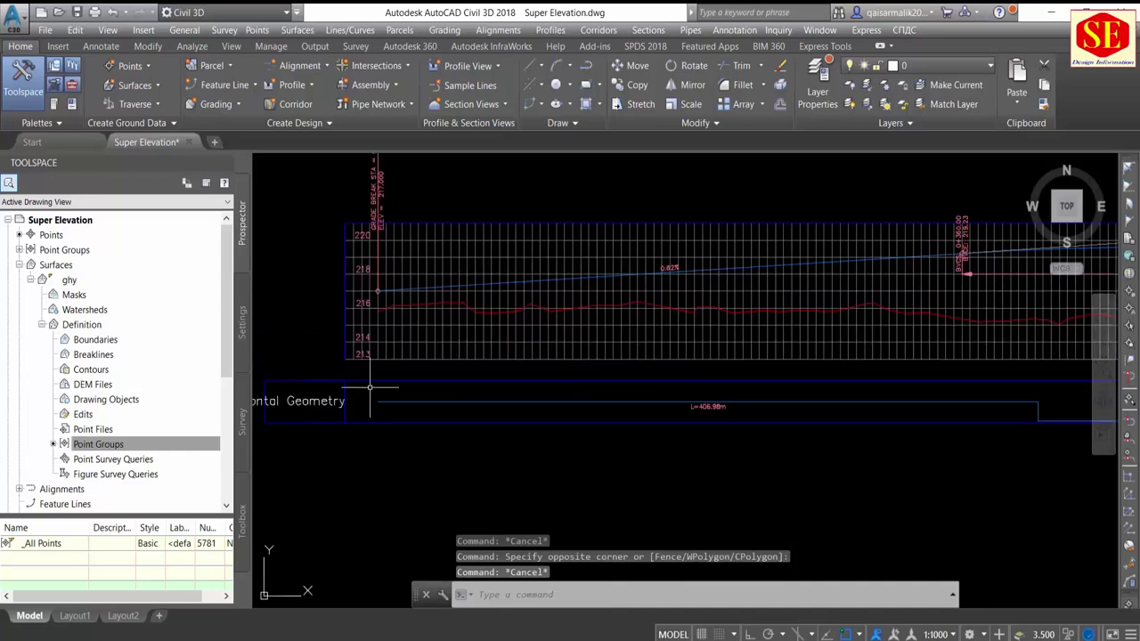
scroll(369, 386, "down", 3)
scroll(484, 400, "up", 1)
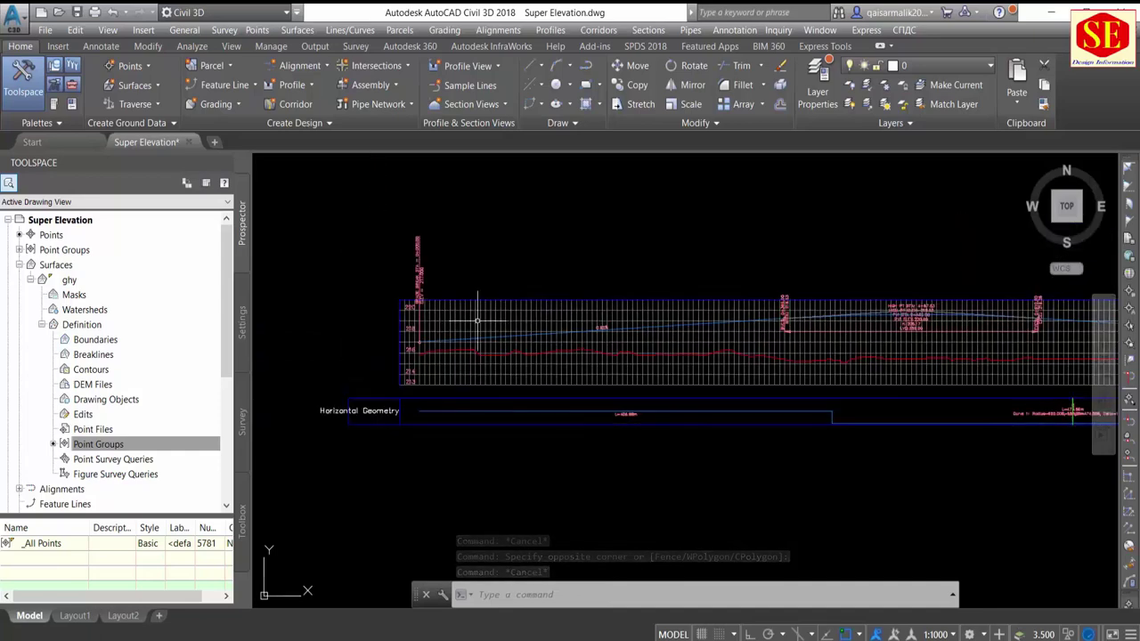
left_click(486, 365)
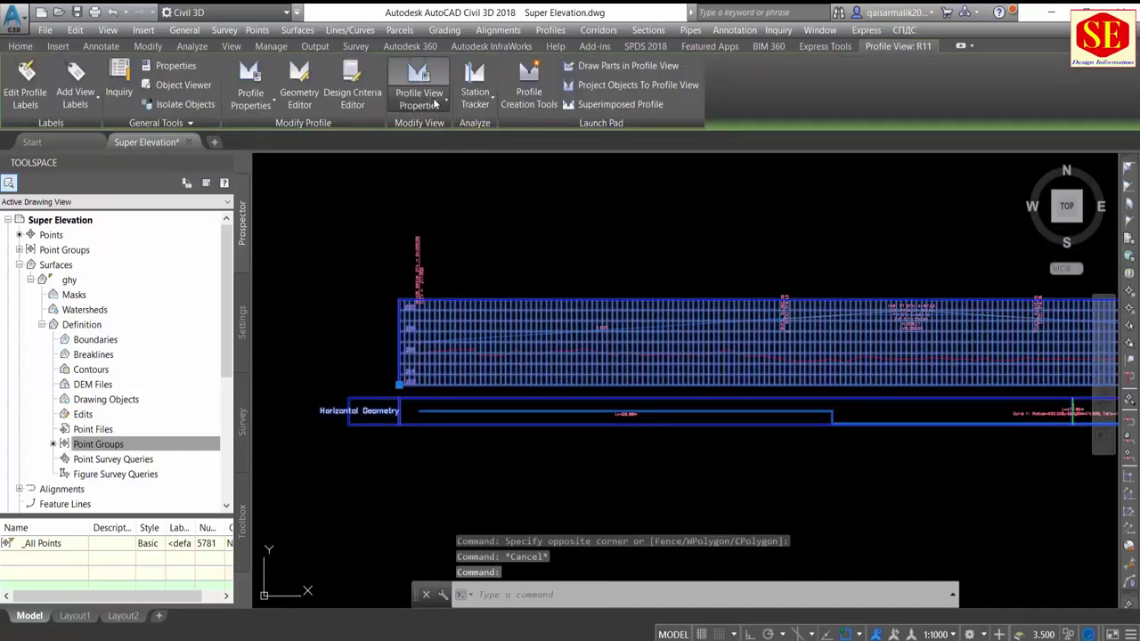
Step: In R11's properties, add a Superelevation band styled Divided with Two Crowns - No Shoulders
left_click(419, 104)
left_click(441, 131)
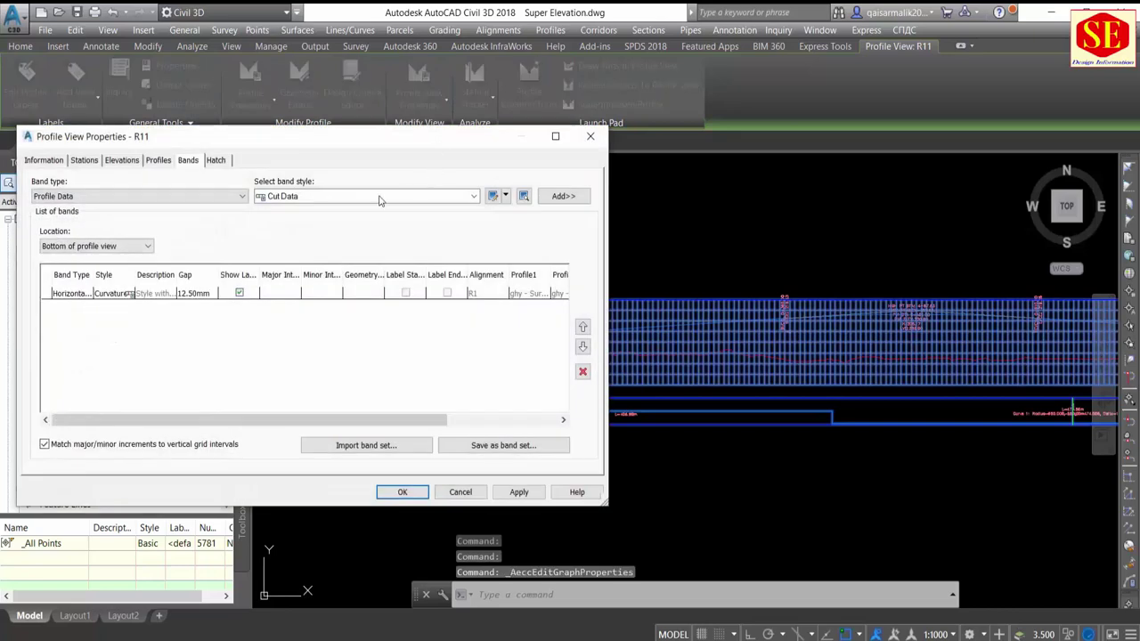
left_click(158, 160)
left_click(188, 160)
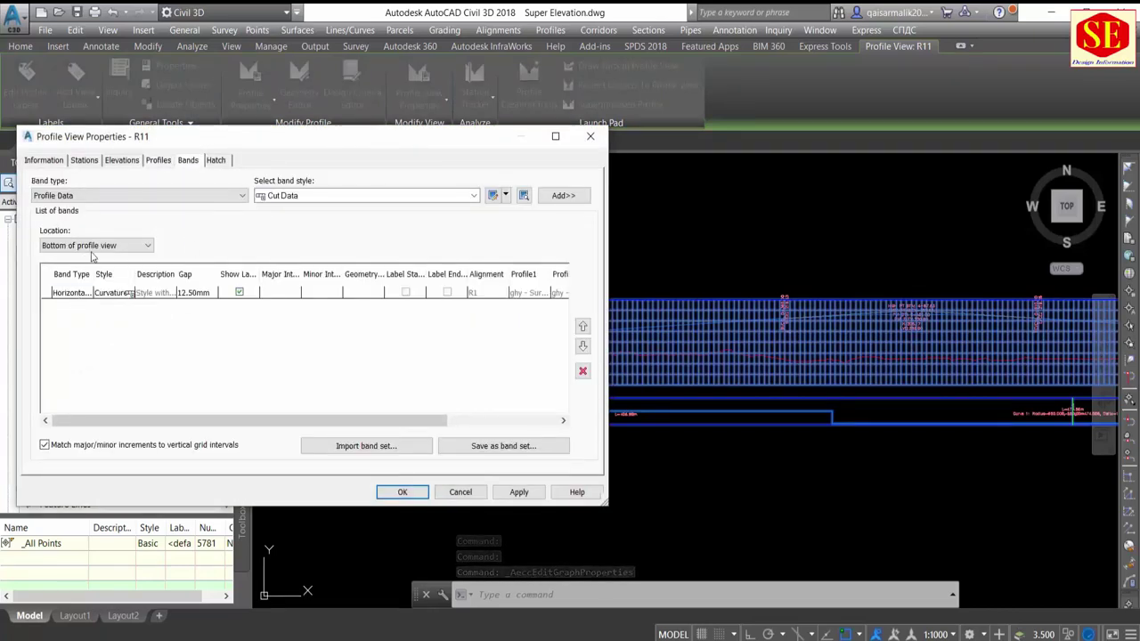
left_click(138, 198)
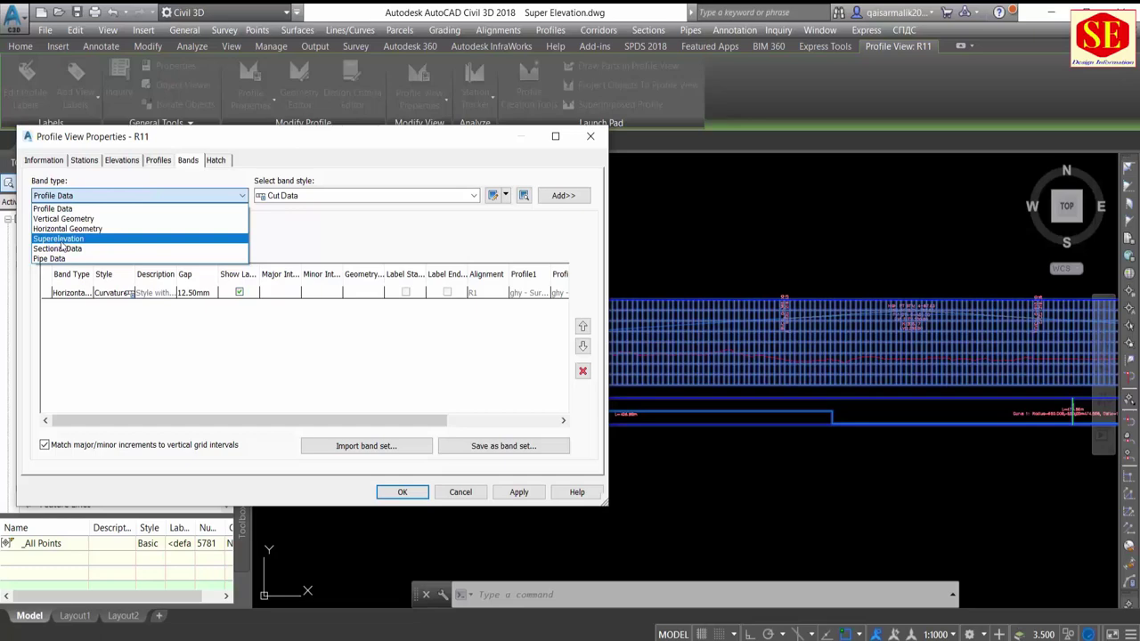
left_click(60, 243)
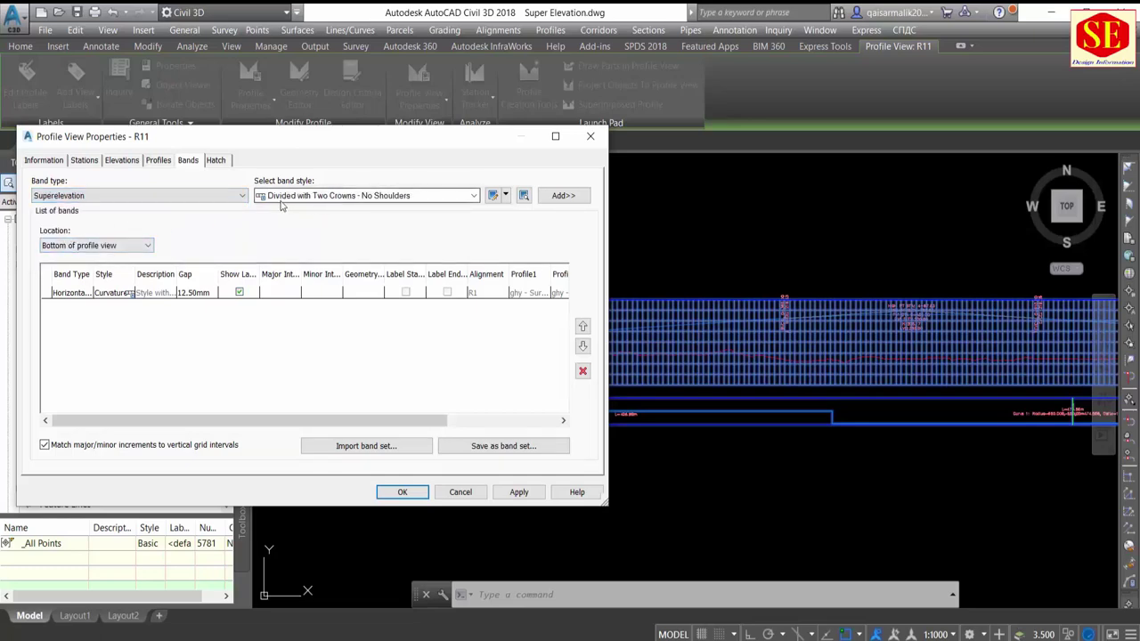
left_click(321, 197)
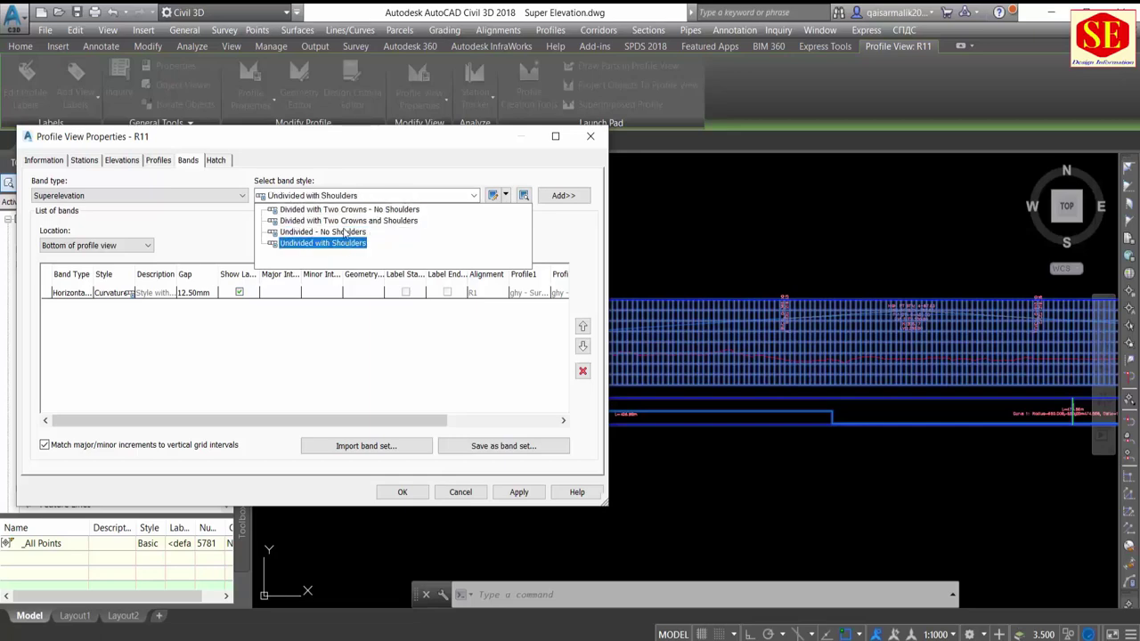
left_click(382, 210)
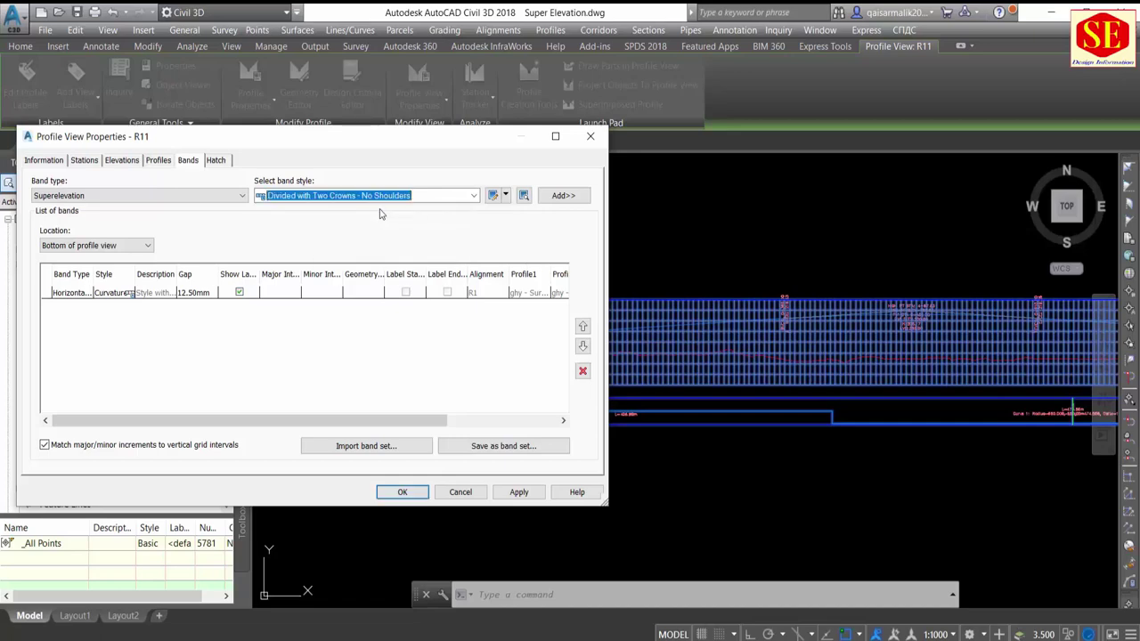
left_click(563, 196)
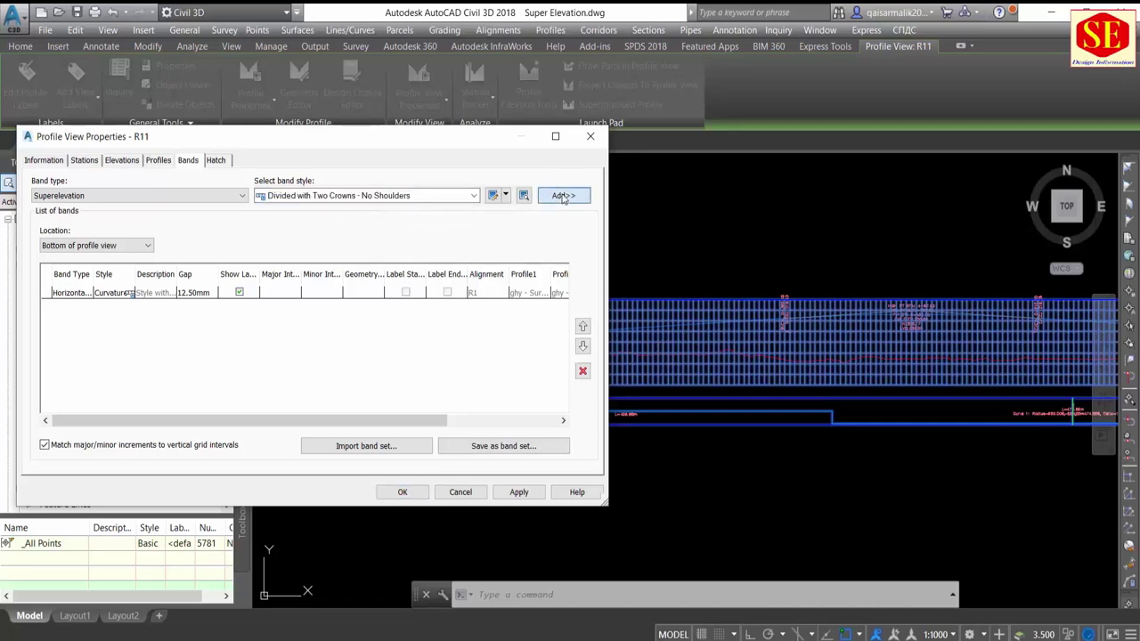
Step: Turn on Label Start Station and Label End Station for the band, apply, and close
left_click(427, 270)
left_click_drag(427, 271, 463, 271)
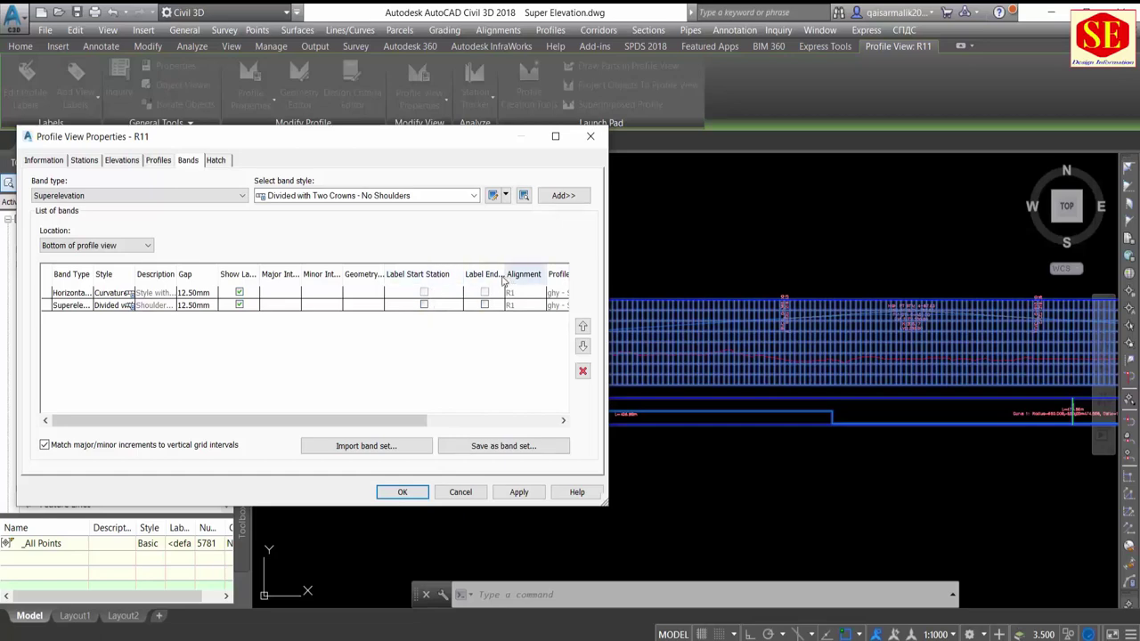
left_click_drag(505, 271, 524, 271)
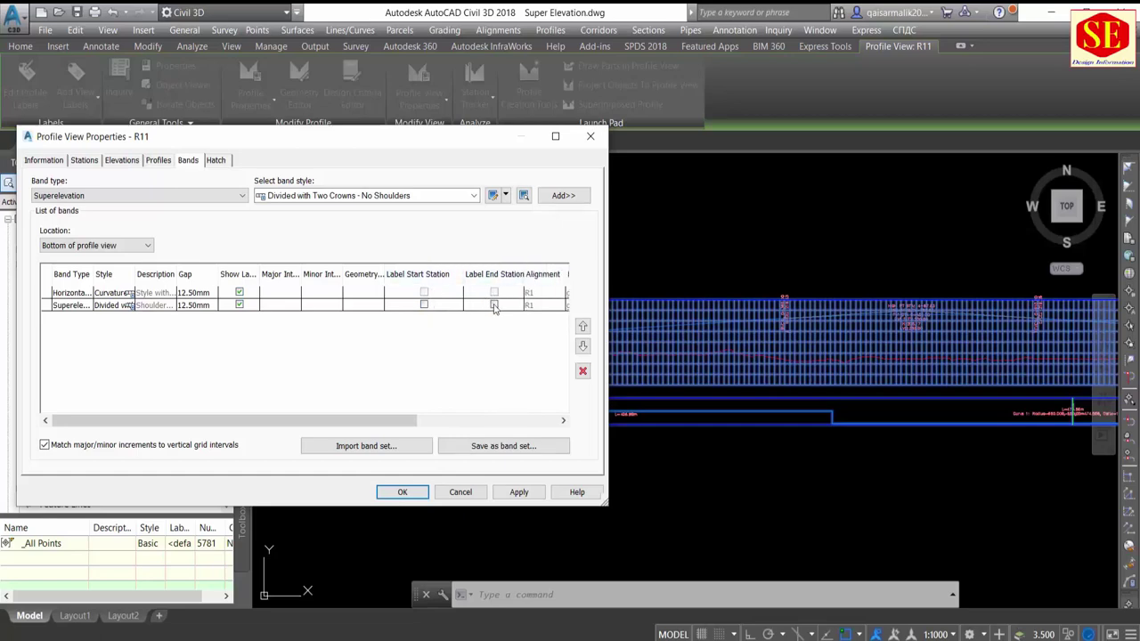
left_click(424, 304)
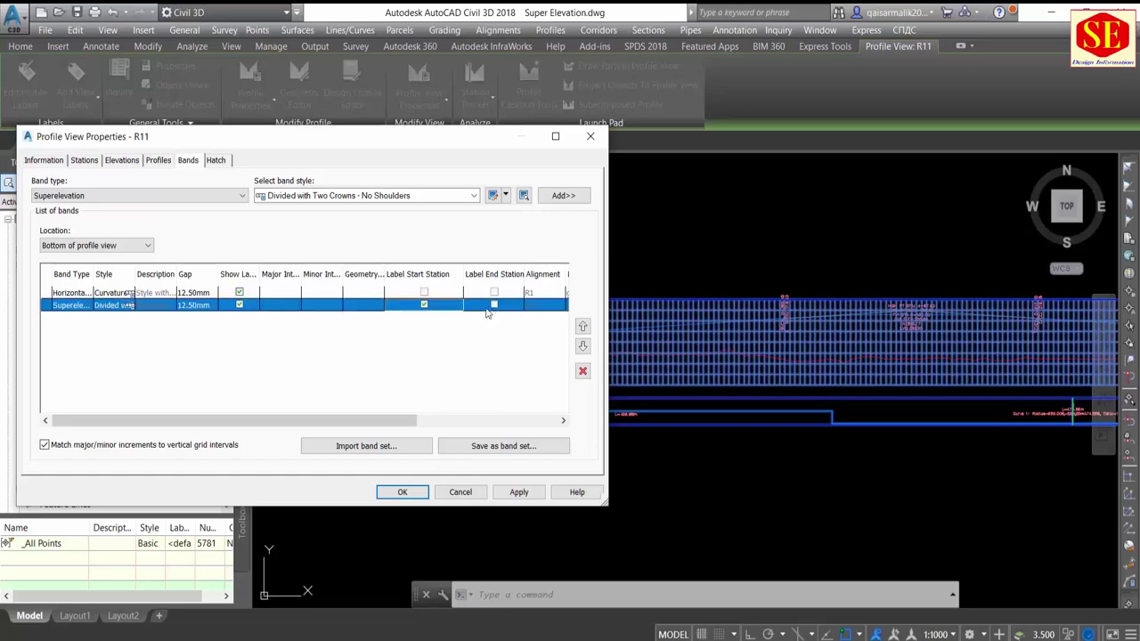
left_click(495, 305)
left_click(521, 496)
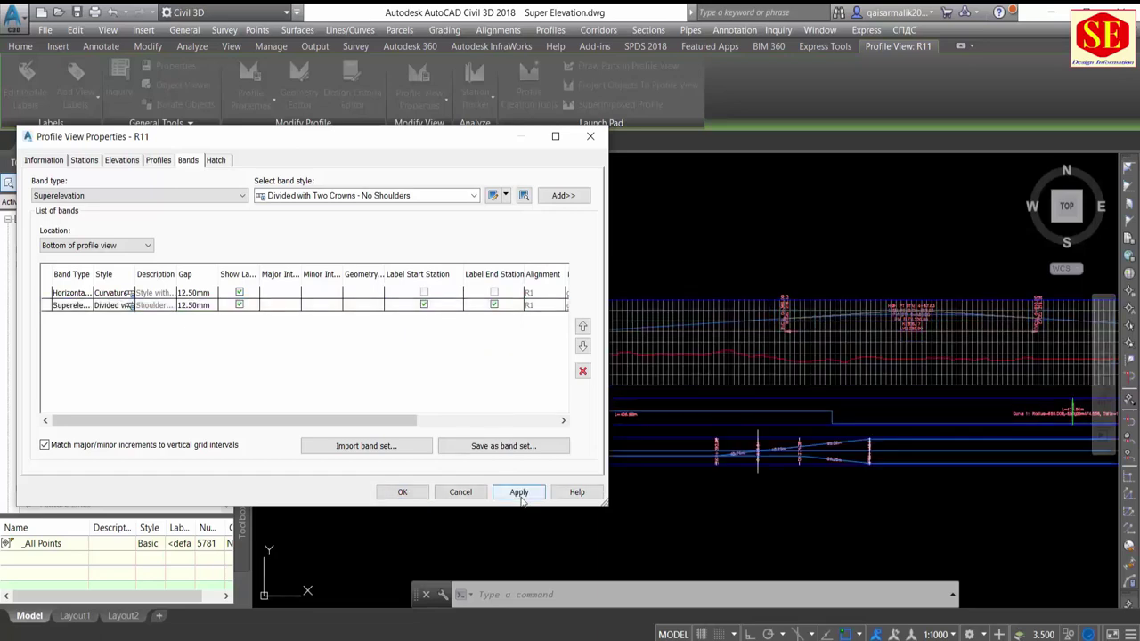
left_click(402, 493)
Step: Deselect the view and zoom out to see the whole profile with its new bands
scroll(682, 437, "up", 2)
scroll(682, 436, "up", 2)
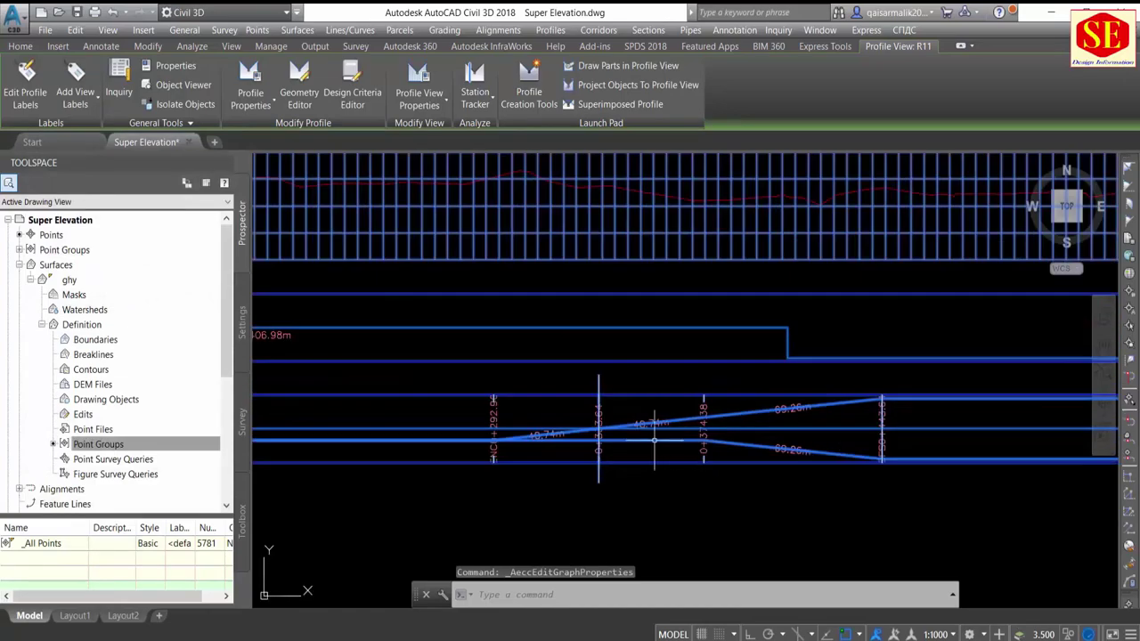
key("Escape")
scroll(683, 437, "up", 3)
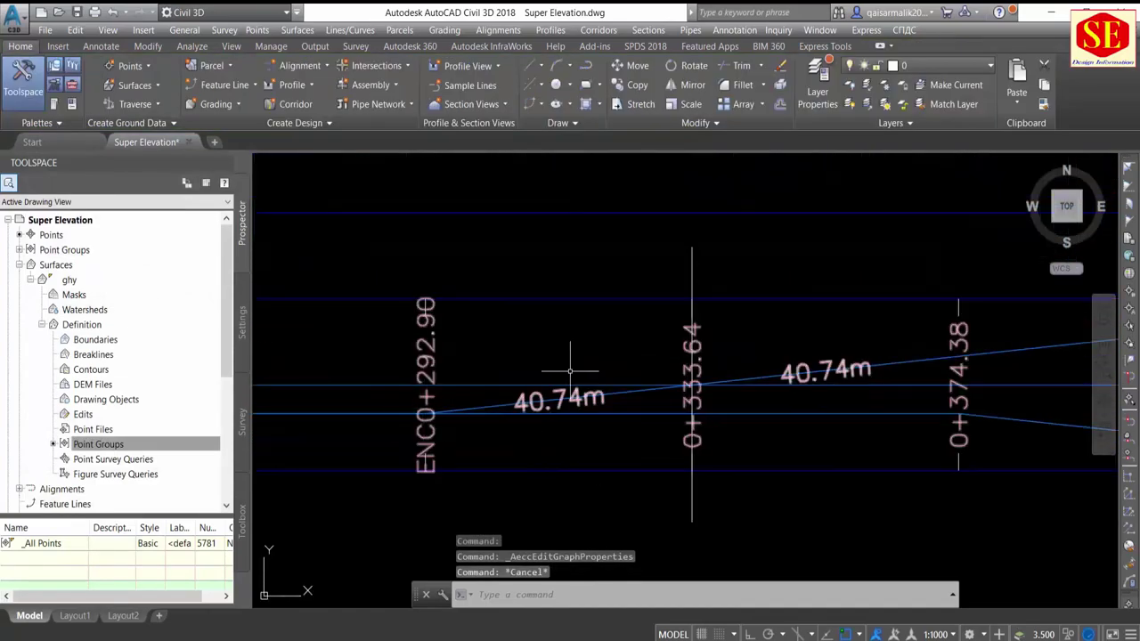
scroll(668, 356, "down", 8)
middle_click_drag(659, 360, 766, 413)
scroll(766, 414, "up", 2)
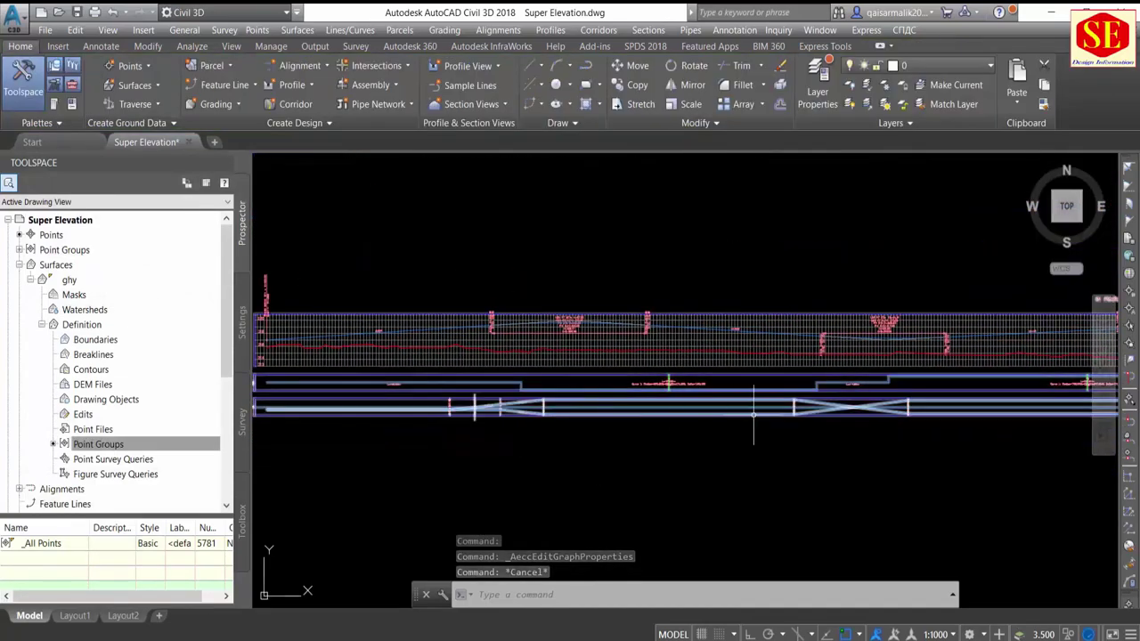
scroll(766, 413, "up", 2)
scroll(713, 267, "down", 6)
scroll(698, 232, "up", 1)
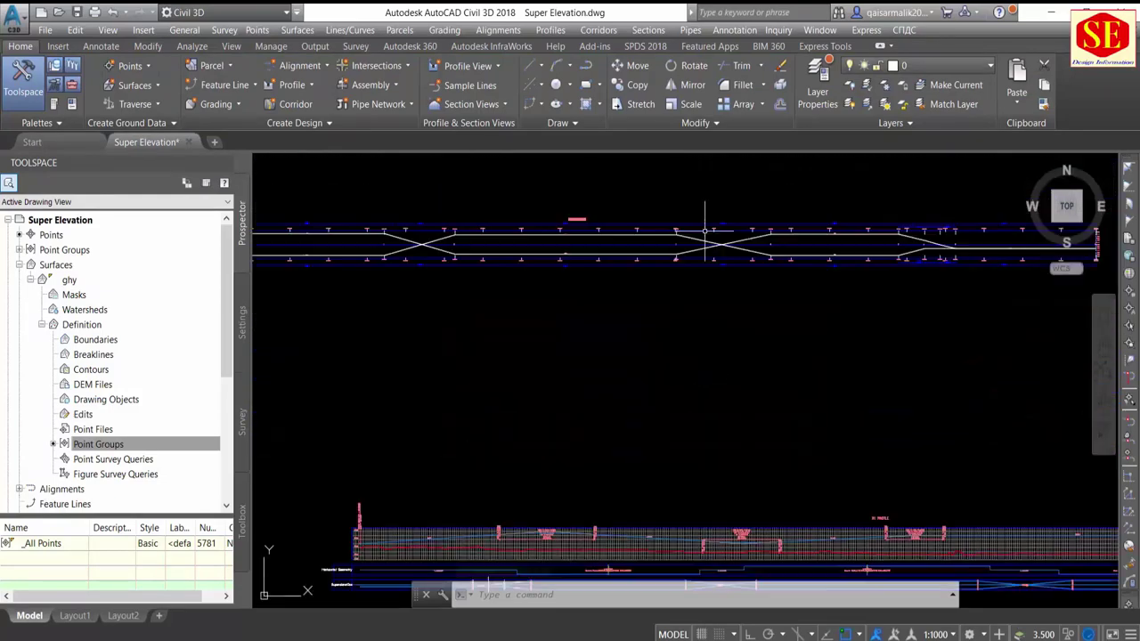
scroll(642, 225, "down", 3)
scroll(713, 364, "up", 3)
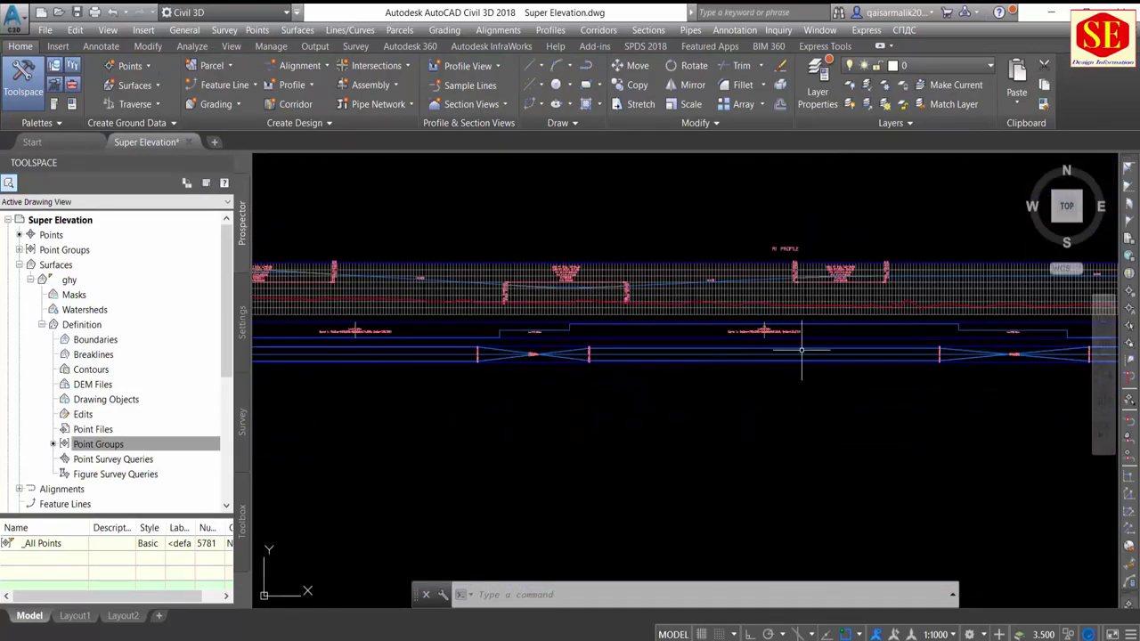
scroll(802, 366, "up", 2)
Step: Pan along the superelevation transitions, then select profile view R11 again
middle_click_drag(821, 366, 678, 366)
scroll(678, 366, "up", 2)
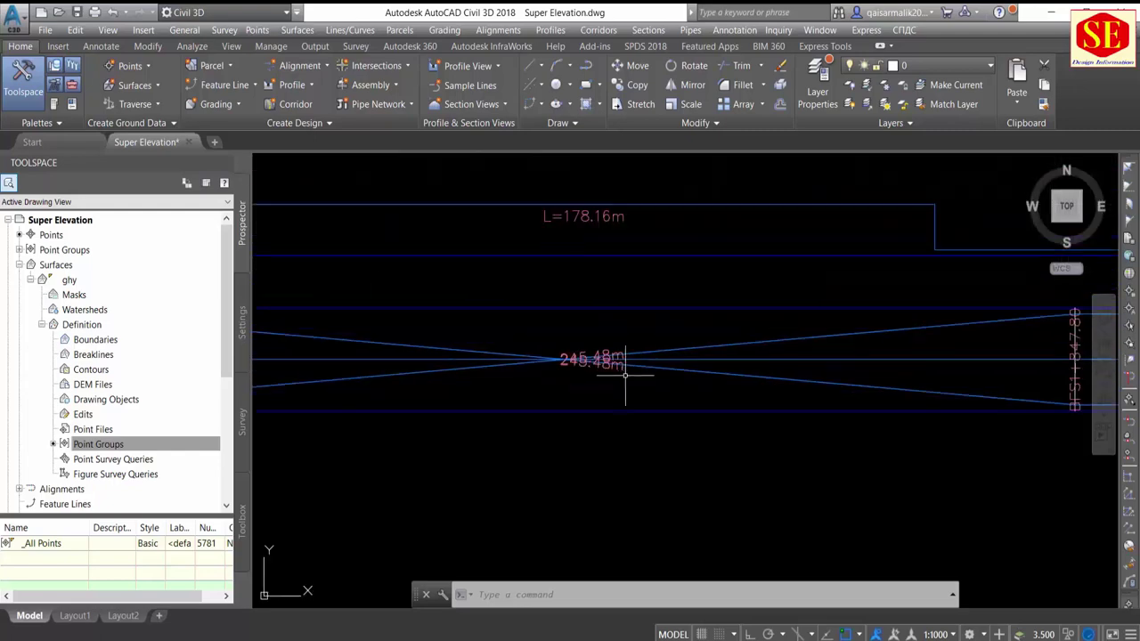
scroll(623, 361, "down", 2)
middle_click_drag(885, 361, 617, 368)
scroll(624, 368, "down", 3)
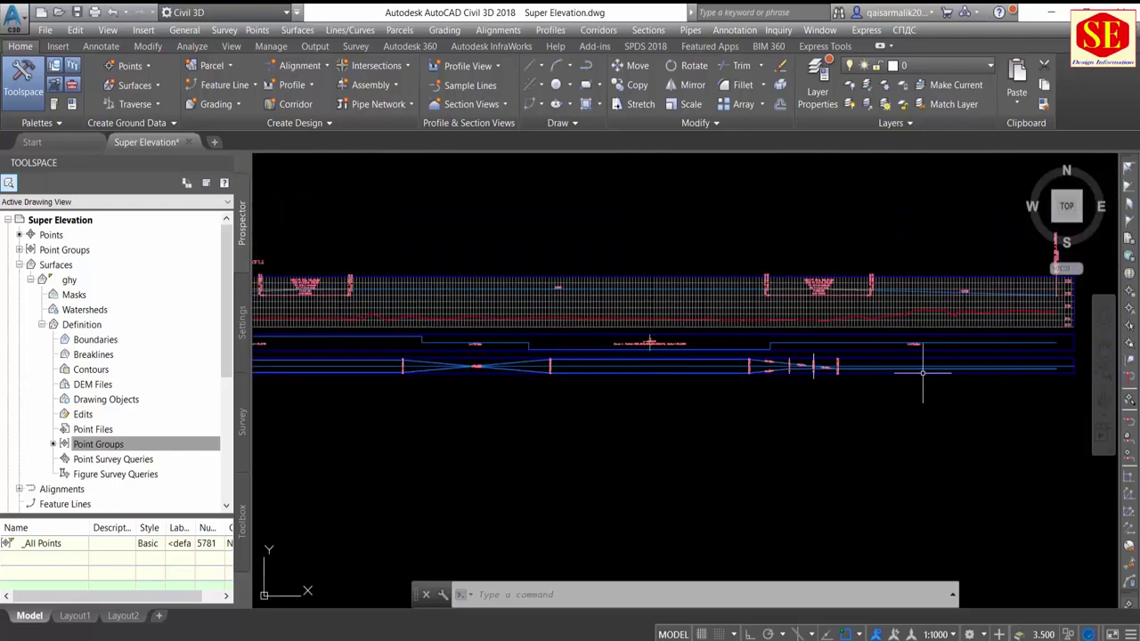
scroll(906, 321, "up", 1)
scroll(1010, 366, "up", 1)
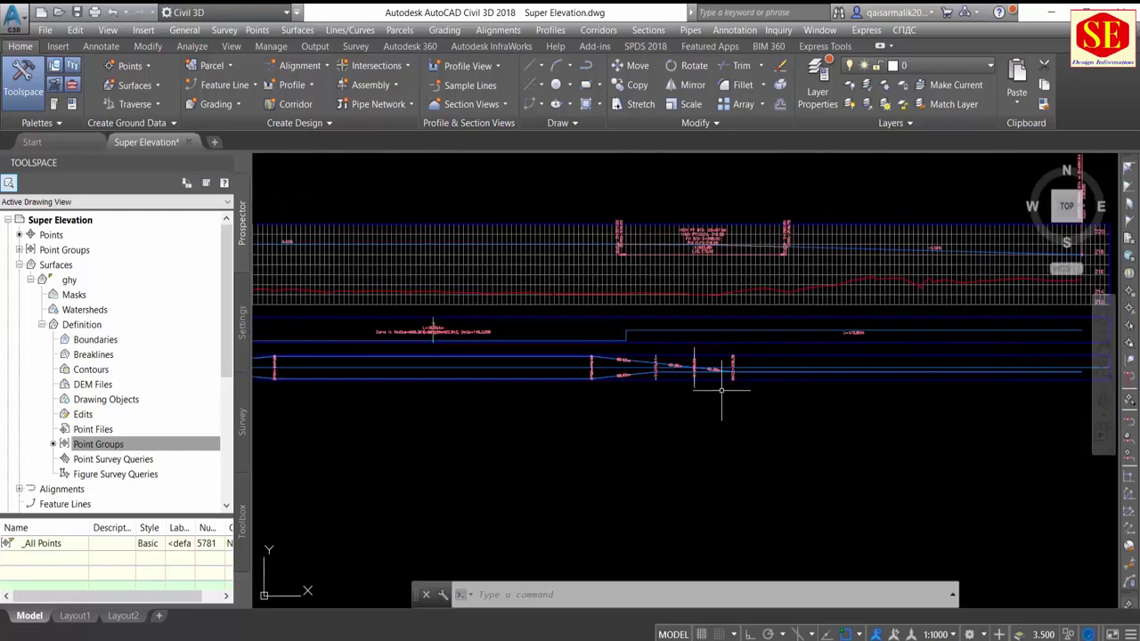
scroll(721, 379, "up", 5)
scroll(716, 423, "down", 4)
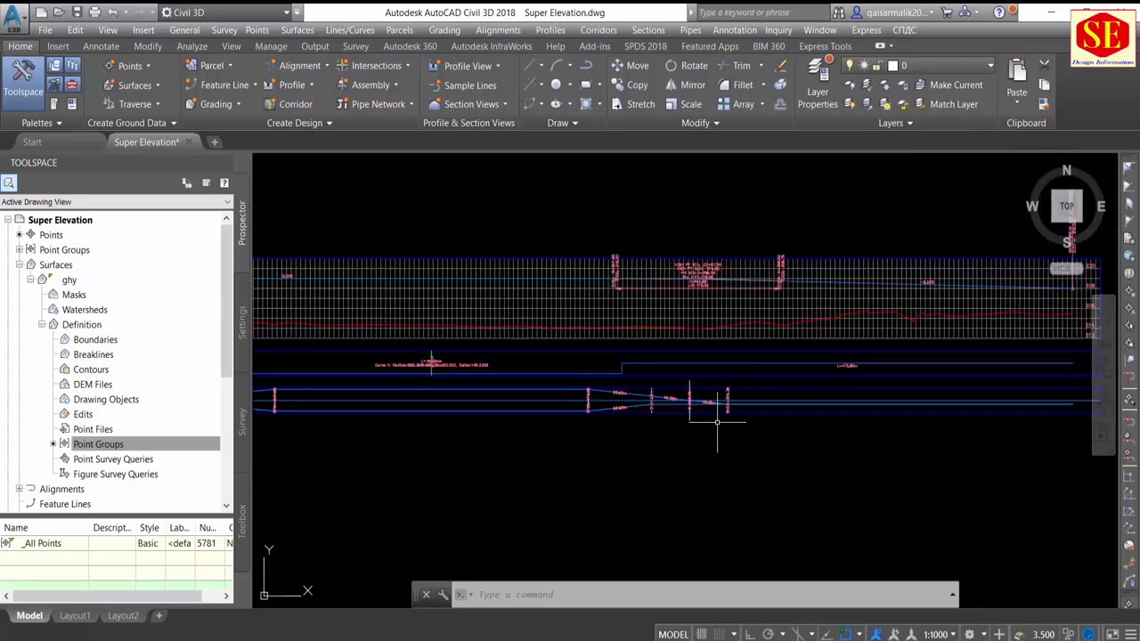
scroll(624, 419, "up", 2)
scroll(554, 389, "up", 1)
scroll(554, 389, "up", 3)
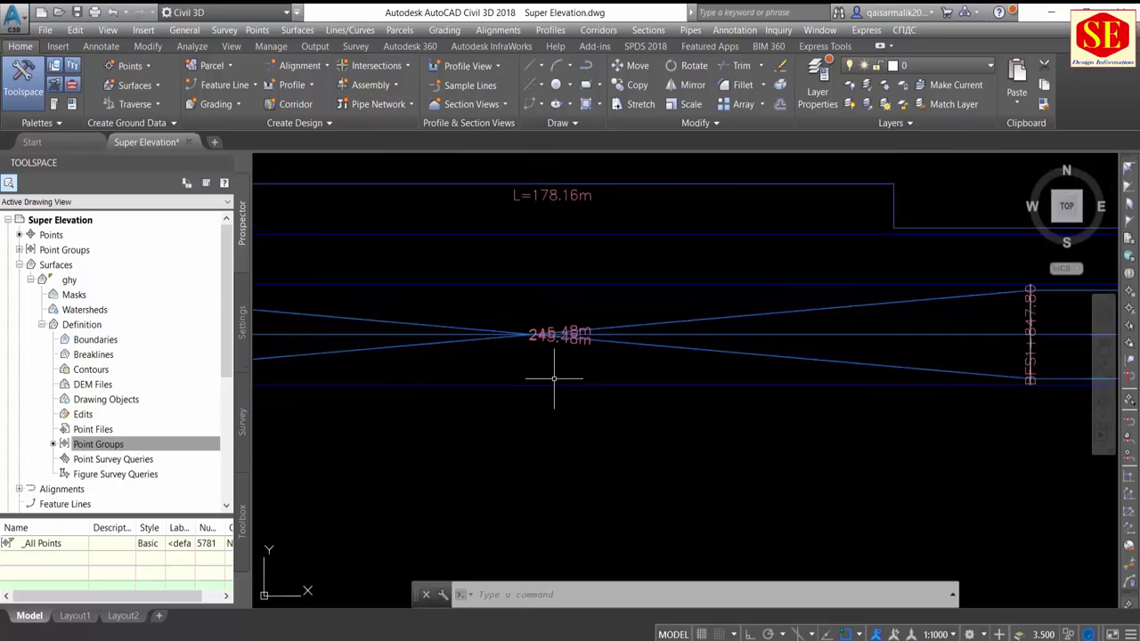
scroll(552, 376, "down", 5)
scroll(534, 356, "down", 1)
mouse_move(419, 330)
middle_mouse_down()
mouse_move(514, 330)
mouse_move(428, 318)
middle_mouse_up()
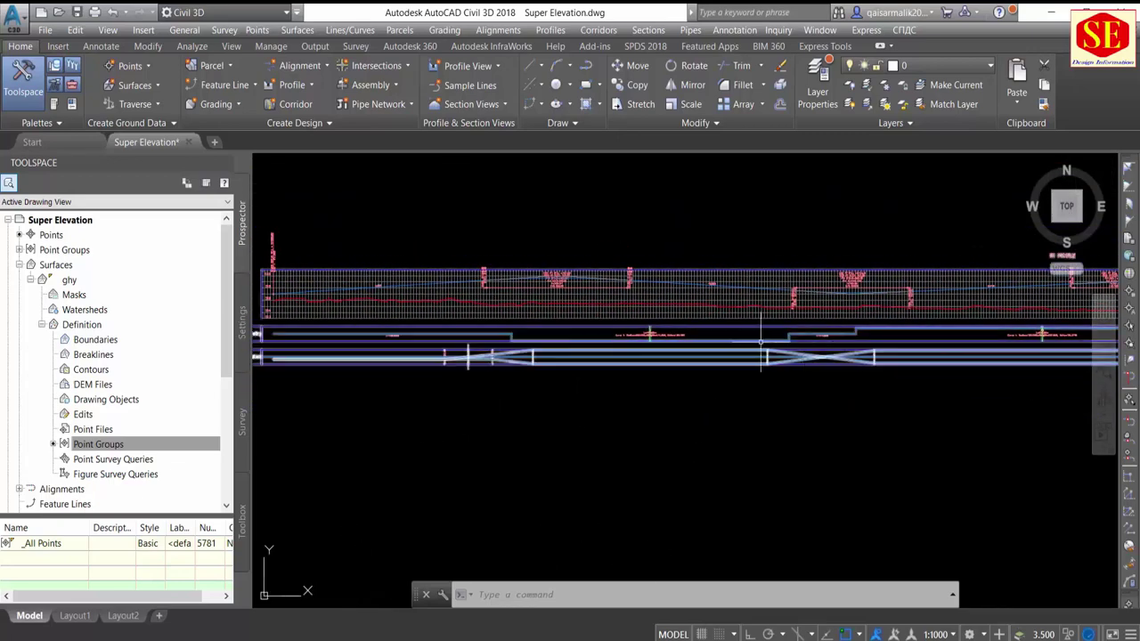
left_click(414, 277)
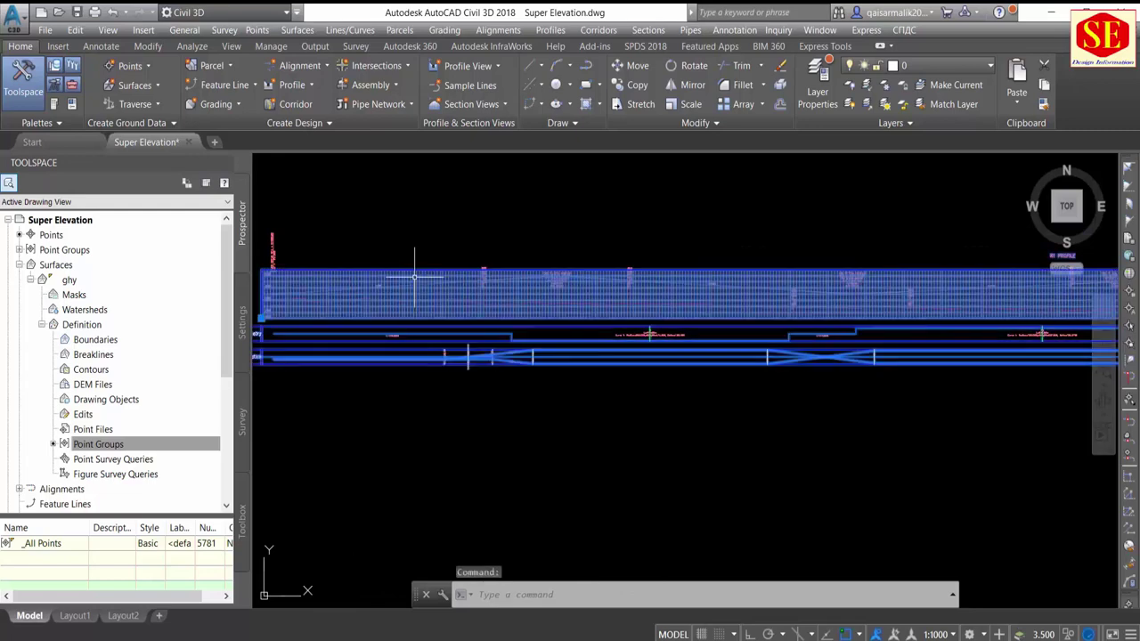
Step: Reopen R11's Profile View Properties on the bands and expand the Band type list
left_click(434, 105)
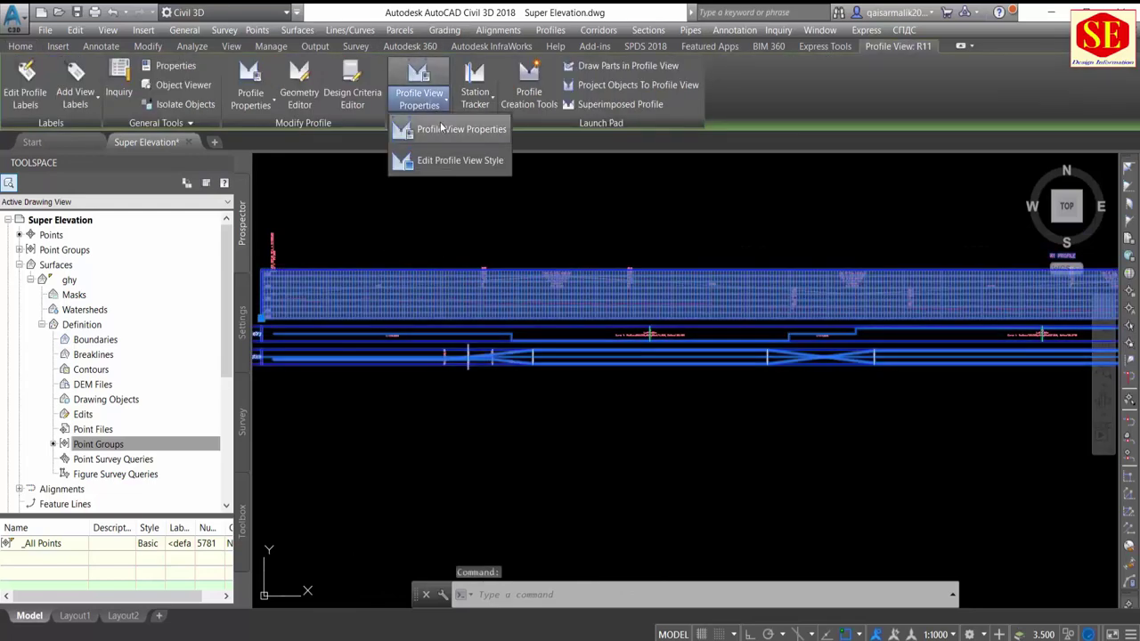
left_click(442, 127)
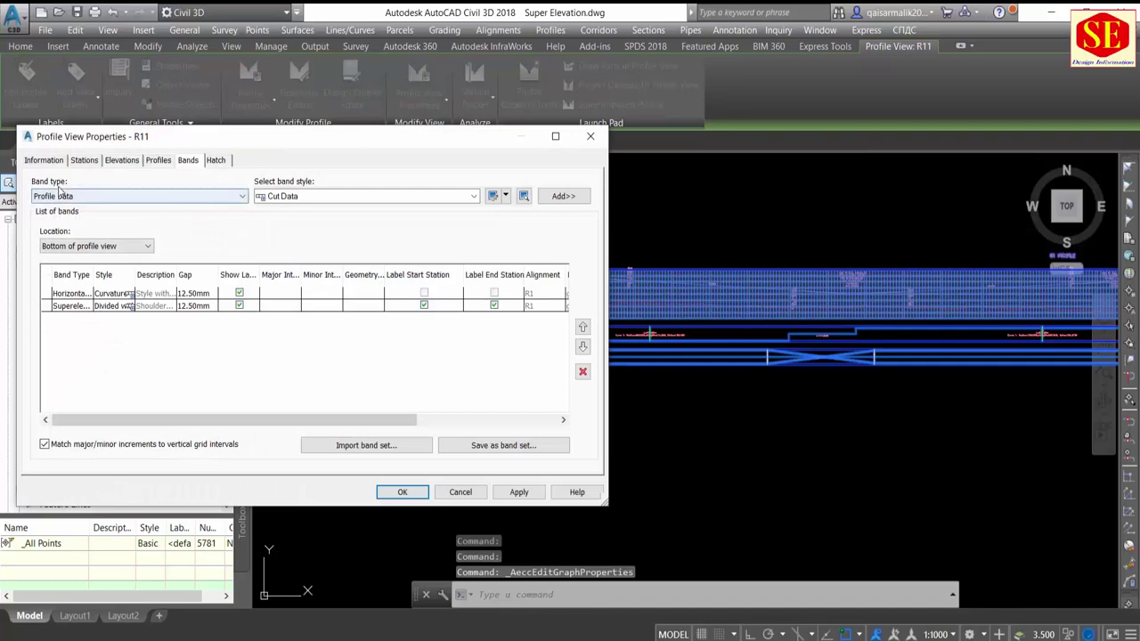
left_click(55, 203)
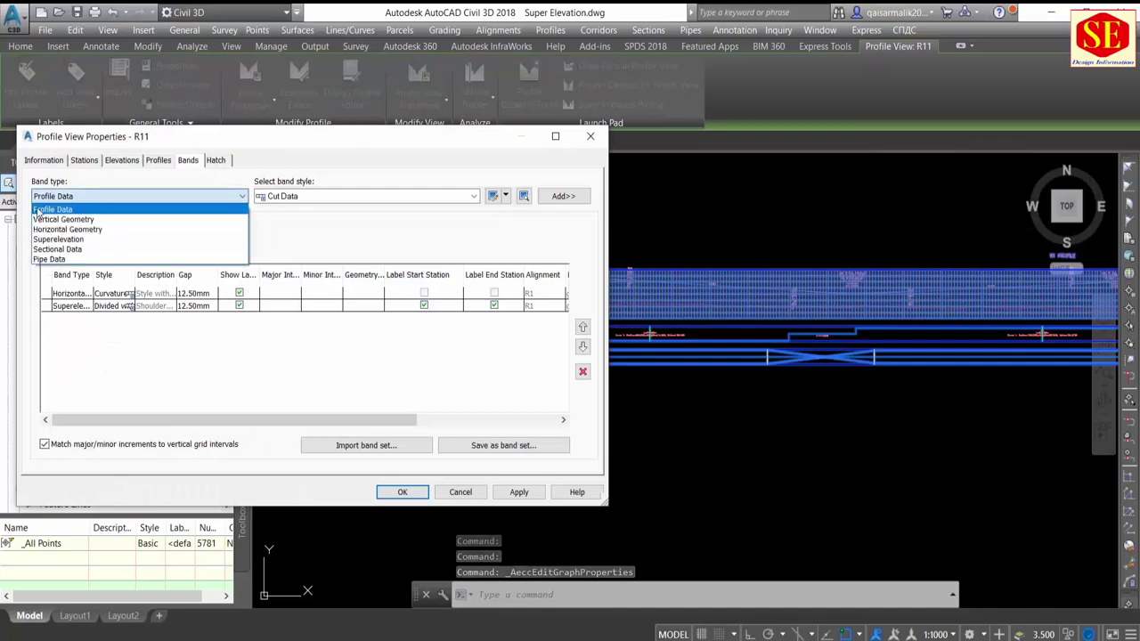
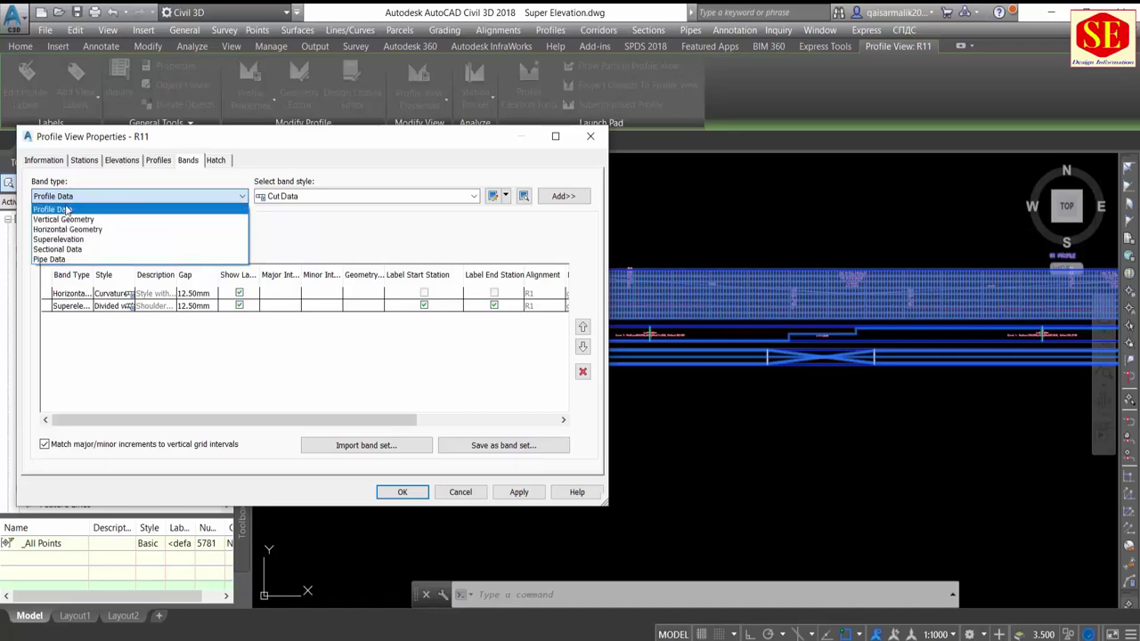
Step: Add a Profile Data band to the R11 profile view and review its geometry points to label
left_click(59, 210)
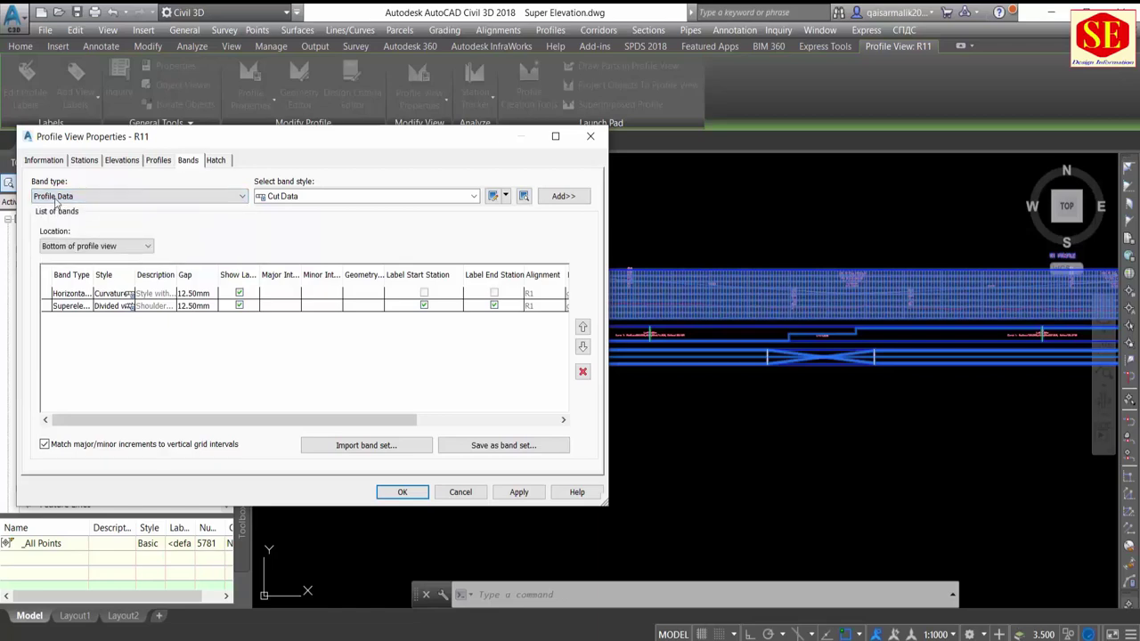
left_click(577, 196)
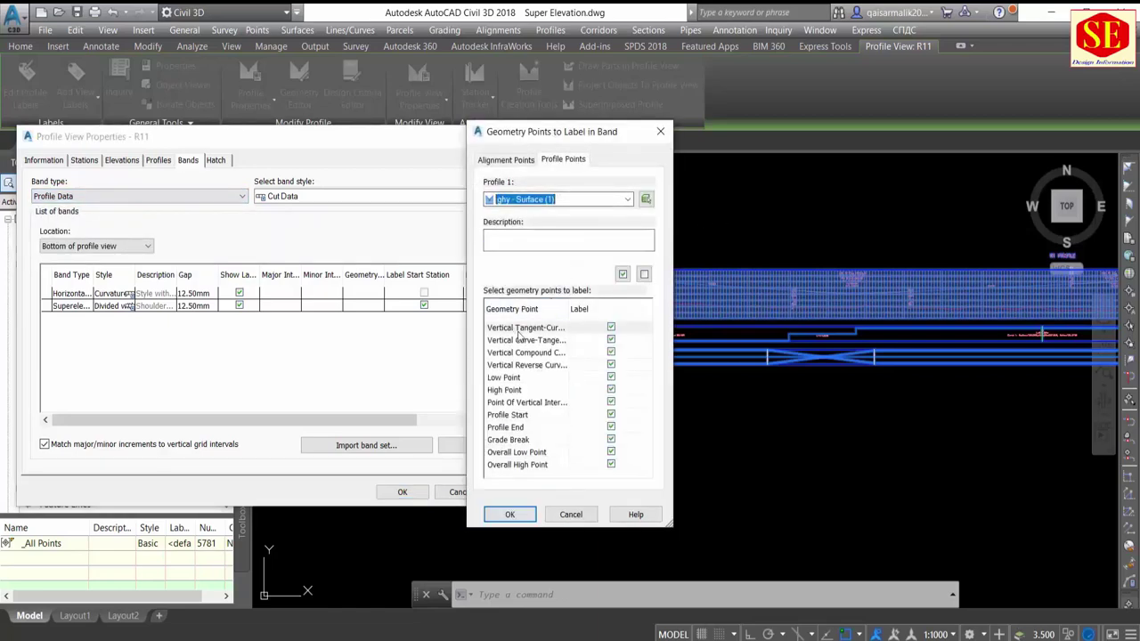
left_click(505, 160)
left_click(563, 160)
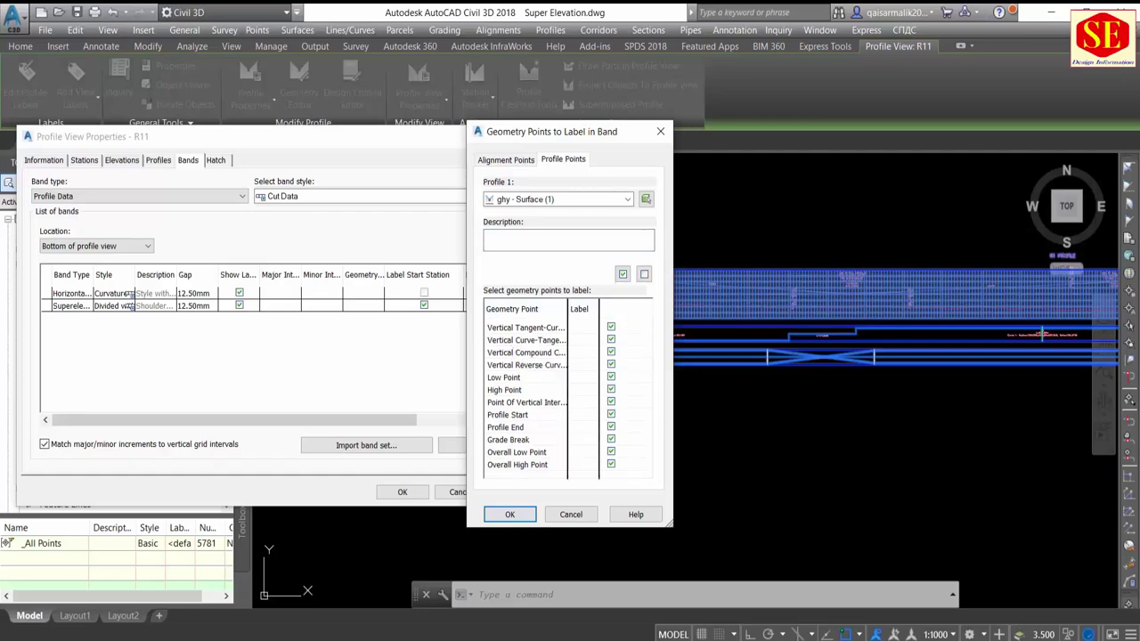
left_click_drag(568, 308, 598, 314)
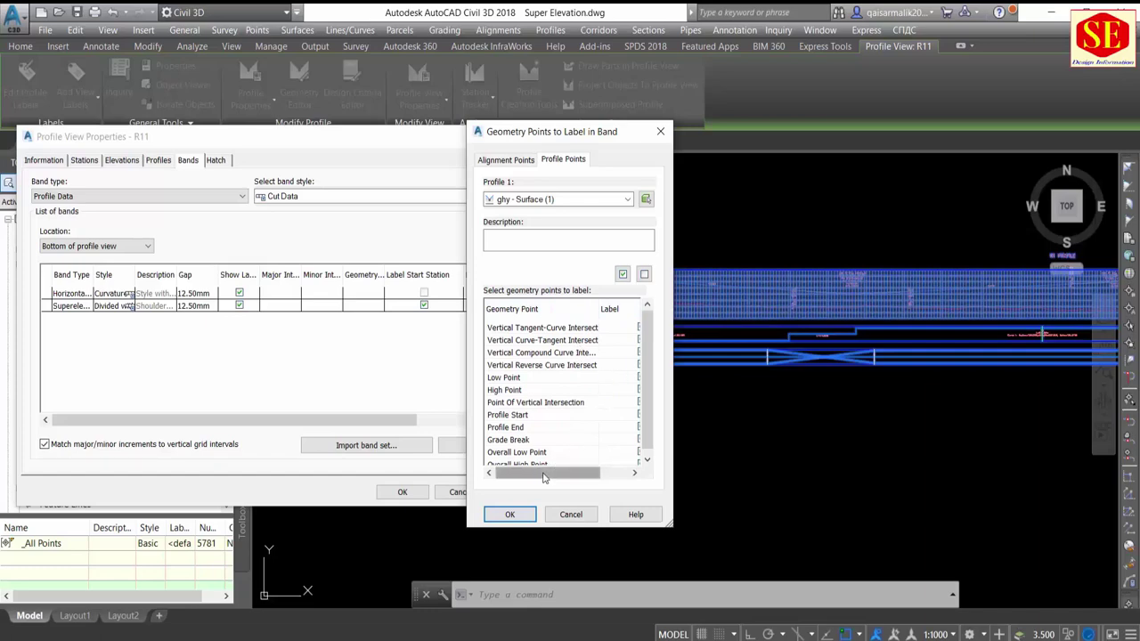
left_click_drag(550, 473, 564, 473)
scroll(618, 393, "left", 2)
left_click_drag(539, 473, 573, 475)
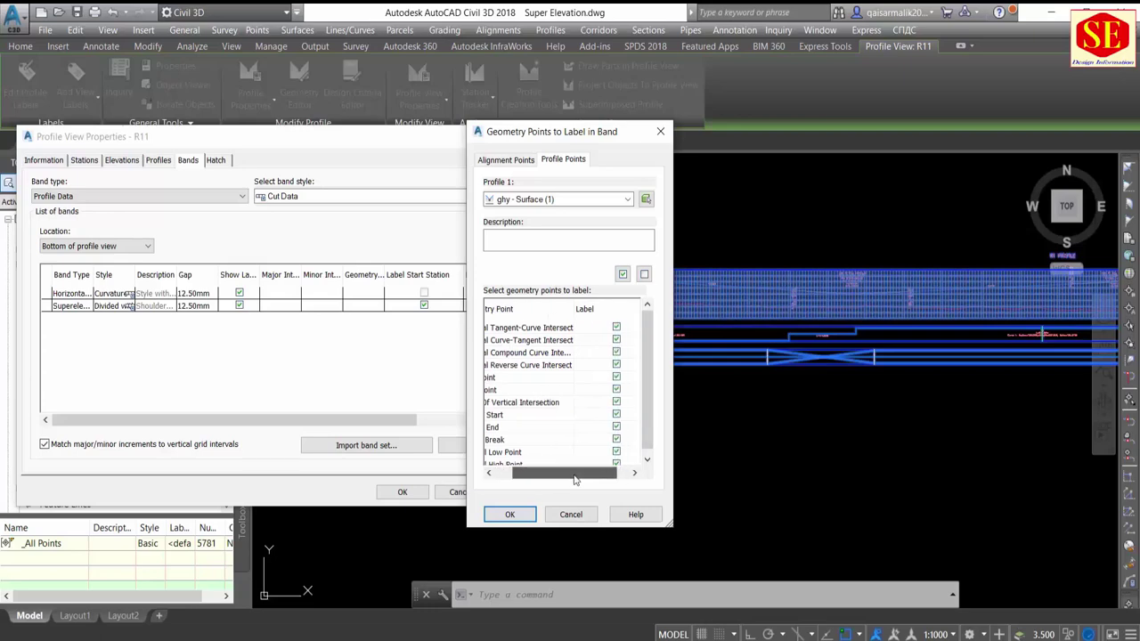
left_click(613, 389)
left_click(613, 389)
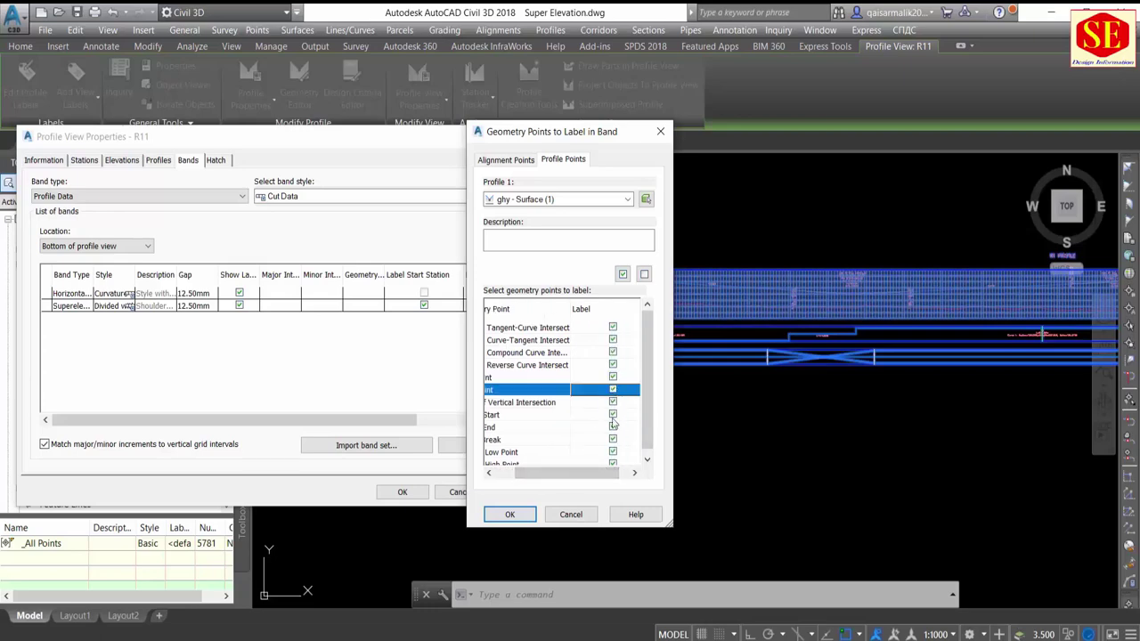
Step: Base the new Profile Data band's first profile on R1 Des and accept the band settings
left_click(509, 515)
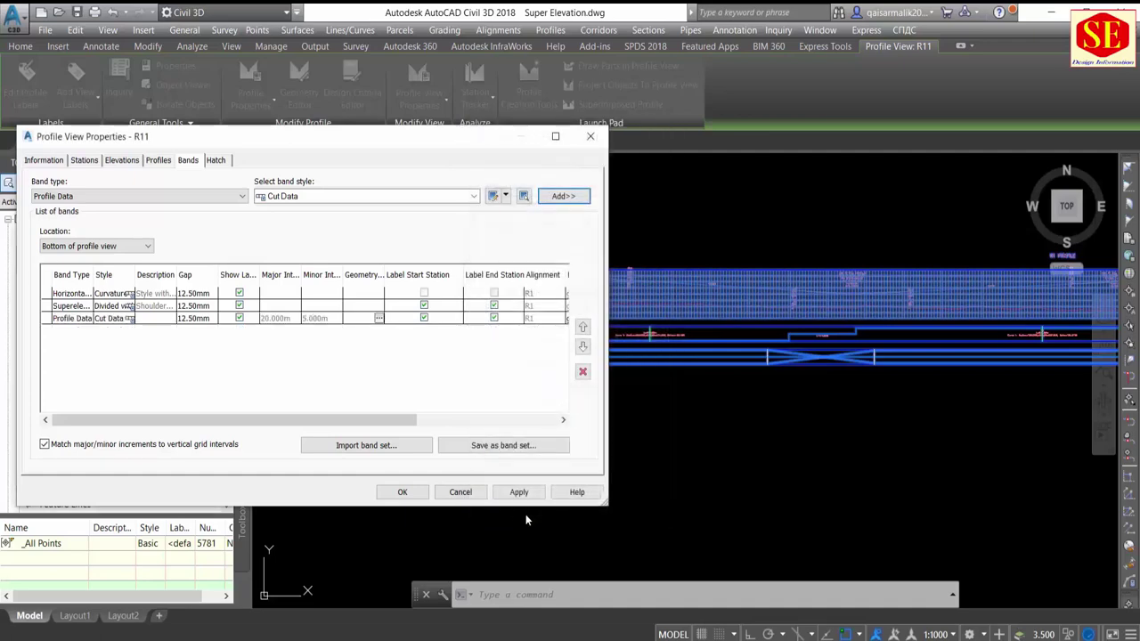
left_click_drag(354, 419, 516, 421)
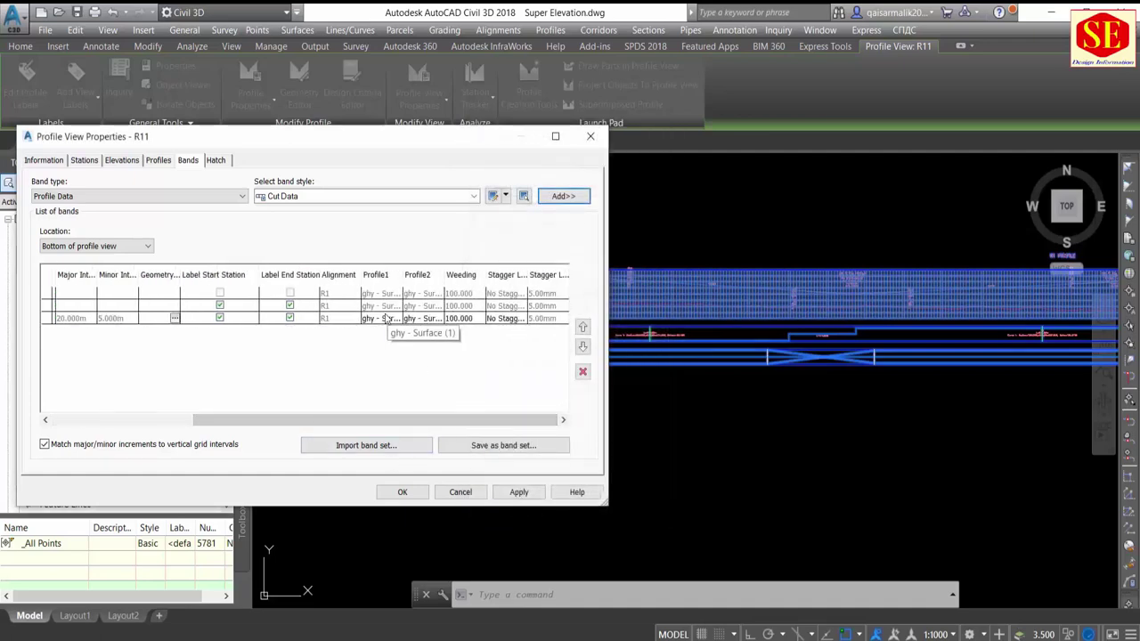
left_click(422, 319)
left_click(431, 319)
left_click(381, 344)
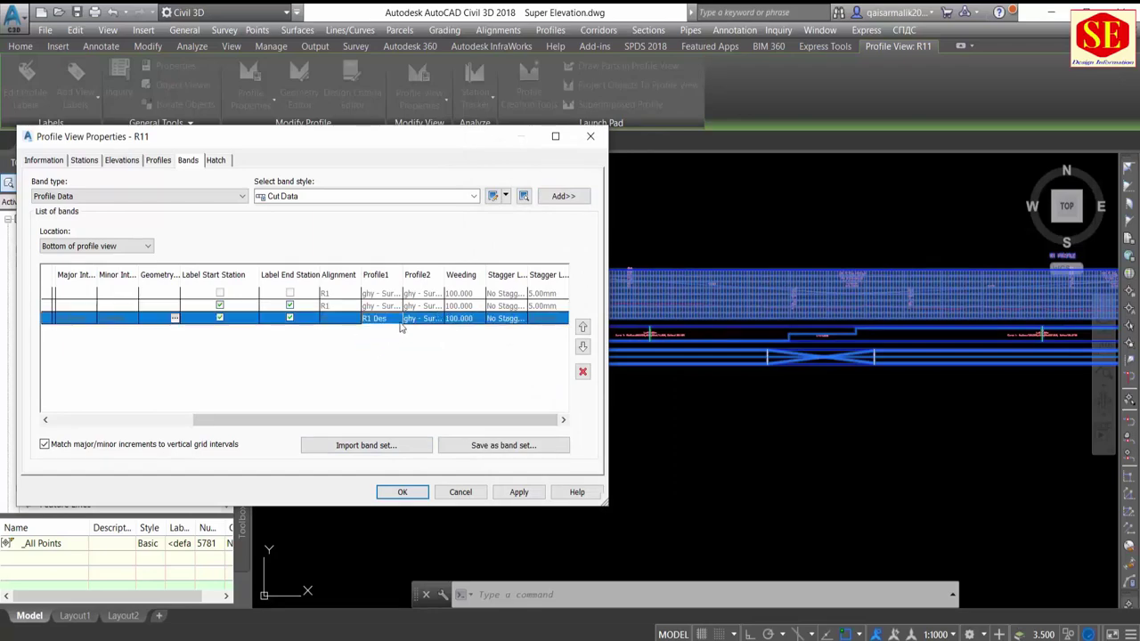
left_click(426, 320)
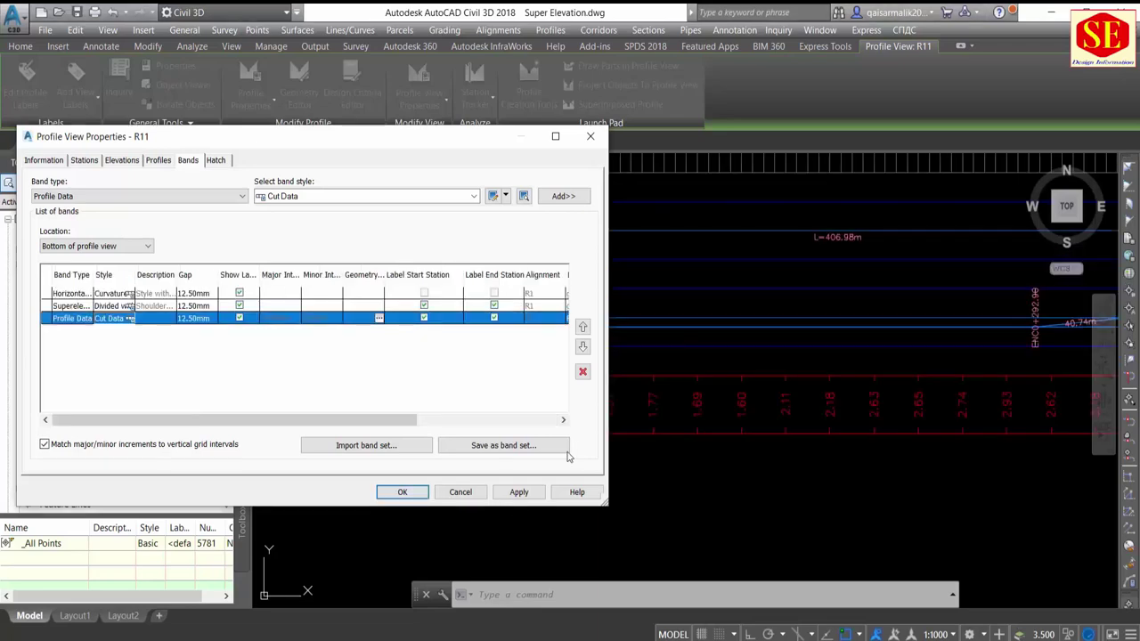
left_click(402, 492)
Step: Zoom and pan to inspect the new Cut band below Superelevation
scroll(704, 418, "up", 2)
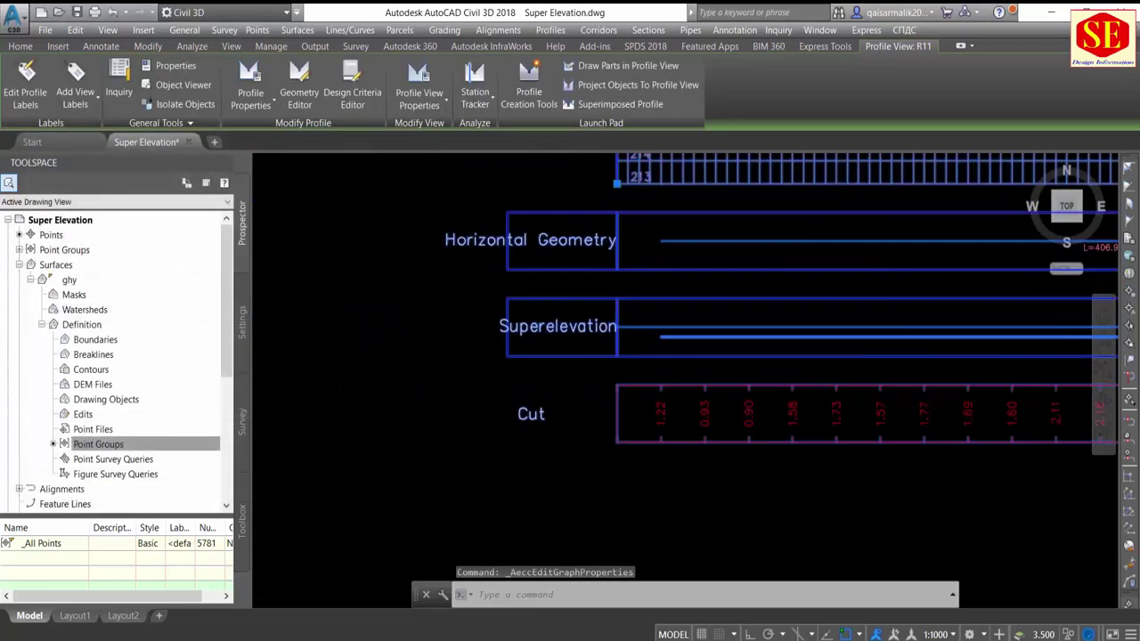
scroll(703, 419, "up", 2)
scroll(520, 419, "down", 4)
mouse_move(656, 426)
middle_mouse_down()
mouse_move(523, 426)
mouse_move(478, 442)
mouse_move(869, 441)
middle_mouse_up()
scroll(508, 395, "down", 3)
scroll(508, 419, "up", 2)
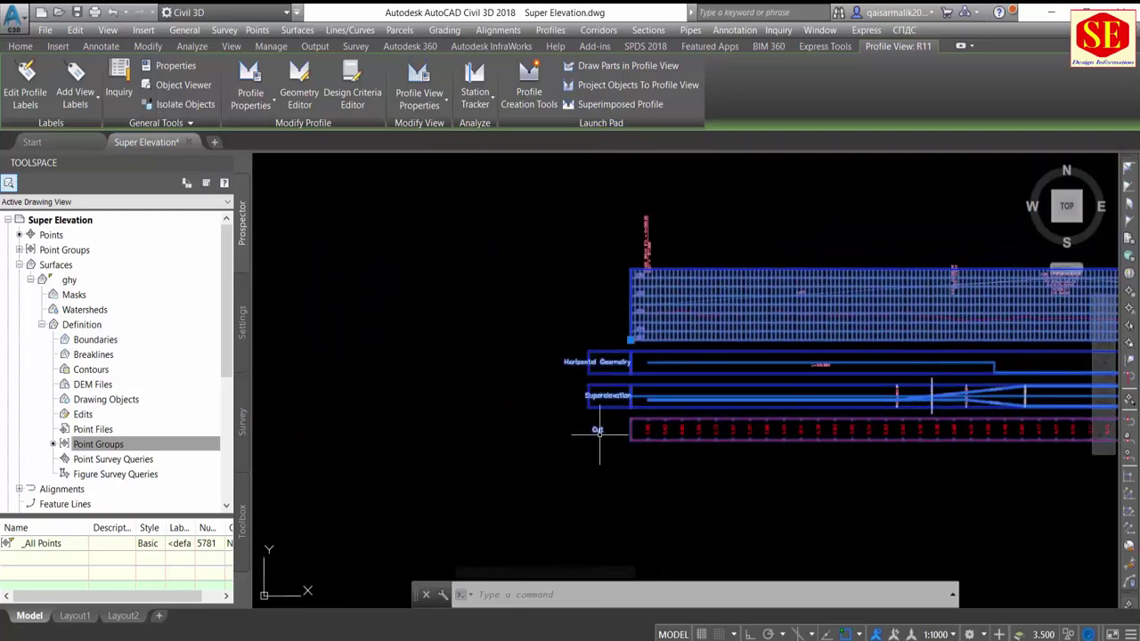
left_click(418, 100)
Step: Change the Profile Data band style from Cut Data to Elevations and Stations and apply it
left_click(408, 126)
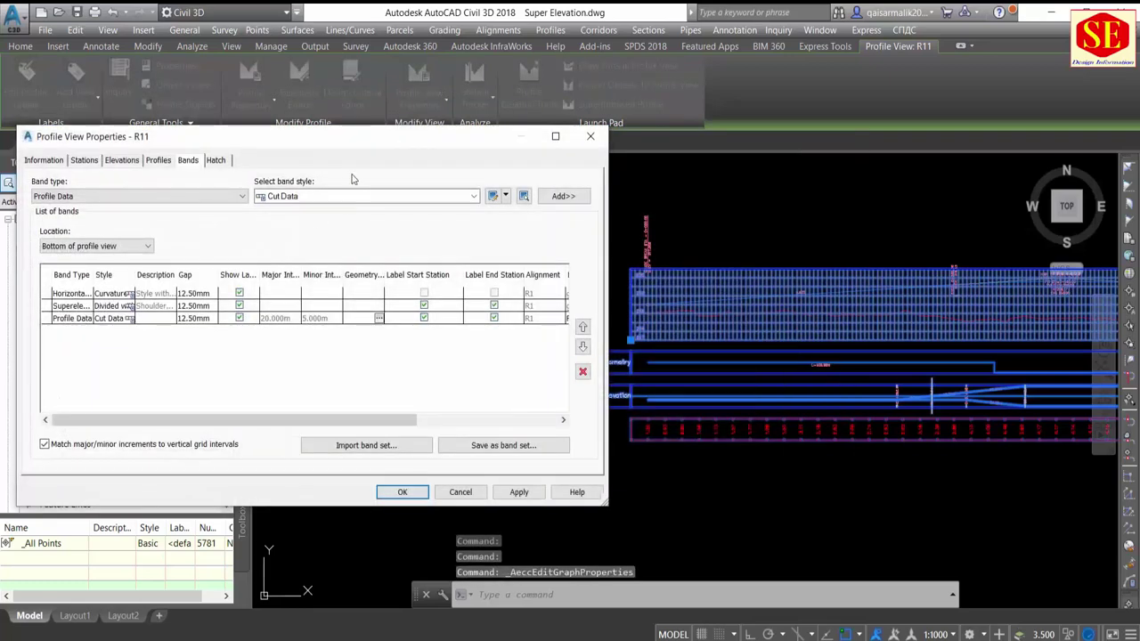
left_click(335, 196)
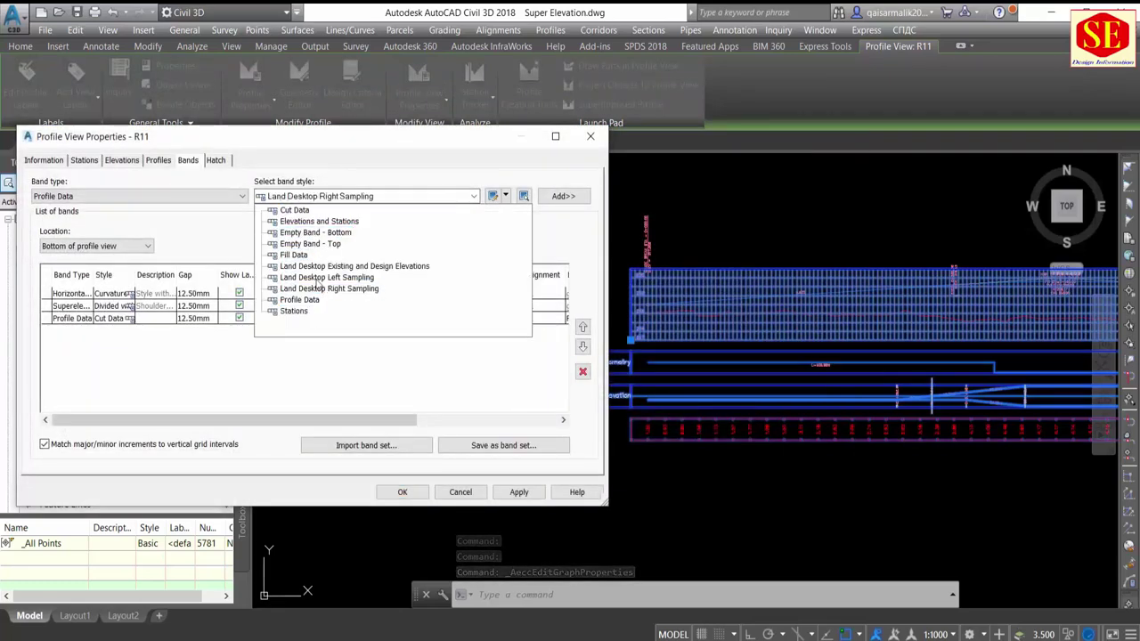
left_click(294, 210)
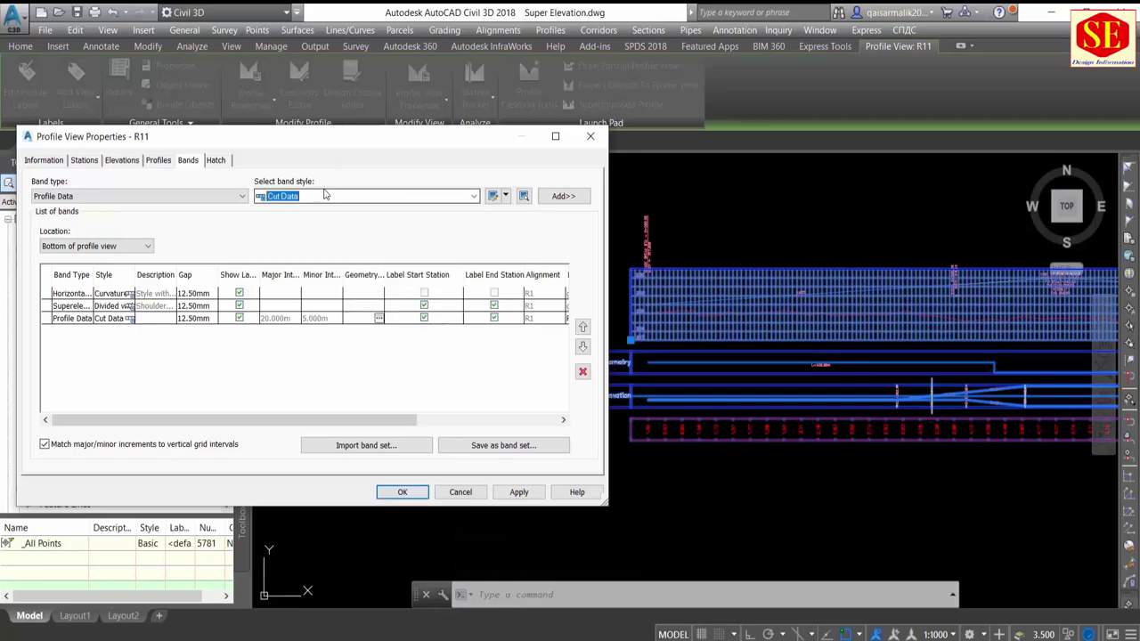
left_click(130, 323)
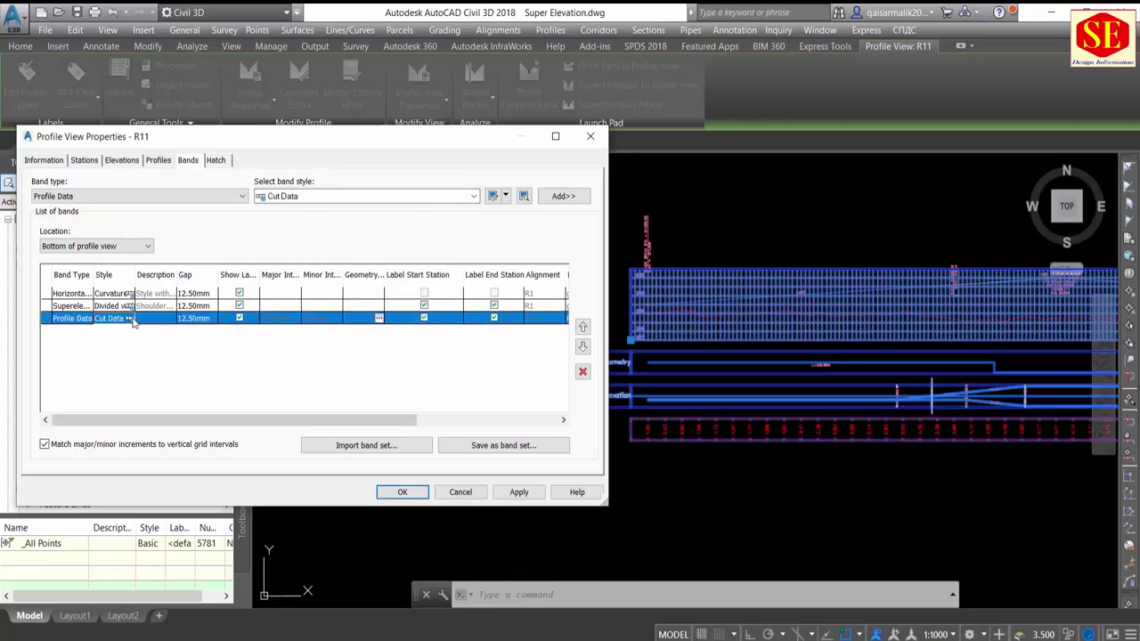
left_click(131, 320)
left_click_drag(569, 294, 363, 219)
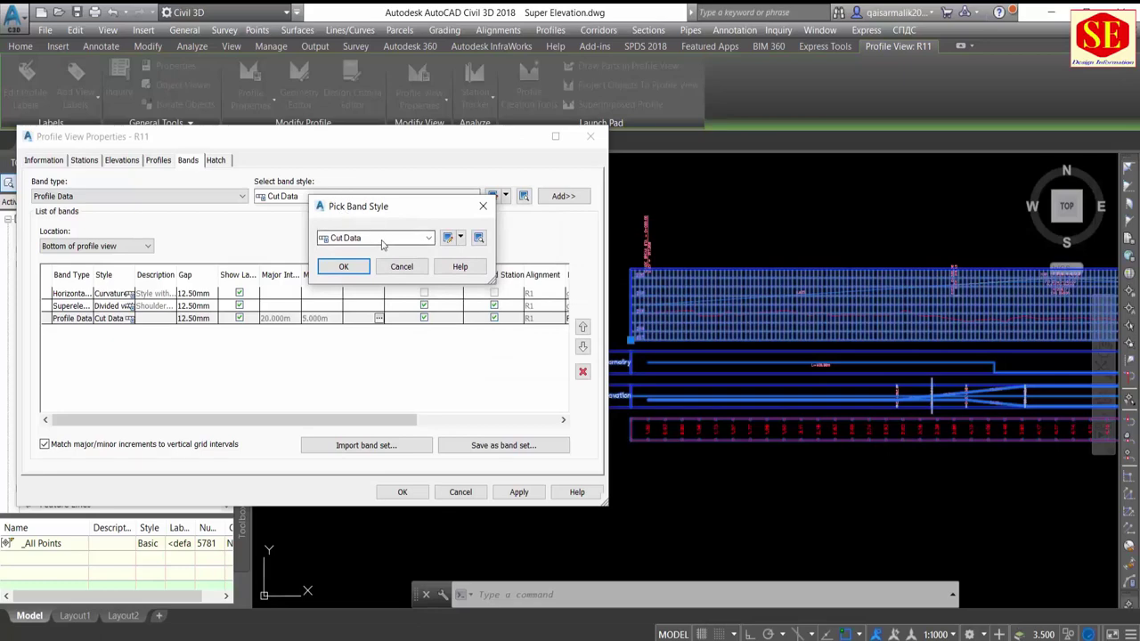
left_click(383, 240)
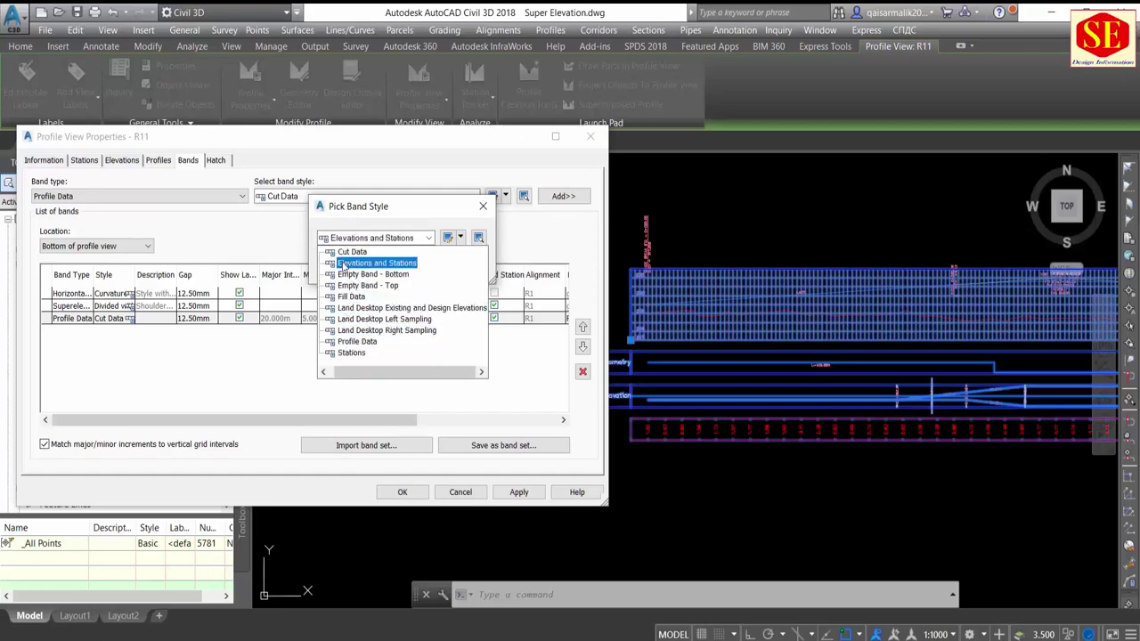
left_click(344, 265)
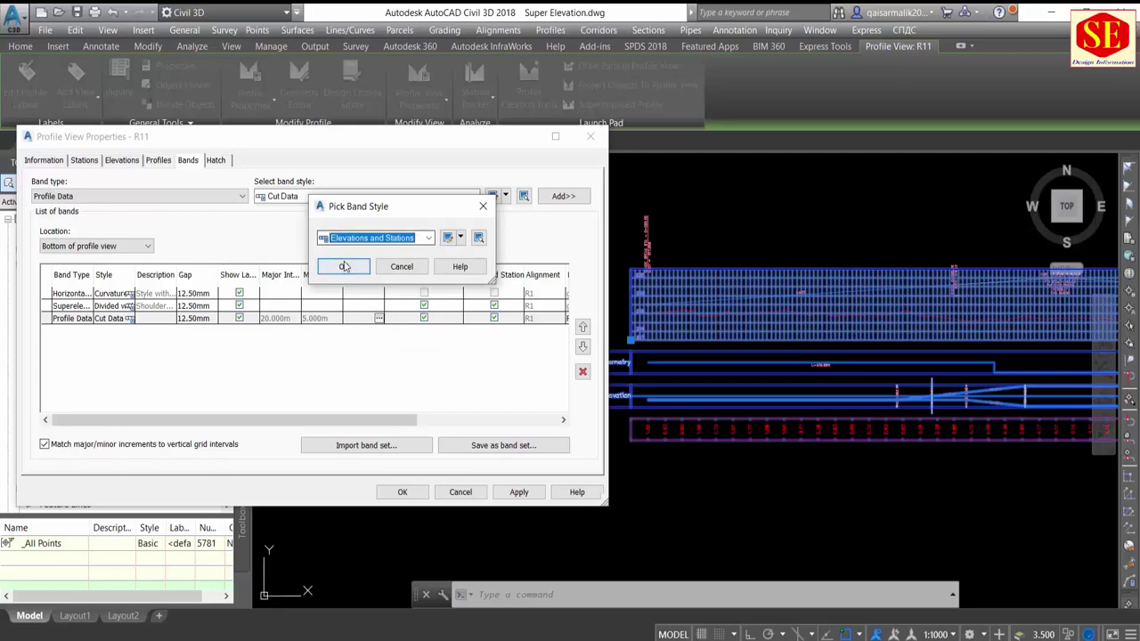
left_click(344, 267)
left_click(519, 492)
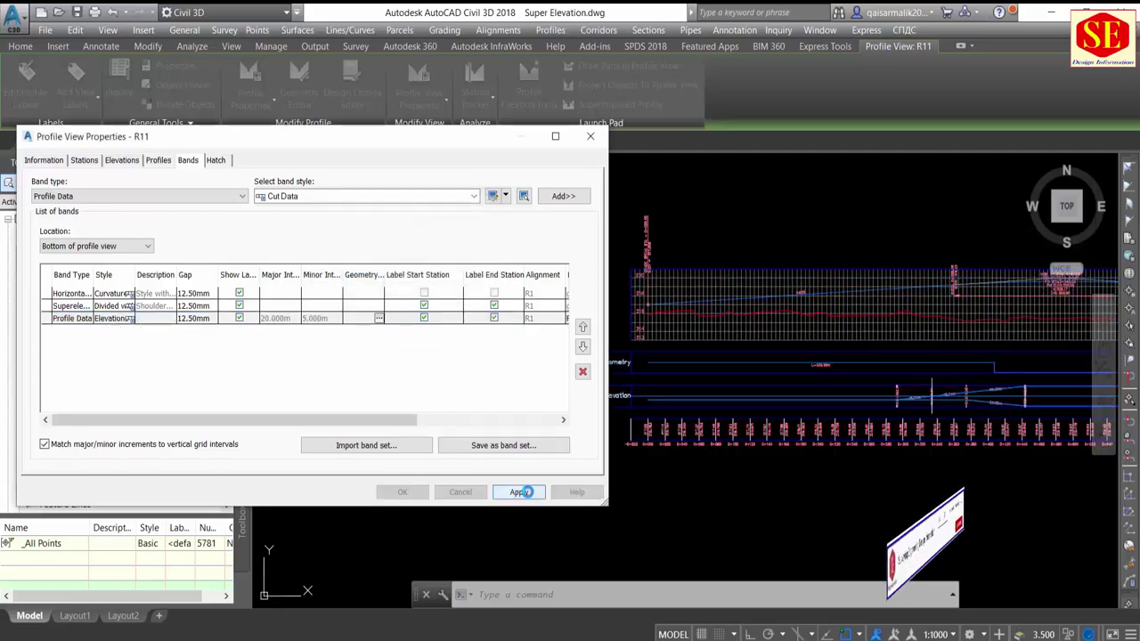
left_click(400, 491)
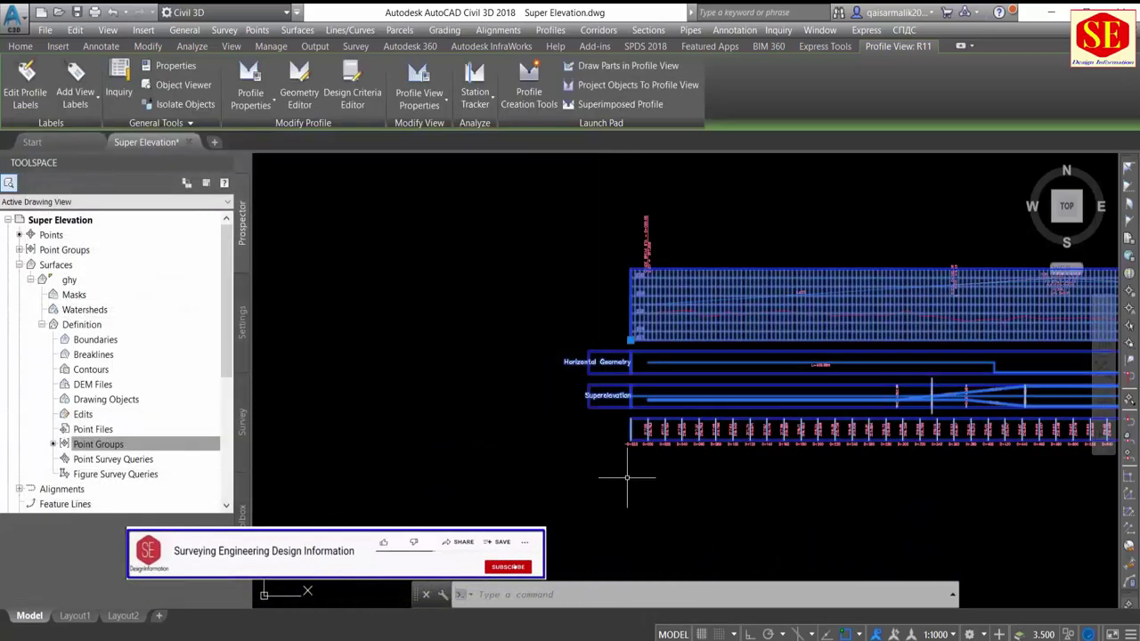
scroll(623, 466, "up", 2)
scroll(667, 458, "up", 2)
scroll(317, 375, "up", 2)
scroll(317, 375, "down", 2)
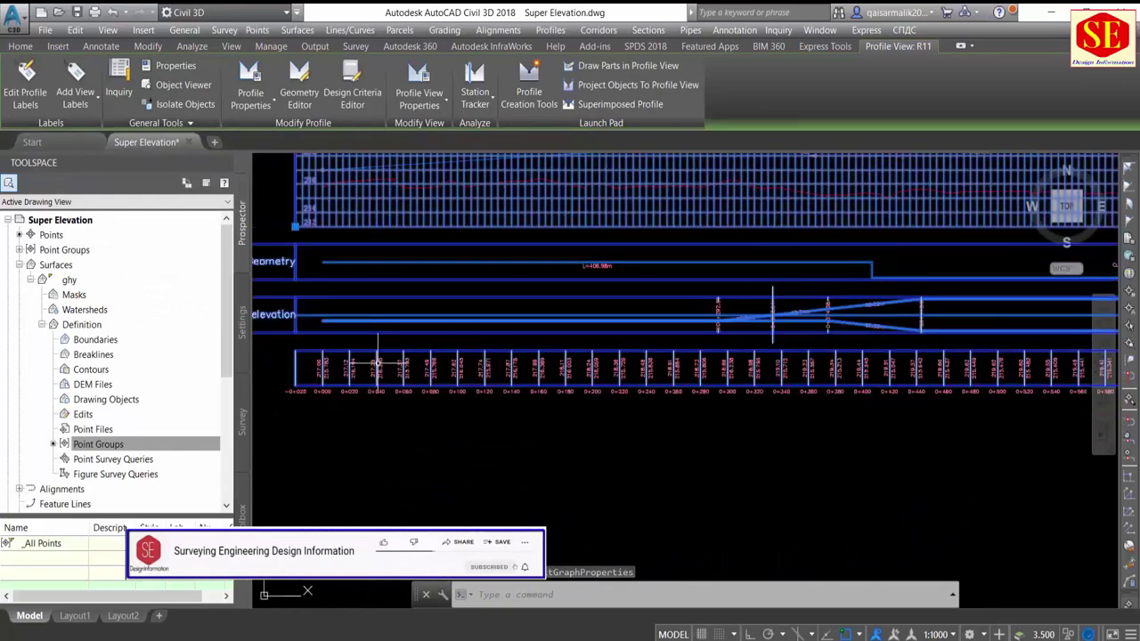
scroll(440, 372, "down", 1)
scroll(440, 371, "down", 2)
scroll(528, 460, "down", 1)
key("Escape")
scroll(527, 461, "down", 2)
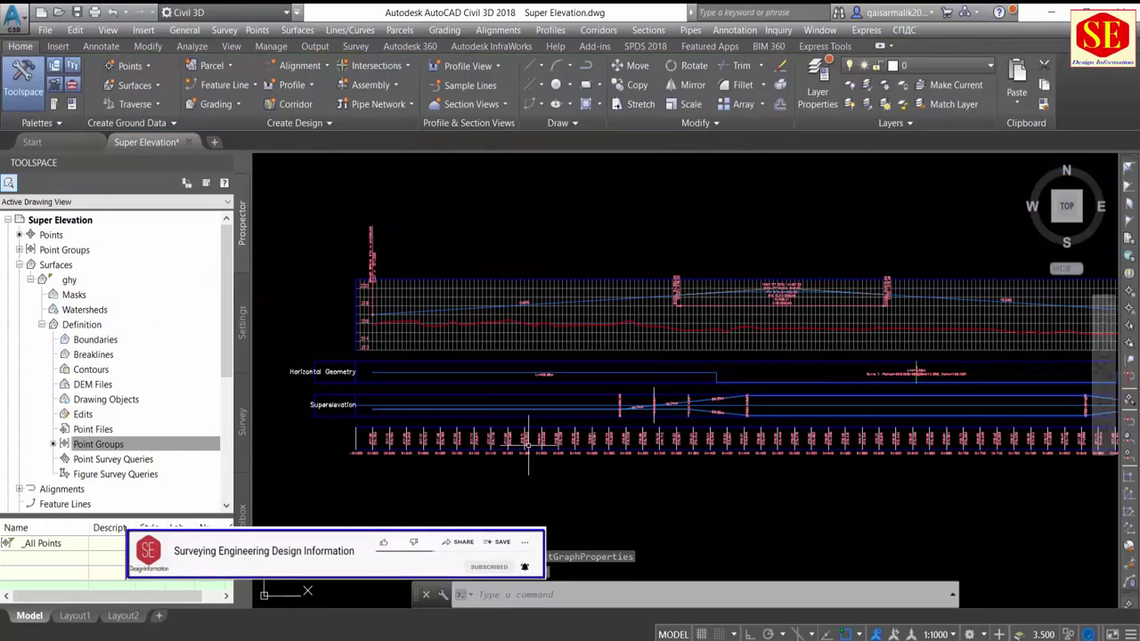
scroll(518, 357, "down", 1)
scroll(659, 386, "up", 2)
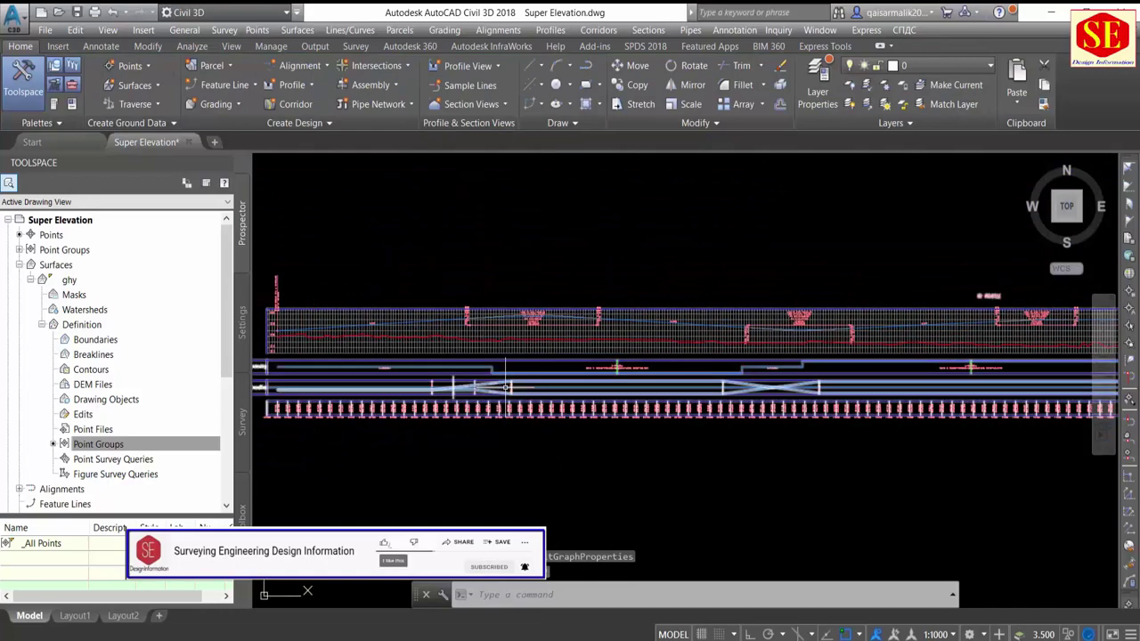
scroll(668, 480, "down", 2)
scroll(668, 480, "up", 1)
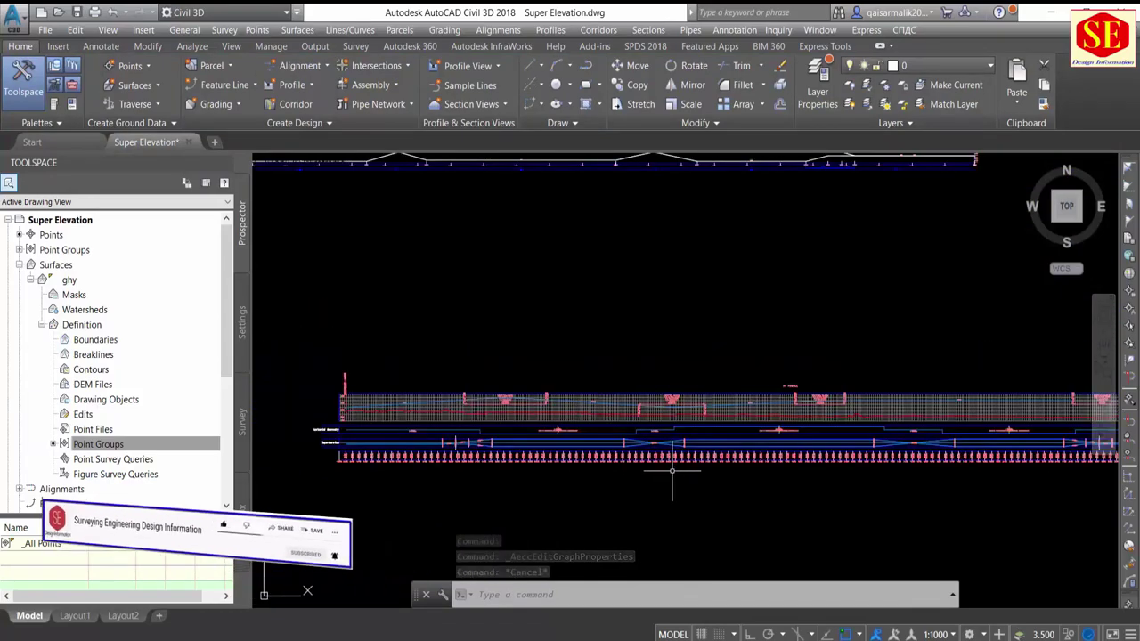
scroll(704, 482, "up", 1)
scroll(624, 401, "up", 1)
scroll(568, 317, "up", 1)
scroll(572, 356, "down", 1)
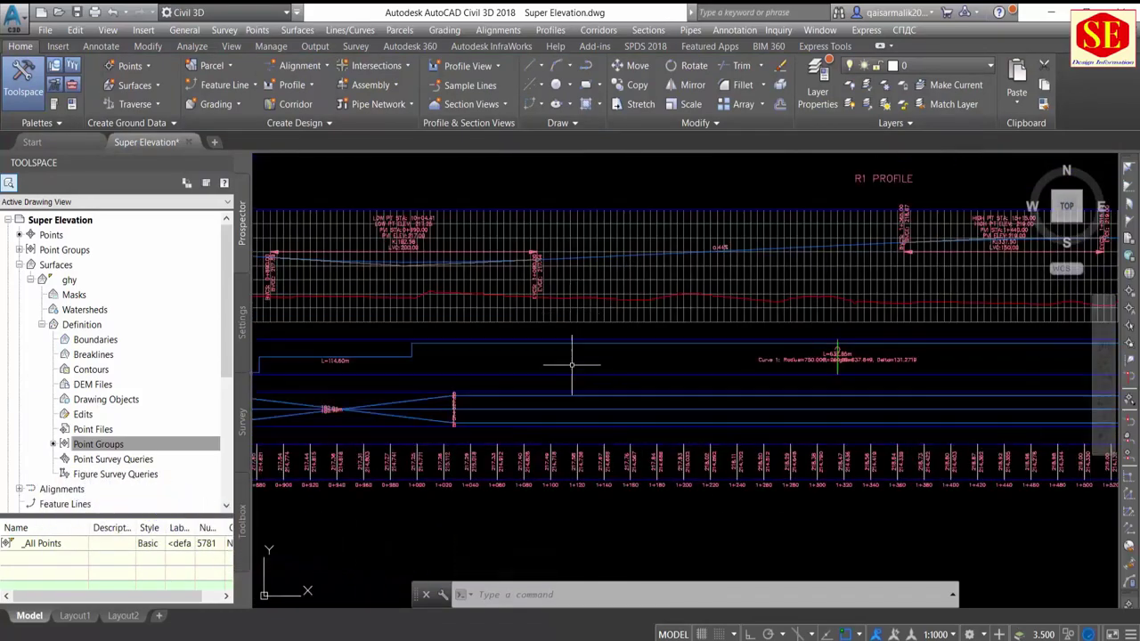
scroll(574, 370, "down", 1)
scroll(572, 366, "up", 1)
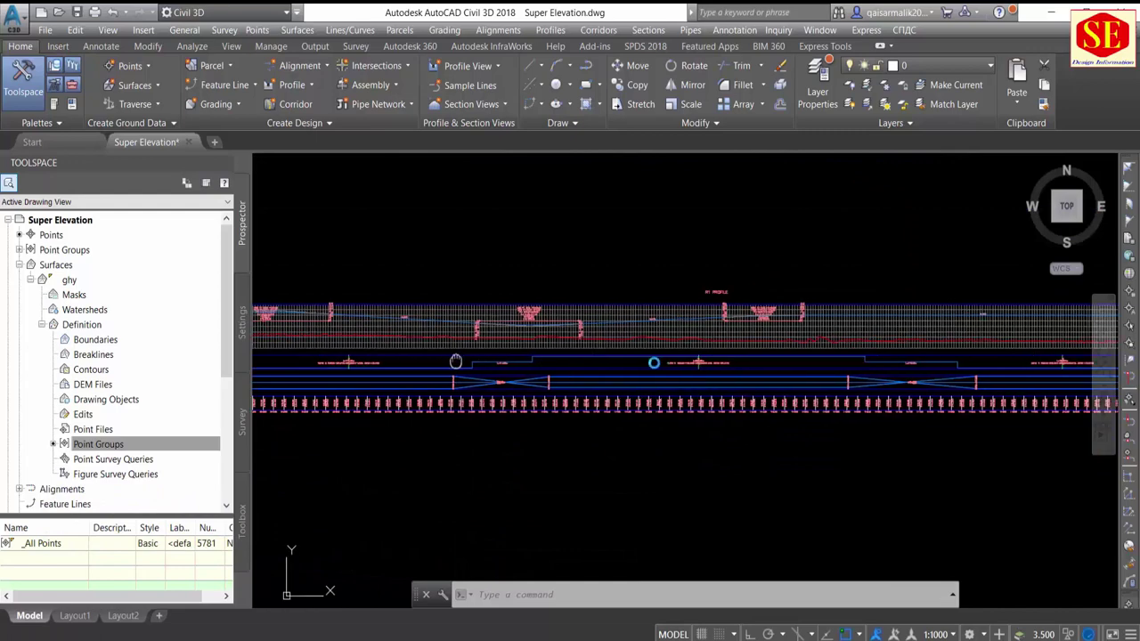
scroll(571, 365, "up", 1)
scroll(571, 365, "up", 1)
left_click(572, 365)
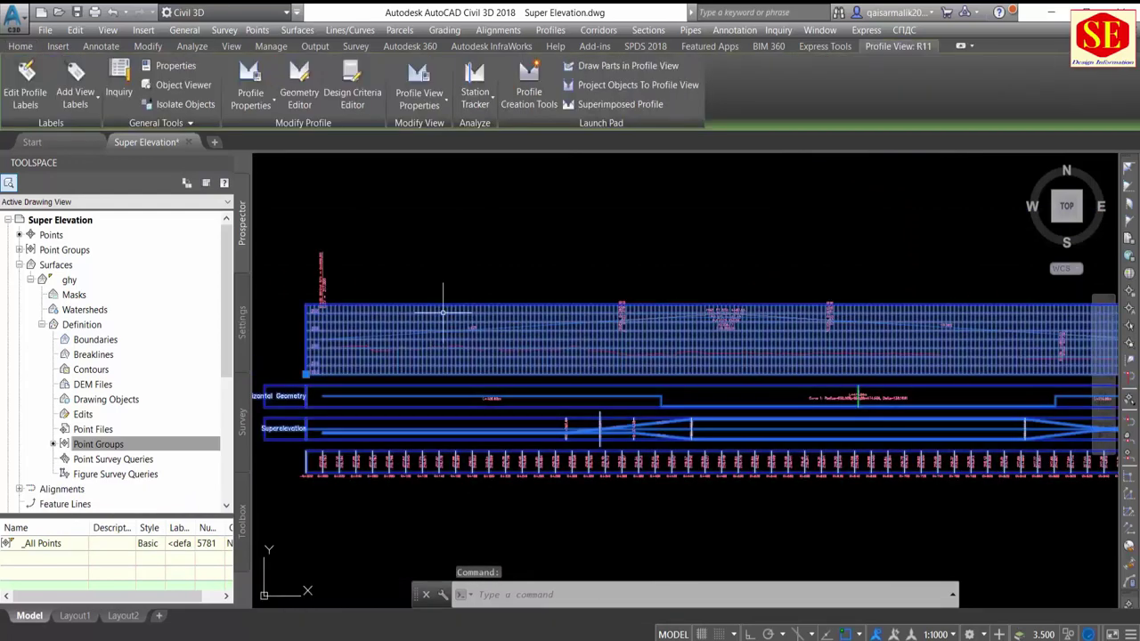
Step: Raise the R11 profile view height from 8.000m to 10.000m
left_click(420, 109)
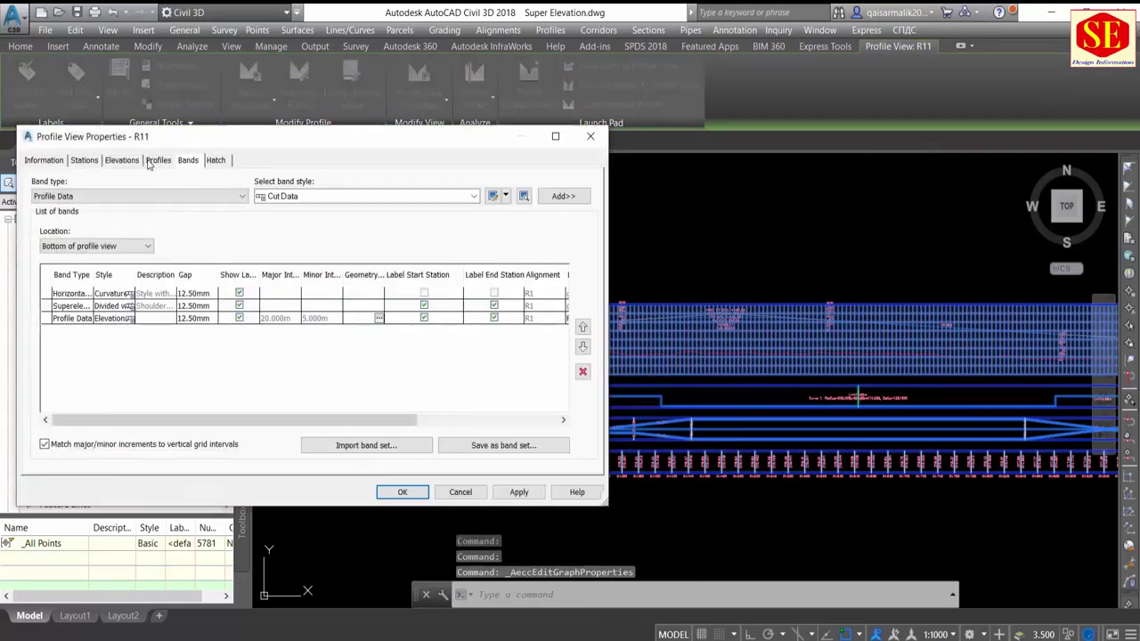
left_click(151, 163)
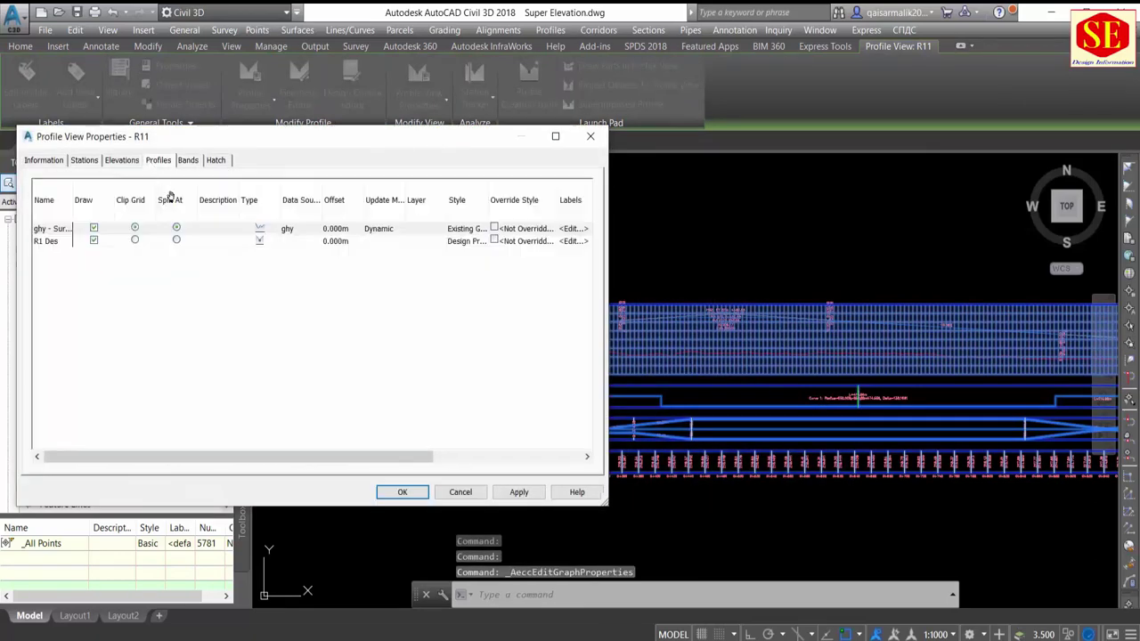
left_click(125, 162)
left_click(499, 248)
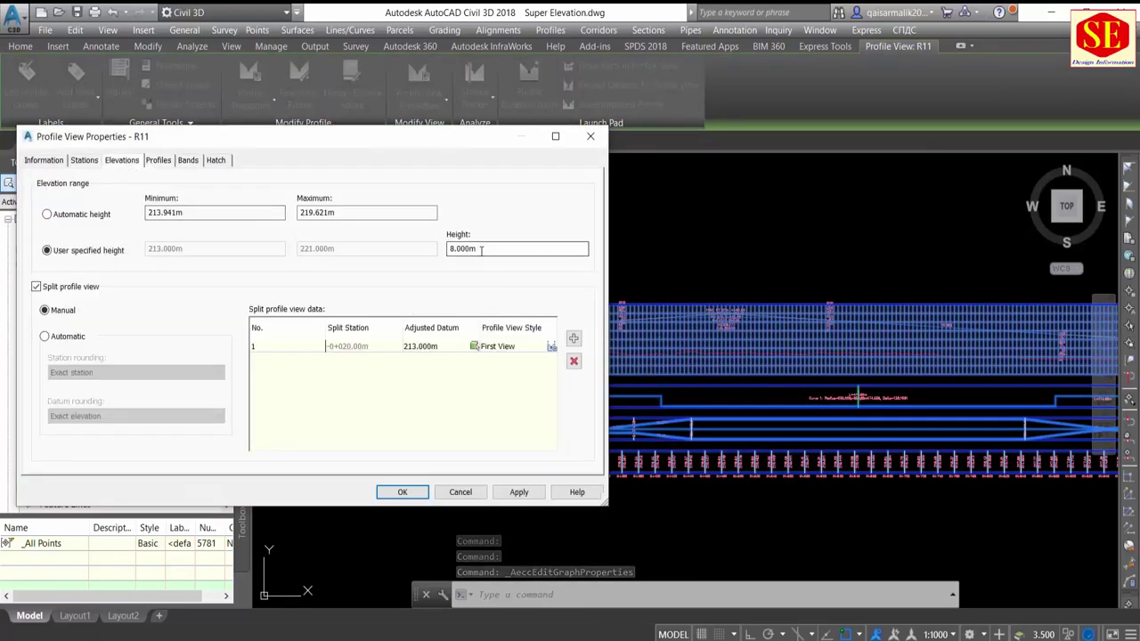
double_click(481, 248)
type("10")
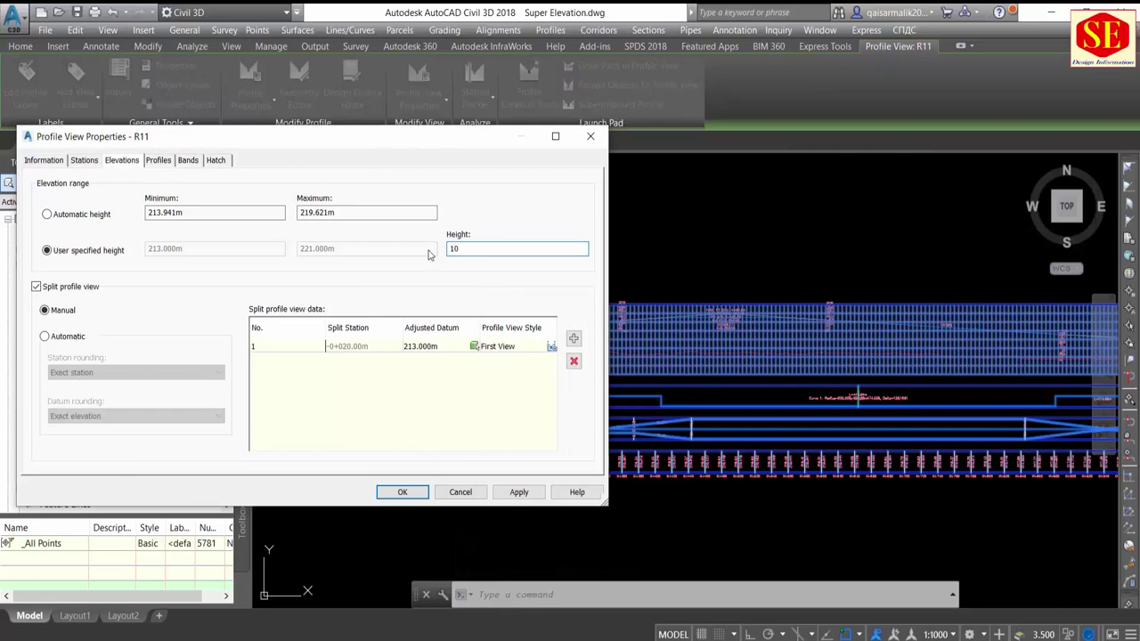
left_click(518, 492)
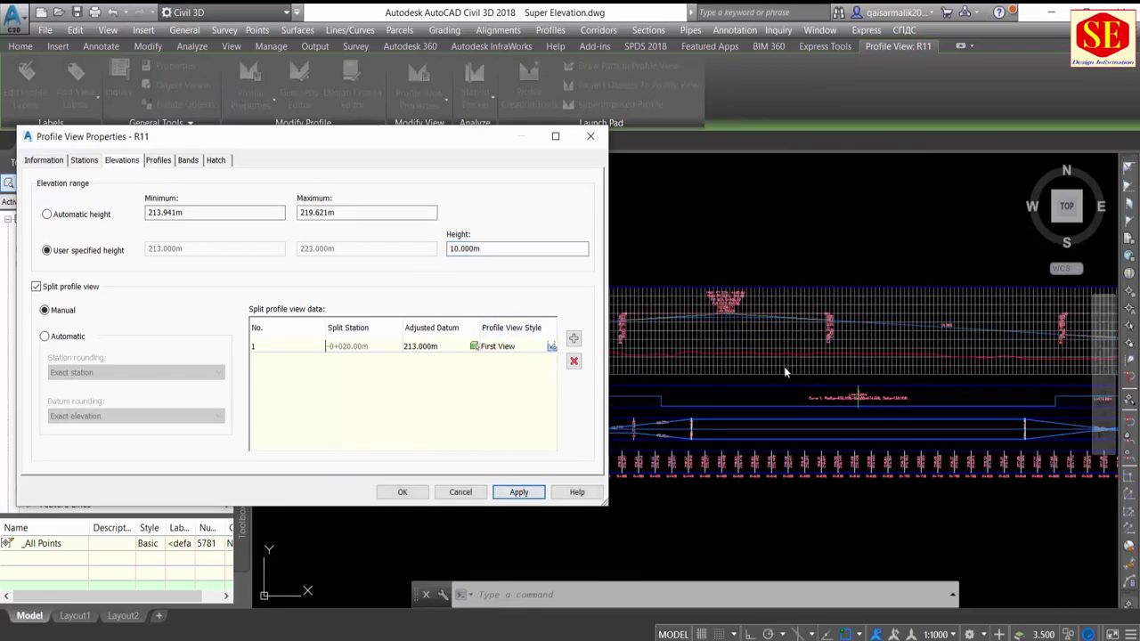
Step: Set the split view's adjusted datum to 212.500m and the height to 12.000m
left_click_drag(422, 138, 375, 436)
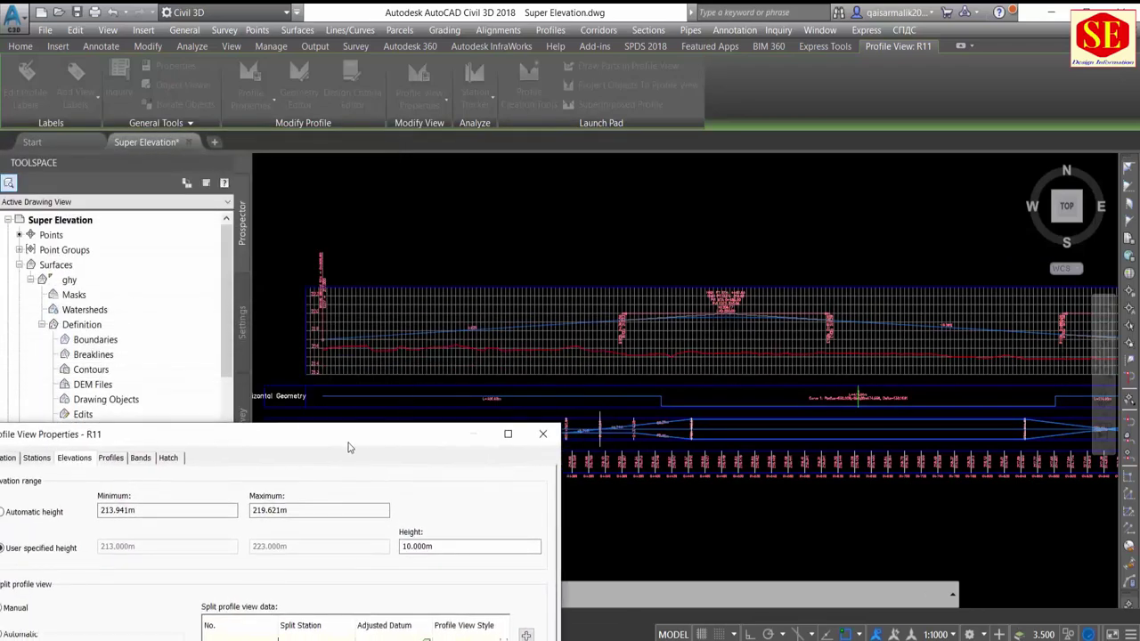
left_click_drag(349, 447, 456, 246)
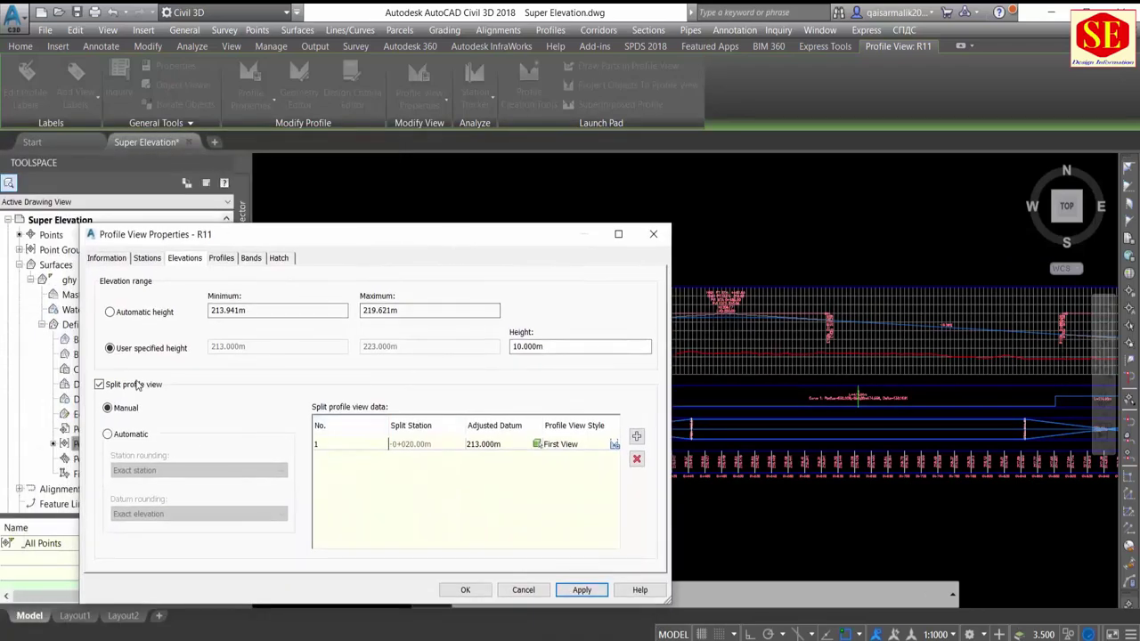
left_click(497, 447)
left_click(501, 447)
type("212.5")
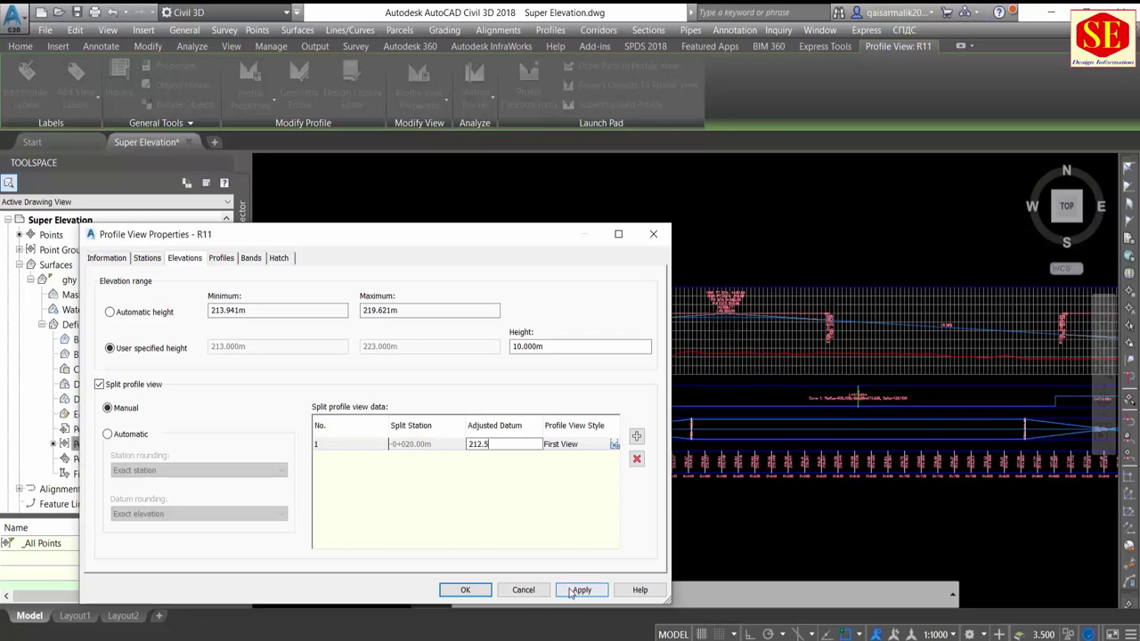
left_click(573, 590)
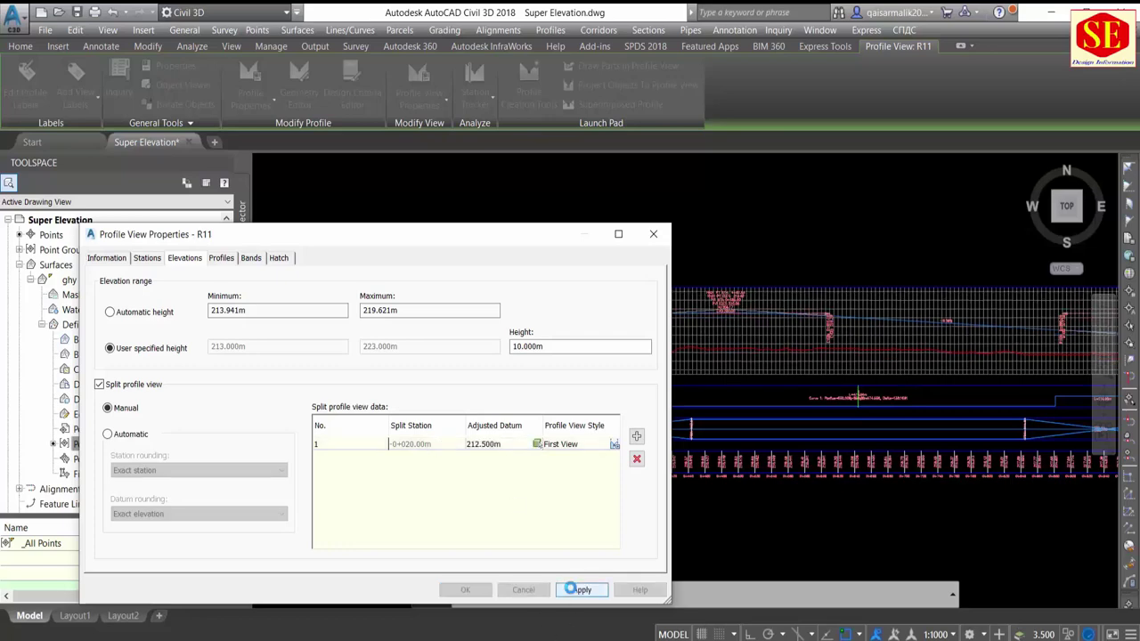
double_click(570, 346)
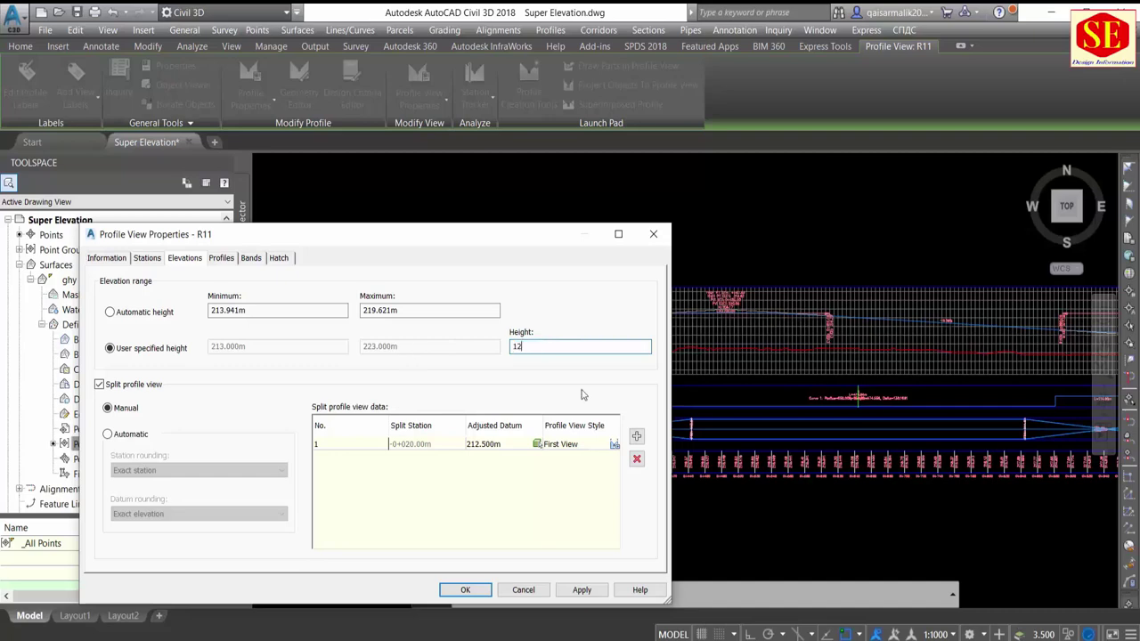
left_click(579, 591)
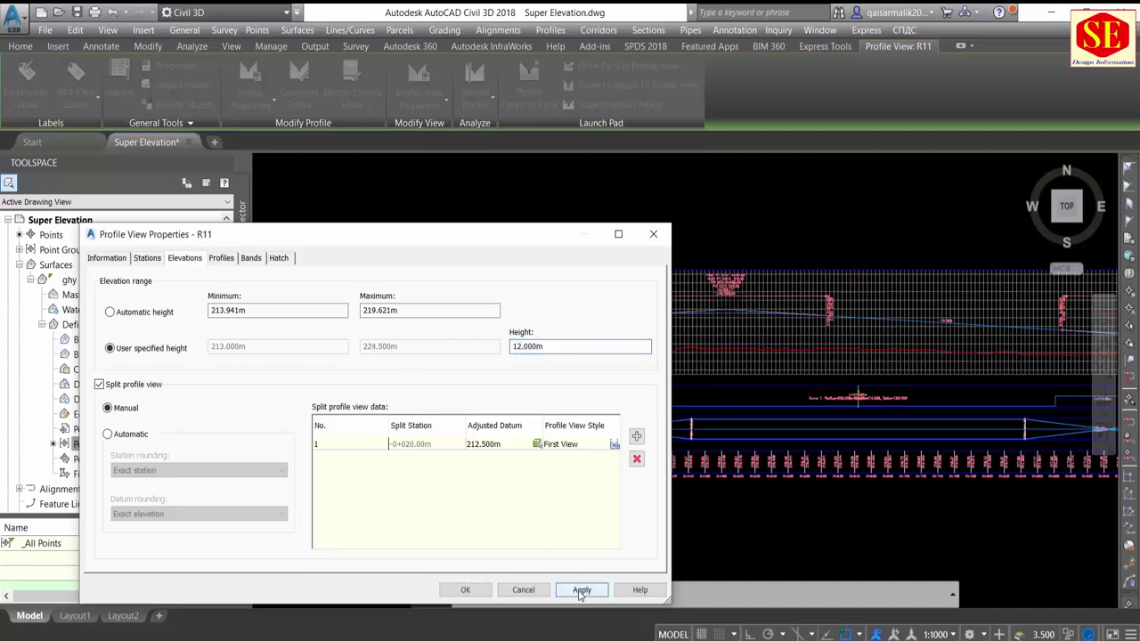
left_click(465, 590)
scroll(607, 404, "down", 2)
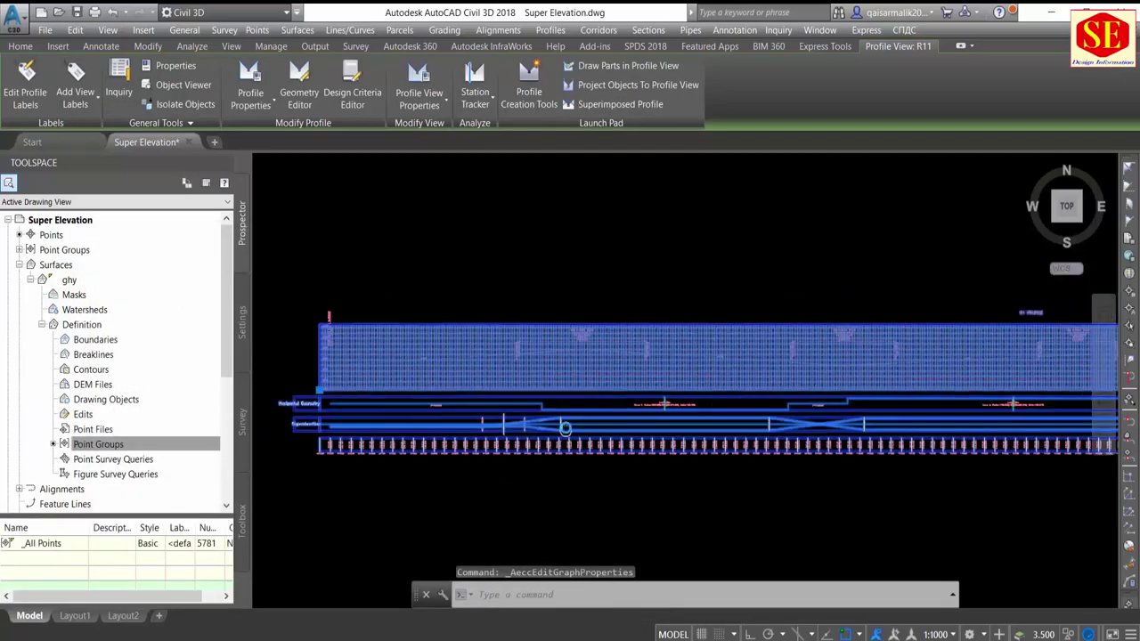
key("Escape")
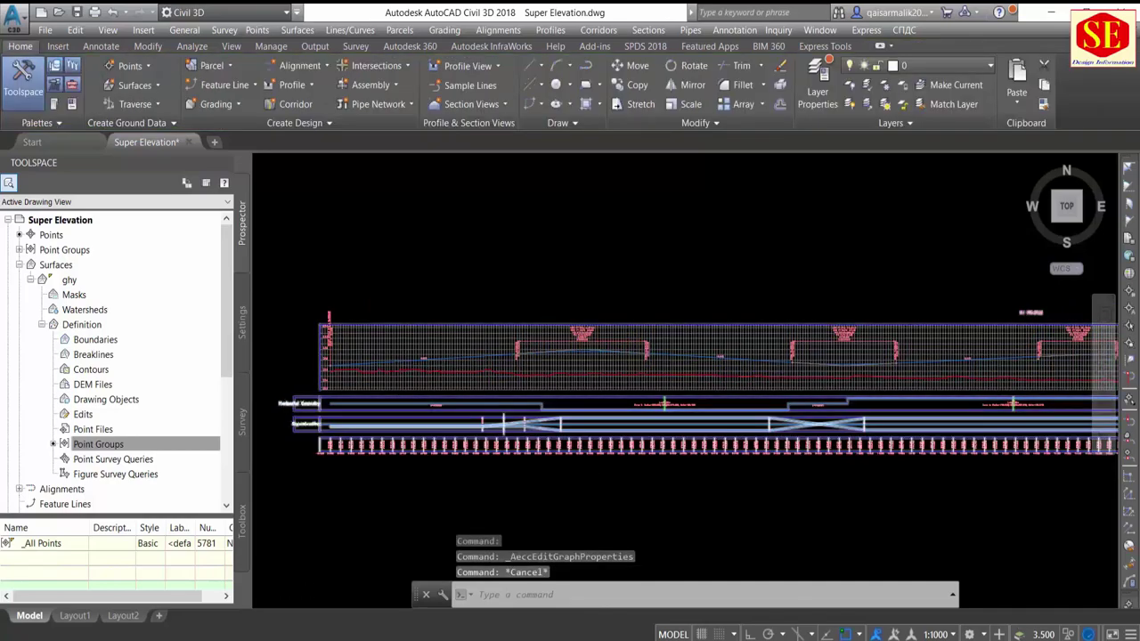
scroll(449, 405, "down", 3)
scroll(403, 604, "up", 1)
scroll(537, 419, "down", 4)
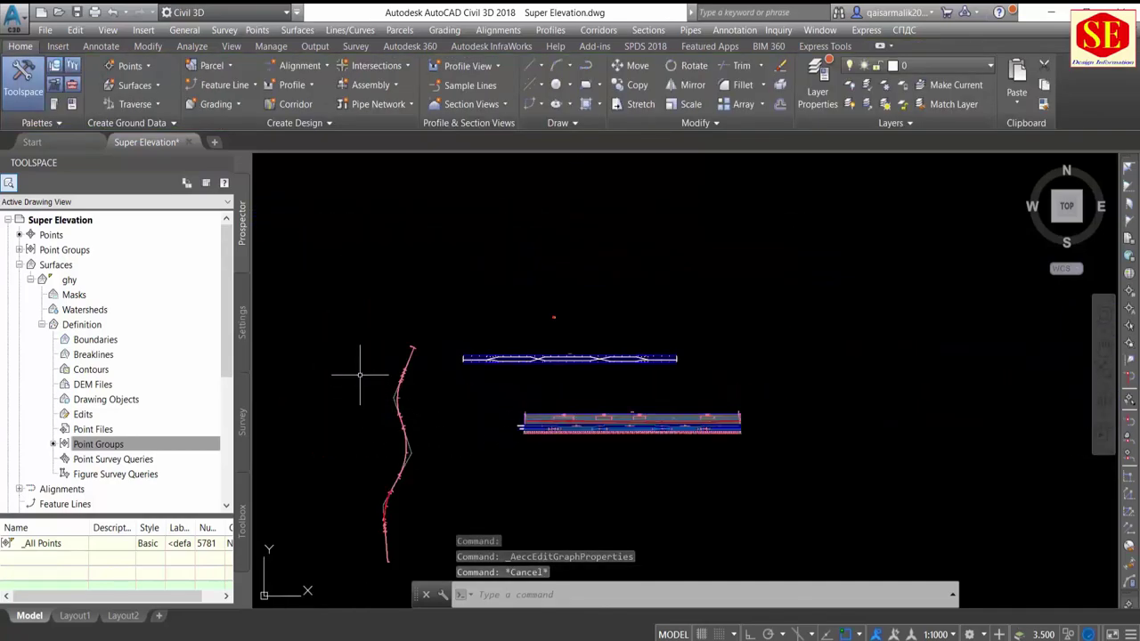
scroll(603, 407, "up", 5)
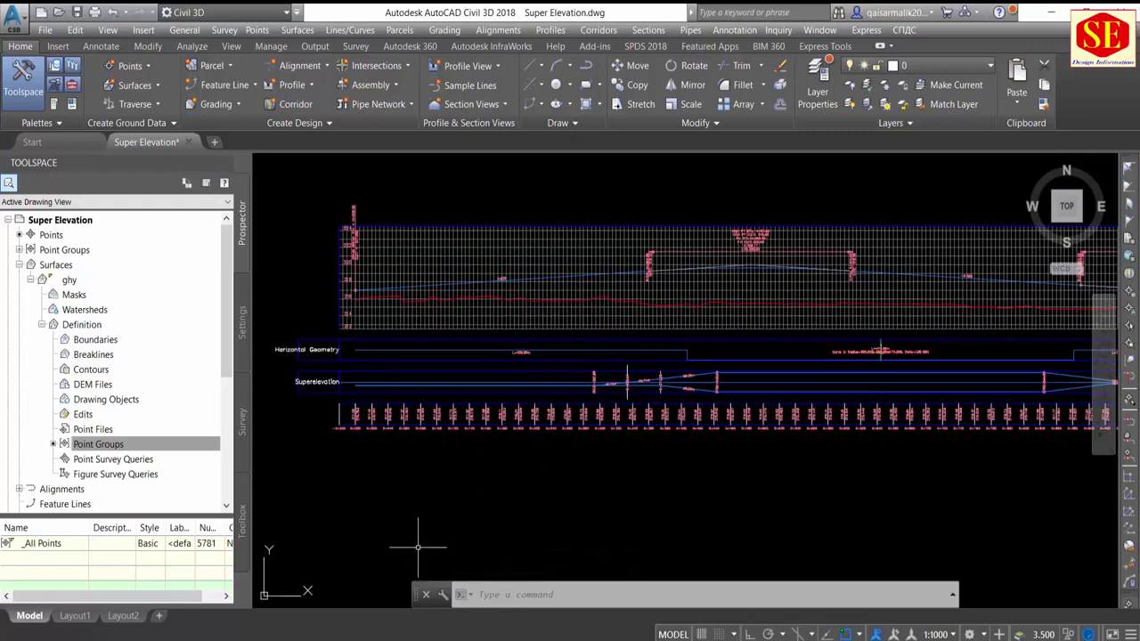
scroll(356, 378, "up", 1)
scroll(356, 378, "up", 2)
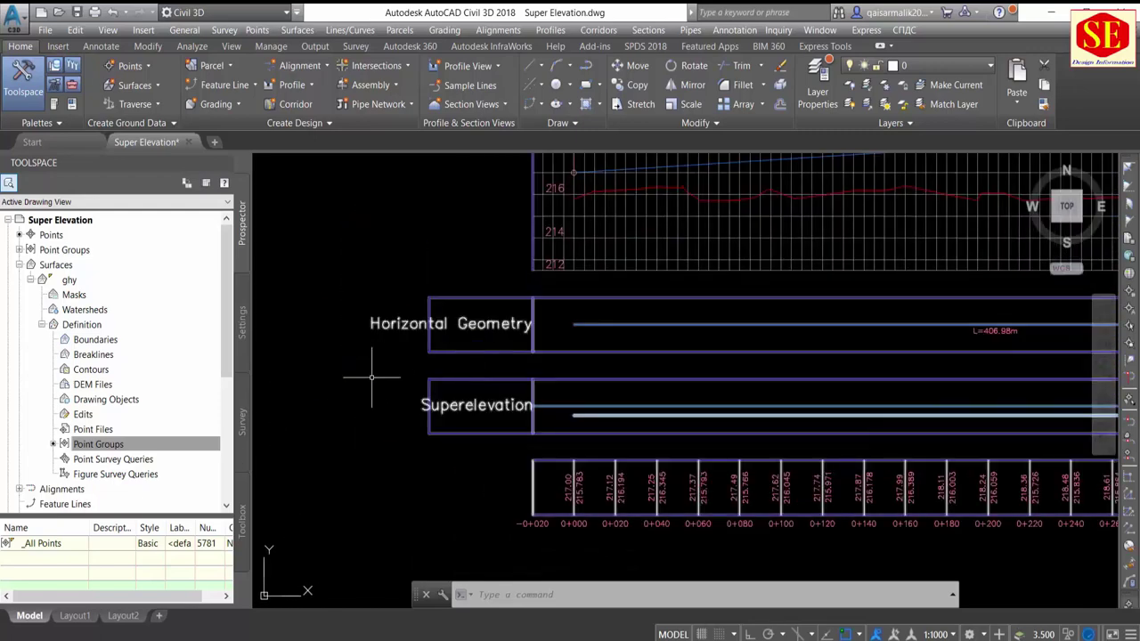
scroll(451, 507, "down", 2)
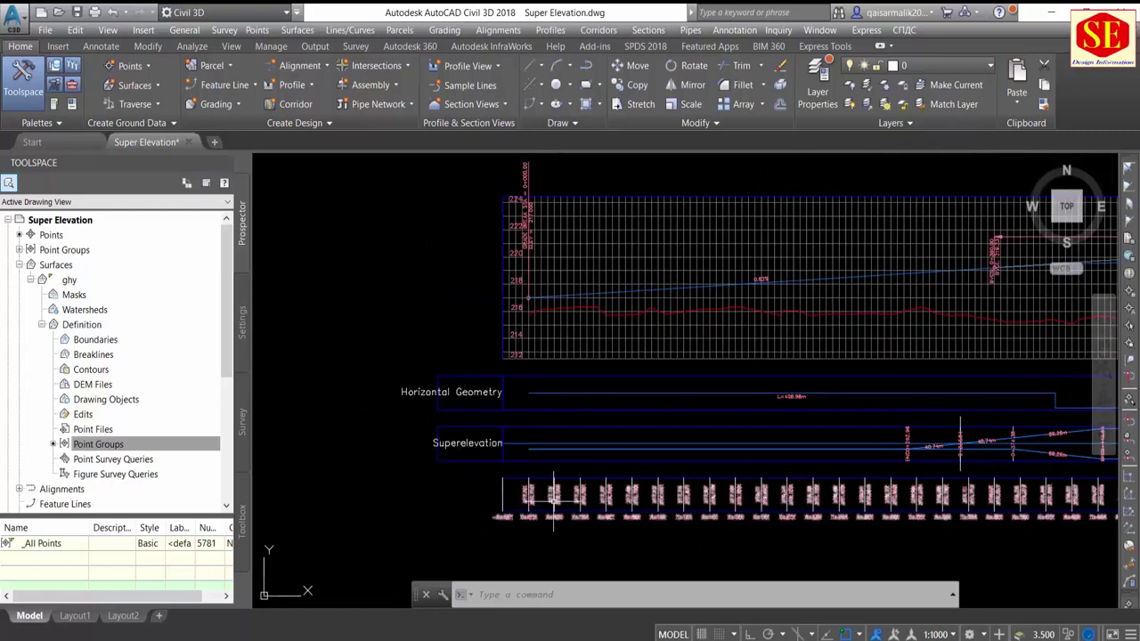
scroll(499, 494, "up", 1)
scroll(477, 485, "down", 2)
mouse_move(477, 486)
middle_mouse_down()
mouse_move(508, 298)
mouse_move(701, 362)
middle_mouse_up()
scroll(735, 306, "down", 3)
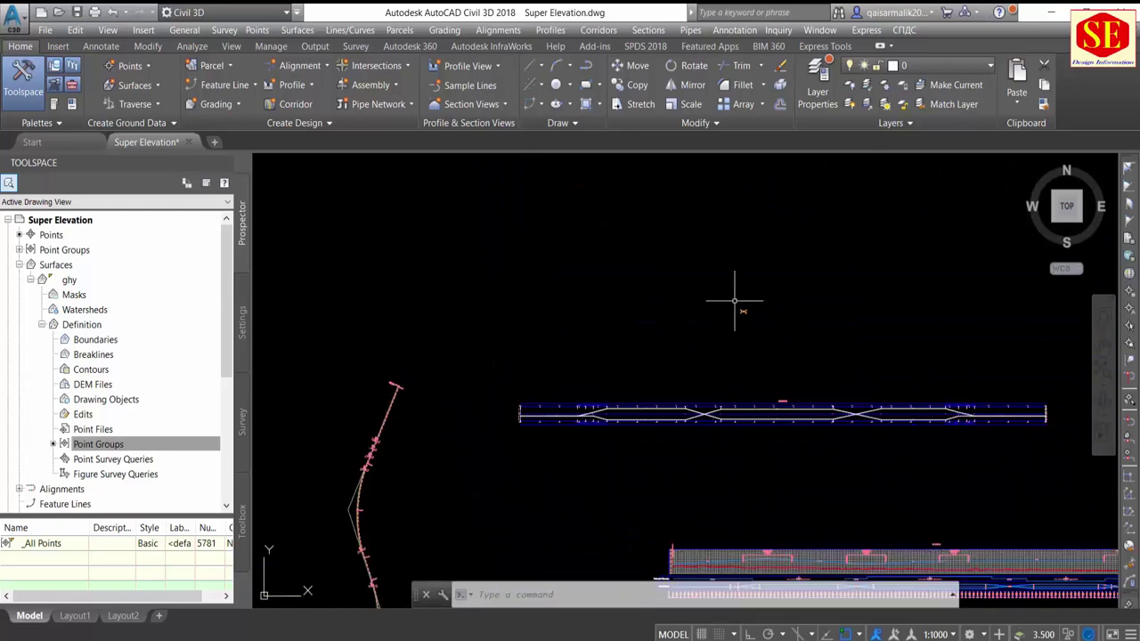
scroll(408, 340, "up", 3)
scroll(611, 318, "down", 3)
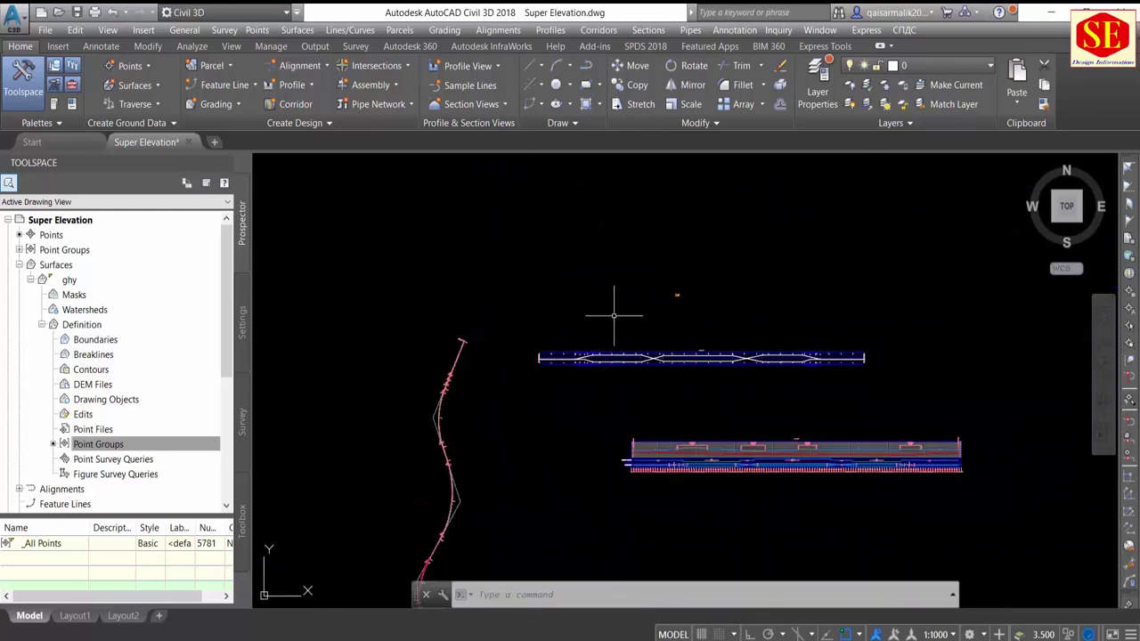
scroll(692, 285, "down", 3)
scroll(550, 335, "up", 3)
scroll(620, 300, "up", 2)
scroll(624, 311, "up", 2)
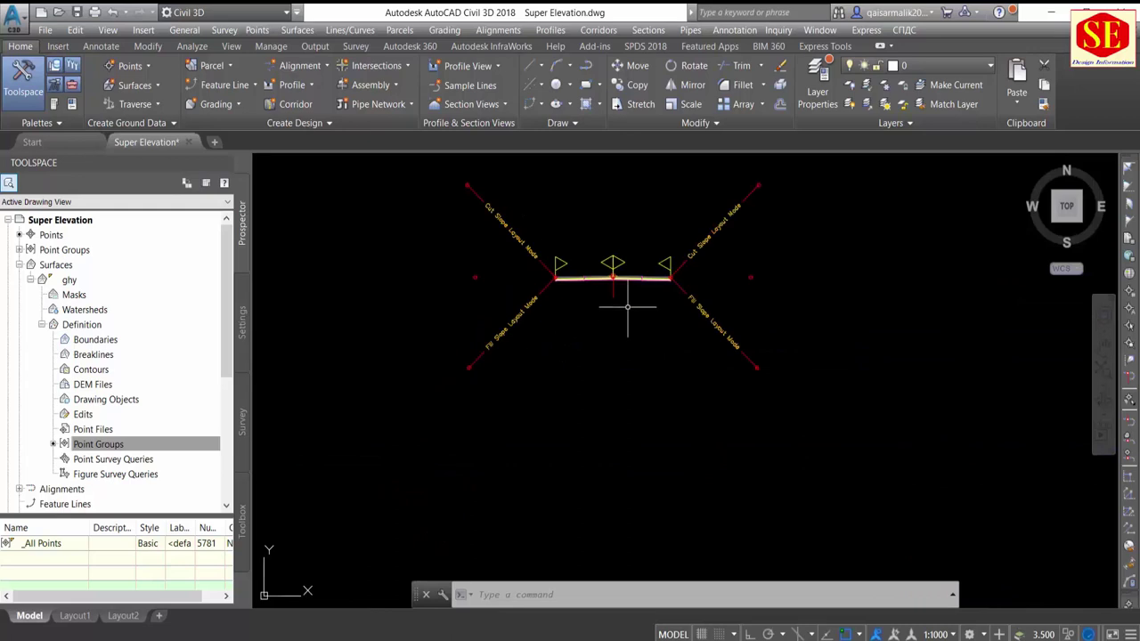
scroll(656, 323, "down", 6)
scroll(652, 330, "down", 2)
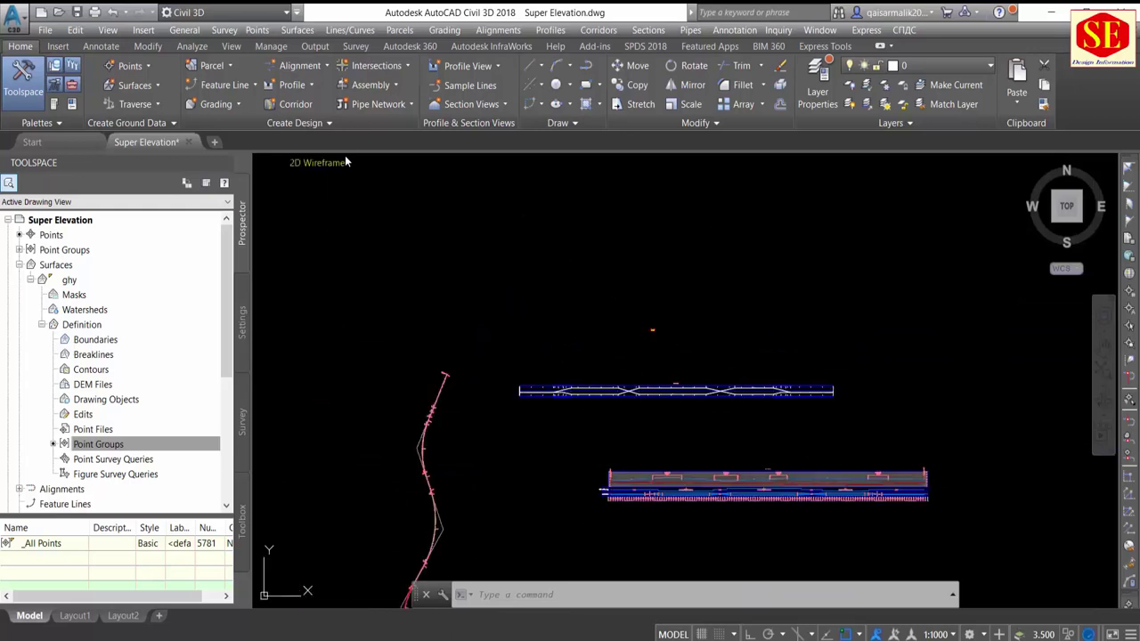
Step: Start a new corridor and name it XYZ
left_click(296, 107)
left_click(568, 106)
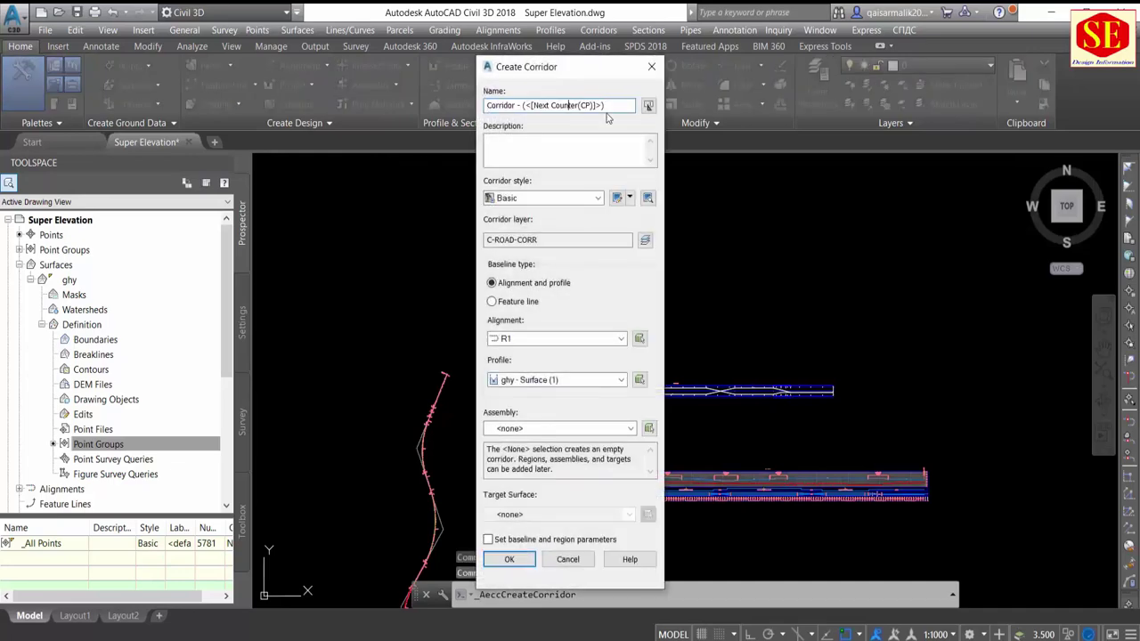
left_click_drag(607, 106, 473, 117)
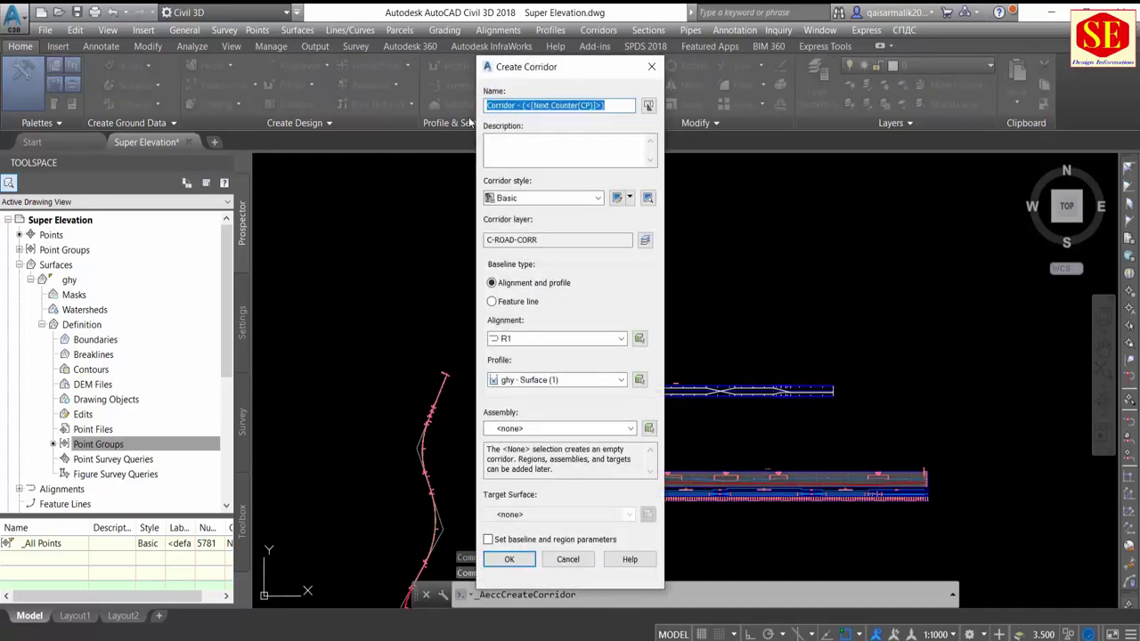
type("XYZ")
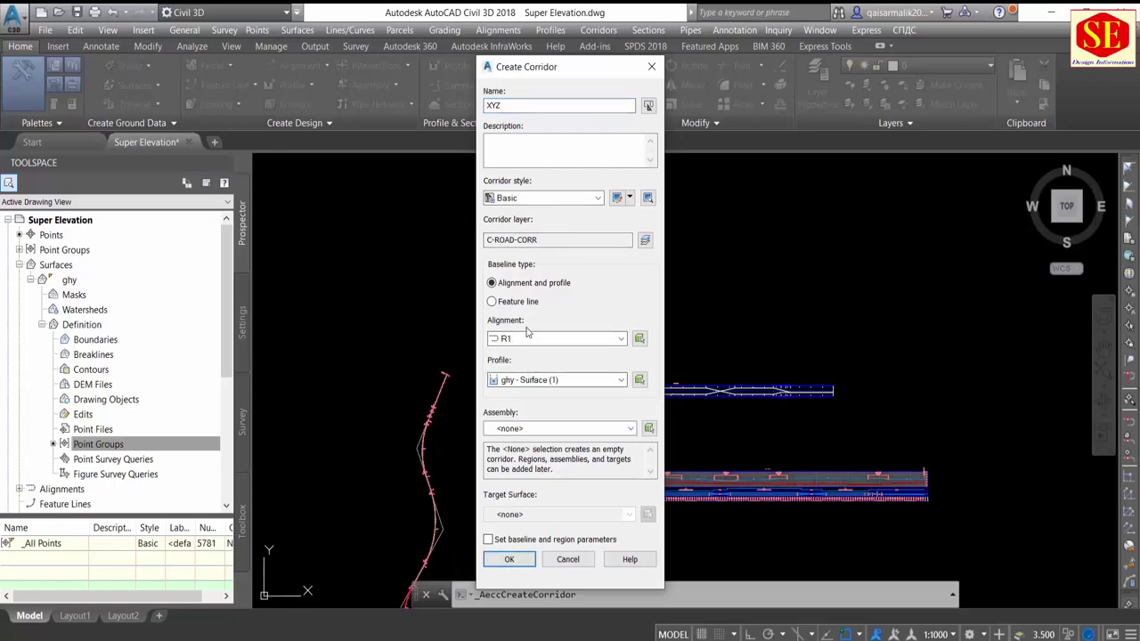
Step: Choose profile R1 Des, assembly R1 and target surface ghy, and create the corridor
left_click(529, 381)
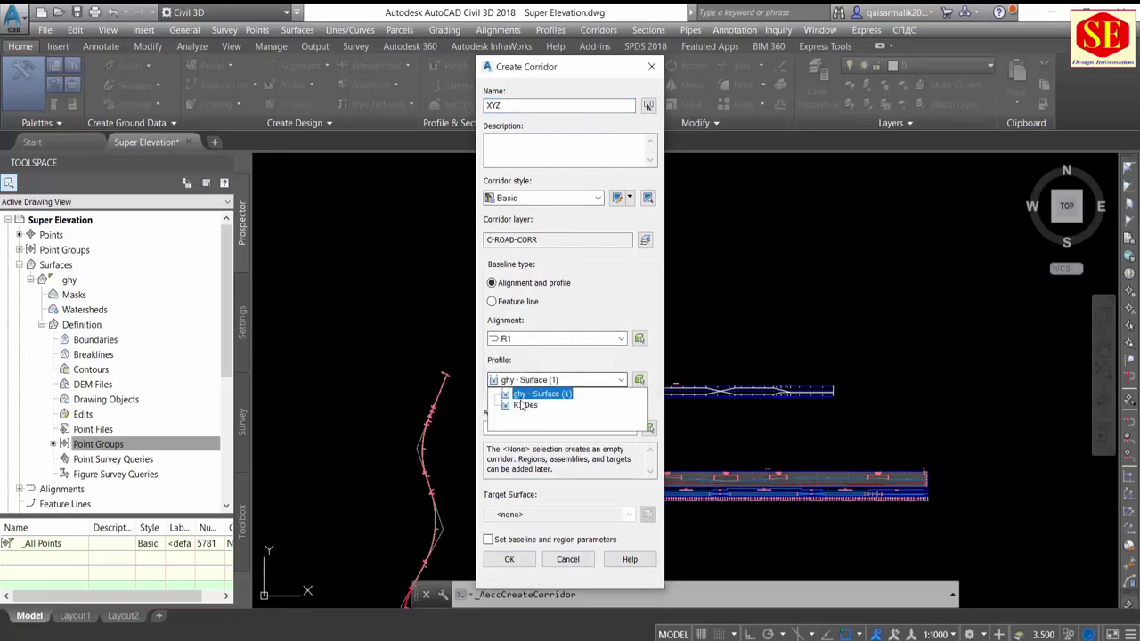
left_click(523, 405)
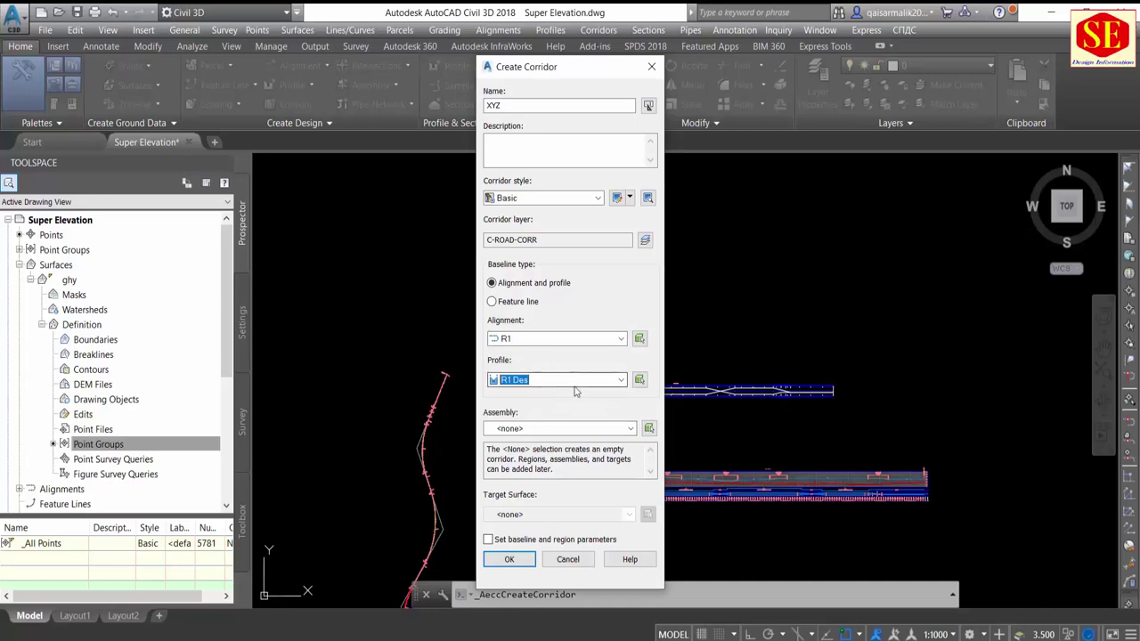
left_click(570, 428)
left_click(515, 449)
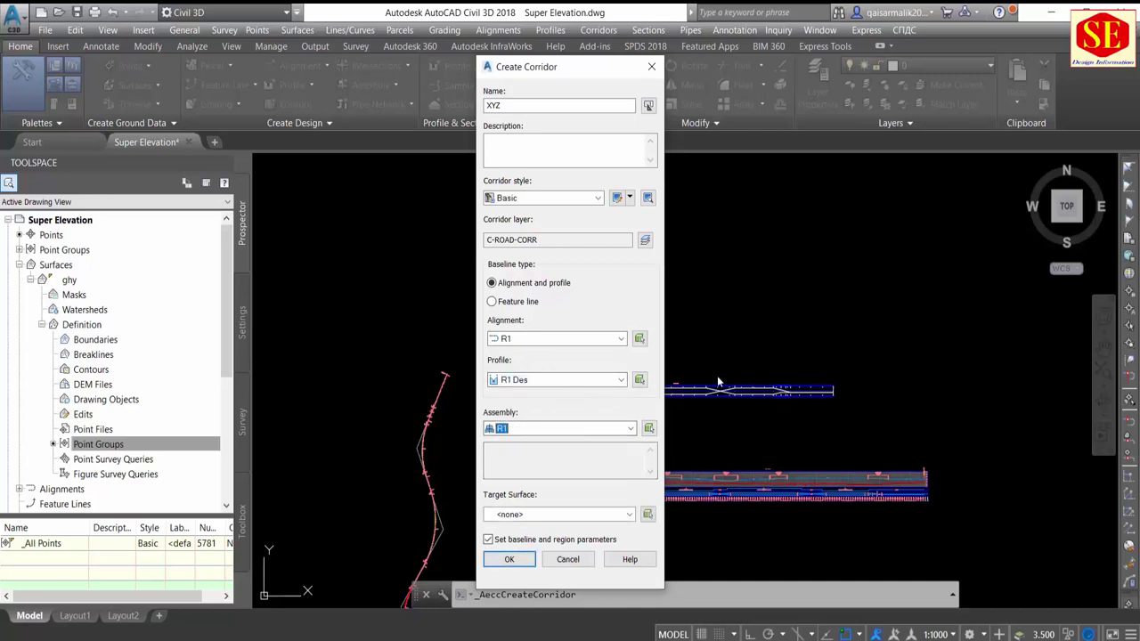
left_click(570, 514)
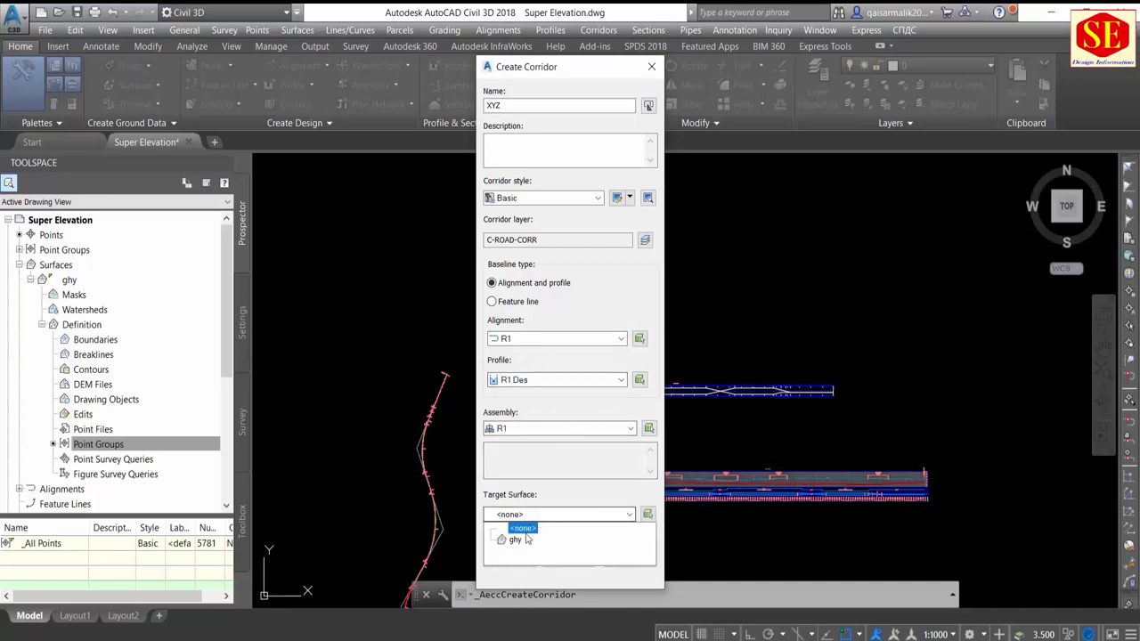
left_click(515, 541)
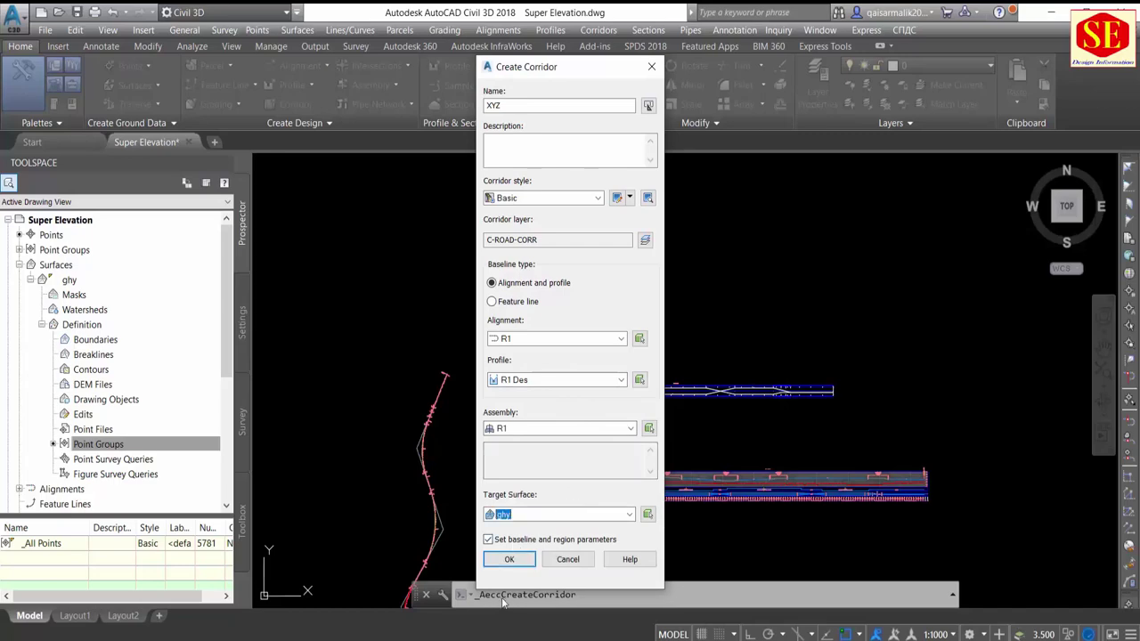
left_click(512, 561)
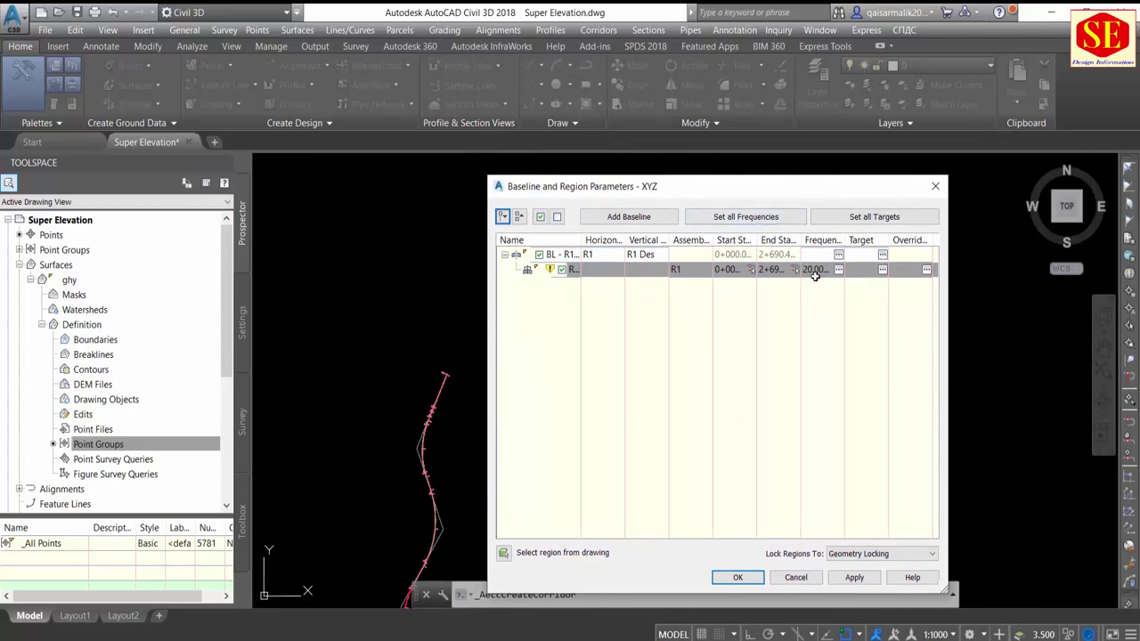
Step: Set the region's assembly frequencies to 5 m, apply, and rebuild corridor XYZ
left_click(817, 269)
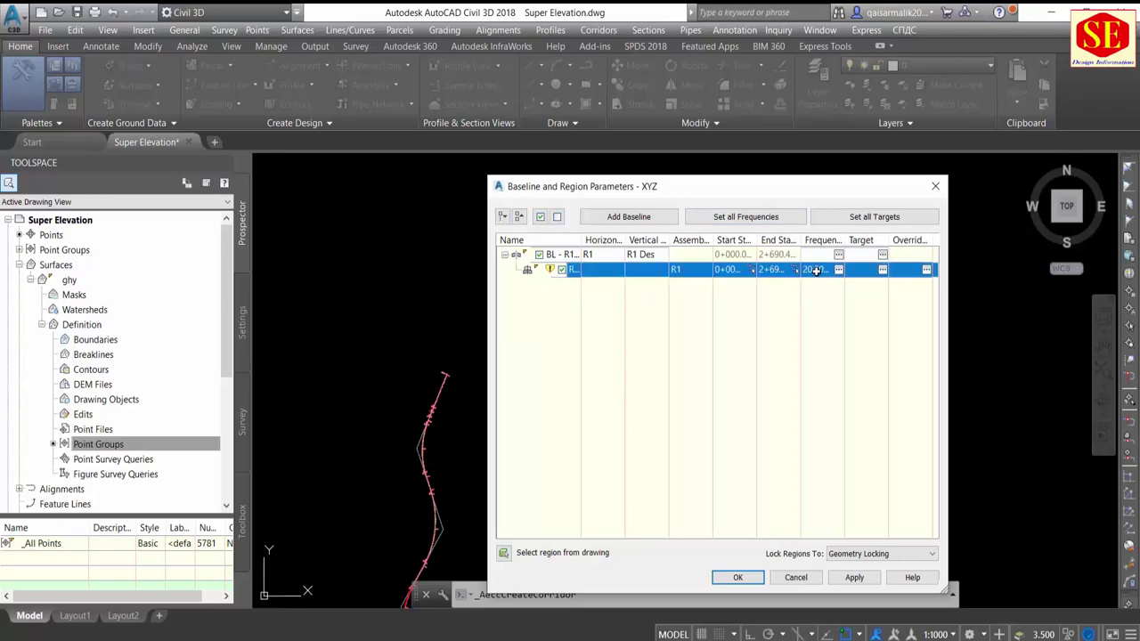
left_click(838, 269)
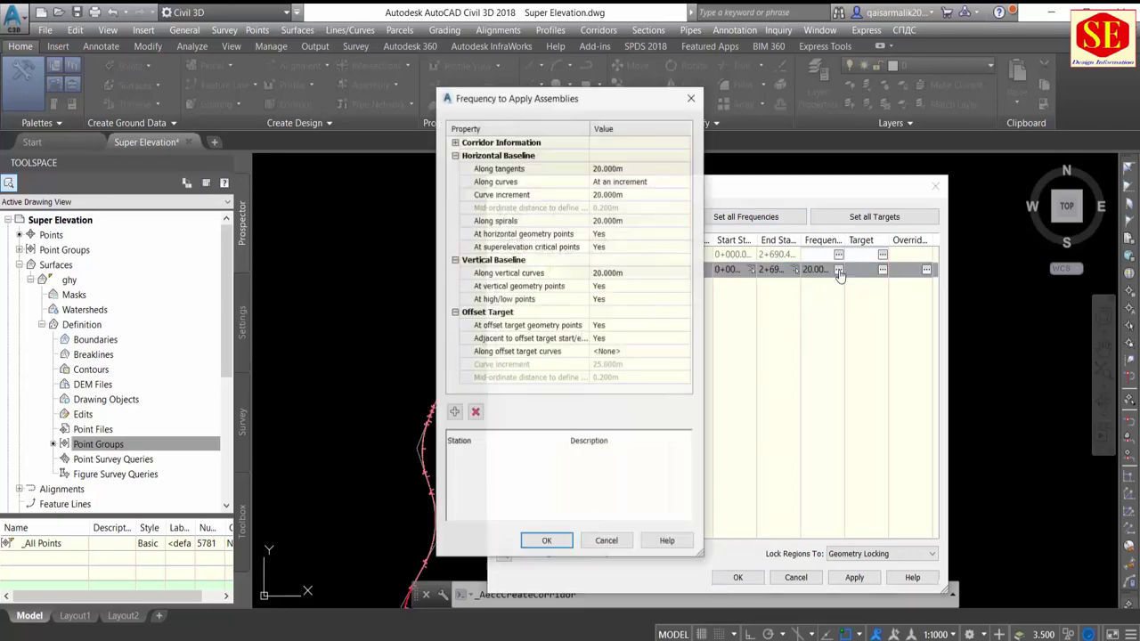
left_click(628, 169)
type("5")
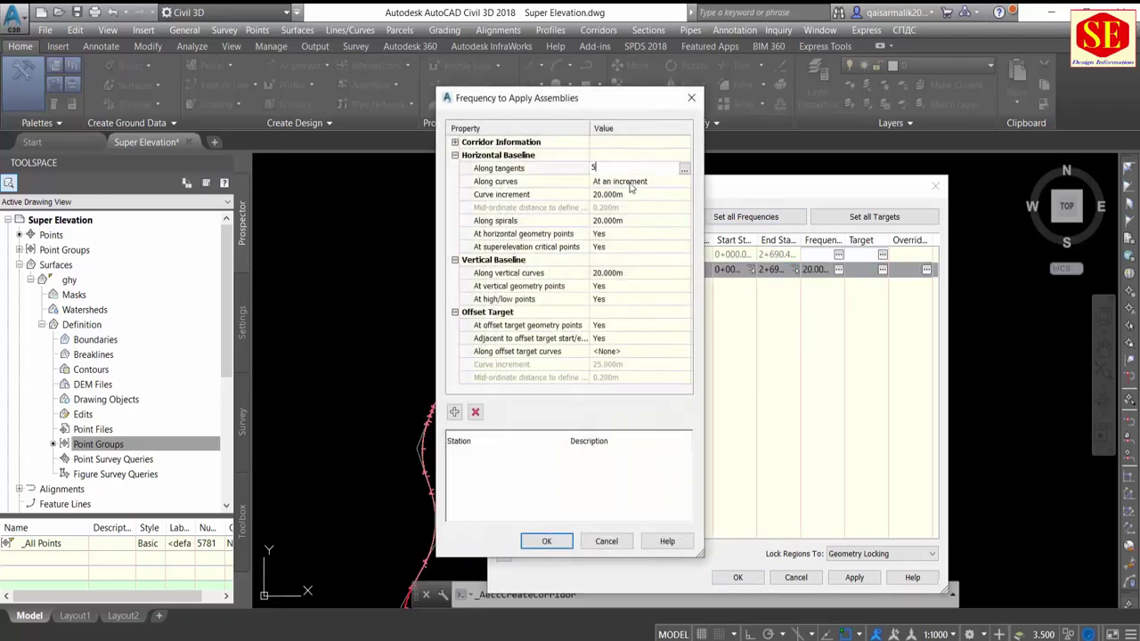
key("Return")
left_click(605, 194)
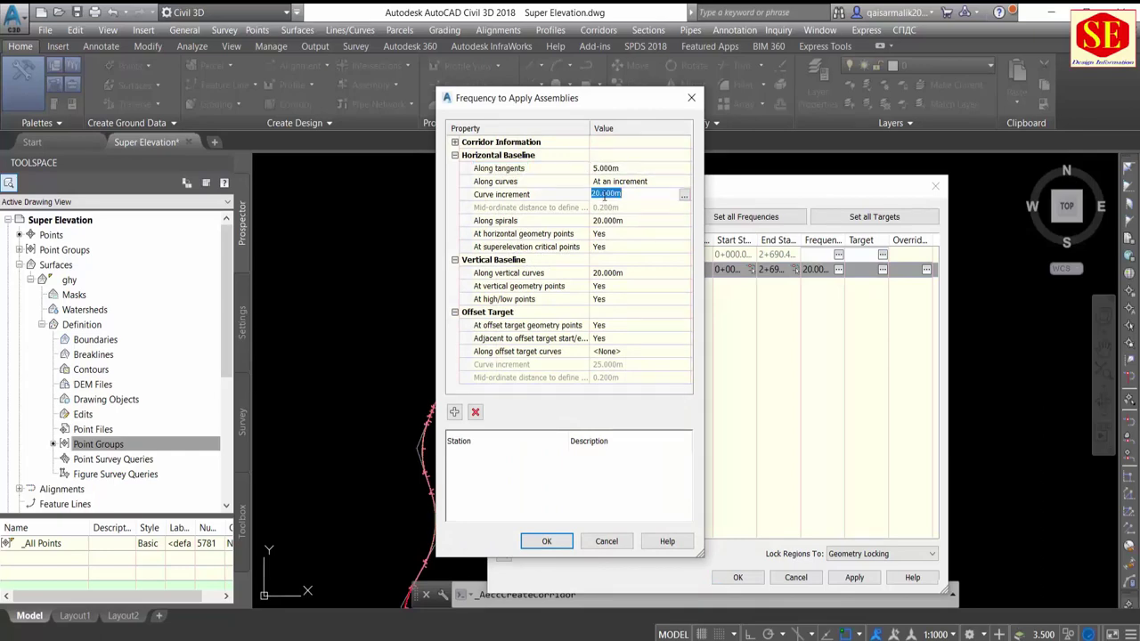
type("5")
key("Return")
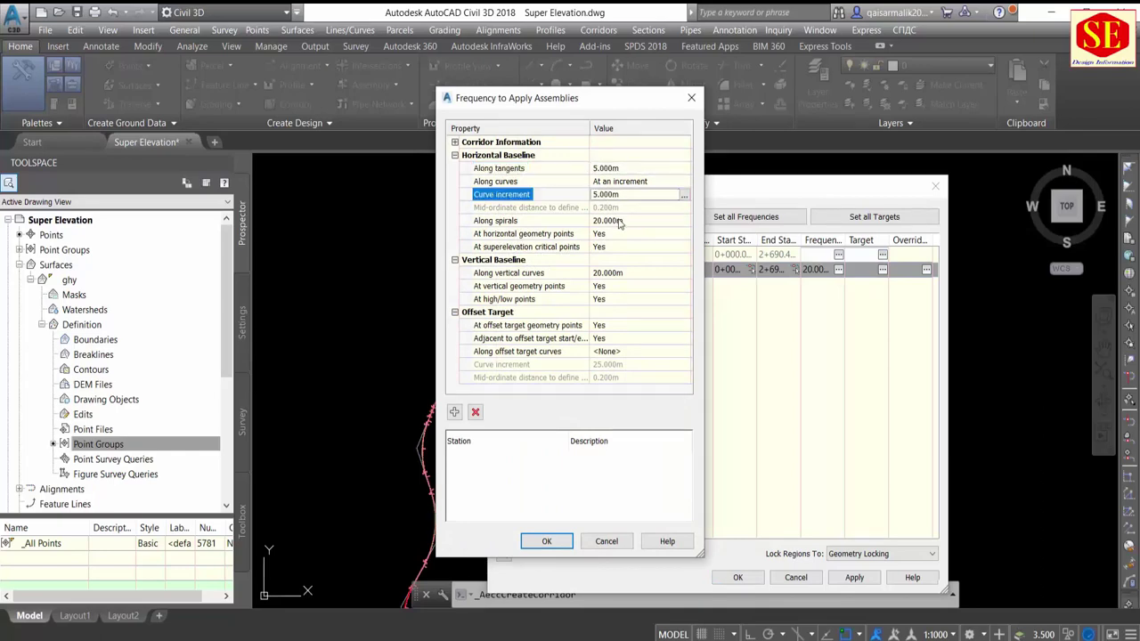
left_click(620, 221)
type("5")
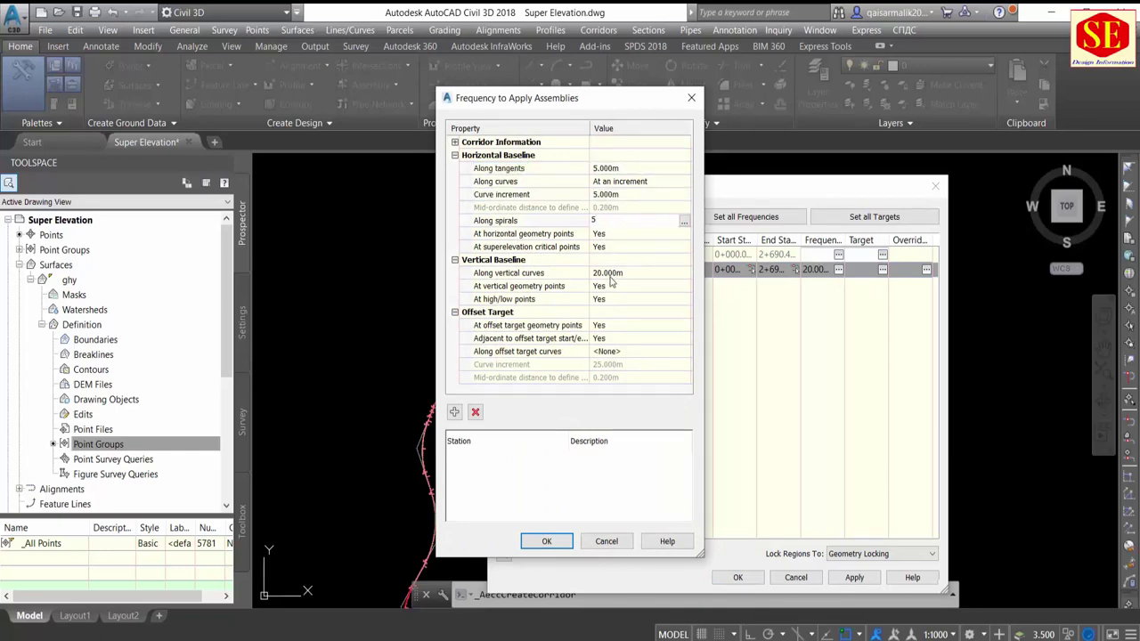
key("Return")
left_click(610, 272)
type("5")
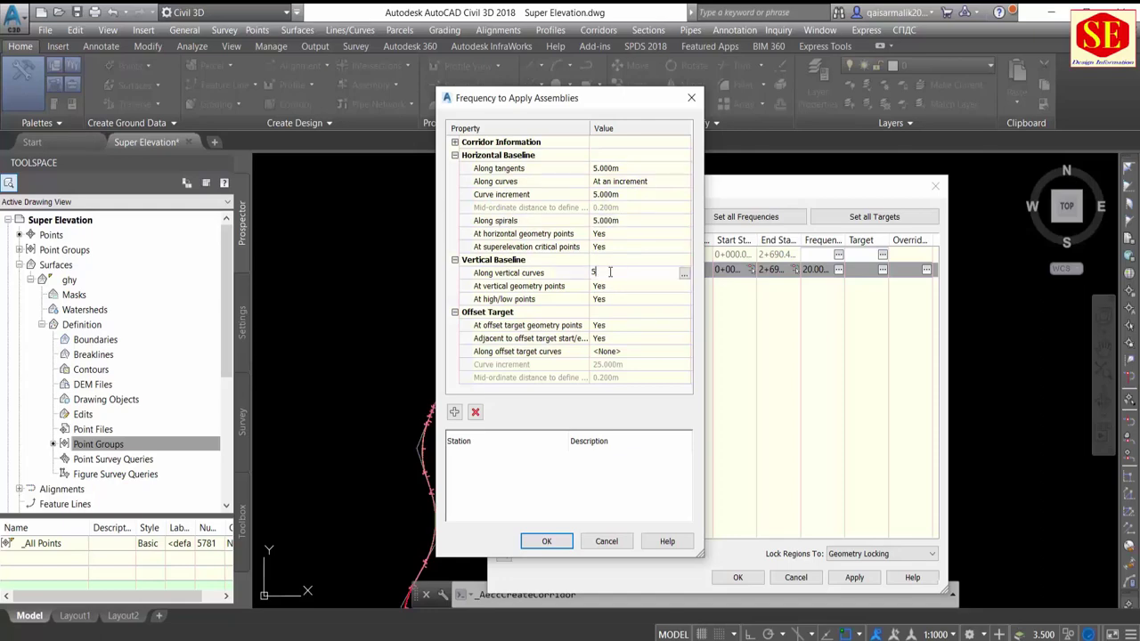
left_click(565, 546)
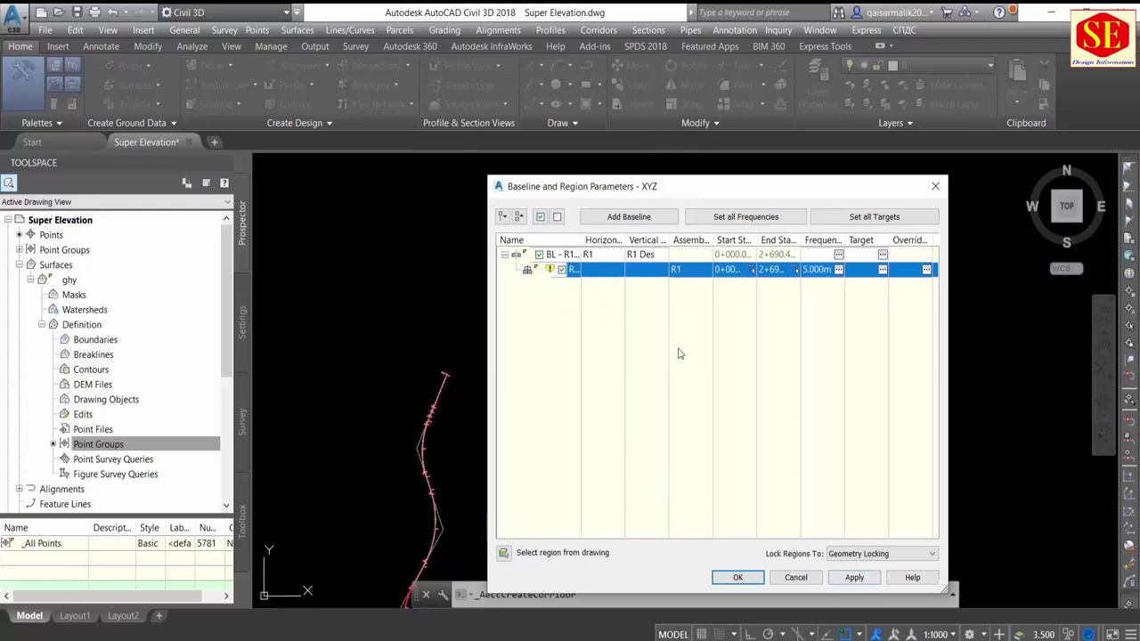
left_click(857, 579)
left_click(497, 301)
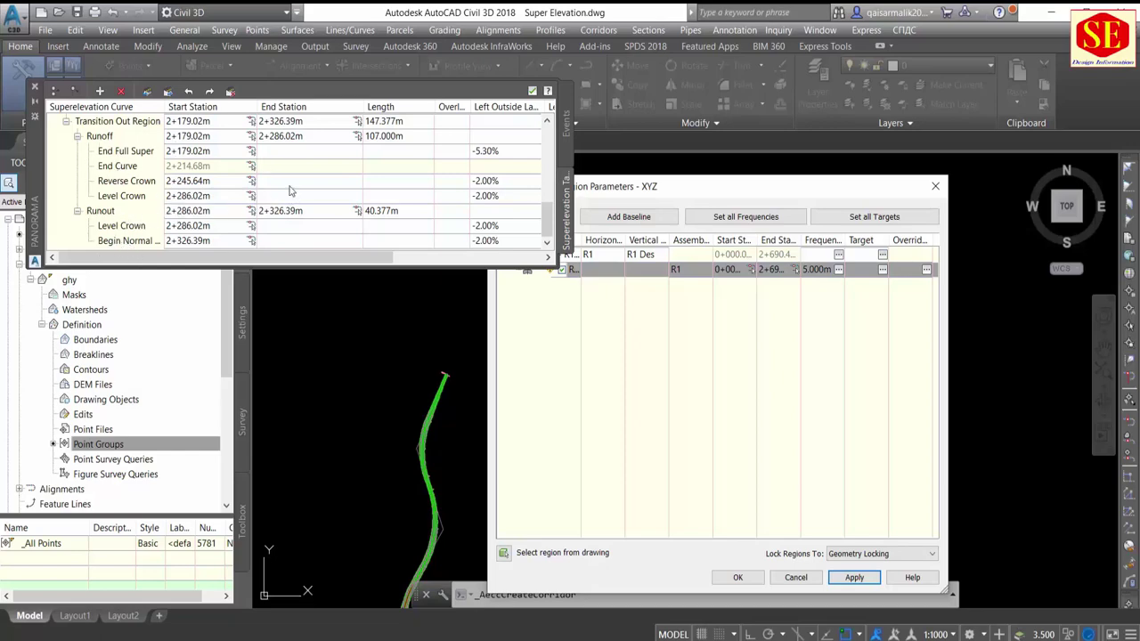
Step: Close the region parameters and scroll through the superelevation stations for each curve
left_click(737, 577)
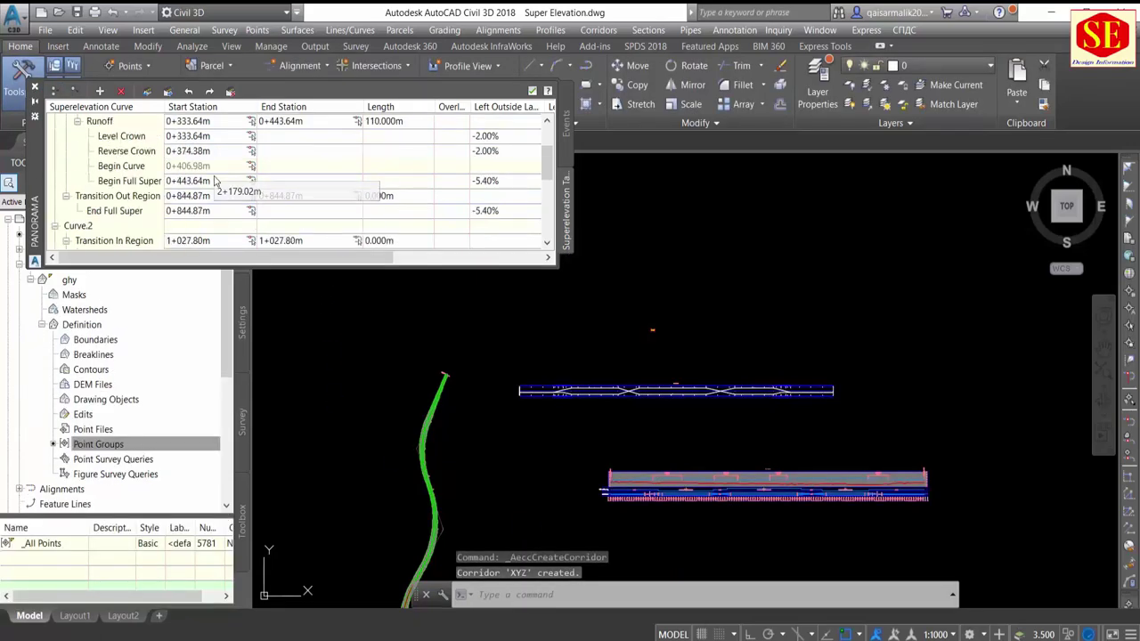
scroll(216, 178, "up", 3)
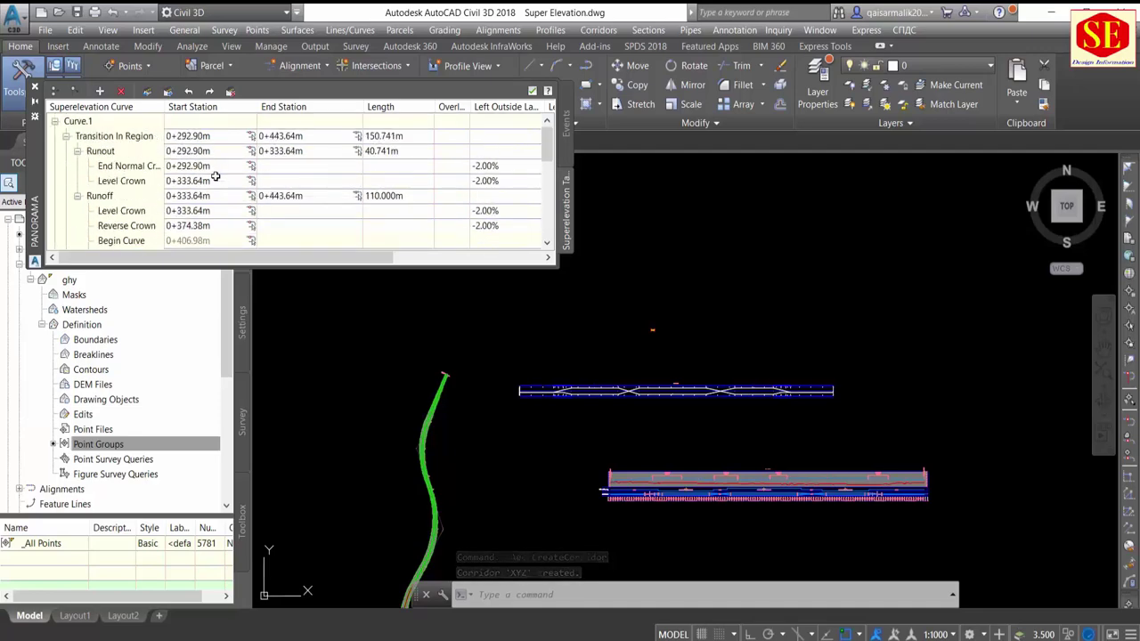
scroll(216, 178, "up", 3)
scroll(219, 178, "up", 3)
scroll(219, 178, "up", 1)
scroll(419, 450, "up", 3)
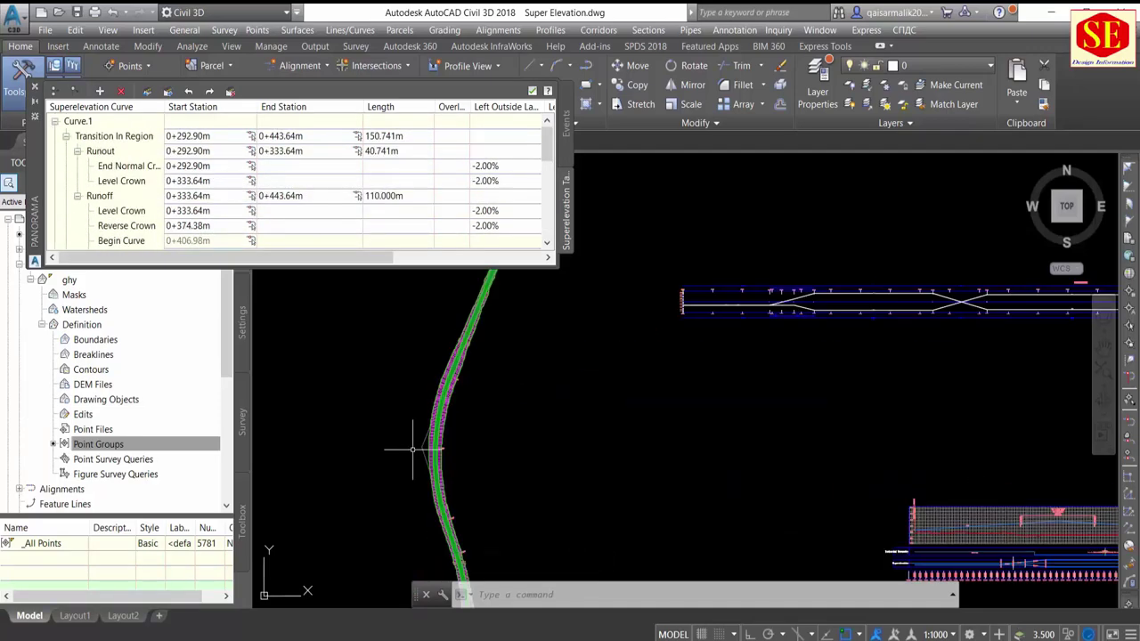
scroll(432, 447, "up", 2)
scroll(438, 445, "up", 2)
scroll(444, 444, "up", 2)
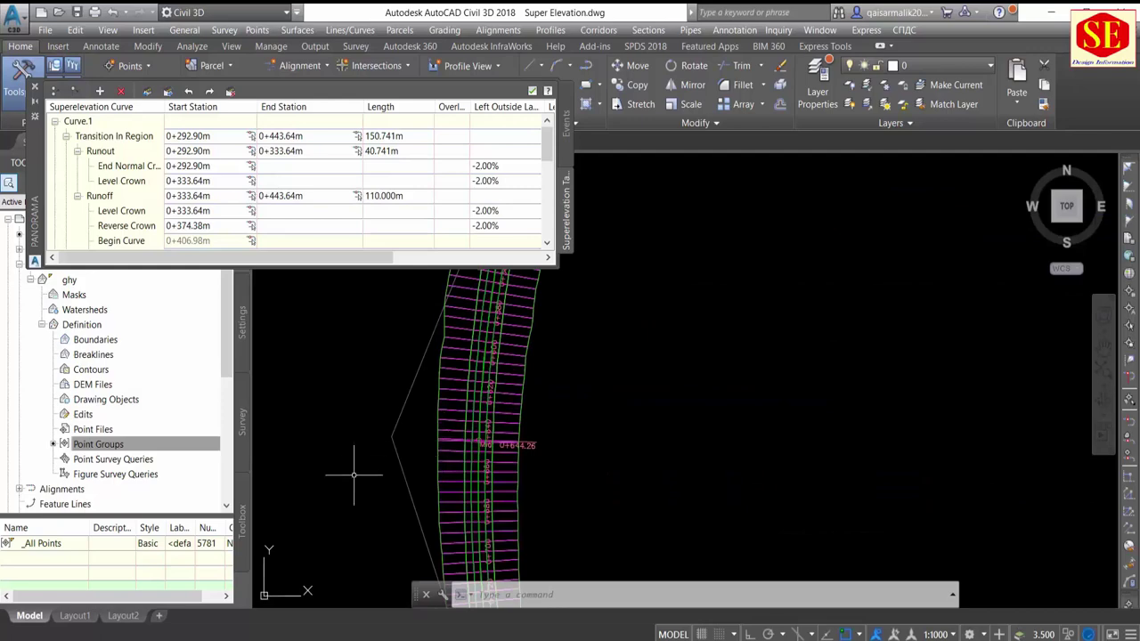
scroll(361, 464, "down", 2)
scroll(352, 467, "down", 2)
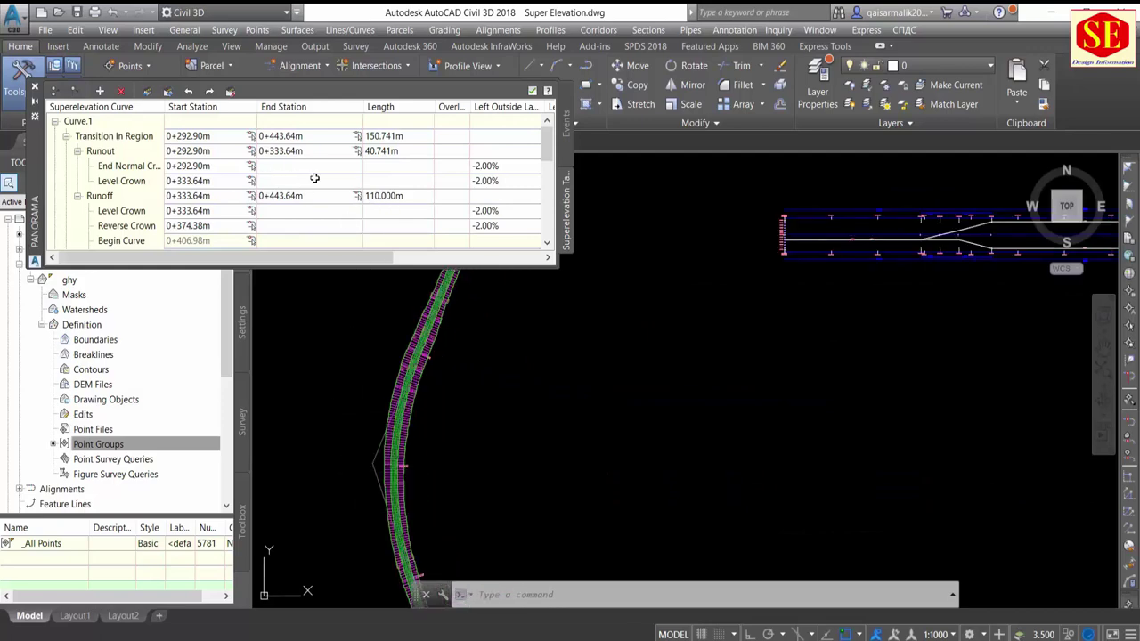
scroll(283, 198, "down", 2)
scroll(281, 196, "down", 3)
scroll(279, 194, "down", 3)
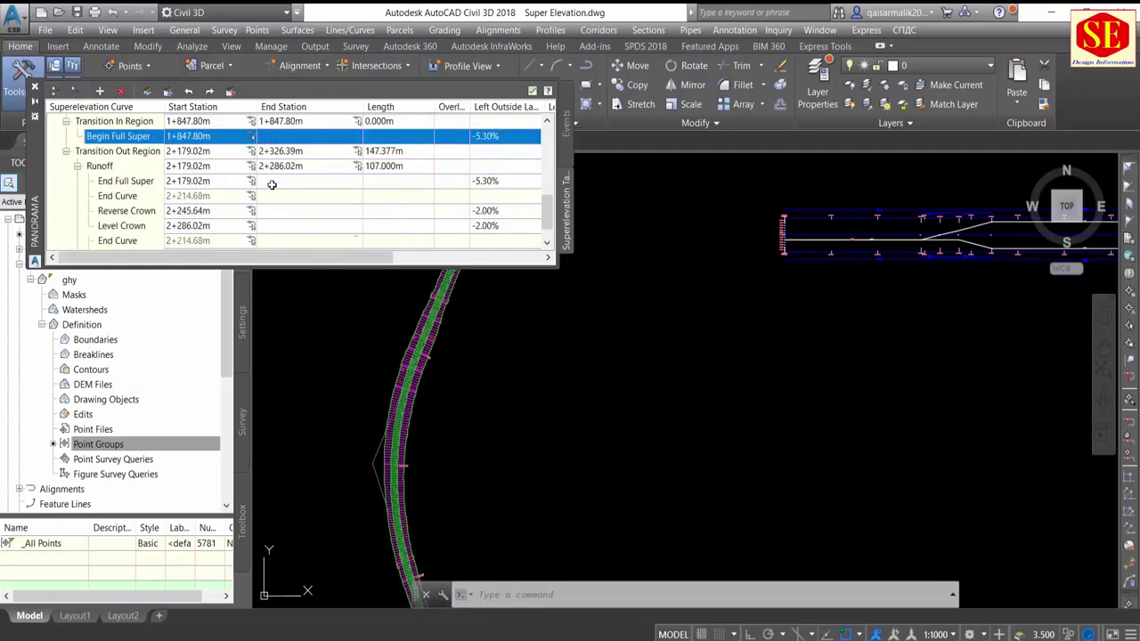
scroll(277, 191, "up", 6)
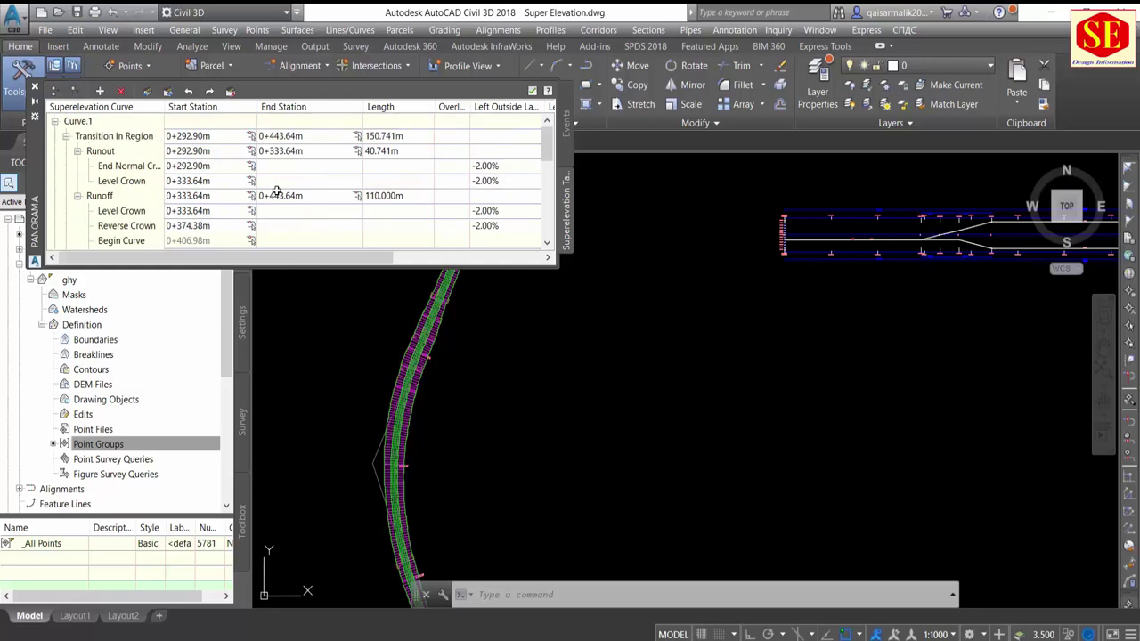
Step: Close the superelevation table, zoom in on the road, and select corridor XYZ
left_click(34, 90)
scroll(481, 247, "up", 2)
scroll(463, 263, "up", 2)
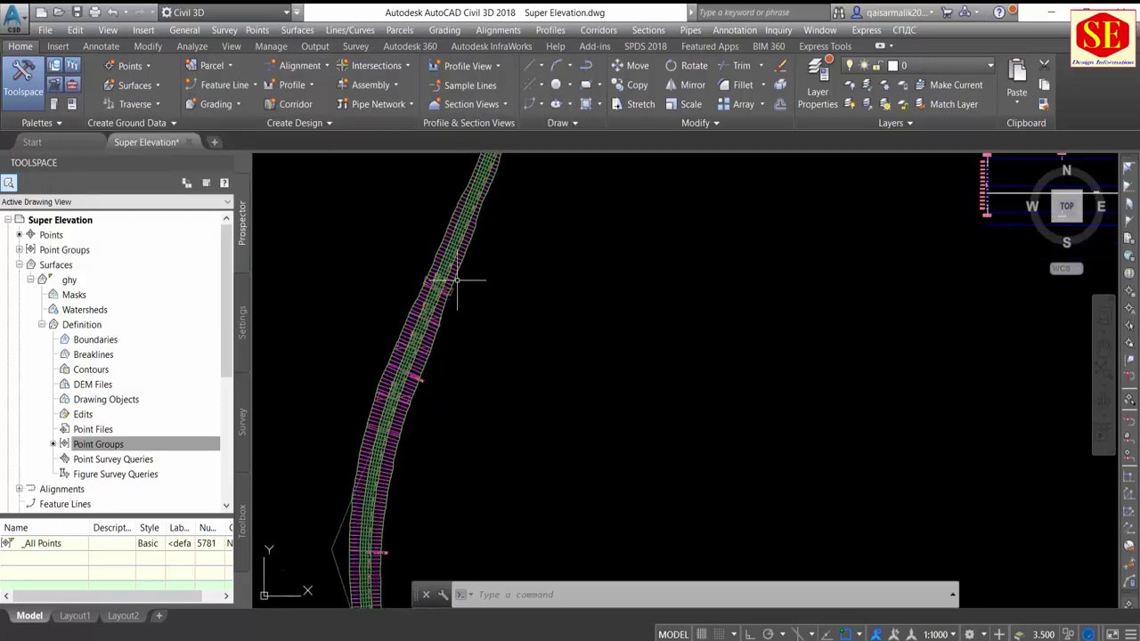
scroll(445, 281, "up", 2)
key("Escape")
scroll(463, 419, "down", 1)
scroll(419, 321, "up", 3)
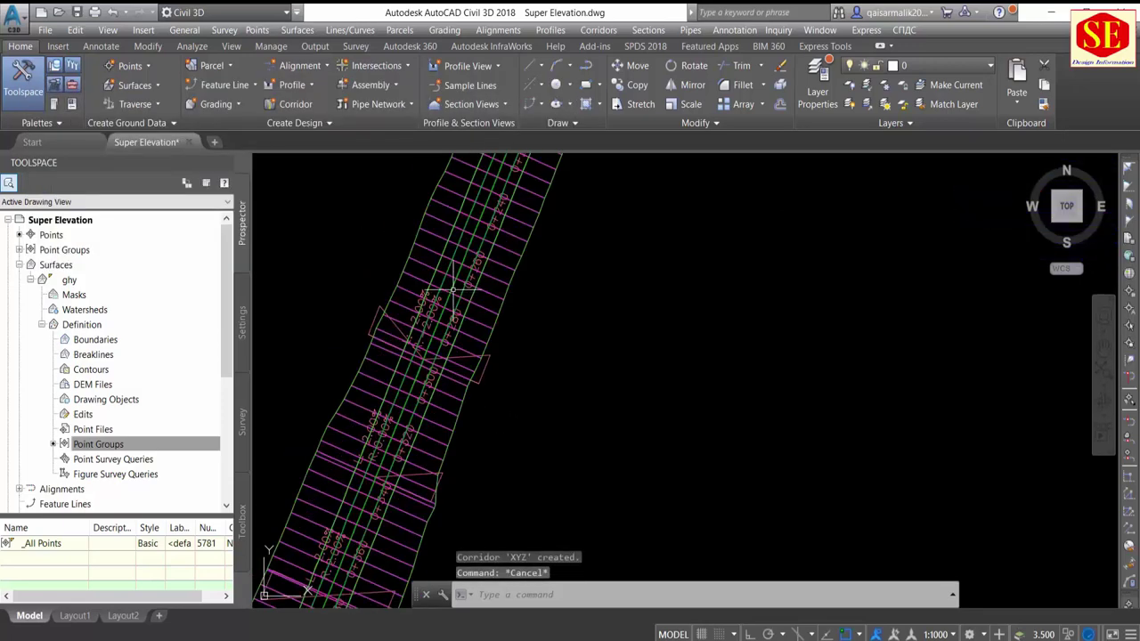
scroll(405, 276, "down", 2)
scroll(522, 325, "down", 1)
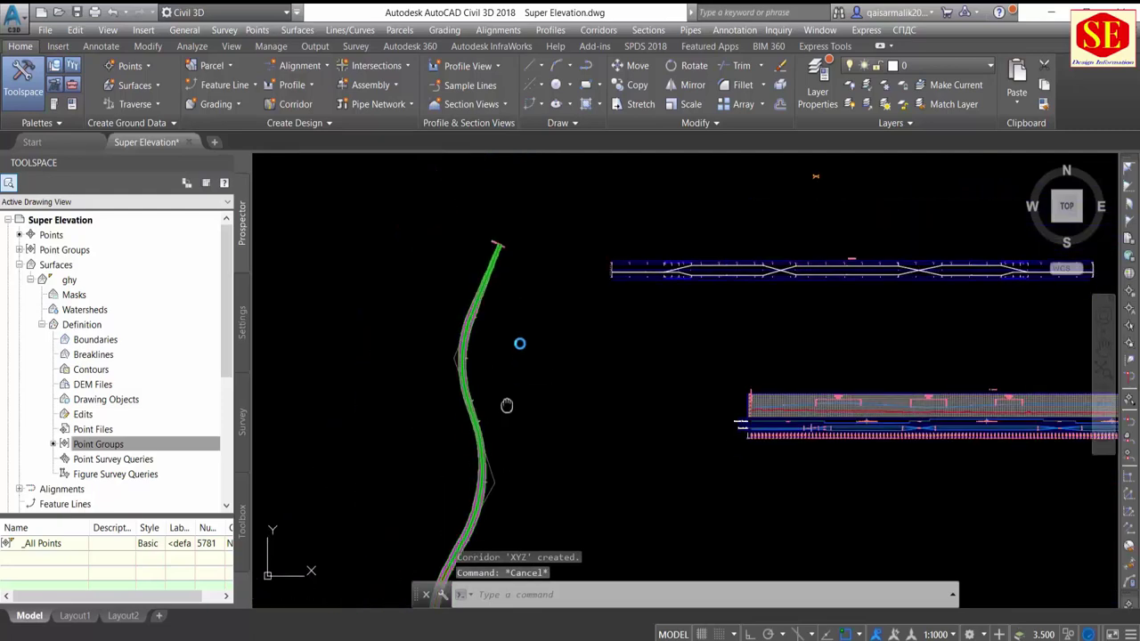
scroll(491, 421, "up", 1)
scroll(483, 386, "down", 1)
scroll(496, 382, "up", 1)
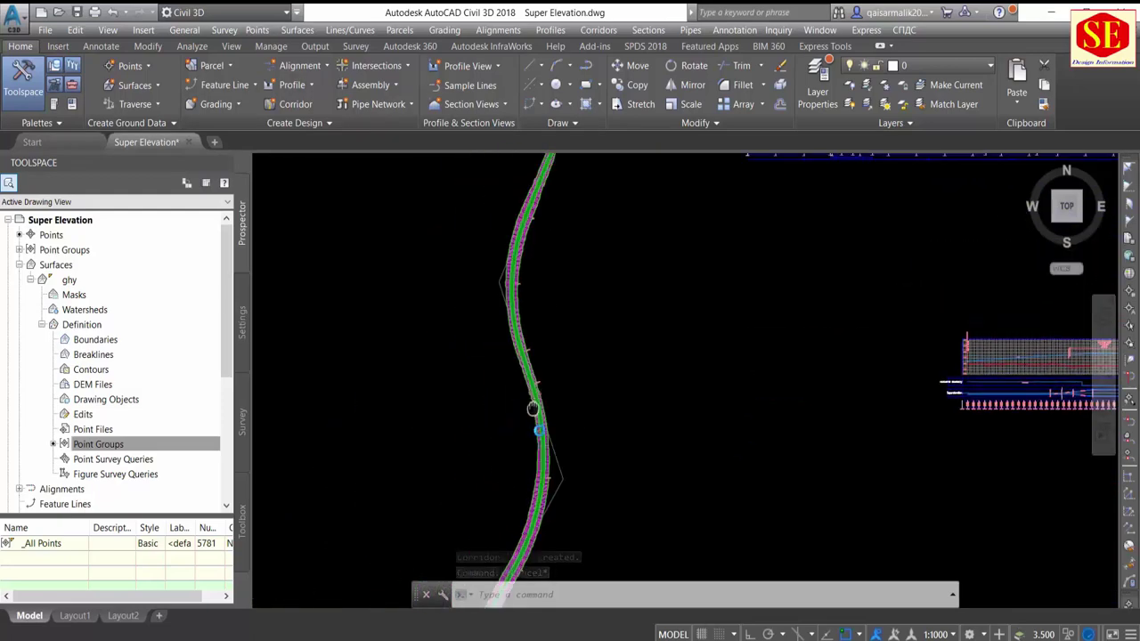
scroll(529, 407, "up", 1)
scroll(552, 392, "up", 1)
scroll(453, 255, "up", 1)
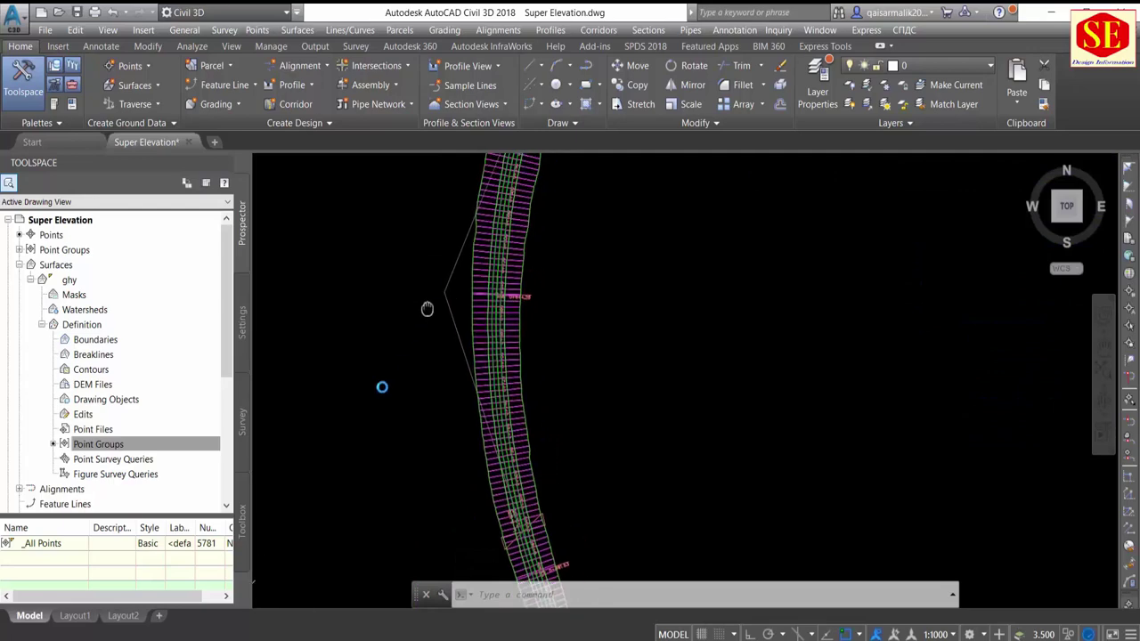
scroll(463, 296, "up", 1)
left_click(469, 288)
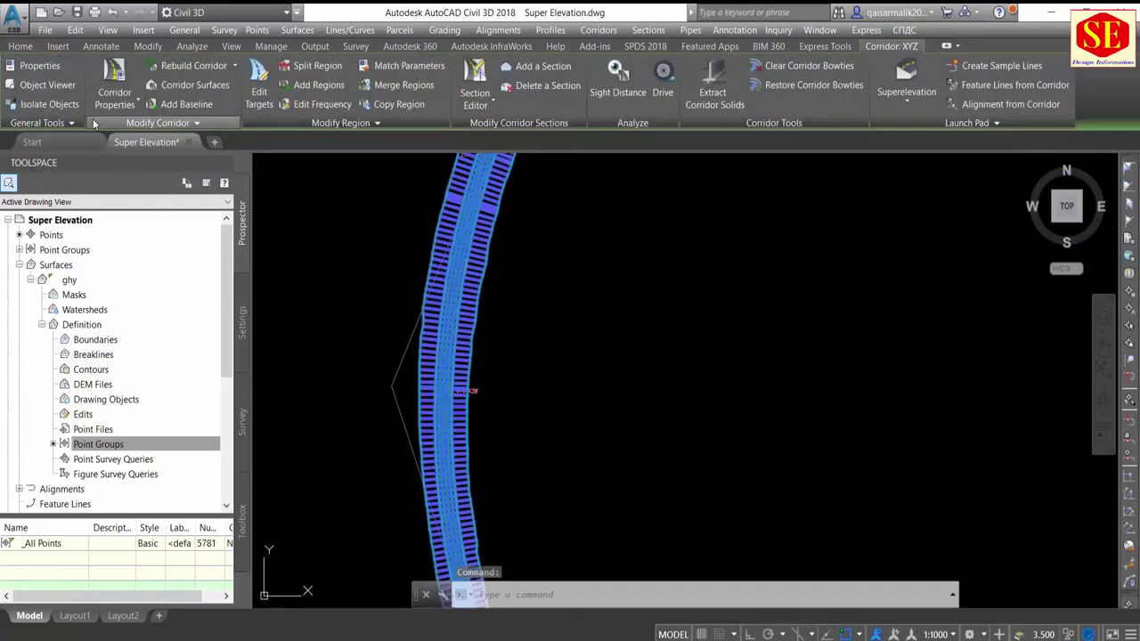
Step: Create a corridor surface from Datum links with Top Links overhang correction
left_click(138, 101)
left_click(142, 124)
left_click(650, 214)
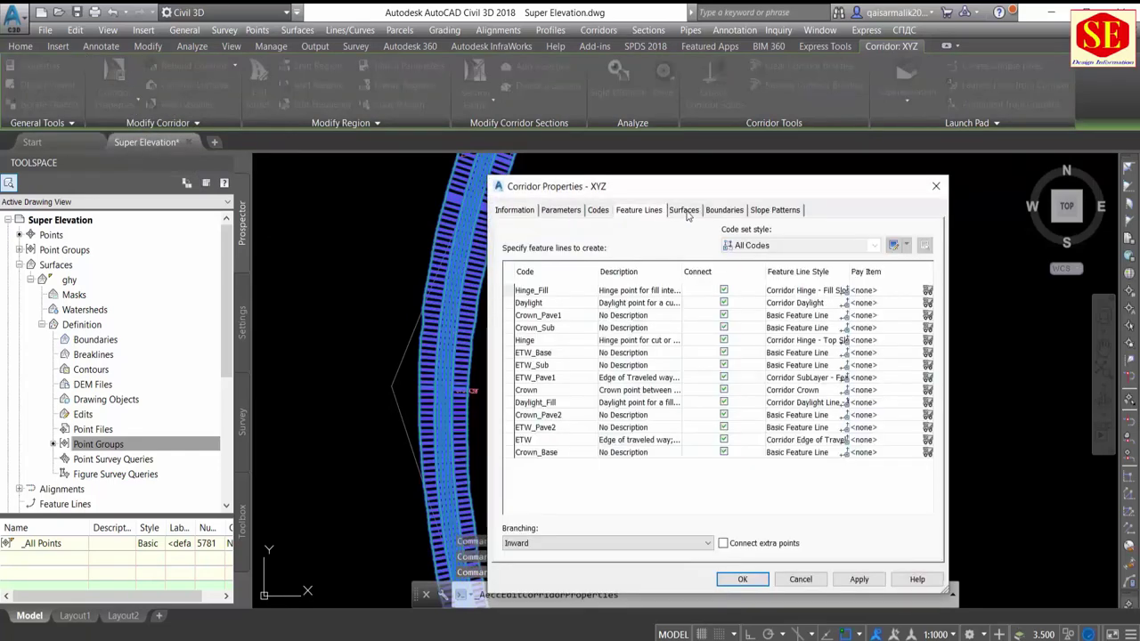
left_click(682, 210)
left_click_drag(675, 194, 432, 100)
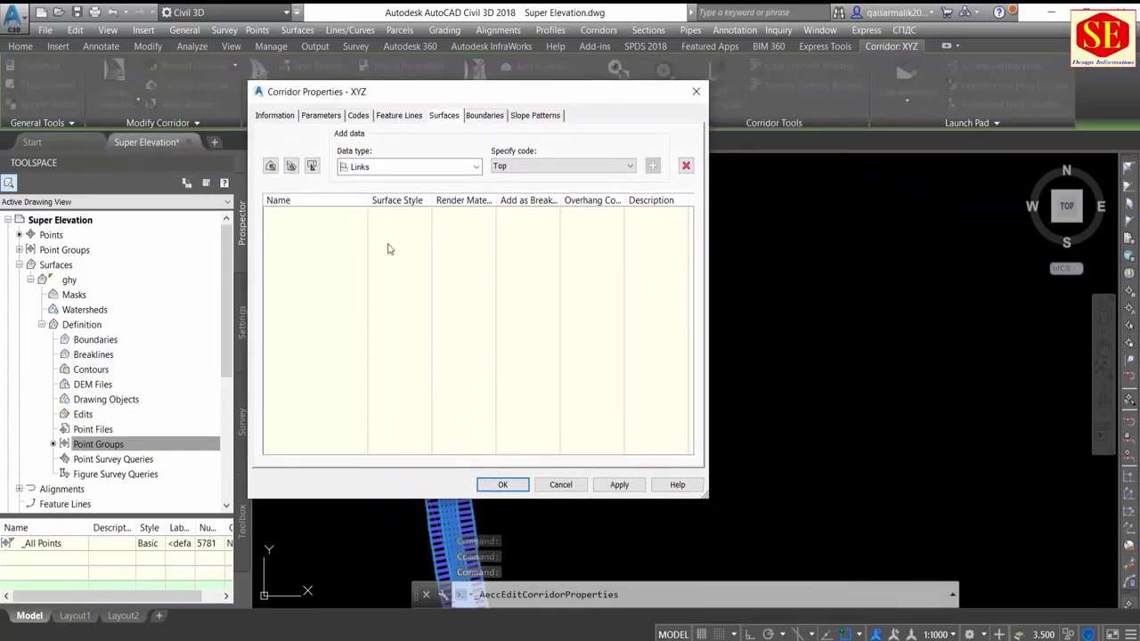
left_click(623, 166)
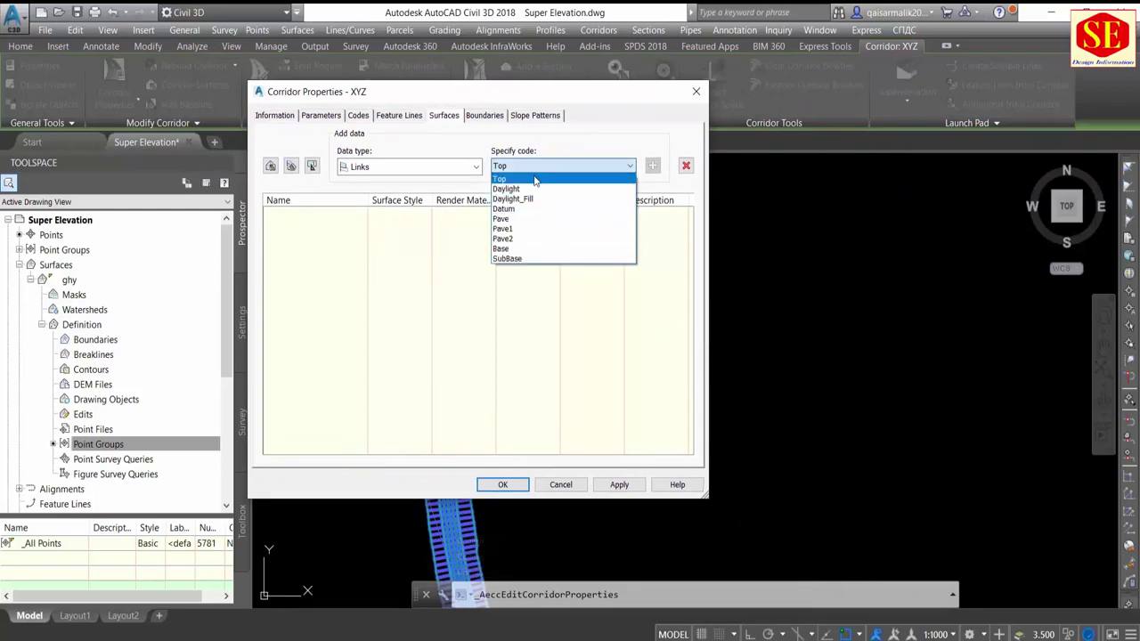
left_click(523, 148)
left_click(271, 167)
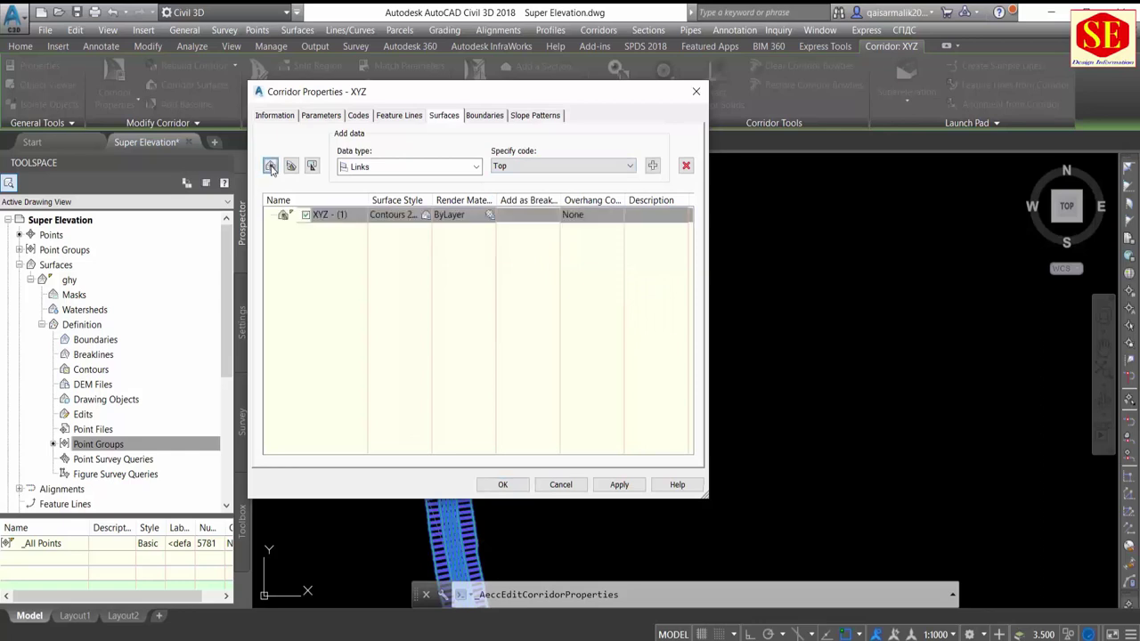
left_click(575, 215)
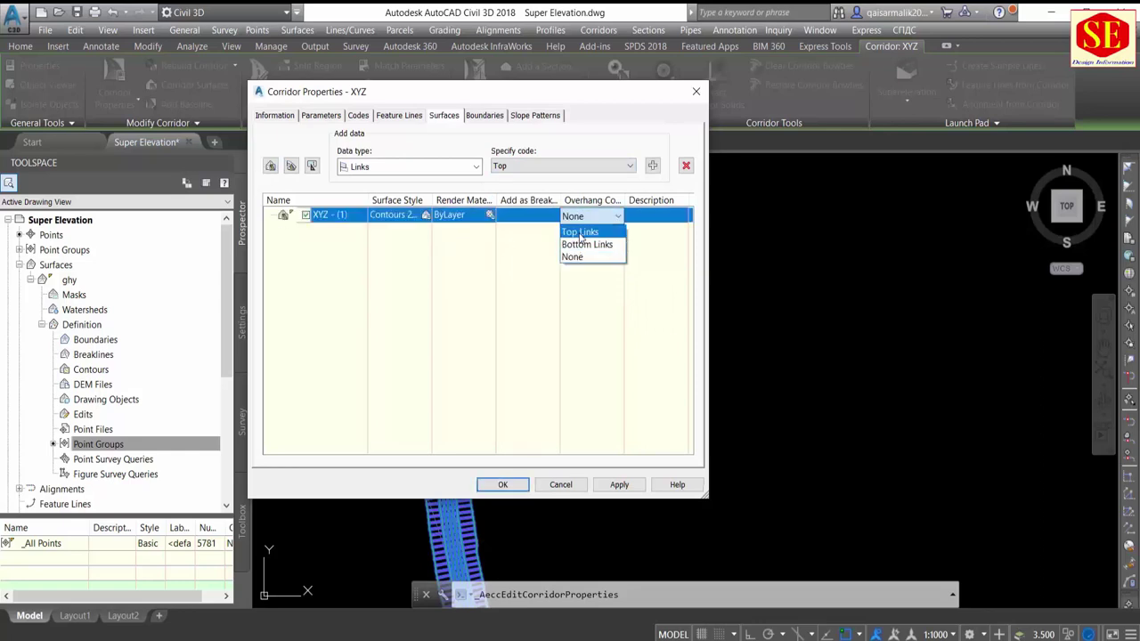
left_click(581, 235)
left_click(563, 166)
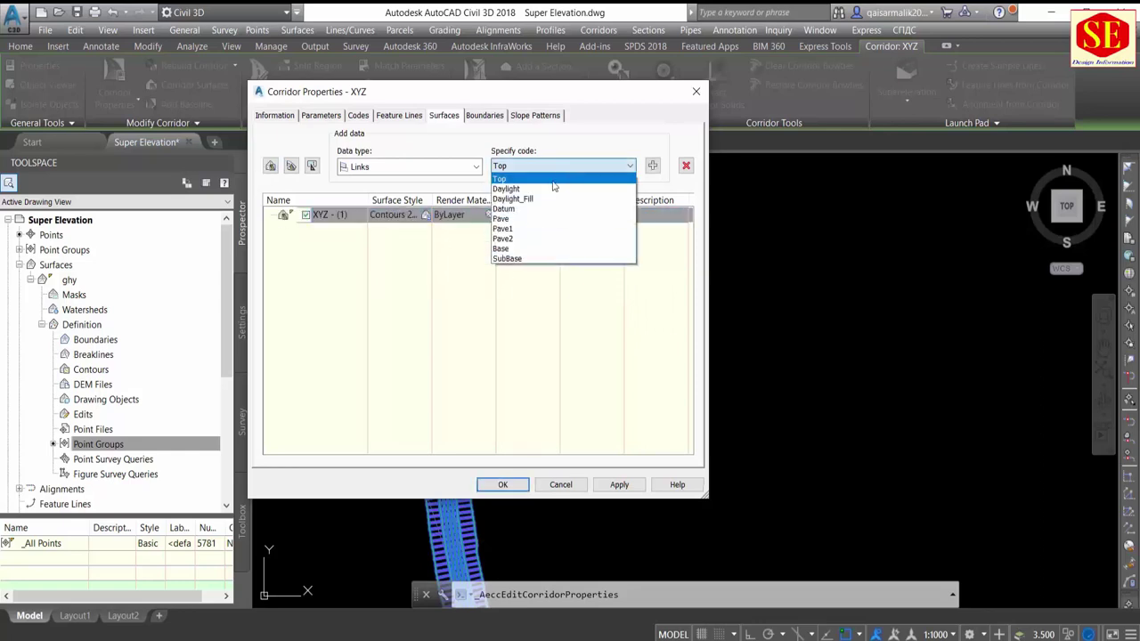
left_click(525, 211)
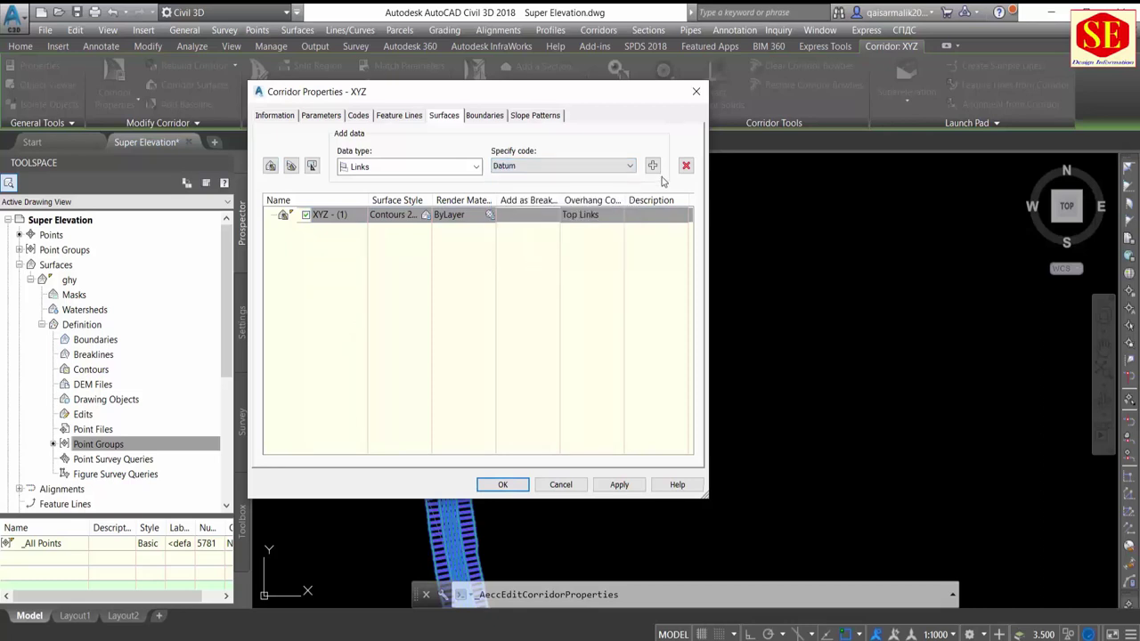
left_click(653, 166)
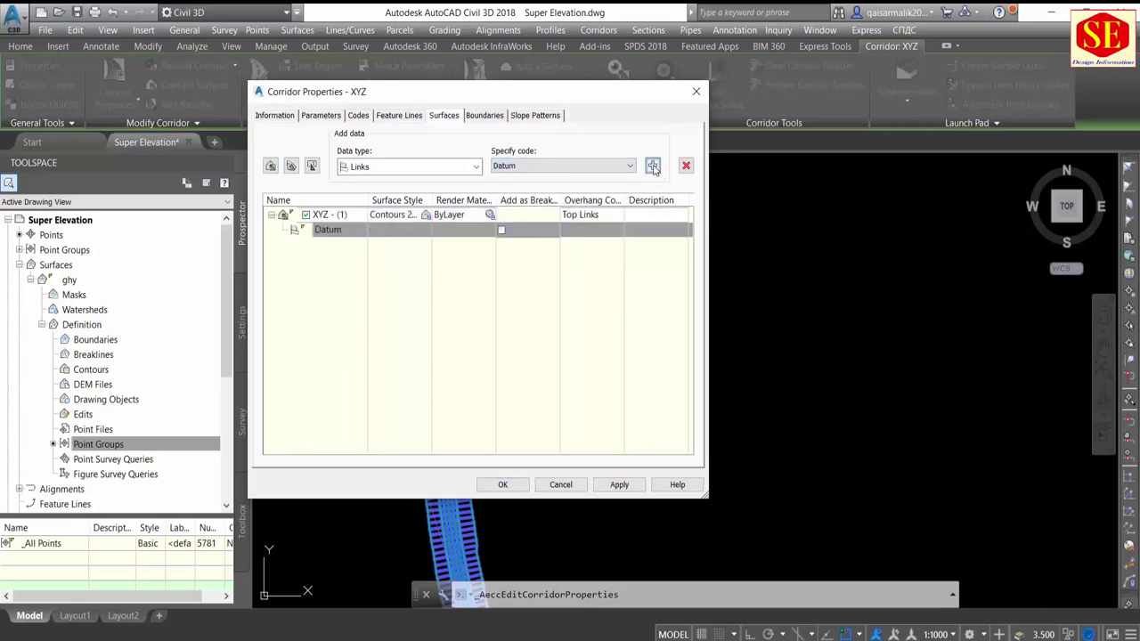
Step: Add an automatic Daylight outer boundary to surface XYZ - (1) and apply
left_click(488, 118)
left_click(313, 159)
right_click(313, 158)
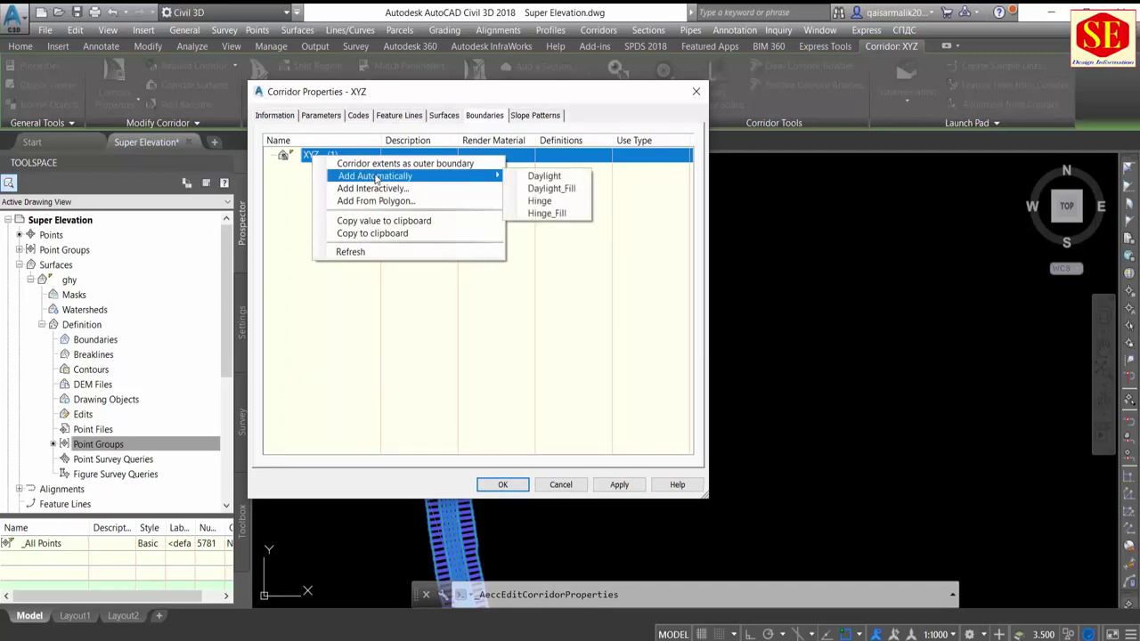
left_click(554, 176)
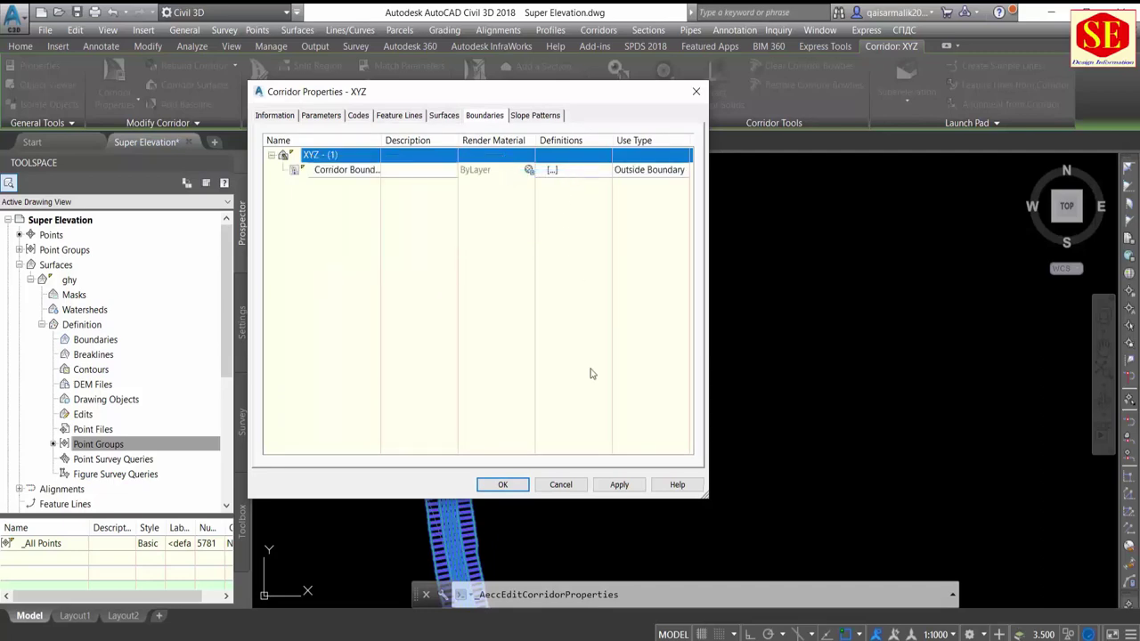
left_click(622, 486)
Step: Rebuild the corridor, close its properties, and deselect it
left_click(499, 338)
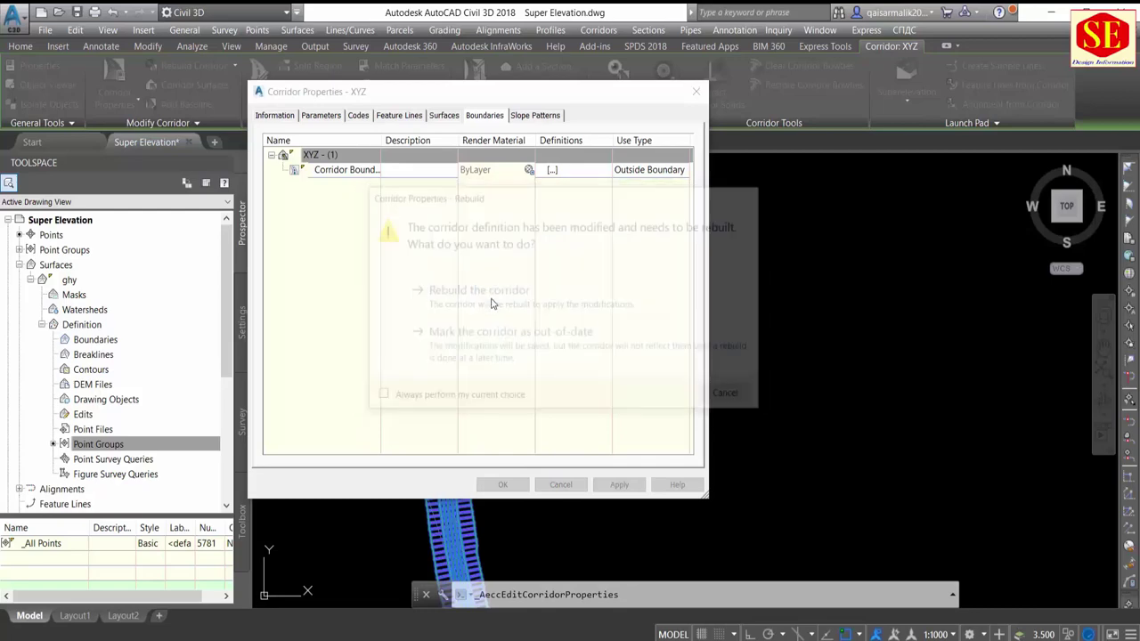
left_click(505, 486)
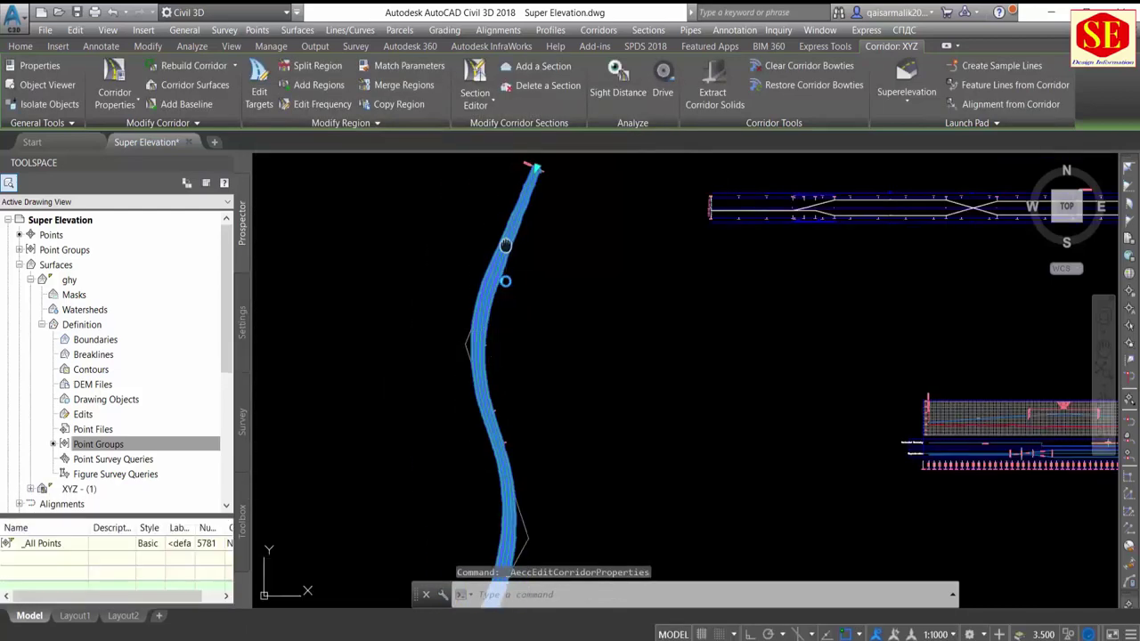
scroll(505, 280, "up", 2)
key("Escape")
Step: Zoom out and pan until the alignment and profile views are centred together
scroll(499, 323, "up", 2)
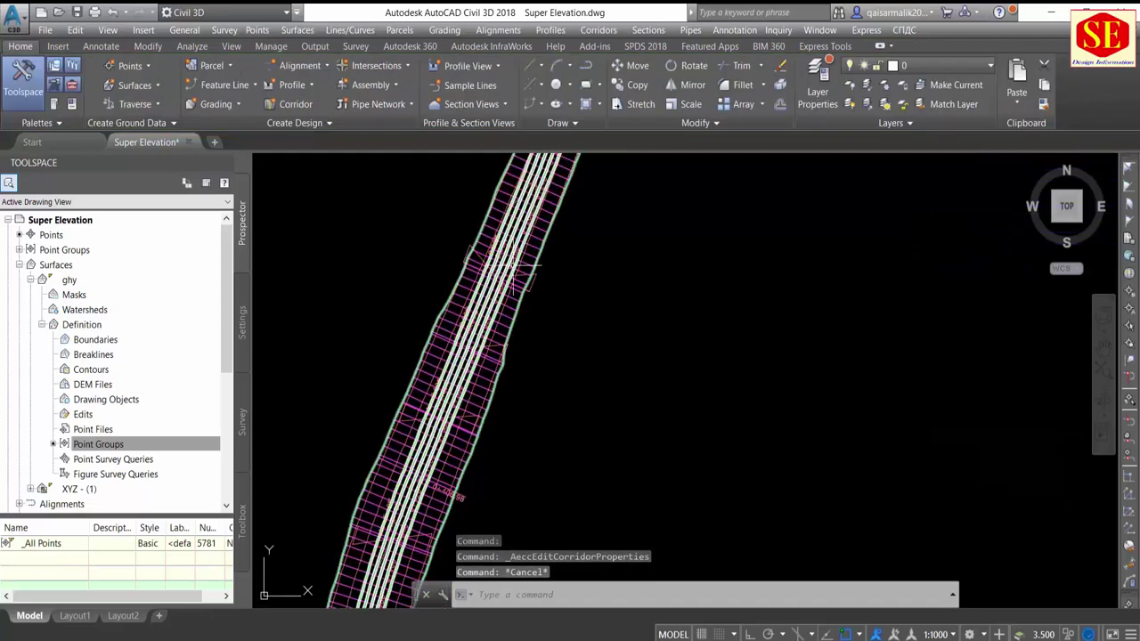
scroll(476, 355, "down", 1)
scroll(481, 374, "down", 1)
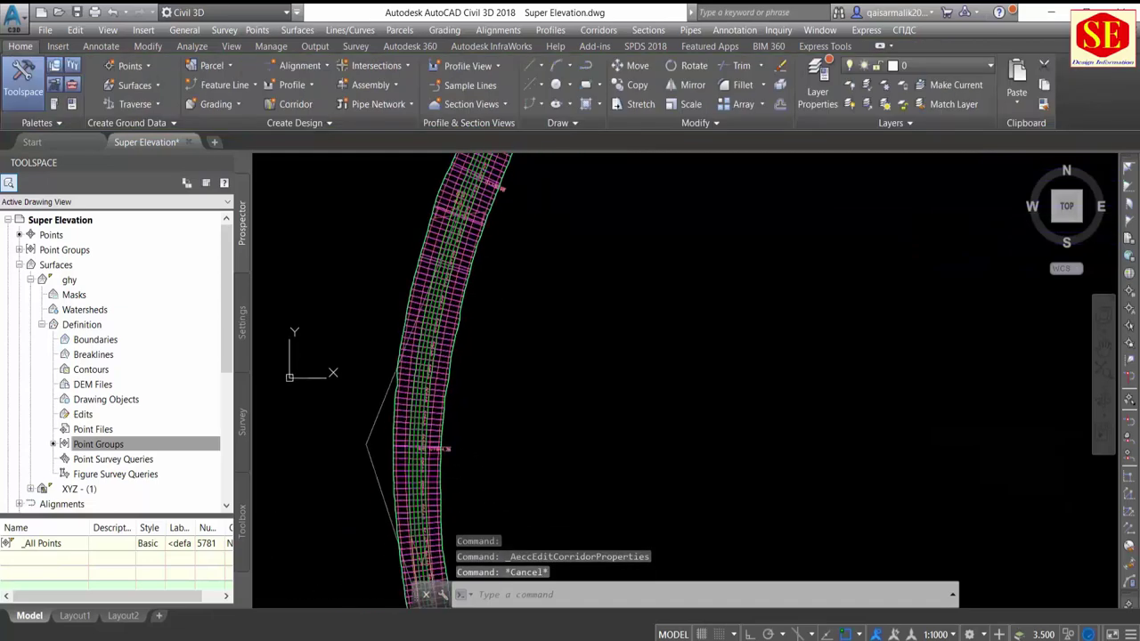
scroll(481, 347, "down", 1)
scroll(481, 347, "down", 1)
middle_click_drag(481, 348, 547, 416)
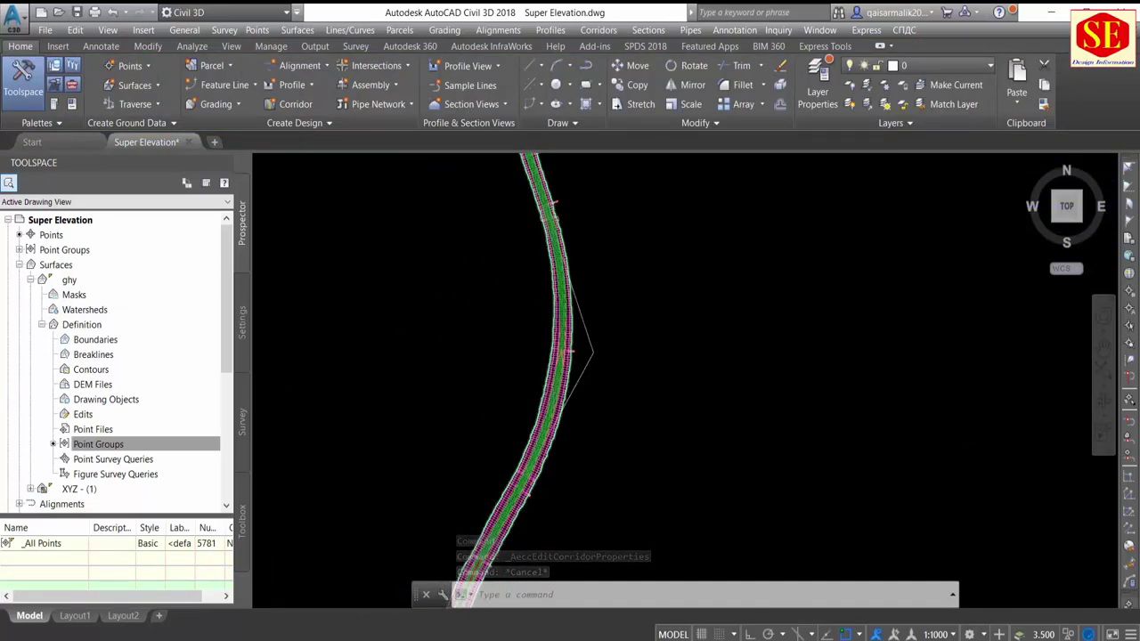
scroll(463, 433, "up", 3)
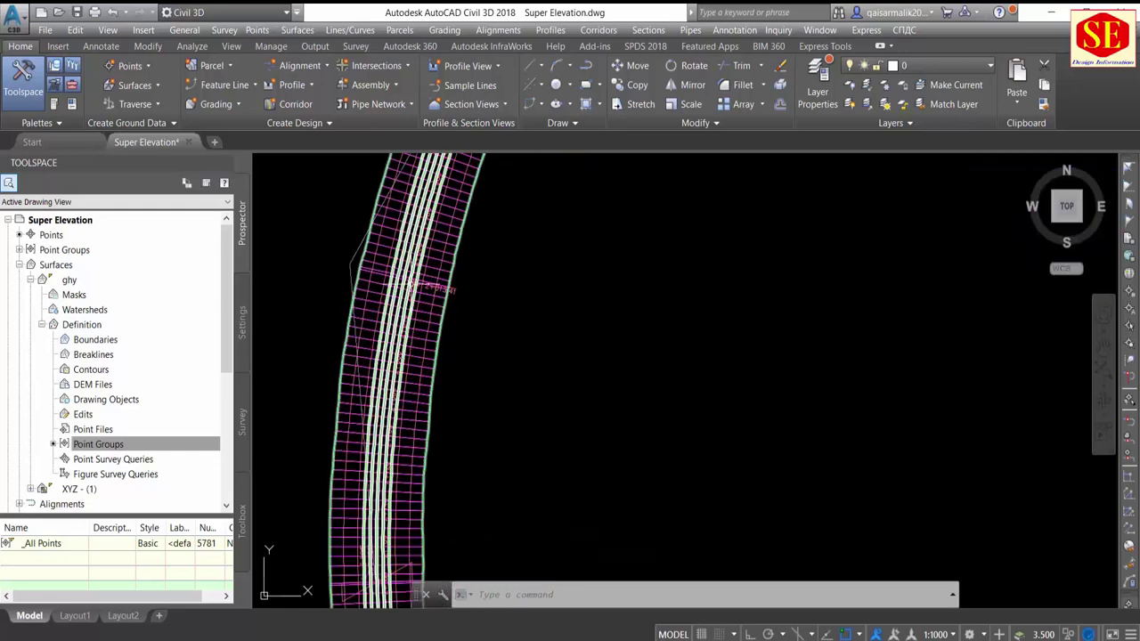
scroll(405, 383, "down", 2)
scroll(409, 374, "down", 2)
scroll(428, 372, "down", 2)
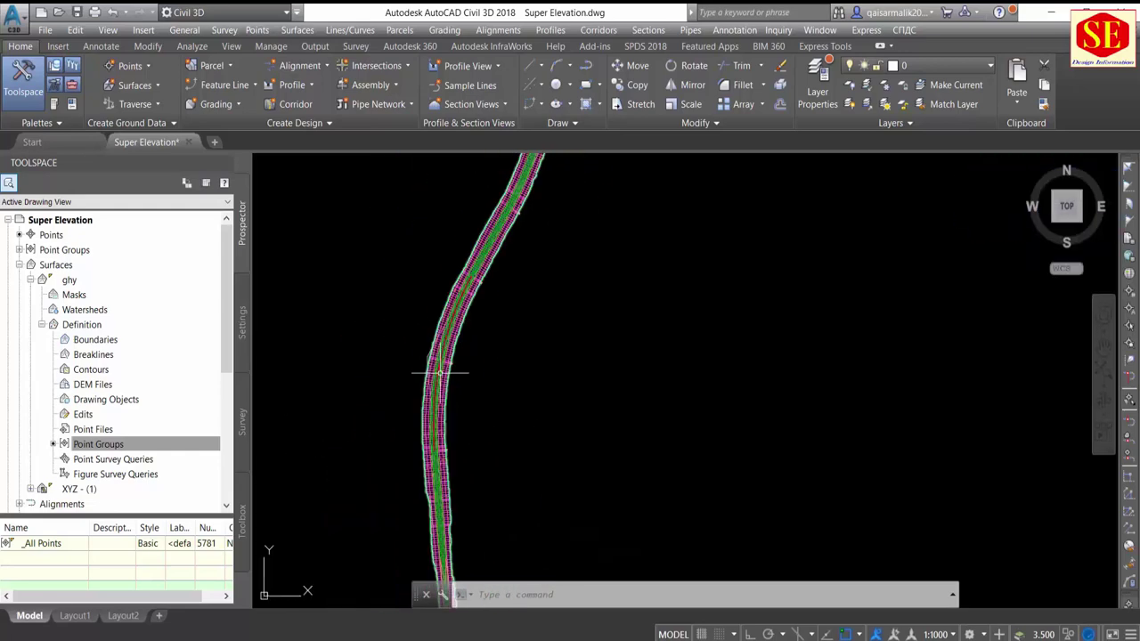
scroll(443, 371, "down", 1)
middle_click_drag(442, 372, 446, 441)
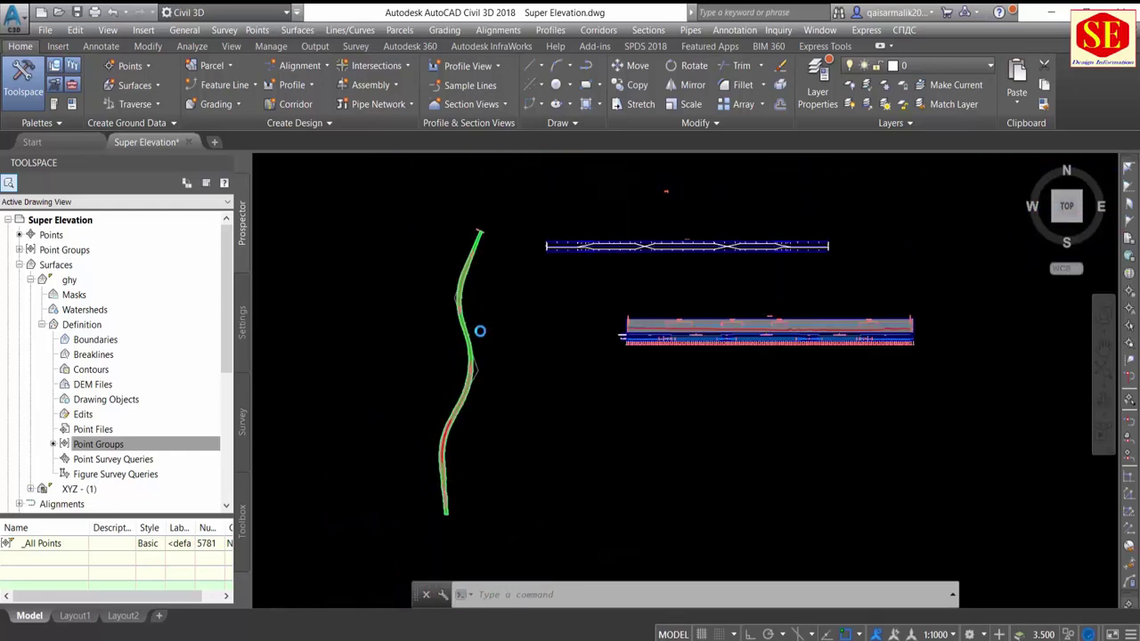
Step: Start a Drive simulation on corridor XYZ following its Crown feature line
left_click(193, 47)
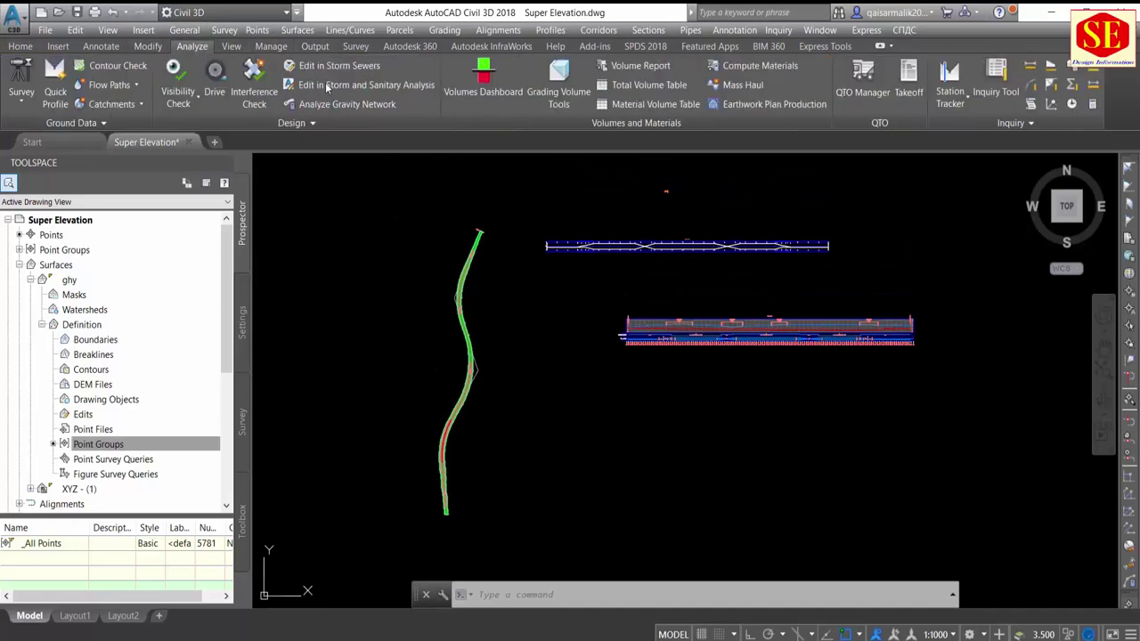
left_click(222, 102)
scroll(456, 268, "up", 10)
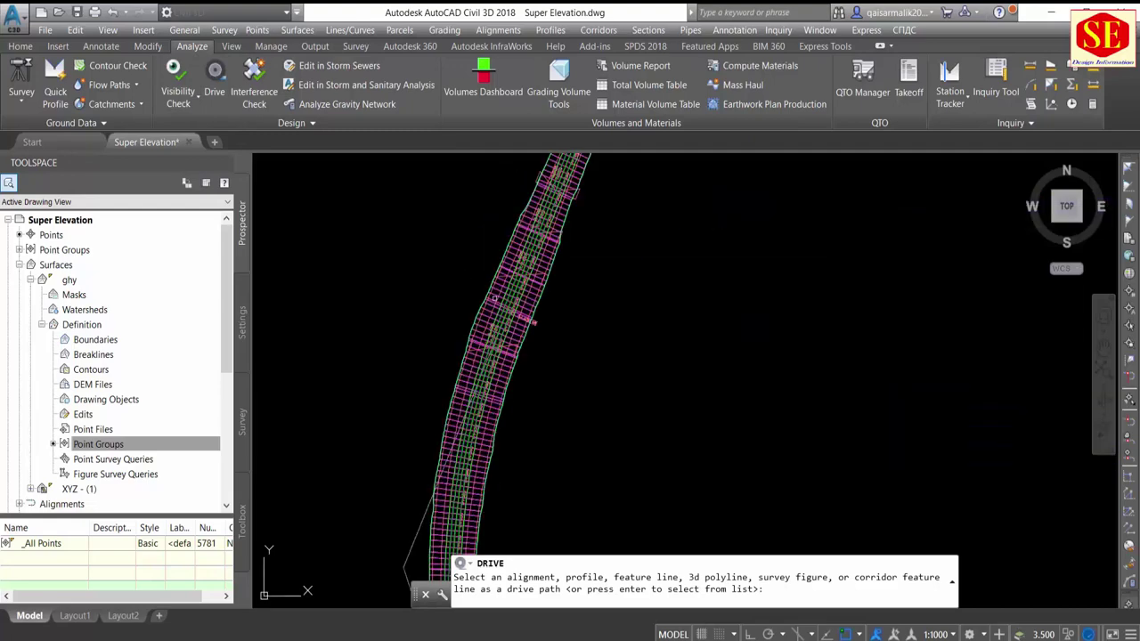
scroll(566, 285, "up", 3)
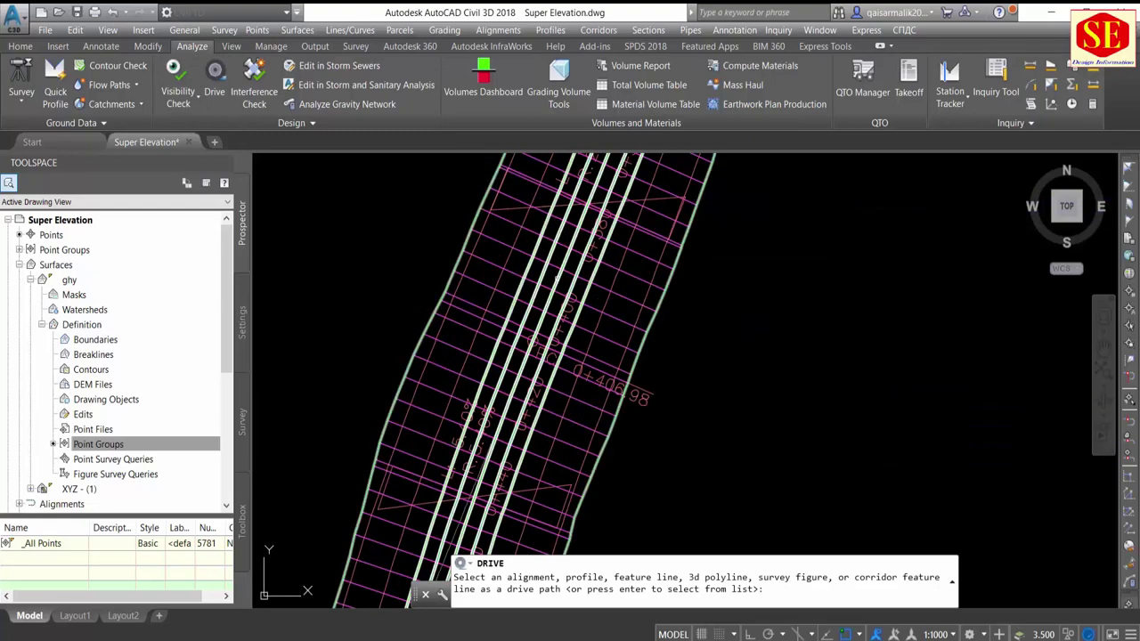
left_click(556, 286)
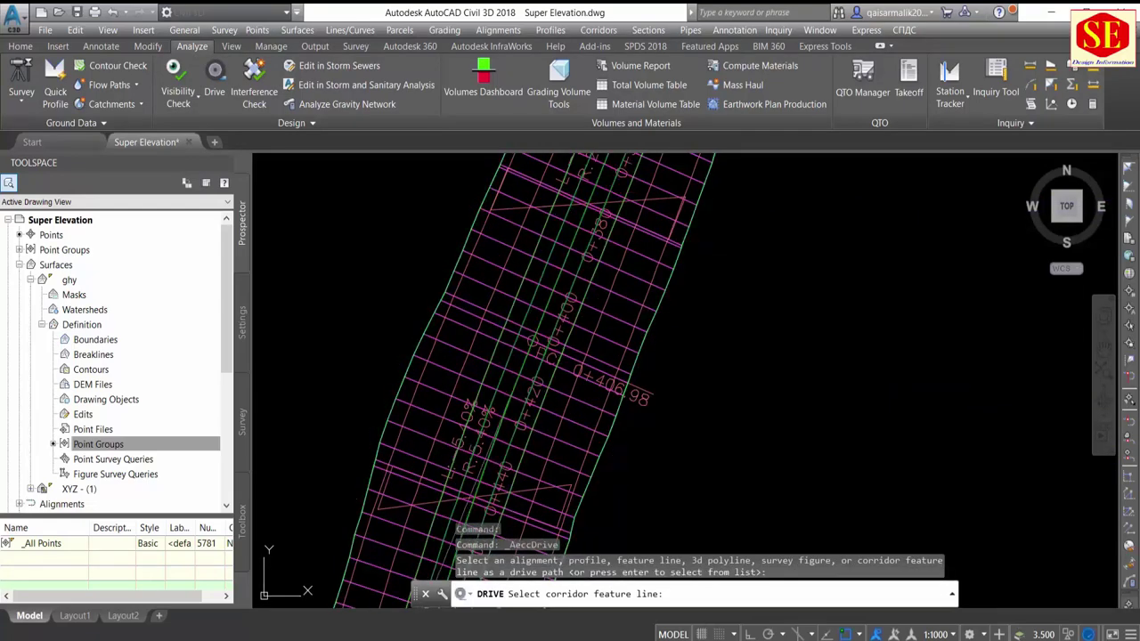
left_click(562, 294)
left_click(564, 288)
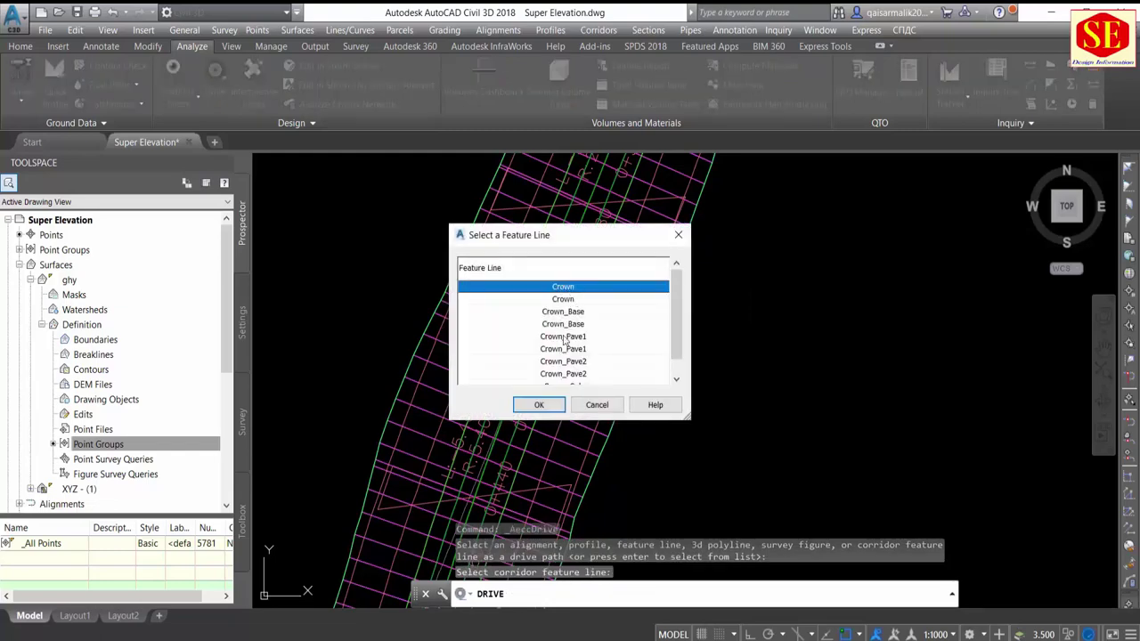
left_click(540, 405)
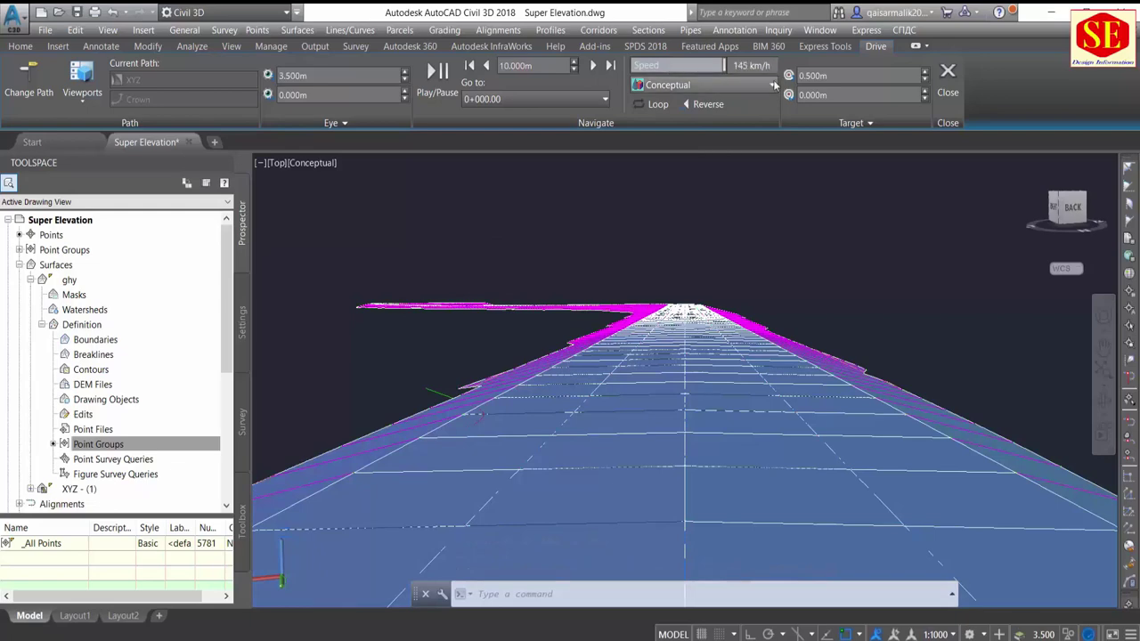
Step: Advance to station 0+010.00 and play the drive along the road past station 2+600
left_click(595, 65)
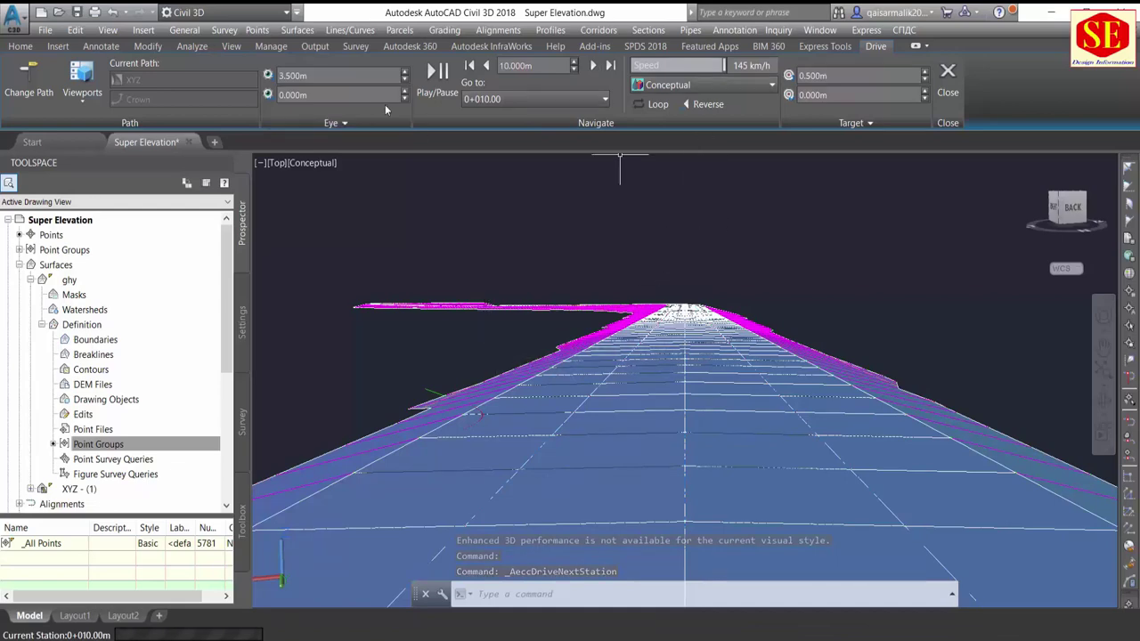
left_click(436, 73)
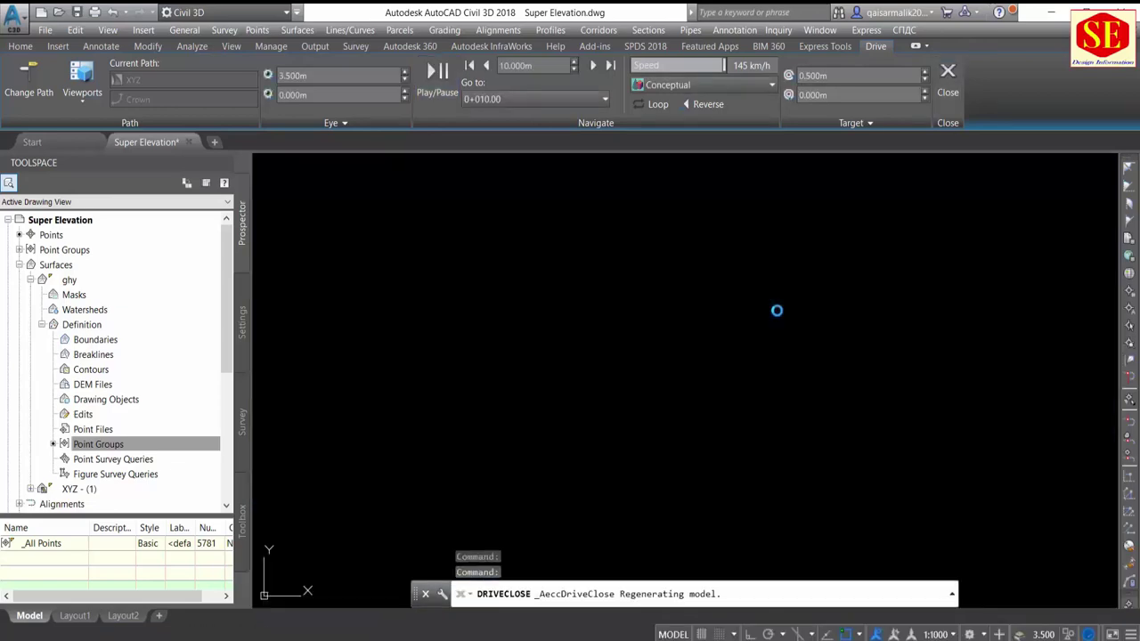
Step: Zoom back to the road overview, return to the Home tools and save the drawing
scroll(560, 298, "down", 3)
middle_click_drag(575, 247, 542, 461)
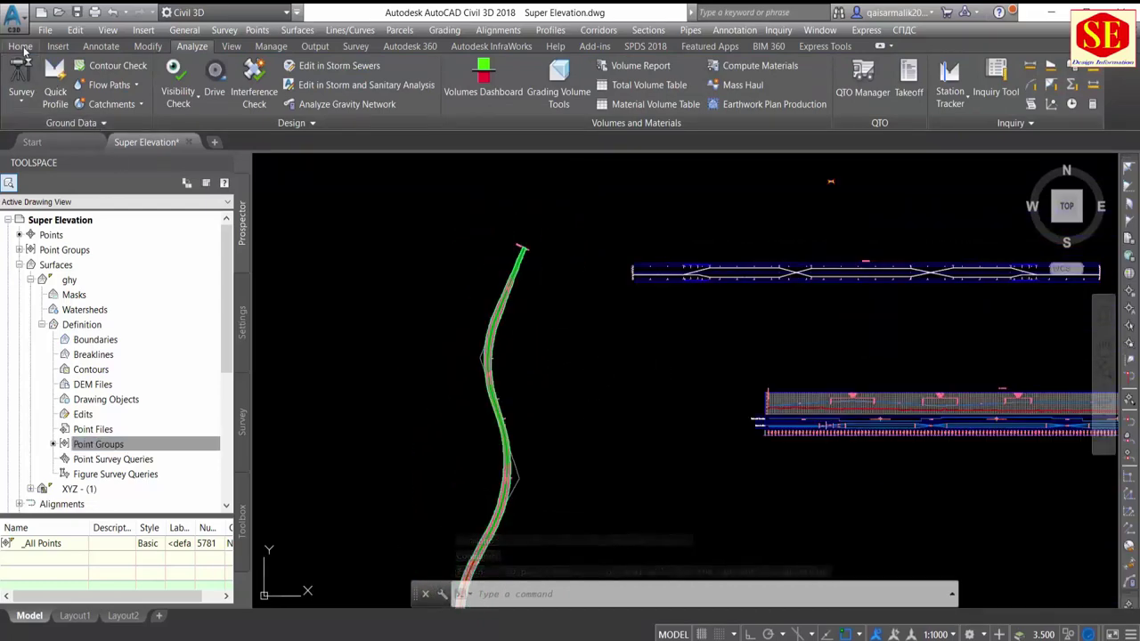
left_click(19, 45)
key("ctrl+s")
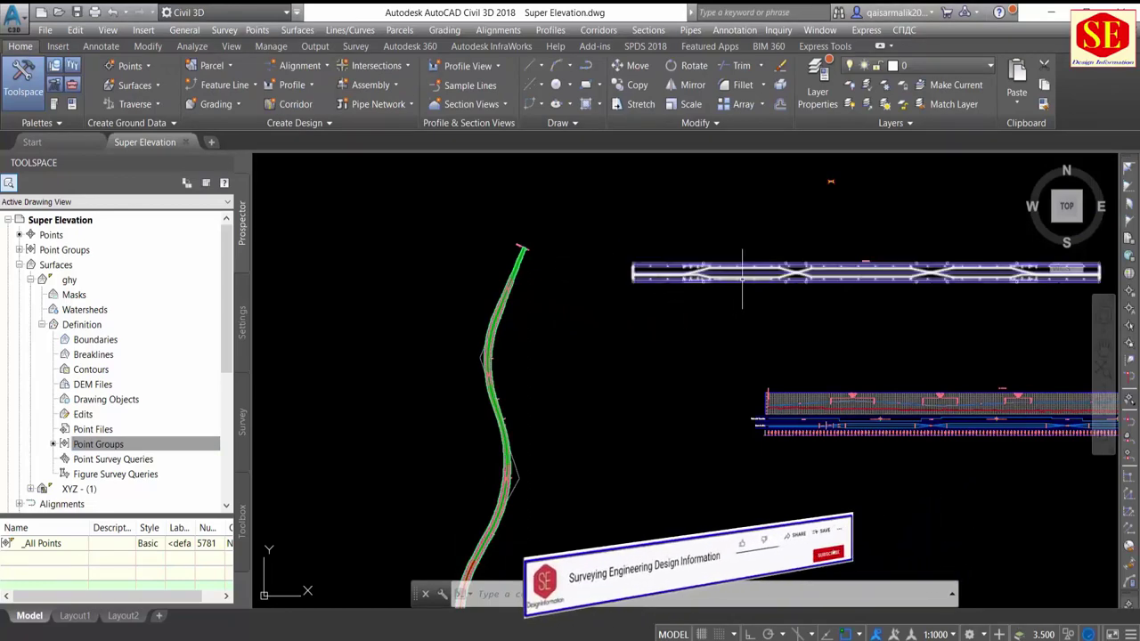
Step: Pan over the corridor and its profile views, then bring up the Output tools
scroll(745, 277, "up", 2)
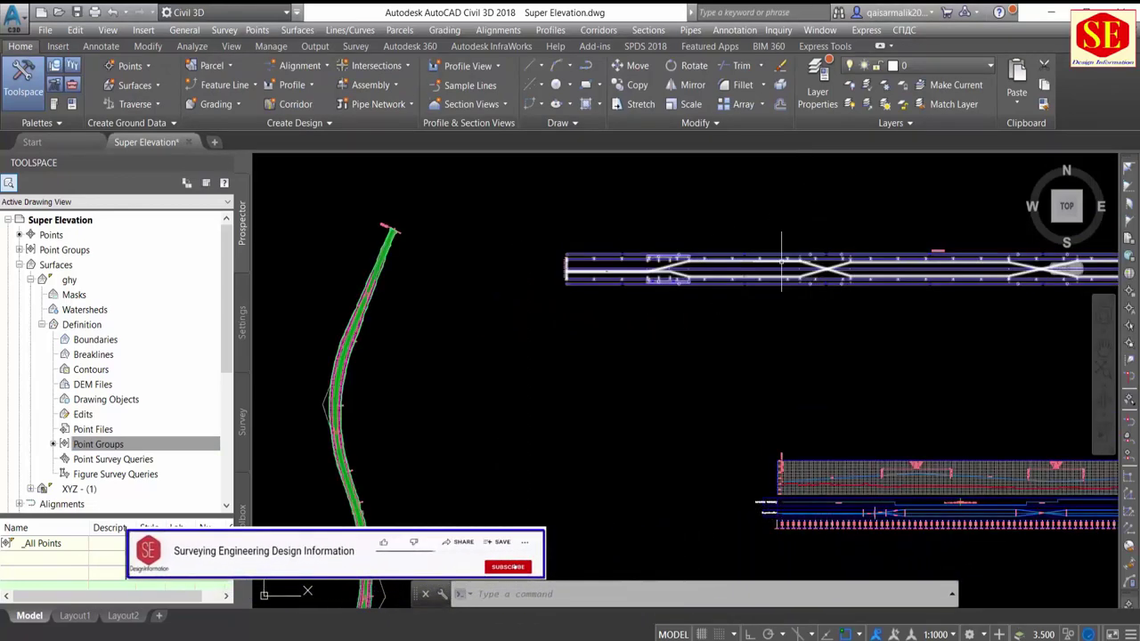
scroll(769, 352, "down", 2)
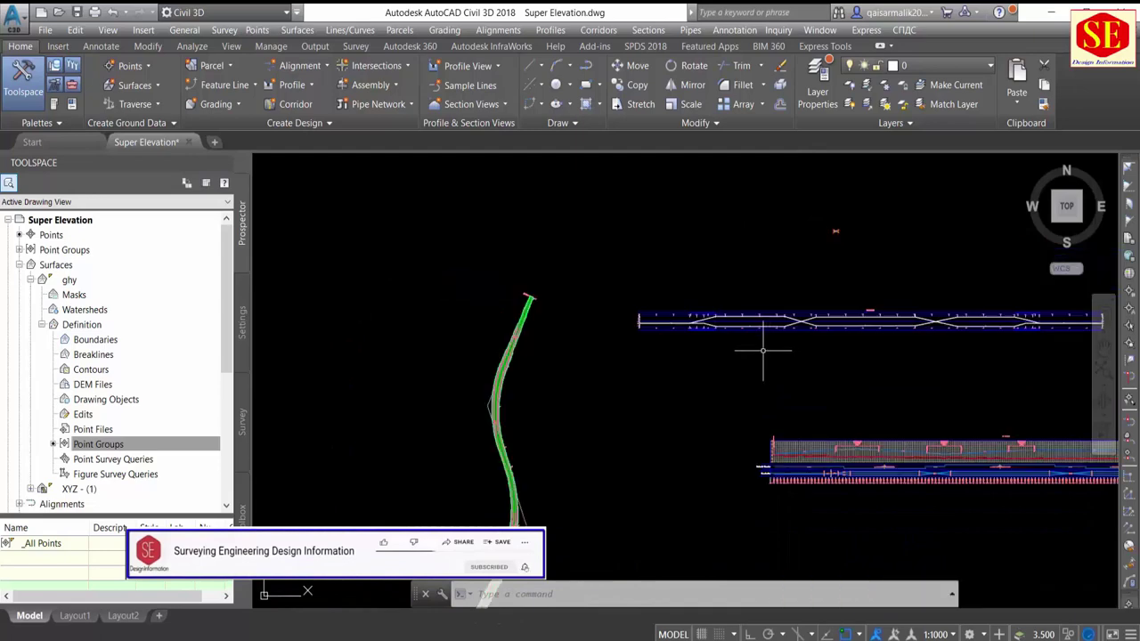
scroll(763, 351, "up", 2)
scroll(740, 298, "up", 2)
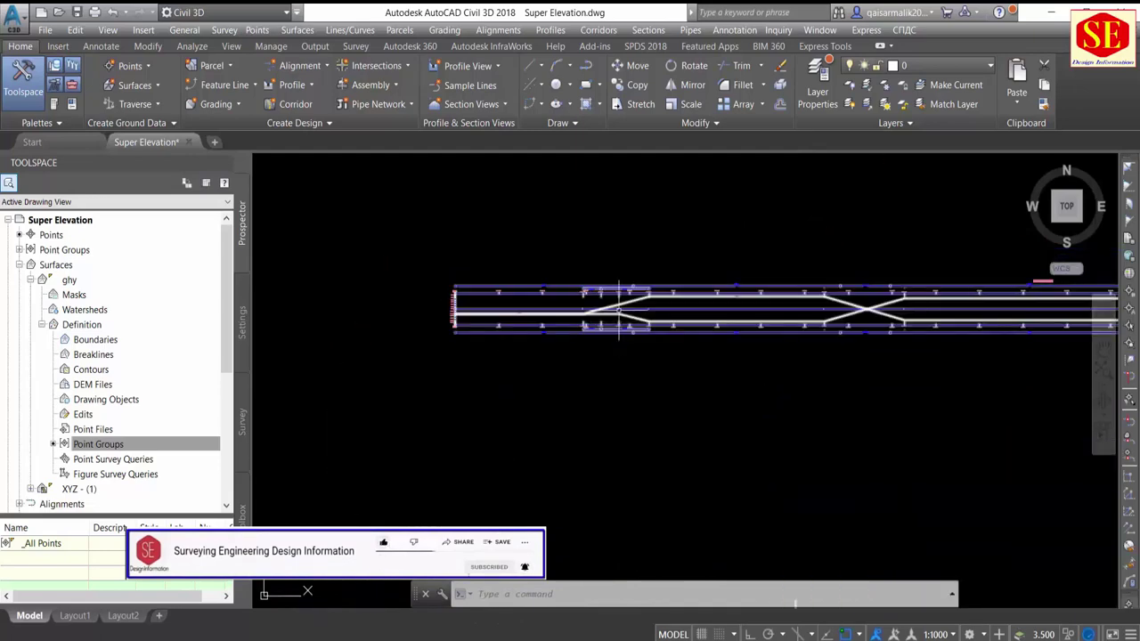
scroll(707, 394, "down", 1)
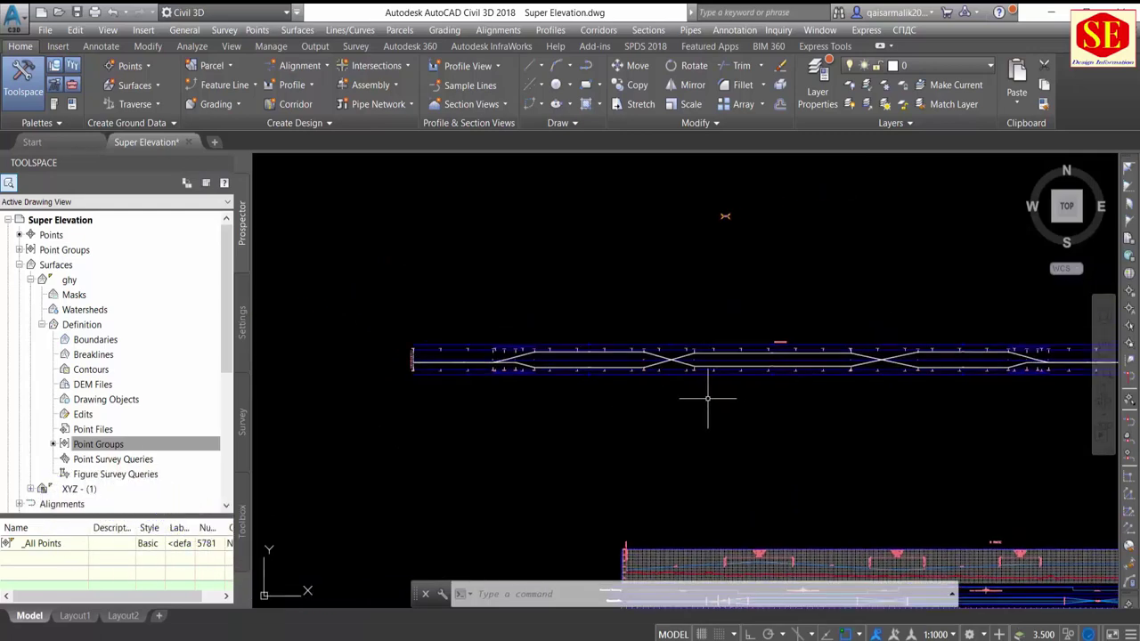
middle_click_drag(707, 394, 709, 389)
scroll(860, 409, "down", 3)
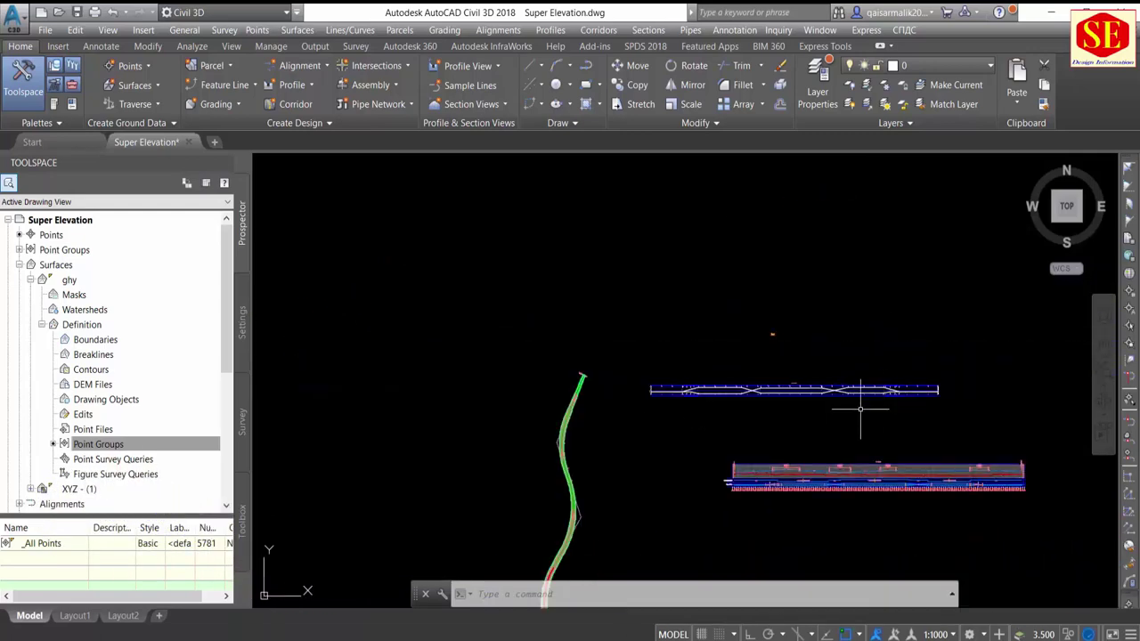
middle_click_drag(553, 468, 556, 330)
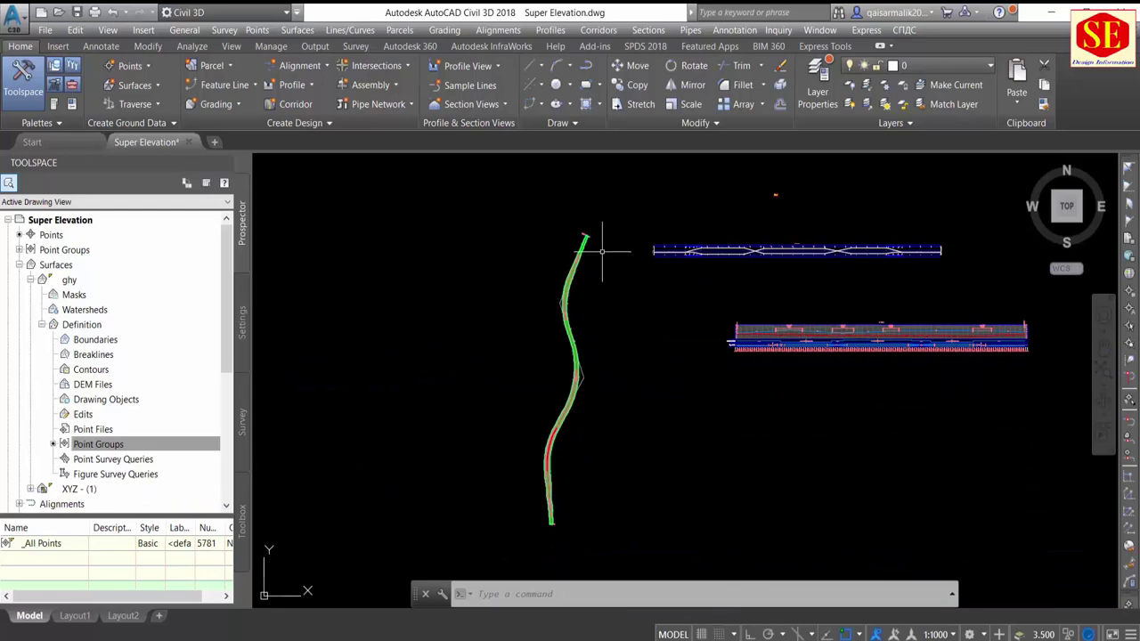
scroll(601, 251, "up", 3)
middle_click_drag(743, 291, 665, 367)
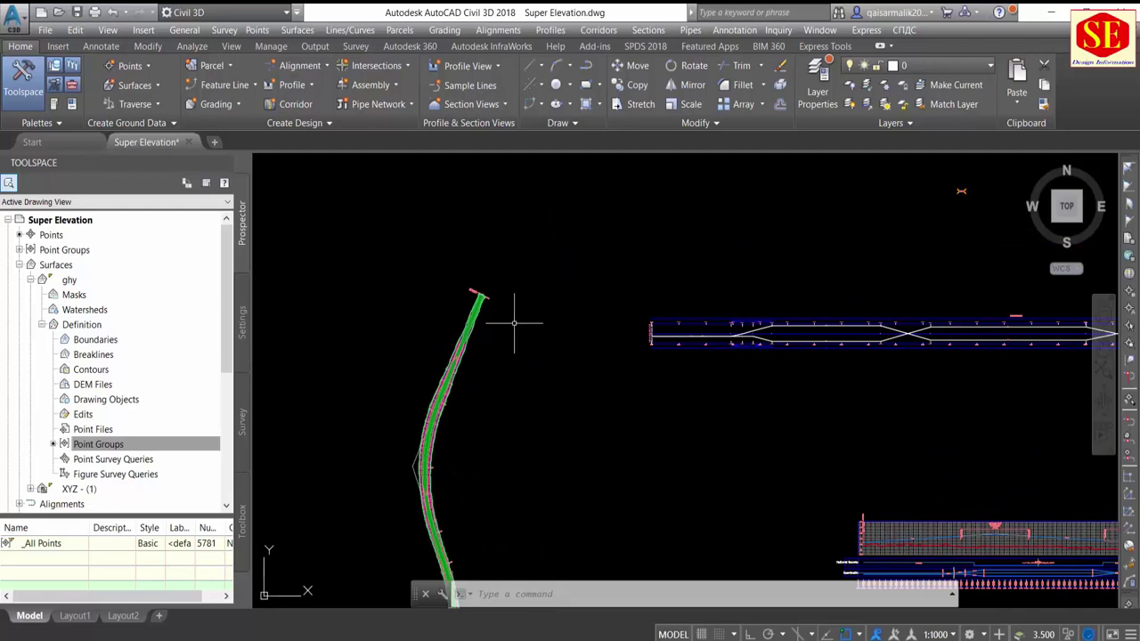
scroll(514, 323, "up", 1)
scroll(514, 322, "up", 1)
scroll(514, 323, "up", 1)
scroll(567, 371, "down", 1)
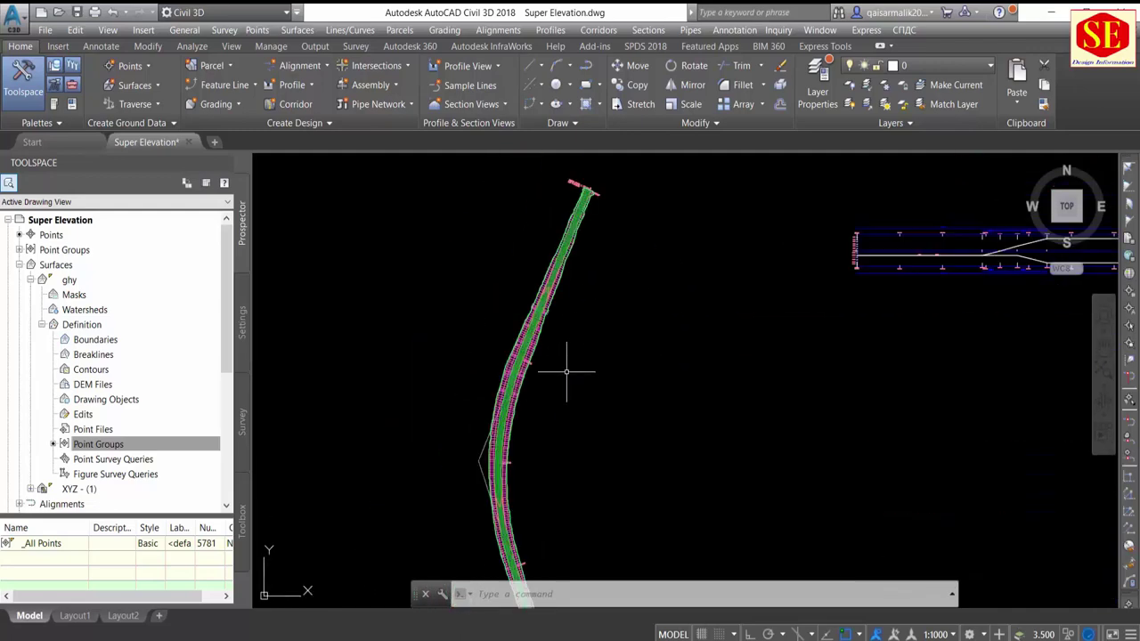
scroll(621, 280, "down", 1)
scroll(674, 311, "down", 1)
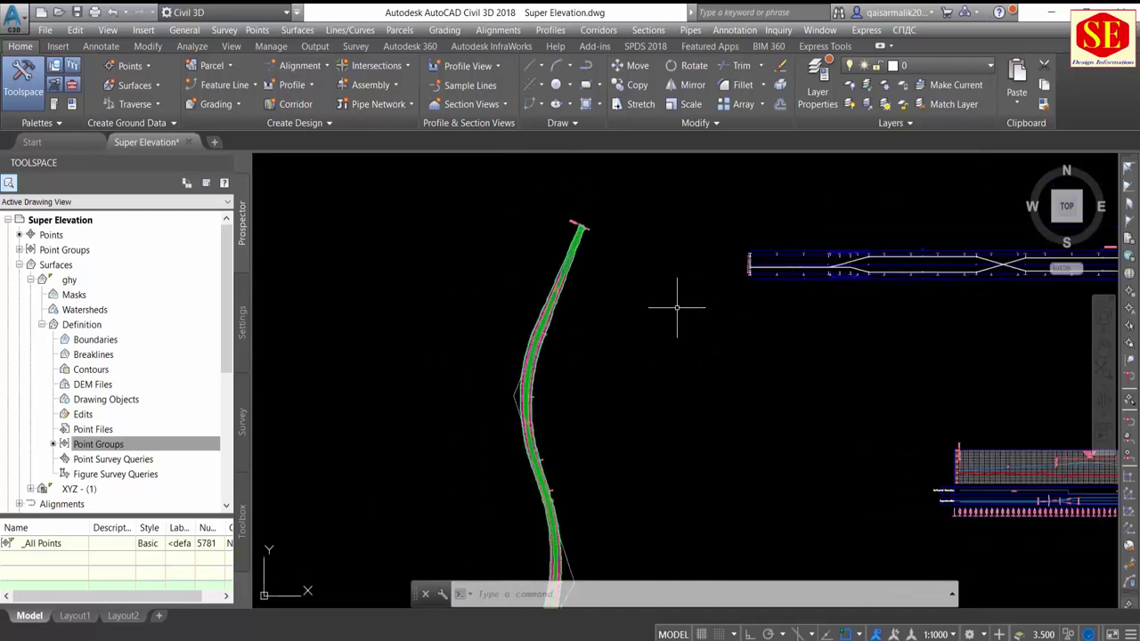
scroll(776, 356, "down", 1)
scroll(592, 303, "down", 1)
scroll(592, 304, "down", 1)
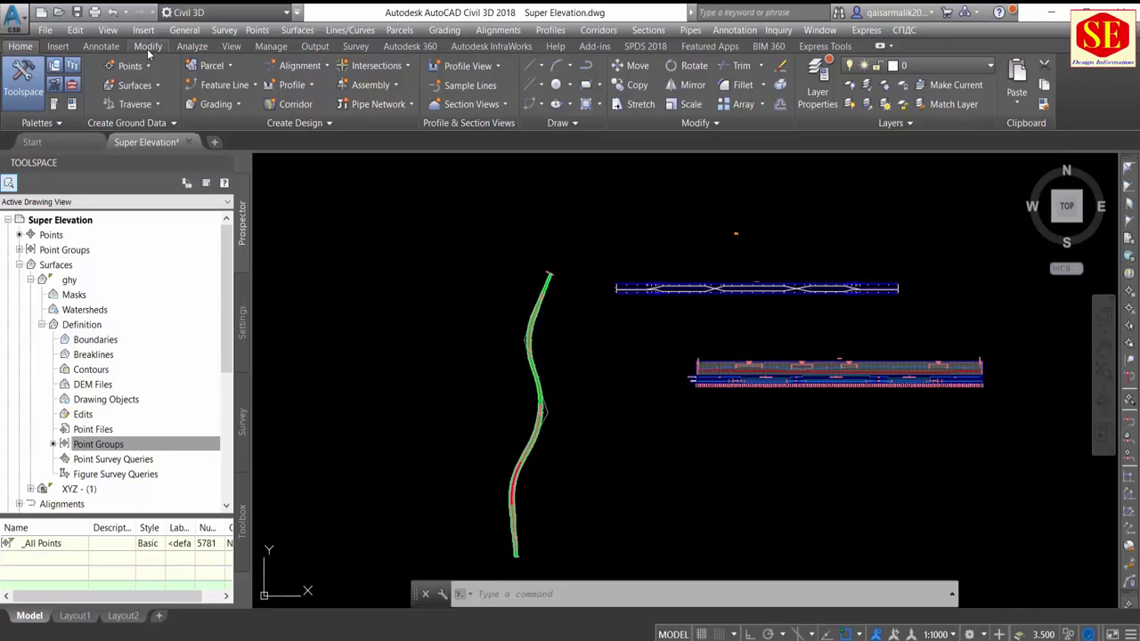
left_click(316, 47)
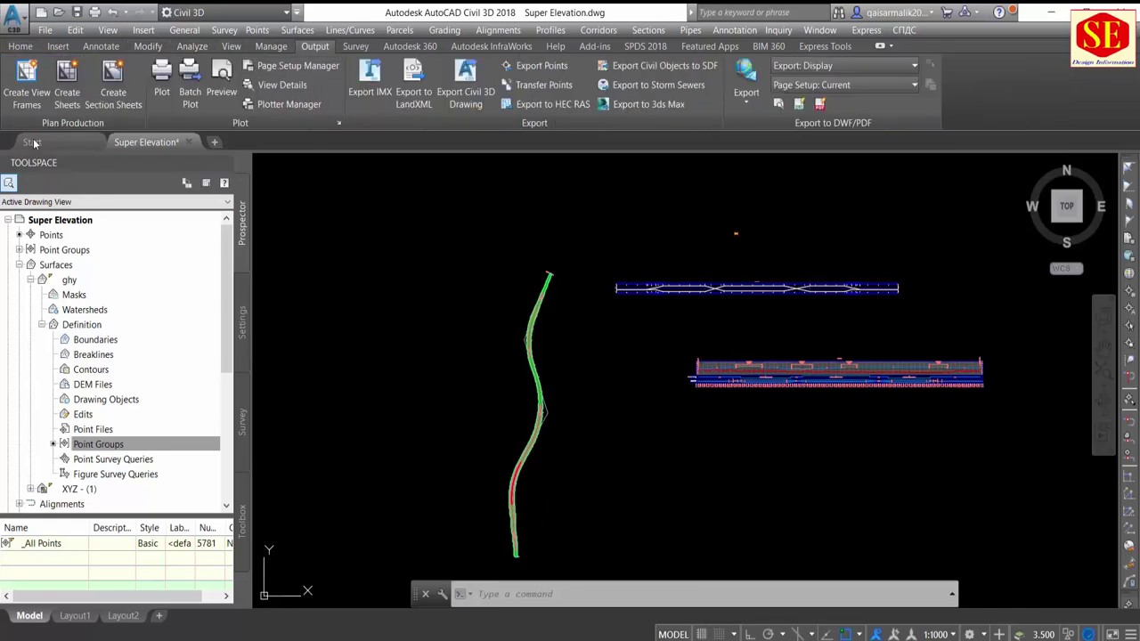
Step: Create Plan and Profile view frames along R1 (0+000.00 to 2+690.48) using default settings
left_click(27, 77)
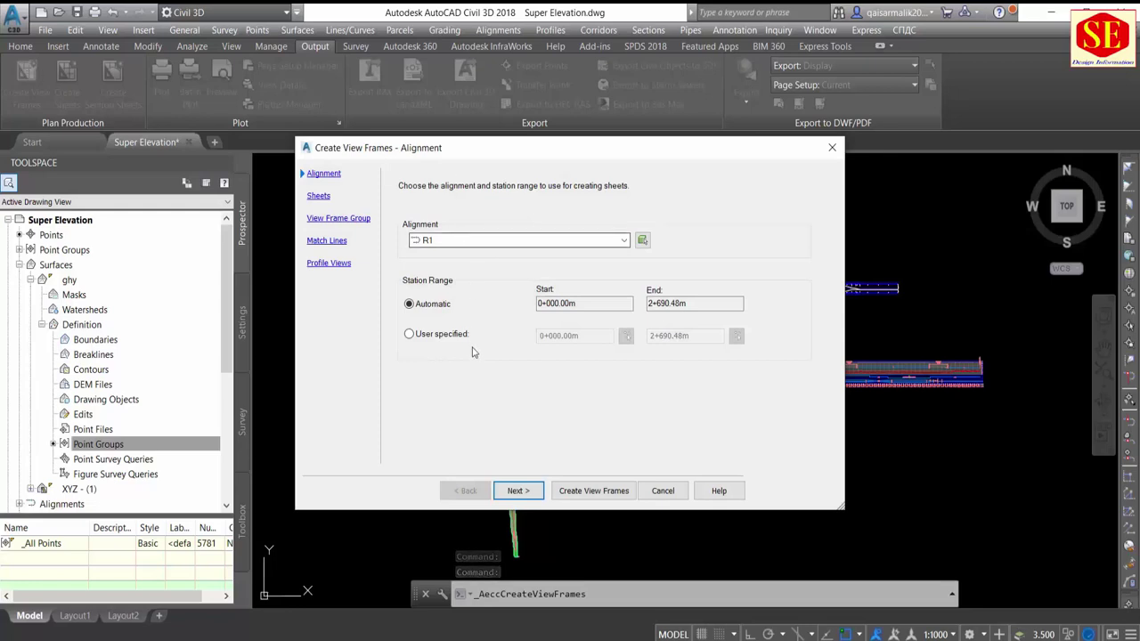
left_click(518, 495)
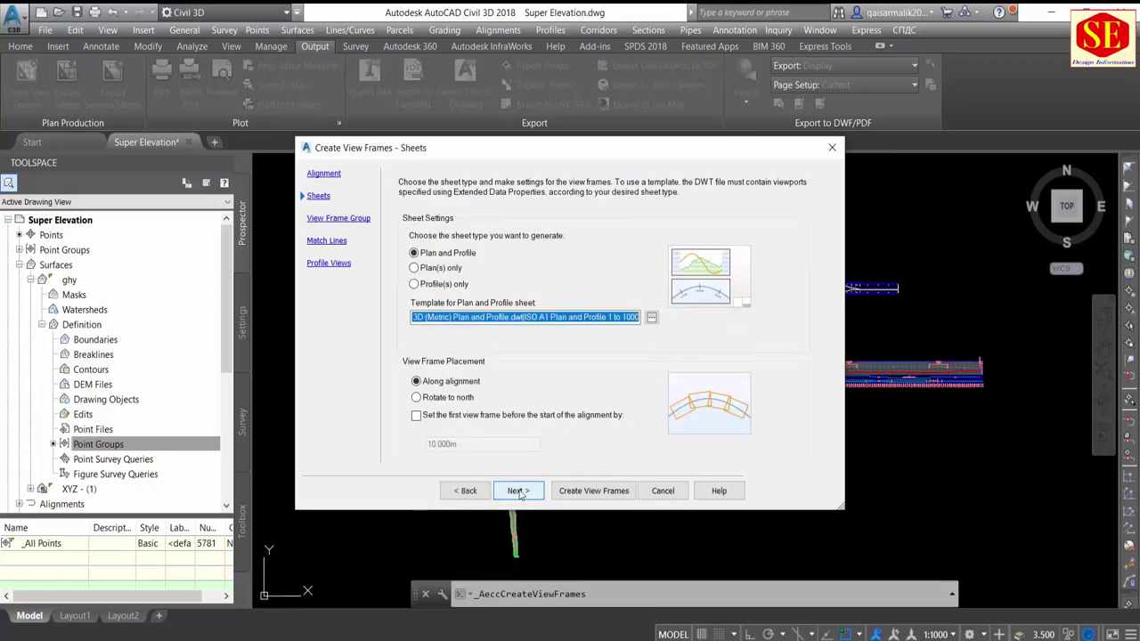
left_click(520, 489)
left_click(518, 492)
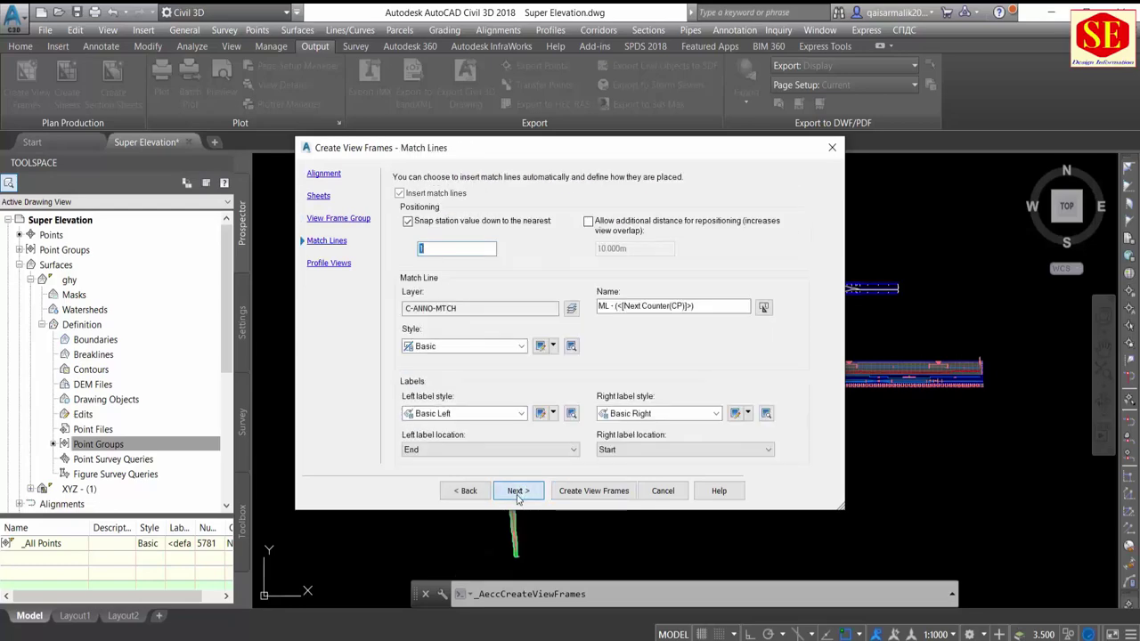
left_click(518, 495)
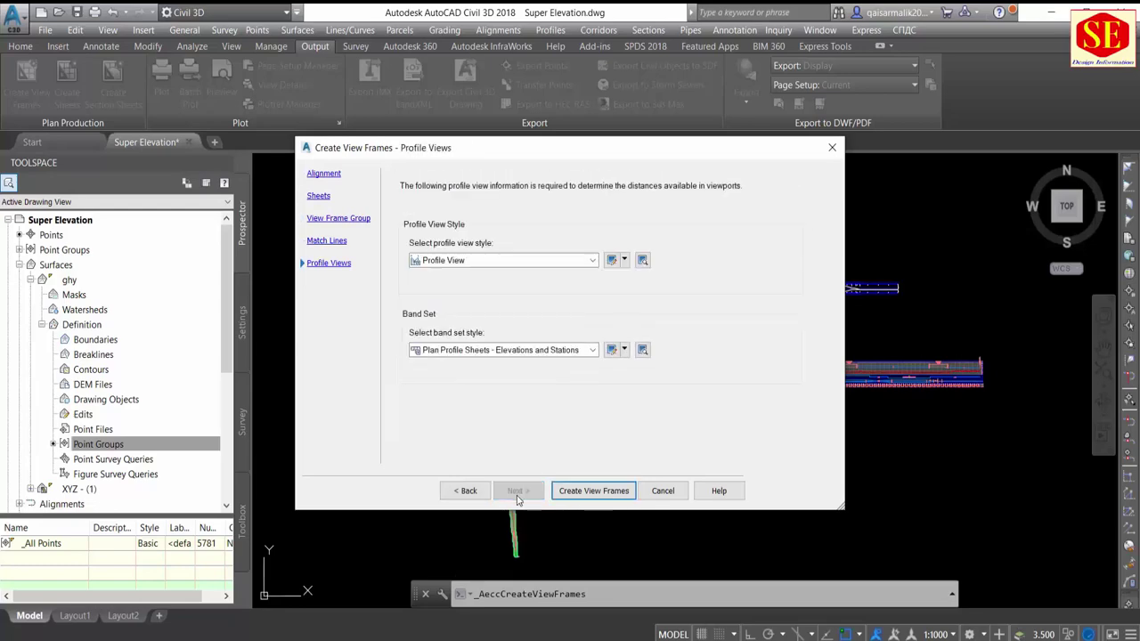
left_click(592, 497)
Step: Zoom in and out over the new view frames and match line along R1
scroll(532, 323, "up", 3)
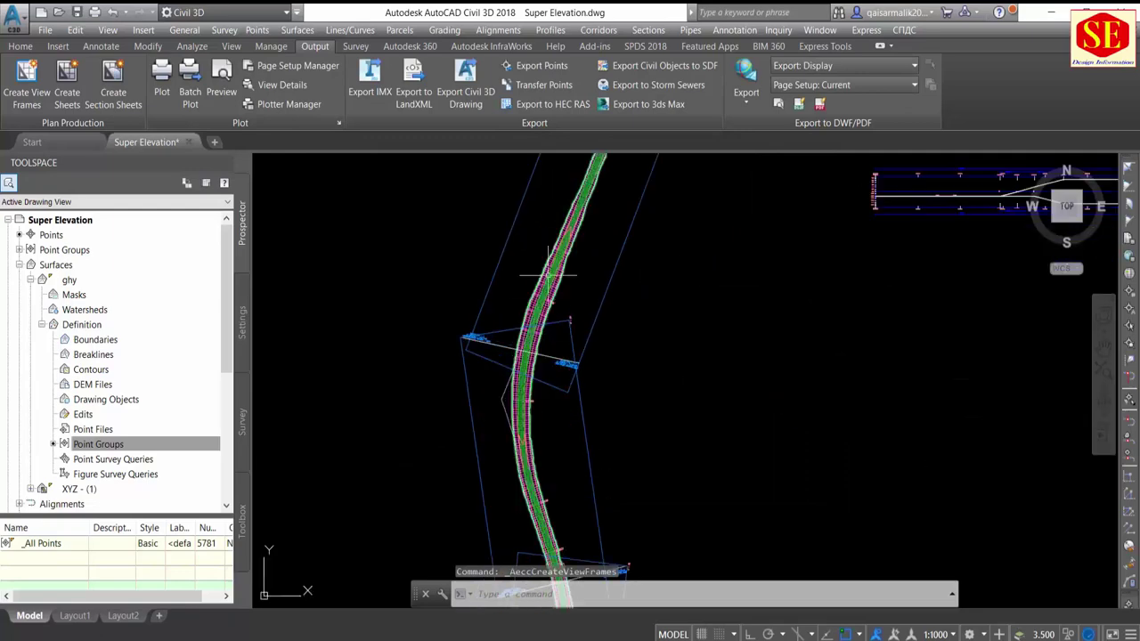
scroll(552, 307, "down", 2)
scroll(570, 293, "up", 1)
scroll(585, 282, "up", 1)
scroll(585, 281, "up", 1)
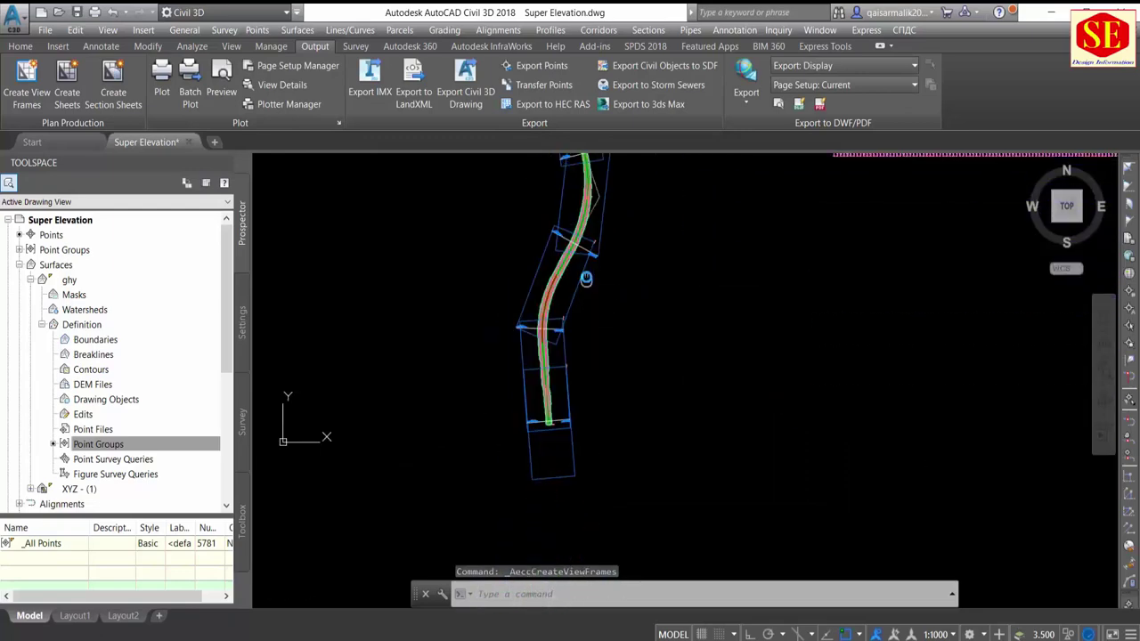
scroll(574, 293, "down", 2)
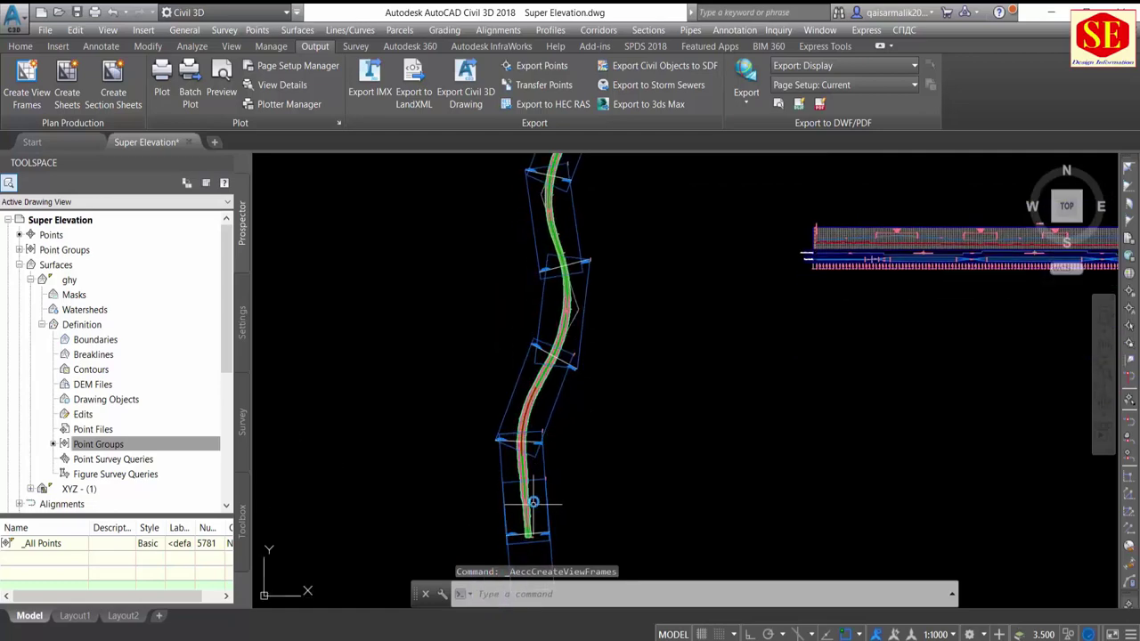
scroll(546, 381, "up", 2)
scroll(550, 425, "up", 3)
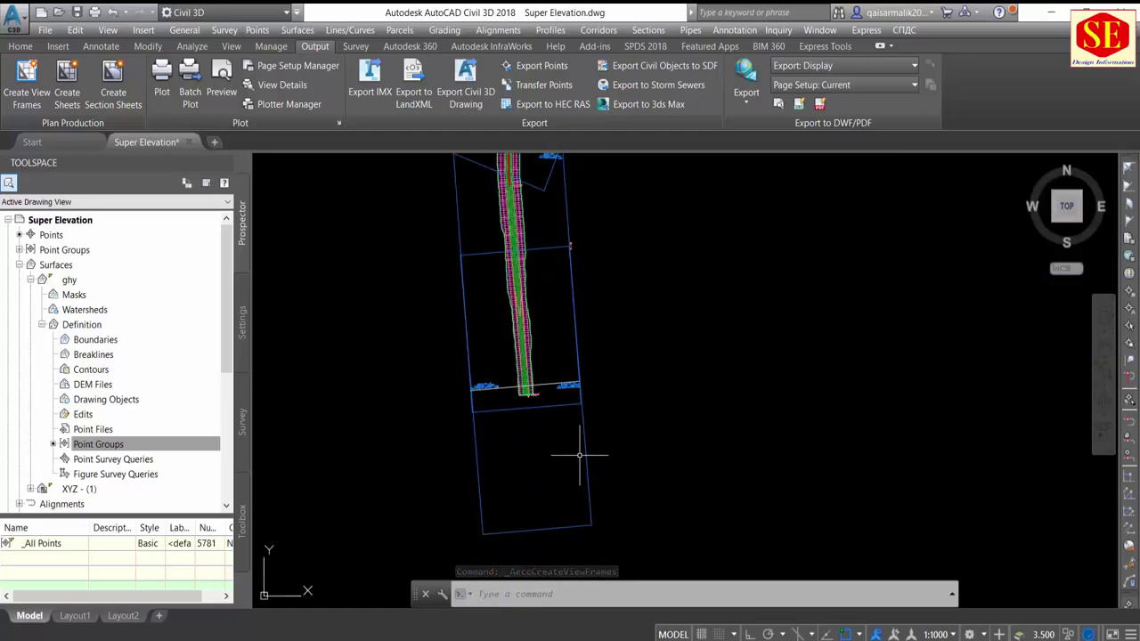
scroll(560, 349, "down", 4)
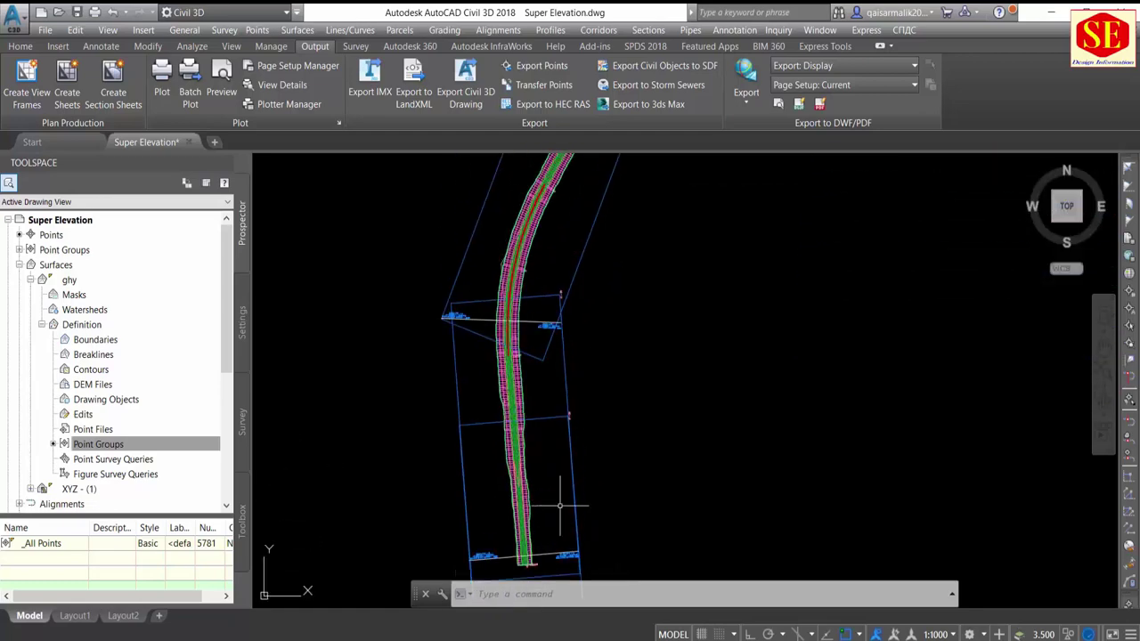
scroll(587, 356, "up", 1)
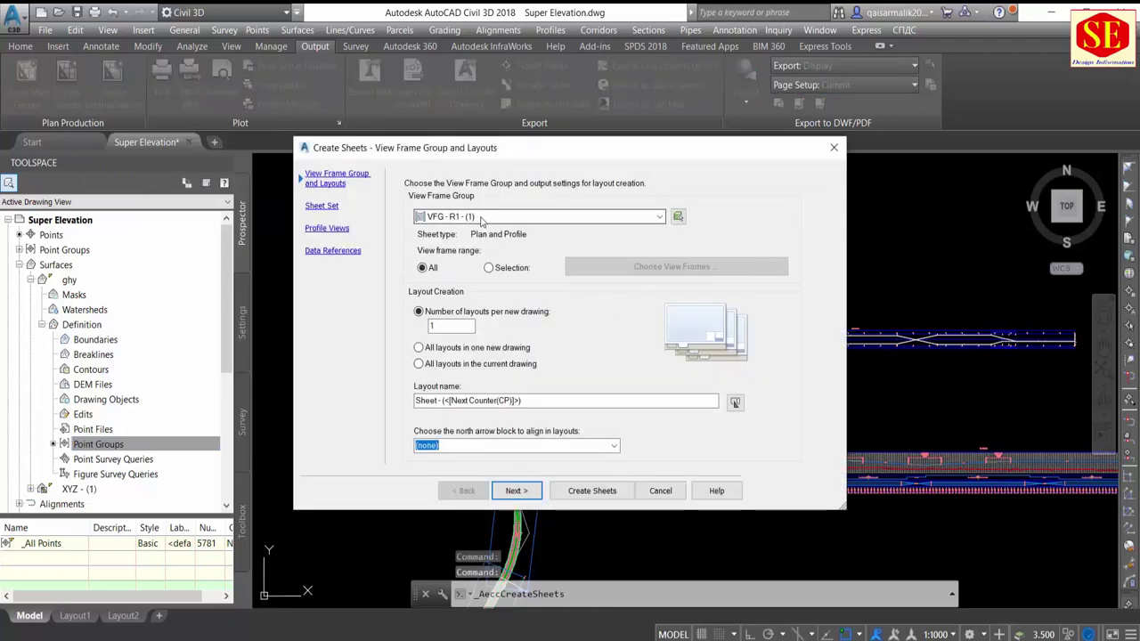
Step: Keep view frame group VFG - R1 - (1) and name the layouts Road.1
left_click(506, 223)
left_click(505, 220)
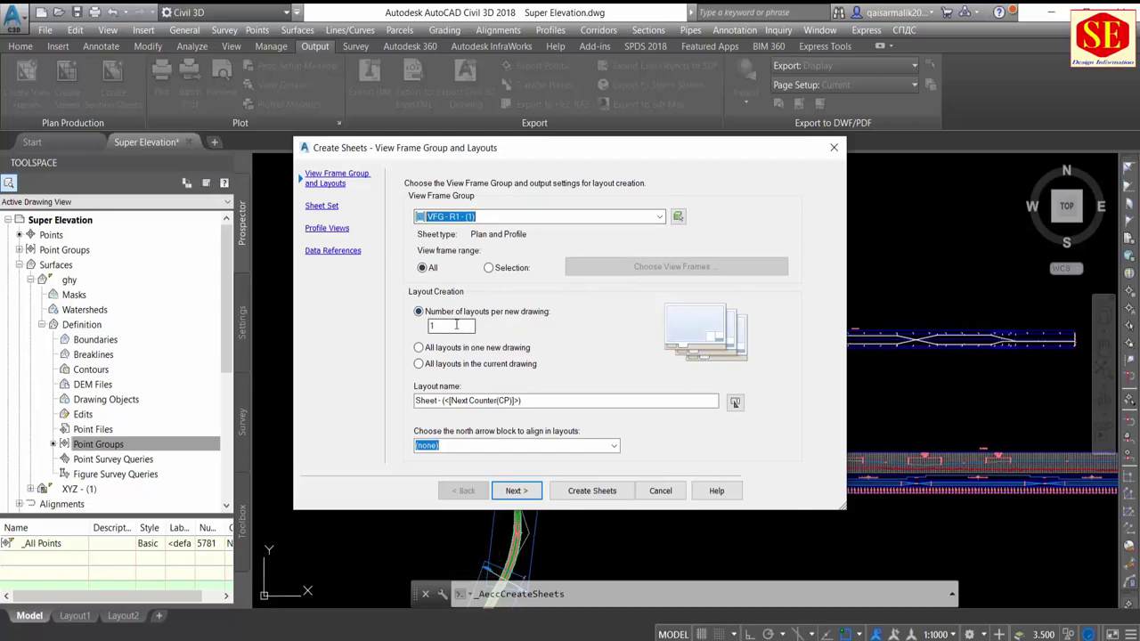
left_click(434, 401)
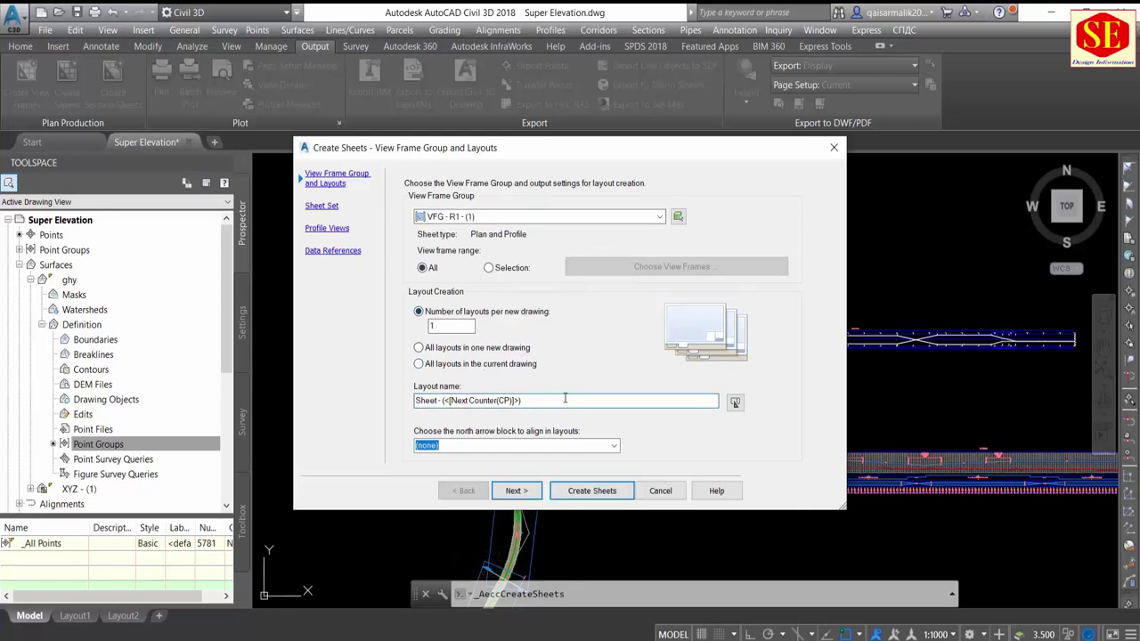
left_click_drag(564, 400, 175, 405)
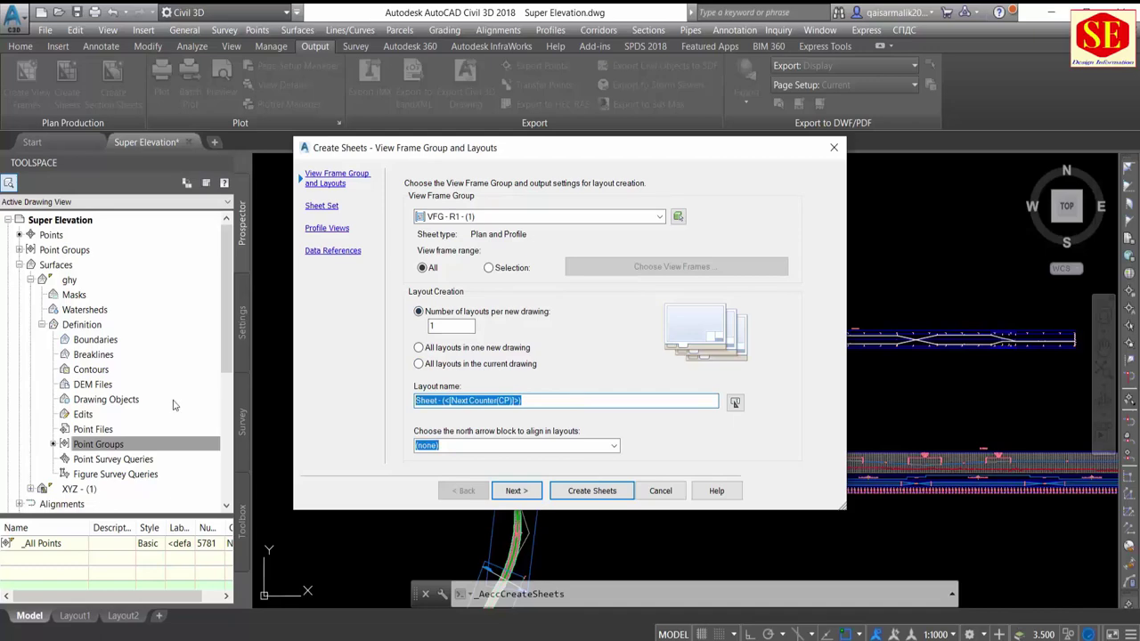
type("Road.1")
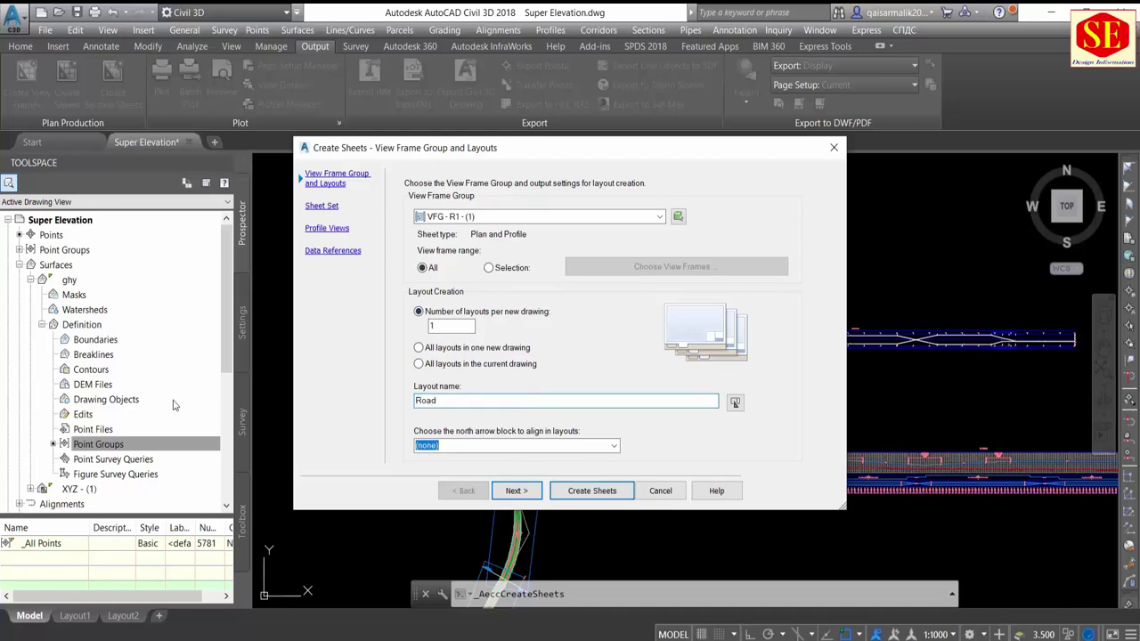
Step: Keep the default sheet set storage location and profile view settings
left_click(514, 492)
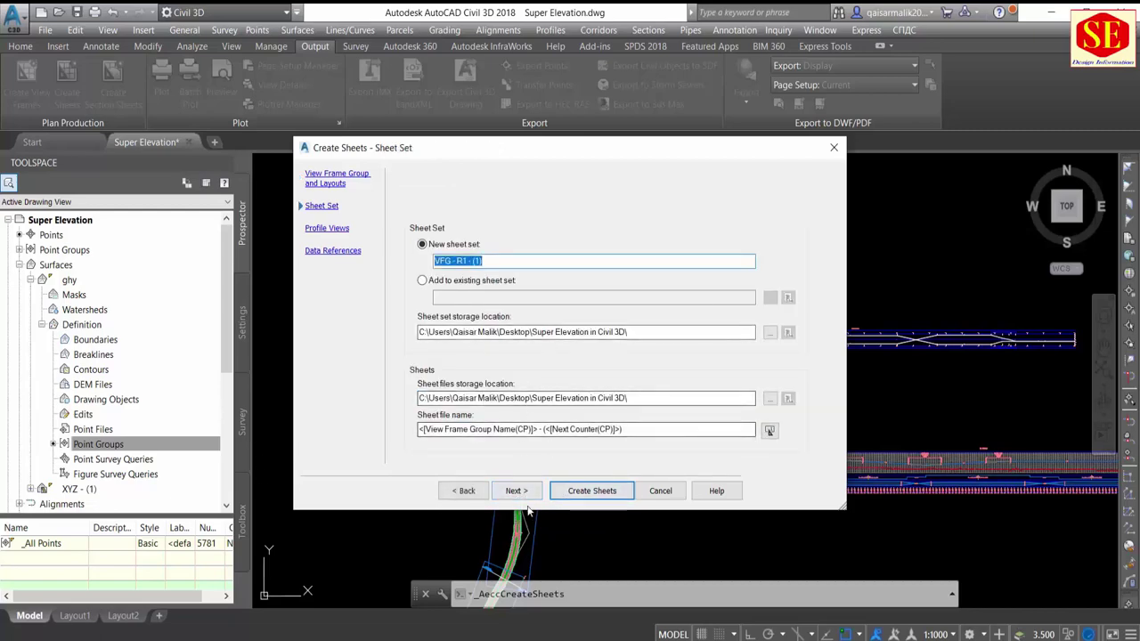
left_click(770, 332)
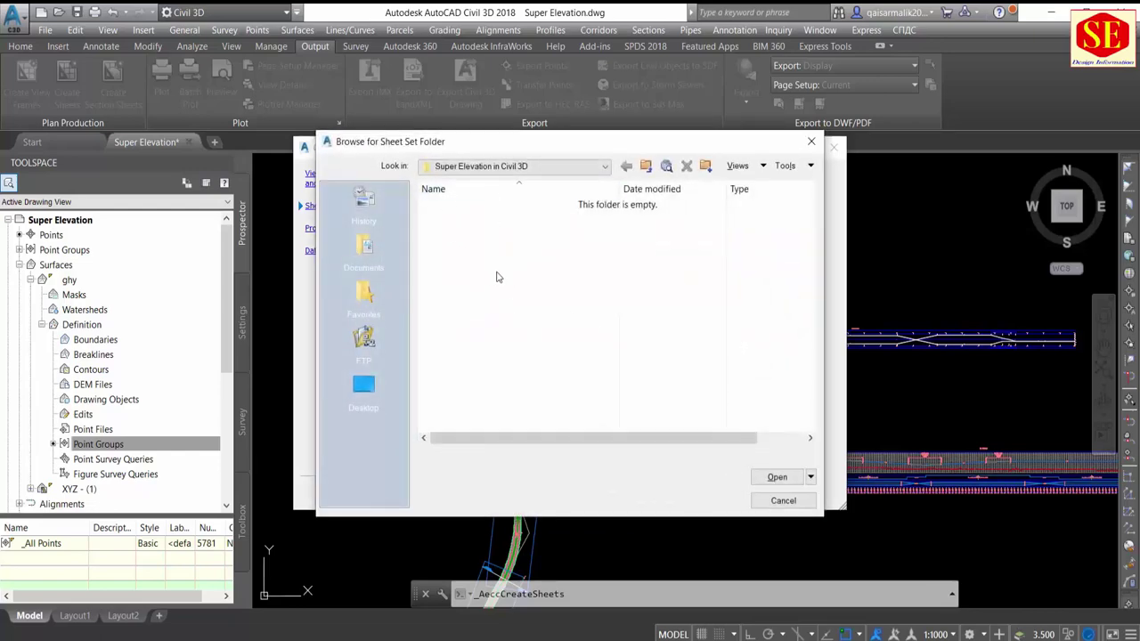
left_click(783, 501)
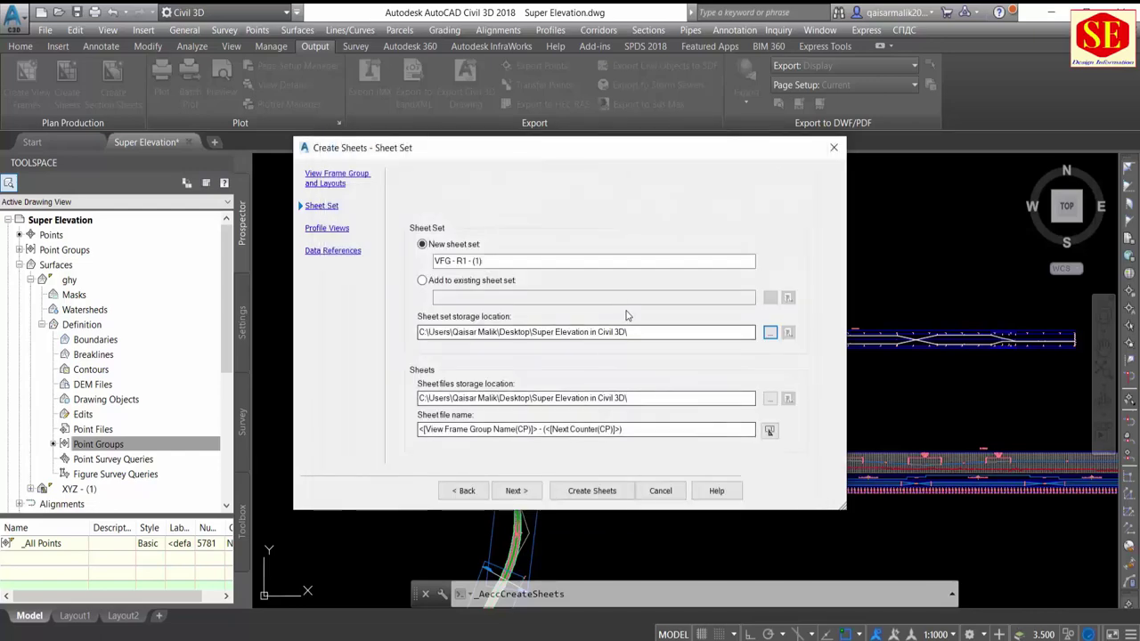
left_click(507, 497)
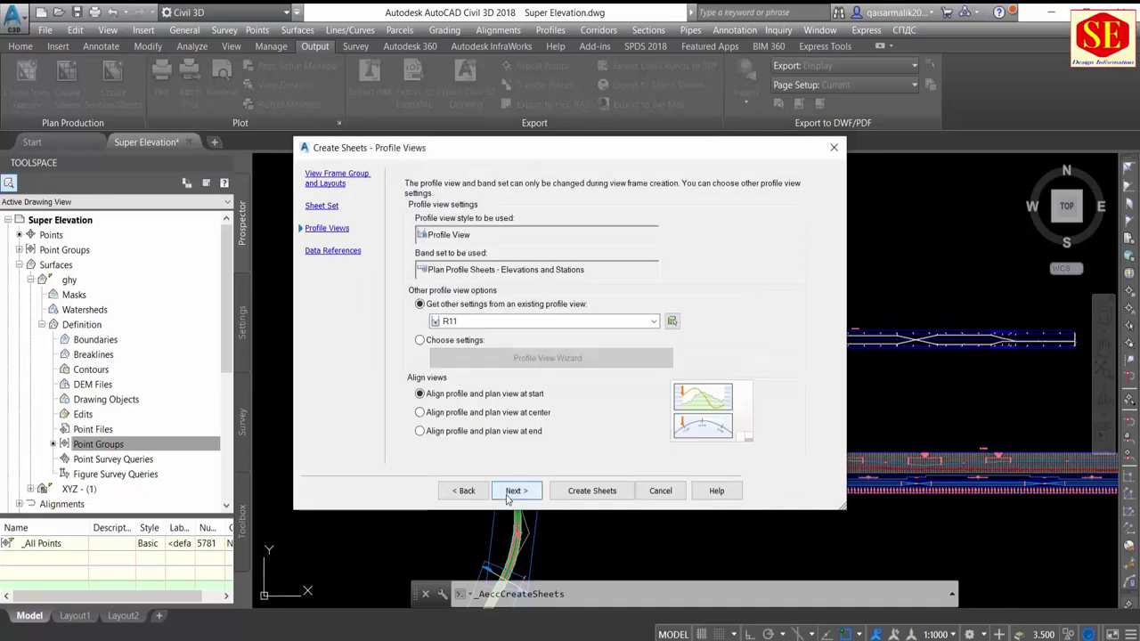
left_click(508, 497)
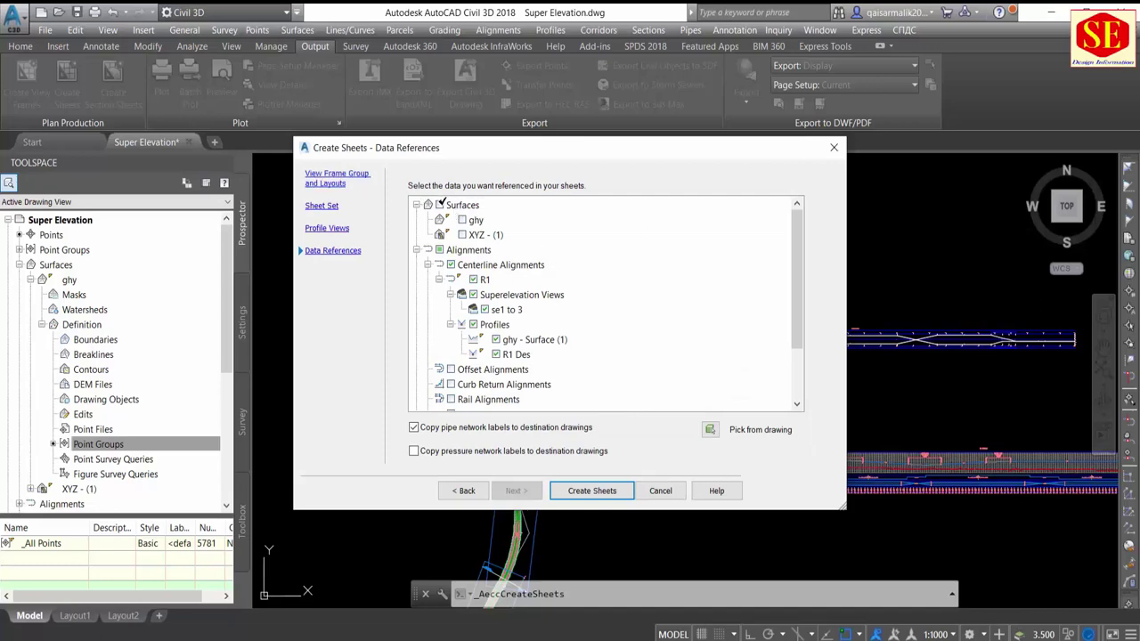
Step: Reference all surfaces in the data references and create the sheets, saving the drawing first
left_click(439, 205)
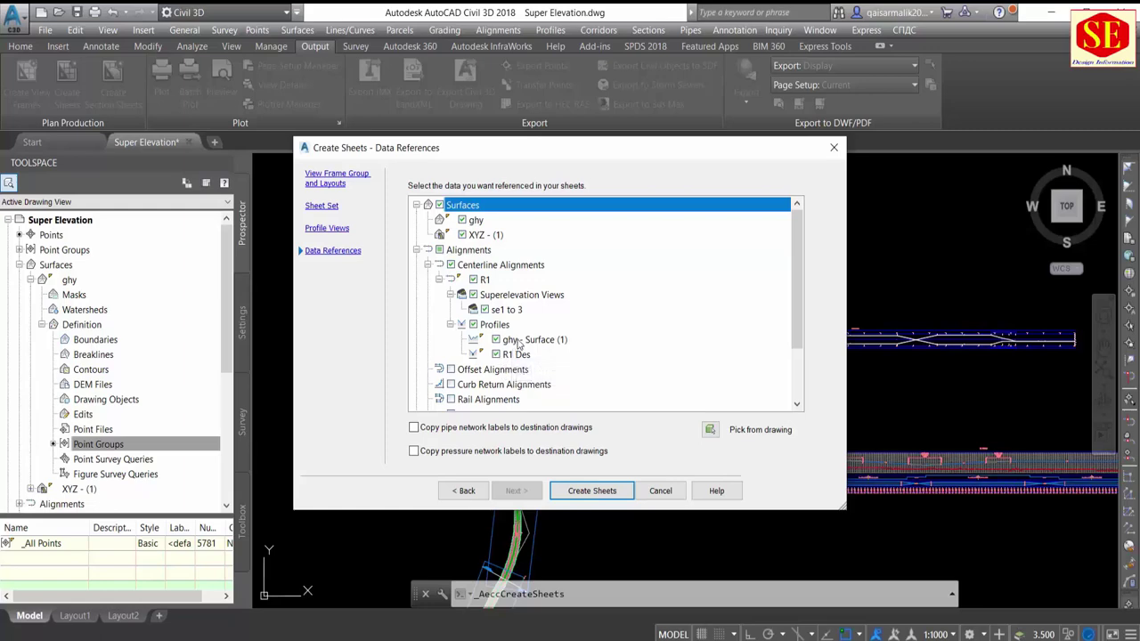
scroll(516, 344, "down", 1)
scroll(494, 342, "down", 1)
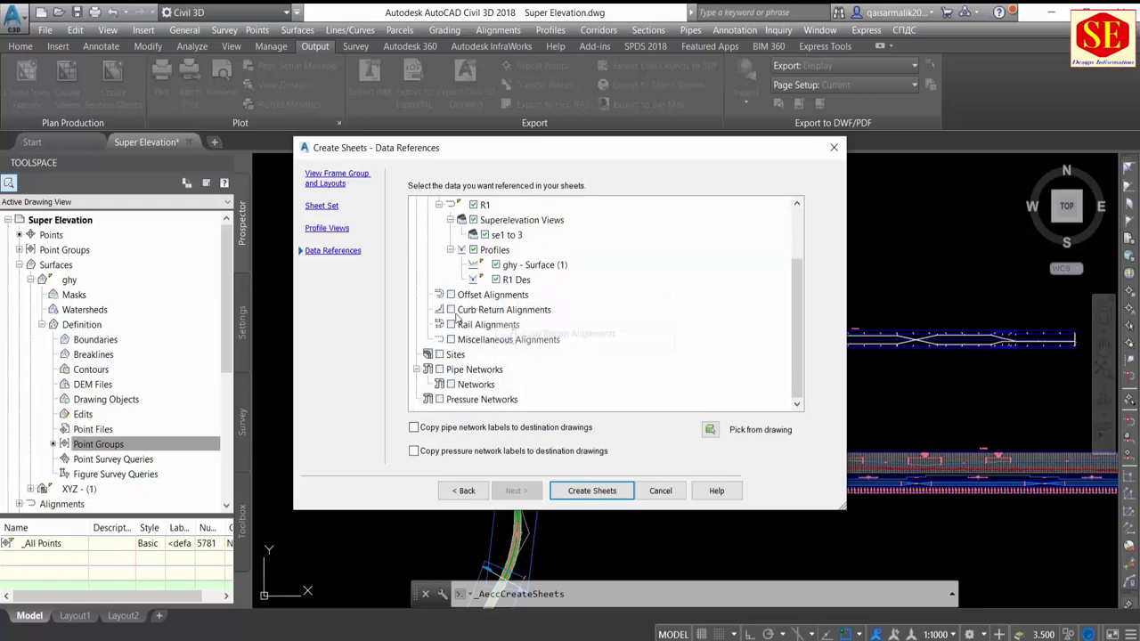
scroll(561, 327, "up", 2)
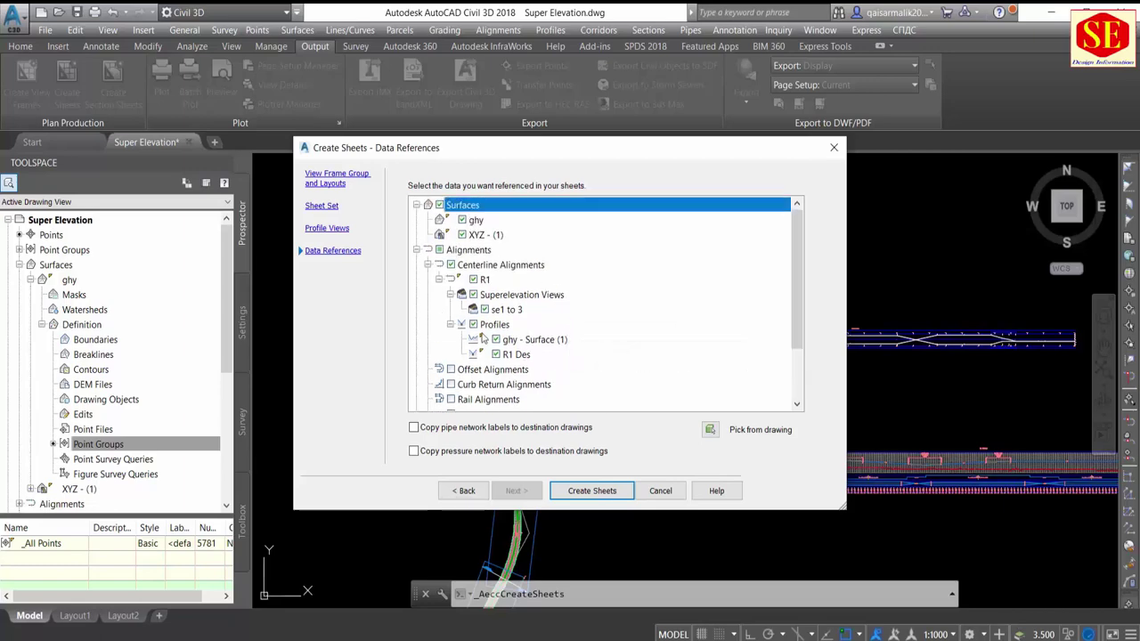
left_click(589, 497)
left_click(606, 368)
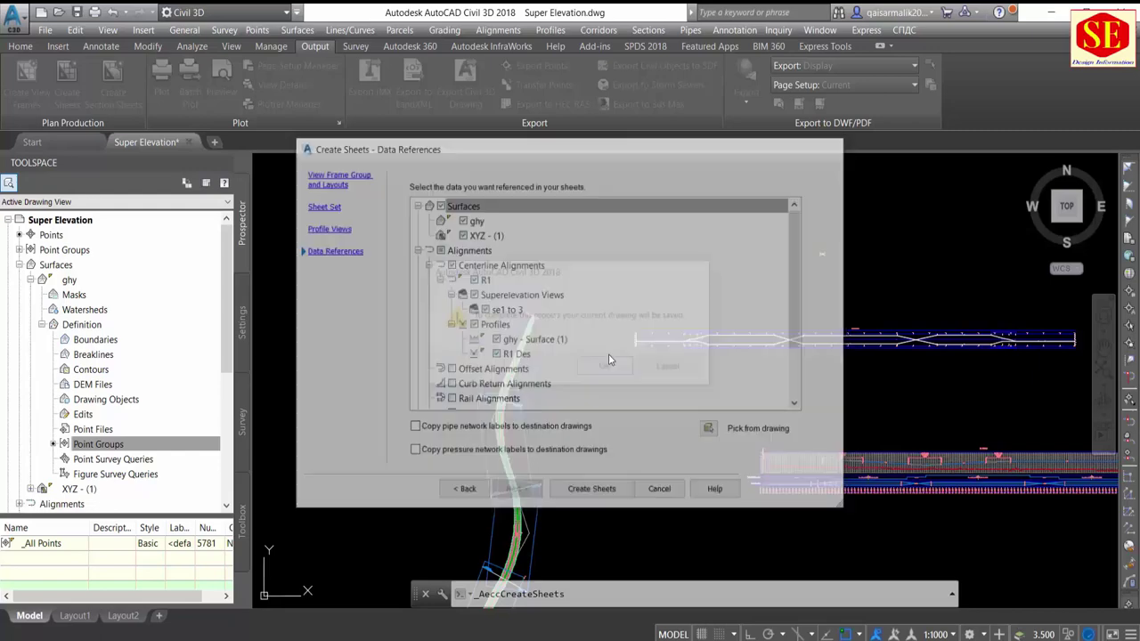
Step: Pick the profile view origin to build the Road.1 sheets, then close the superelevation table
left_click(588, 214)
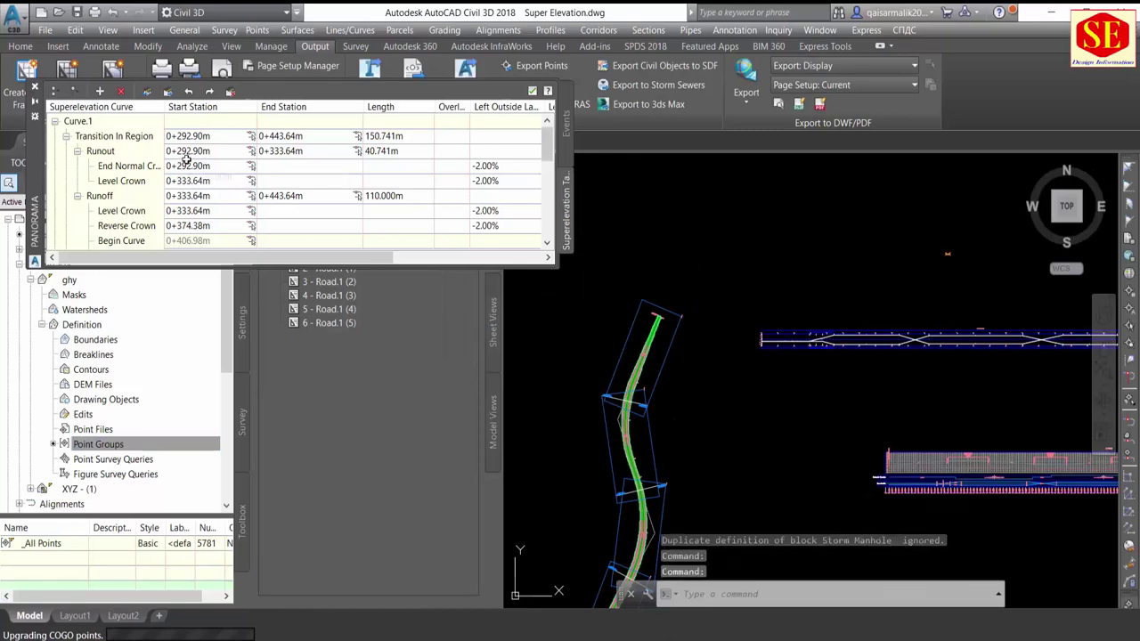
scroll(186, 157, "down", 5)
scroll(186, 157, "down", 3)
scroll(266, 165, "up", 5)
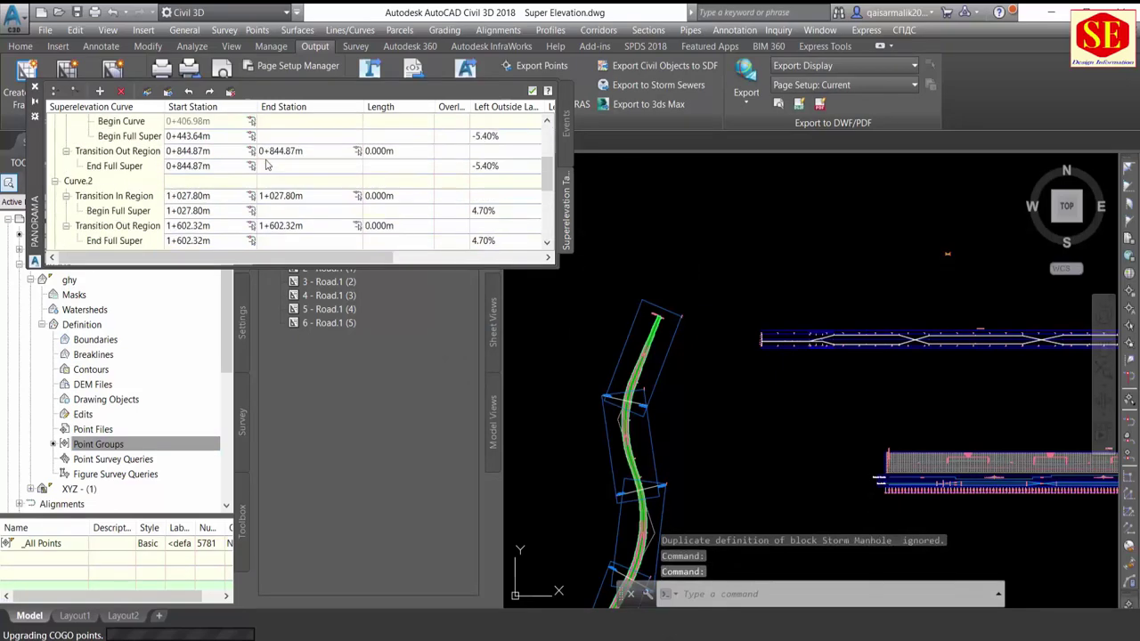
scroll(271, 161, "up", 3)
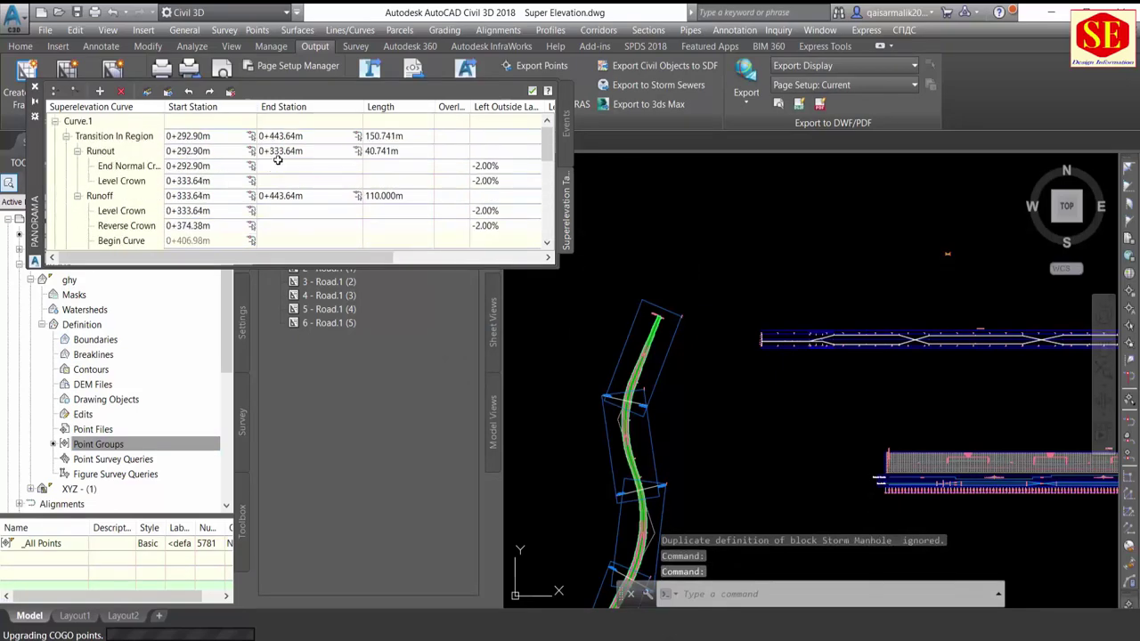
left_click(33, 88)
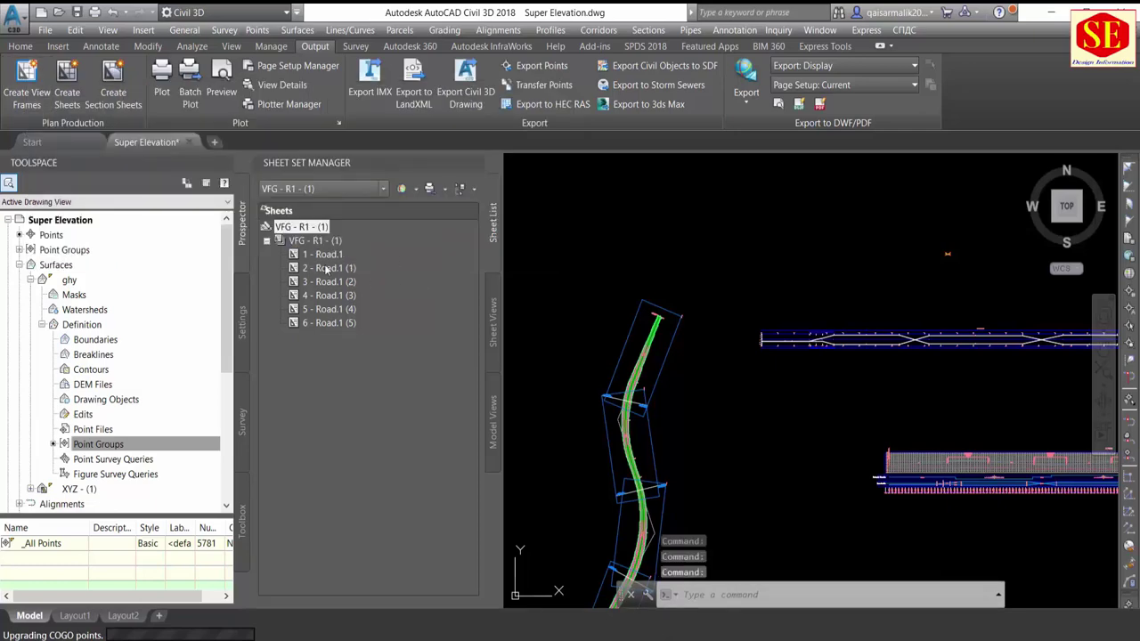
Step: Open sheet 1 - Road.1 from sheet set VFG - R1 - (1) and inspect its layout
mouse_move(356, 163)
left_click(326, 193)
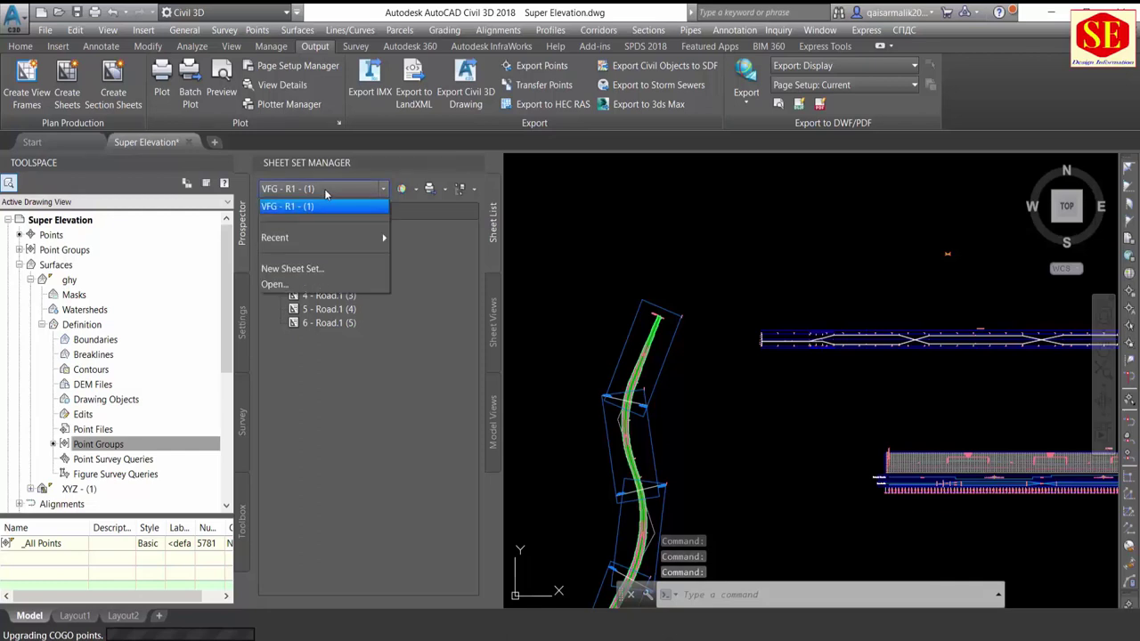
left_click(281, 210)
left_click(321, 254)
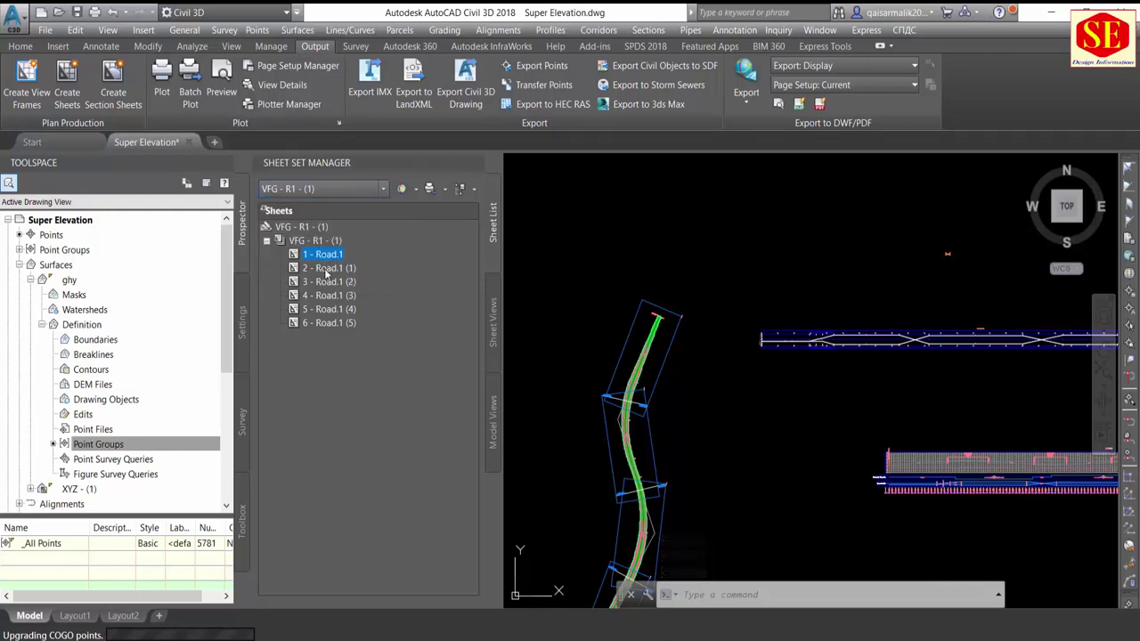
left_click(323, 296)
left_click(325, 310)
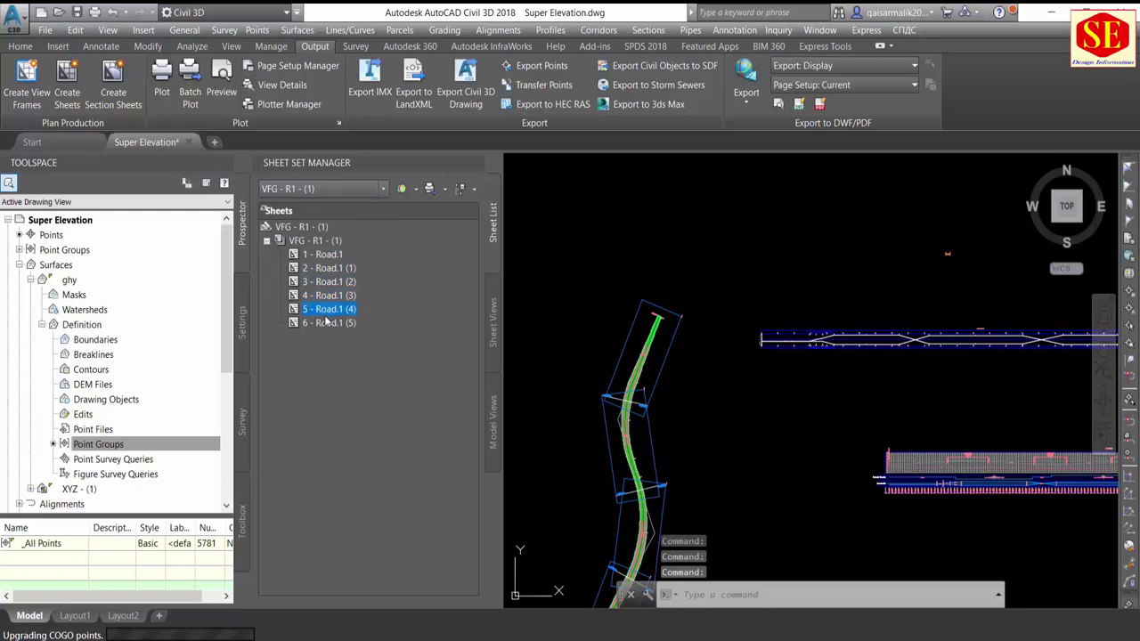
double_click(323, 255)
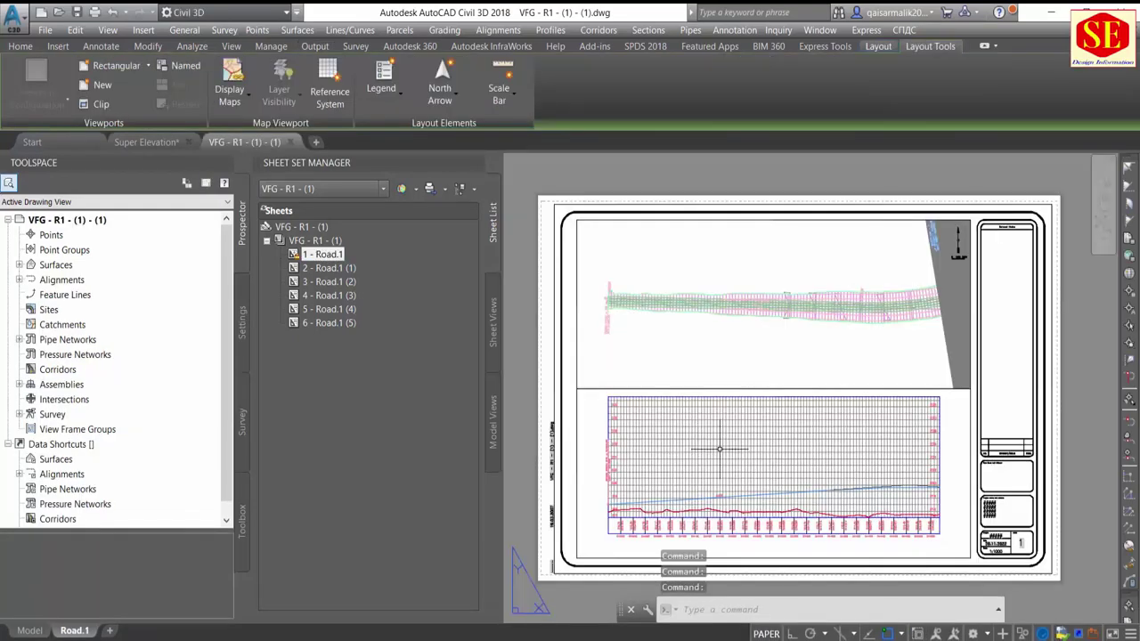
mouse_move(715, 455)
middle_mouse_down()
mouse_move(706, 458)
mouse_move(698, 418)
middle_mouse_up()
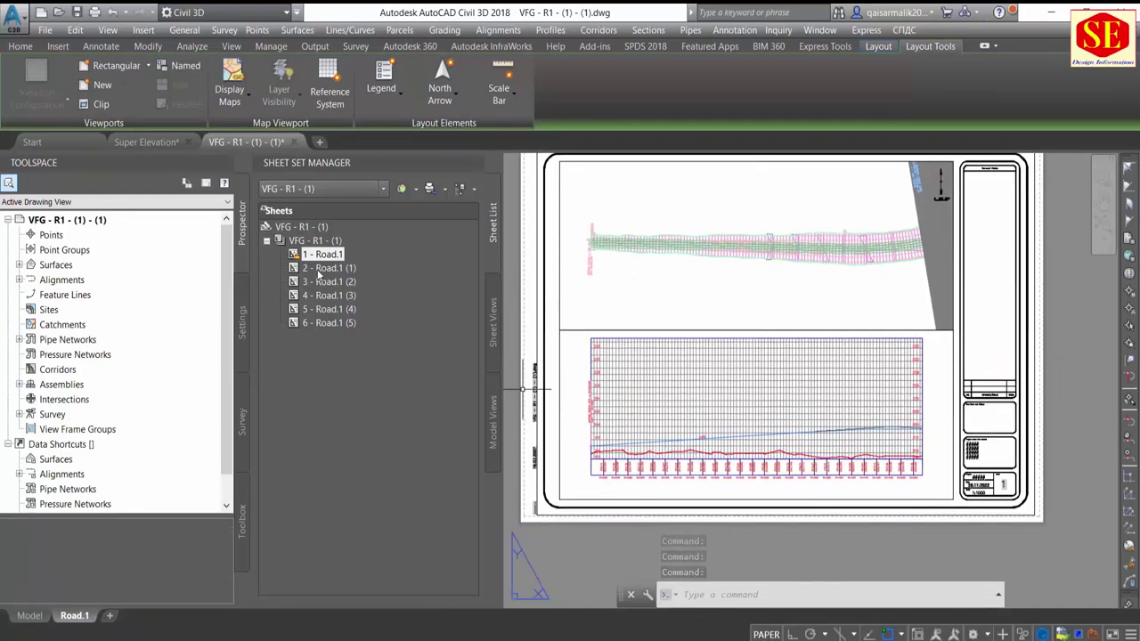
scroll(671, 492, "up", 2)
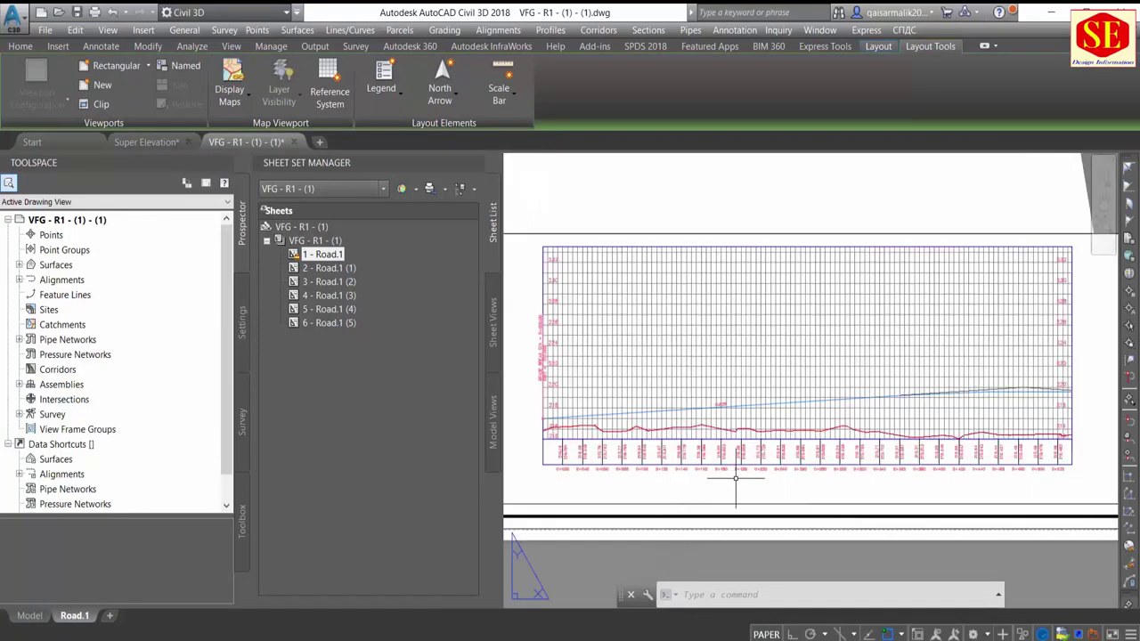
scroll(688, 465, "down", 2)
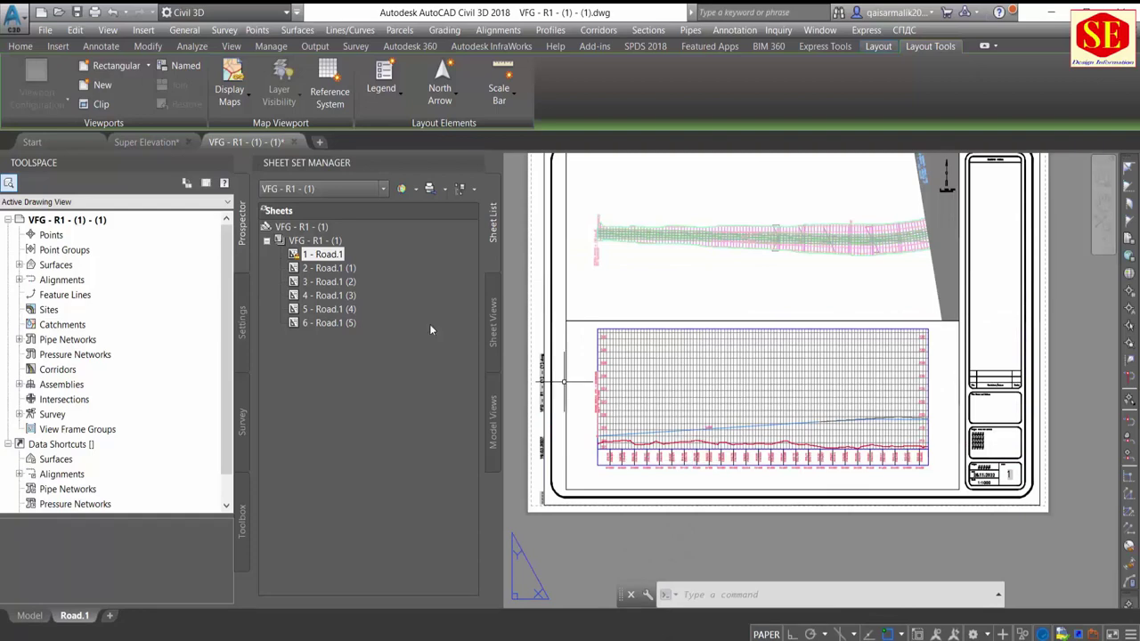
Step: Open sheets 3 - Road.1 (2) and 4 - Road.1 (3) and zoom to inspect them
double_click(329, 281)
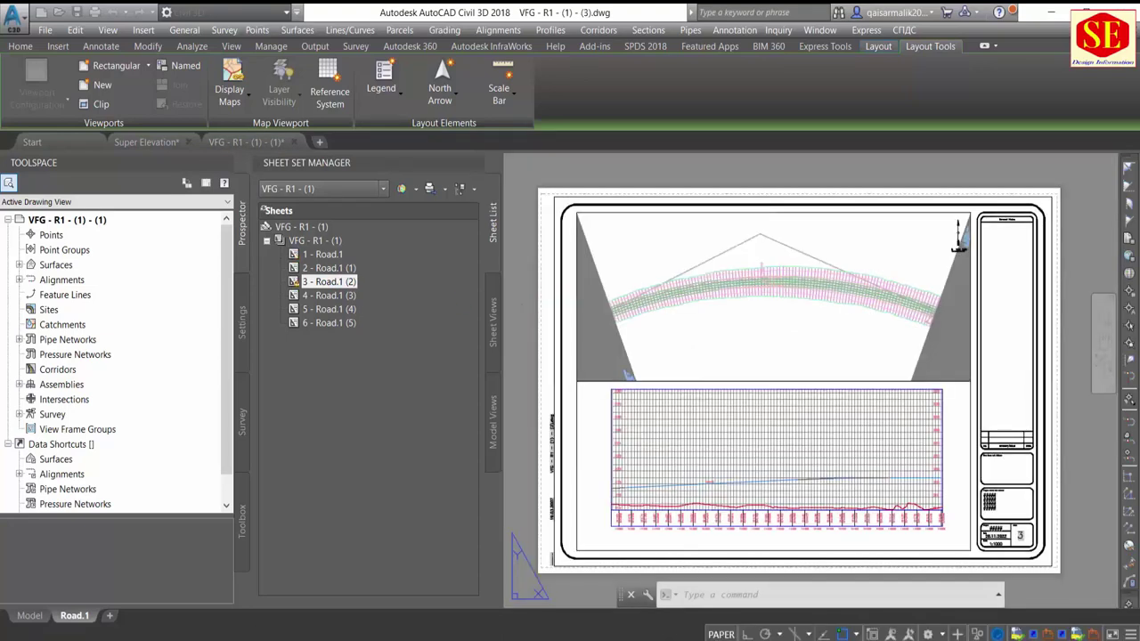
double_click(316, 296)
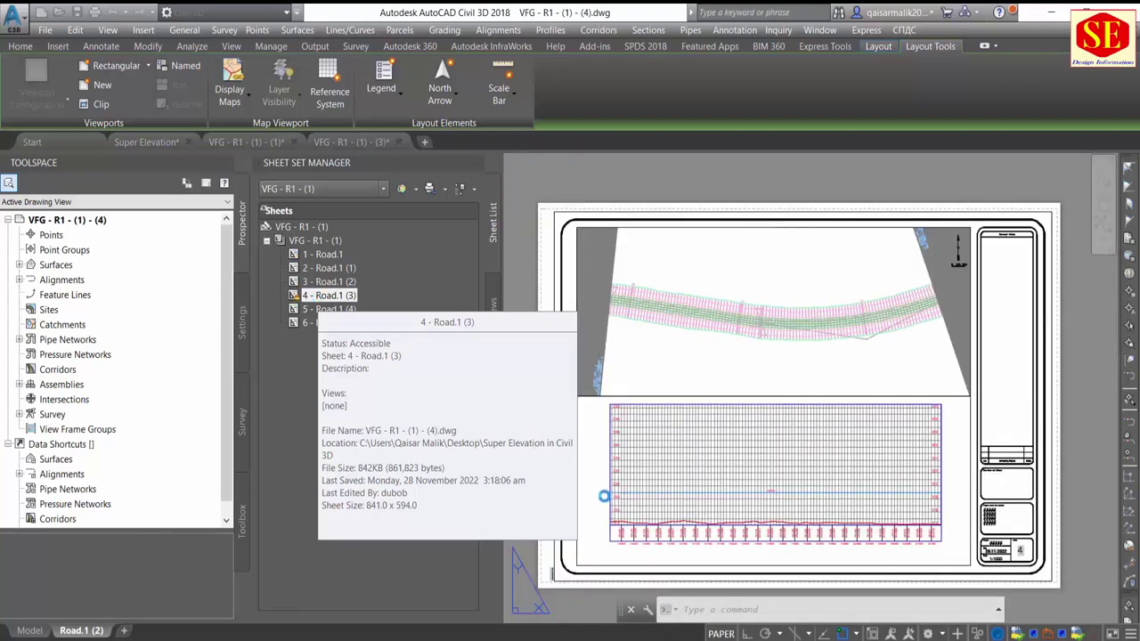
left_click(655, 486)
left_click(709, 524)
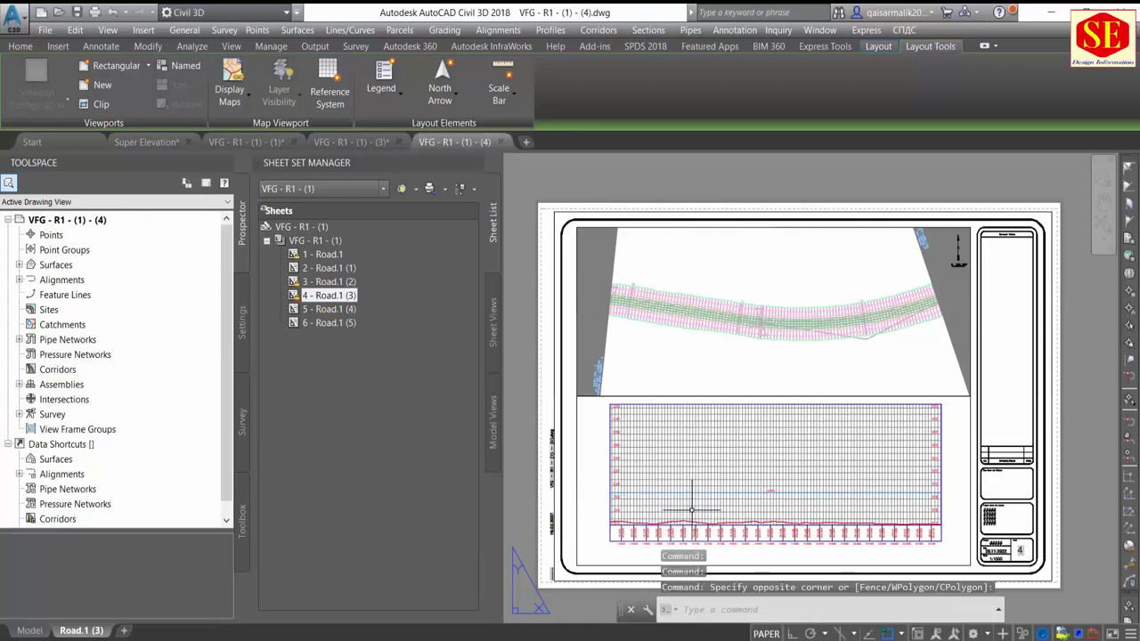
scroll(690, 446, "up", 2)
scroll(632, 405, "up", 2)
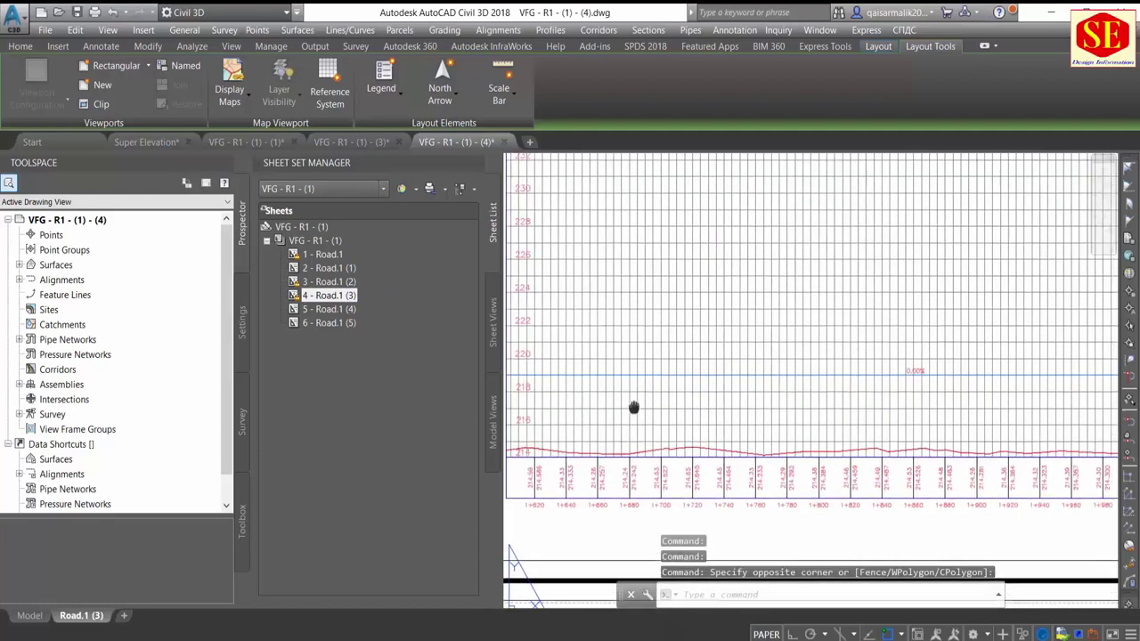
scroll(632, 383, "down", 3)
scroll(632, 351, "down", 2)
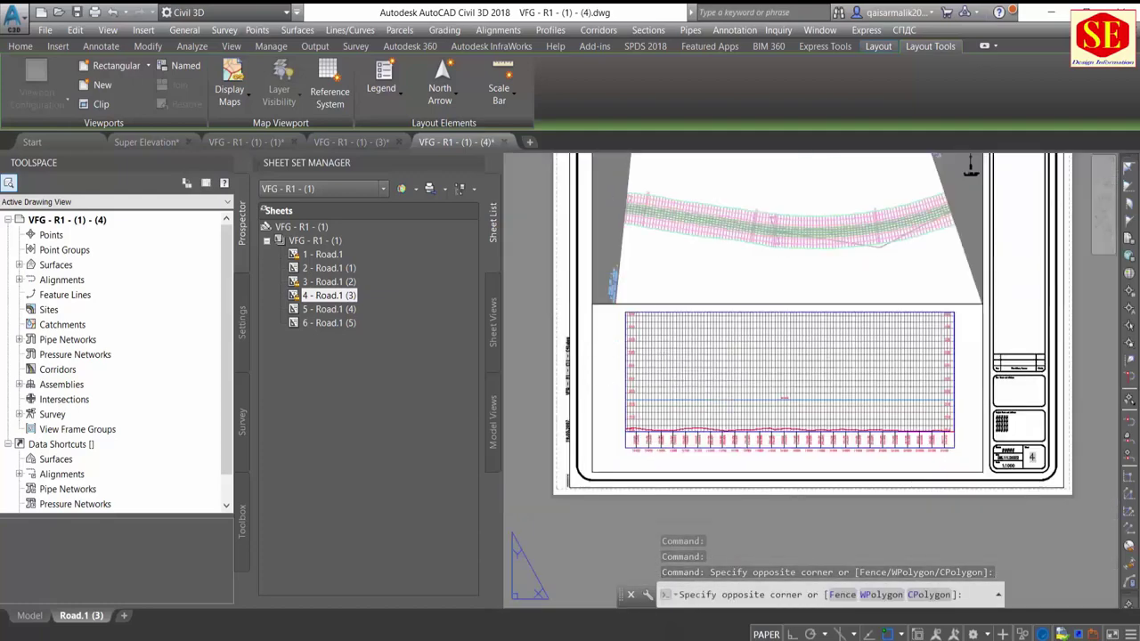
scroll(570, 392, "up", 1)
Step: Activate sheet 4's profile viewport and open Profile View Properties for profile view R14
double_click(553, 407)
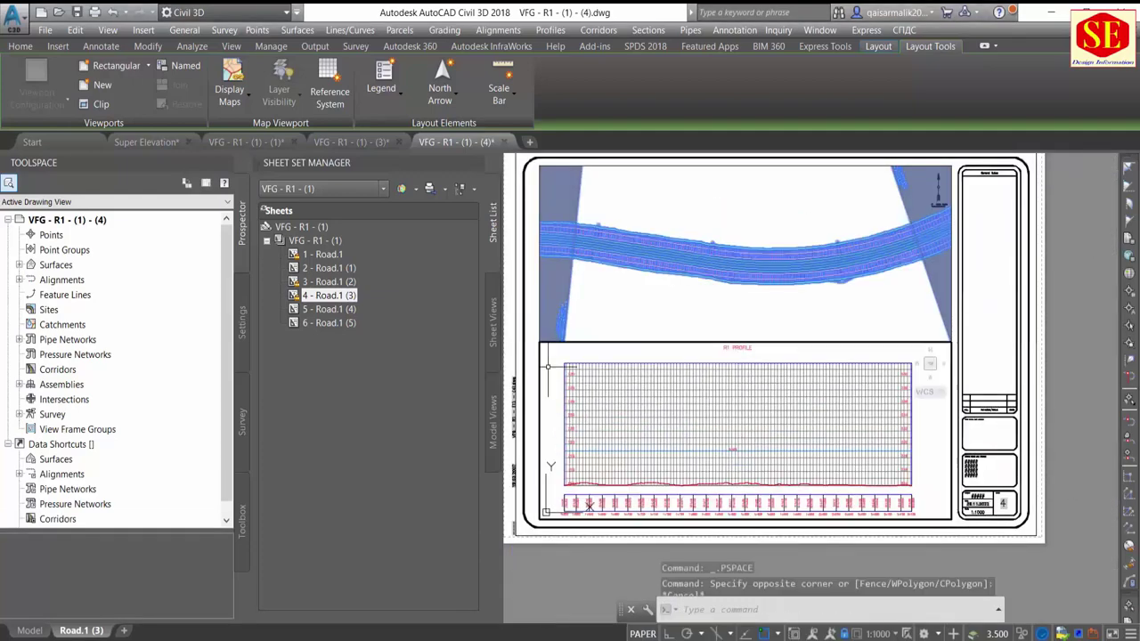
scroll(593, 365, "up", 1)
scroll(593, 365, "down", 1)
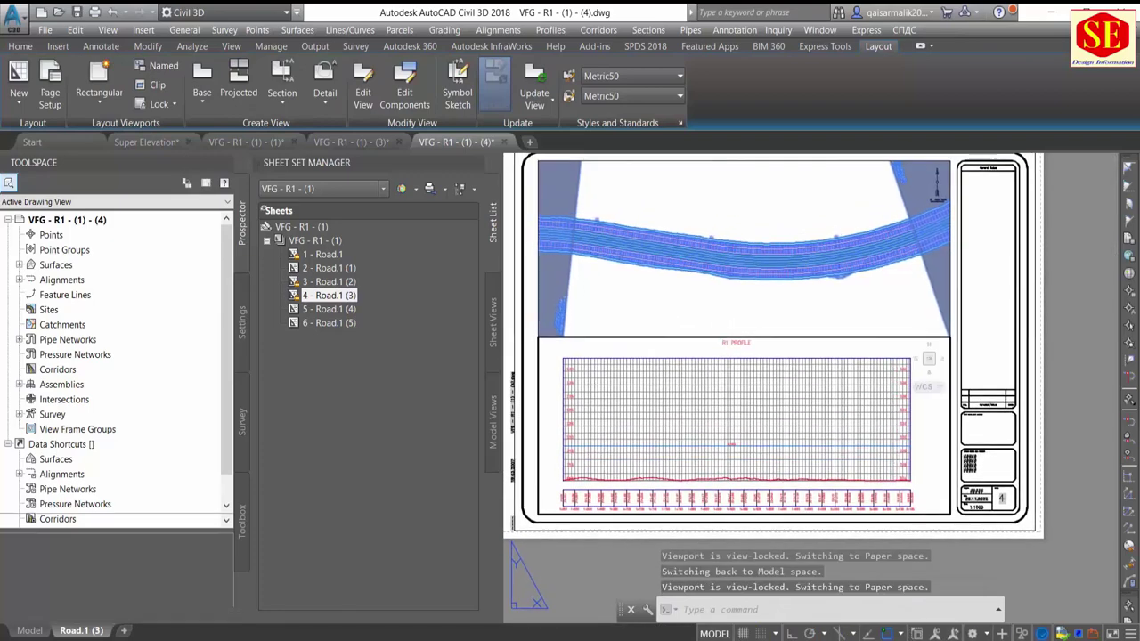
scroll(593, 365, "up", 1)
scroll(593, 365, "down", 1)
scroll(610, 387, "up", 1)
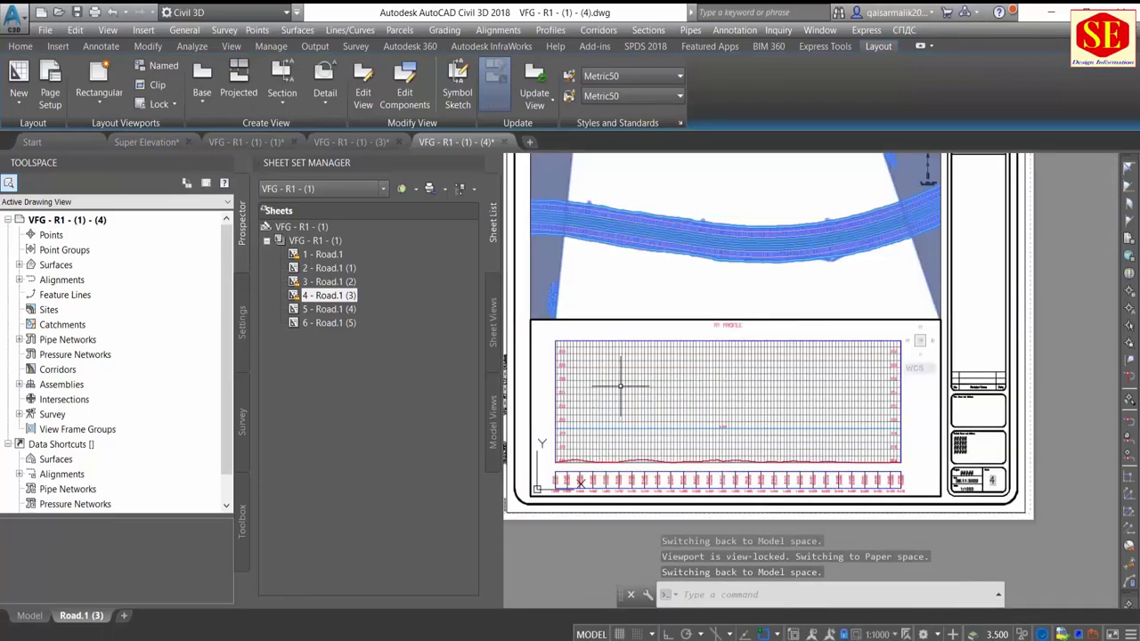
left_click(607, 340)
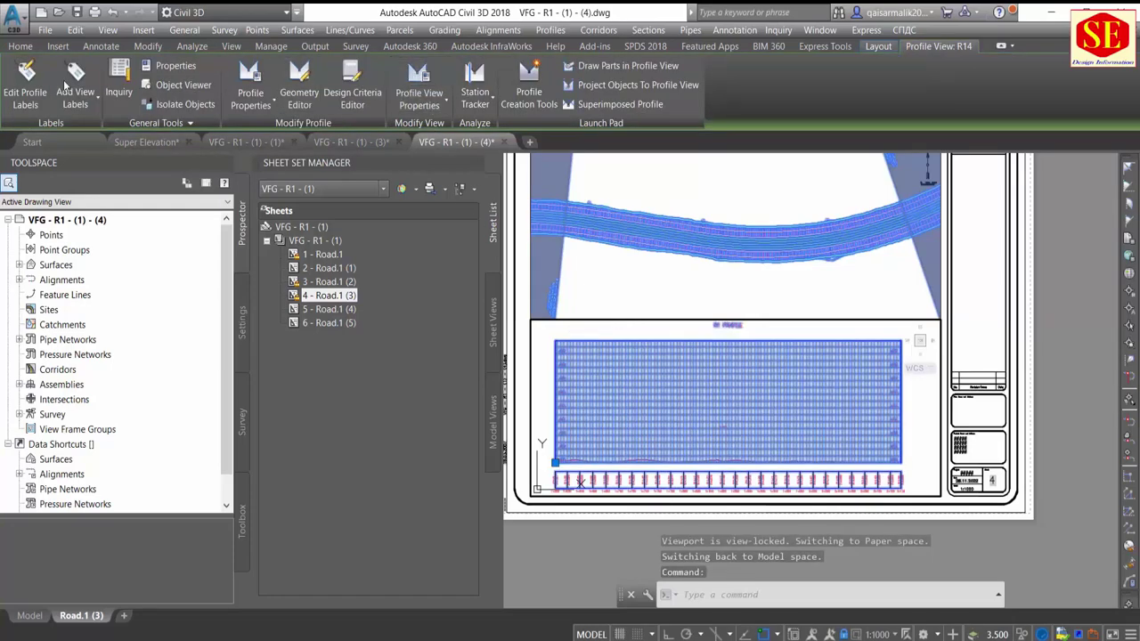
left_click(426, 106)
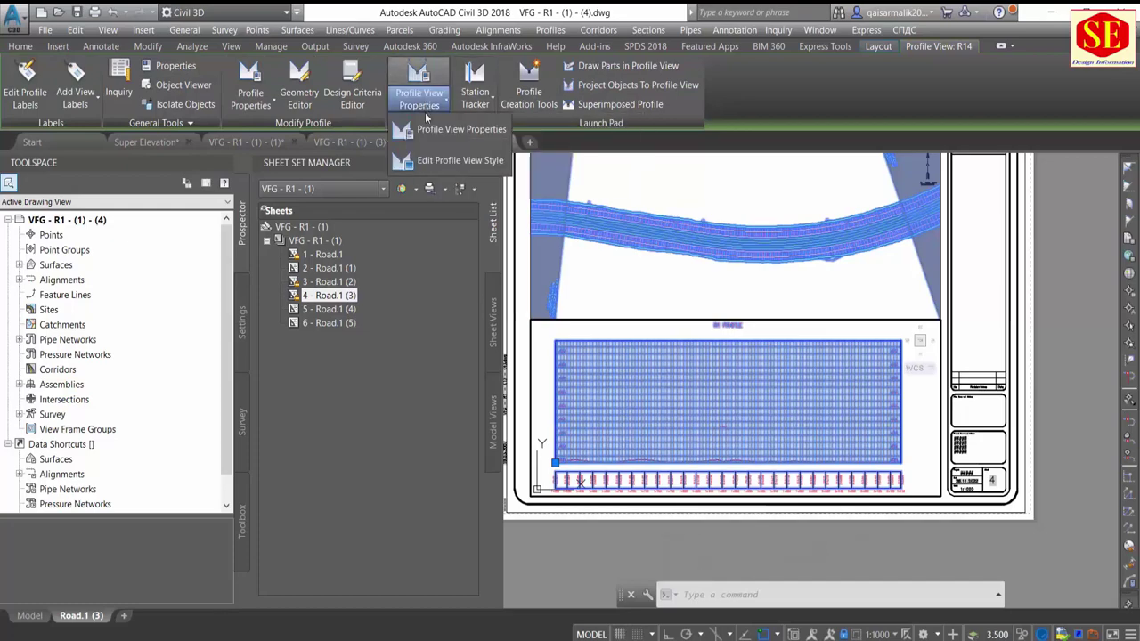
left_click(433, 130)
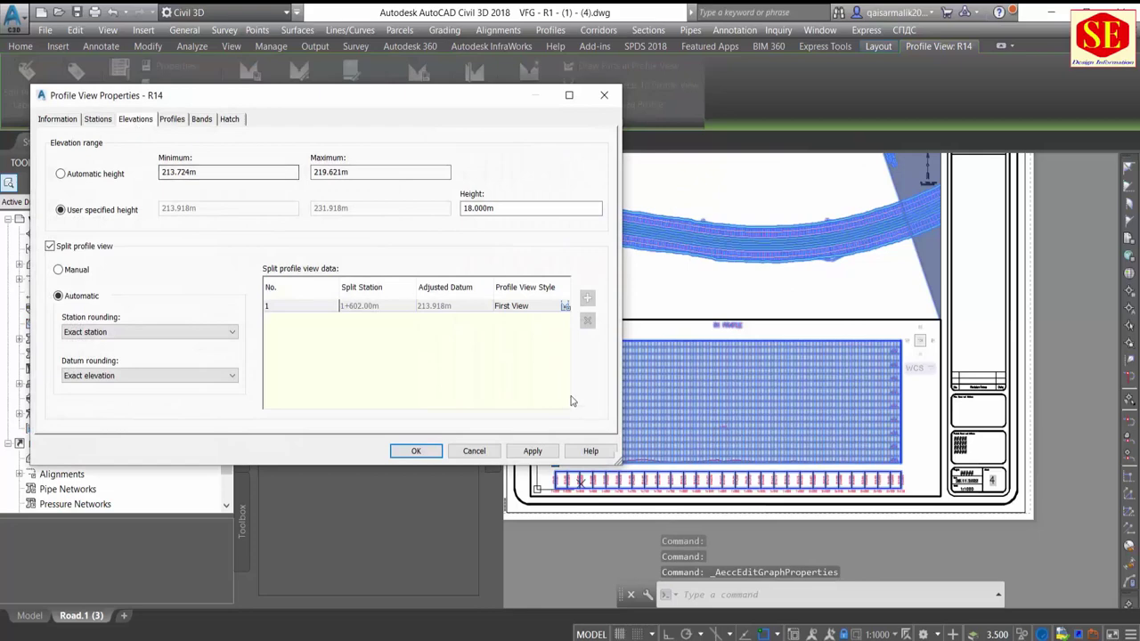
Step: Change profile view R14's user-specified height from 18 m to 12 m
left_click(472, 210)
double_click(472, 210)
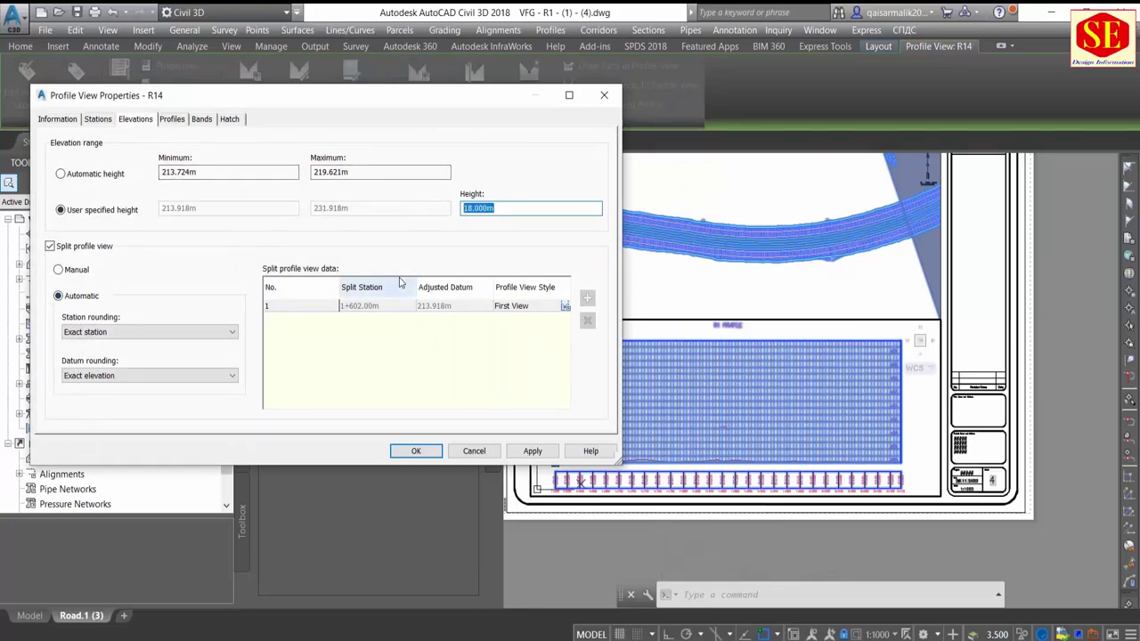
type("15")
left_click(533, 451)
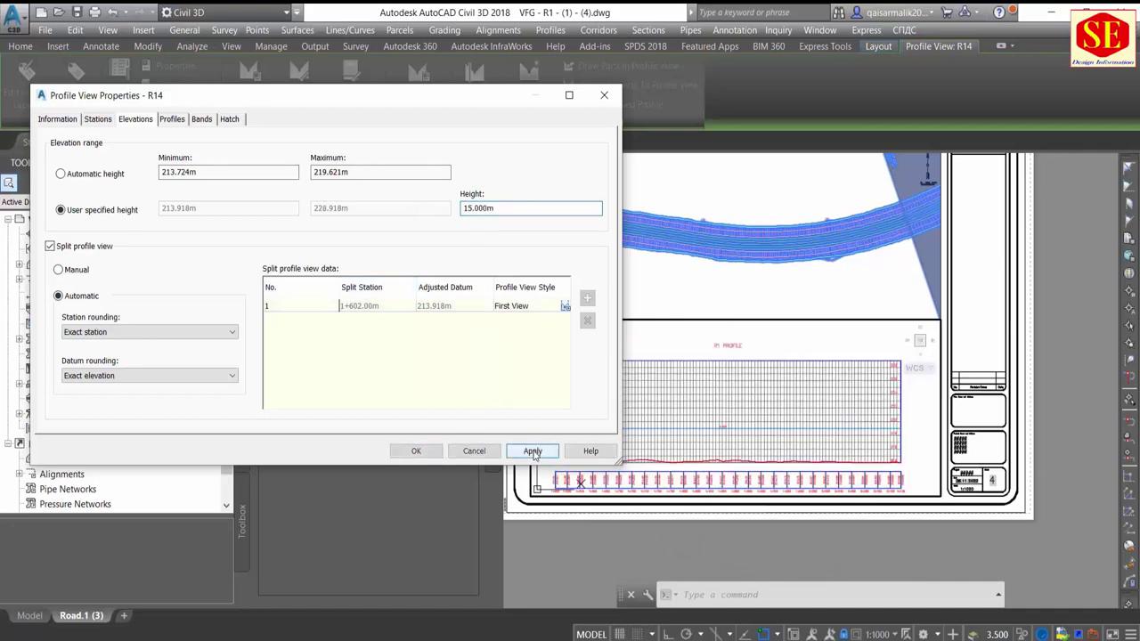
double_click(478, 208)
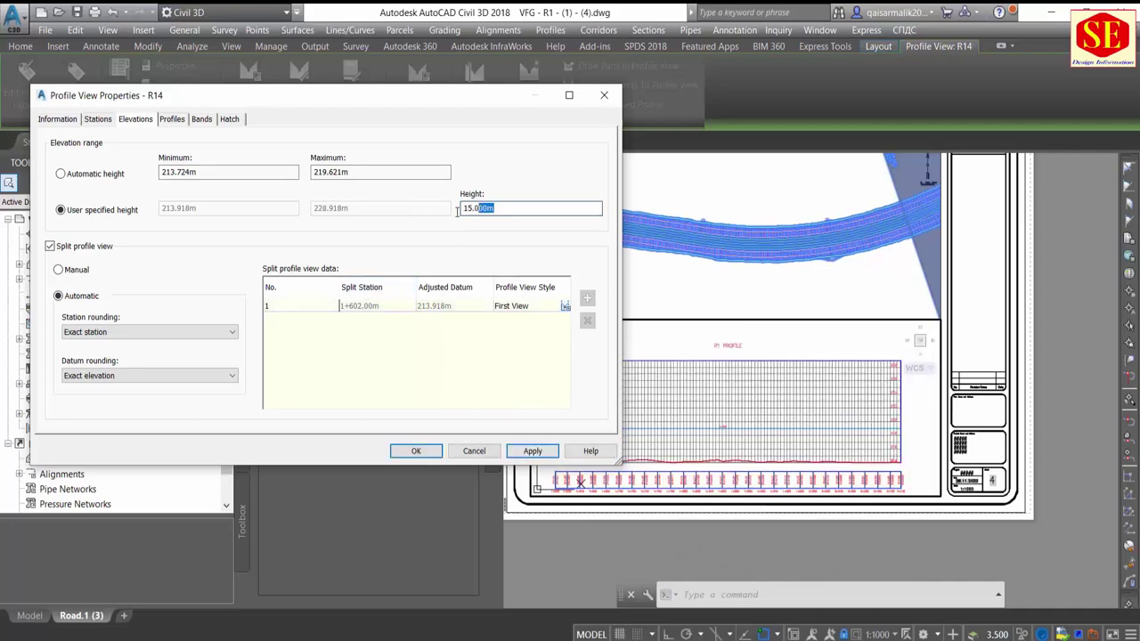
type("12")
left_click(530, 451)
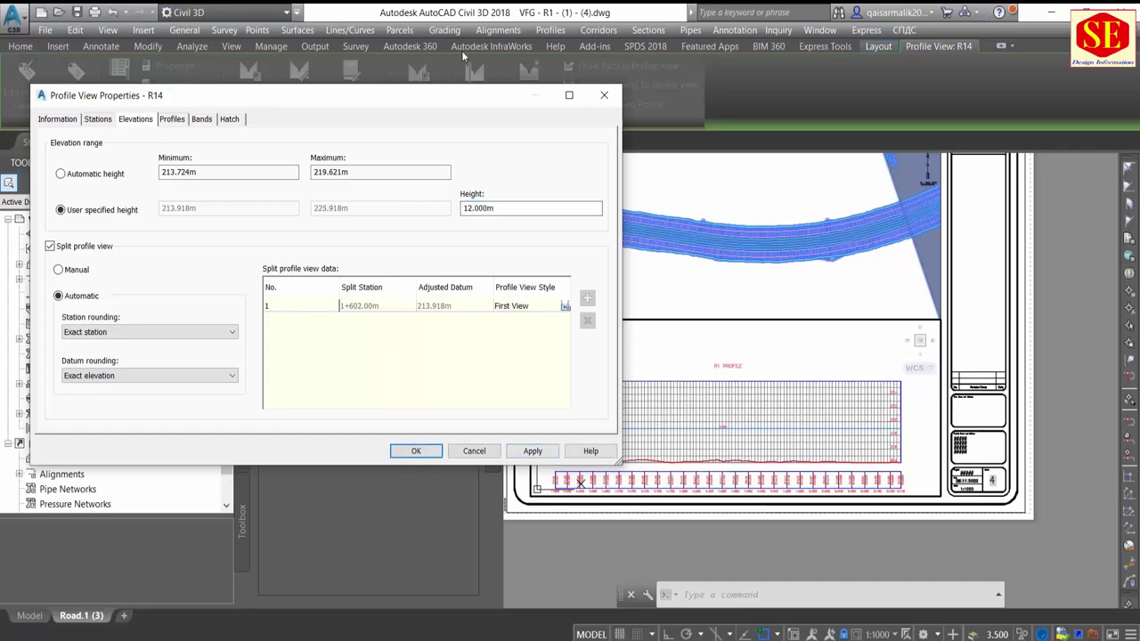
left_click_drag(451, 101, 349, 89)
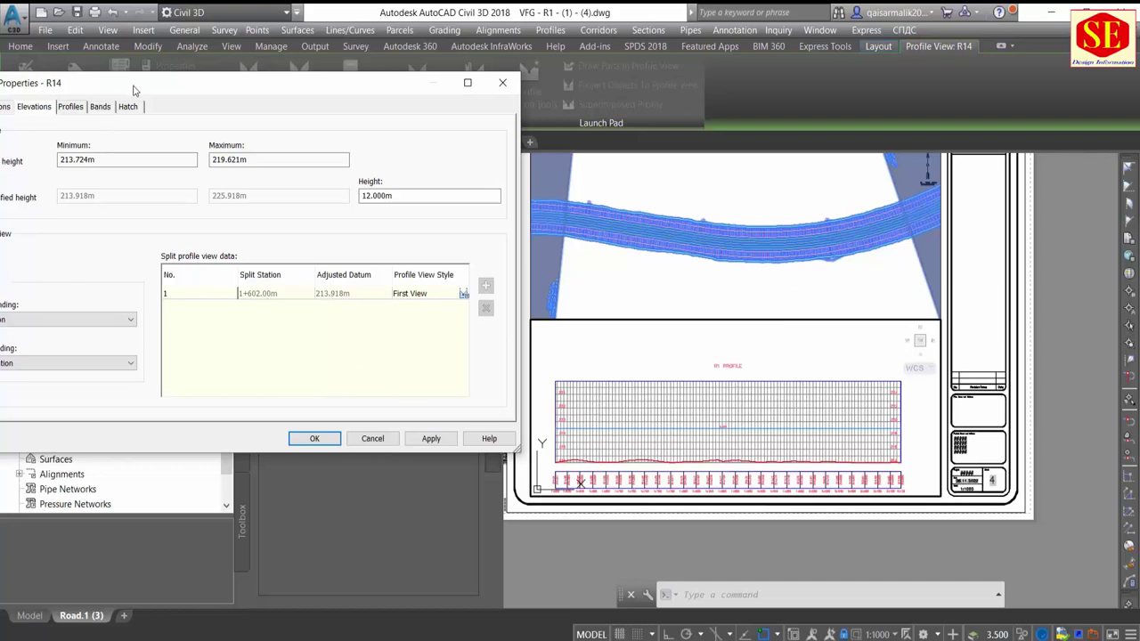
left_click_drag(133, 89, 320, 54)
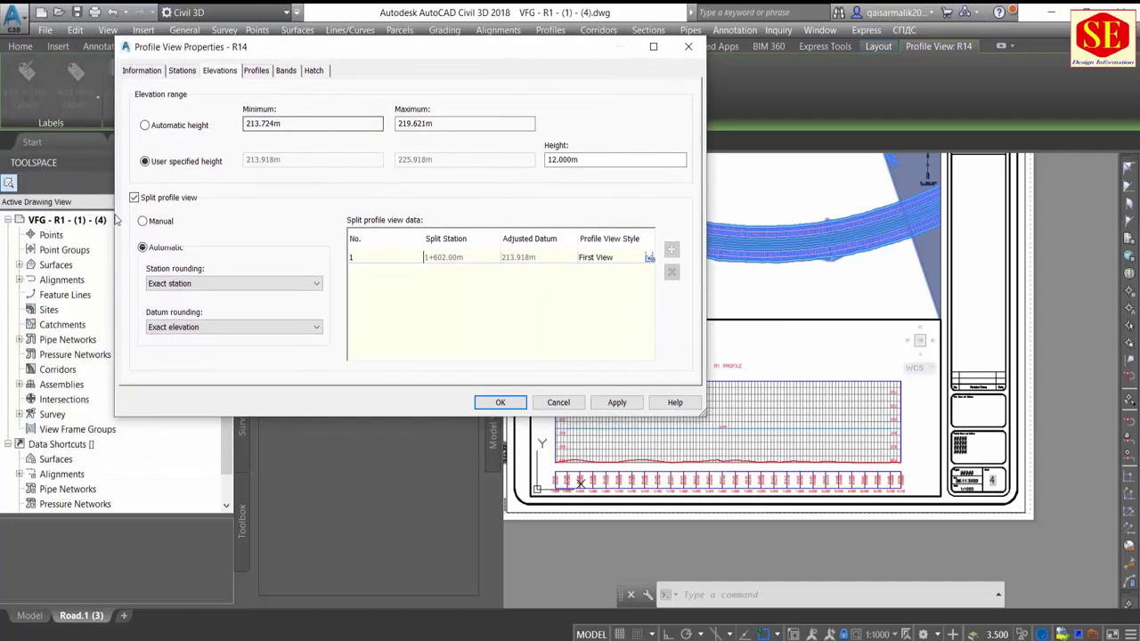
Step: Make the split profile datum manual with adjusted datum 210.000m and close the properties
left_click(142, 221)
left_click(524, 259)
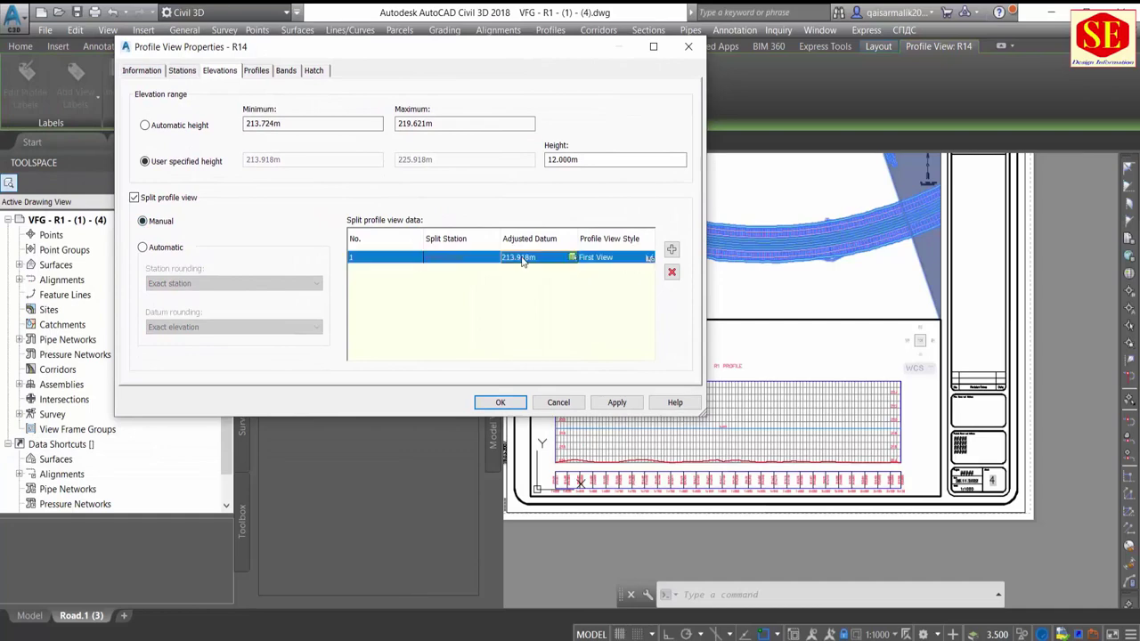
left_click(537, 260)
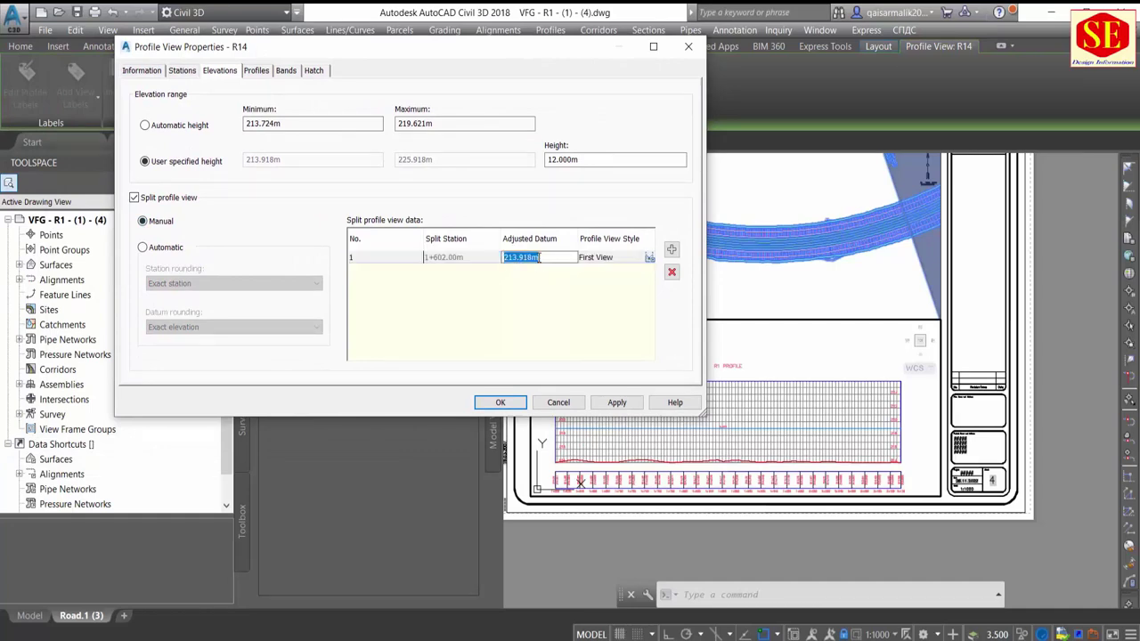
type("212")
left_click(628, 408)
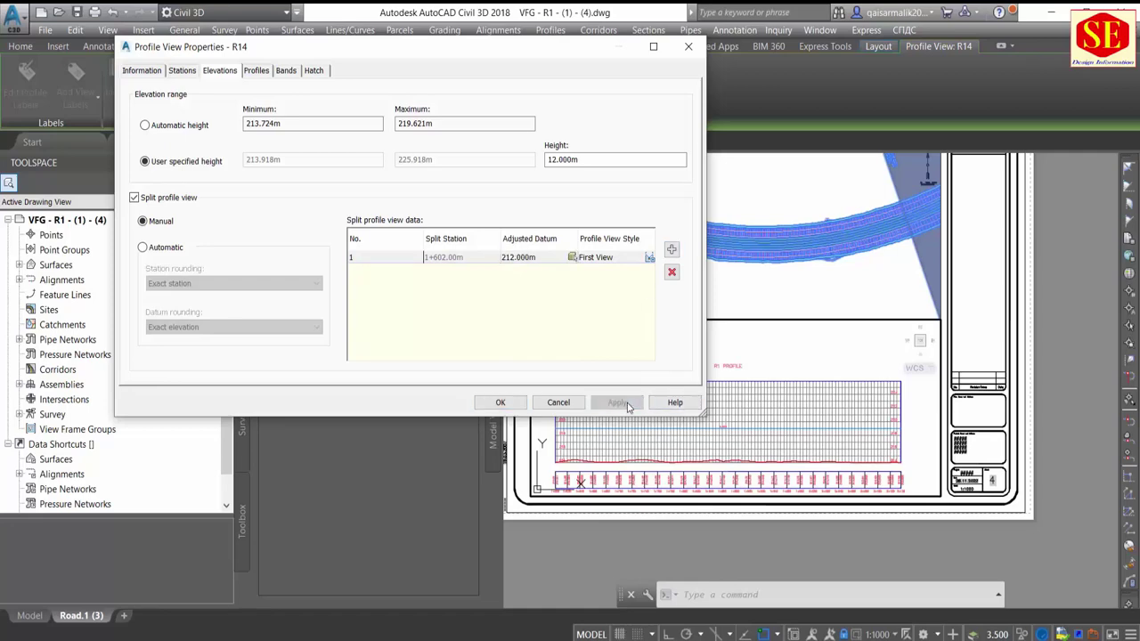
left_click(513, 259)
left_click(513, 259)
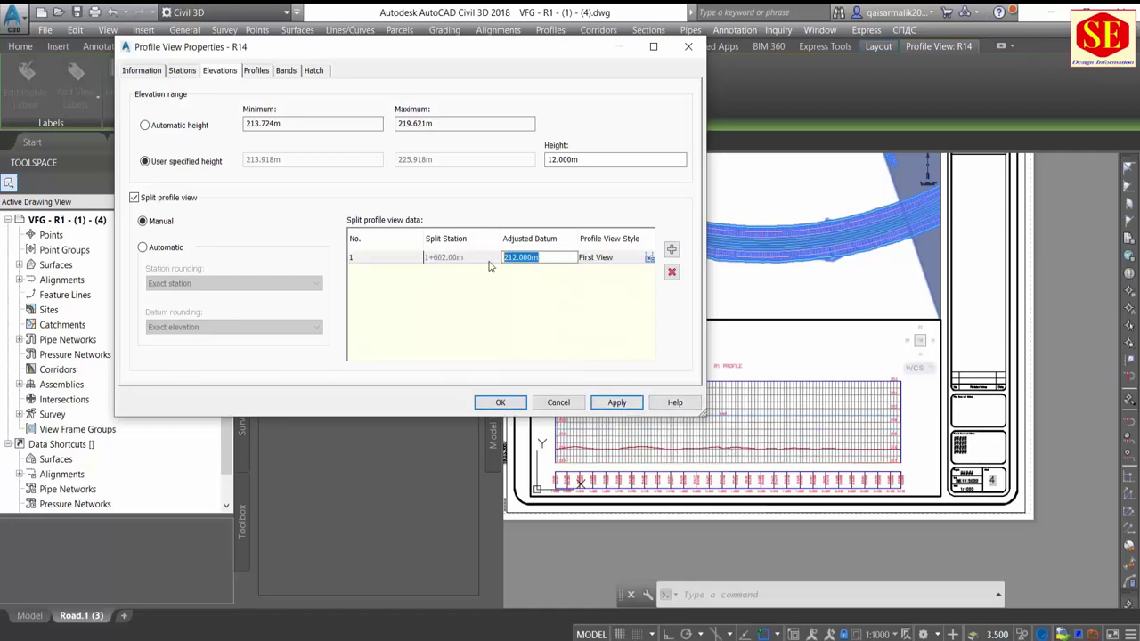
type("210")
left_click(611, 405)
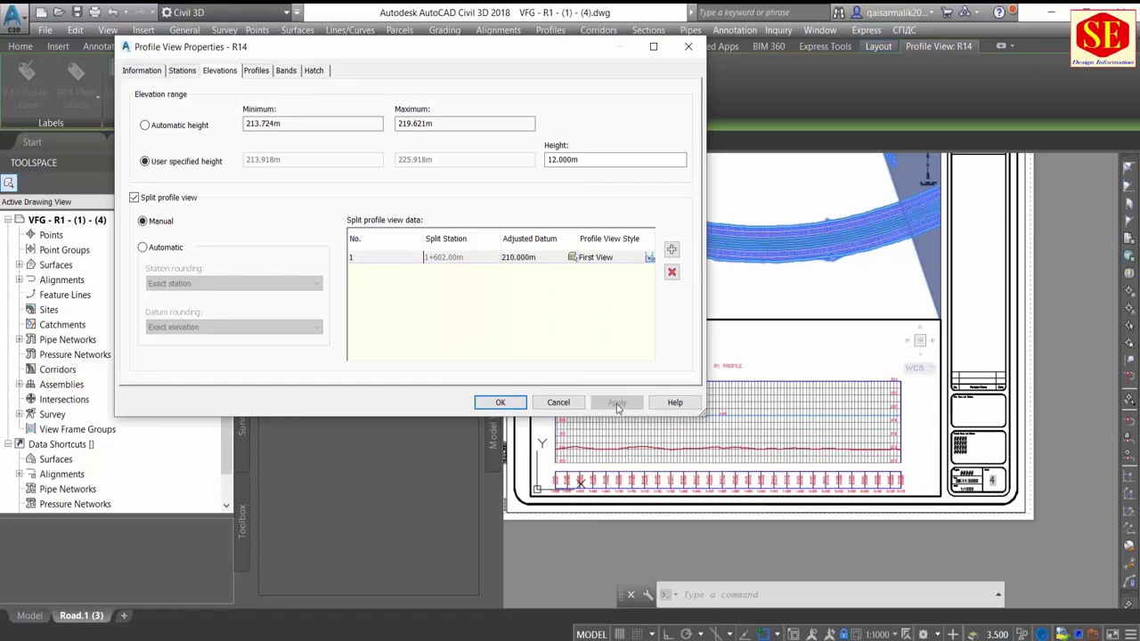
left_click_drag(525, 55, 444, 54)
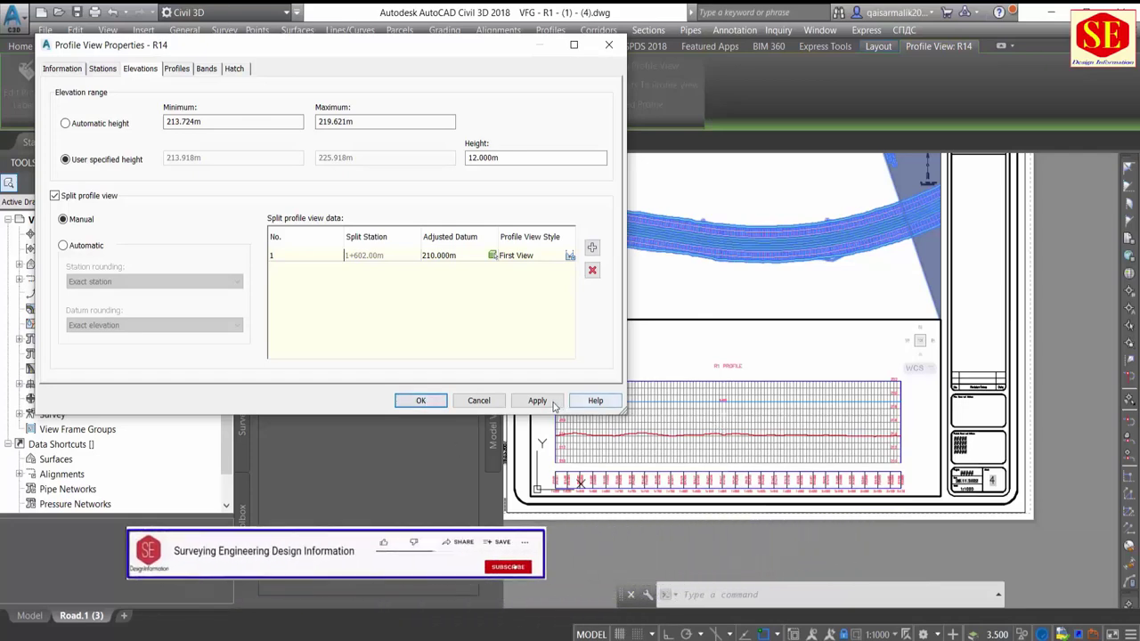
left_click(425, 403)
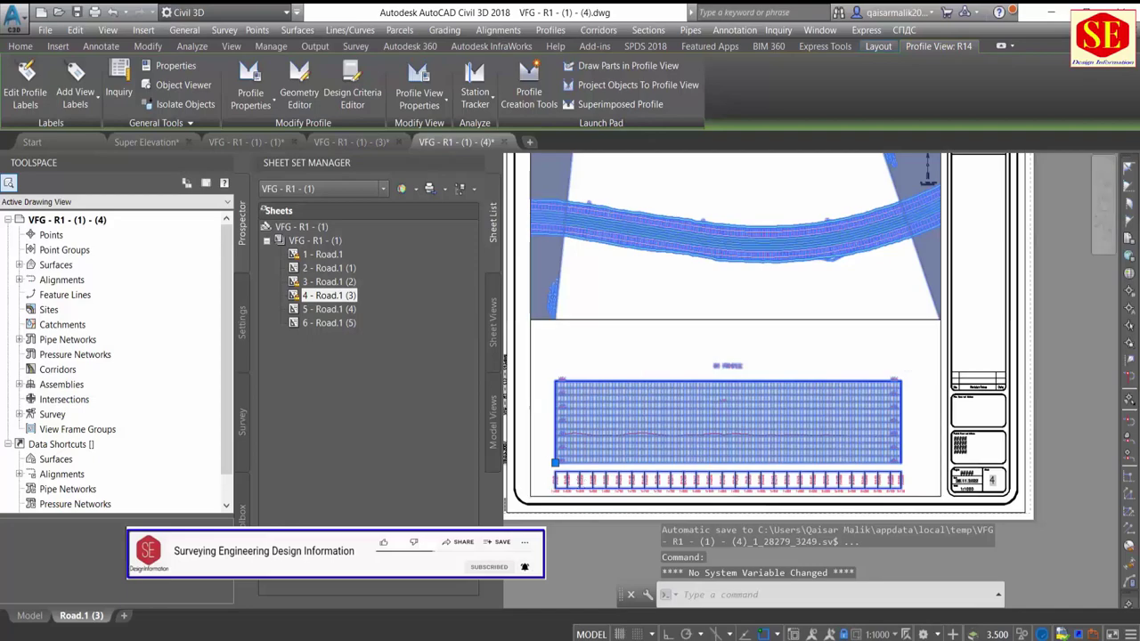
Step: Move the R14 profile view higher so its grid and bands fit inside the lower viewport
middle_click_drag(669, 354, 674, 326)
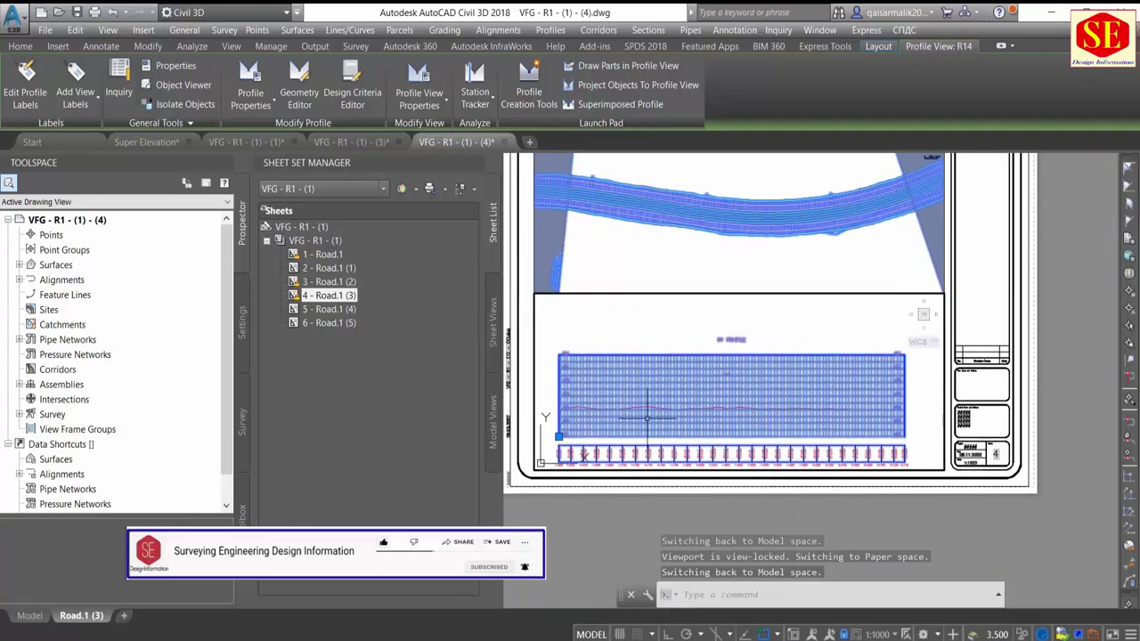
middle_click_drag(648, 419, 645, 380)
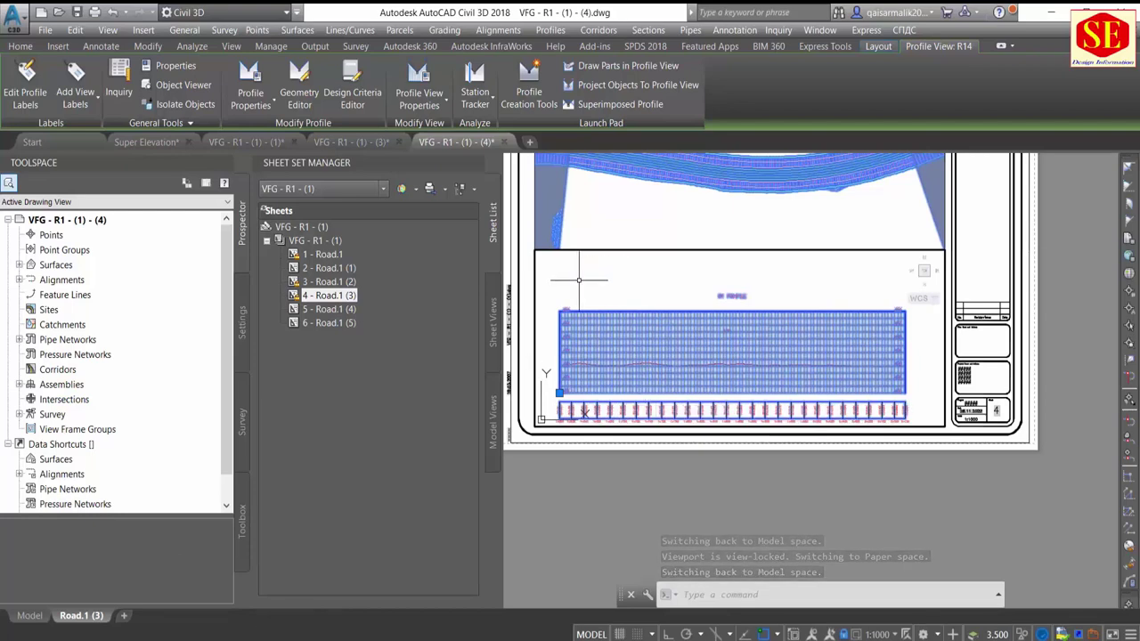
type("em")
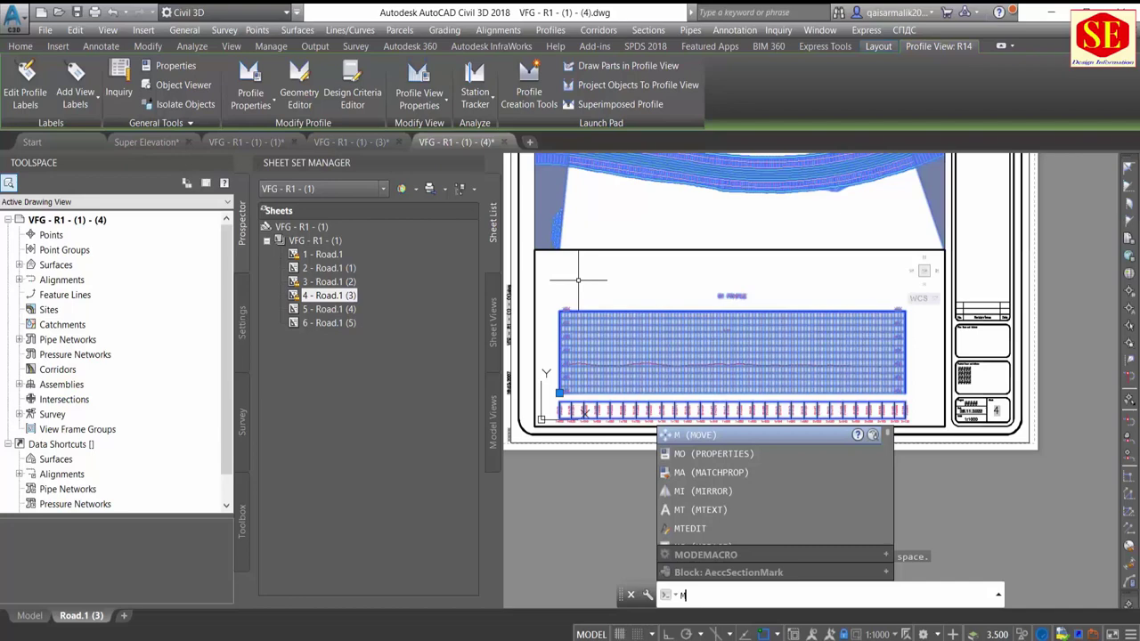
key("Return")
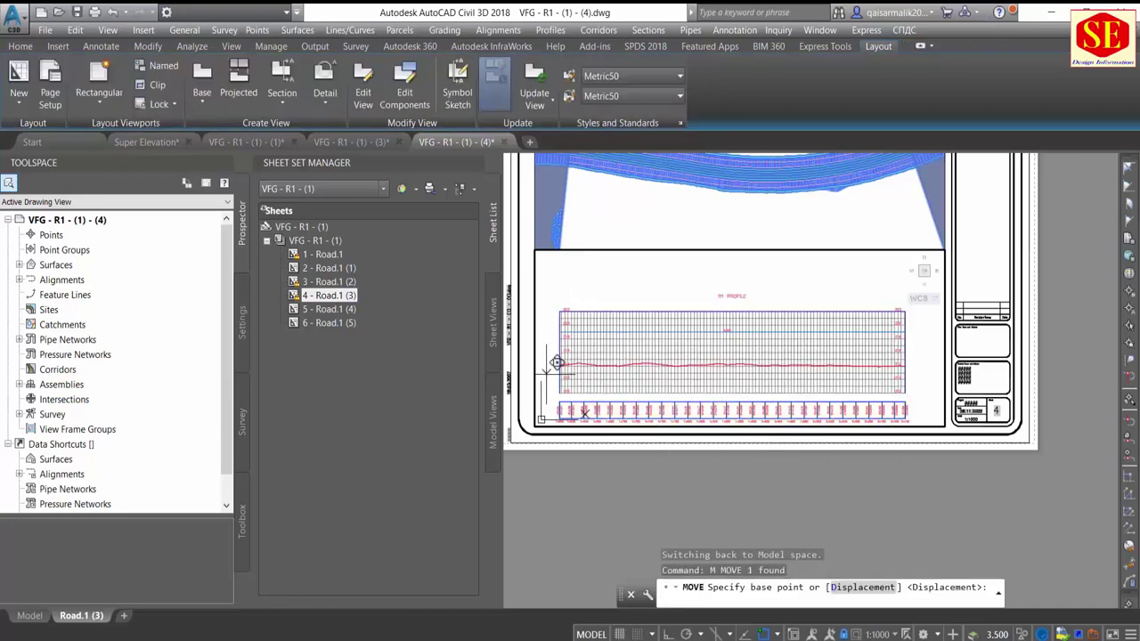
left_click(557, 363)
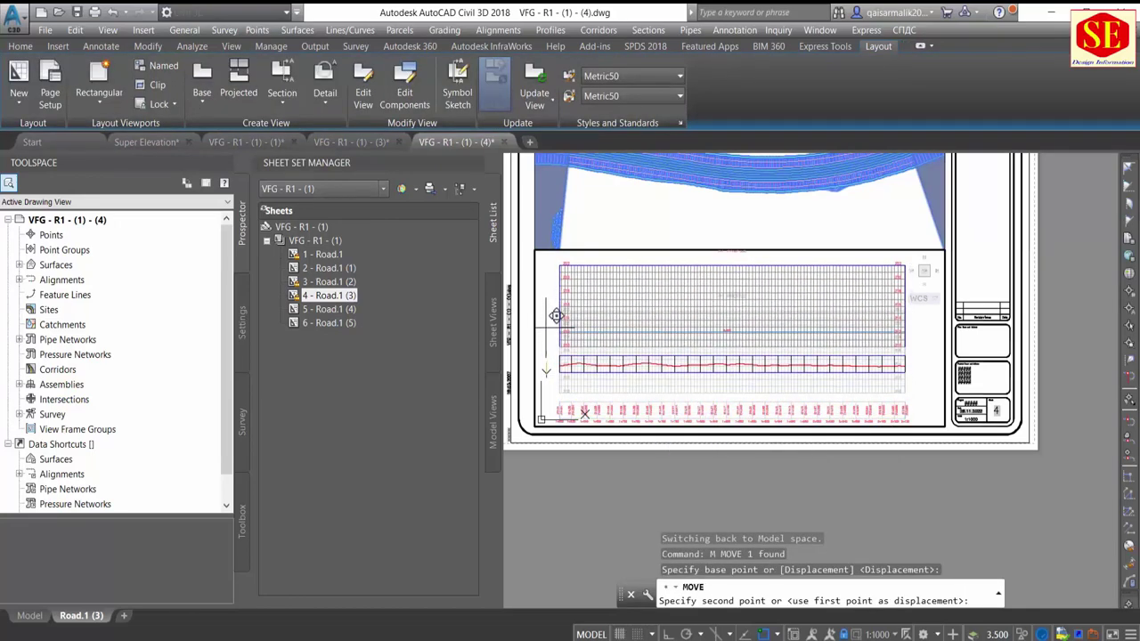
left_click(557, 316)
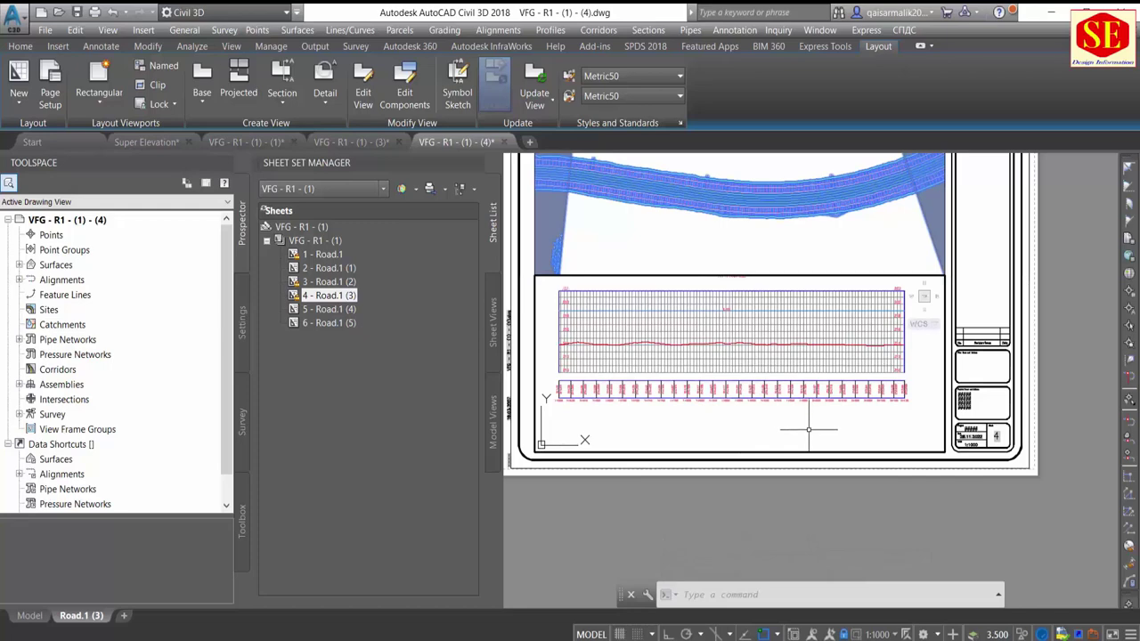
left_click(699, 320)
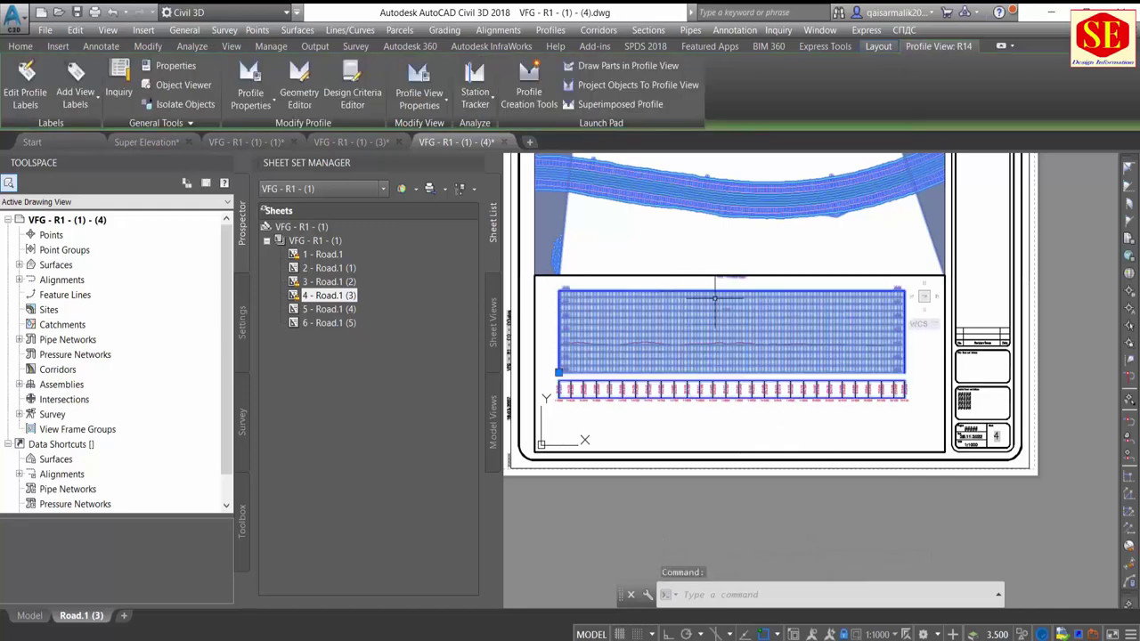
Step: Remove the existing Profile Data band from the profile view's bands
left_click(420, 105)
left_click(434, 125)
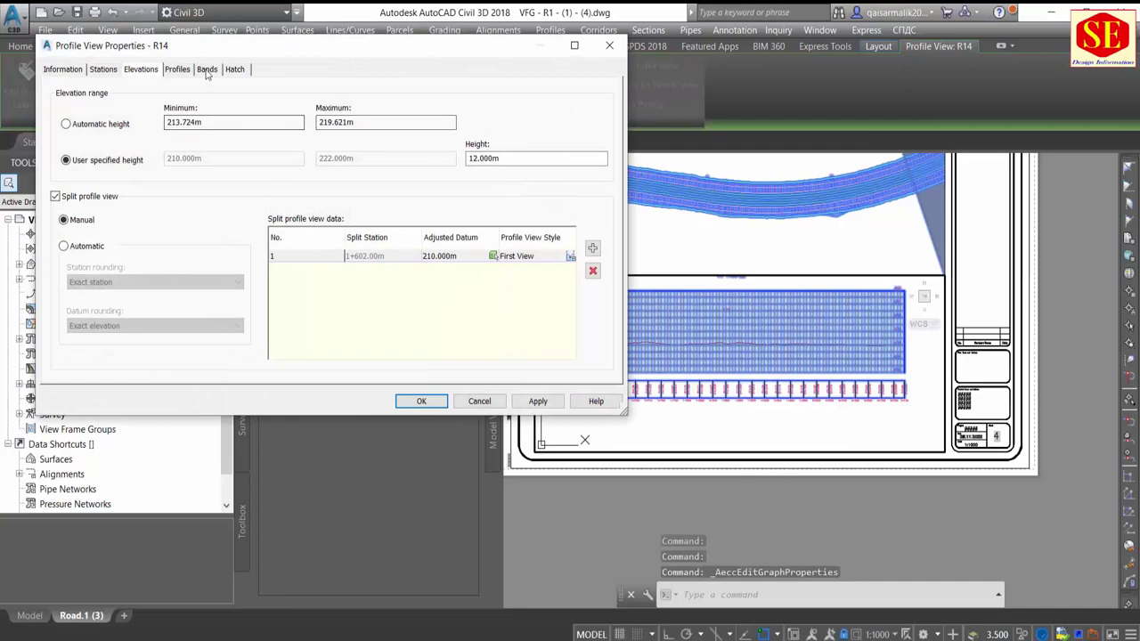
left_click(207, 69)
left_click(100, 202)
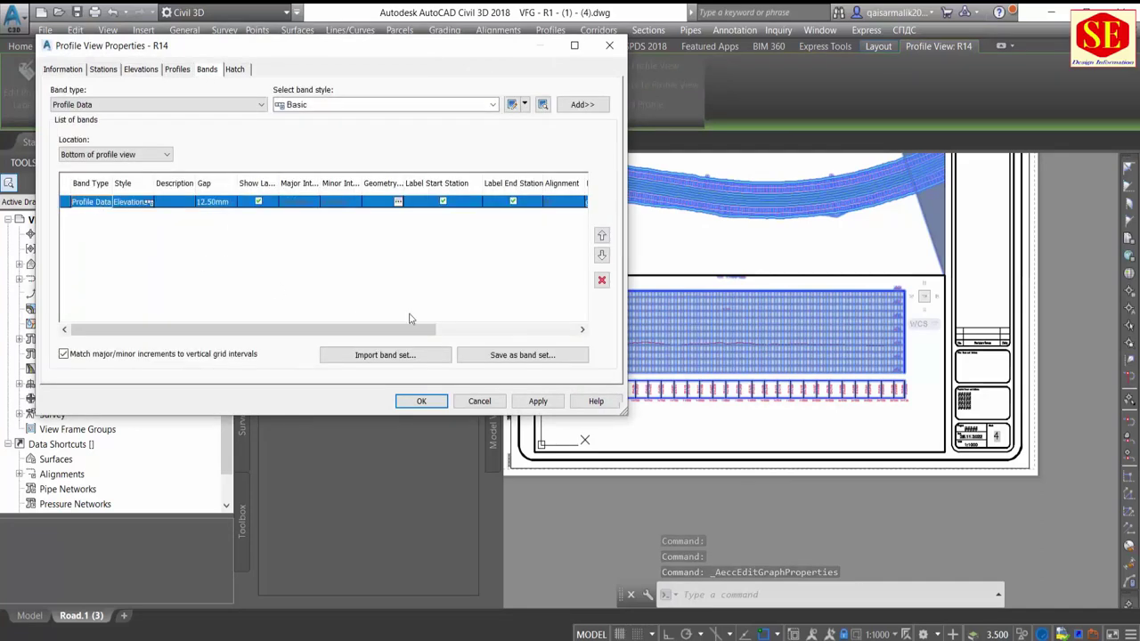
left_click(602, 281)
left_click(543, 403)
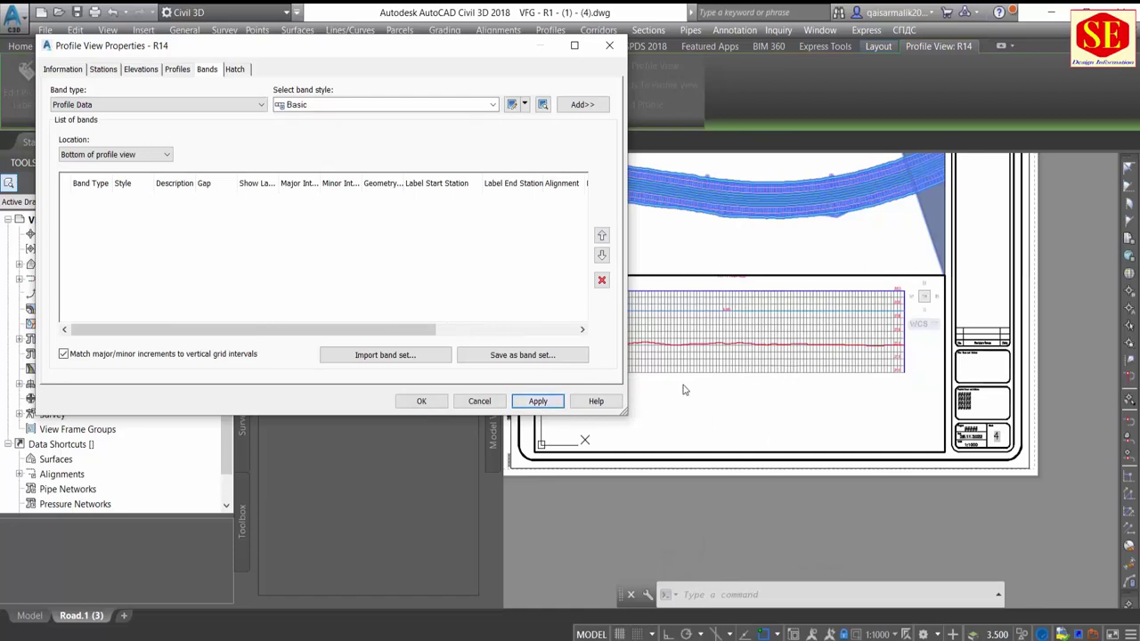
Step: Add a Horizontal Geometry band using the Geometry style
left_click(73, 108)
left_click(86, 138)
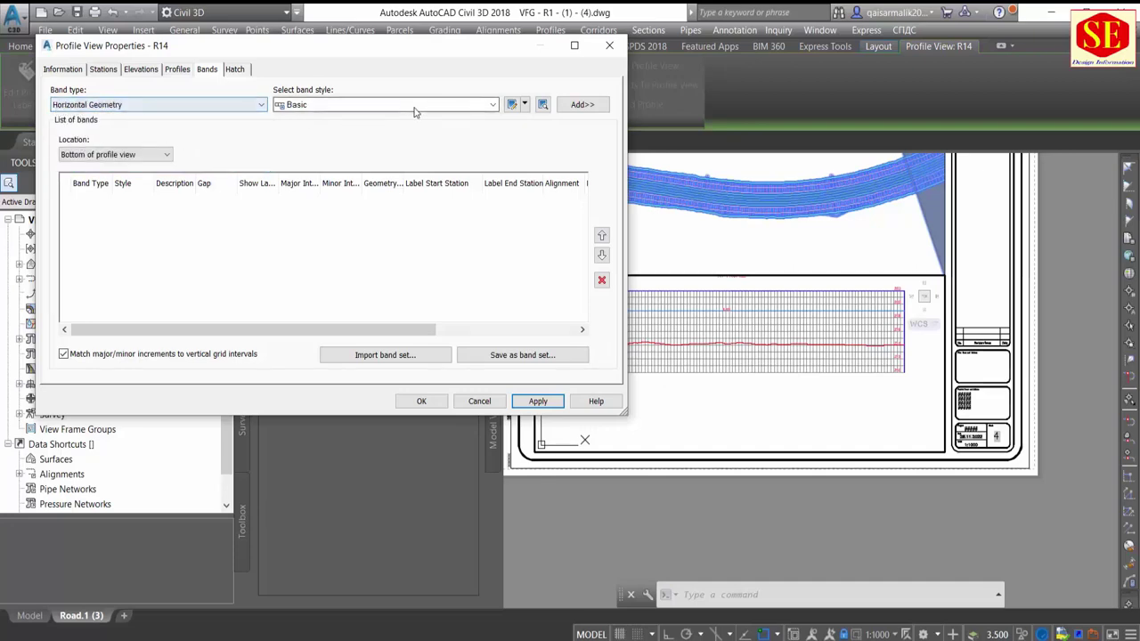
left_click(379, 105)
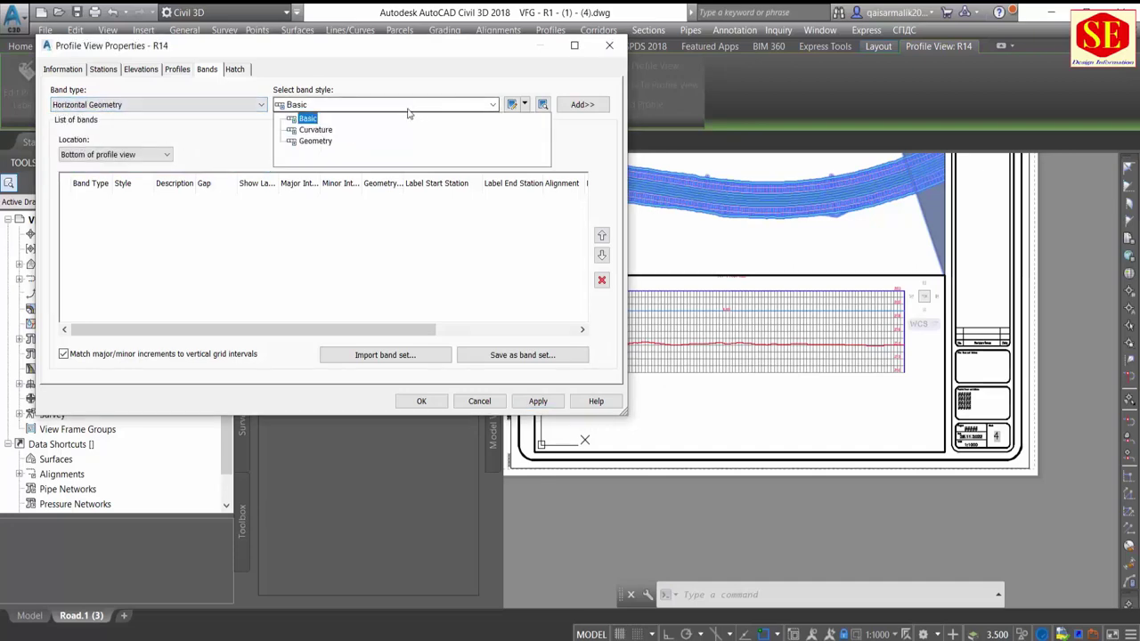
left_click(318, 142)
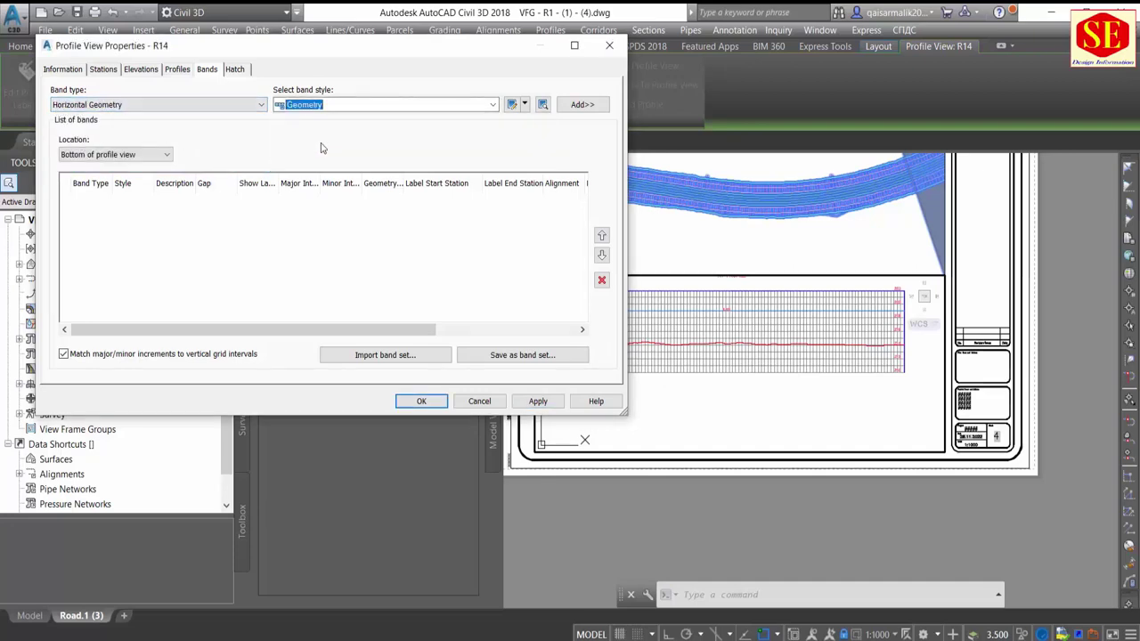
left_click(582, 105)
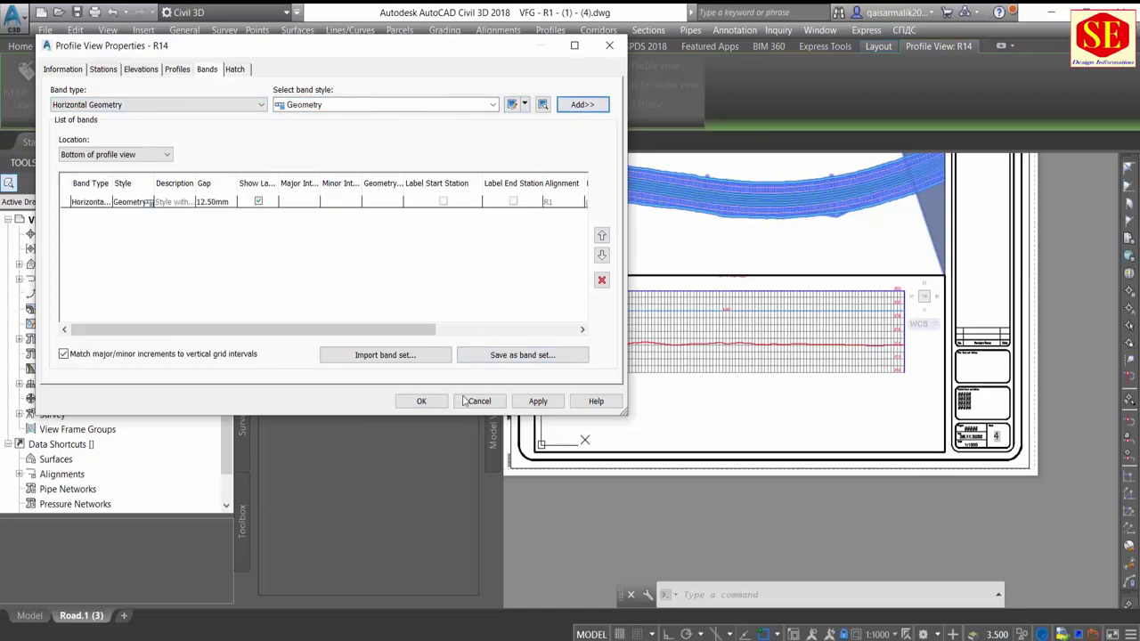
left_click(538, 401)
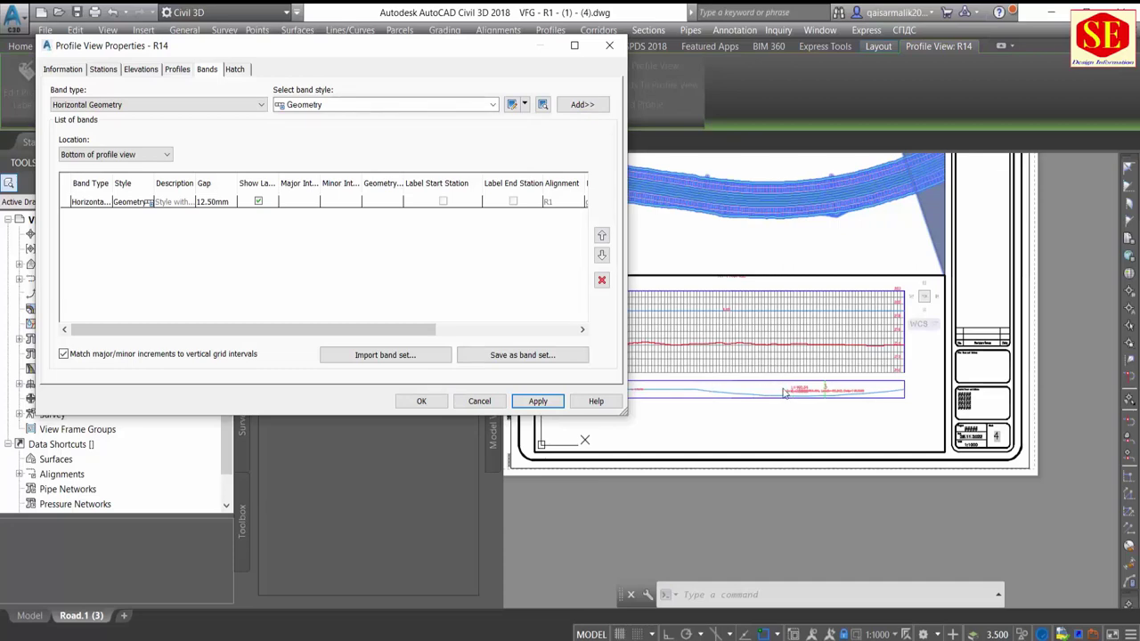
Step: Add a Superelevation band styled Divided with Two Crowns - No Shoulders
left_click(98, 107)
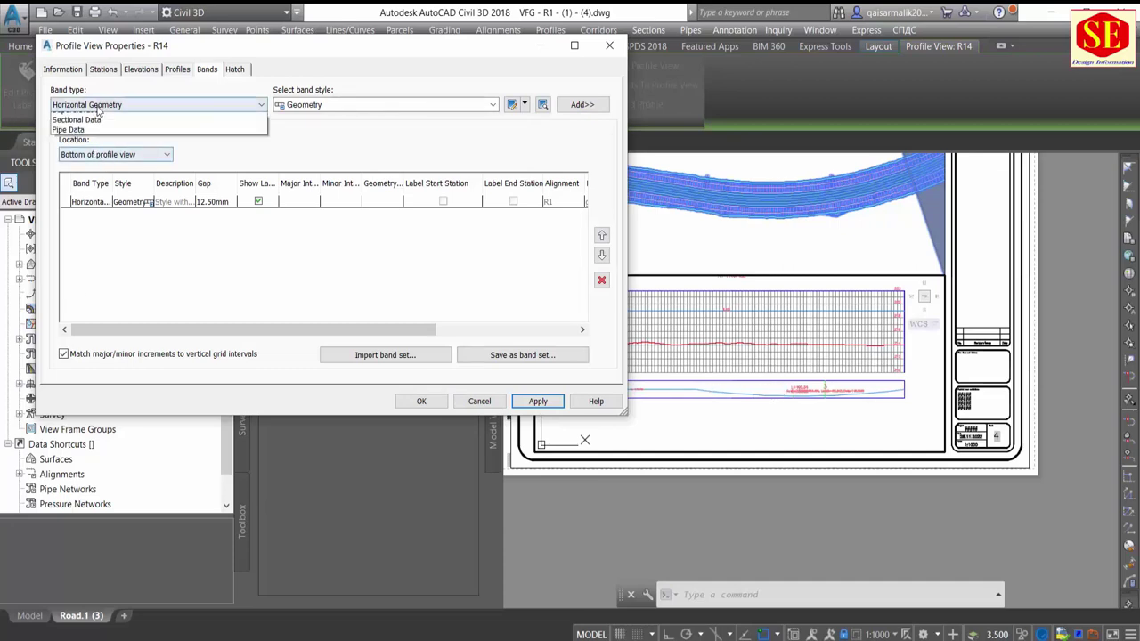
left_click(96, 148)
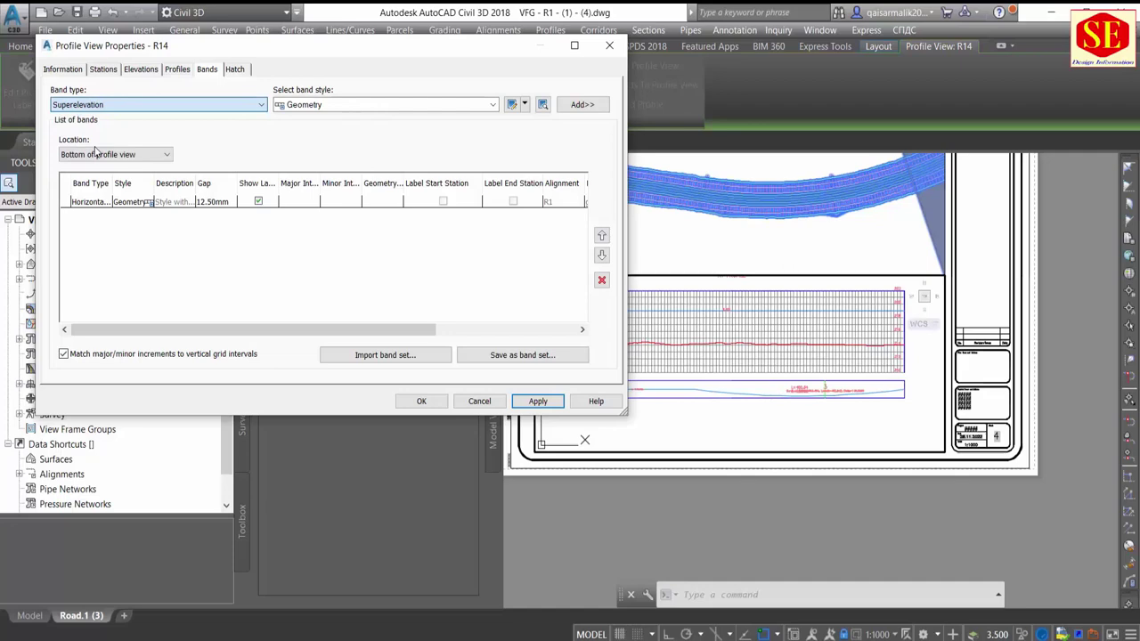
left_click(321, 104)
left_click(343, 130)
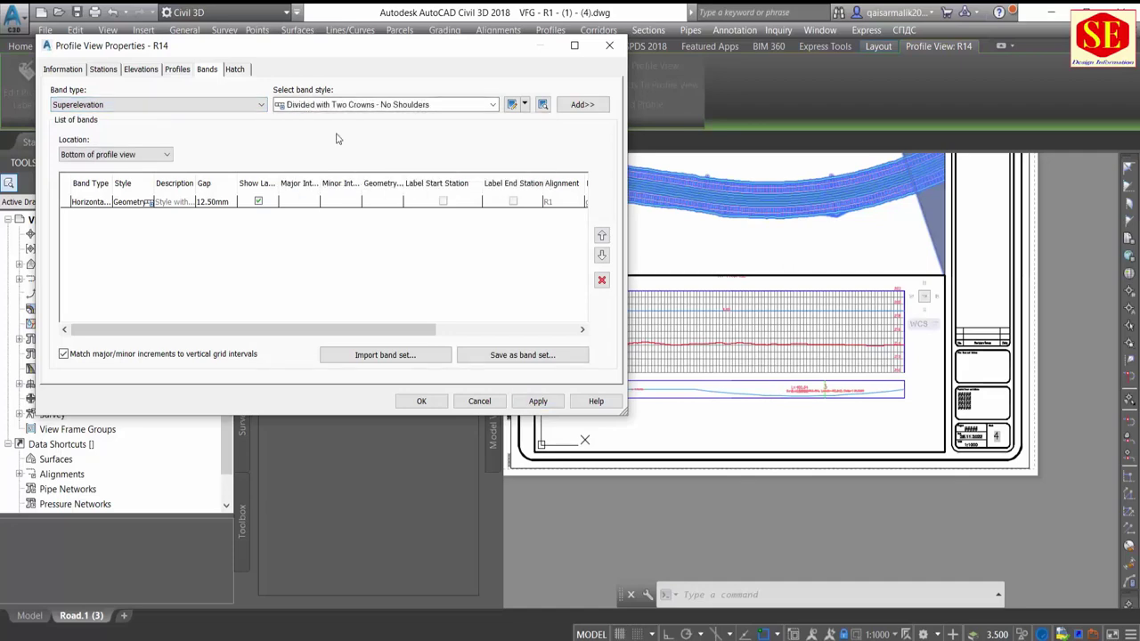
left_click(581, 104)
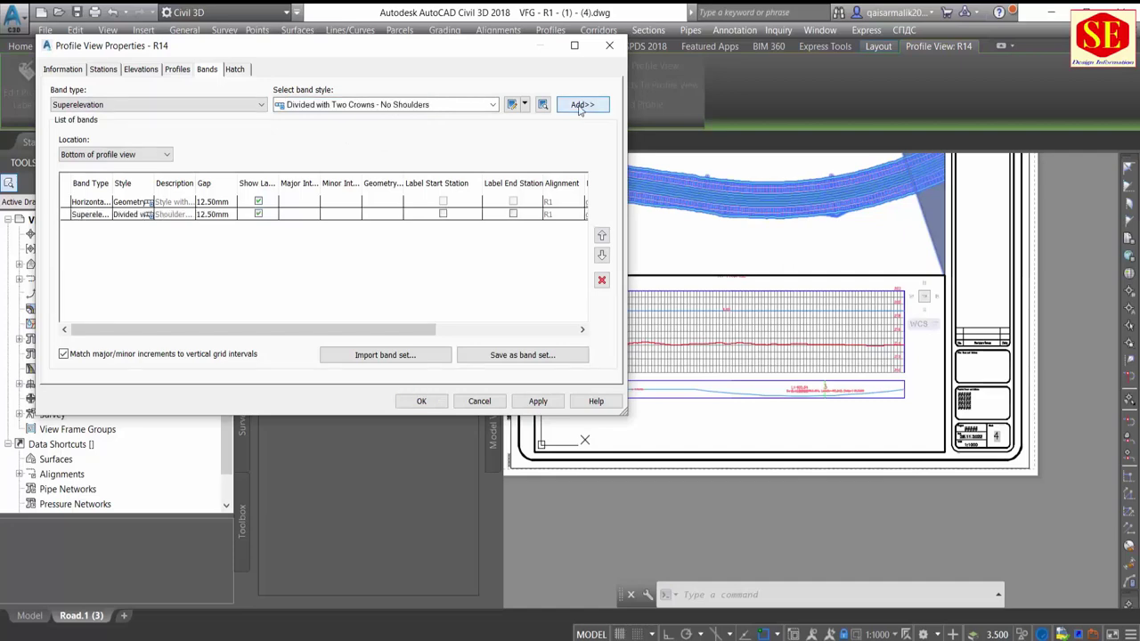
left_click(538, 401)
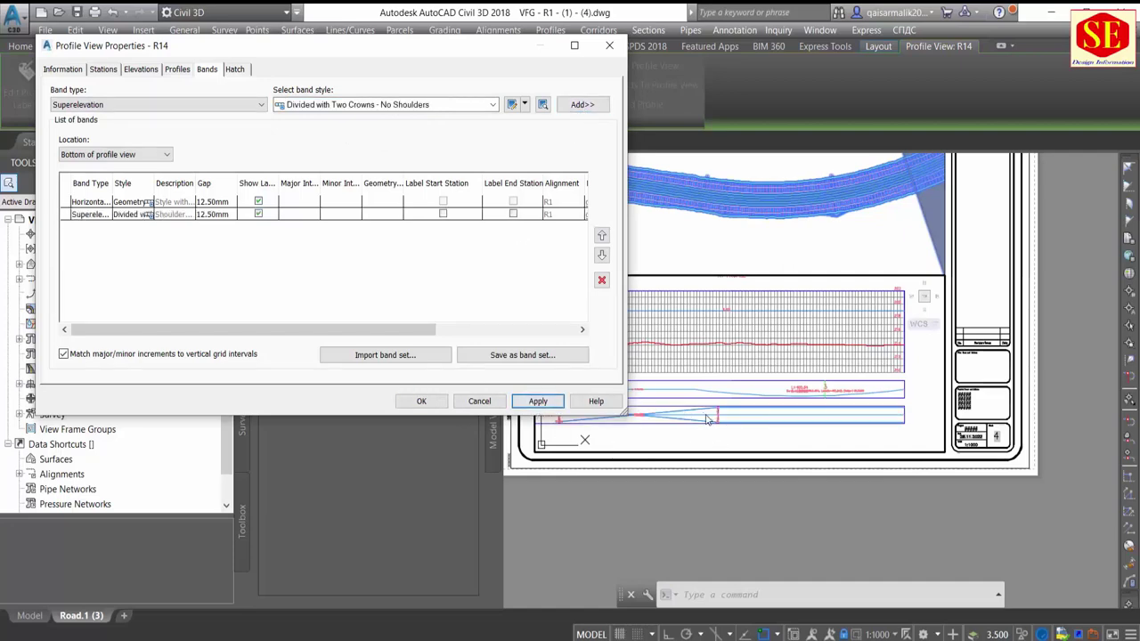
Step: Add a Profile Data band in the Elevations and Stations style and confirm the changes
left_click(113, 105)
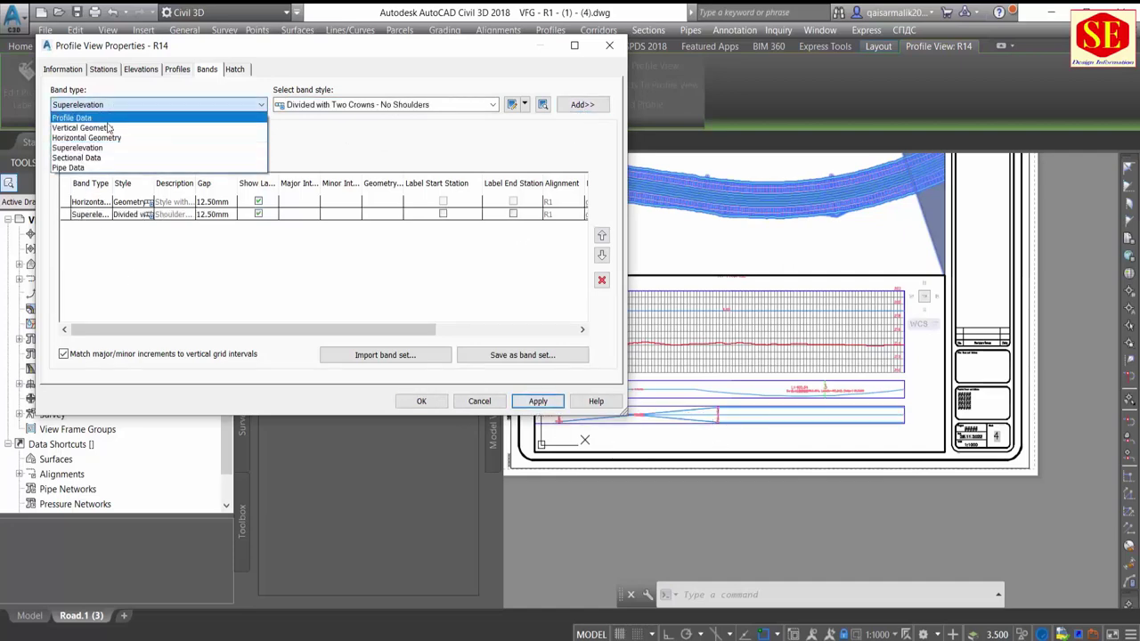
left_click(87, 118)
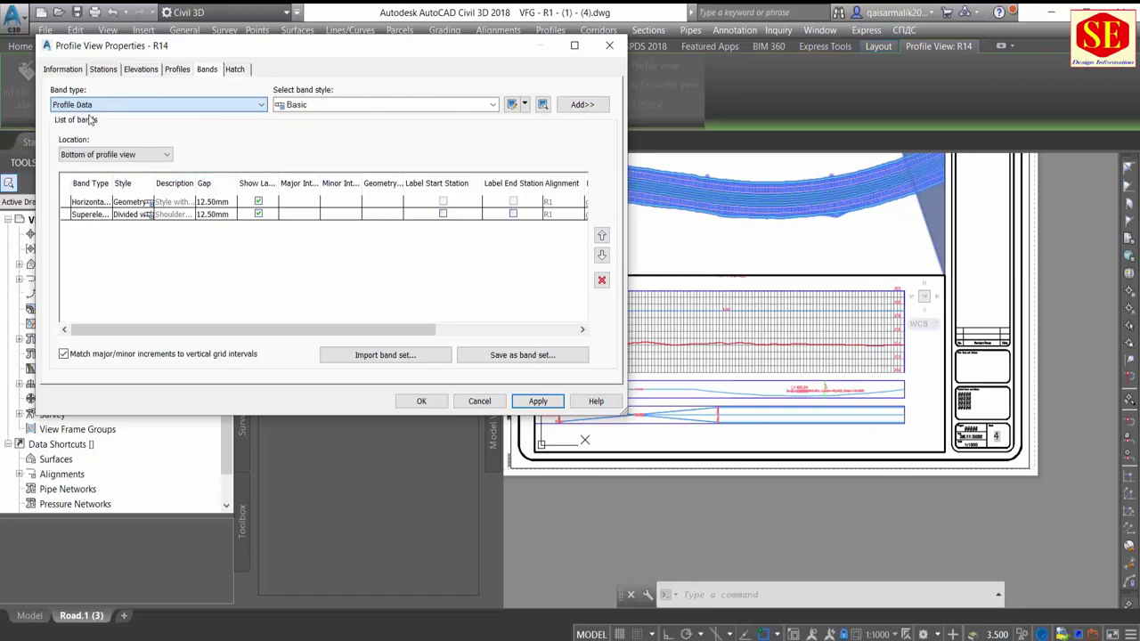
left_click(321, 106)
left_click(325, 141)
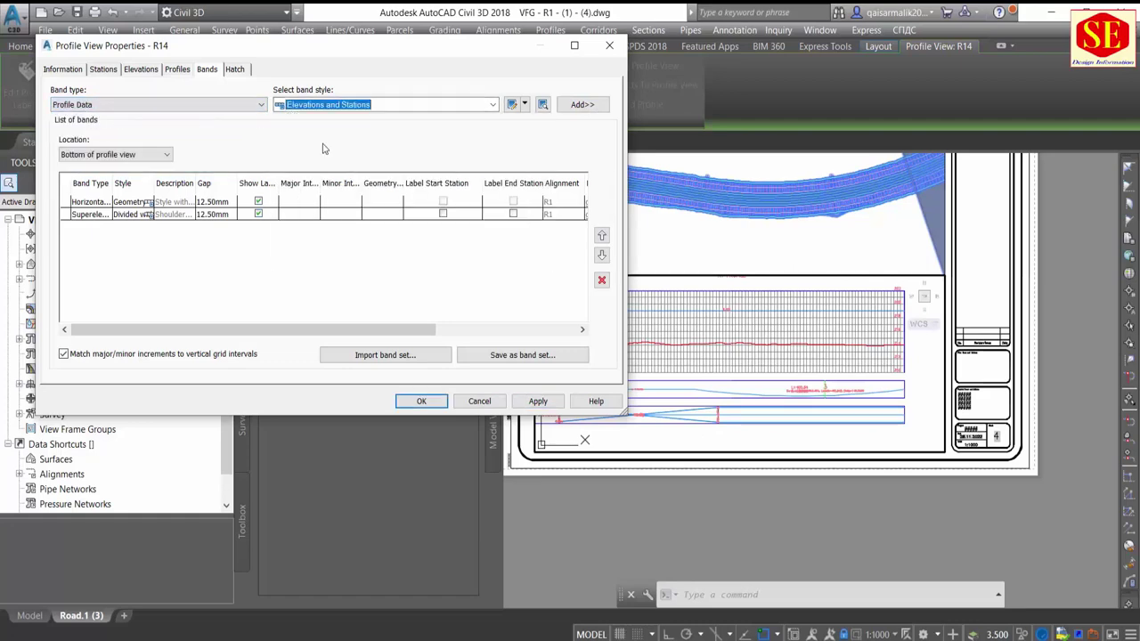
left_click(583, 104)
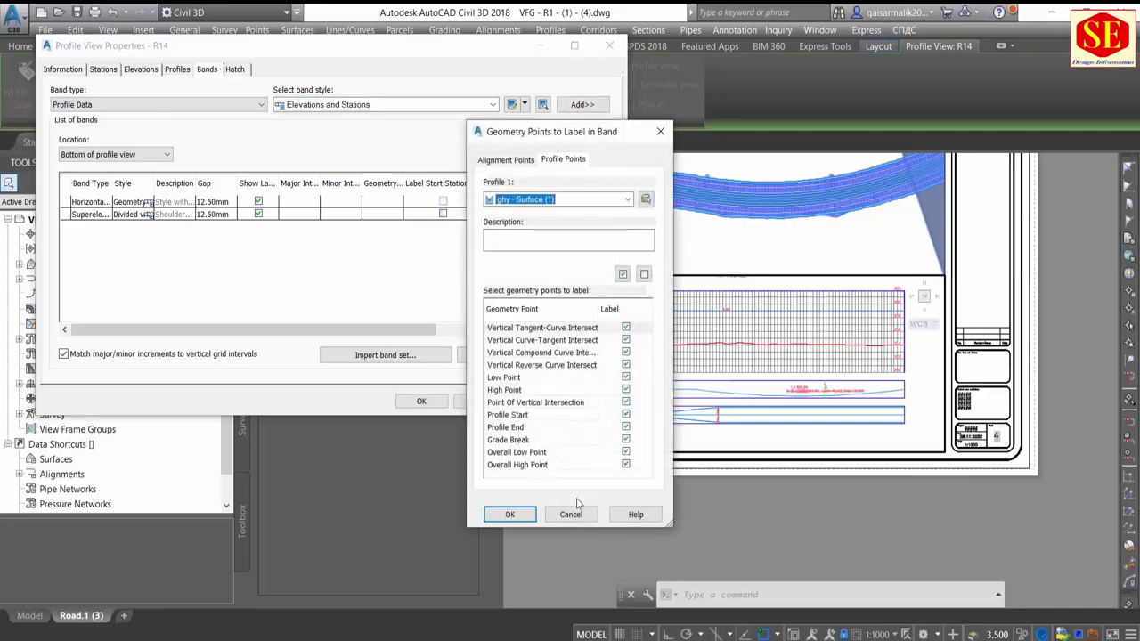
left_click(510, 515)
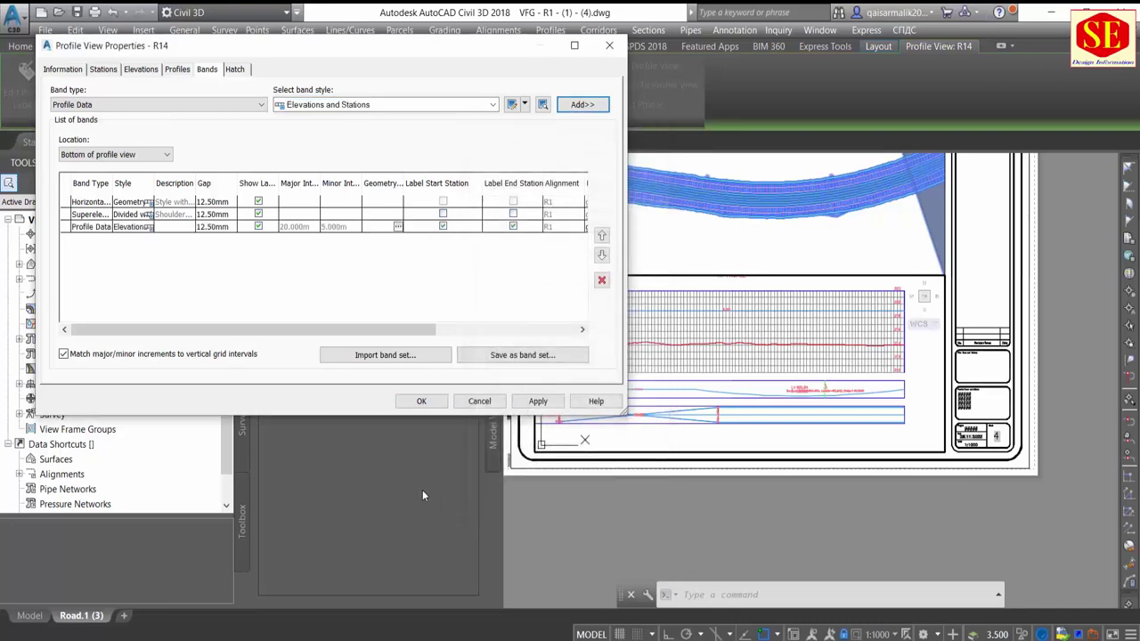
left_click(538, 401)
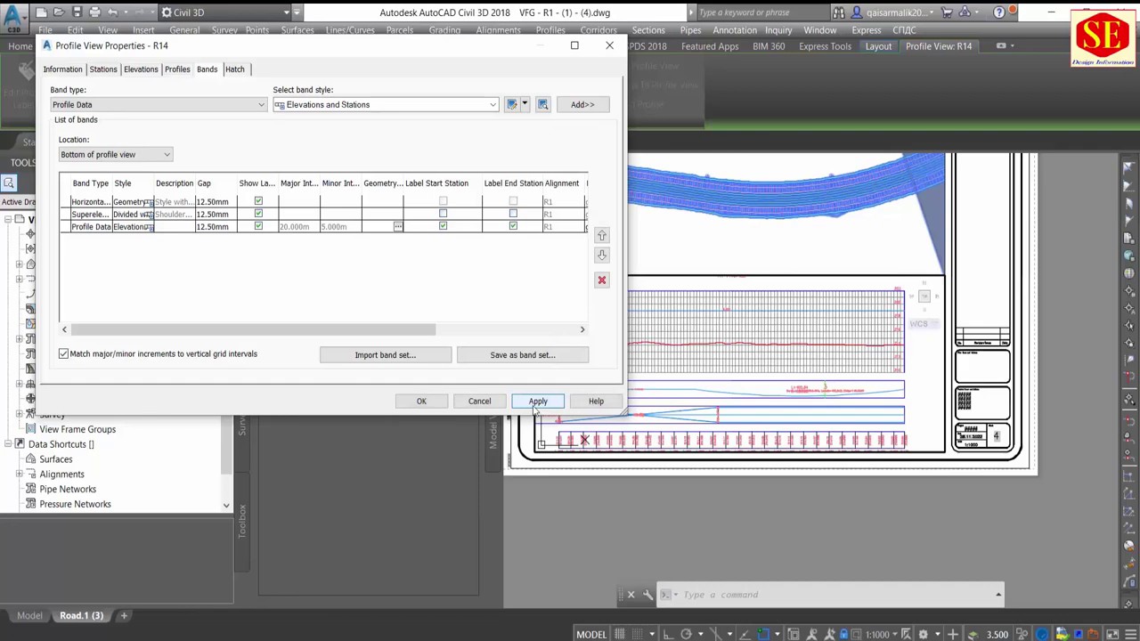
left_click(421, 402)
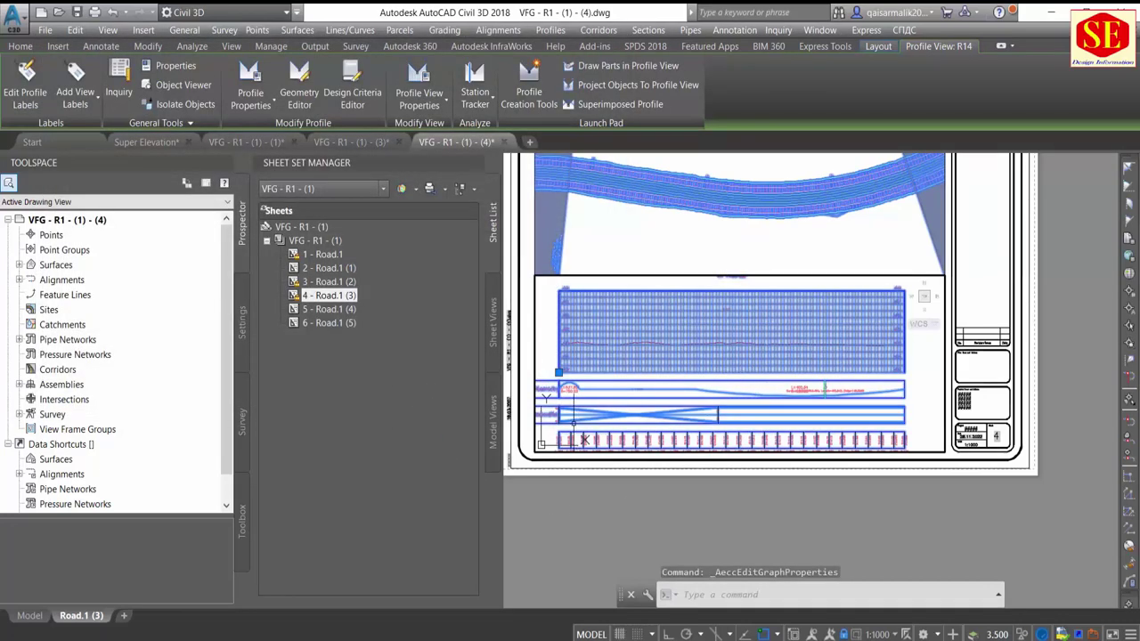
Step: Return to paper space and pan the layout to see the whole sheet
double_click(1051, 313)
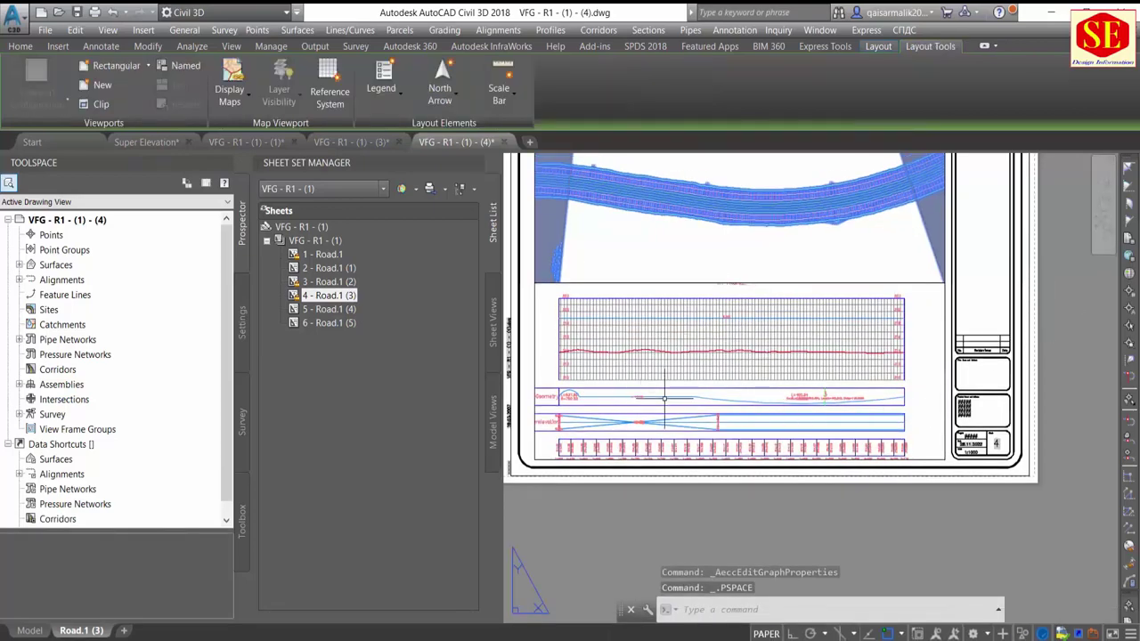
middle_click_drag(667, 394, 708, 446)
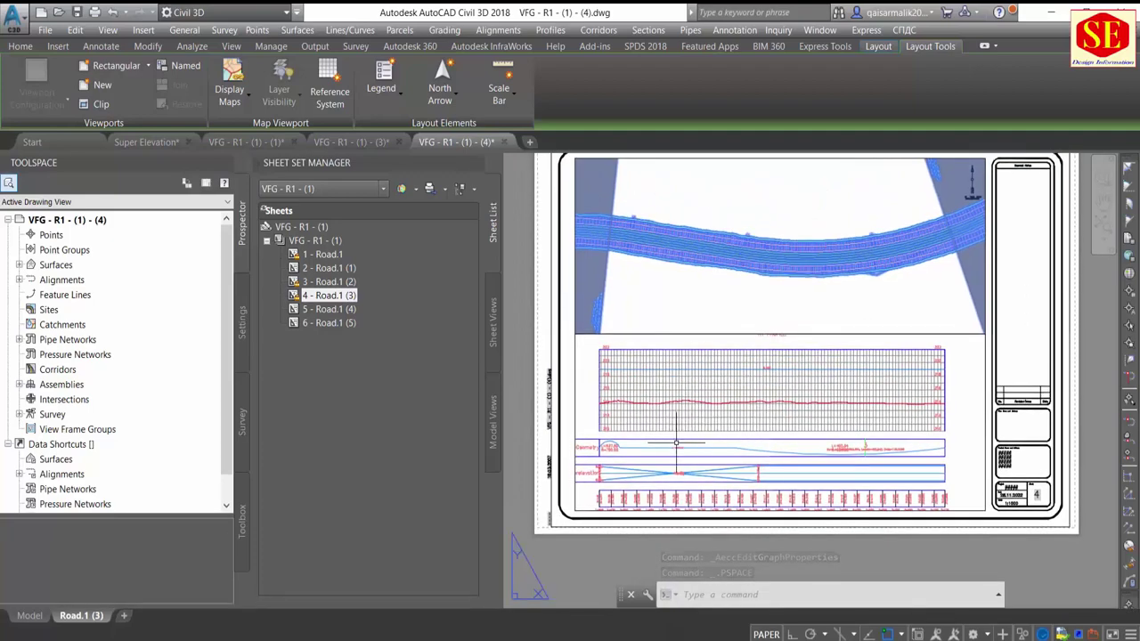
scroll(704, 472, "up", 1)
scroll(704, 472, "down", 3)
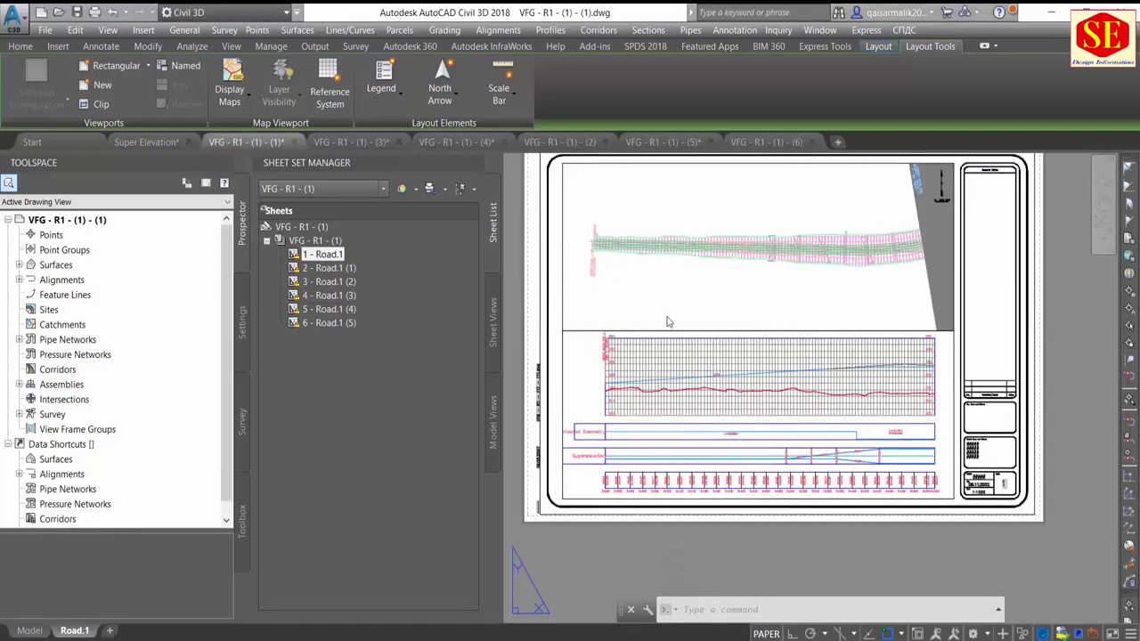
Step: Open Road.1 sheets 2 through 5 and sheet 1, then return to the Super Elevation drawing
double_click(334, 269)
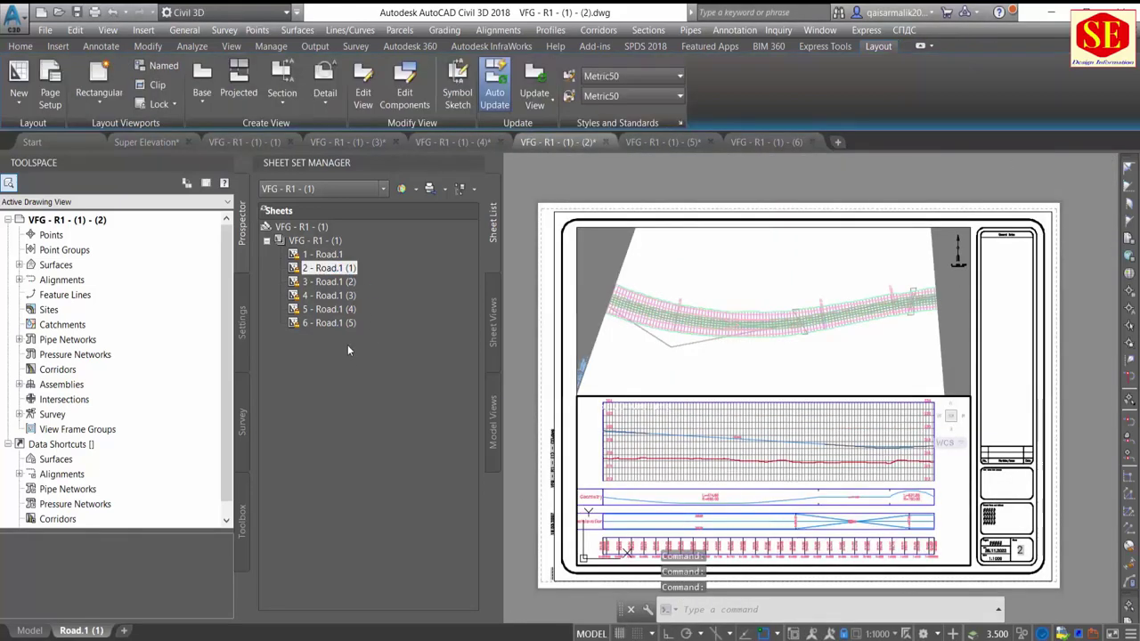
double_click(334, 283)
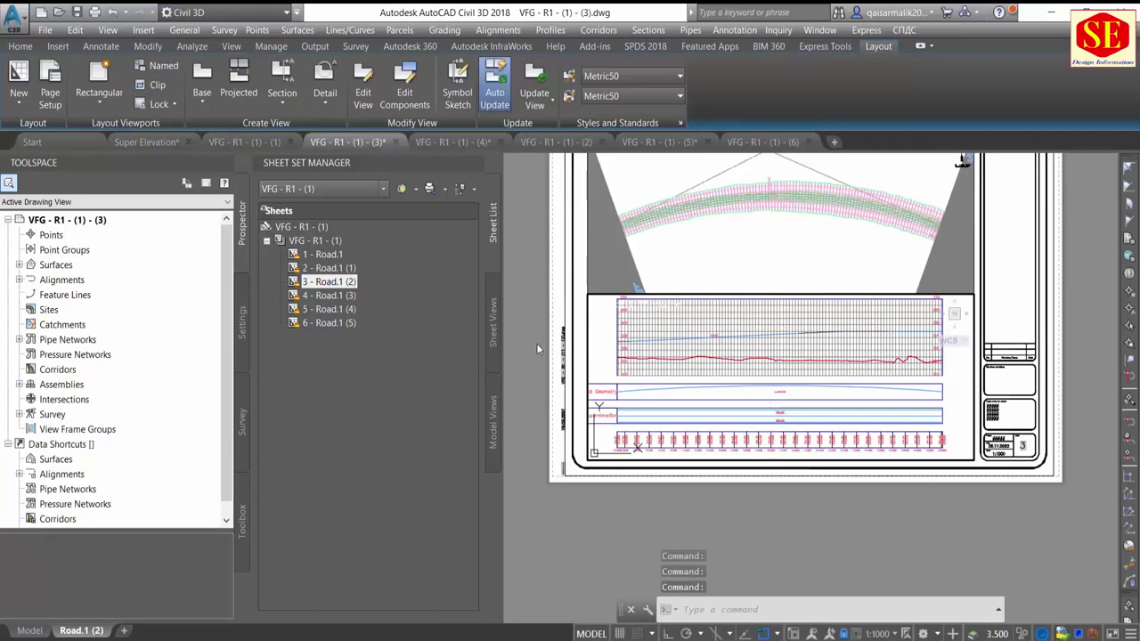
double_click(329, 296)
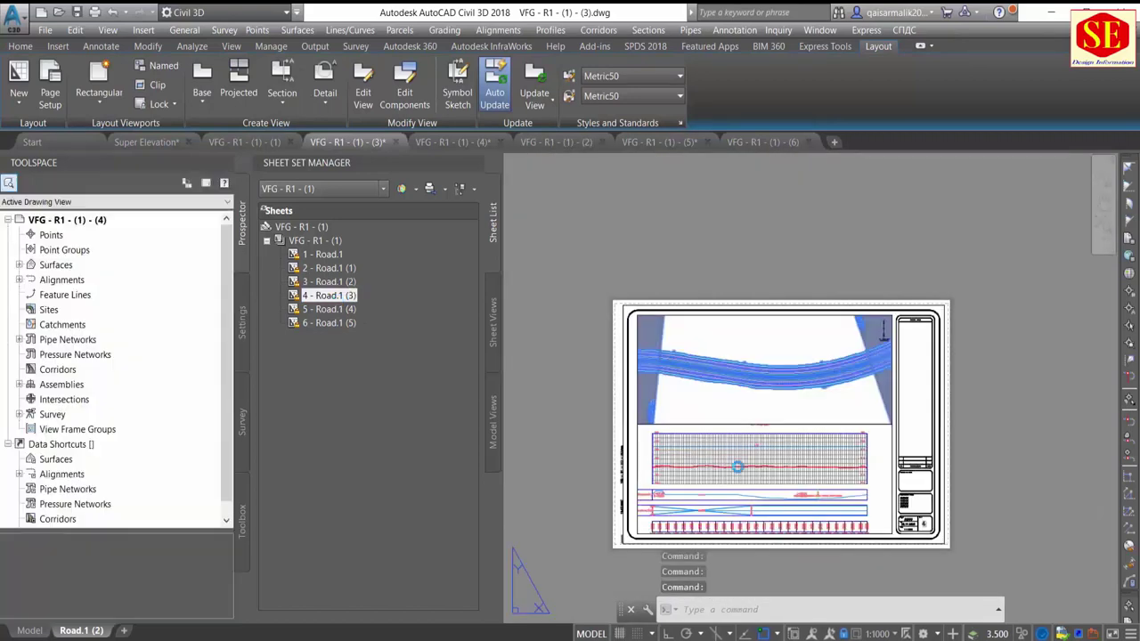
double_click(329, 309)
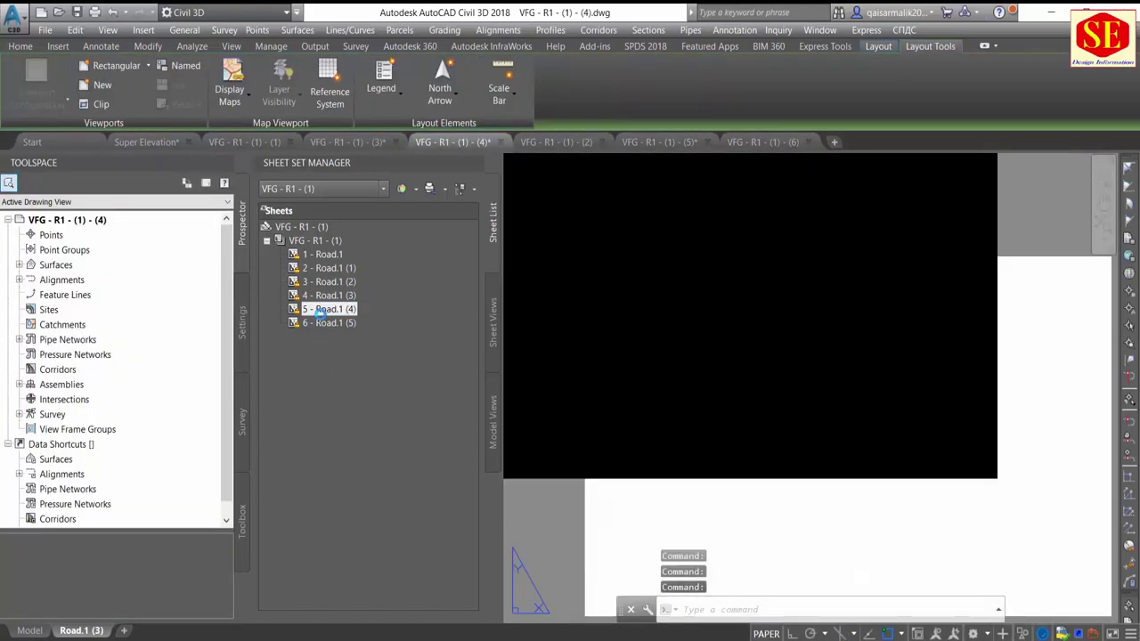
double_click(332, 254)
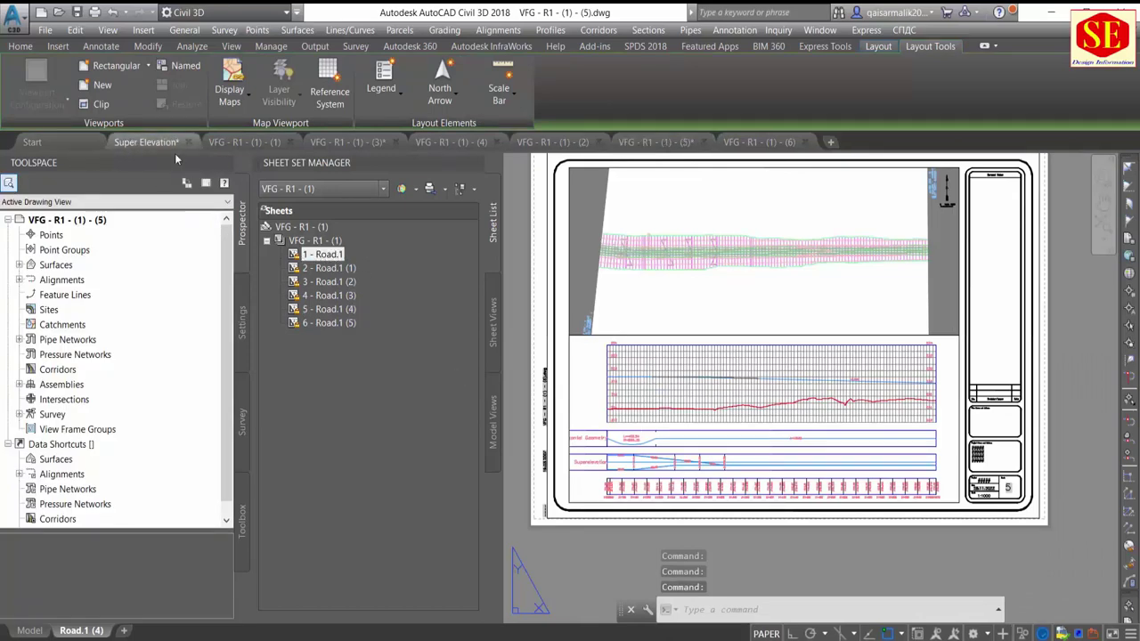
left_click(175, 155)
Step: Close the Sheet Set Manager palette and frame the alignment and its profile views
left_click(475, 163)
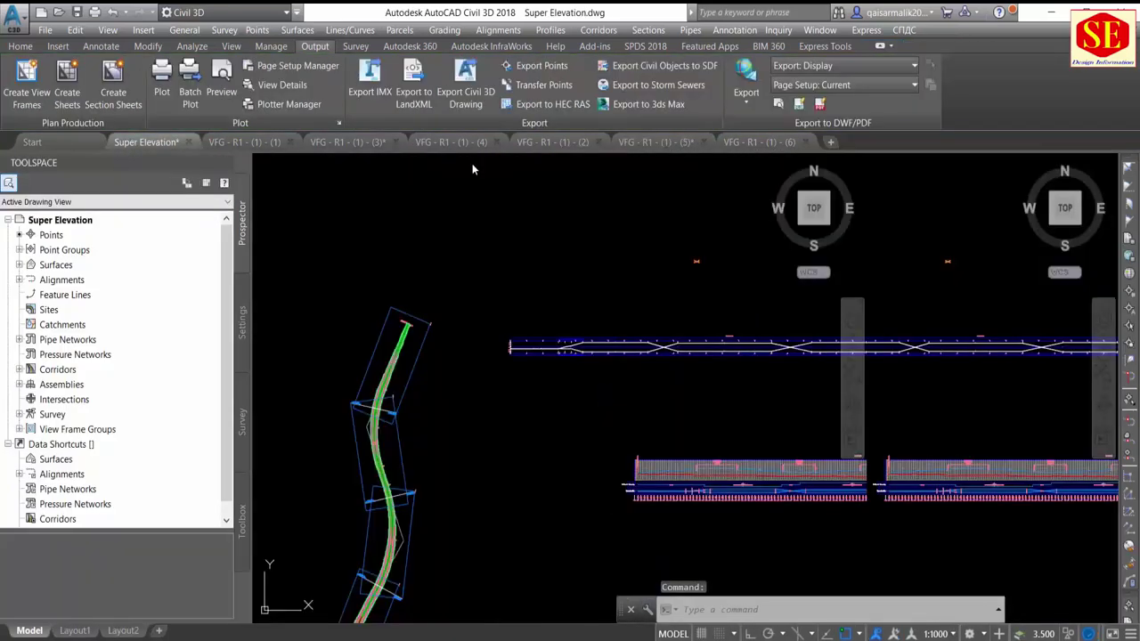
scroll(498, 331, "down", 2)
scroll(503, 331, "down", 1)
middle_click_drag(564, 403, 576, 337)
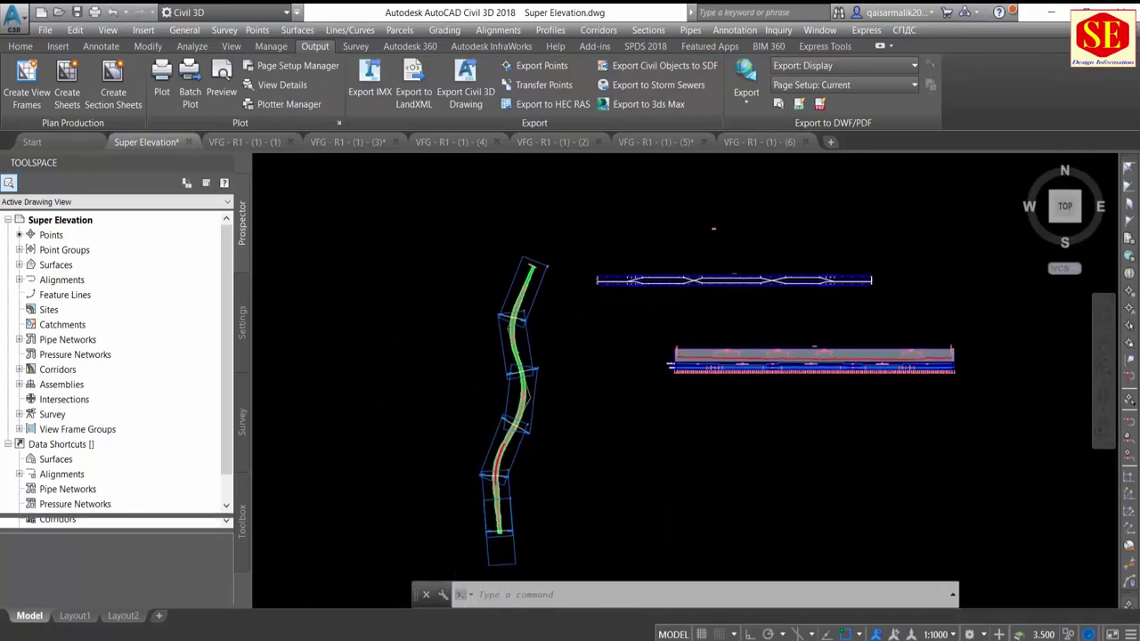
scroll(590, 311, "up", 2)
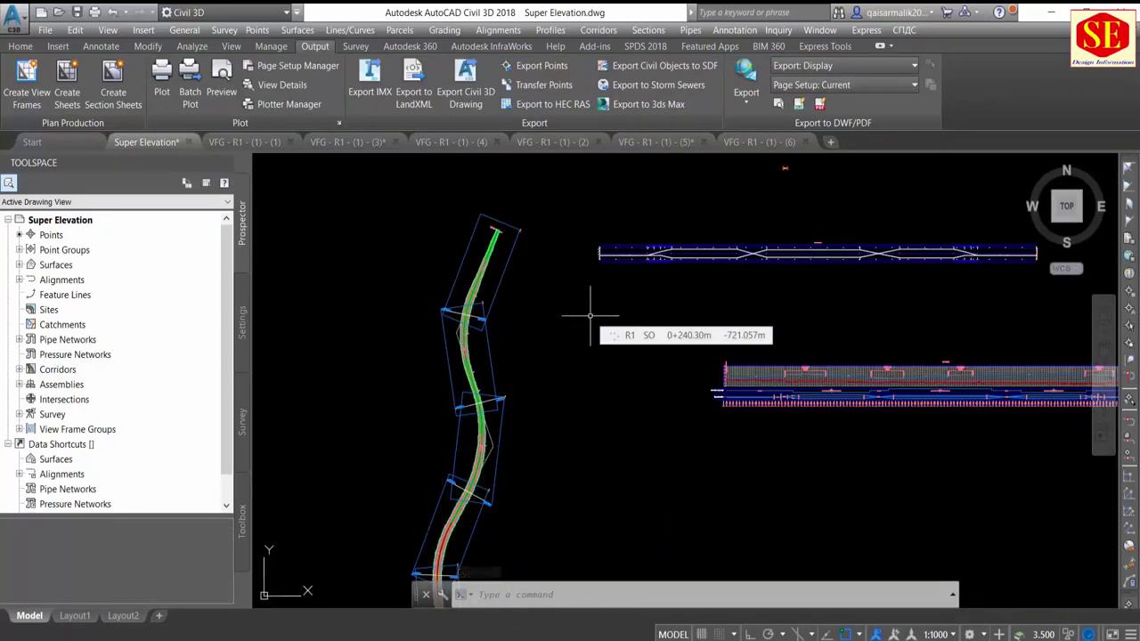
scroll(591, 312, "down", 2)
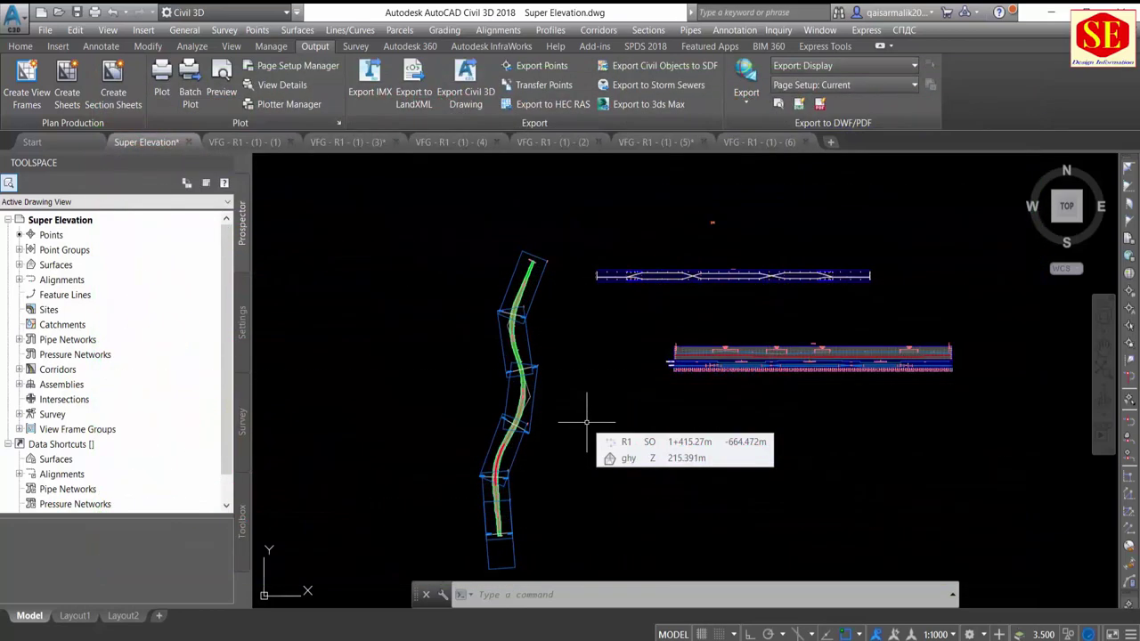
scroll(521, 356, "up", 2)
scroll(508, 320, "up", 2)
scroll(530, 250, "up", 2)
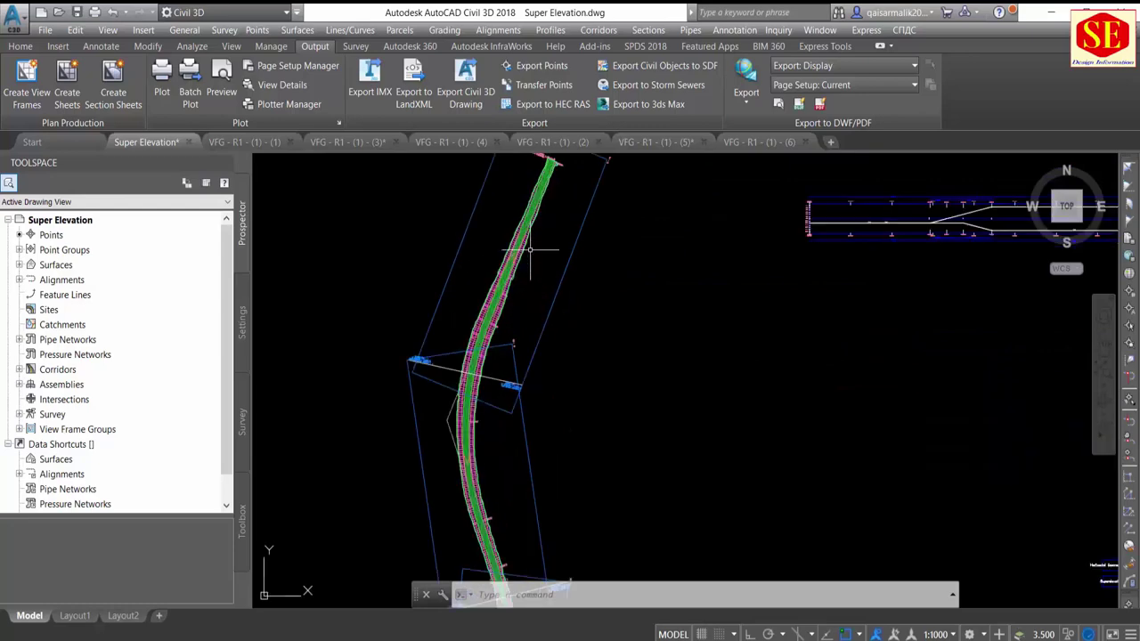
scroll(525, 253, "up", 2)
scroll(499, 312, "down", 2)
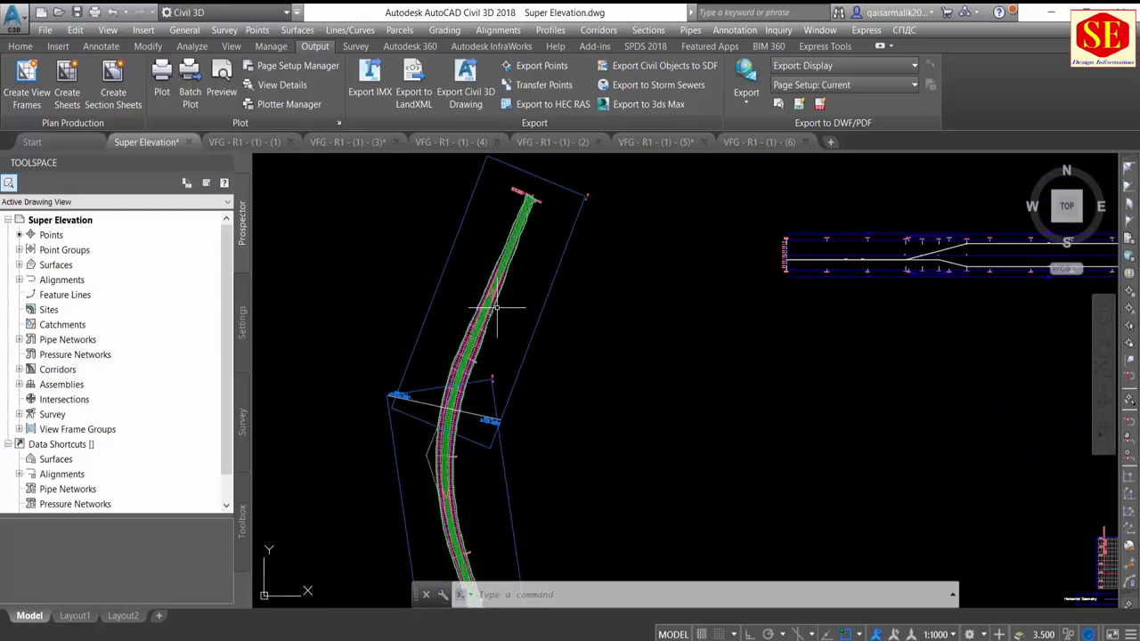
Step: Regenerate the Super Elevation drawing with the REGEN command
type("re")
key("Return")
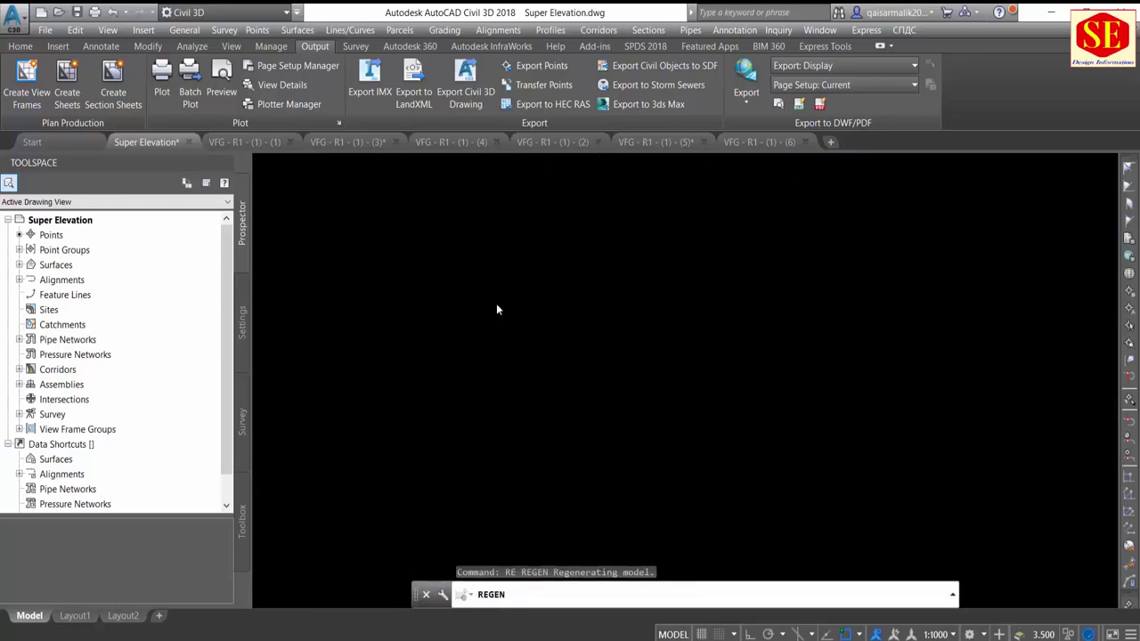
scroll(534, 310, "down", 2)
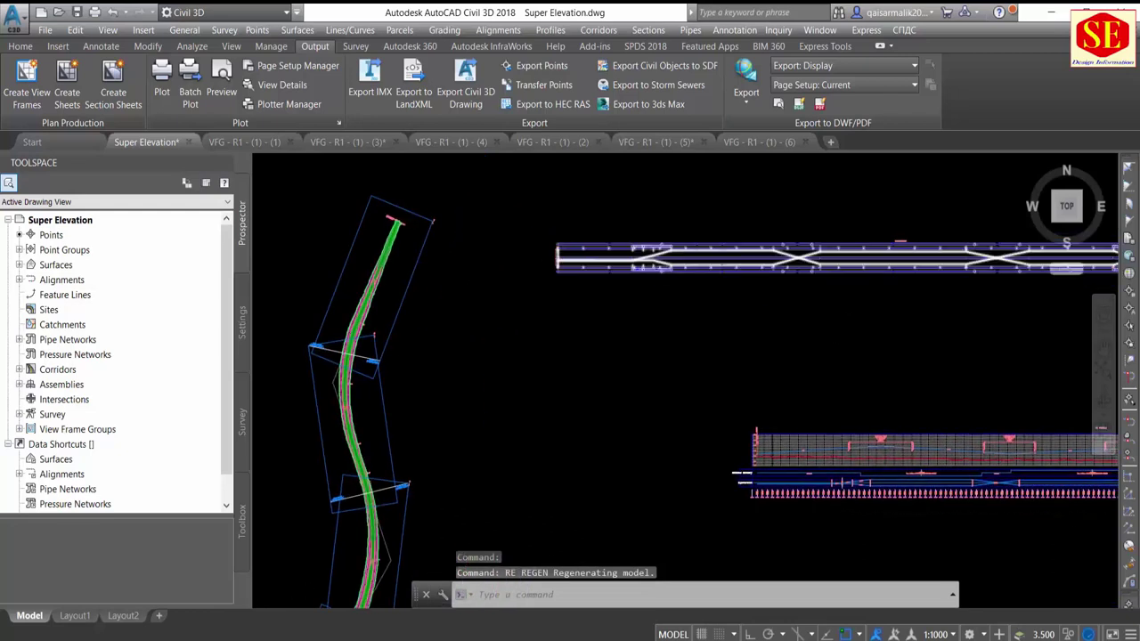
scroll(692, 311, "down", 1)
scroll(611, 322, "down", 1)
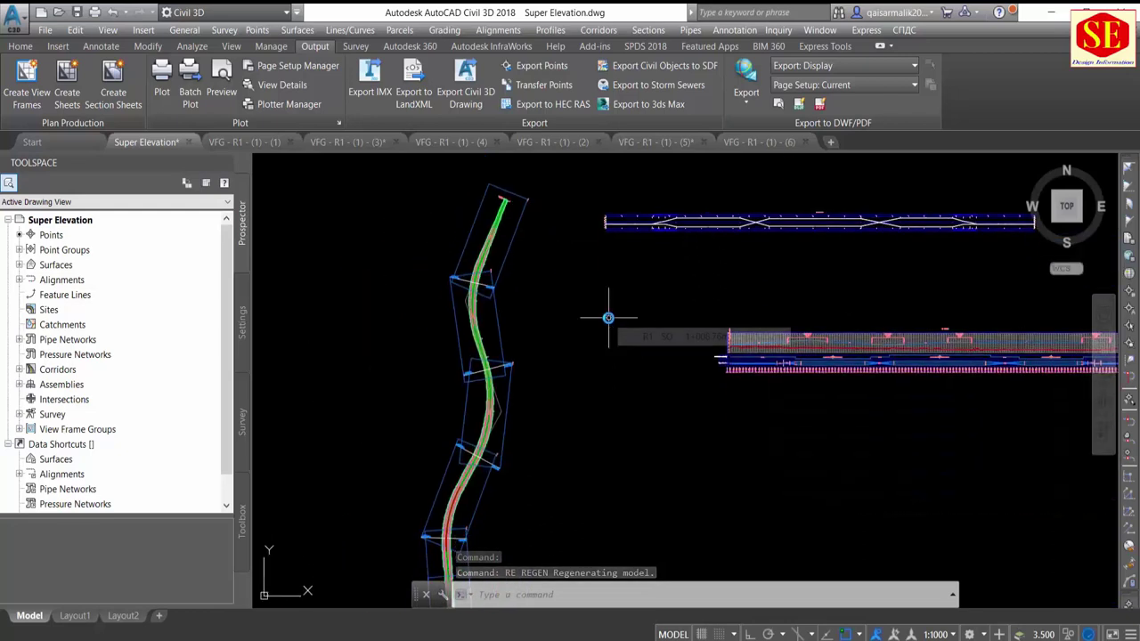
scroll(609, 317, "down", 1)
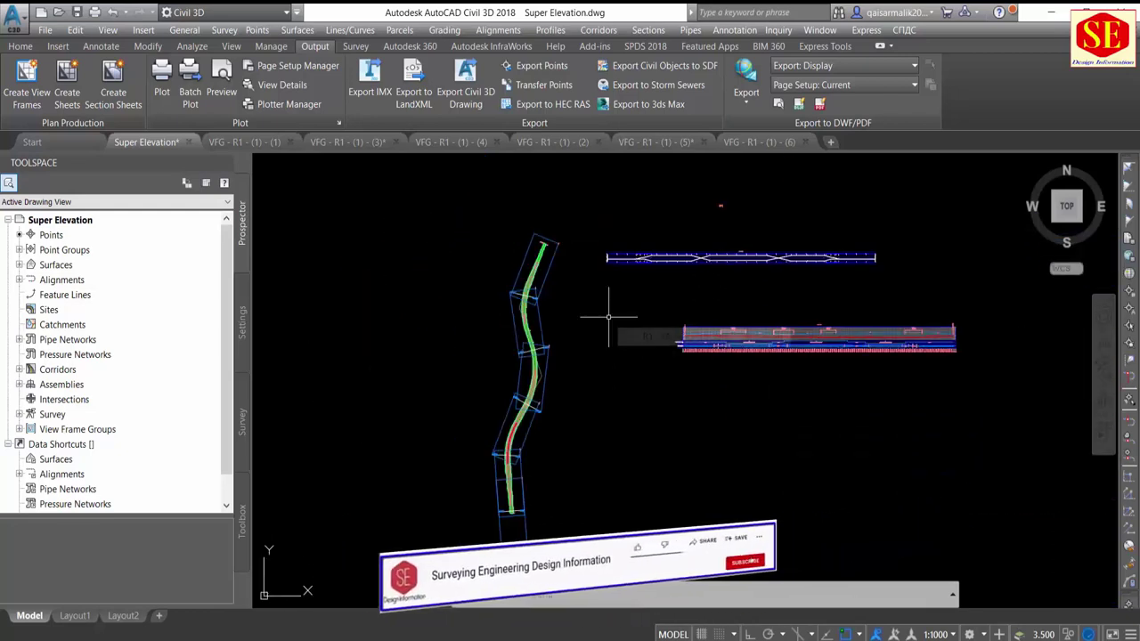